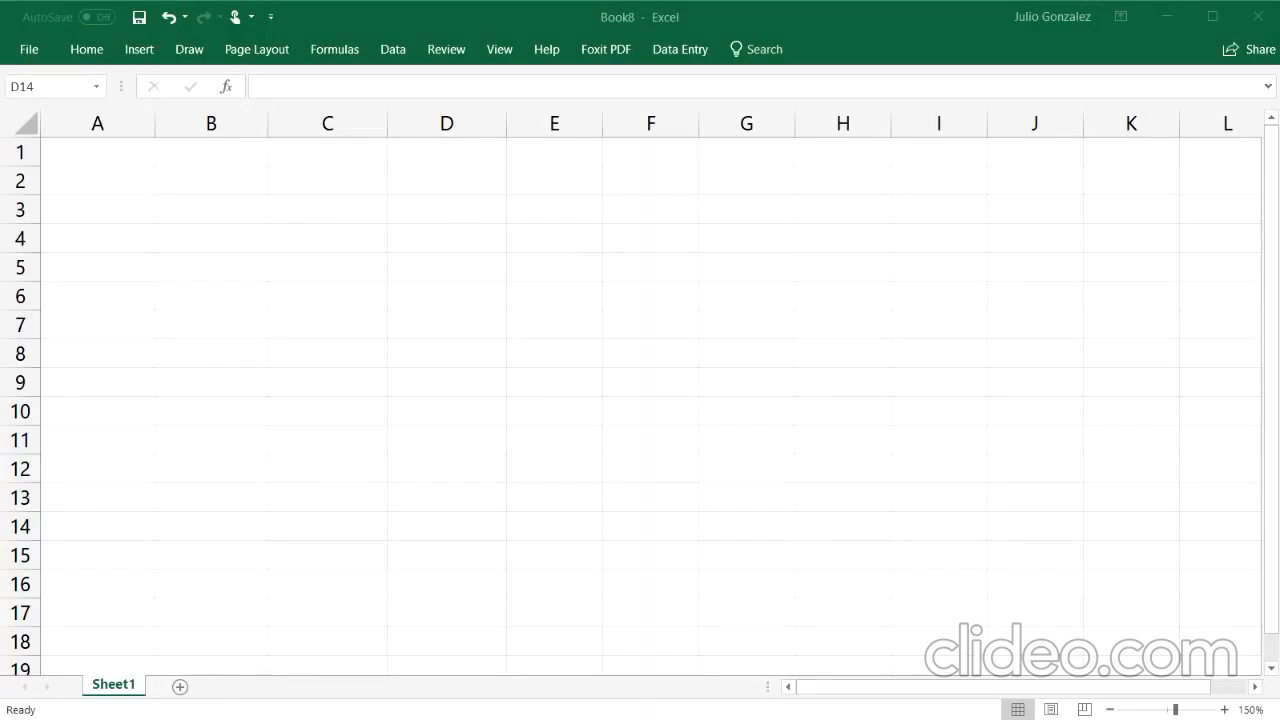
Step: Enter the heading "1. Average" in cell A1
left_click(116, 149)
left_click(116, 149)
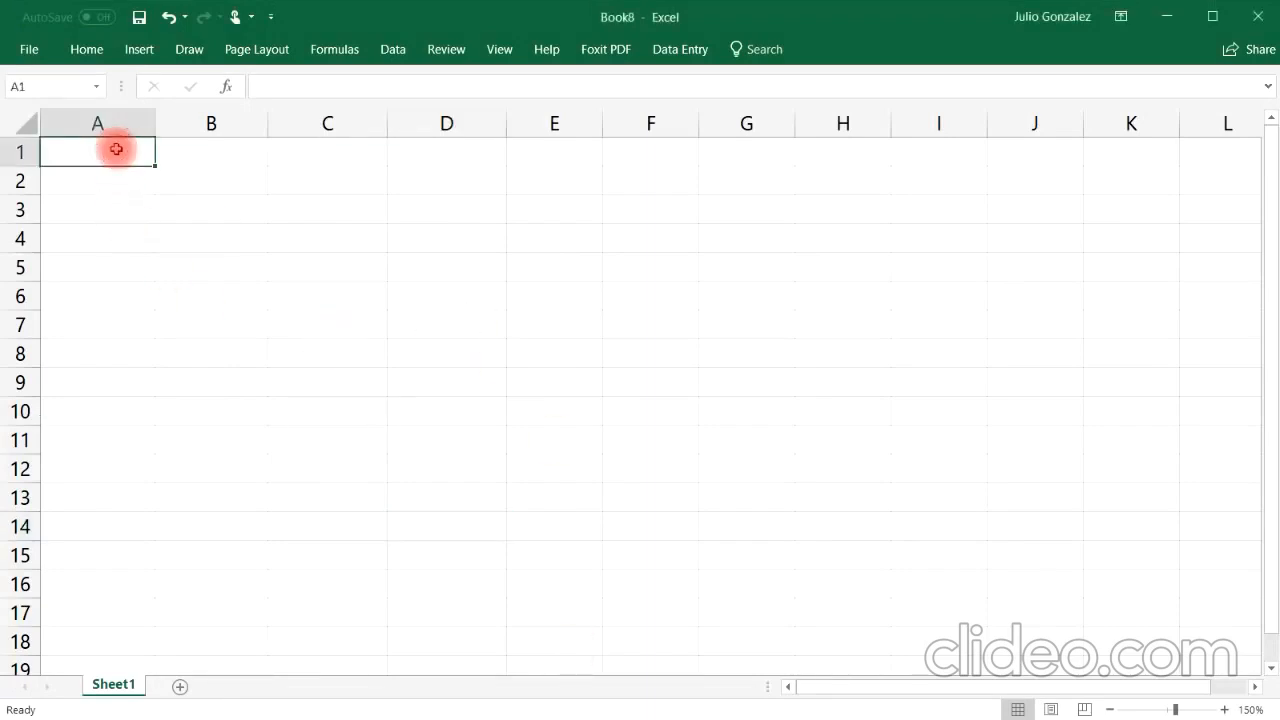
type("1. A")
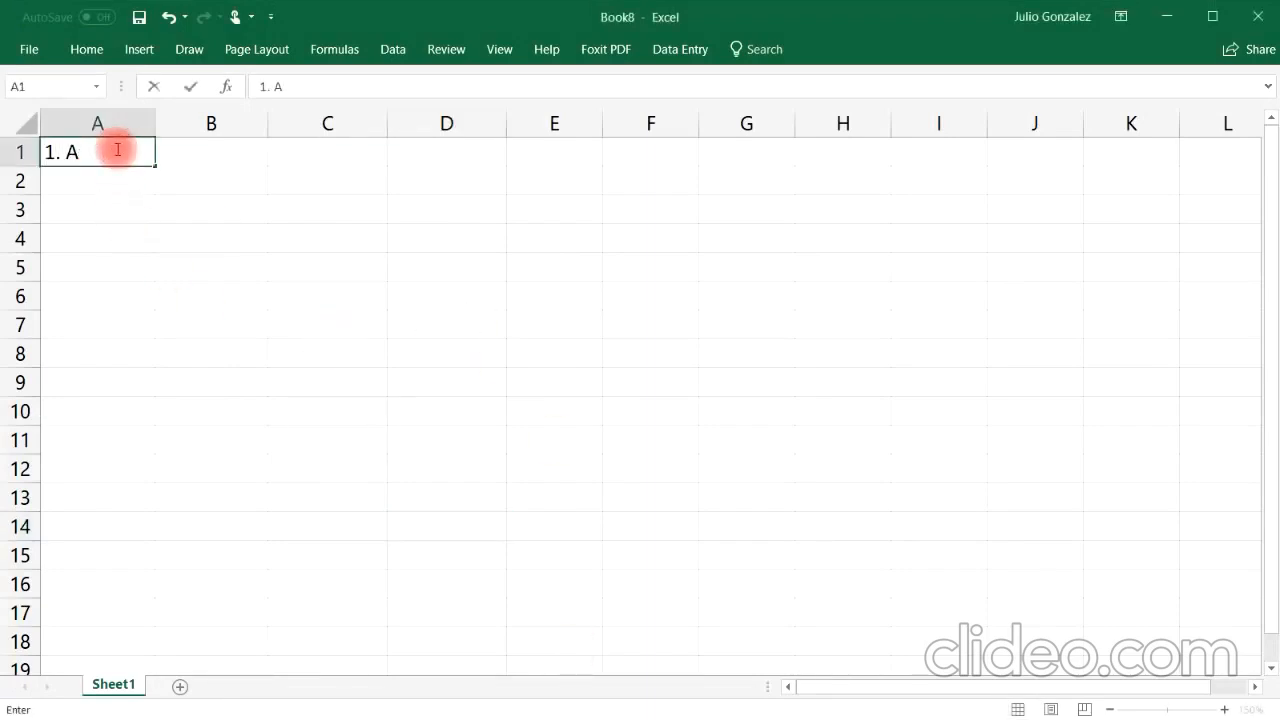
type("verage")
key("Tab")
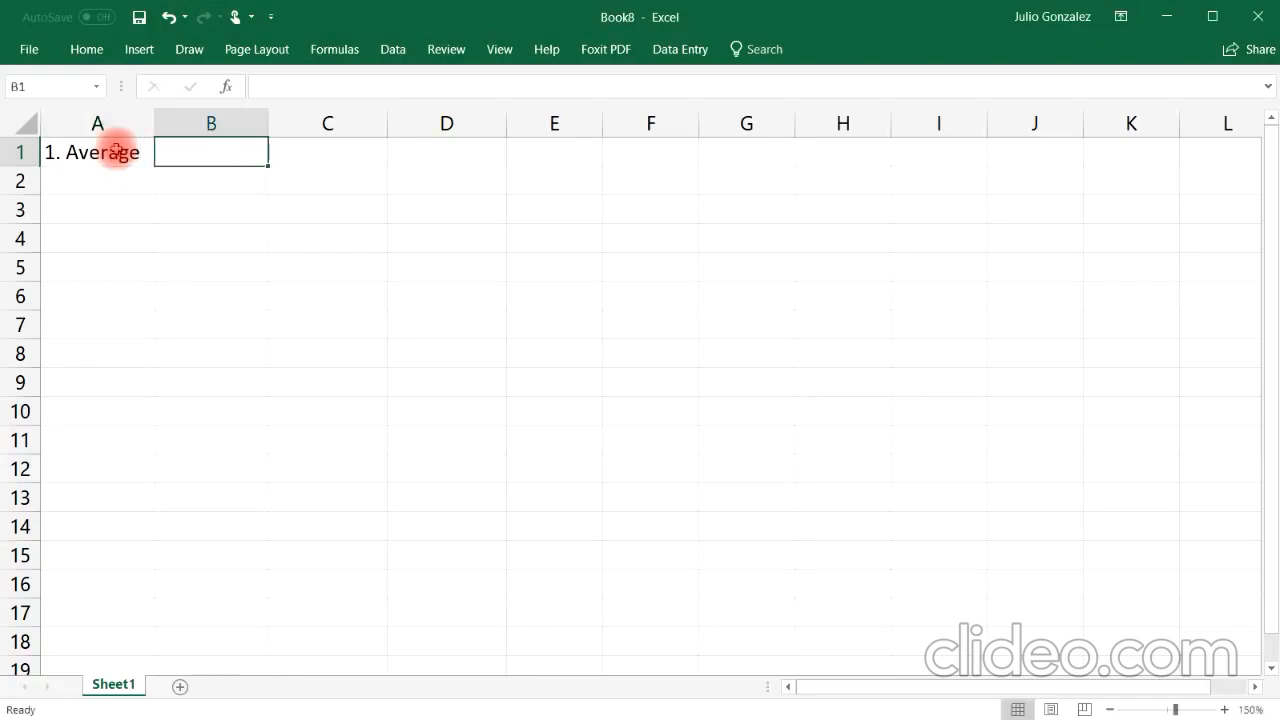
Step: Enter the values 15, 27, 42, 93, 56, 84, 75, 33 and 49 down column B in cells B2 to B10
key("Down")
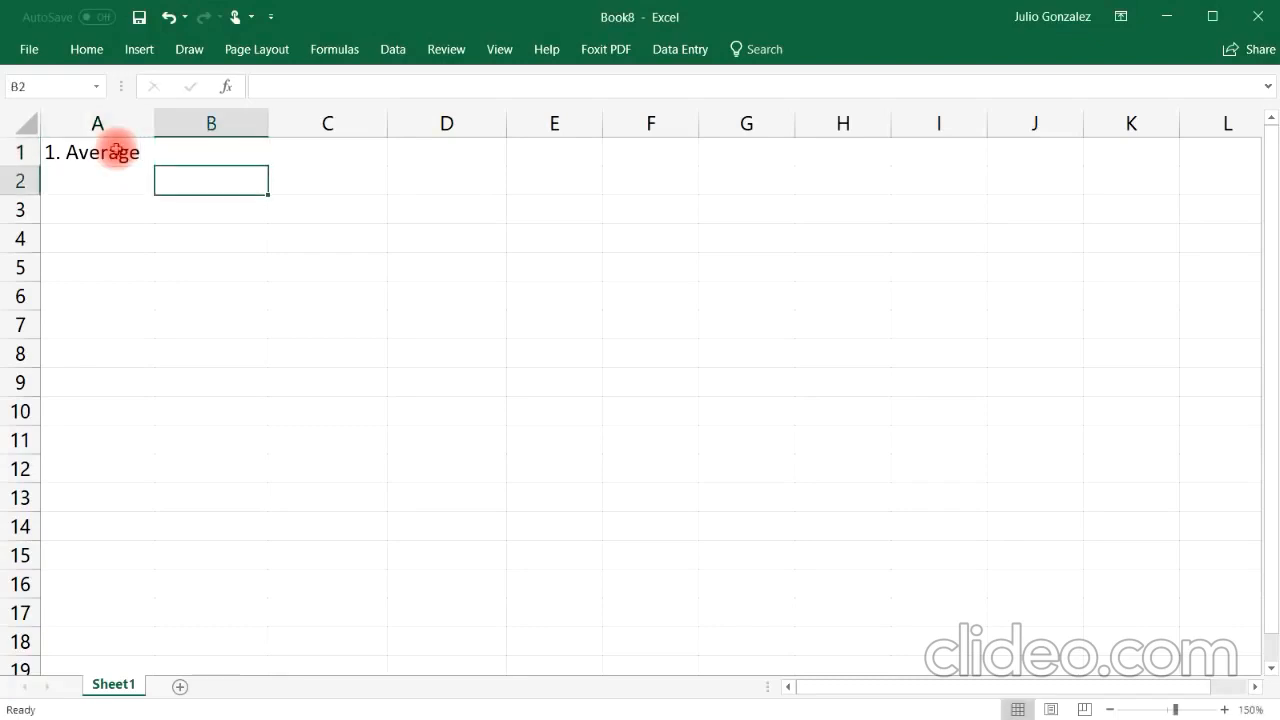
type("15")
key("Return")
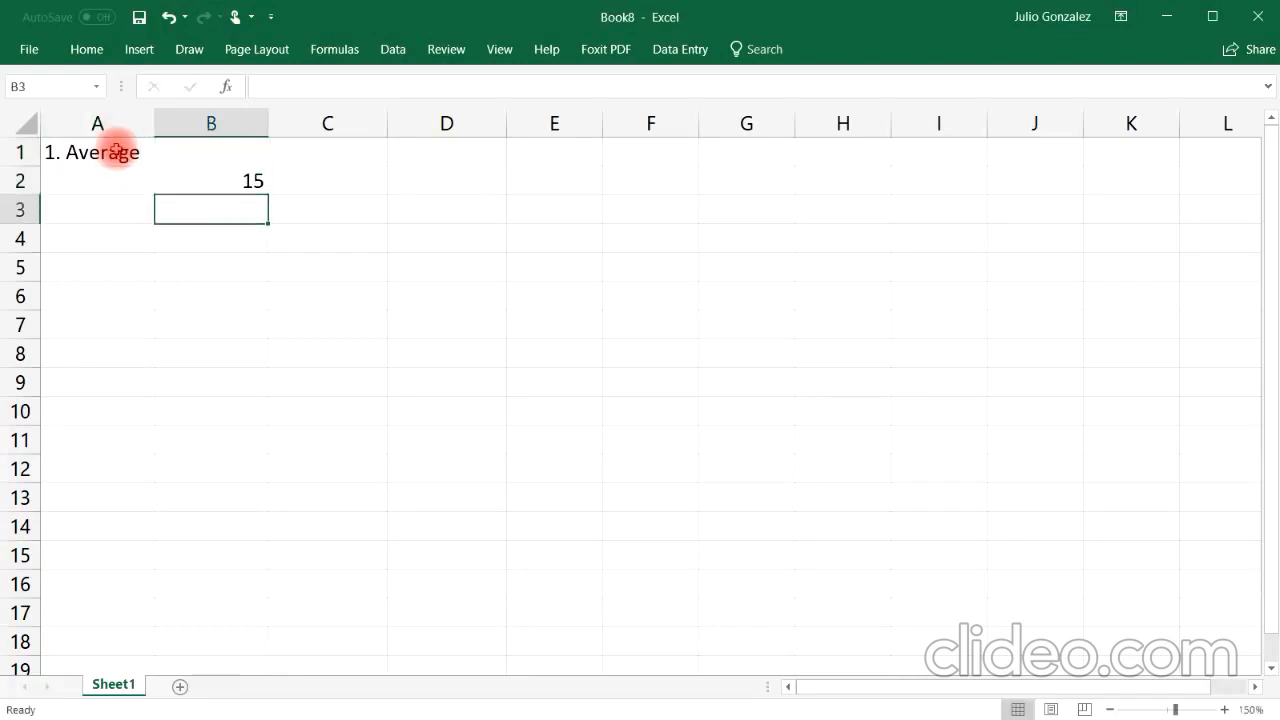
type("27")
key("Return")
type("42")
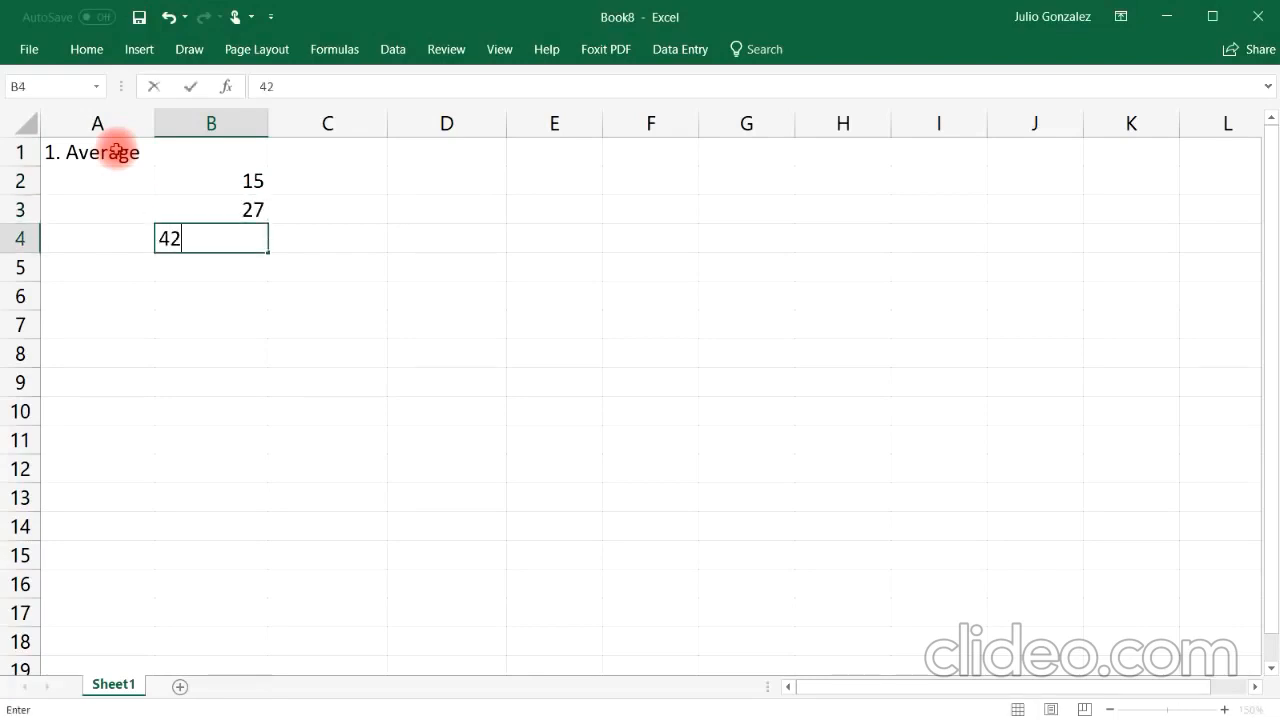
key("Return")
type("93")
key("ctrl+Return")
key("Return")
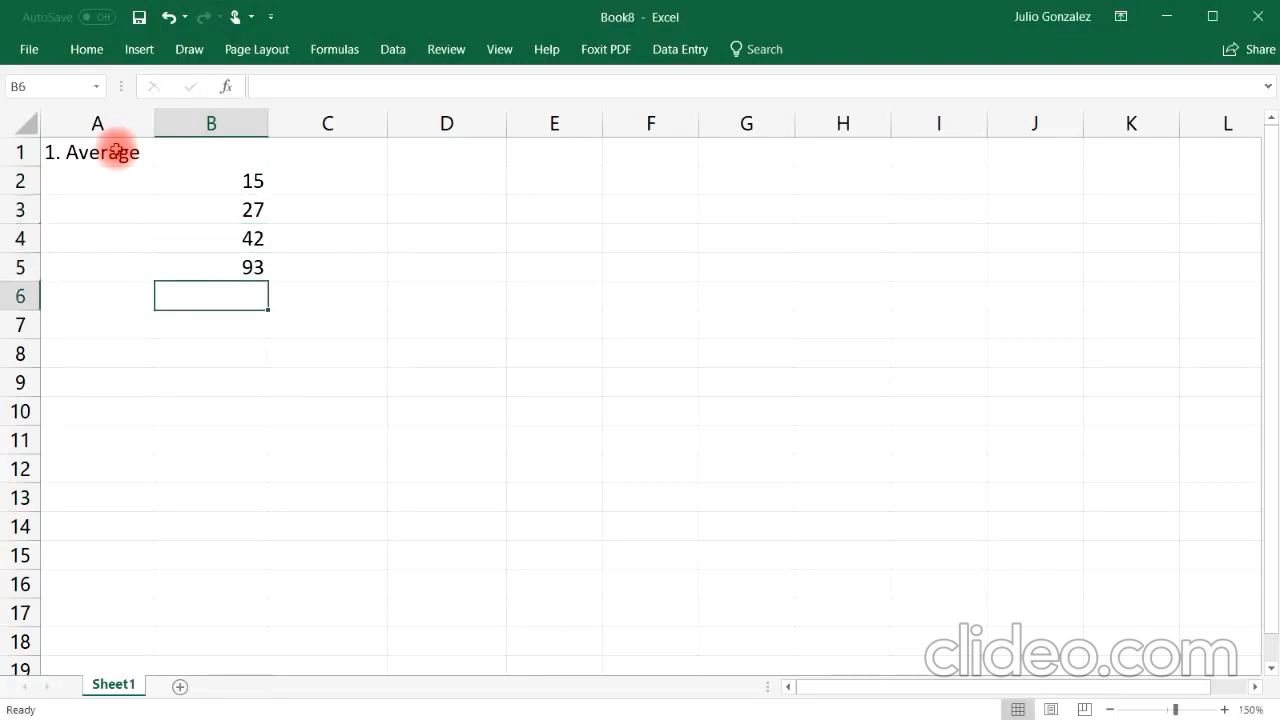
type("56")
key("Return")
key("F2")
type("84")
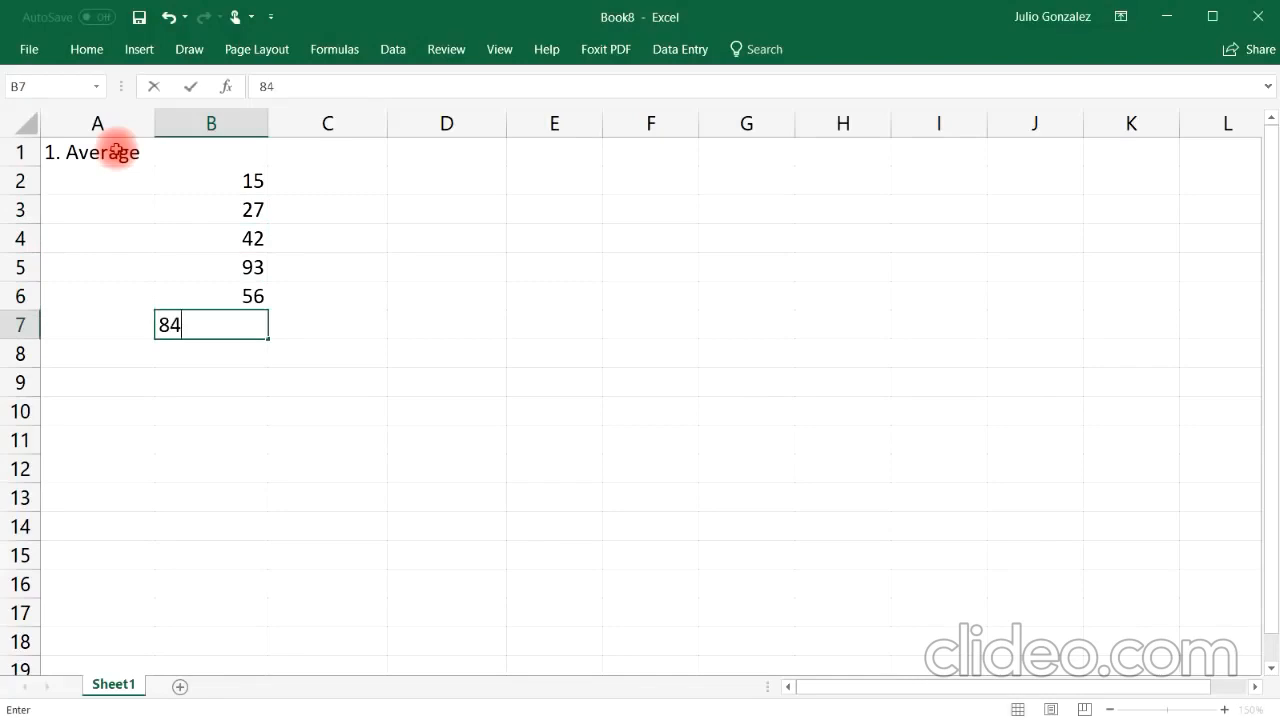
key("Return")
type("75")
key("Return")
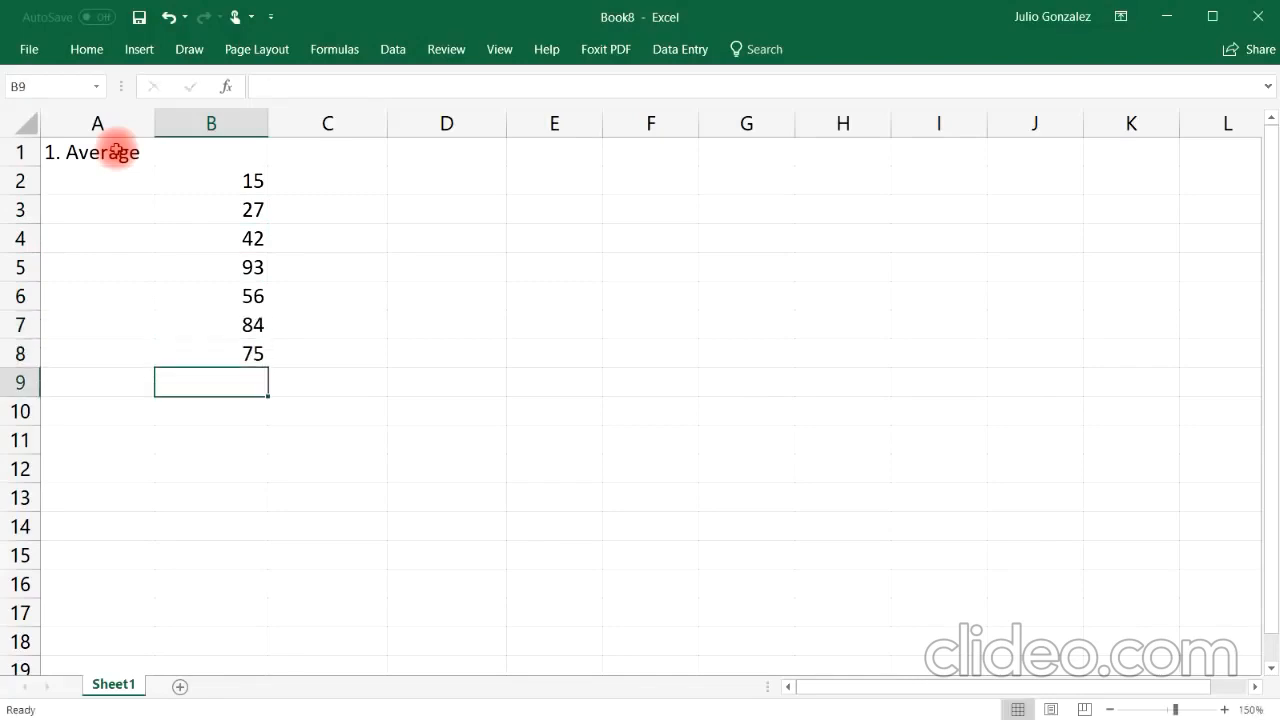
key("F2")
type("33")
key("Return")
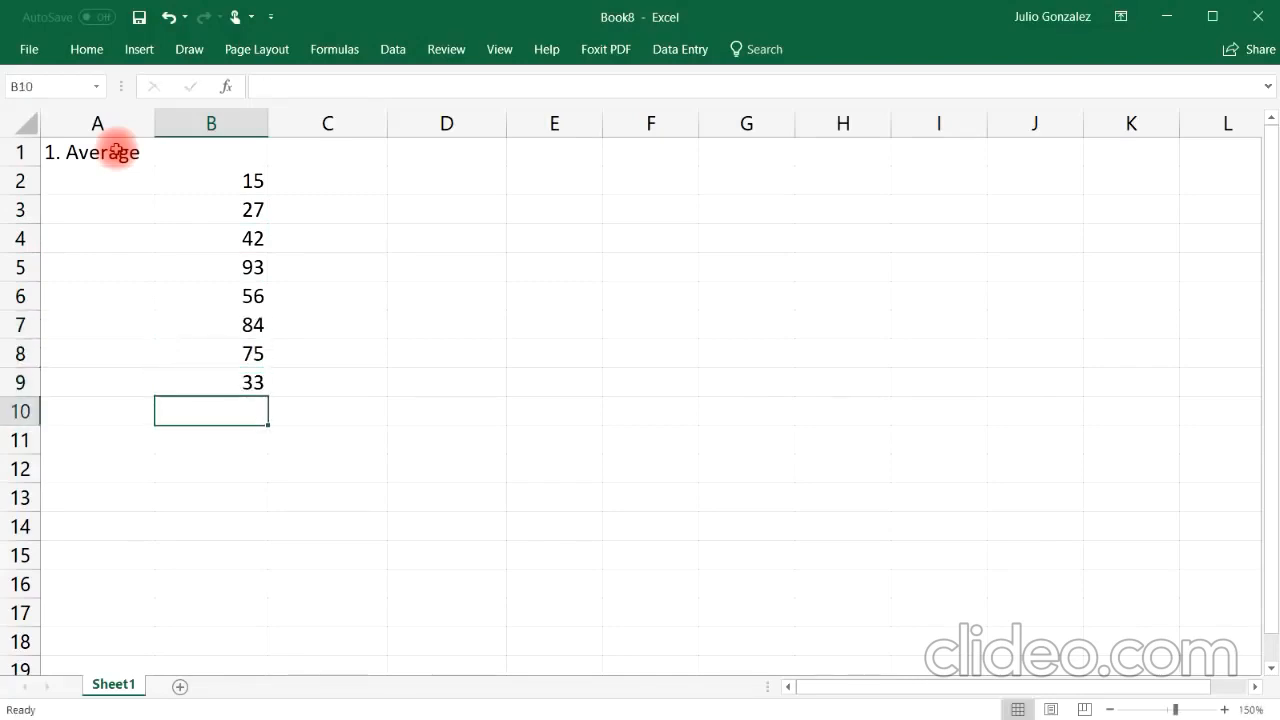
type("49")
key("Return")
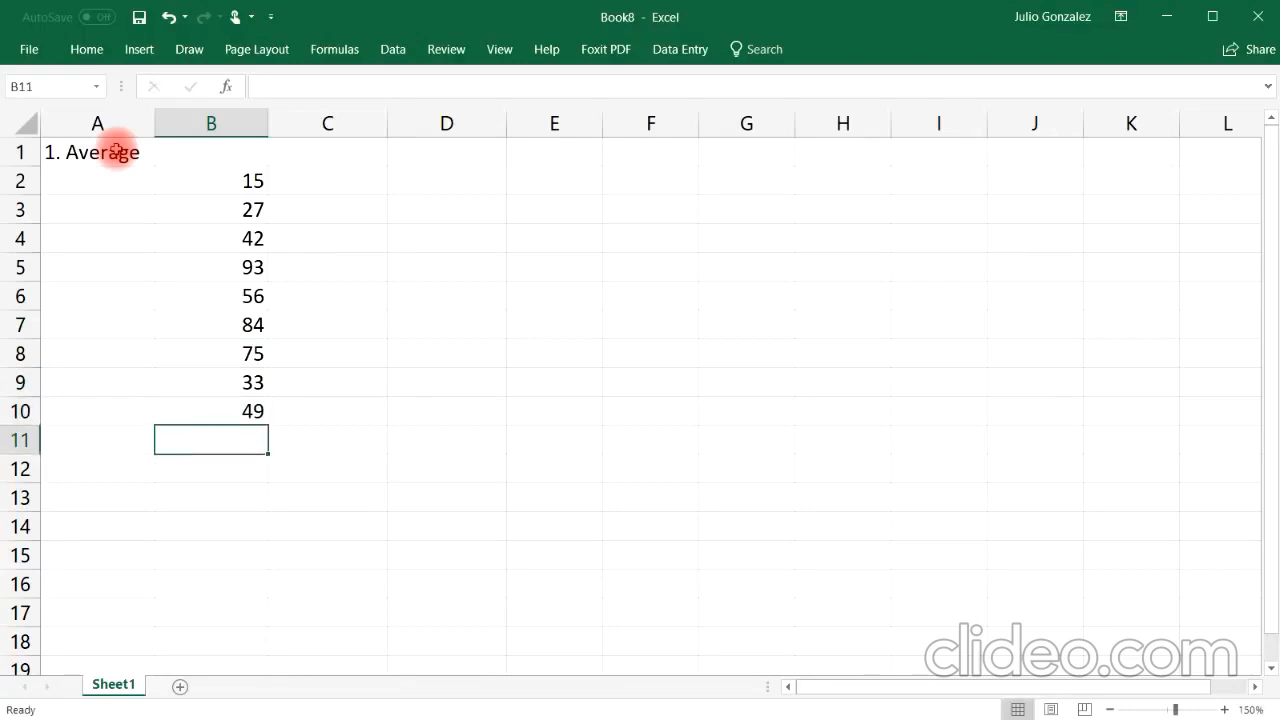
Step: In B11, enter an AVERAGE formula over the range B2:B9
type("=ave")
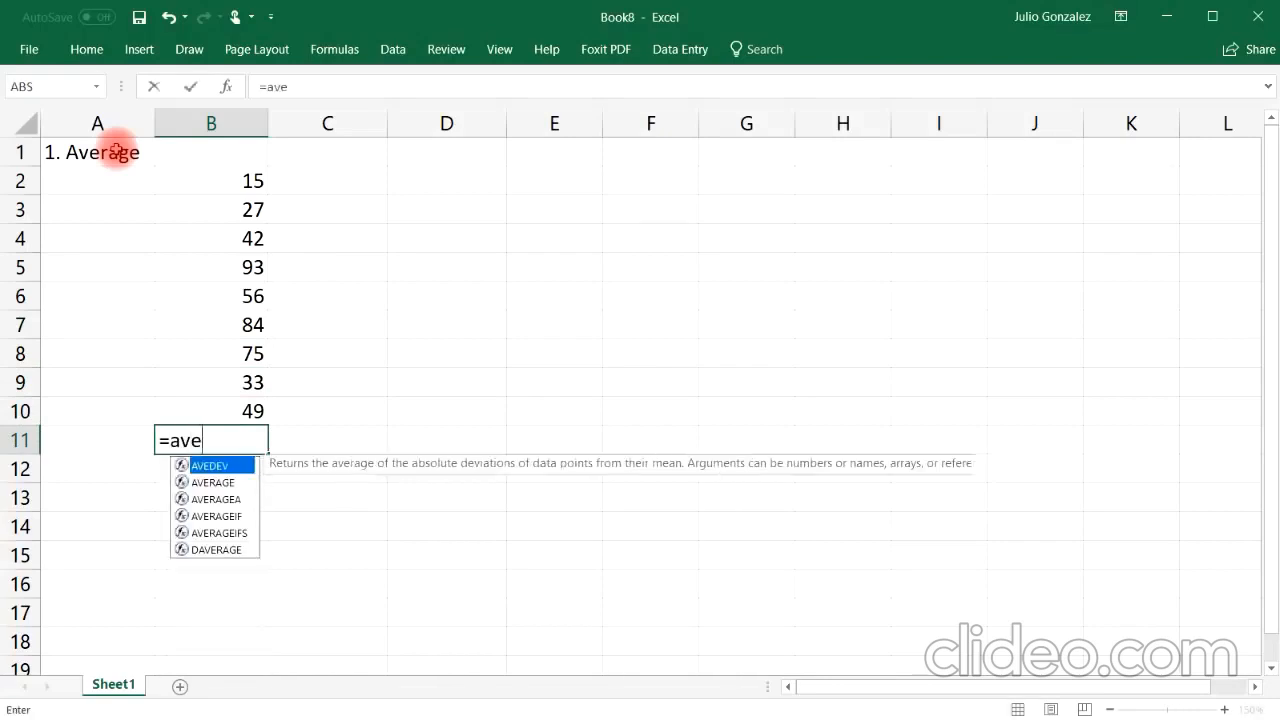
type("rage(")
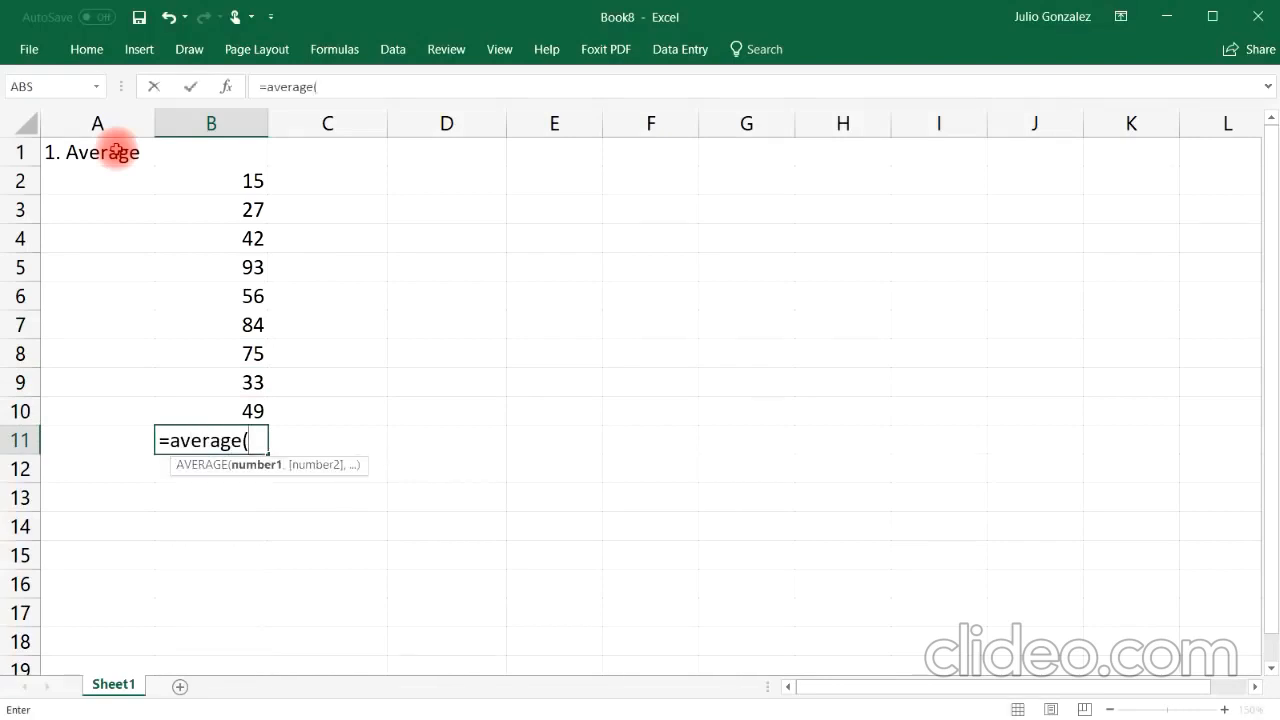
left_click_drag(237, 180, 228, 382)
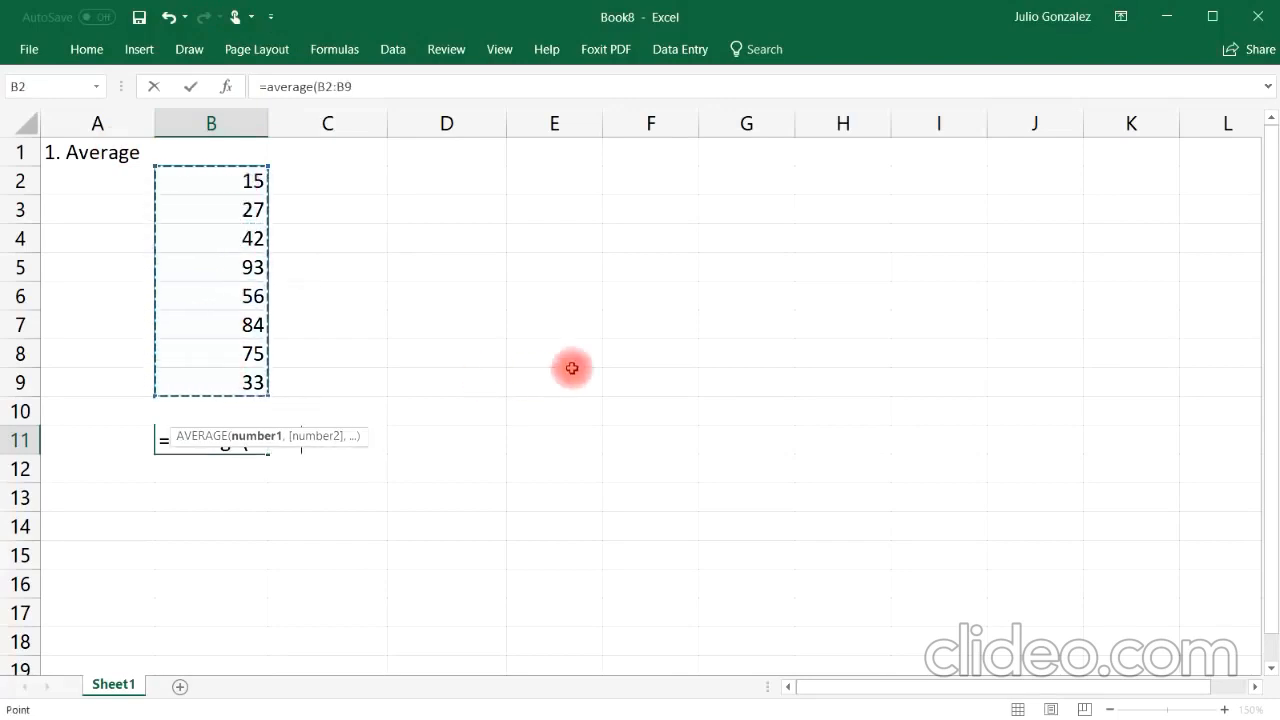
type(")")
key("Return")
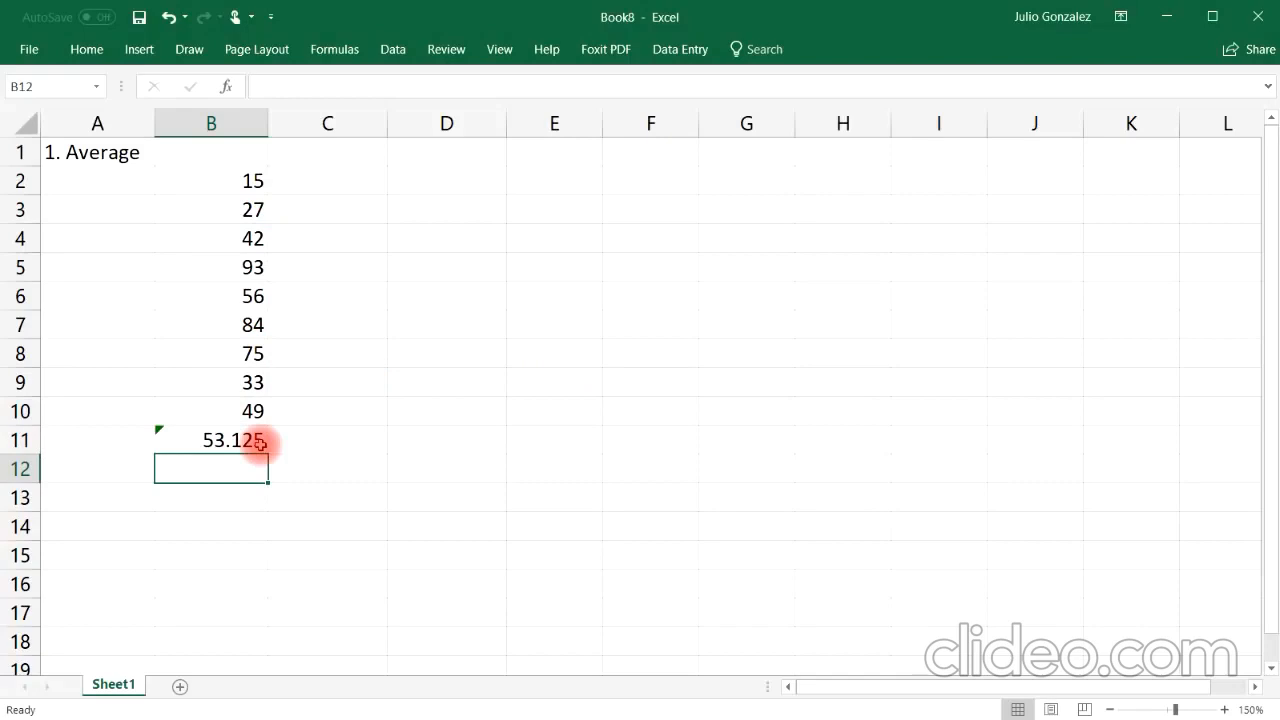
Step: In B13, enter the formula =average(100,200)
left_click(232, 500)
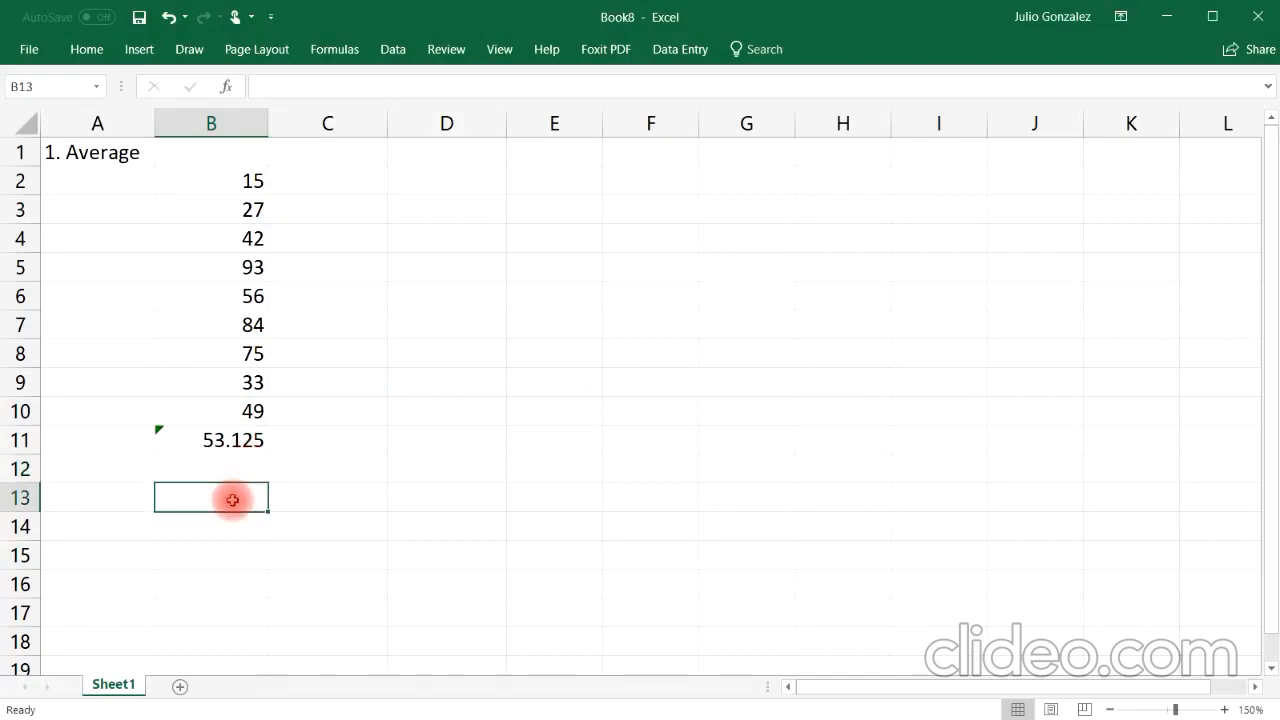
type("=")
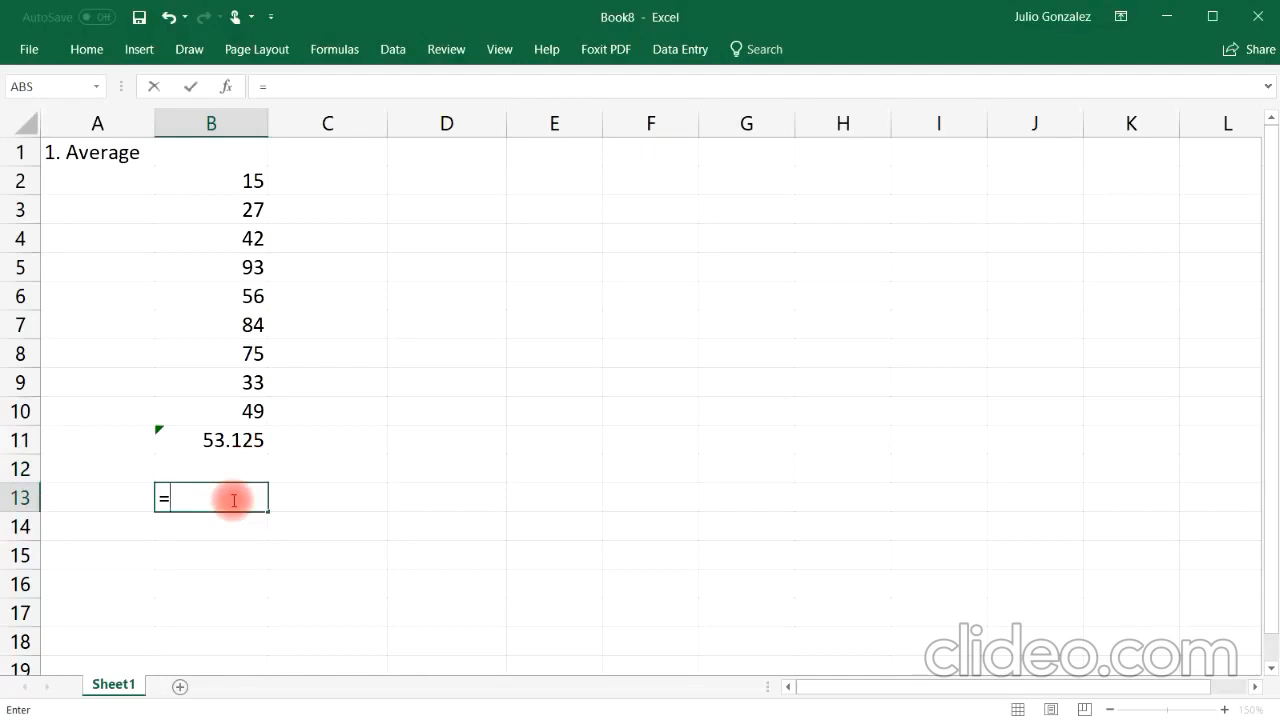
type("averag")
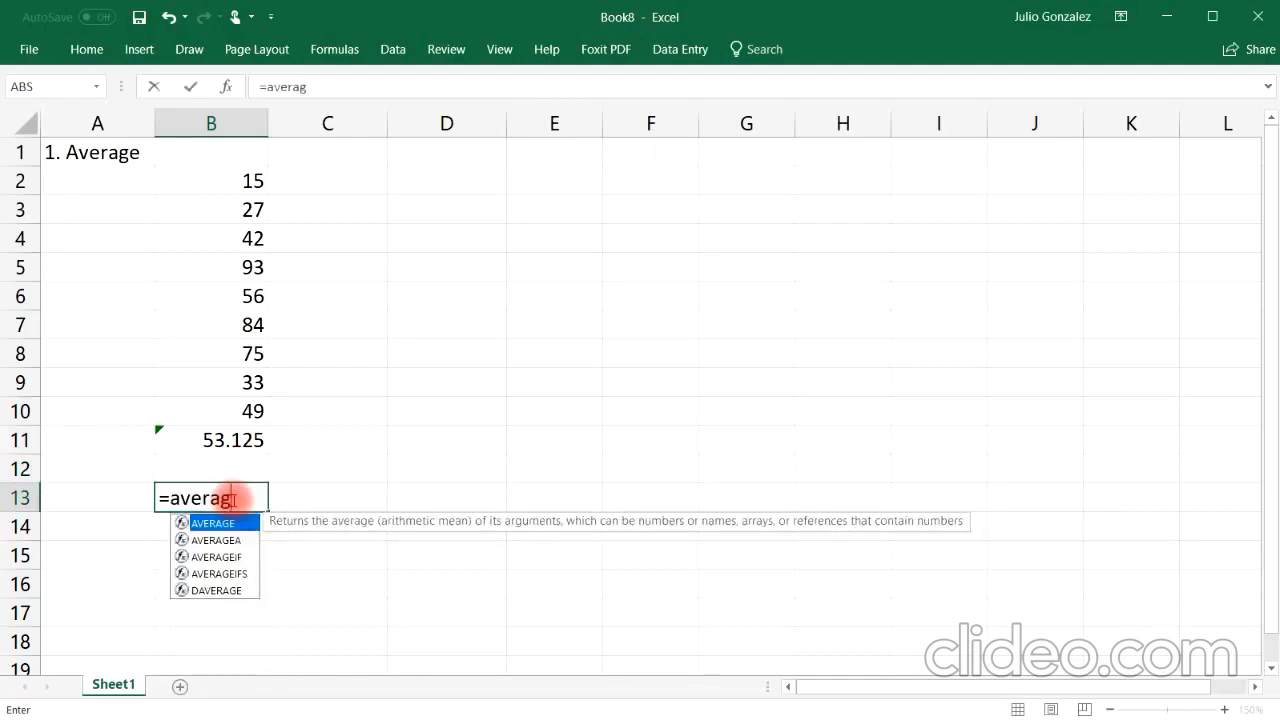
type("e(")
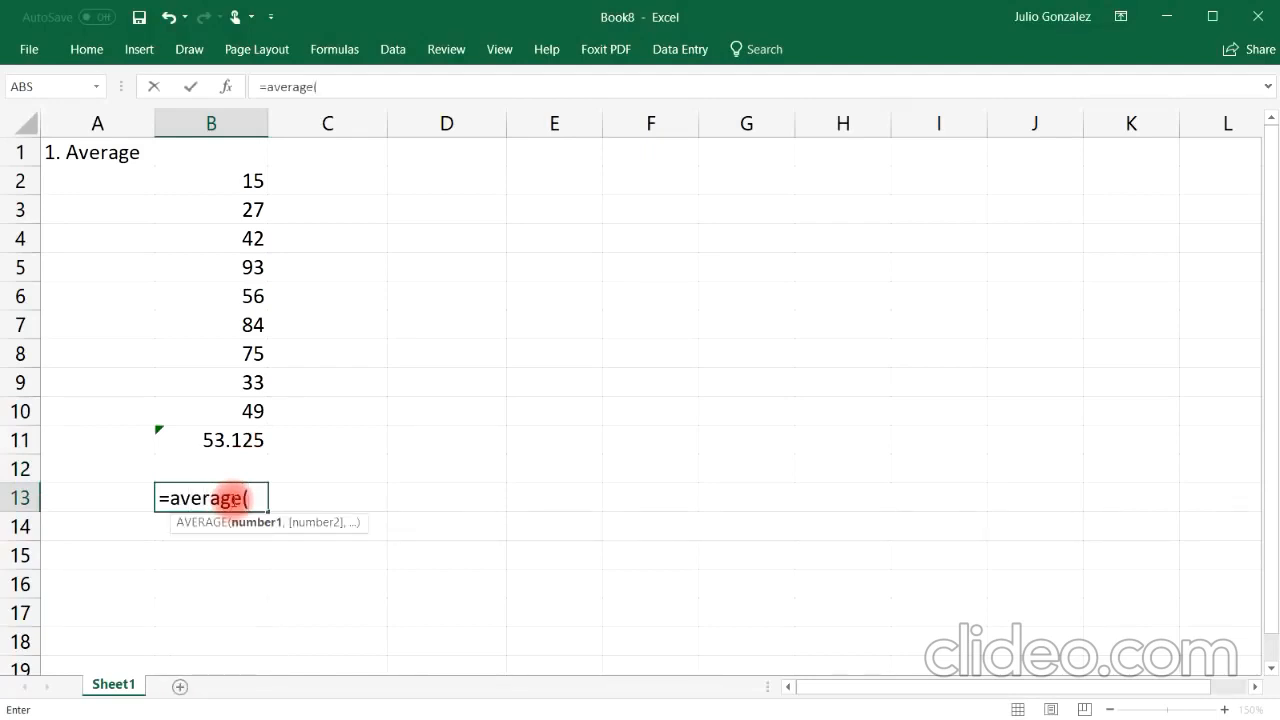
type("100,200")
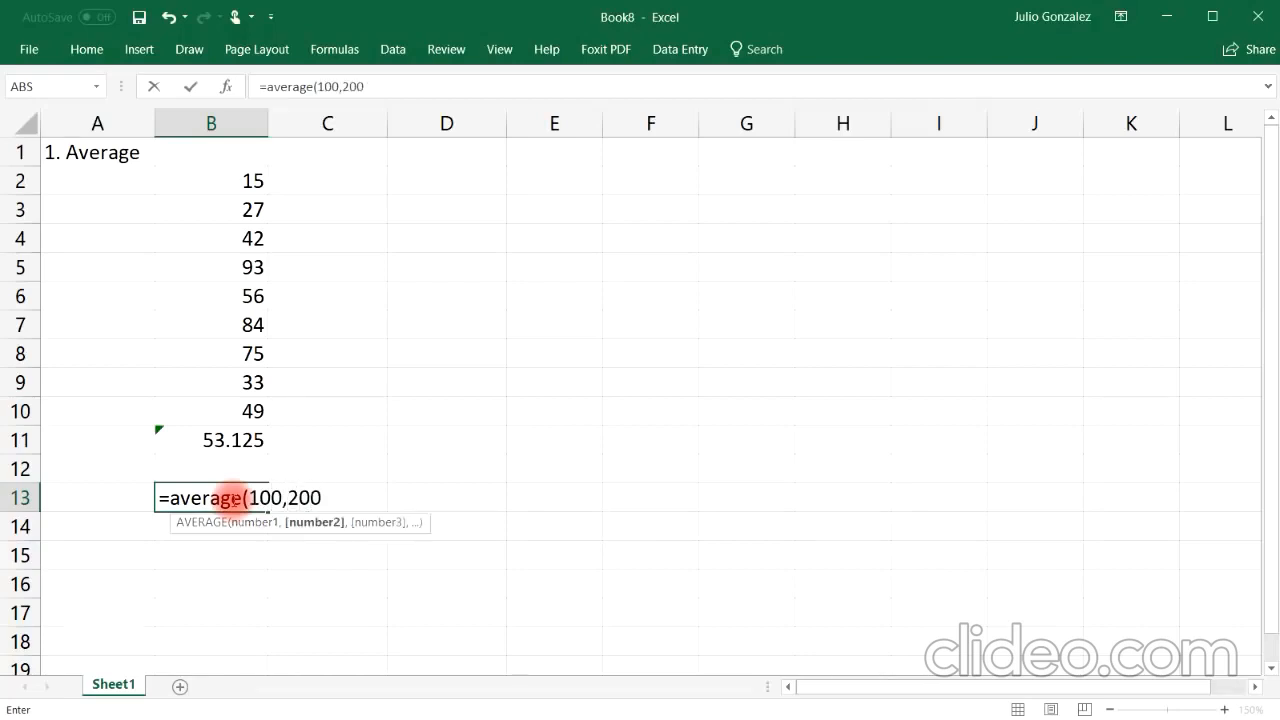
type(")")
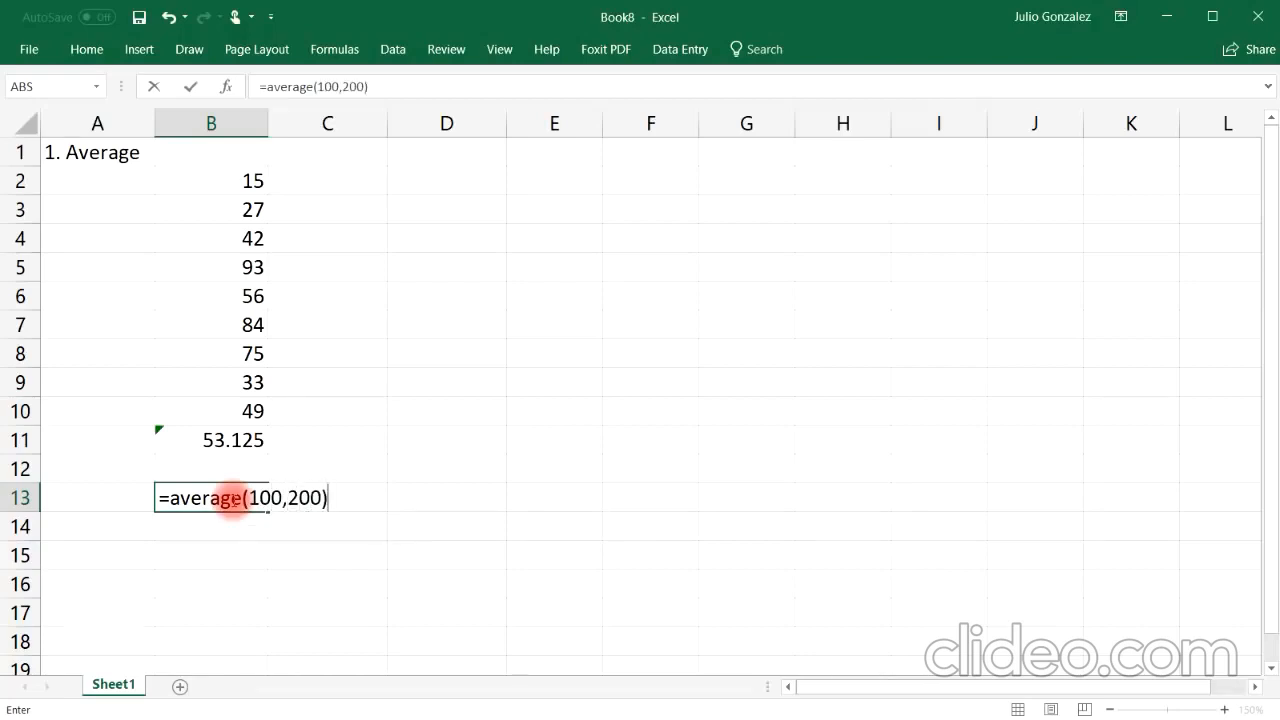
key("Return")
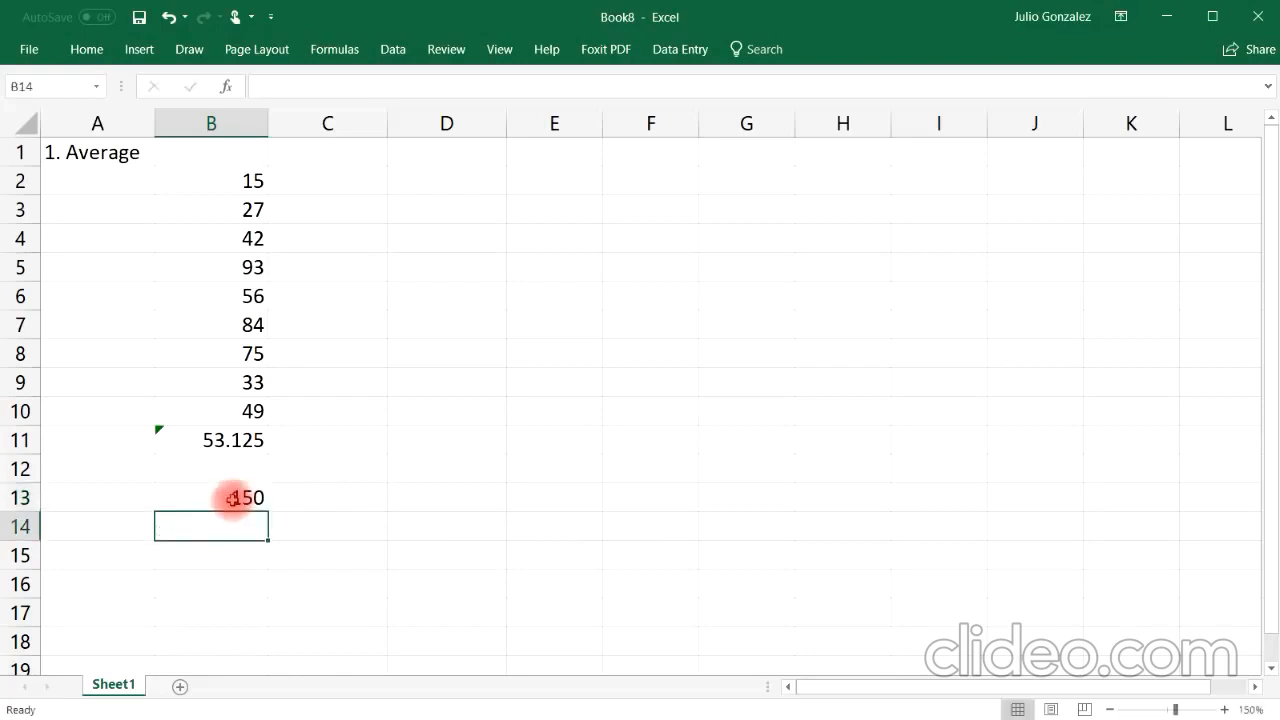
Step: In B14, enter the formula =average(100,200,300) and select the cell to inspect its formula
type("=average(")
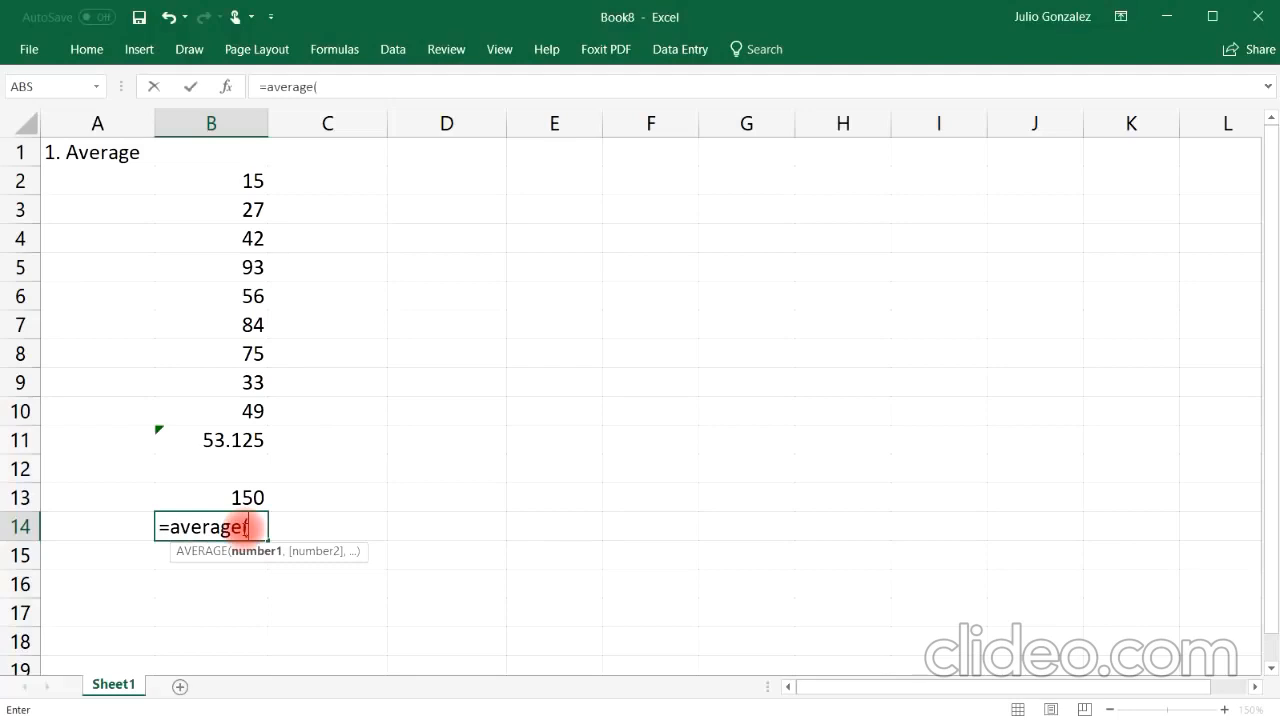
type("100,20")
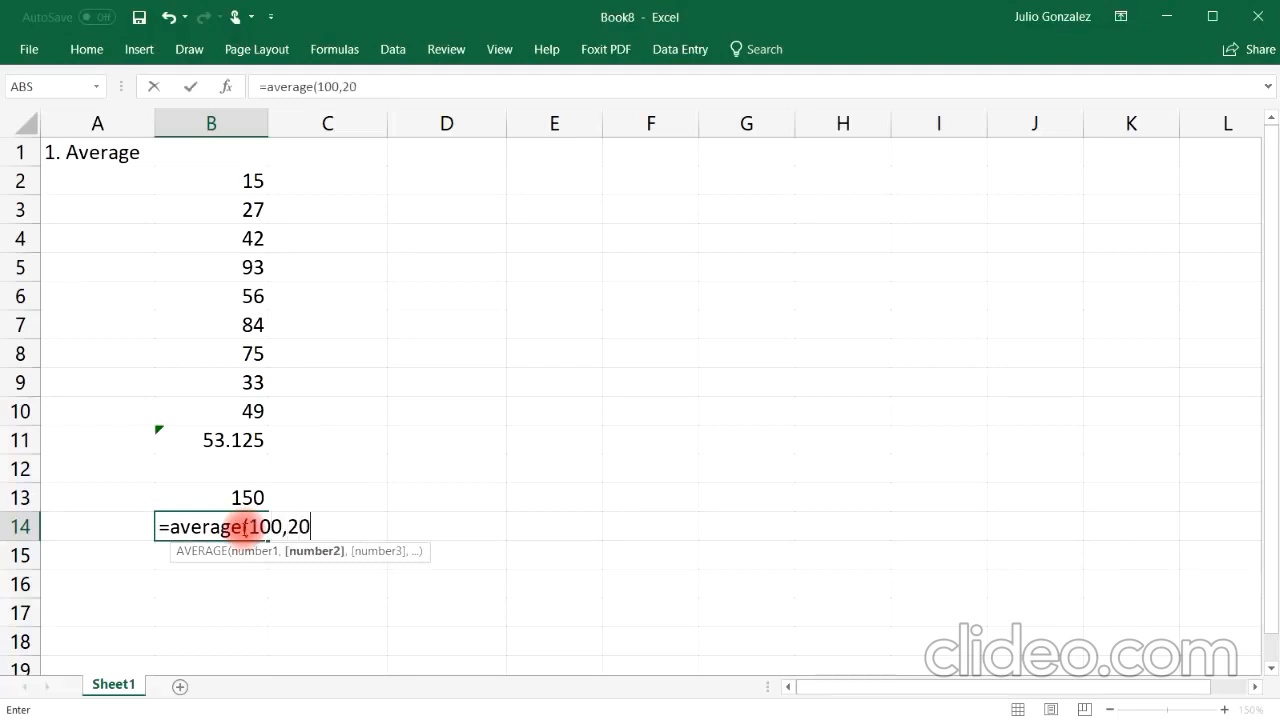
type("0,300)")
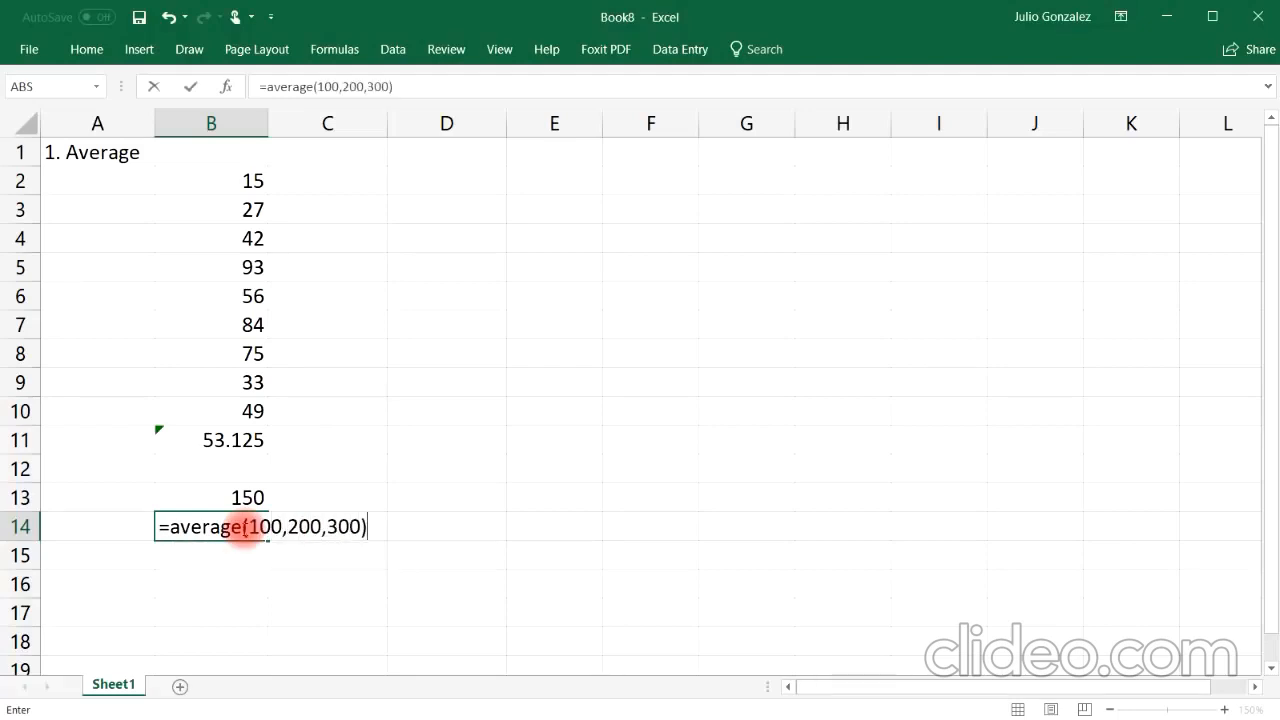
key("Return")
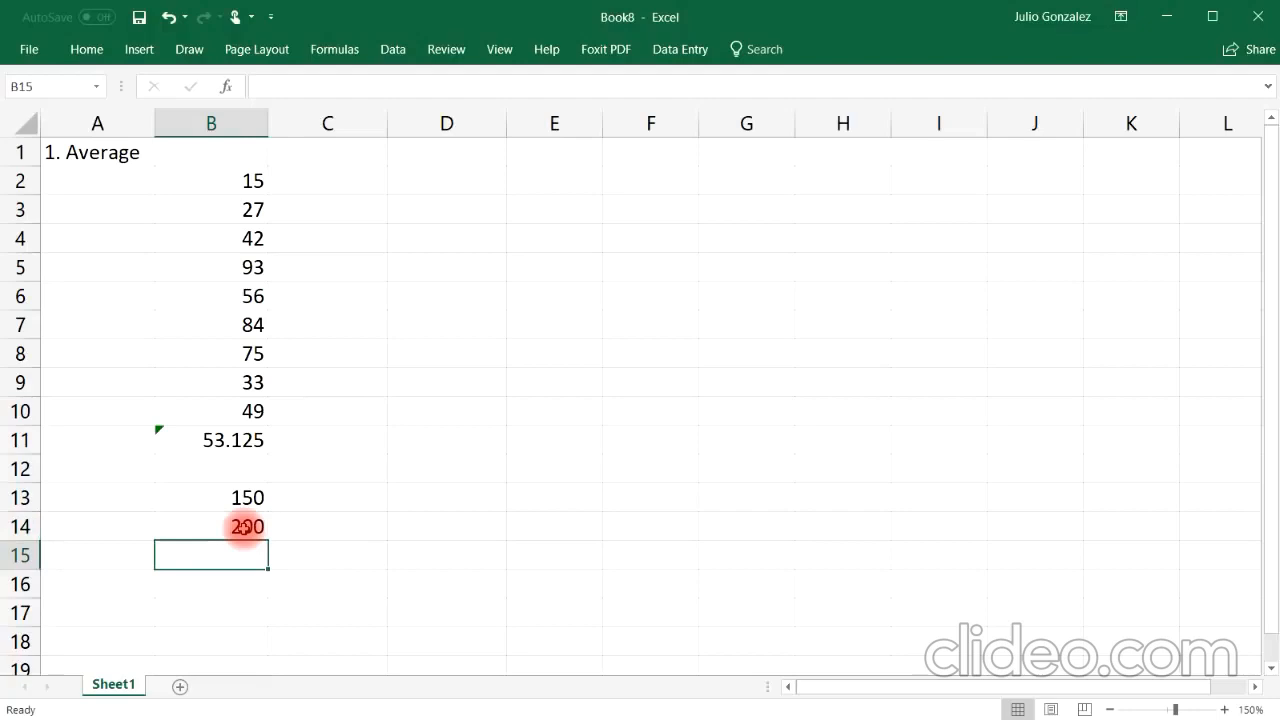
left_click(244, 527)
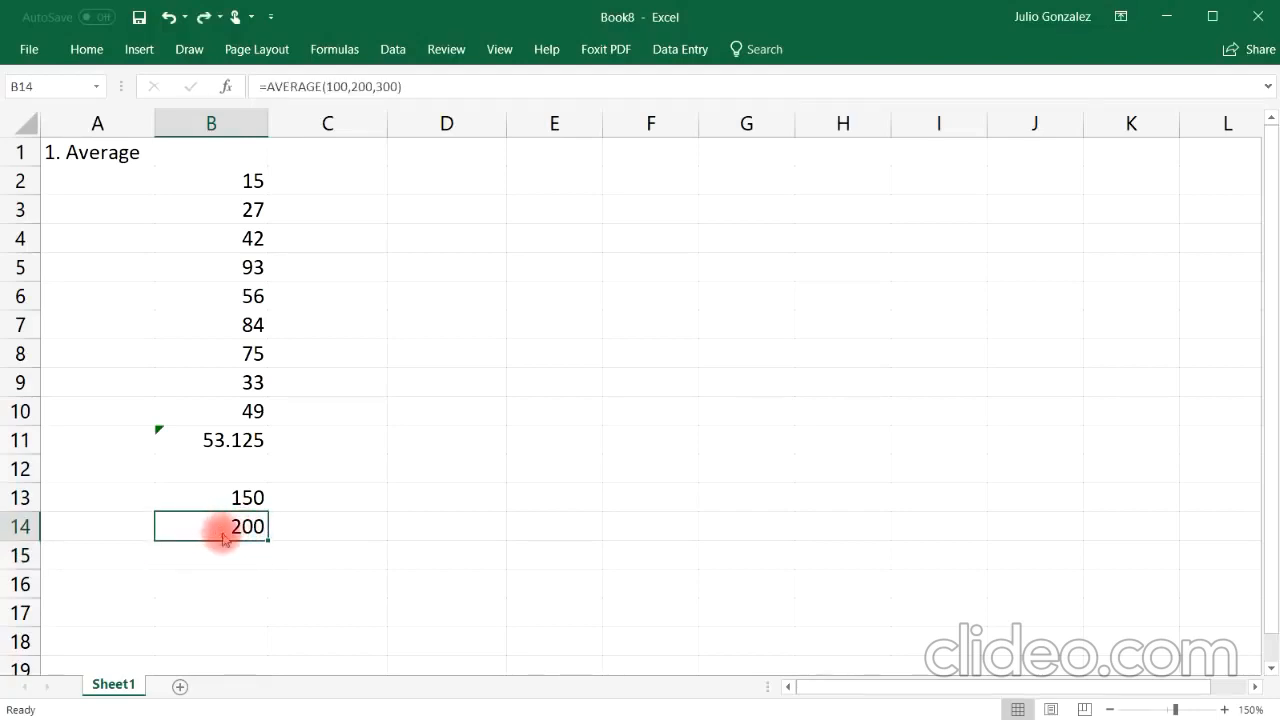
left_click(217, 523)
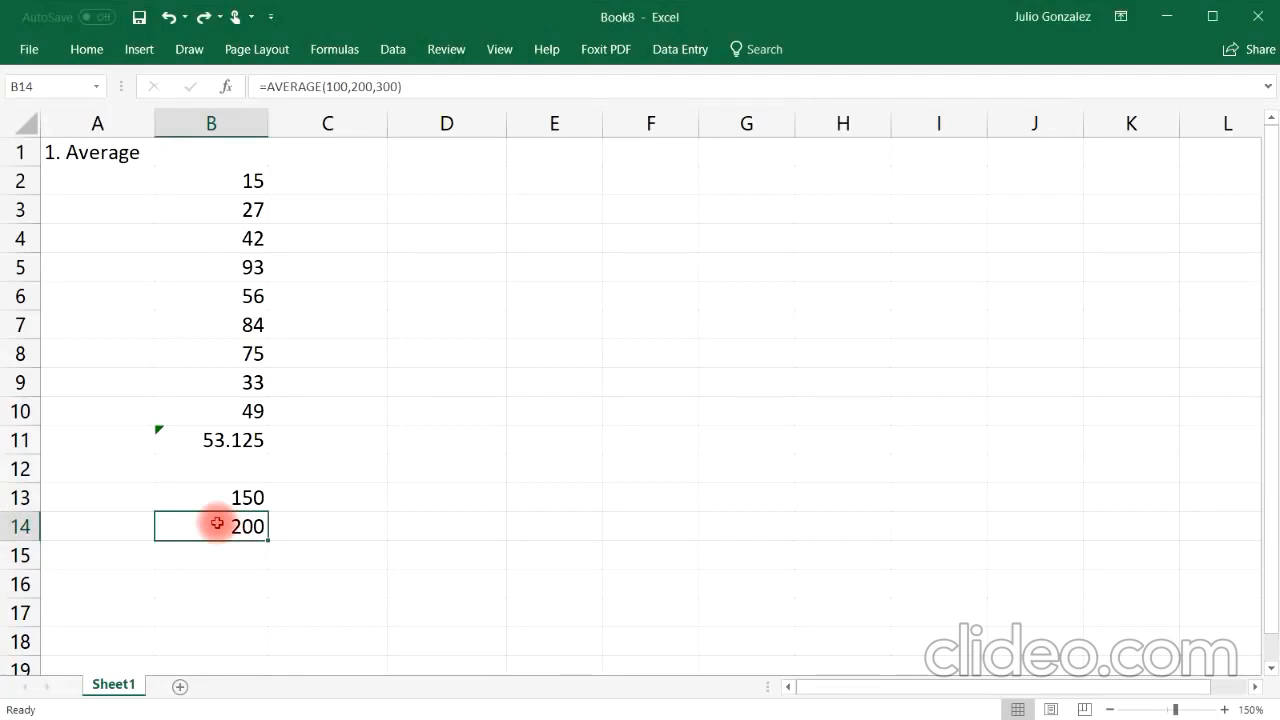
Step: Replace the heading in A1 with "2. Sum"
left_click(103, 153)
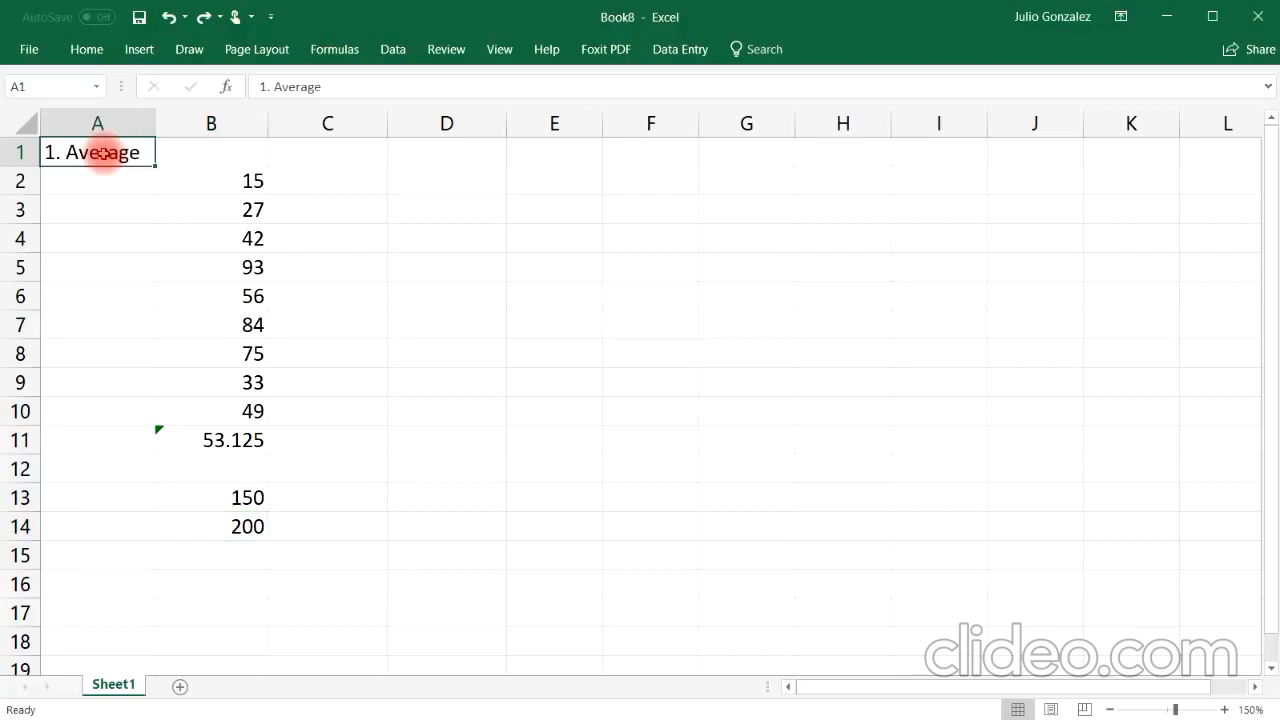
type("2.")
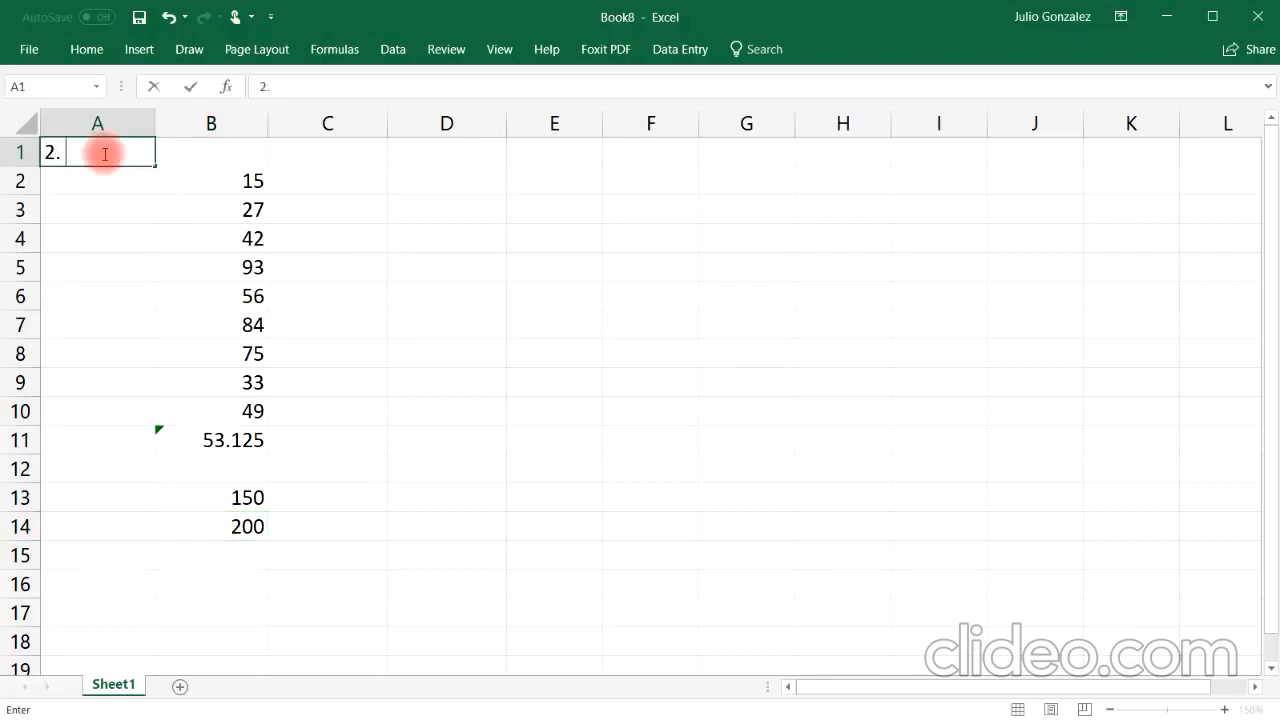
type(" Sum")
key("Return")
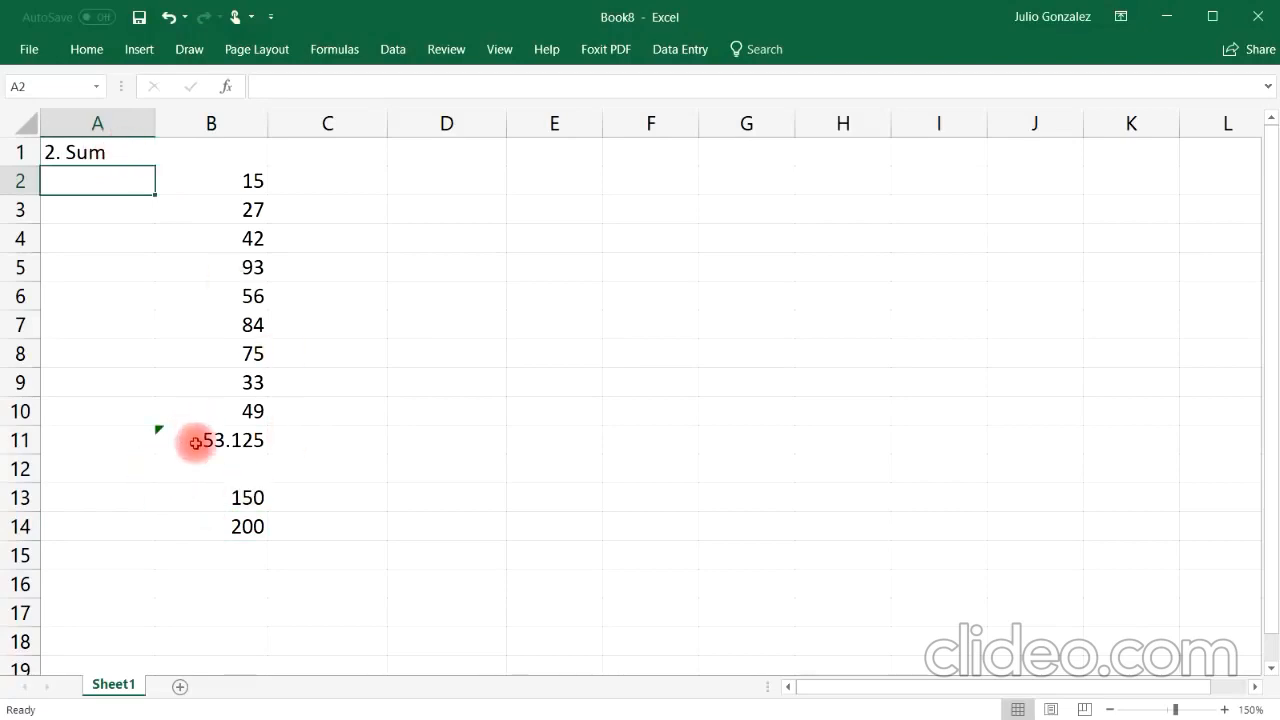
Step: Clear B11:B14 and enter a SUM formula over B2:B9 in B11
left_click_drag(191, 443, 234, 520)
key("Delete")
left_click(237, 437)
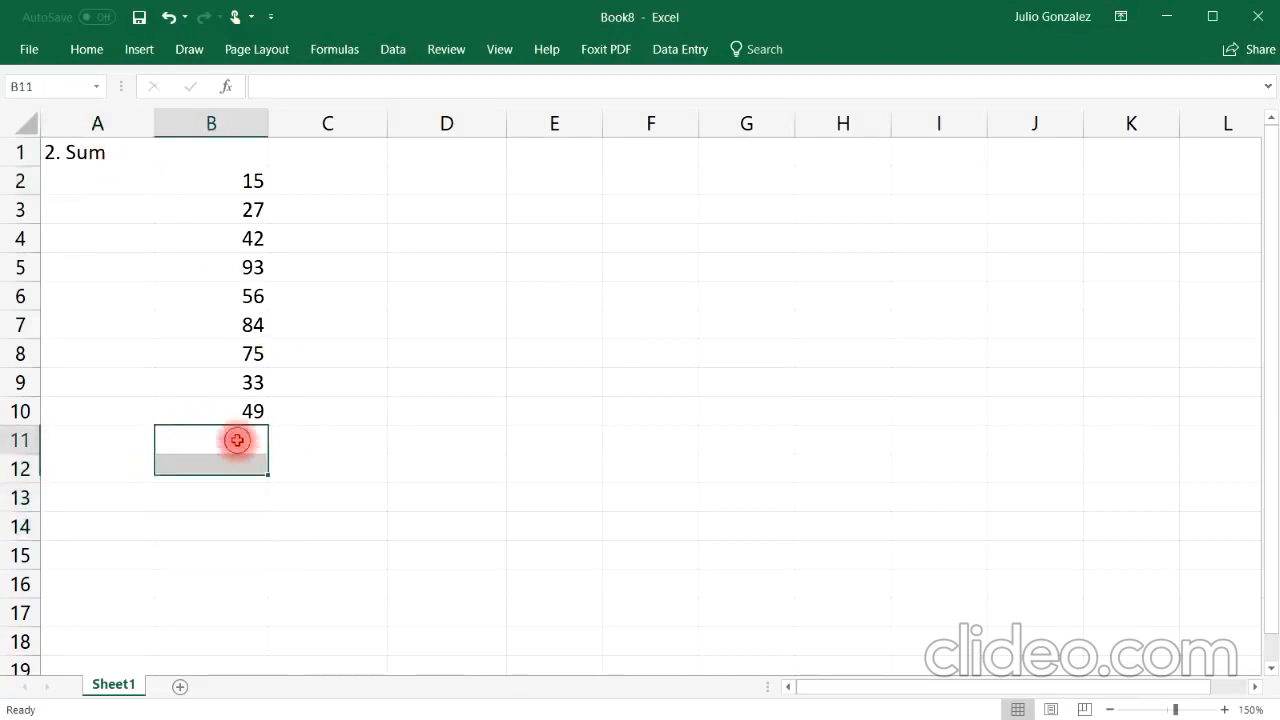
type("=sum(")
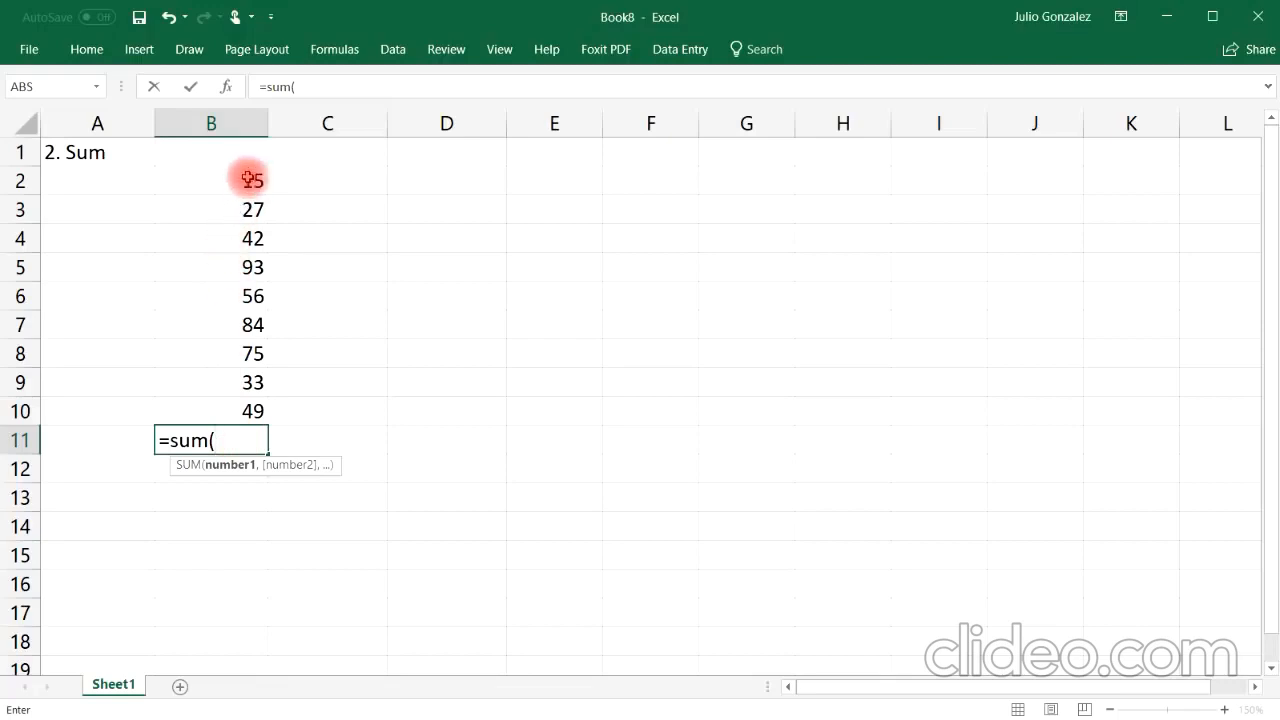
left_click_drag(249, 177, 226, 377)
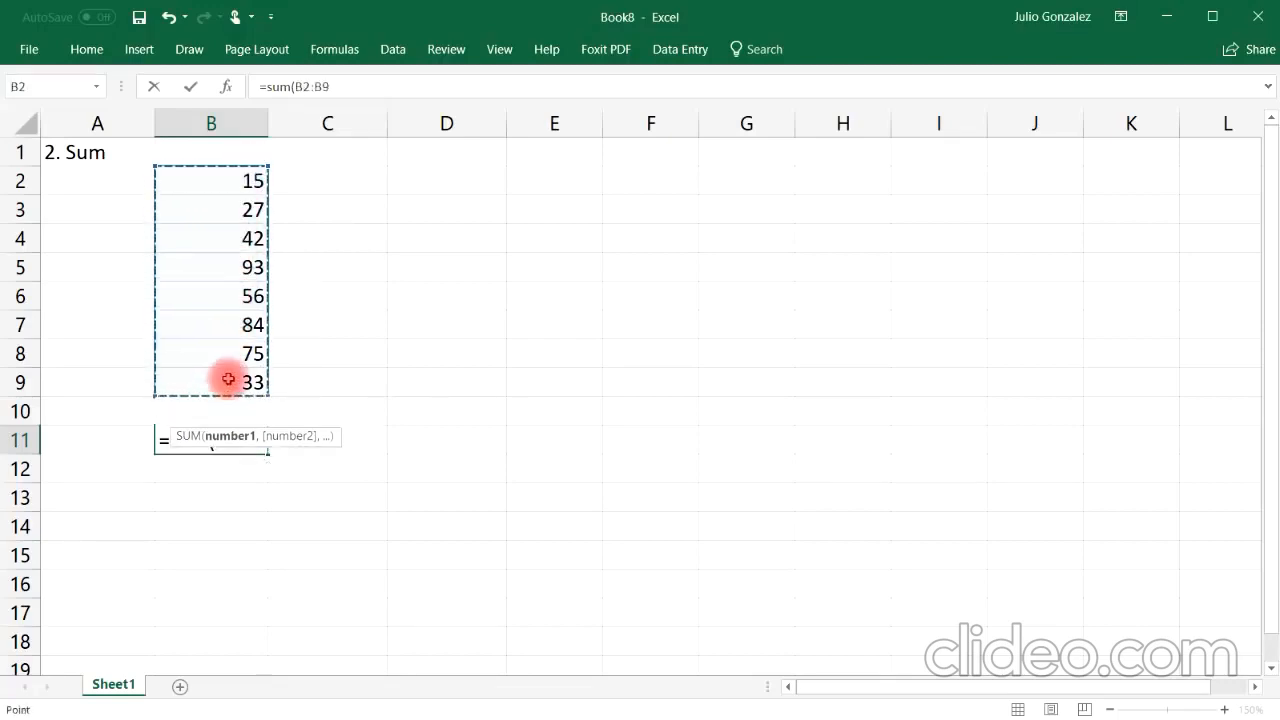
type(")")
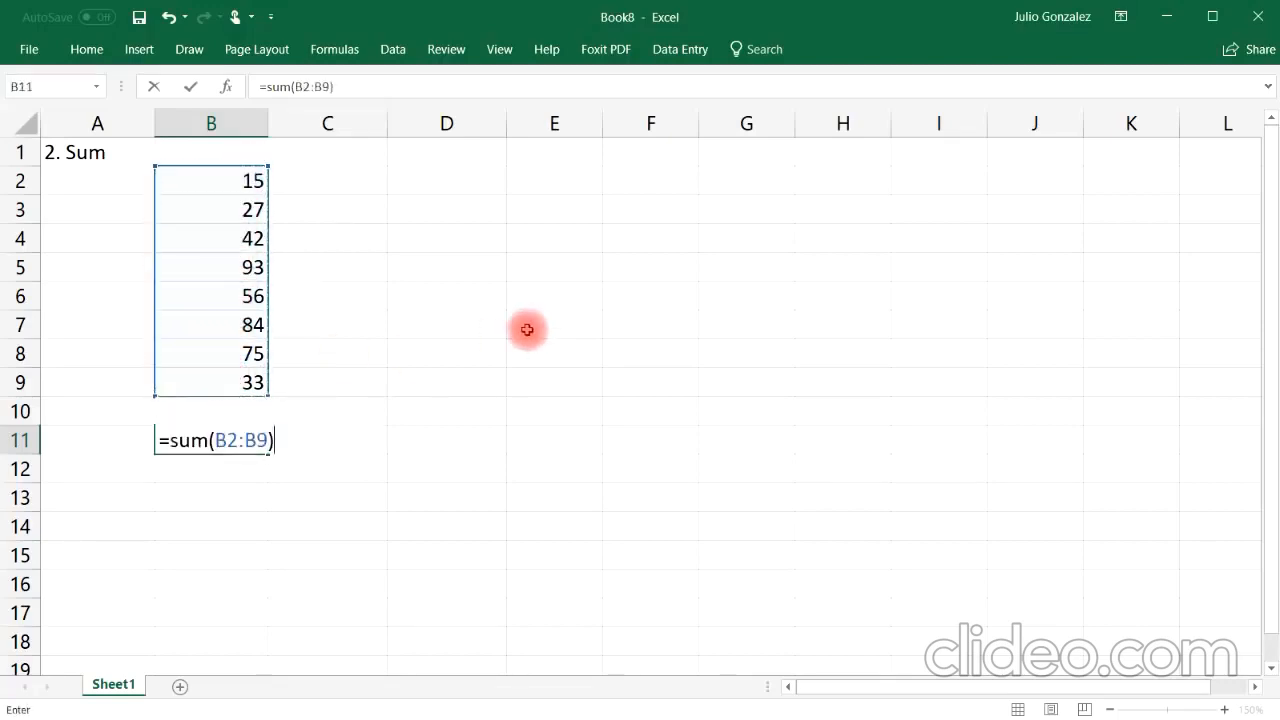
key("Return")
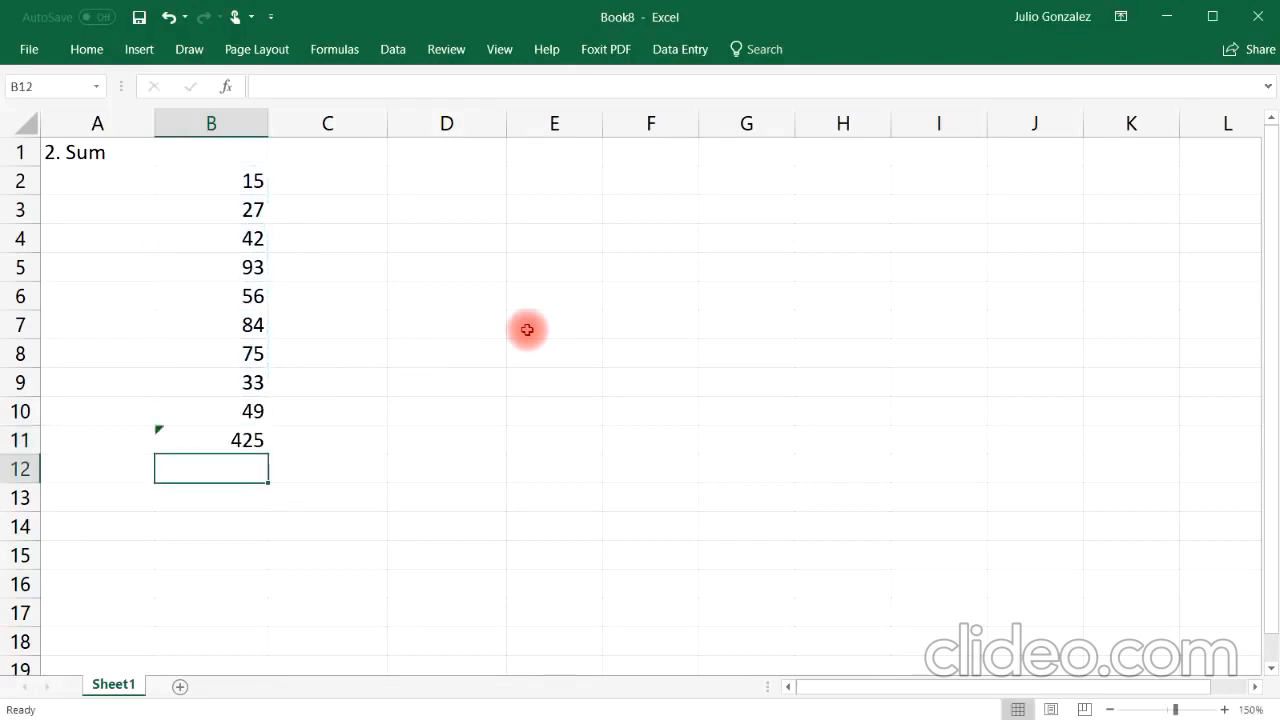
Step: In B13, enter the formula =sum(50,125)
left_click(211, 493)
type("=su")
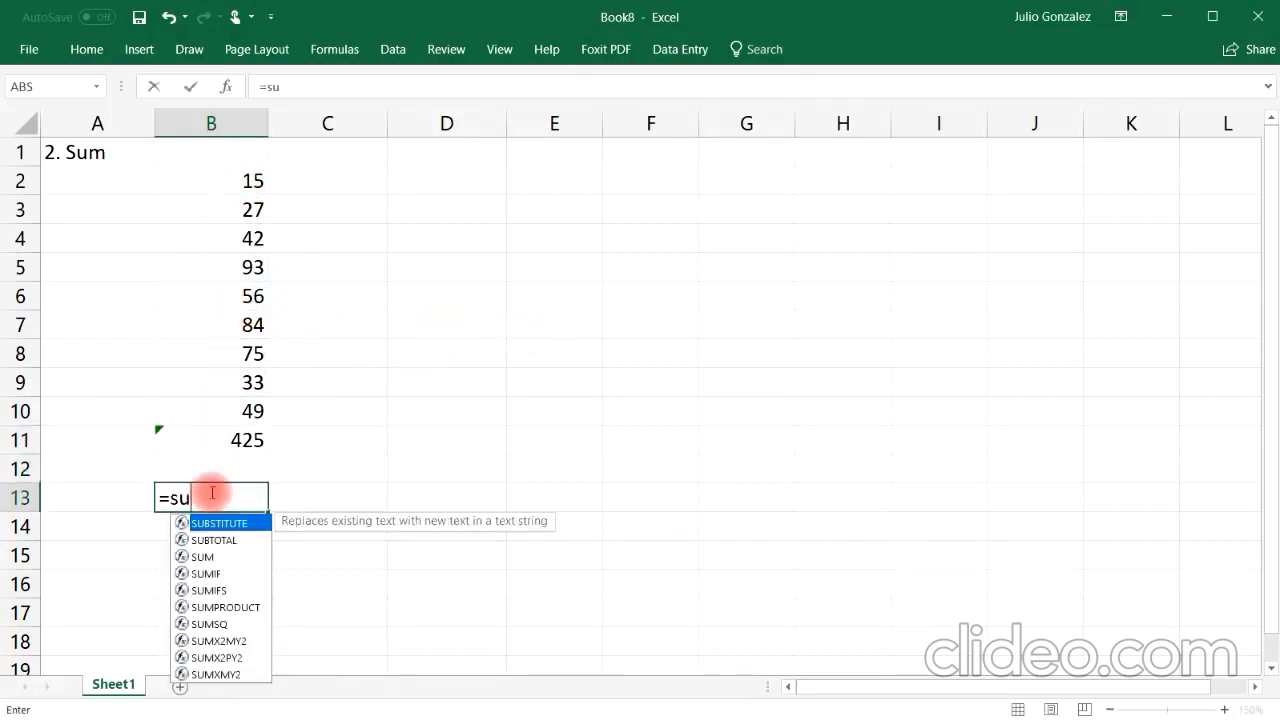
type("m(")
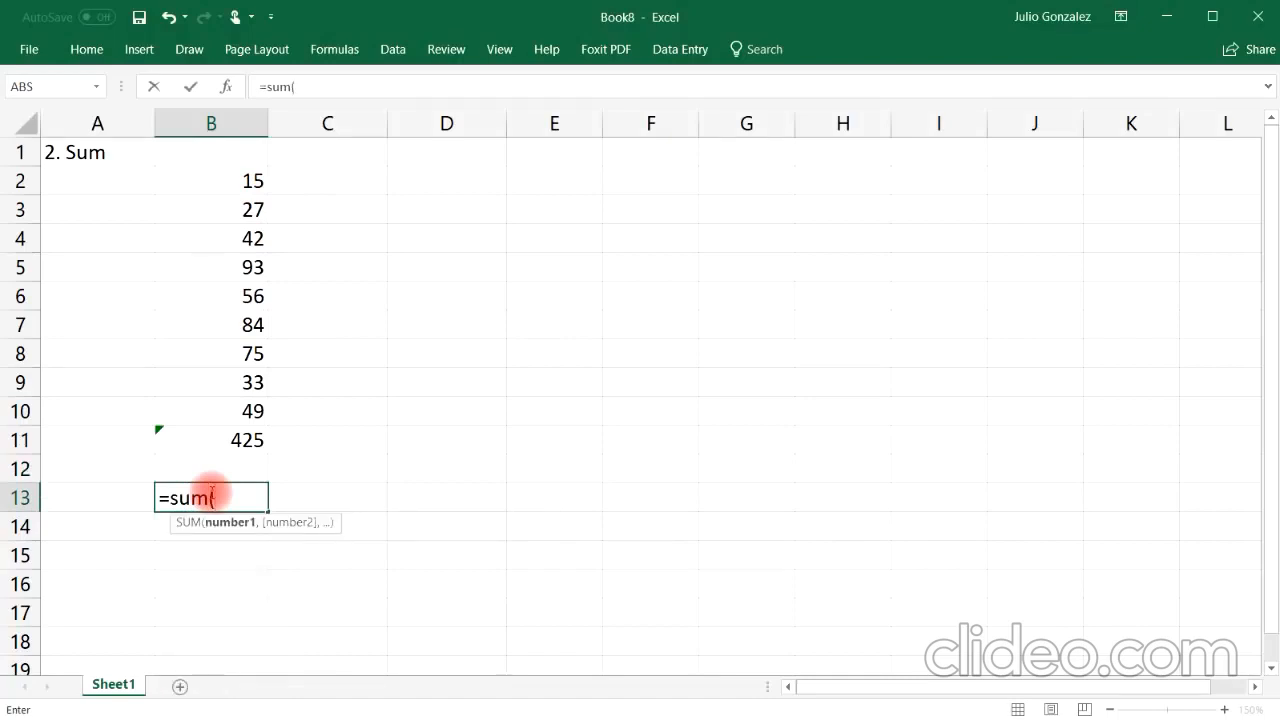
type("50,125)")
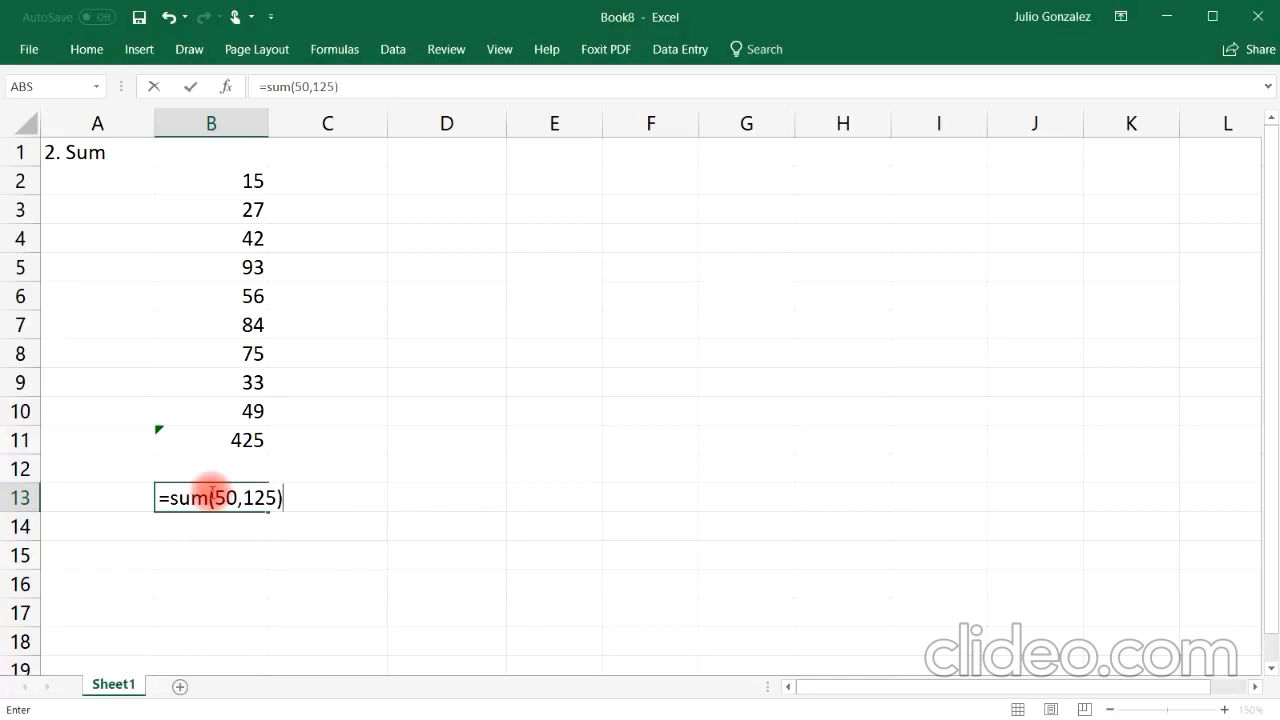
key("Return")
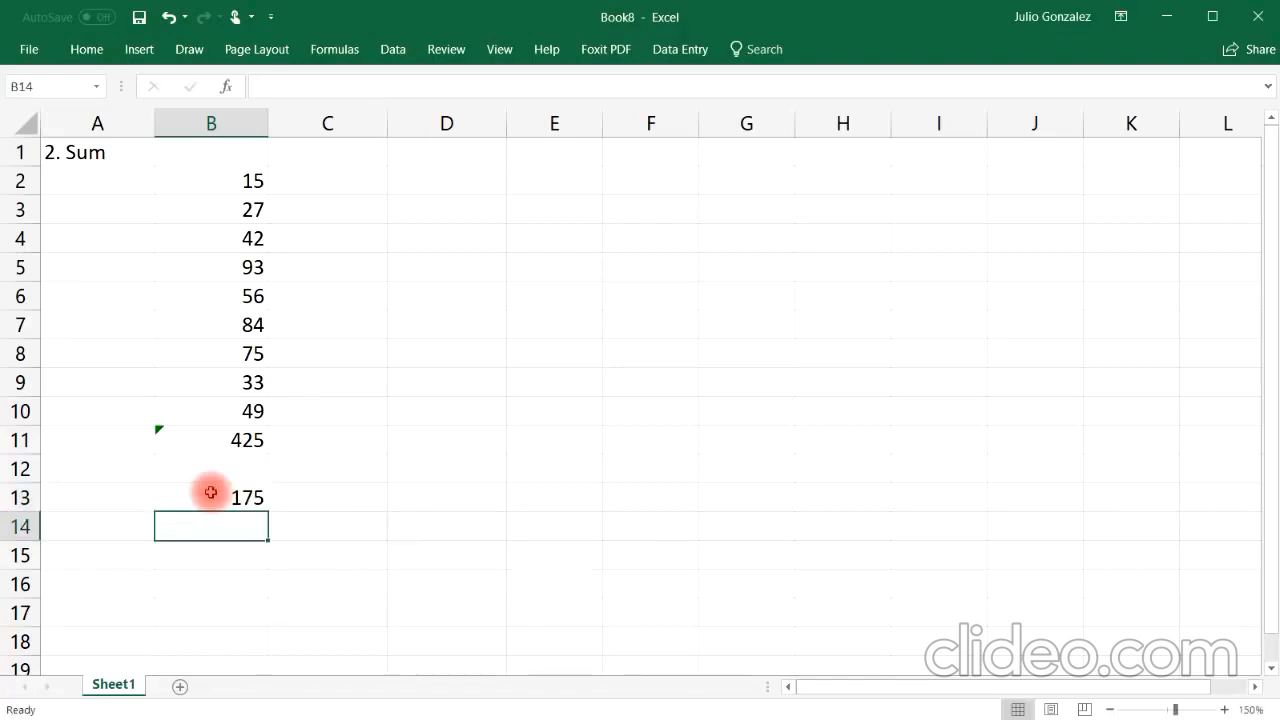
Step: In B14, enter the formula =50+125
left_click(211, 492)
left_click(215, 530)
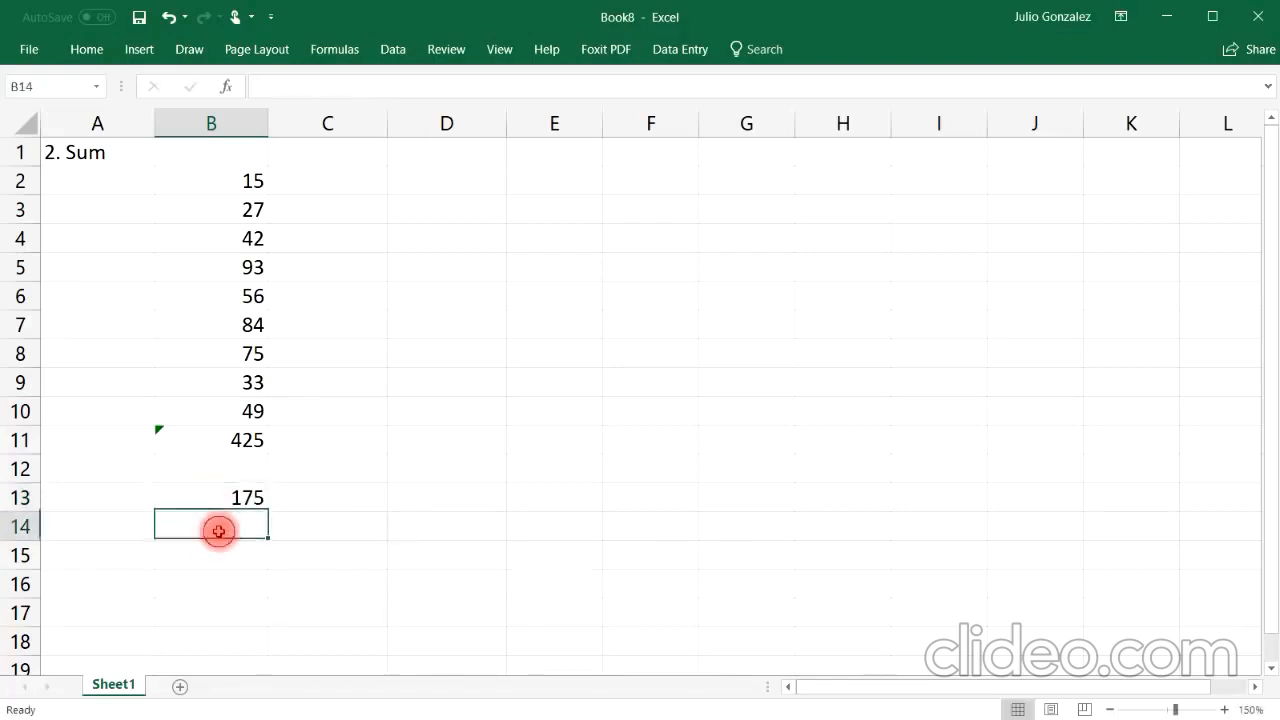
type("=50+125")
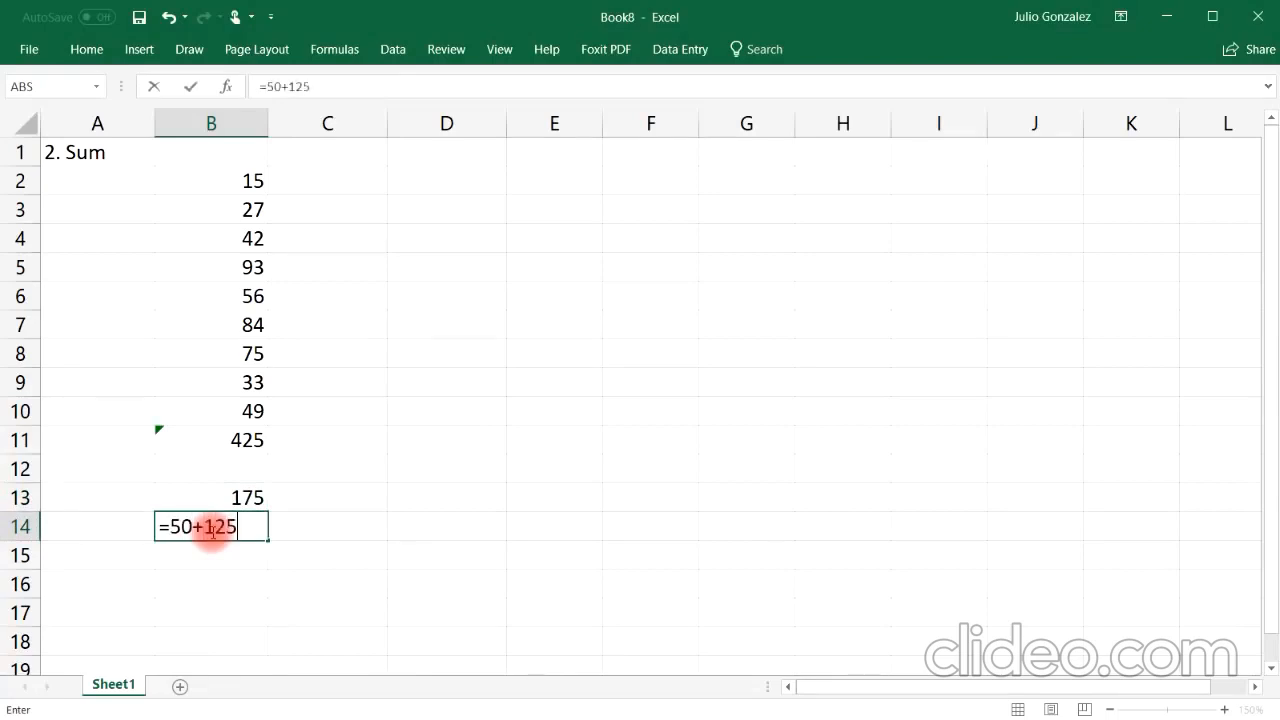
key("Return")
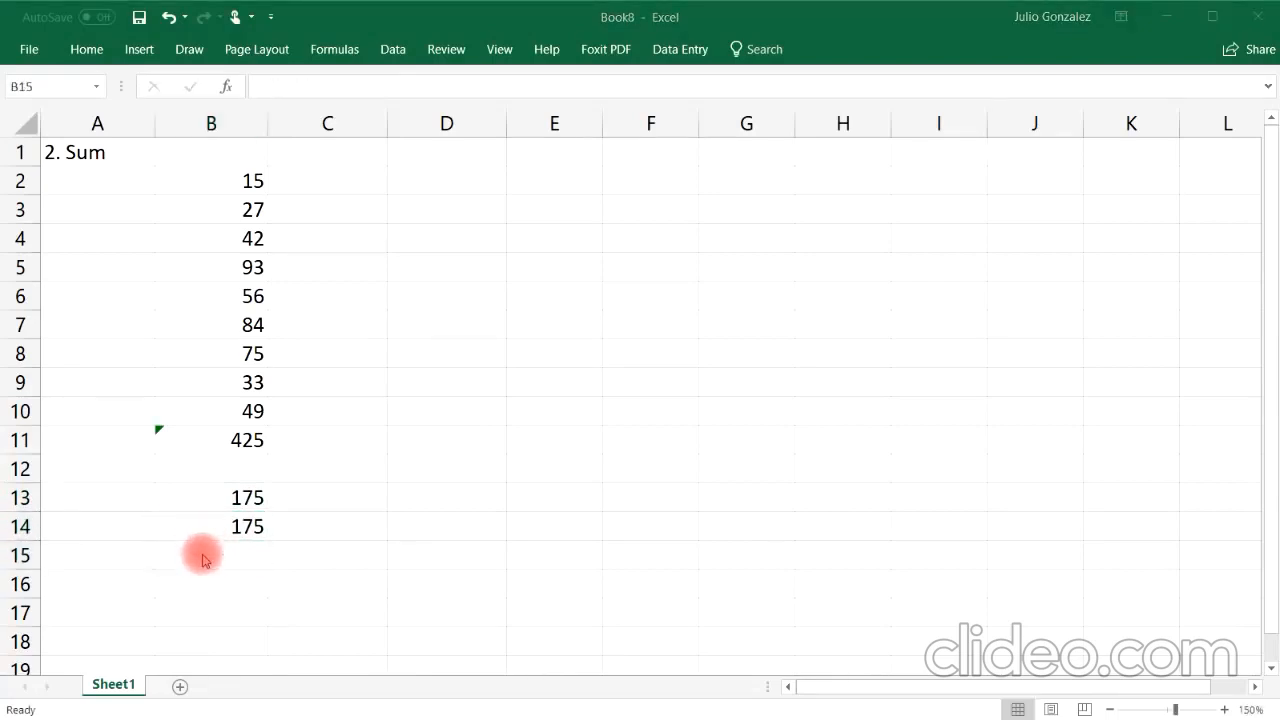
Step: In B15, enter the formula =sum(100,200,300)
left_click(203, 555)
double_click(203, 555)
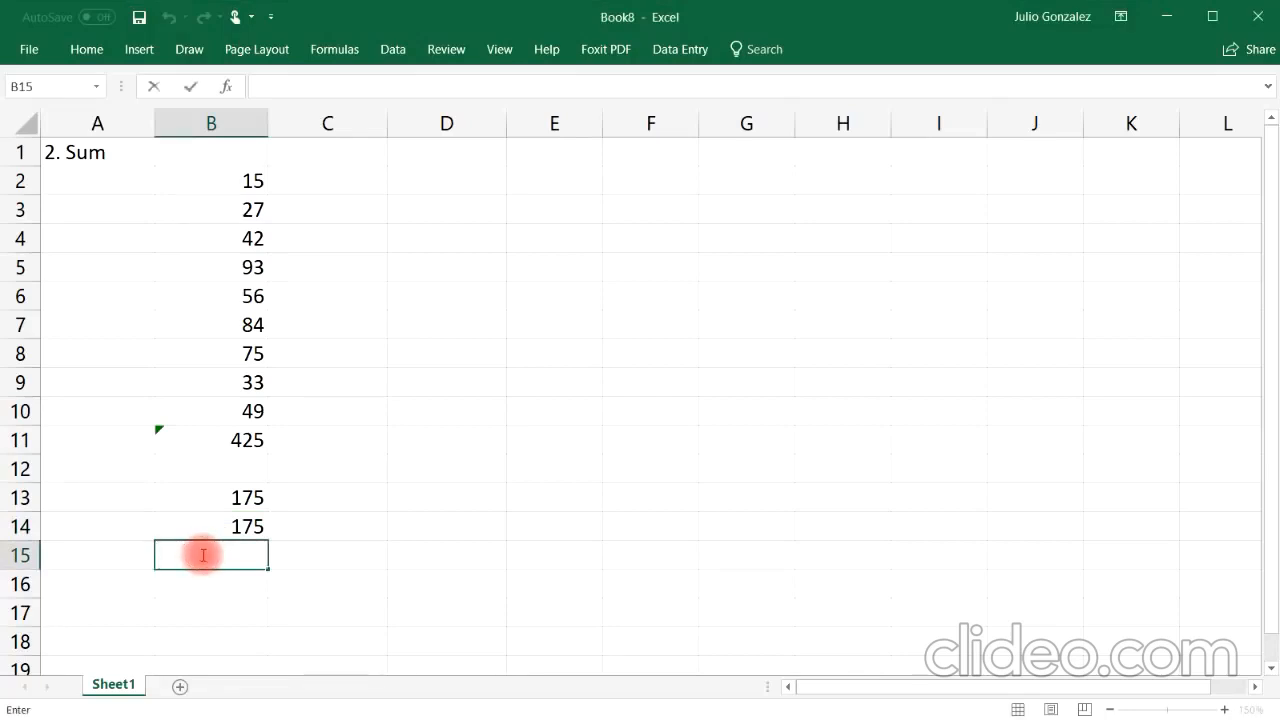
type("=sum(")
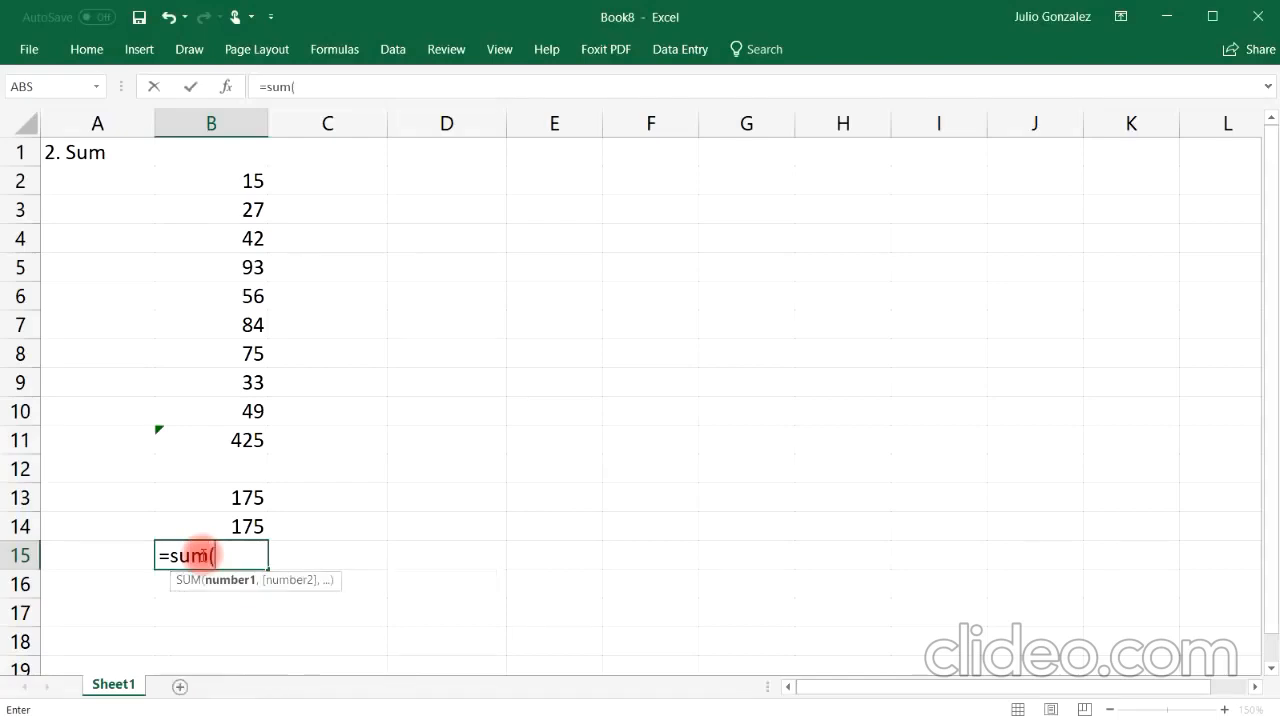
type("100,20")
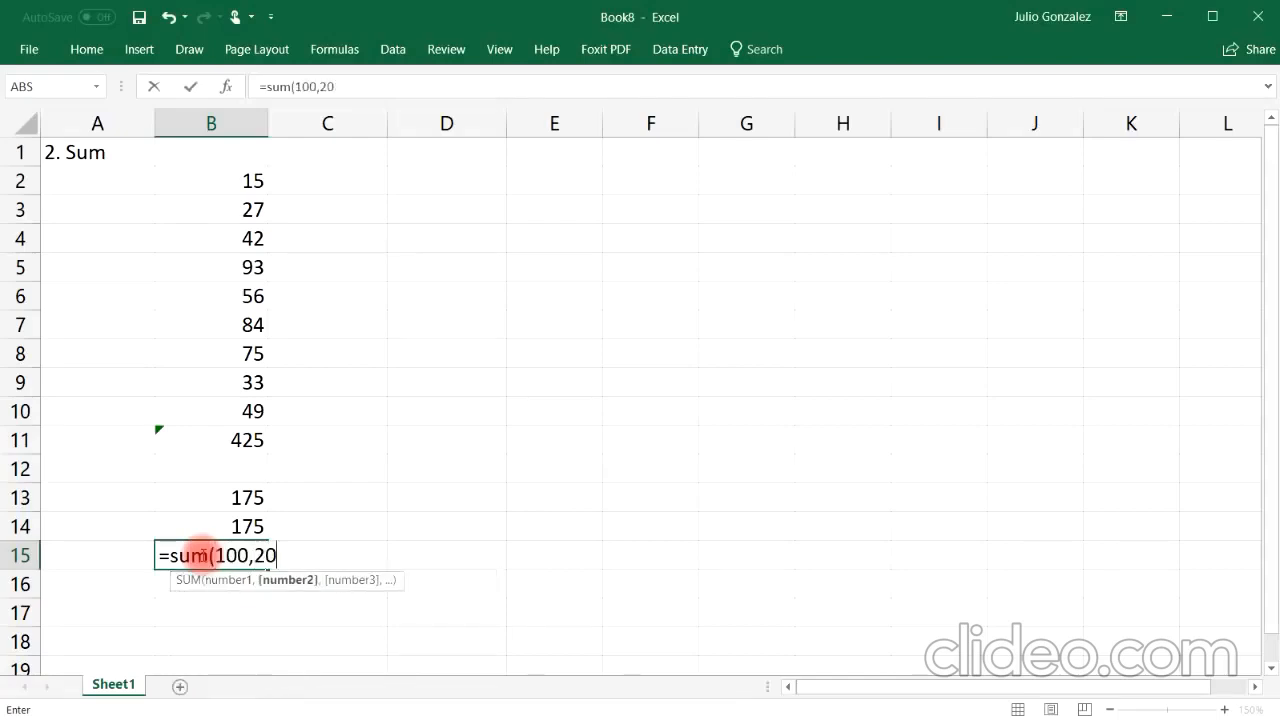
type("0,300)")
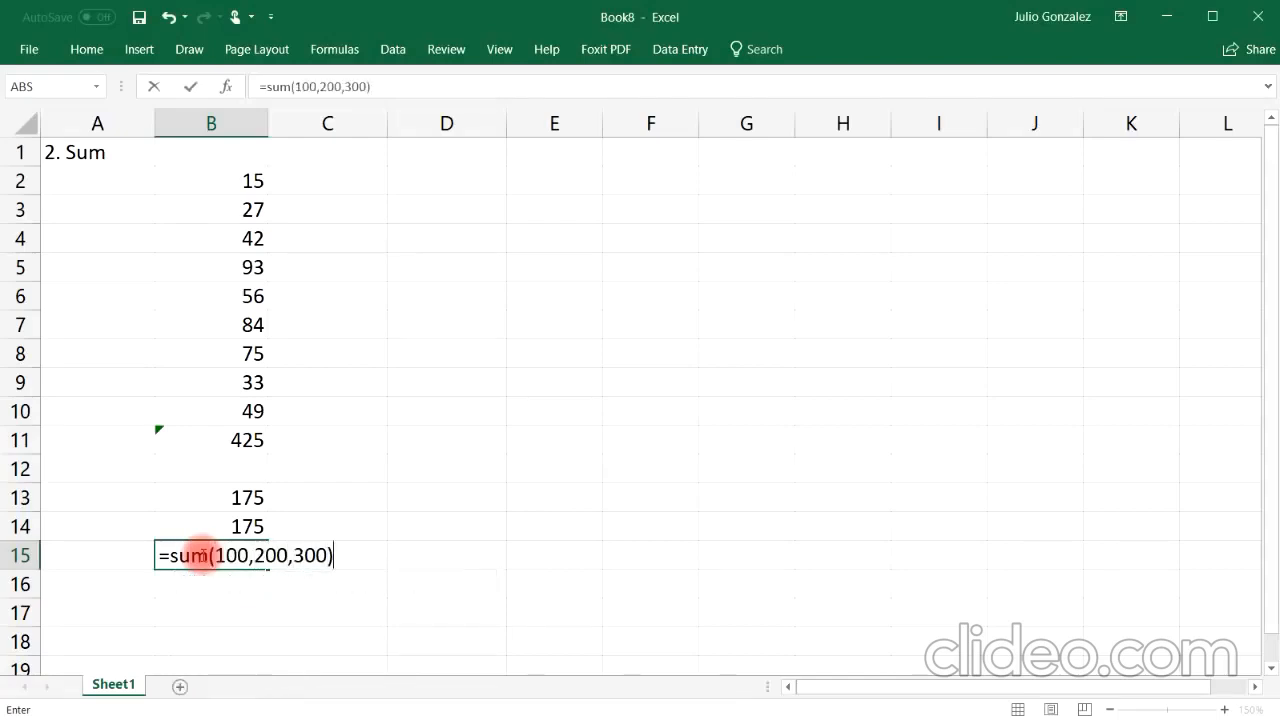
key("Return")
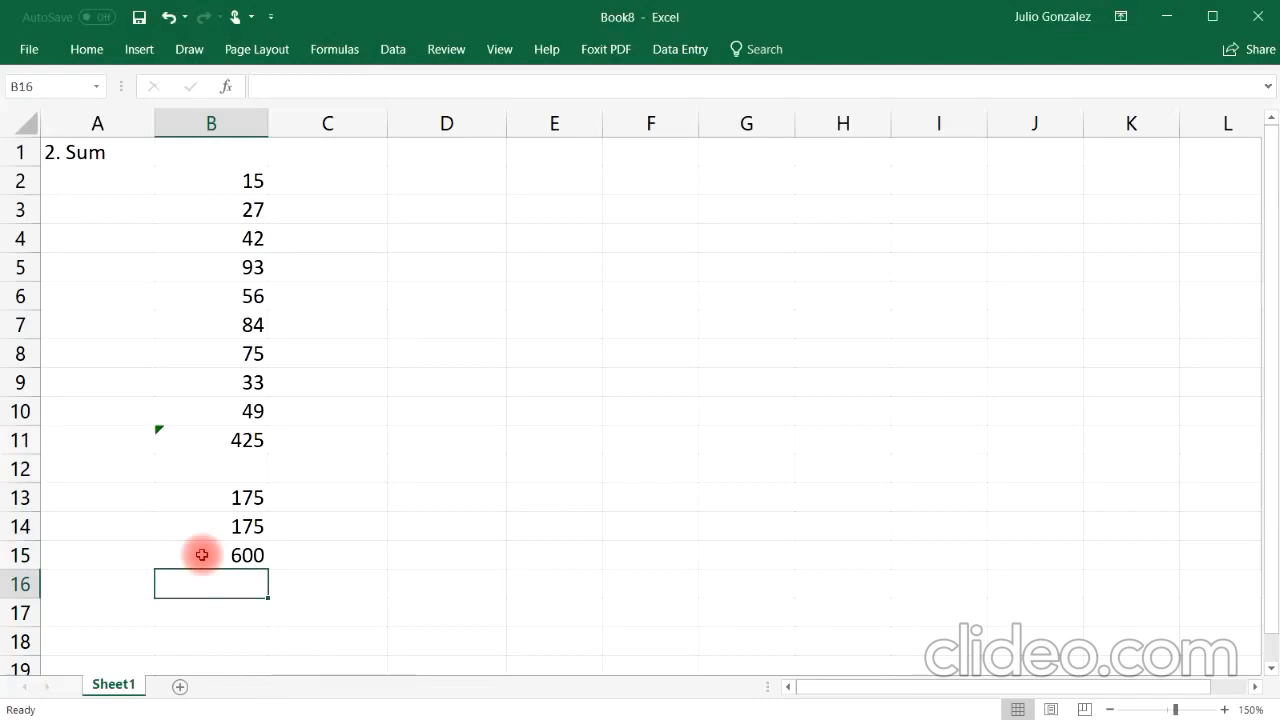
Step: In B16, enter the formula =100+200+300
type("=1")
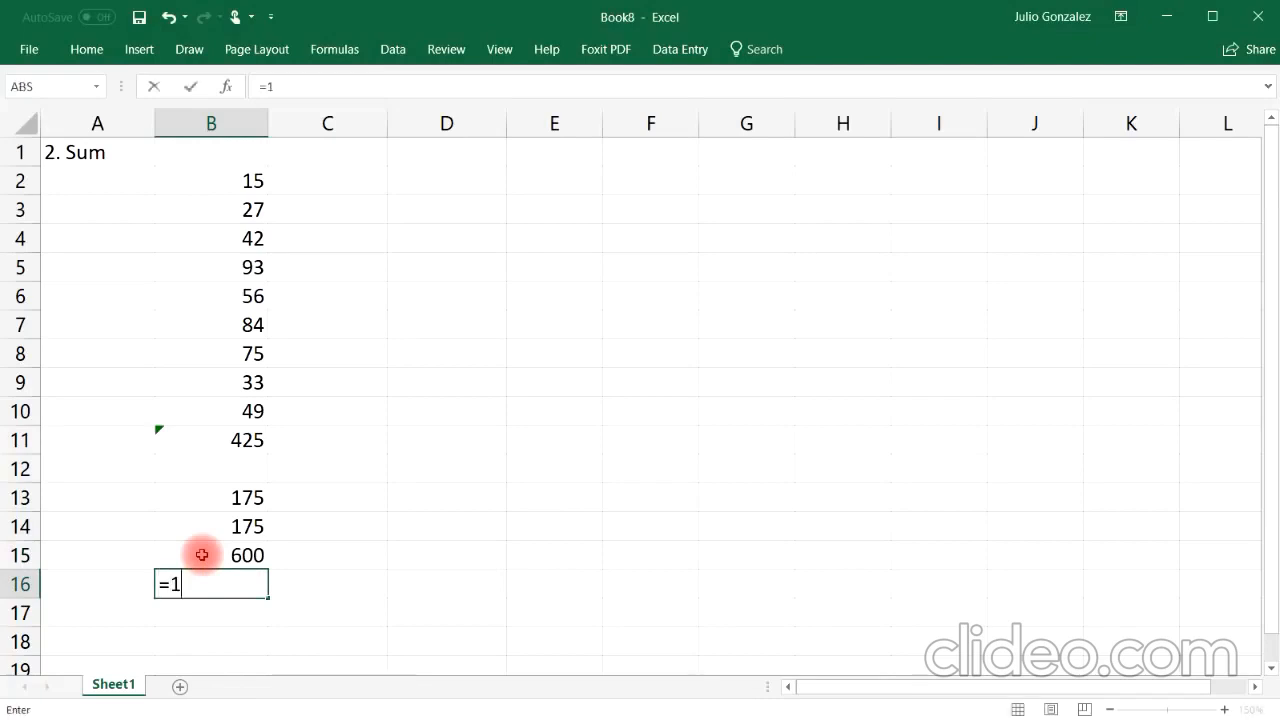
type("00+200+300")
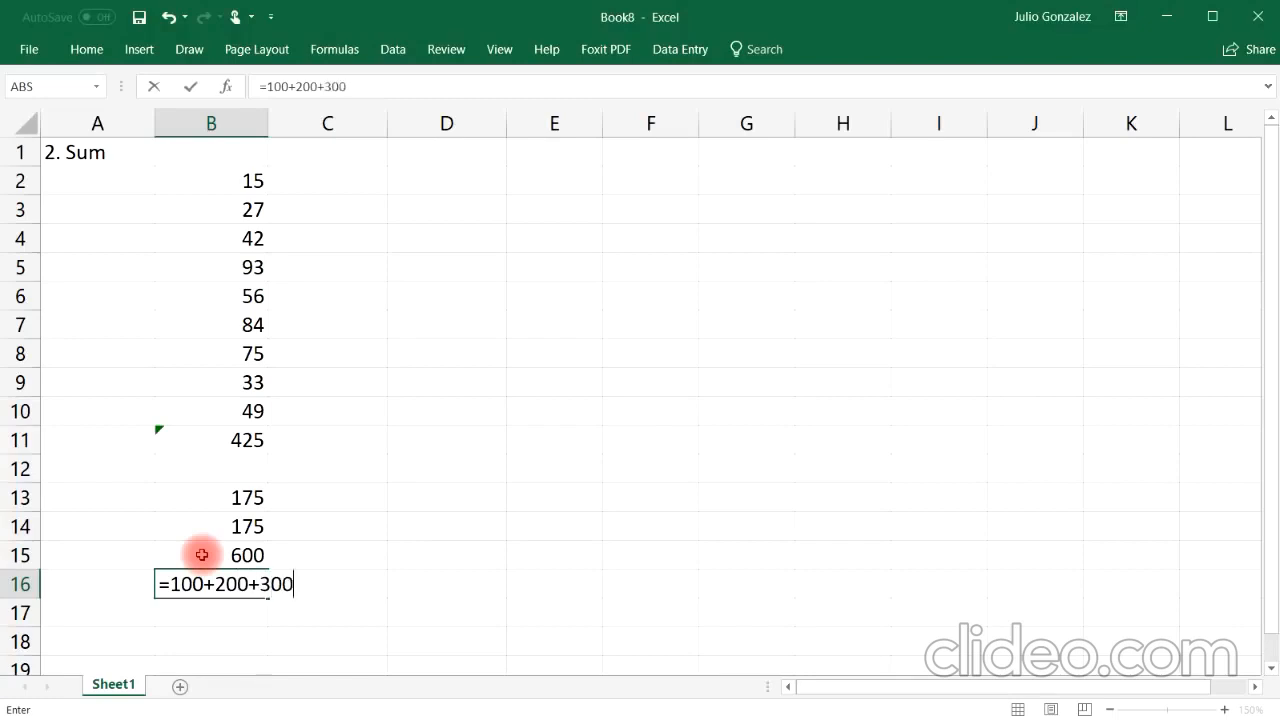
key("Return")
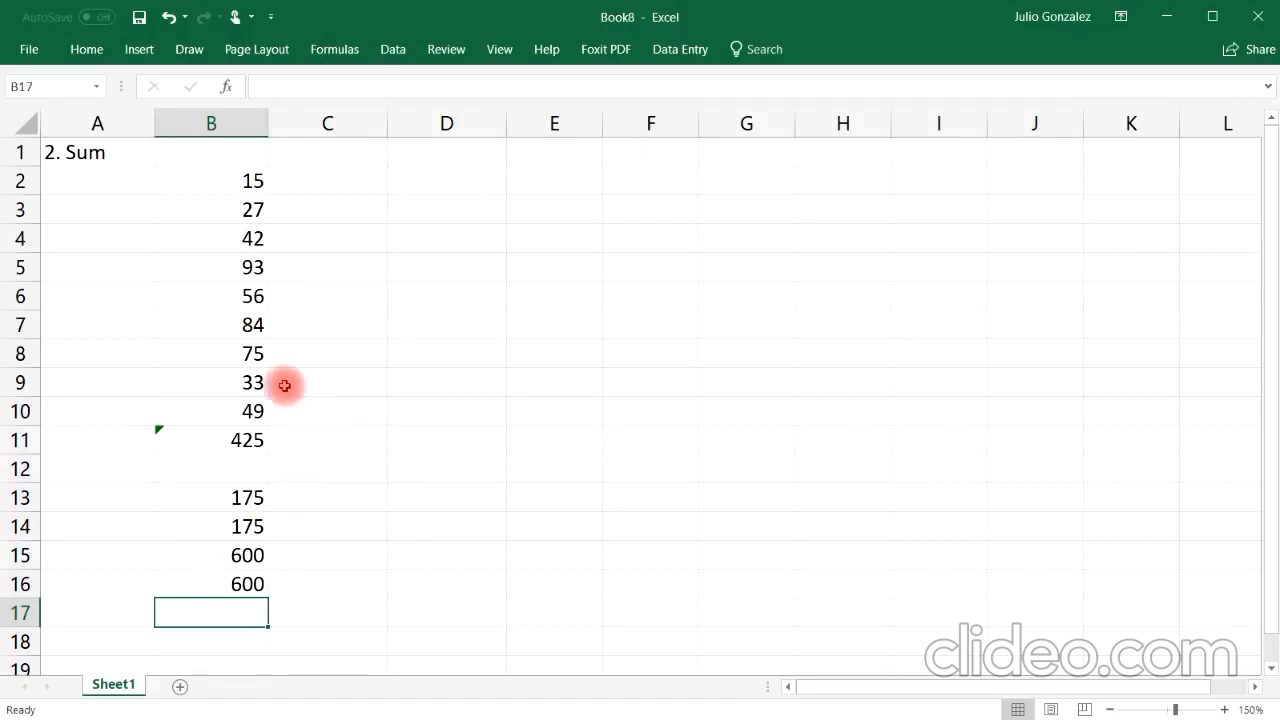
Step: Clear all contents of the range A1:B16
left_click_drag(78, 145, 260, 585)
key("Delete")
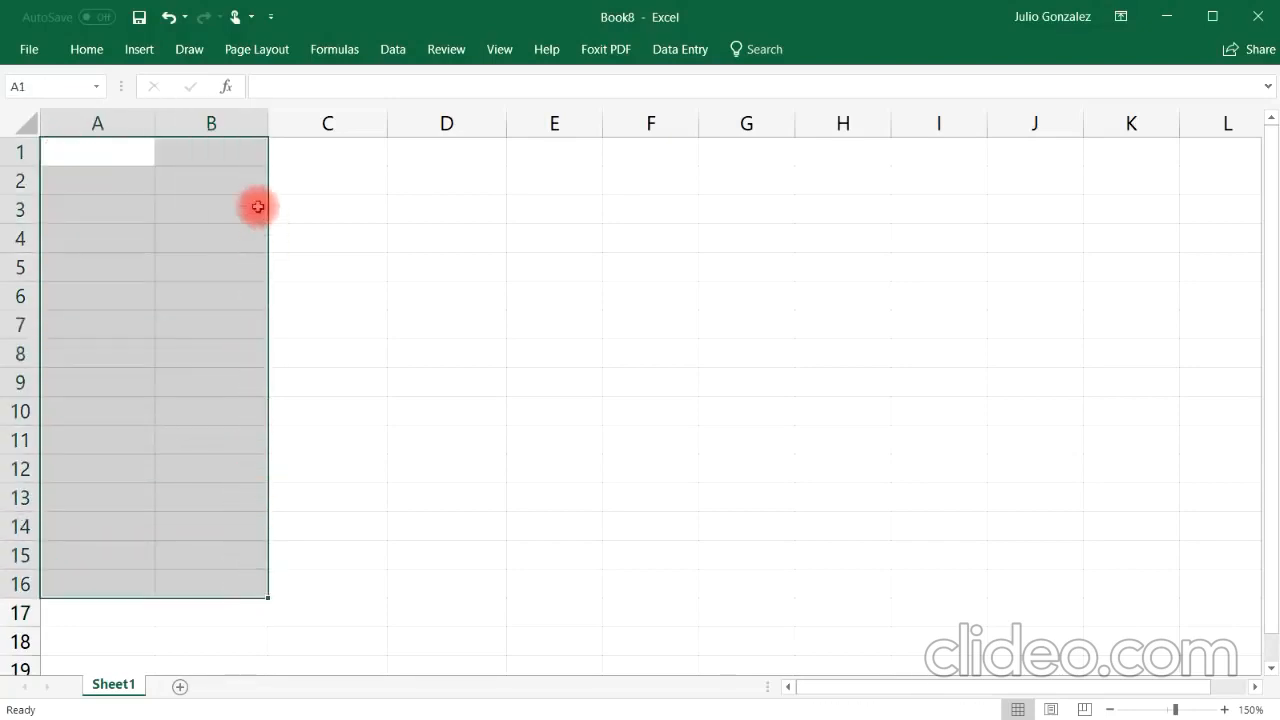
left_click(195, 172)
left_click(94, 146)
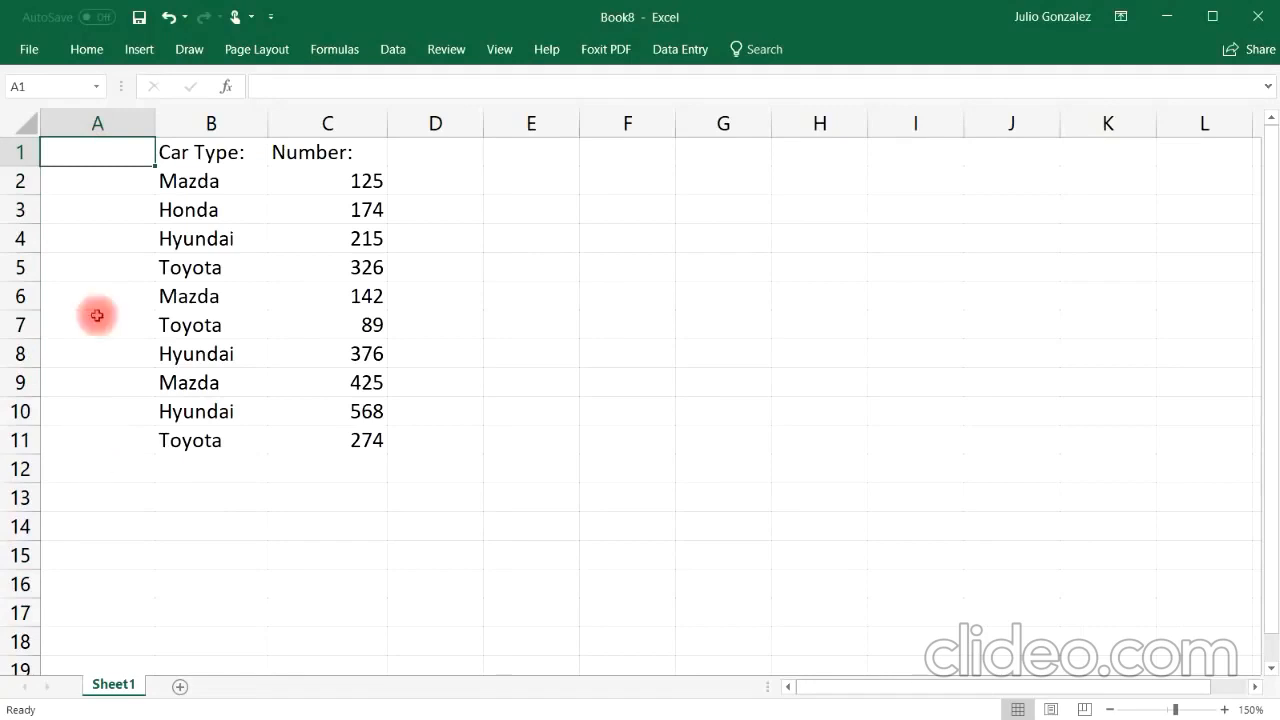
Step: Enter the heading "3. SumIf" in A1
double_click(68, 160)
type("3")
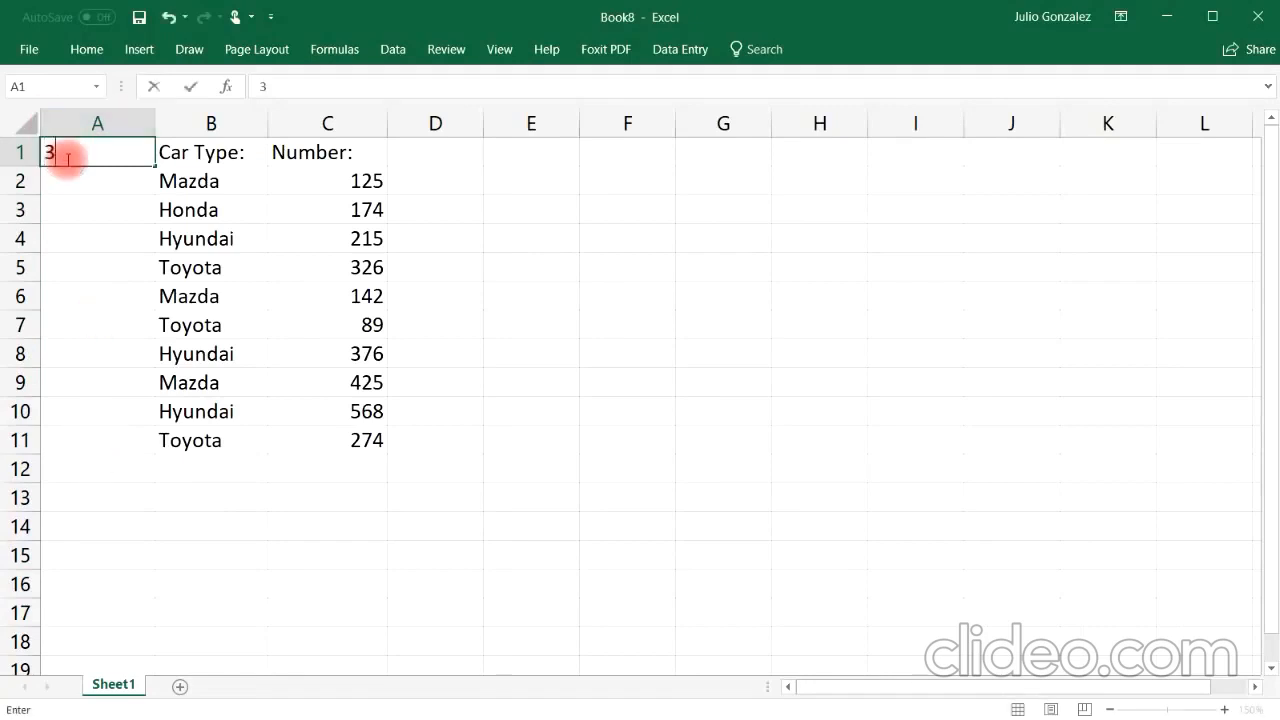
type(". SumIf")
key("Return")
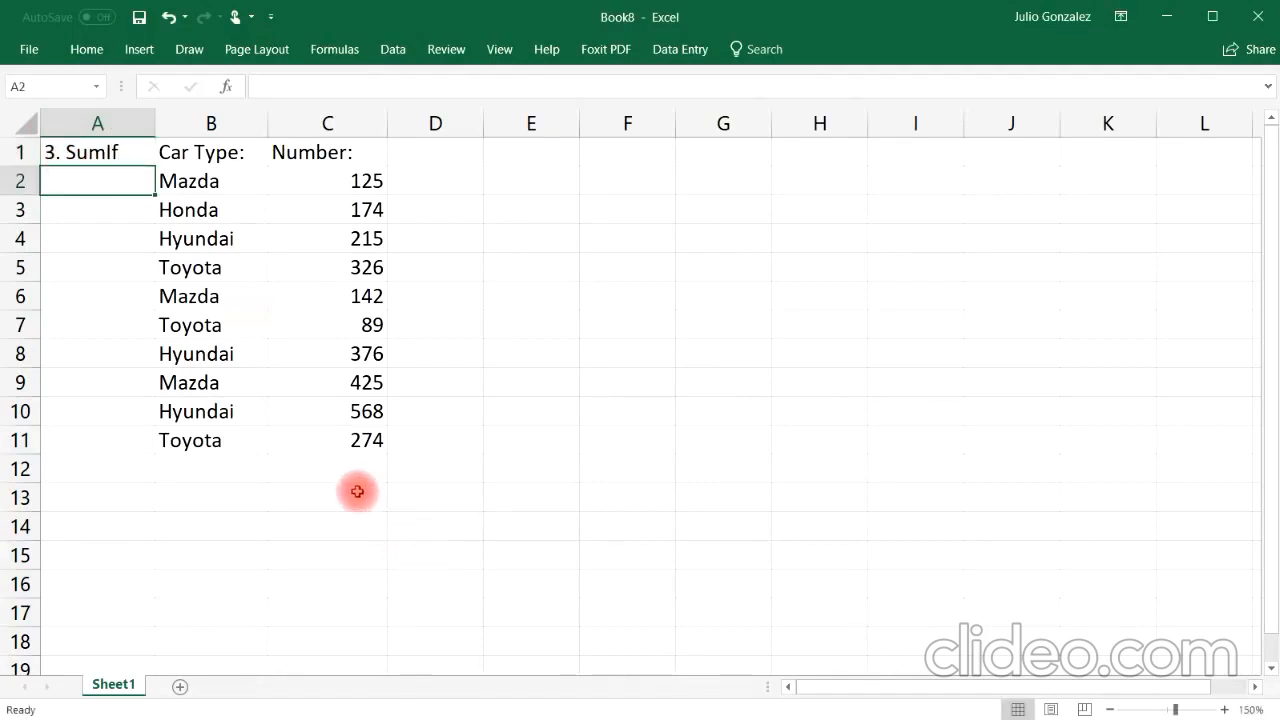
Step: Enter a SUM formula over C2:C11 in C12 and clear it again
left_click(337, 466)
type("=su")
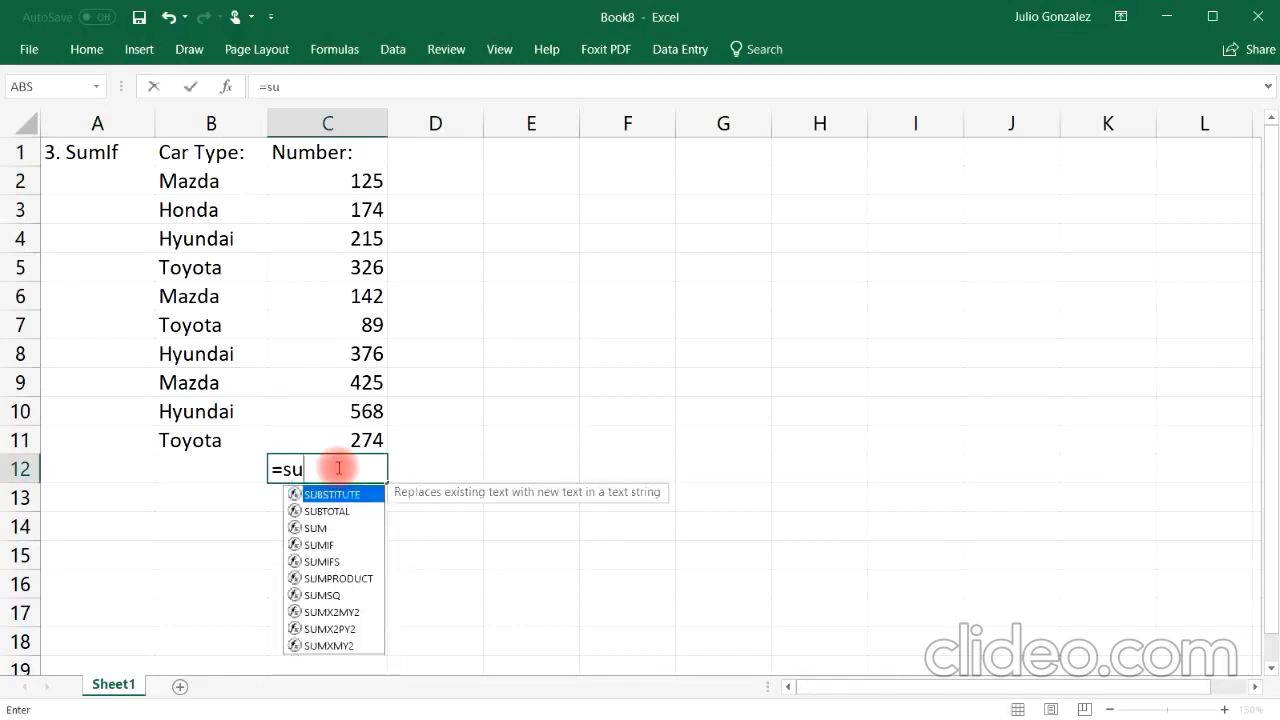
type("m(")
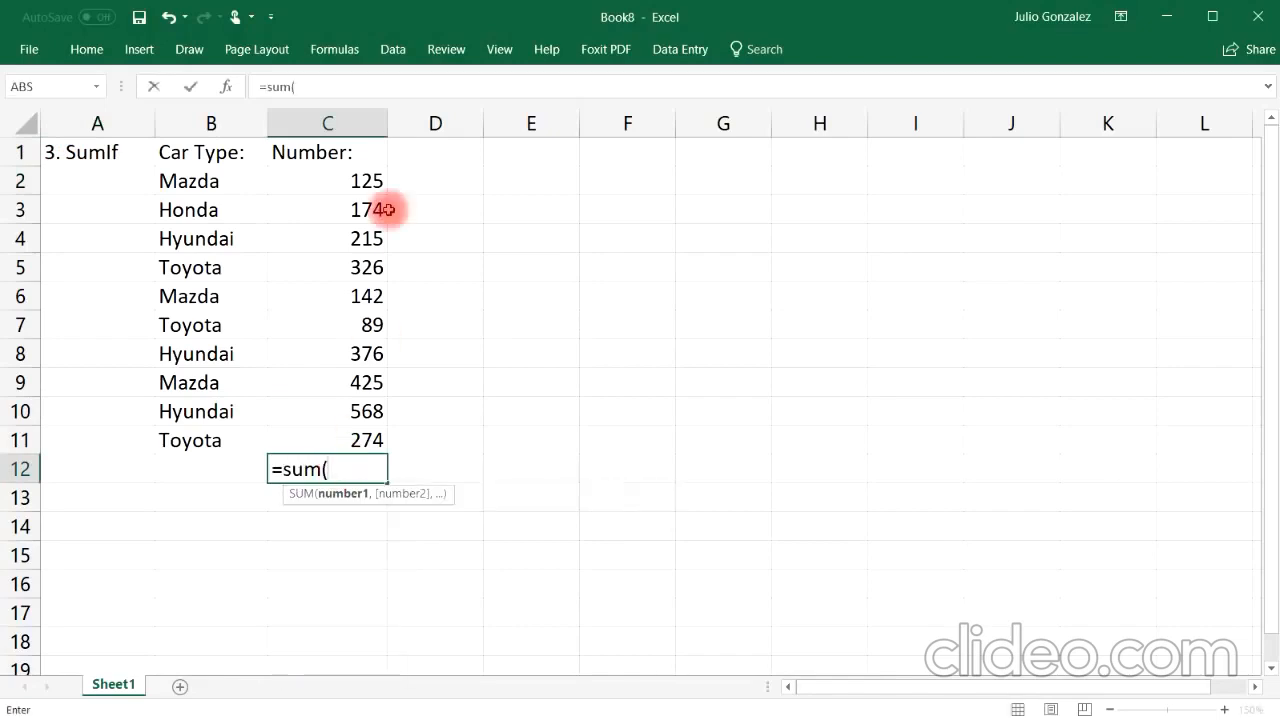
left_click_drag(343, 180, 355, 440)
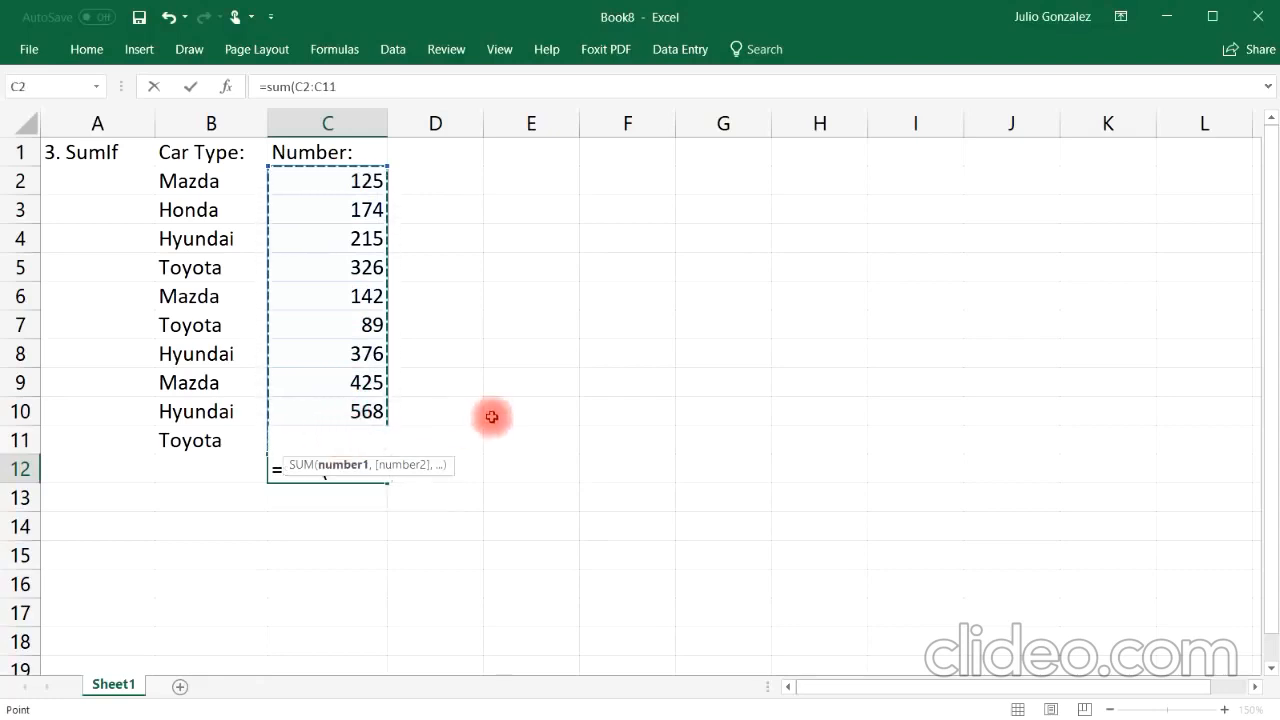
type(")")
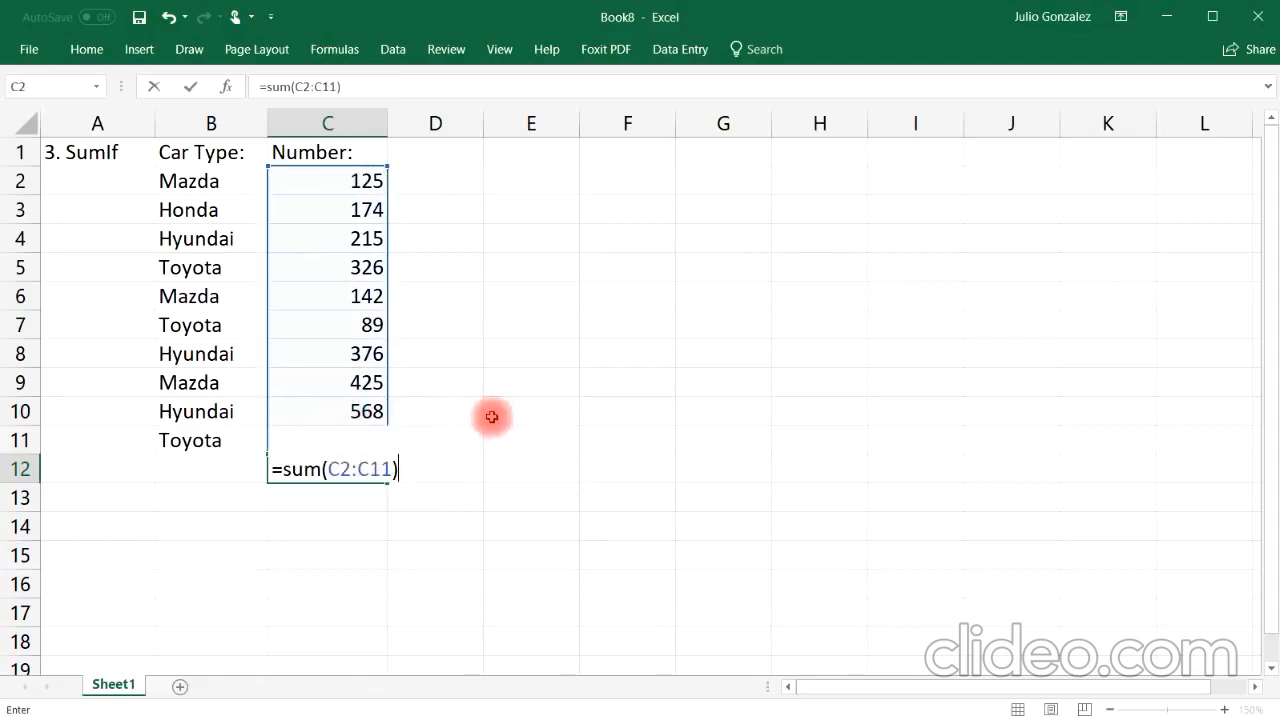
key("Return")
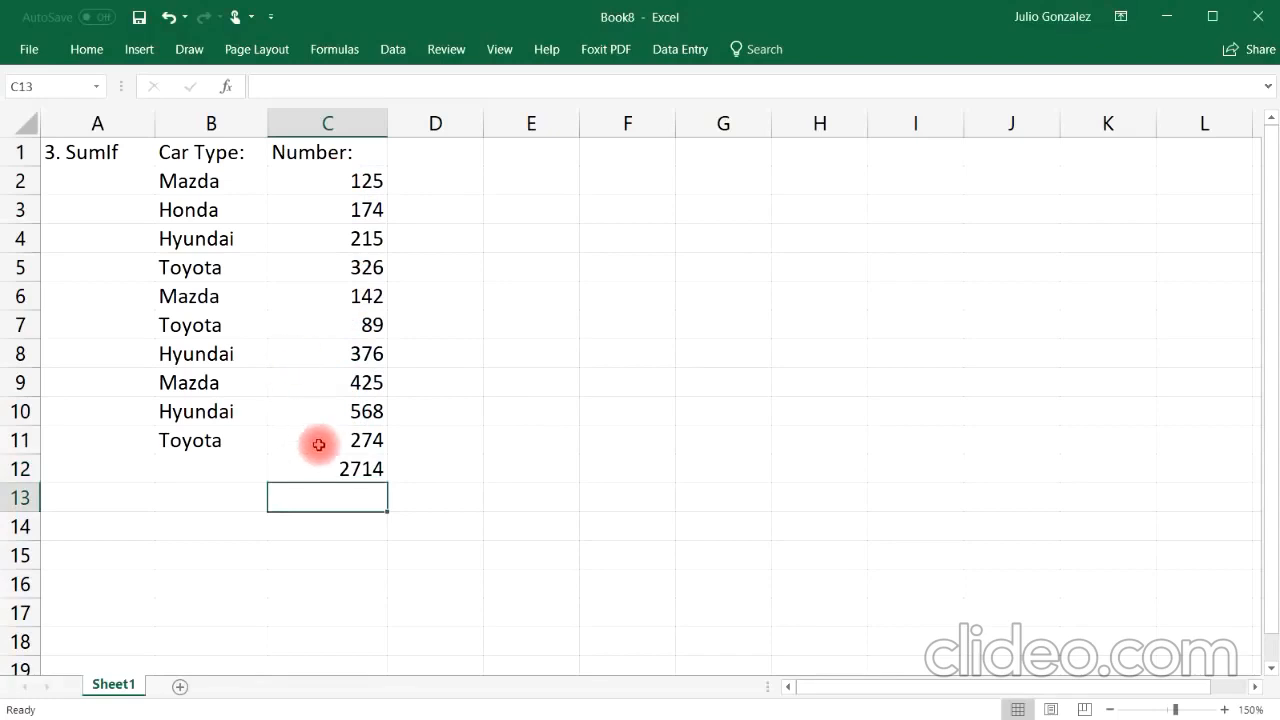
left_click(372, 468)
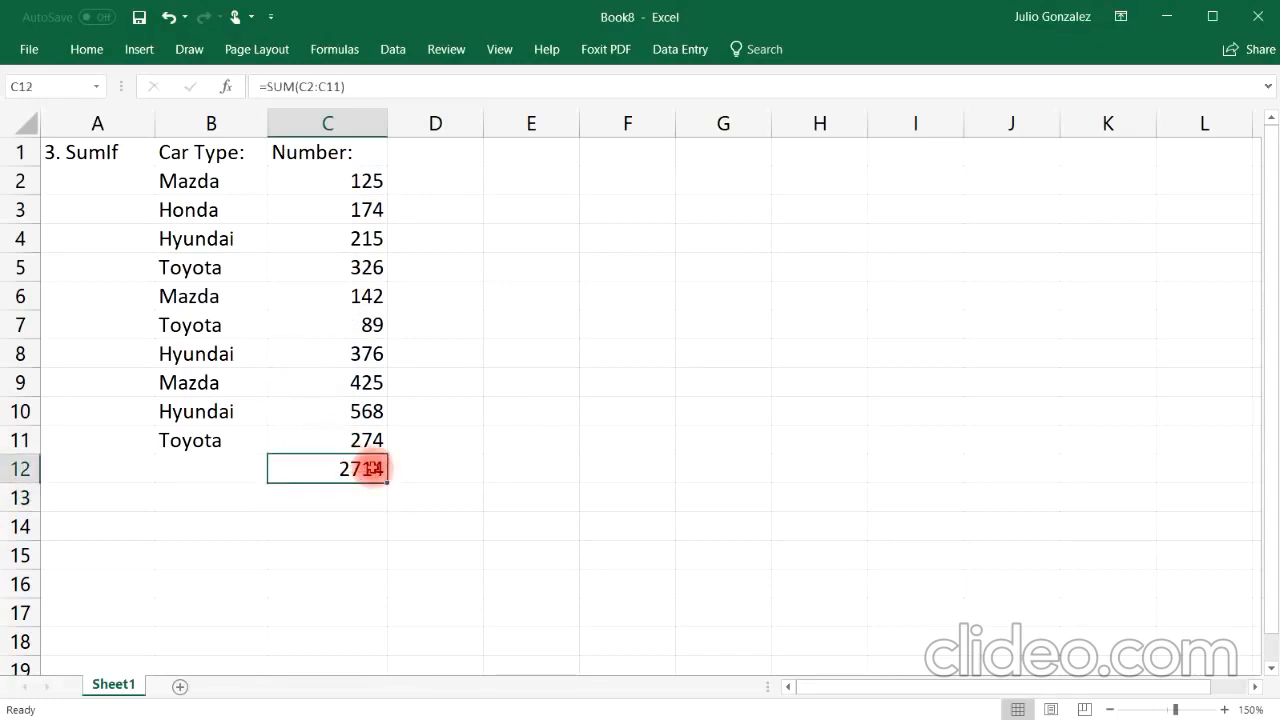
key("Delete")
Step: Label C13 as "SumIf:"
left_click(336, 492)
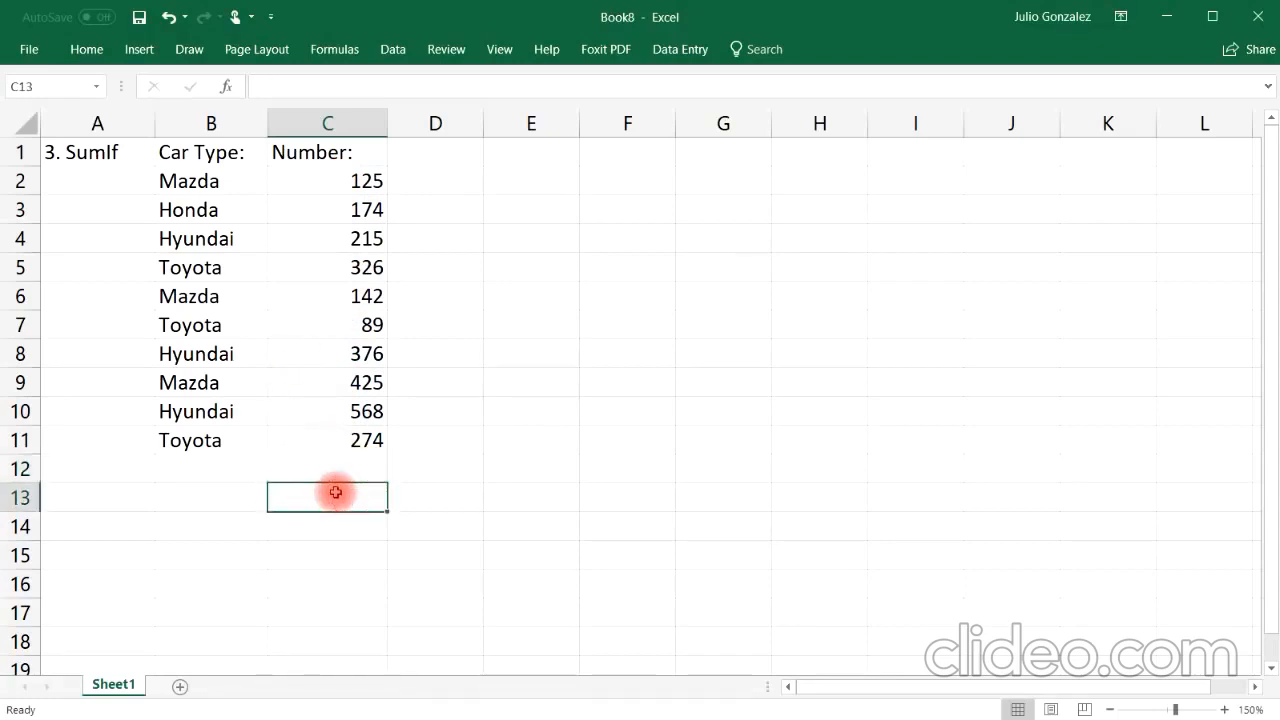
type("SumIf:")
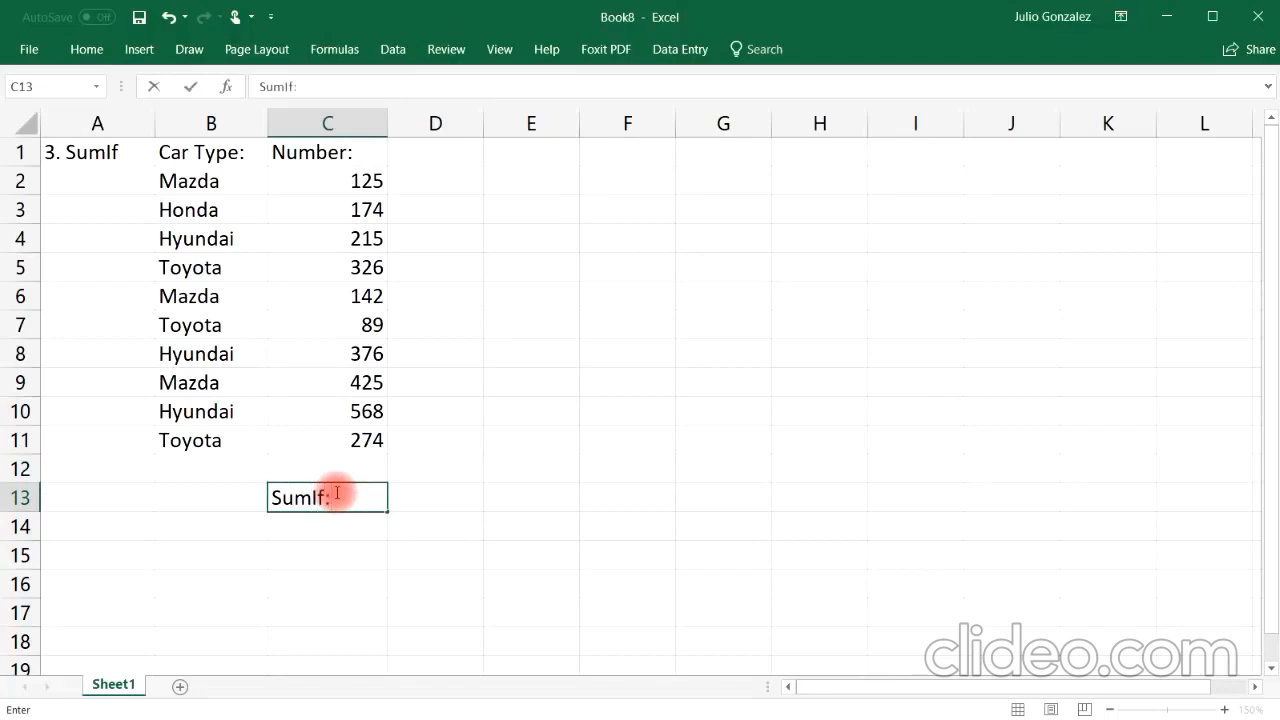
key("Return")
key("Left")
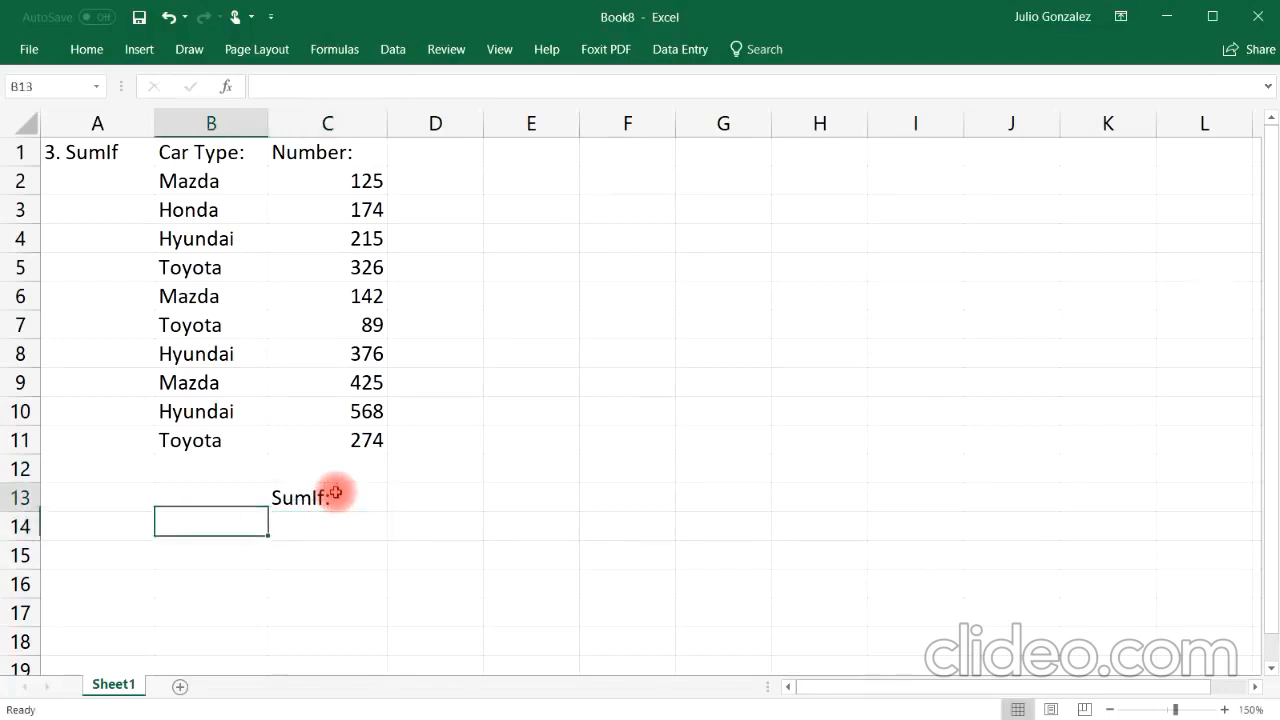
key("Up")
key("Down")
key("Right")
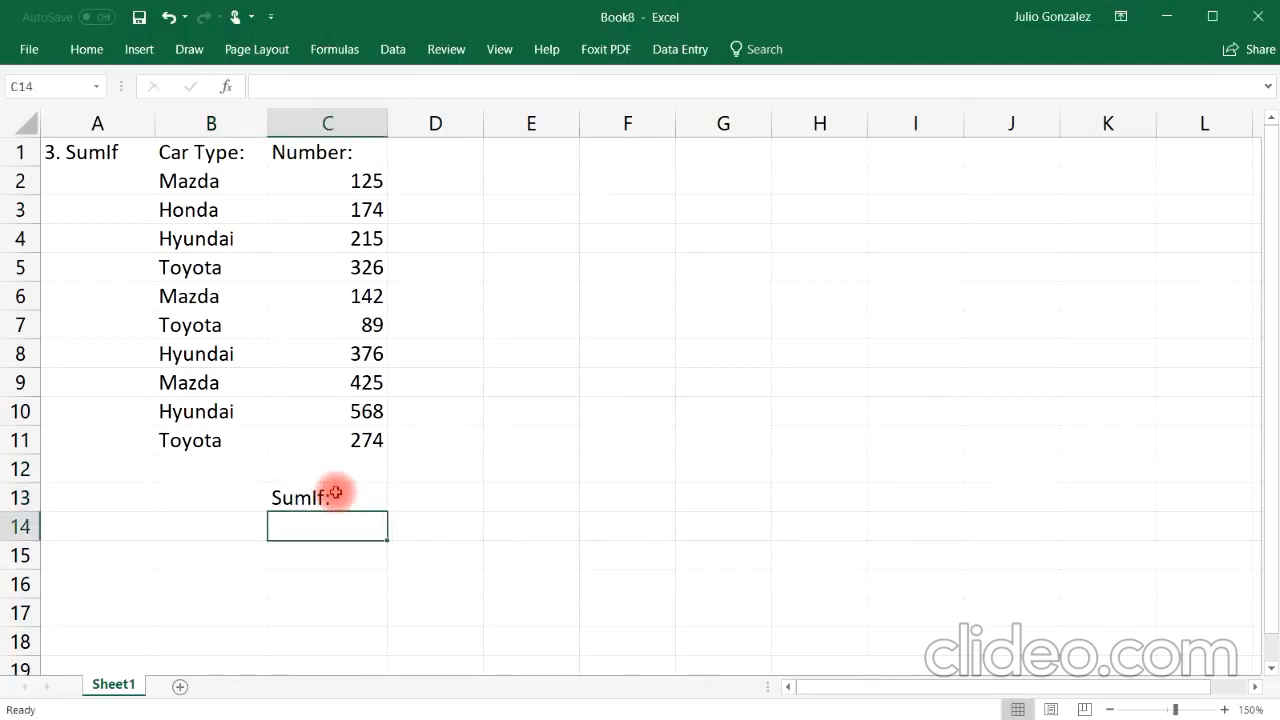
left_click(86, 49)
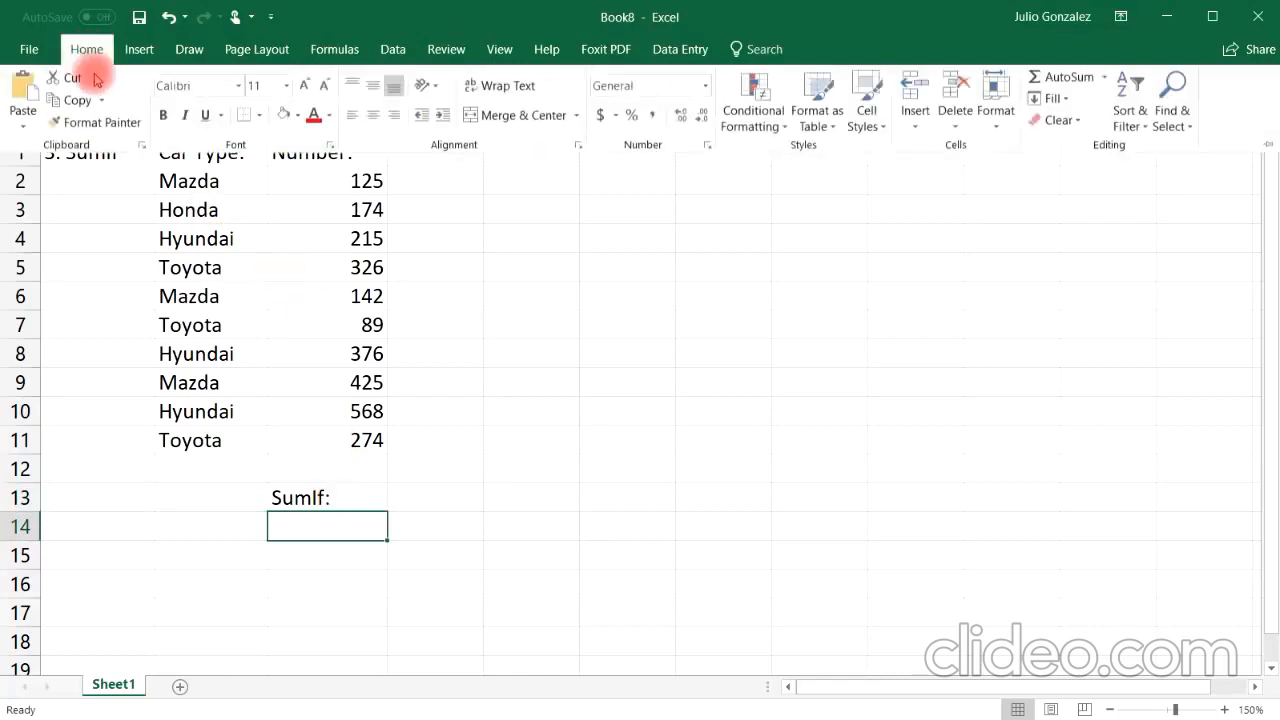
Step: Fill C14 with yellow and enter the label "Mazda:" in B13
left_click(297, 116)
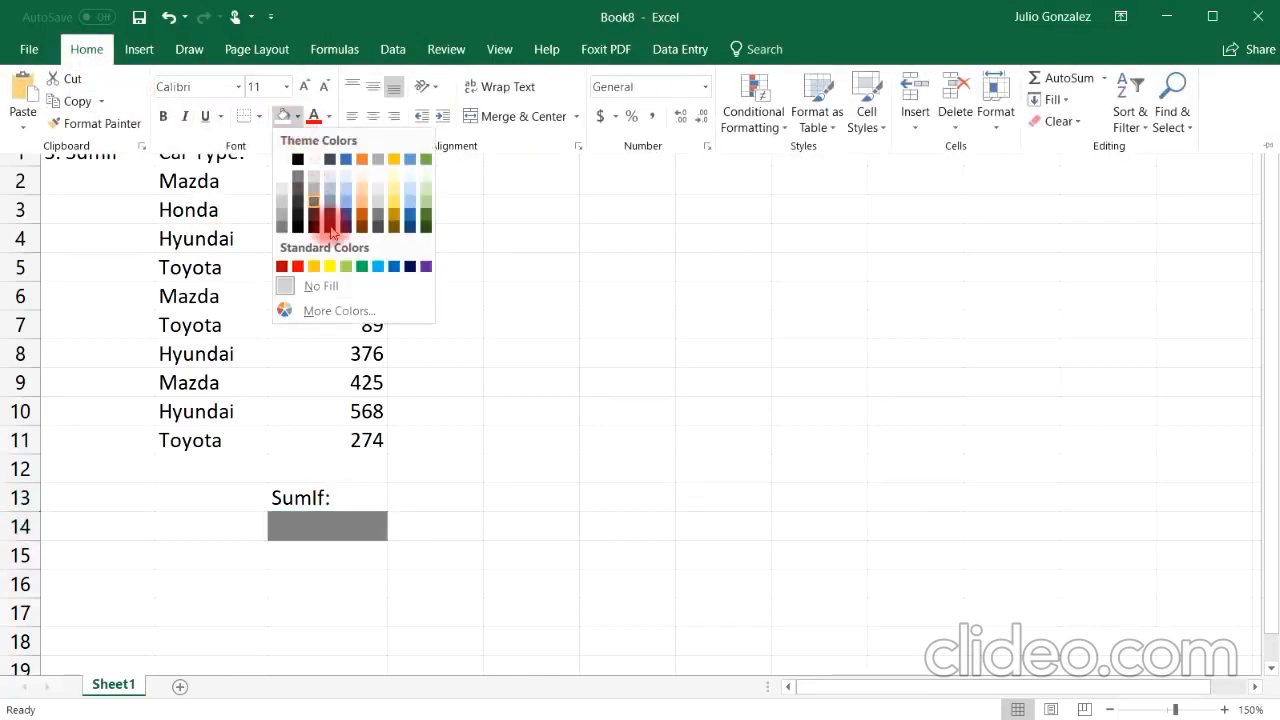
left_click(333, 266)
left_click(199, 496)
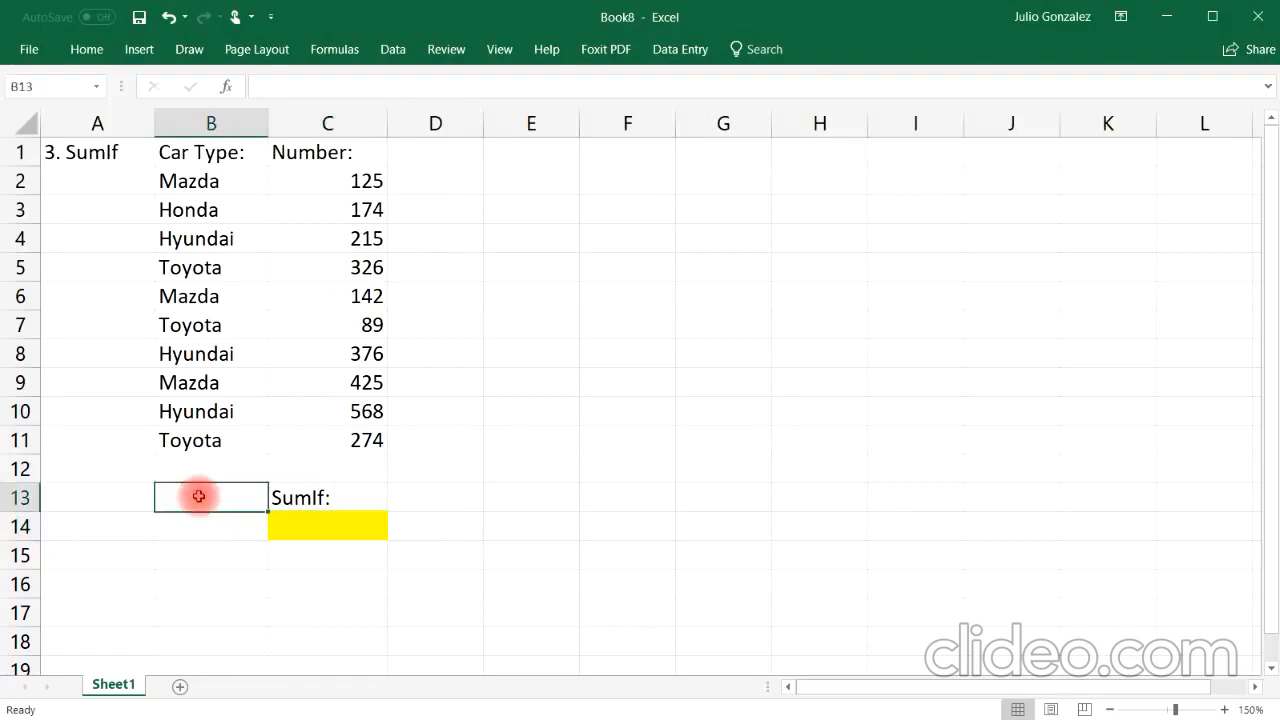
type("Mazda:")
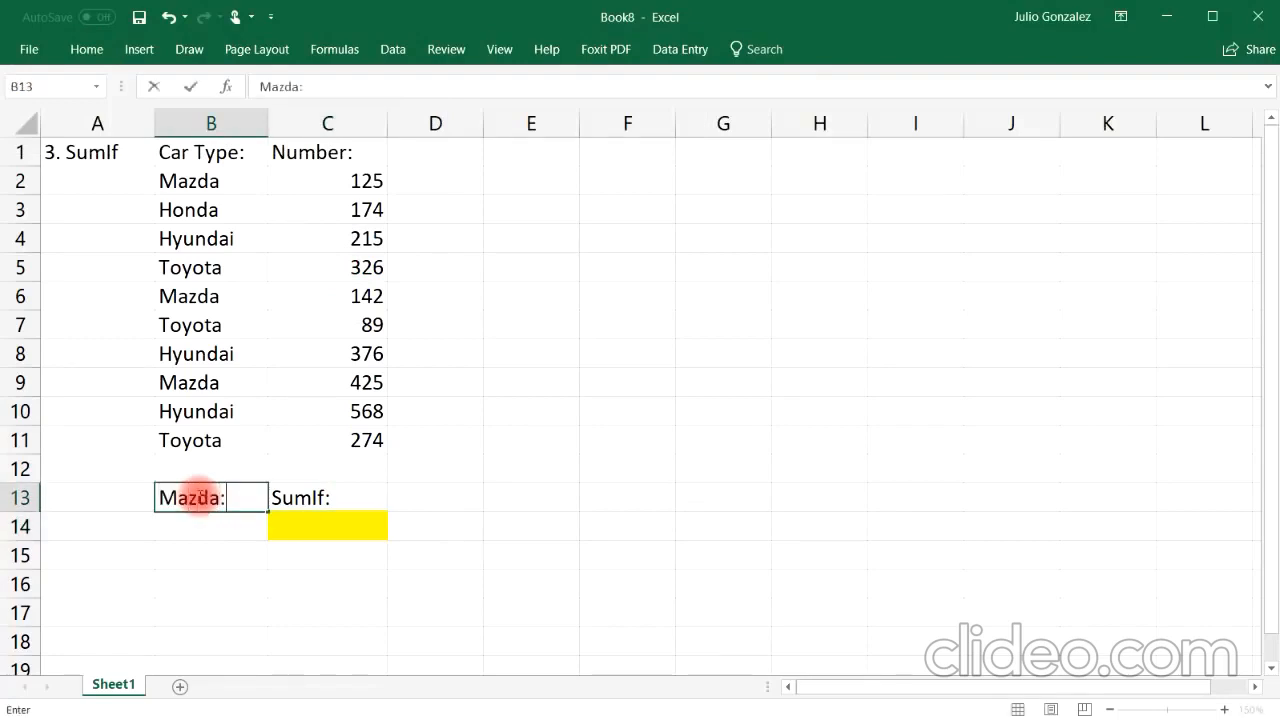
key("Return")
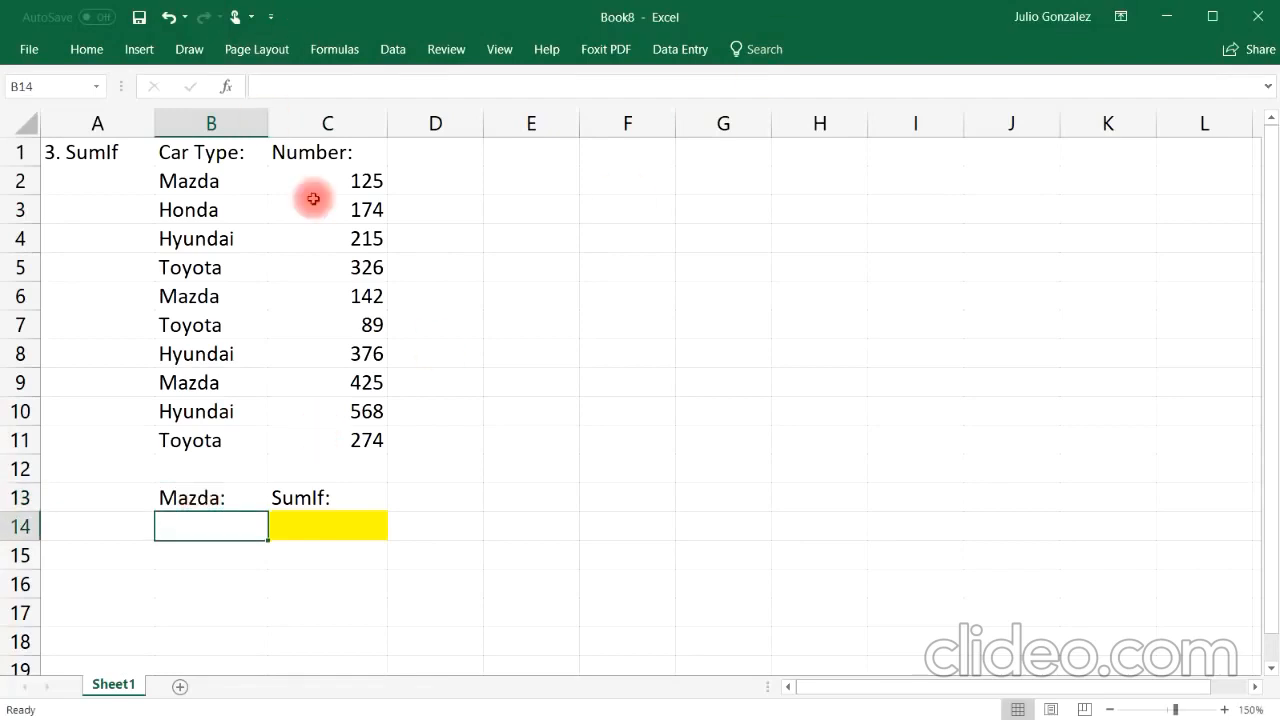
Step: Select the numbers in C2:C11 to review them
left_click_drag(343, 176, 349, 349)
left_click_drag(345, 434, 345, 434)
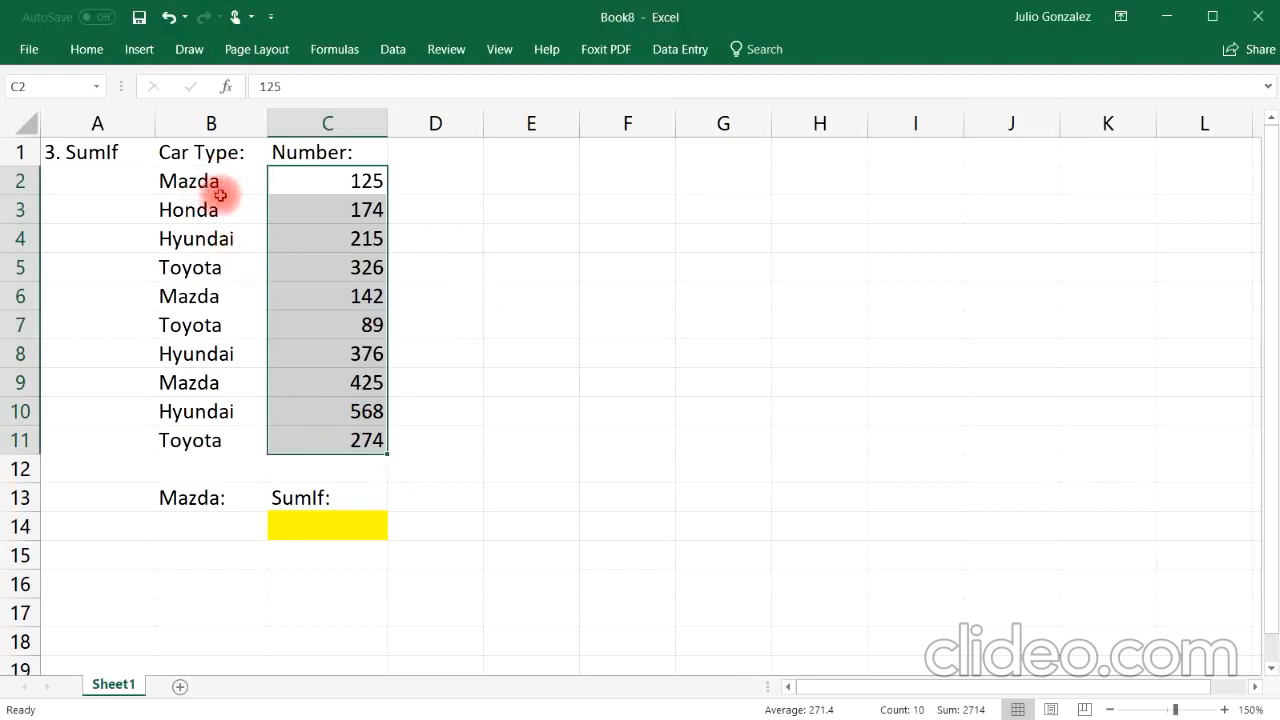
left_click(232, 465)
Step: Enter the formula =SUMIF(B2:B11,B14,C2:C11) in C14
left_click(302, 530)
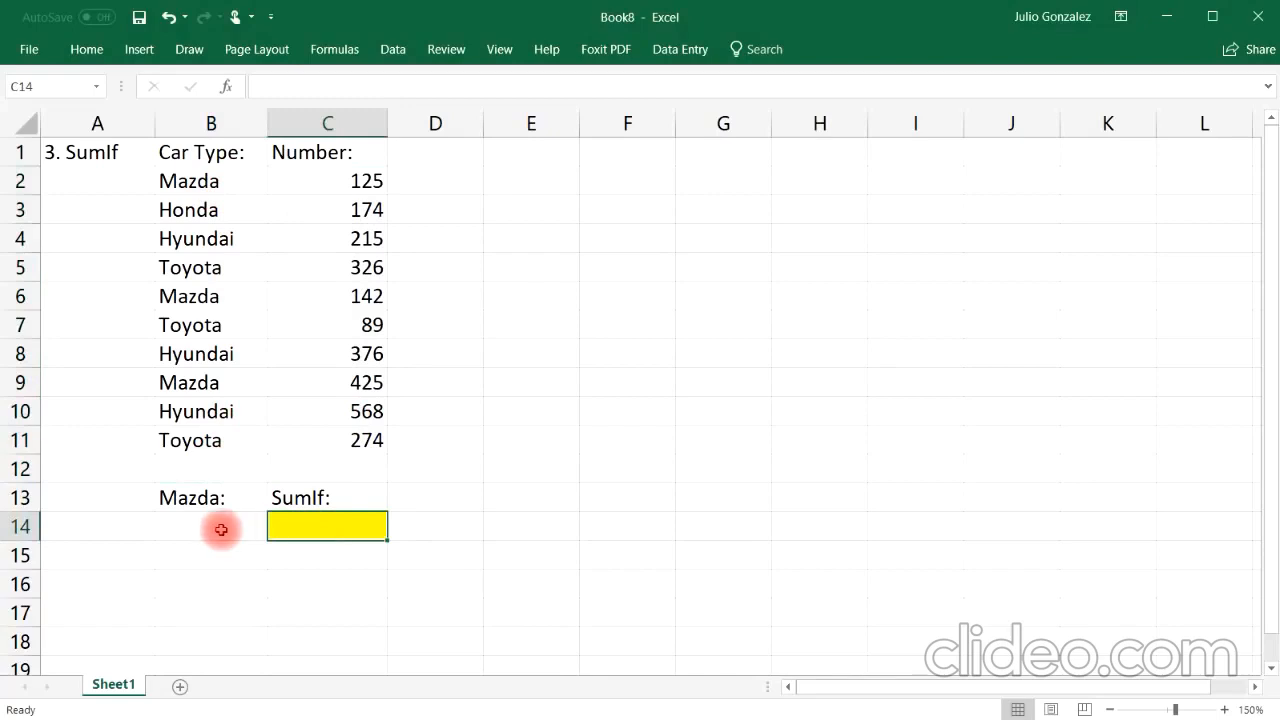
type("=u")
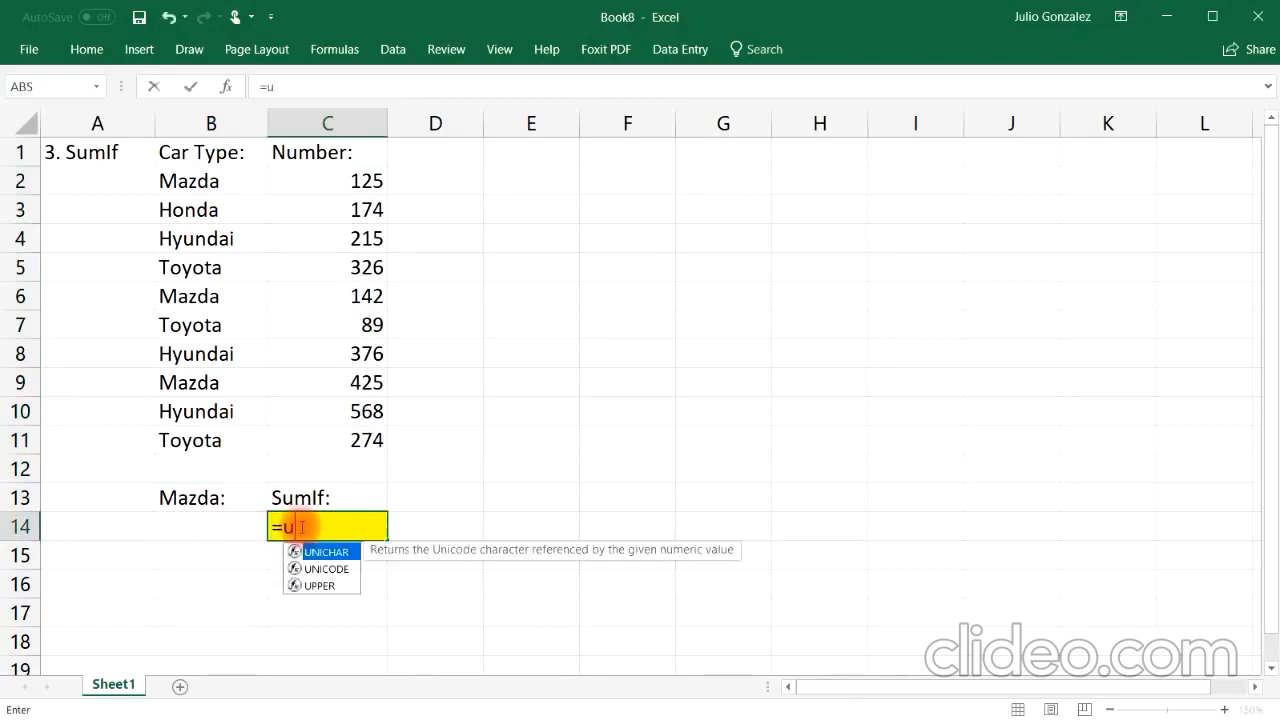
key("BackSpace")
type("sum")
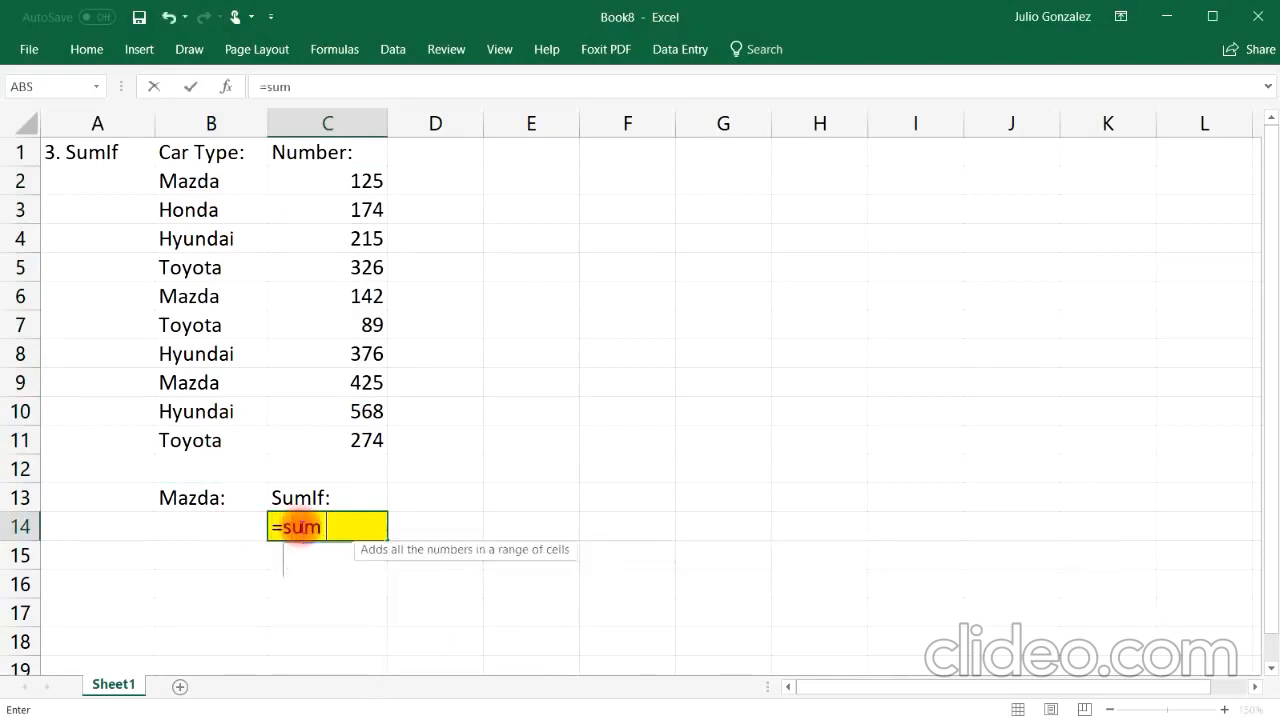
type("if(")
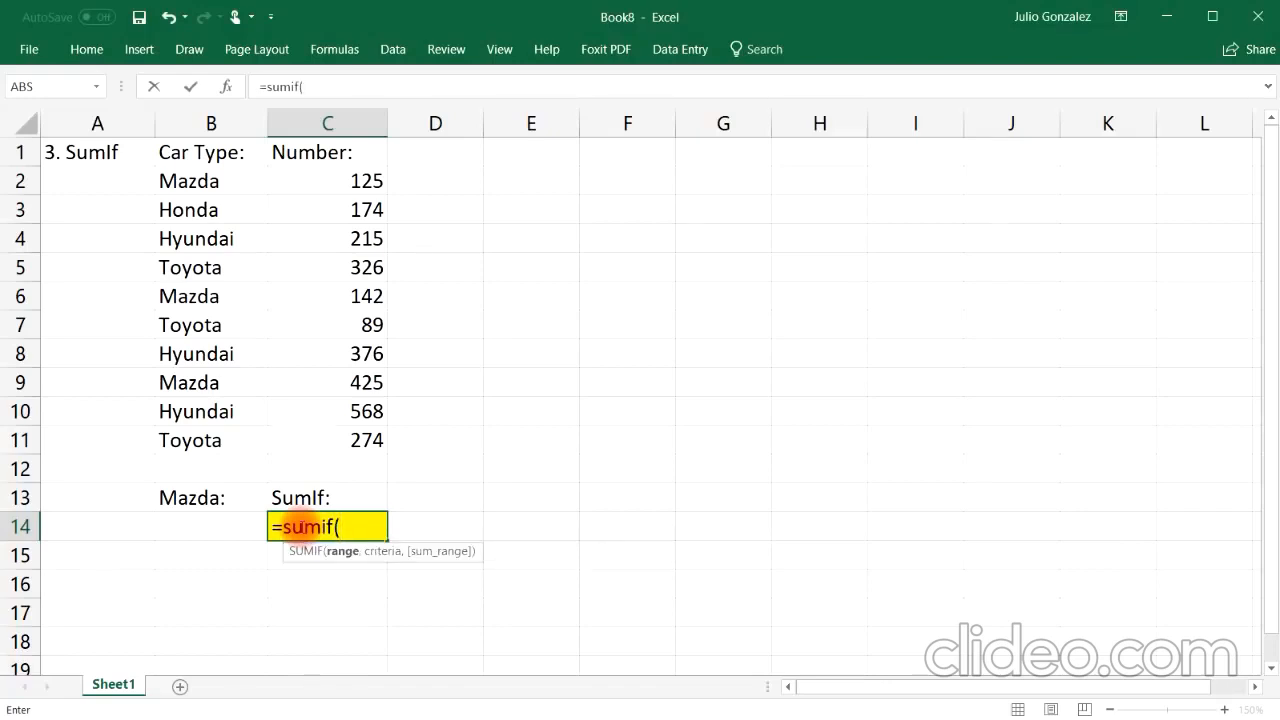
left_click_drag(183, 182, 178, 442)
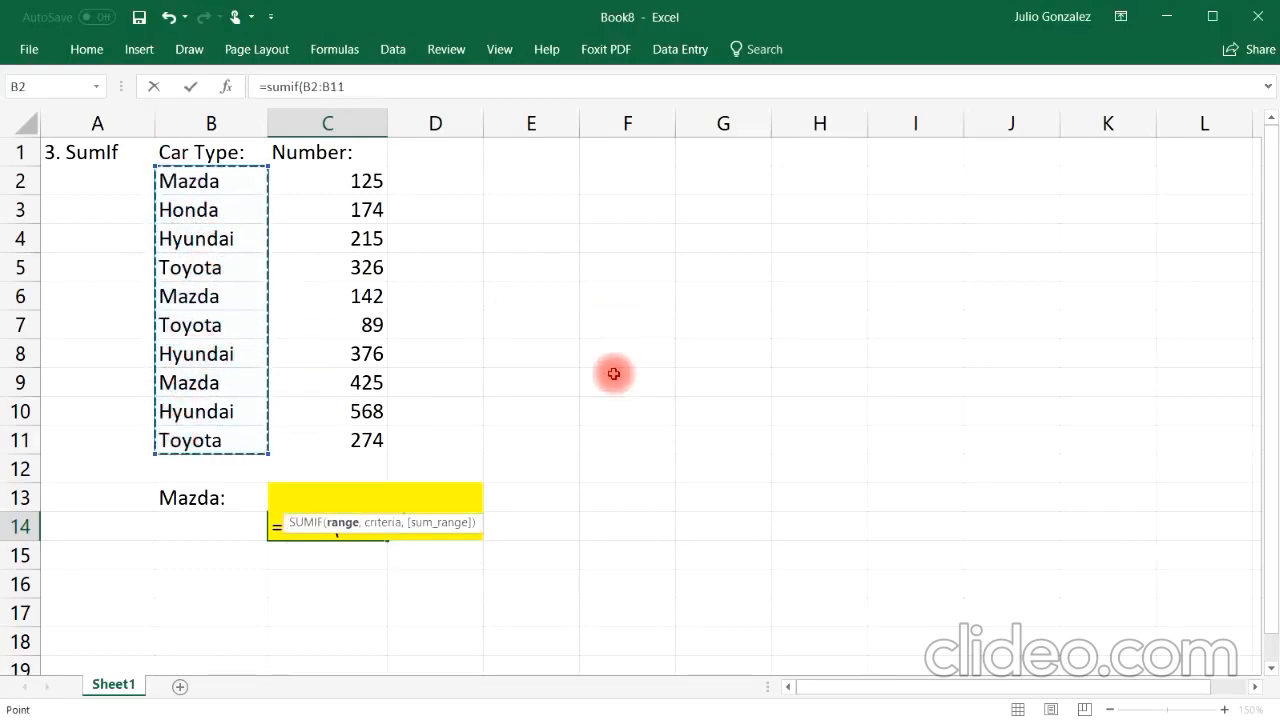
type(",")
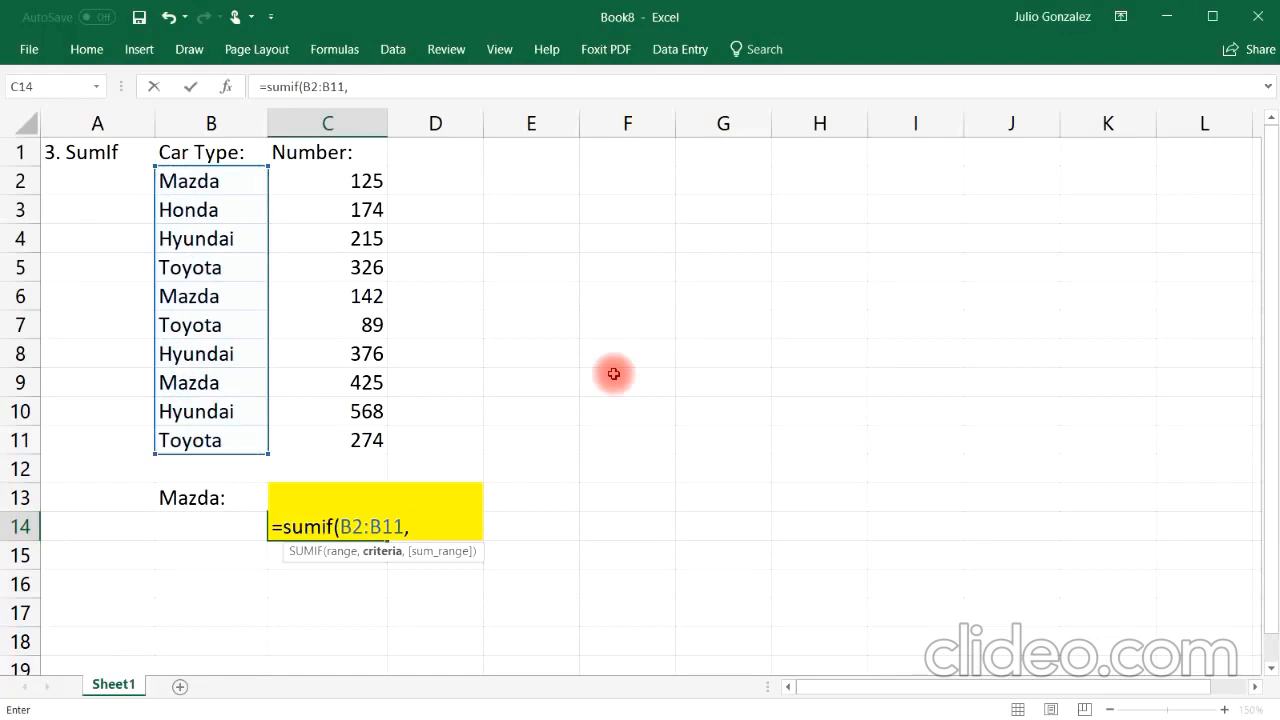
left_click(211, 527)
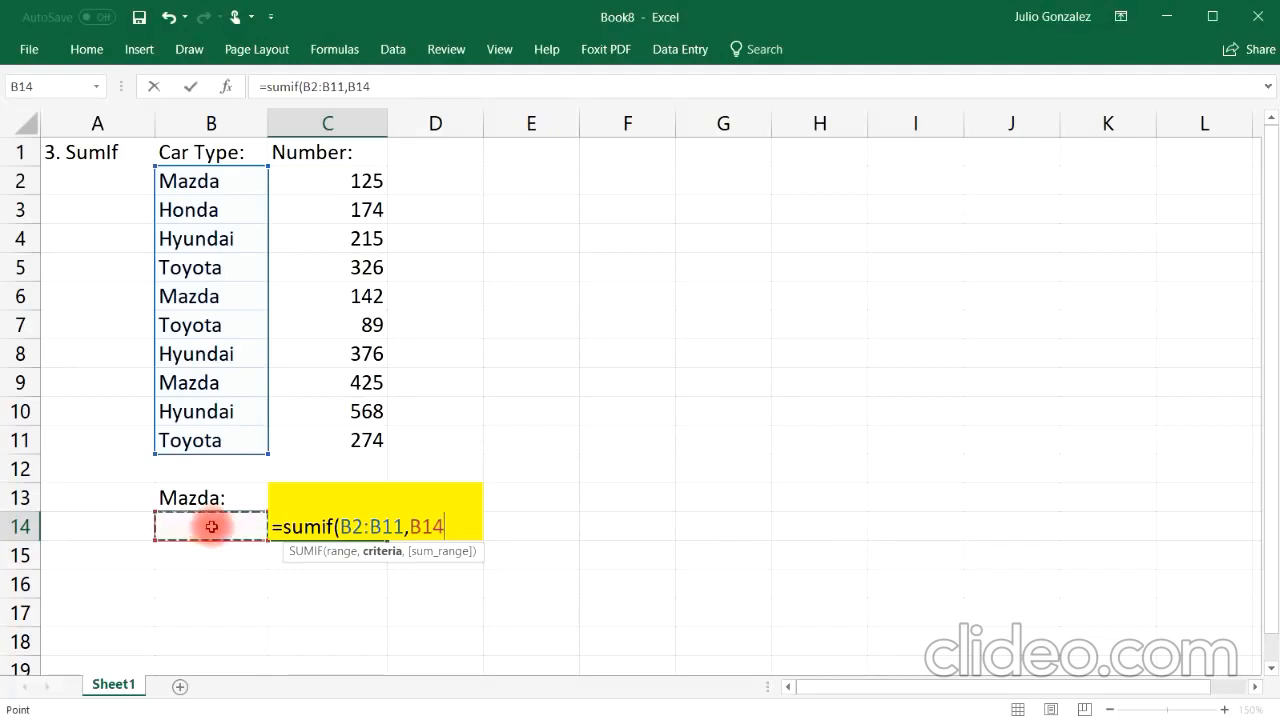
type(",")
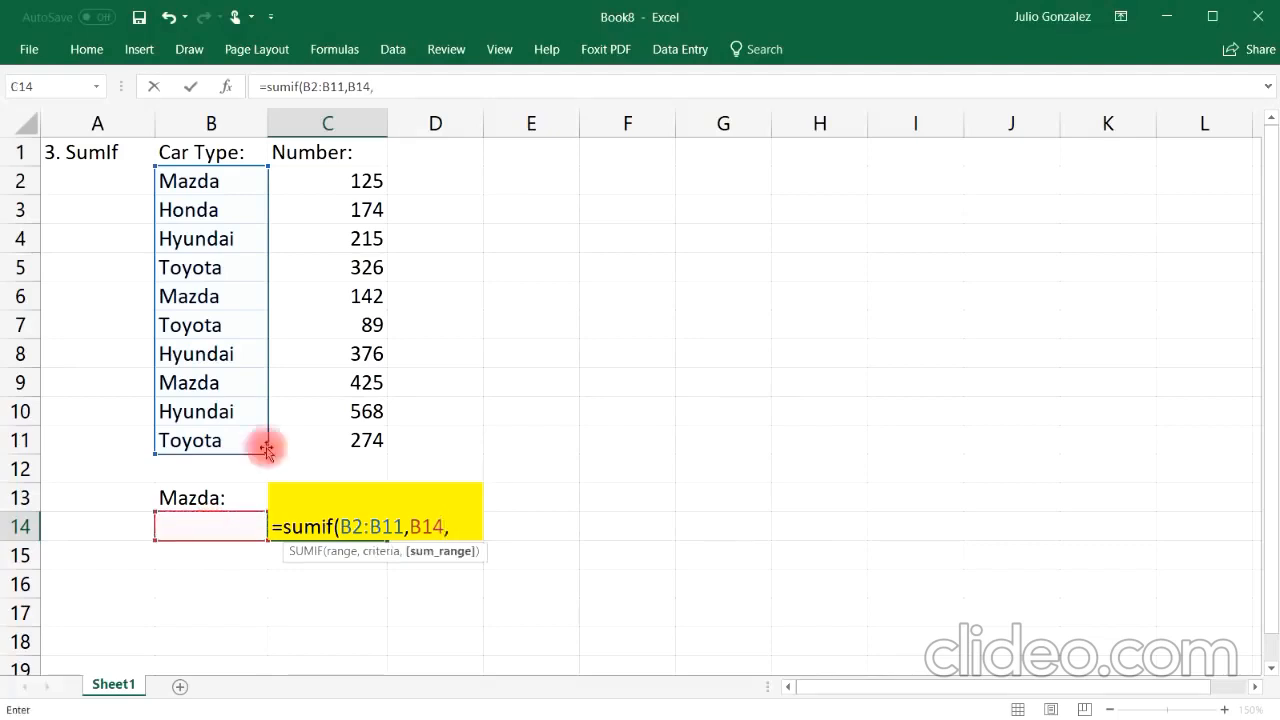
left_click_drag(366, 180, 343, 443)
type(")")
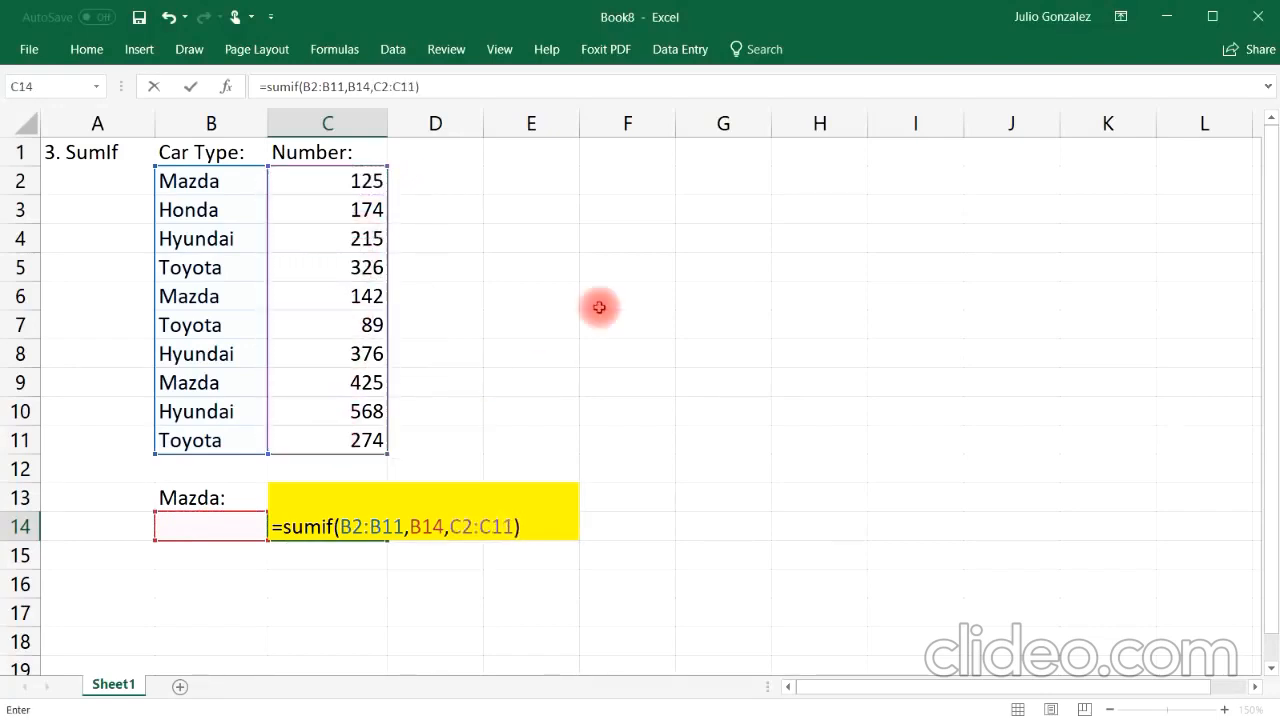
key("Return")
Step: Change the label in B13 to "Car Type:"
left_click(217, 495)
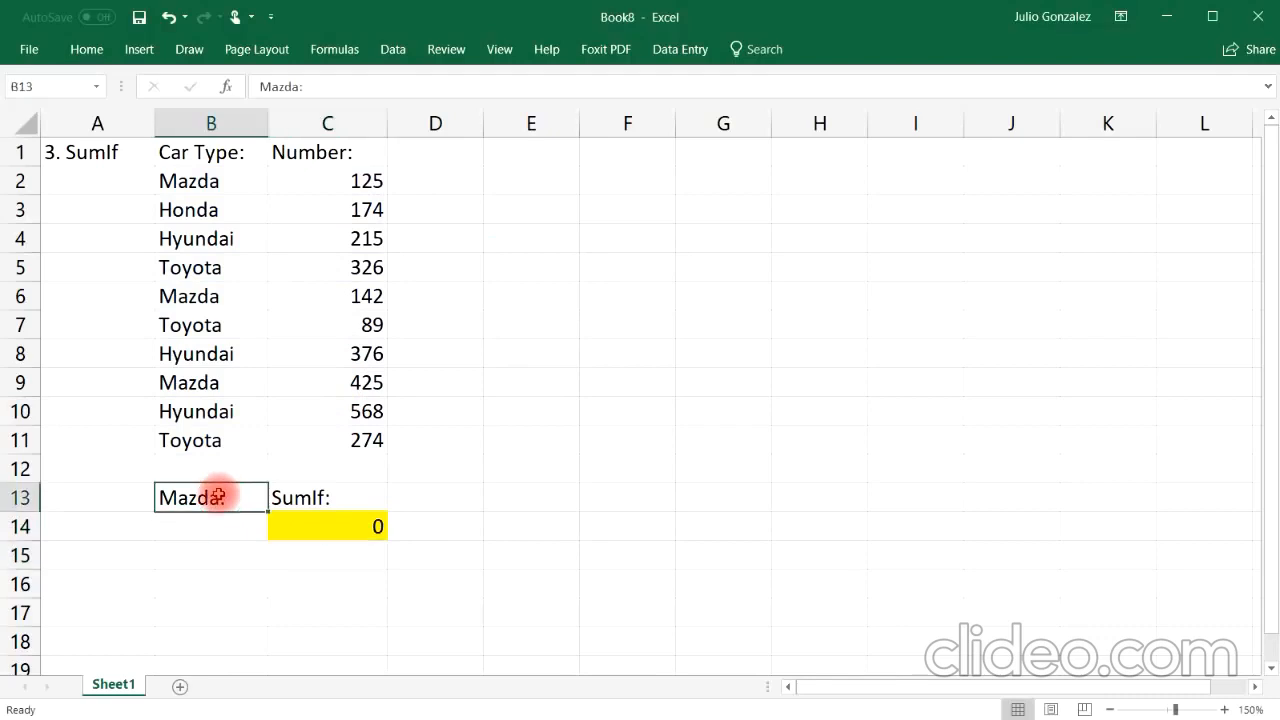
type("Car Type:")
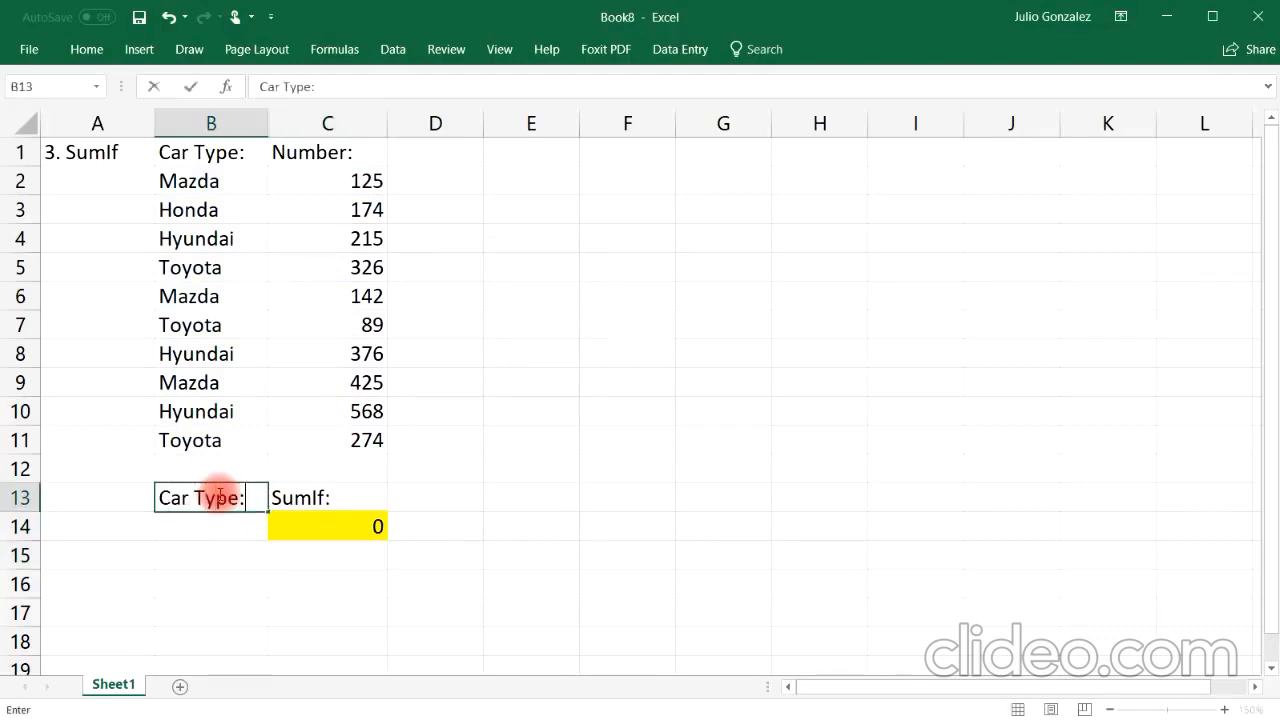
key("Return")
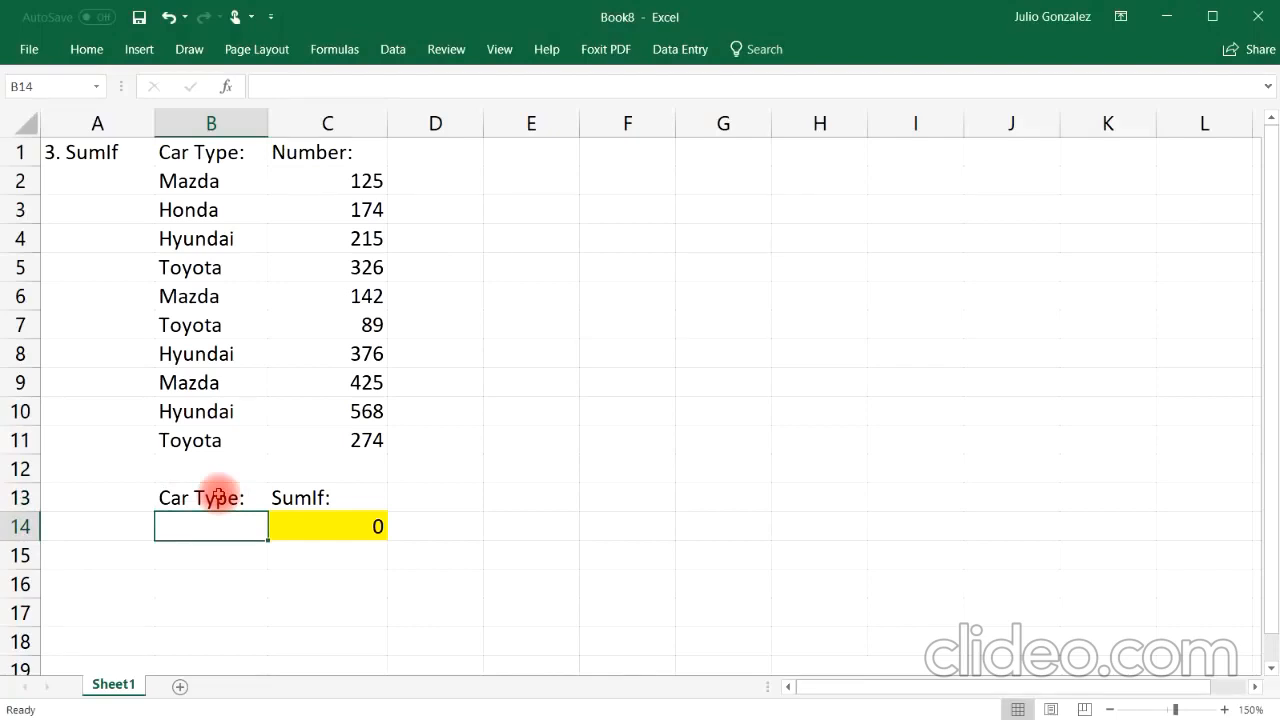
Step: Enter Mazda as the criterion in B14
type("Ma")
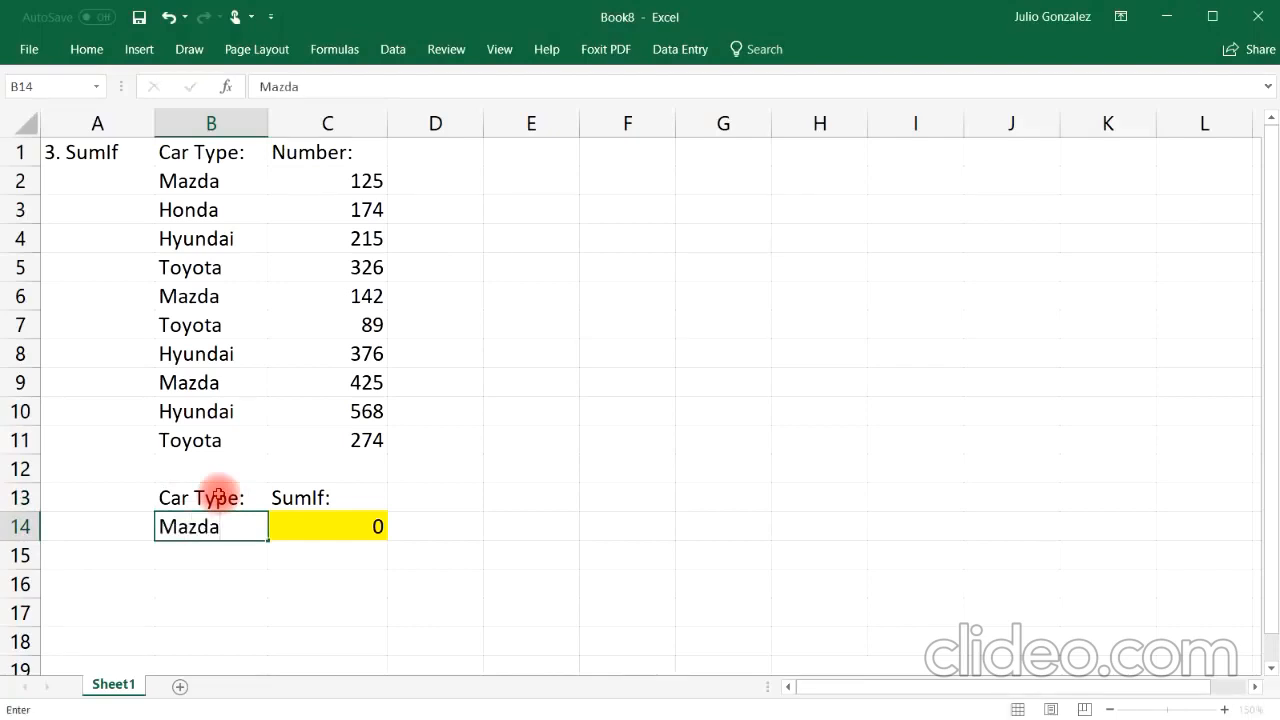
type("zda")
key("Tab")
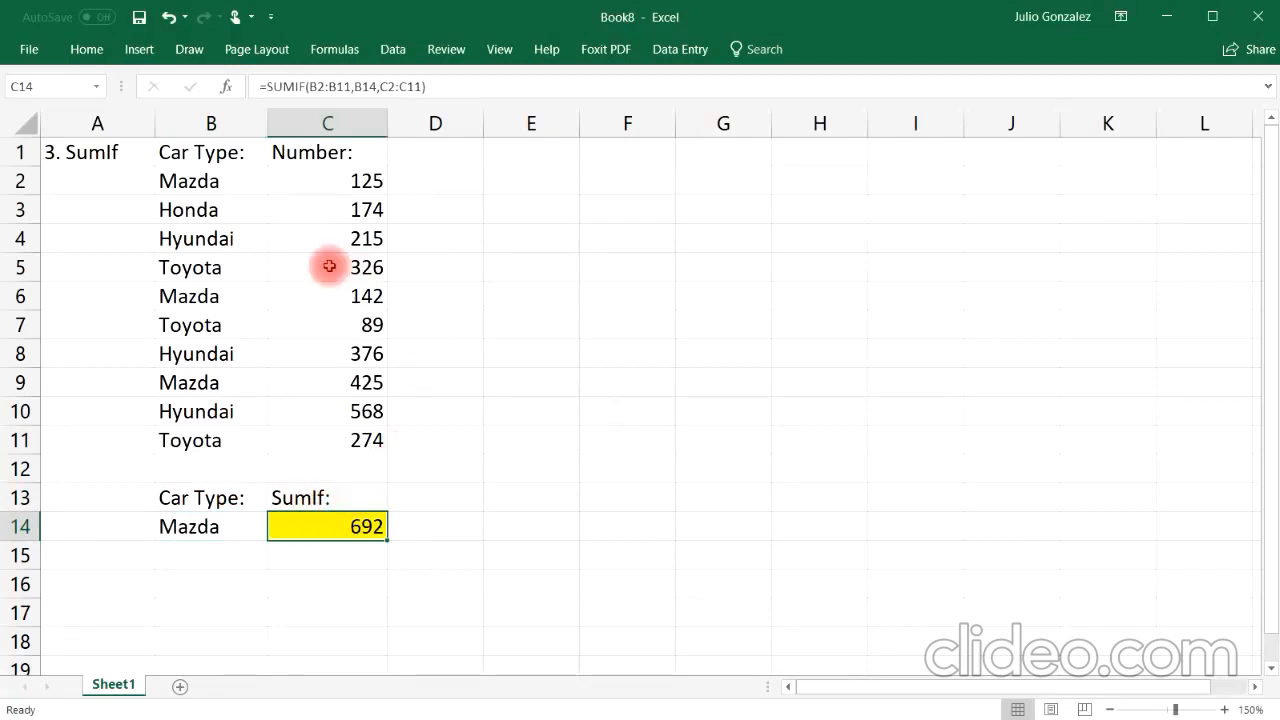
Step: Select the Mazda values in C2, C6 and C9 together to compare their total
left_click(372, 188)
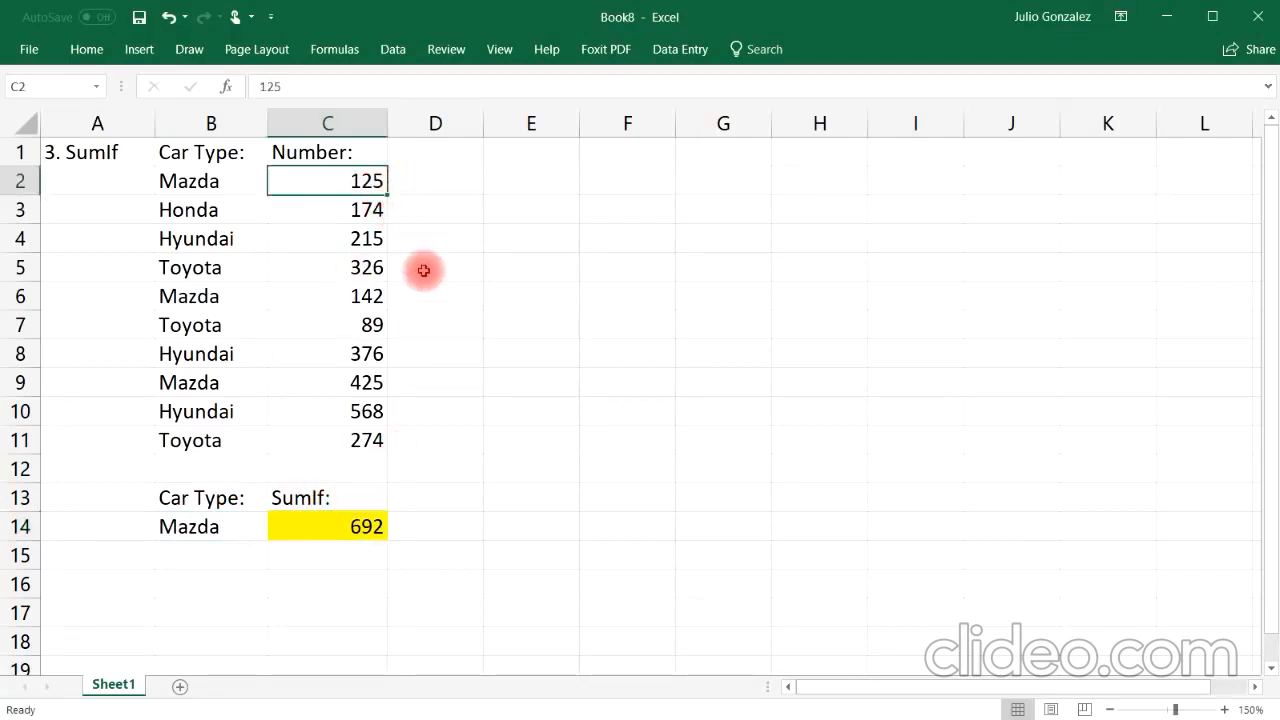
left_click(366, 296, "ctrl")
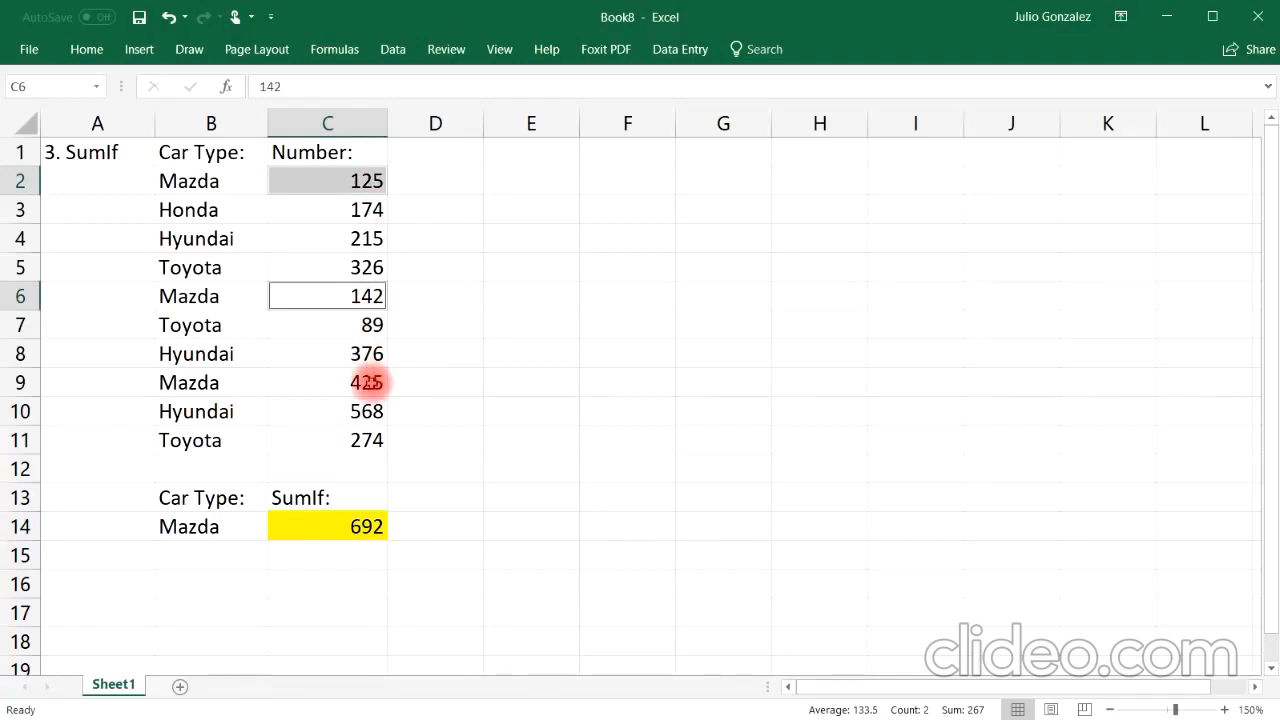
left_click(369, 383, "ctrl")
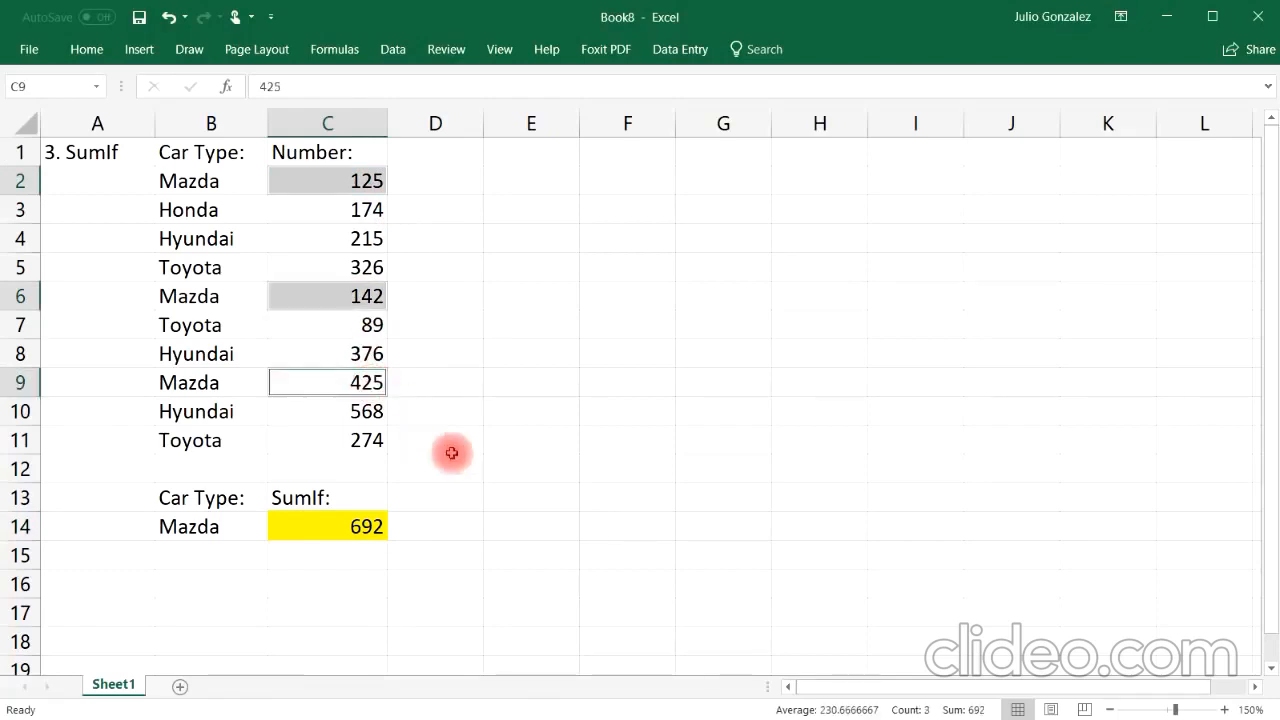
Step: Enter =SUM(125,142,425) in C16 as a check and clear it again
left_click(352, 589)
type("=")
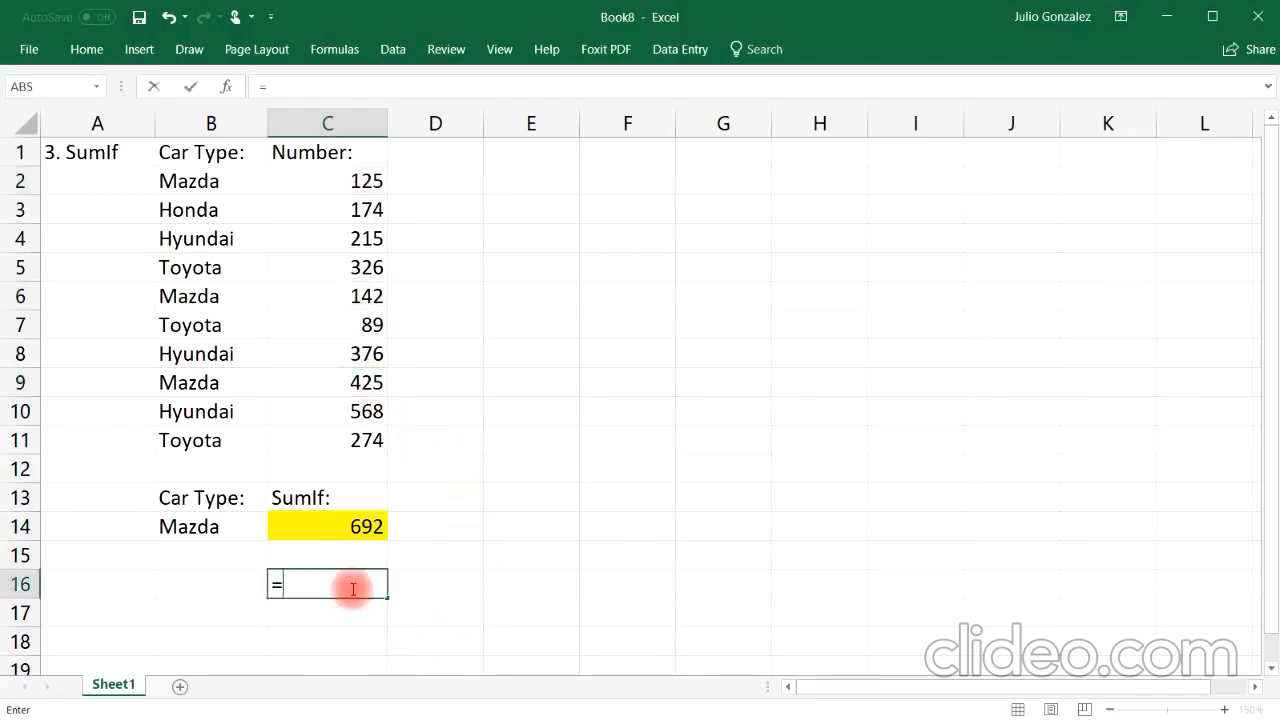
type("sum(1")
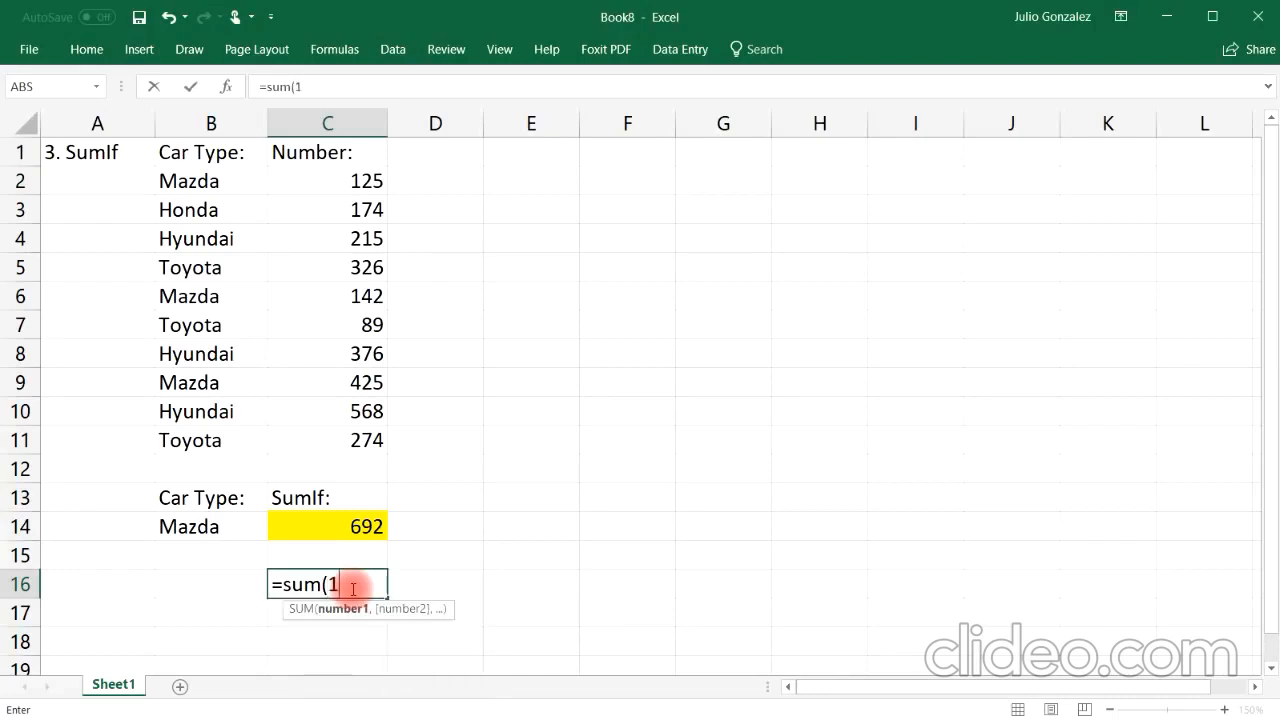
type("25,")
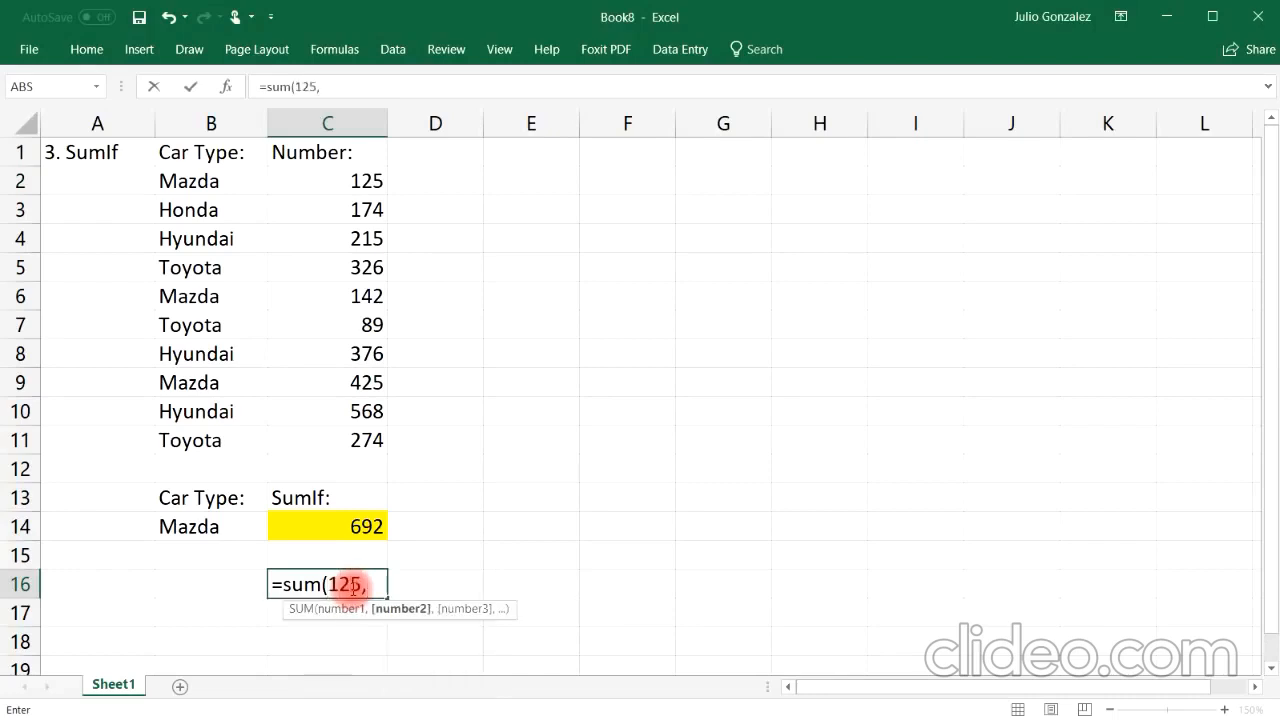
type("142,425")
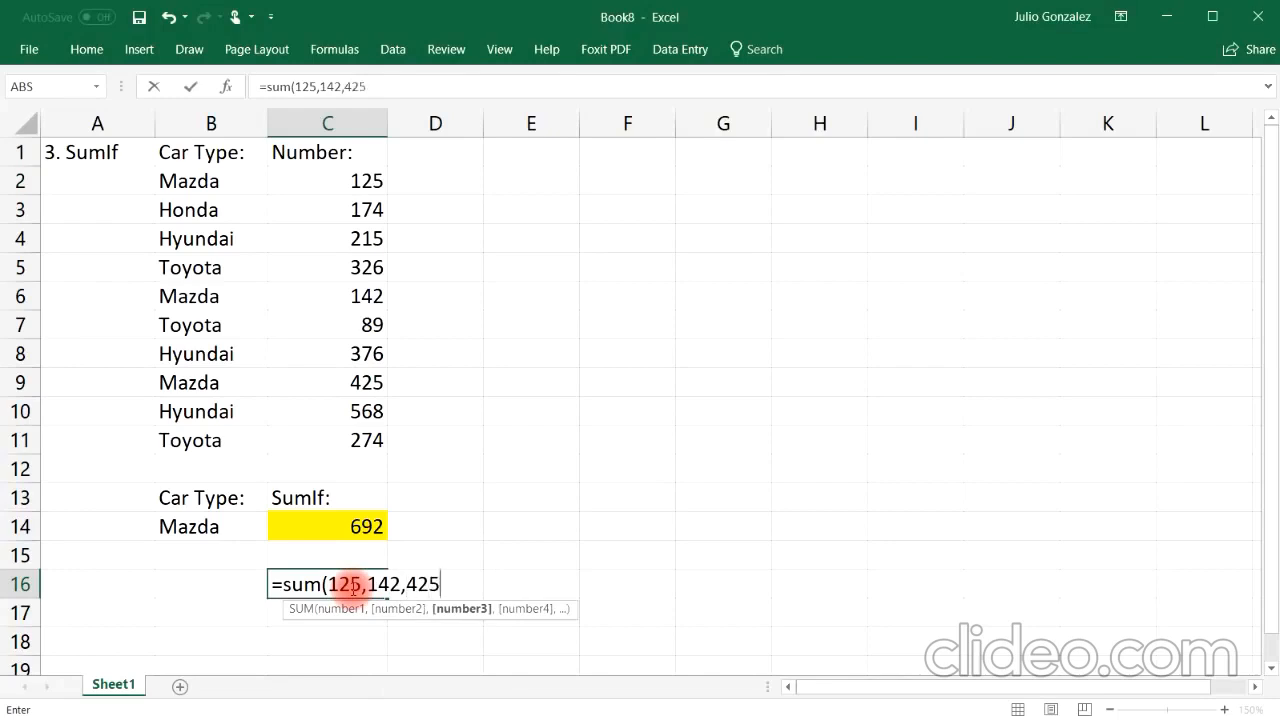
key("Return")
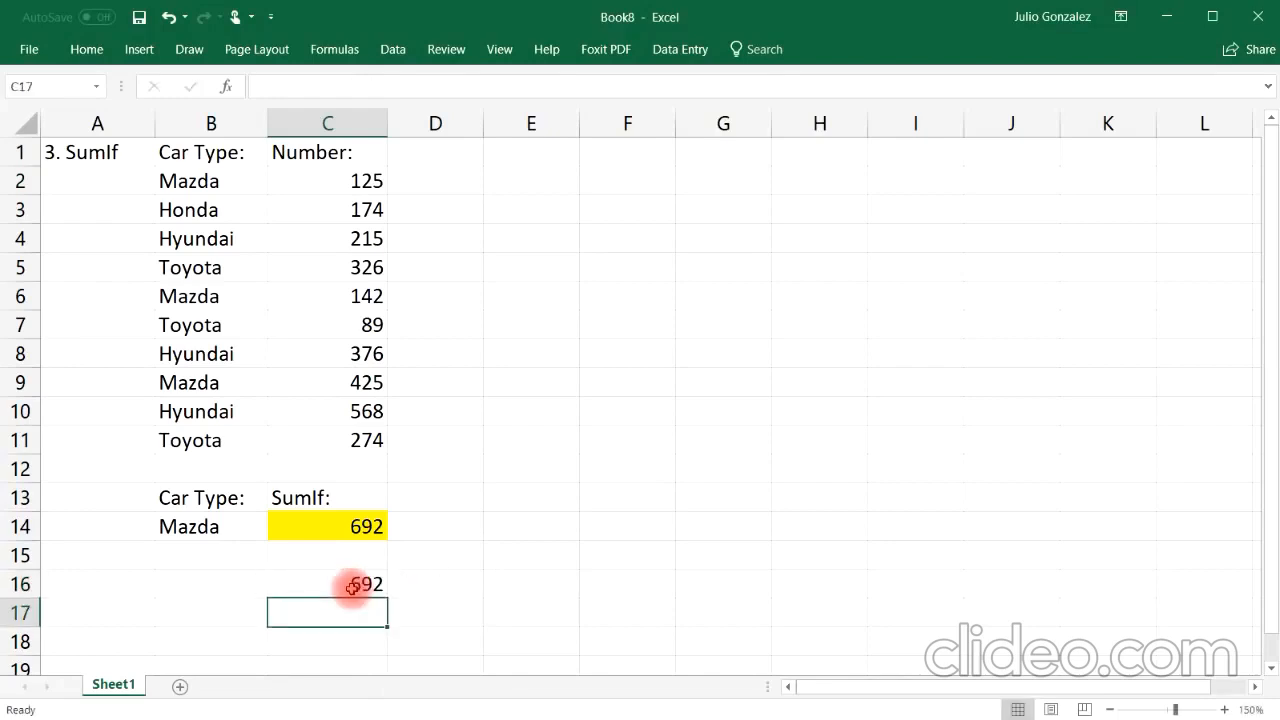
left_click(353, 585)
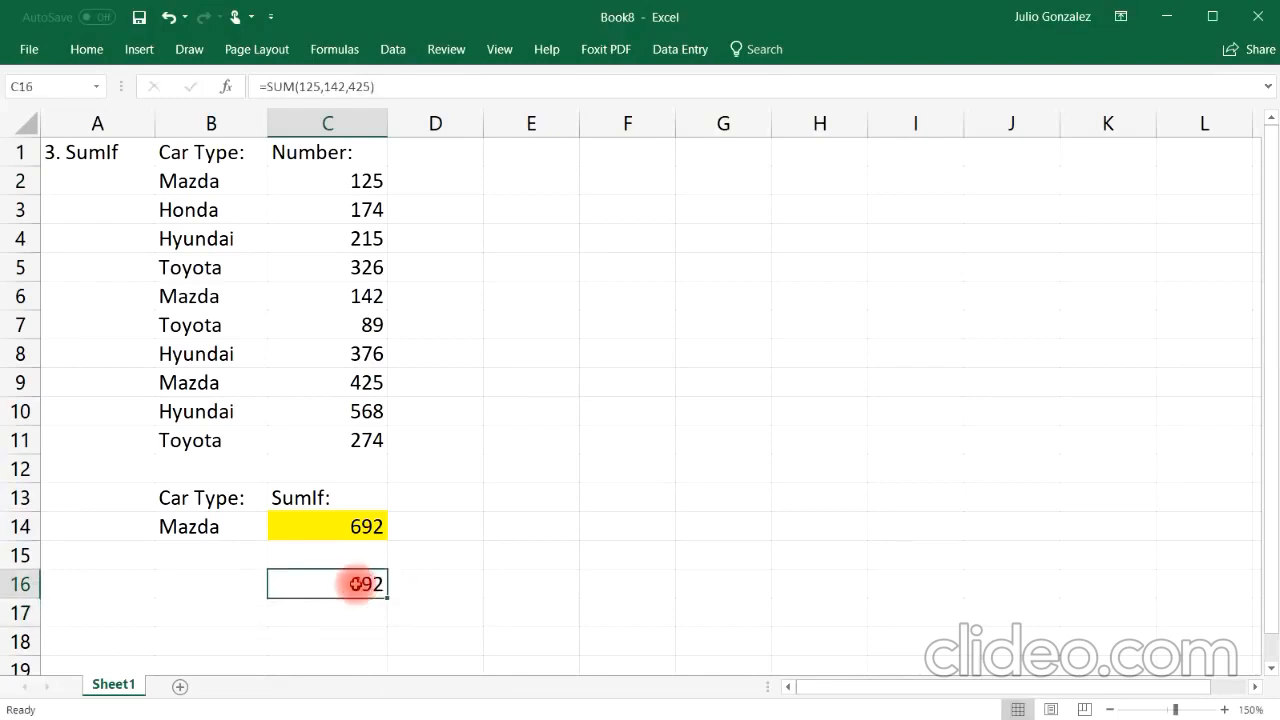
Step: Change the criterion in B14 to Honda and check the matching Honda row
left_click(203, 527)
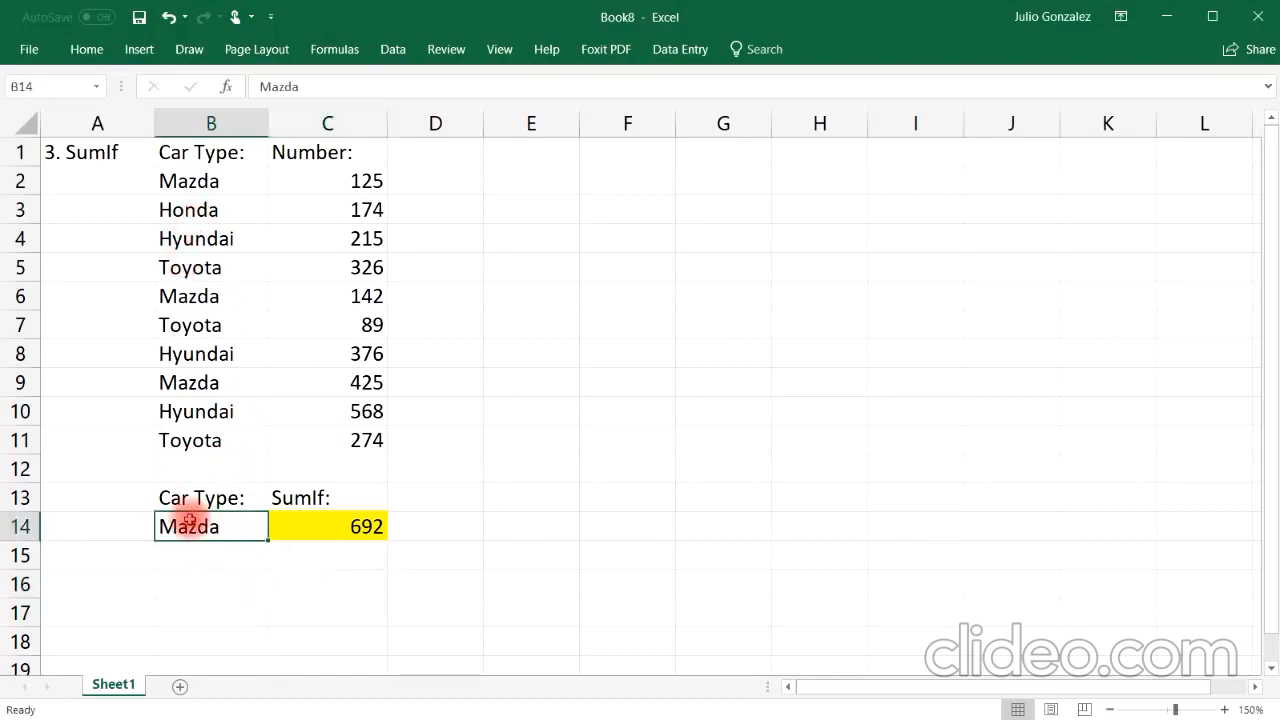
type("Hon")
key("Return")
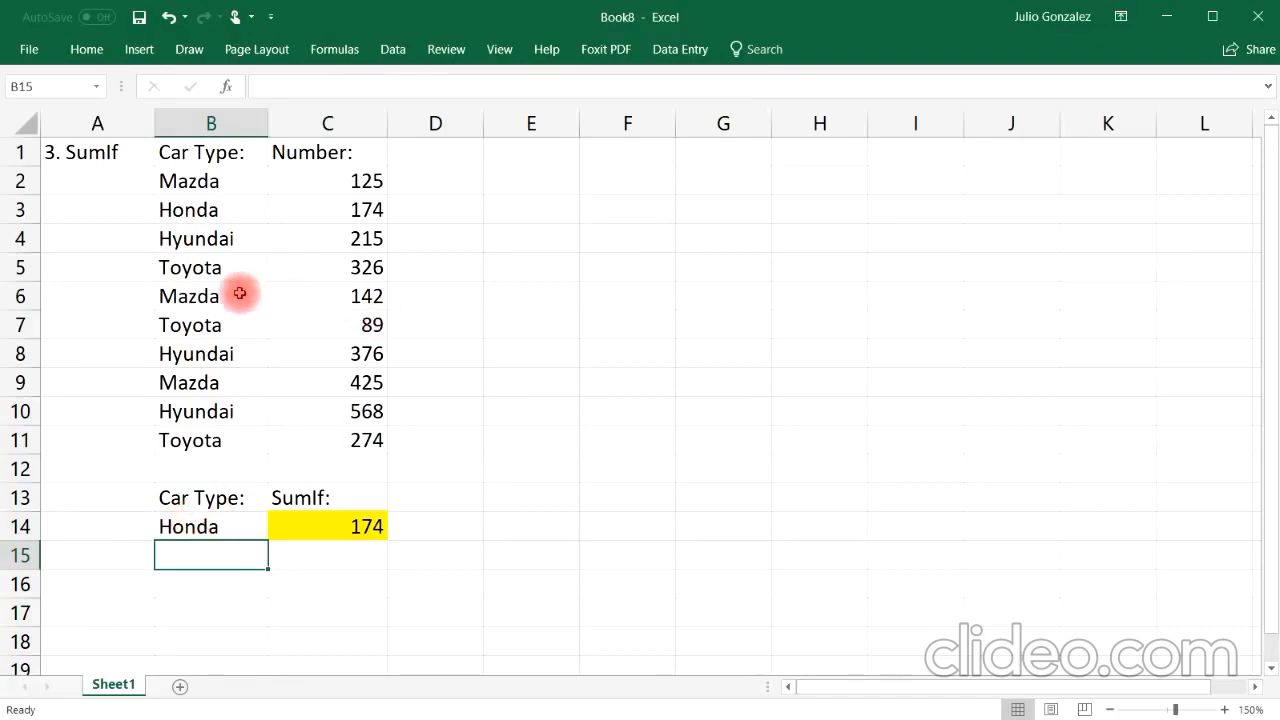
left_click(195, 210)
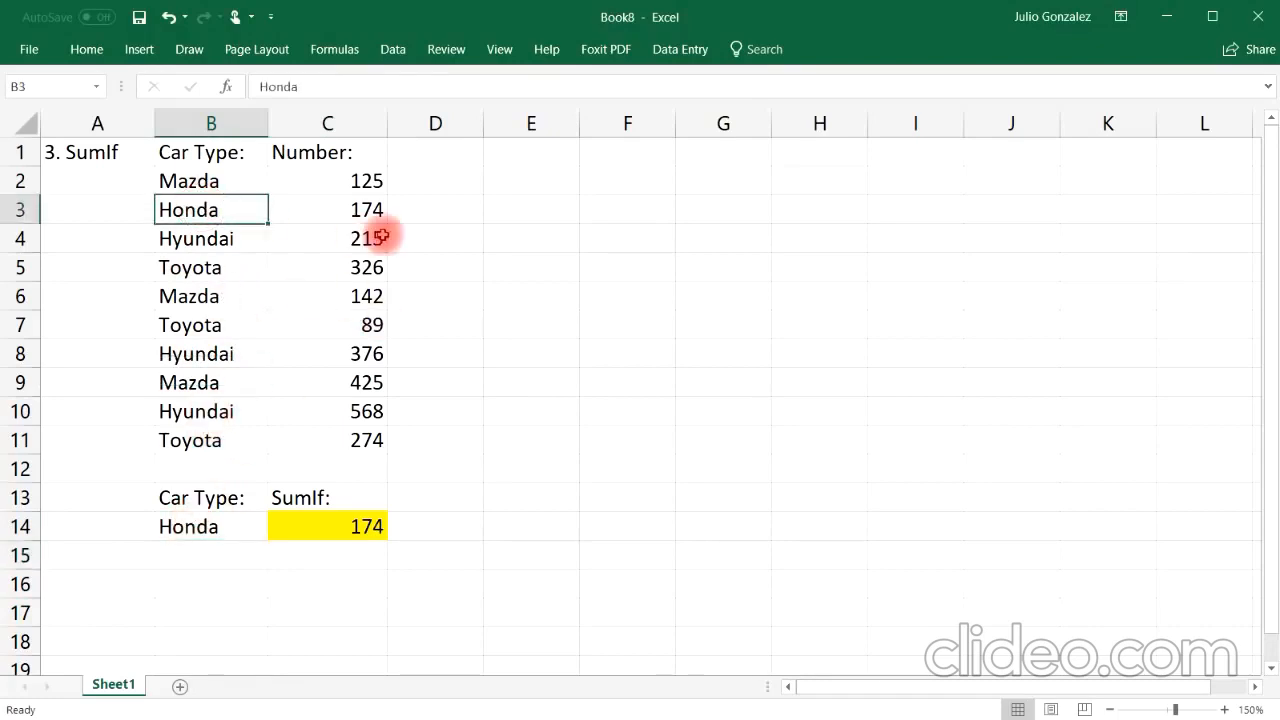
left_click(370, 210)
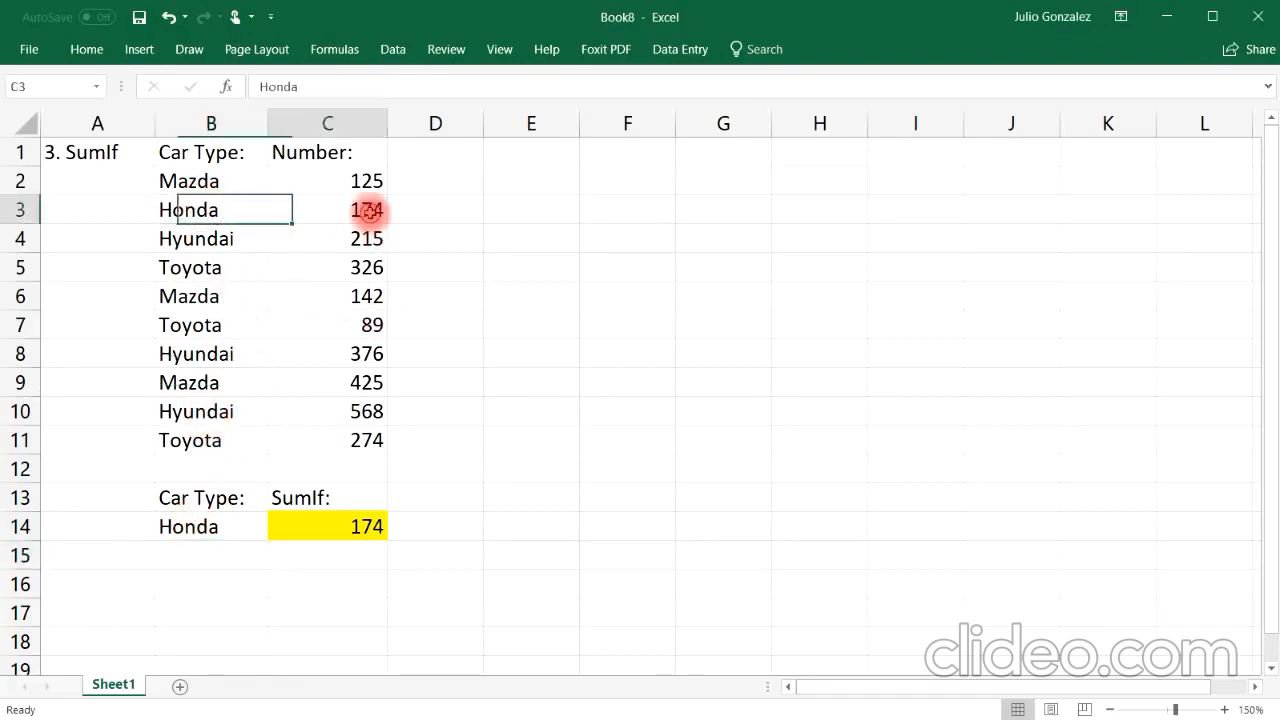
Step: Change the criterion in B14 to Toyota
left_click(220, 527)
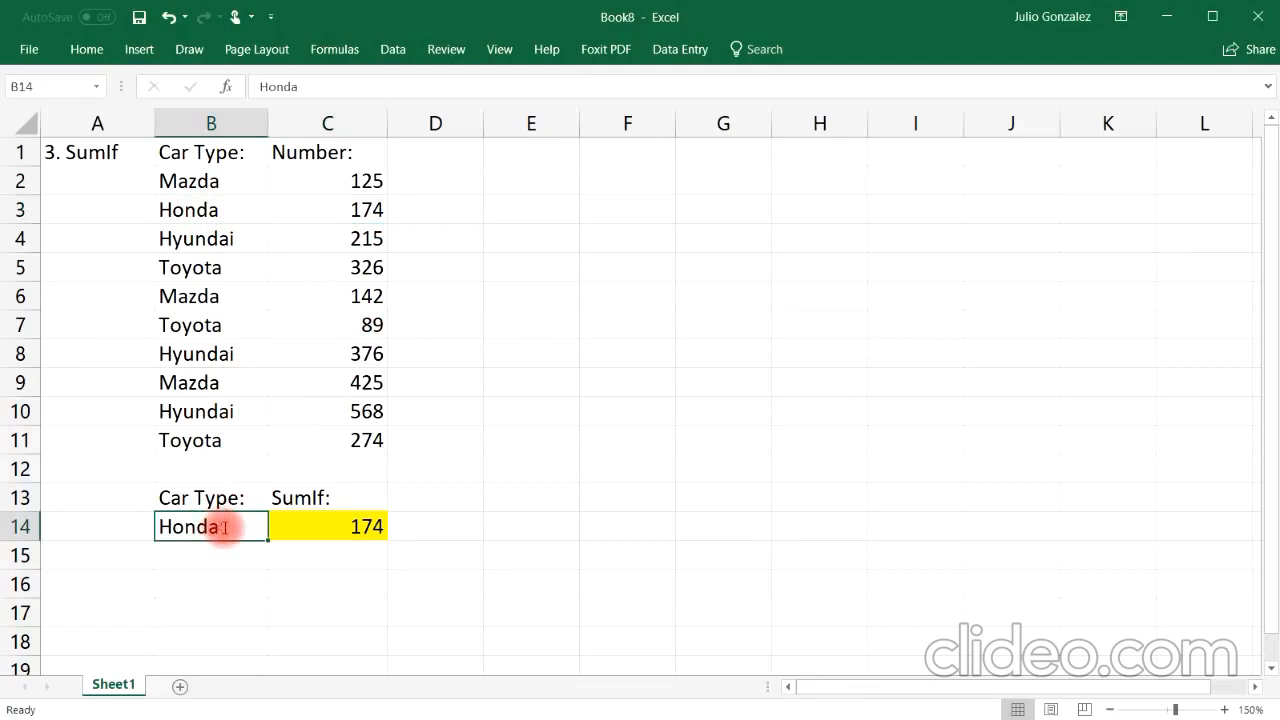
type("Toyota")
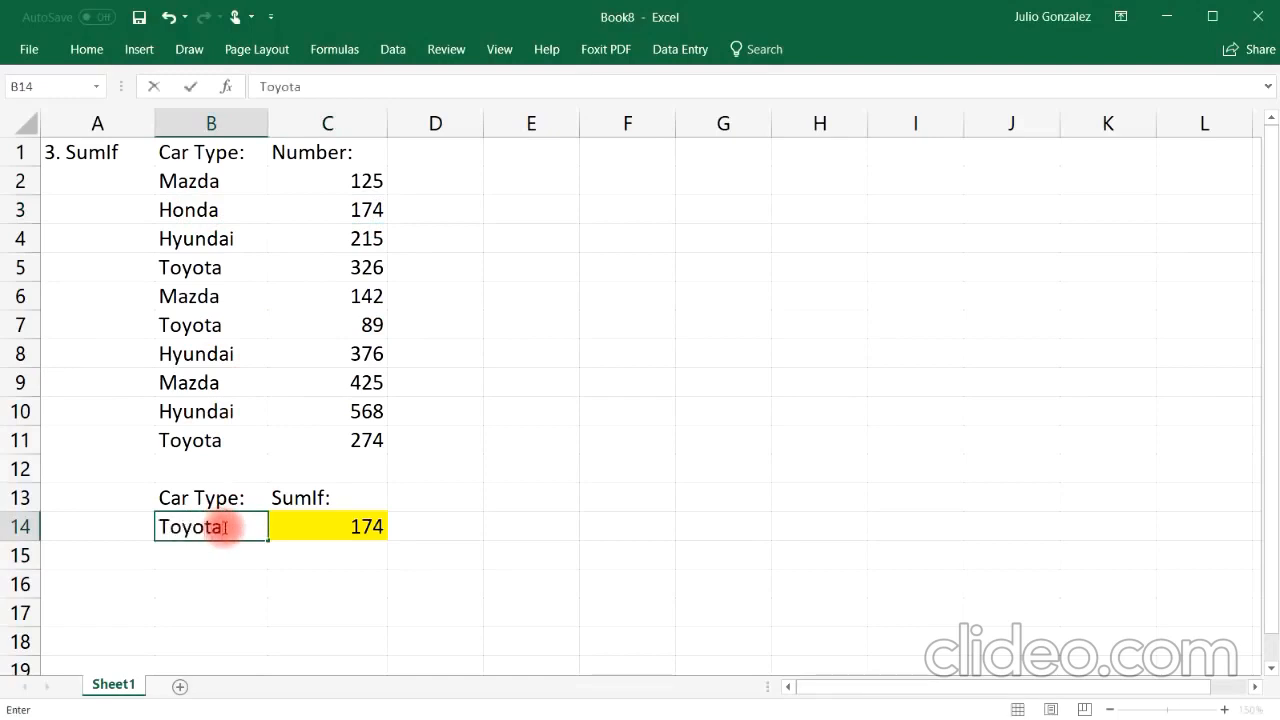
key("Return")
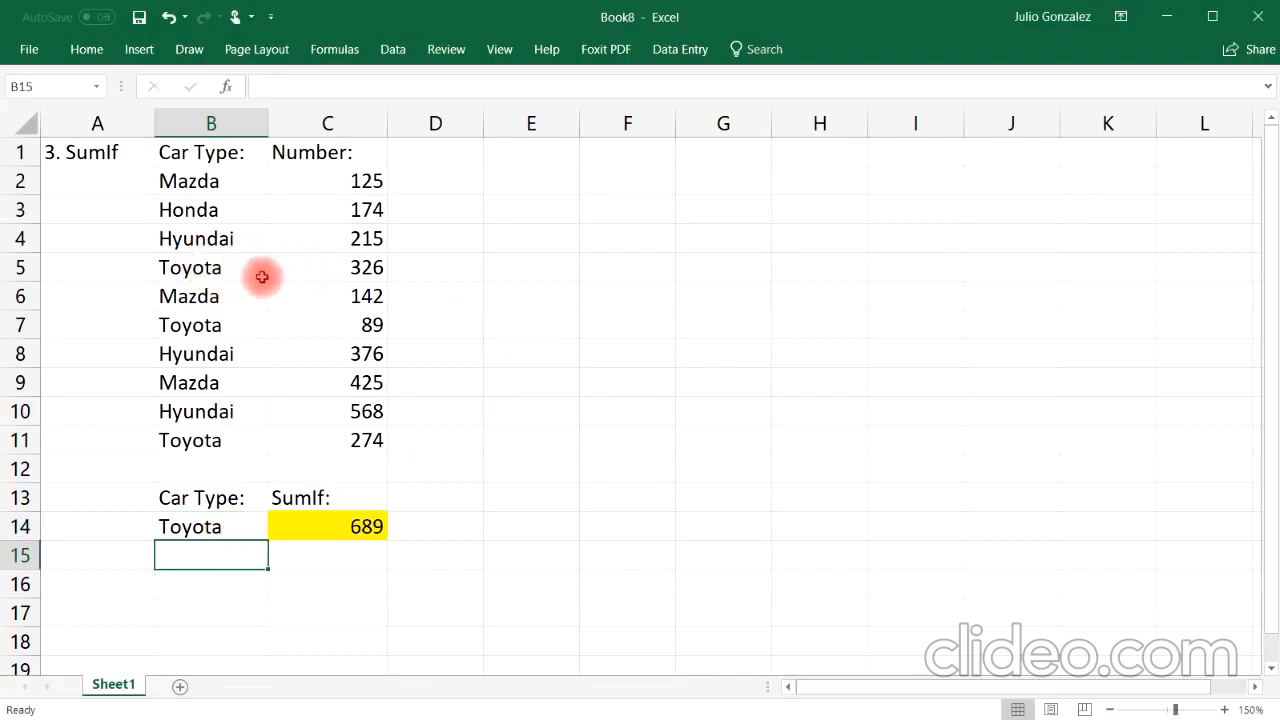
Step: Select the three Toyota rows together to compare their numbers
left_click_drag(209, 266, 326, 264)
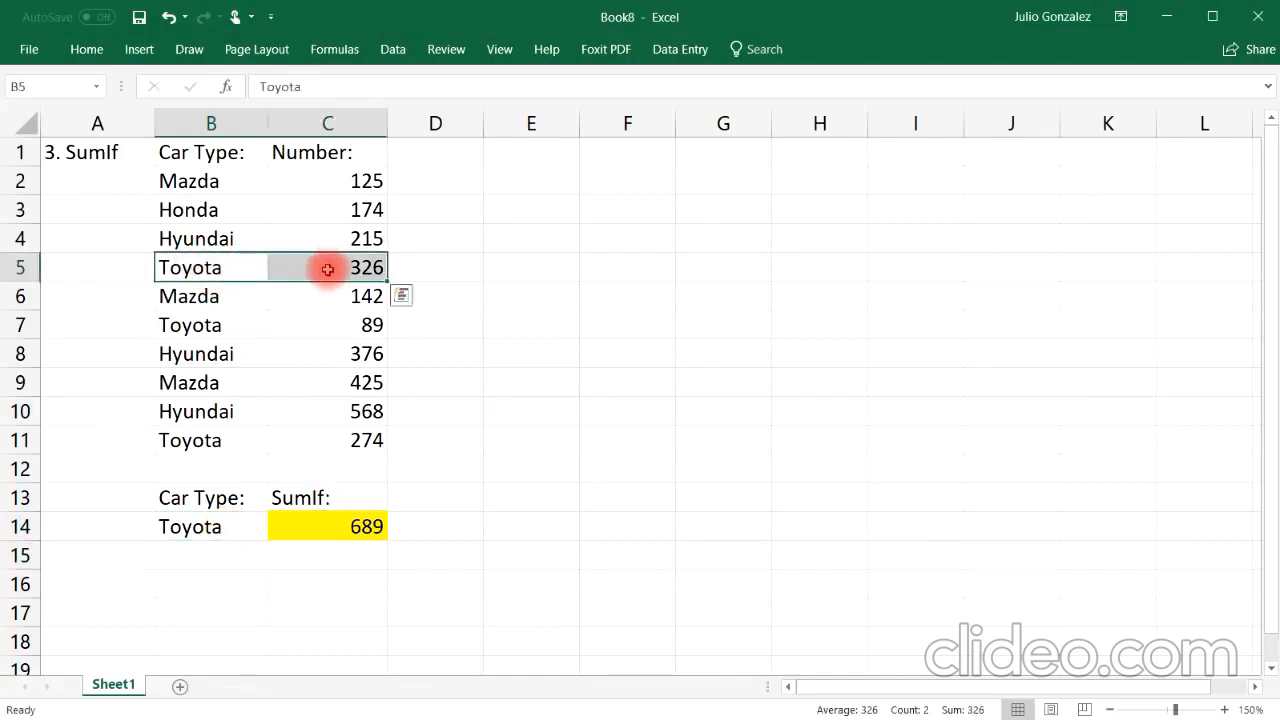
left_click_drag(186, 333, 290, 334)
left_click_drag(209, 440, 300, 436)
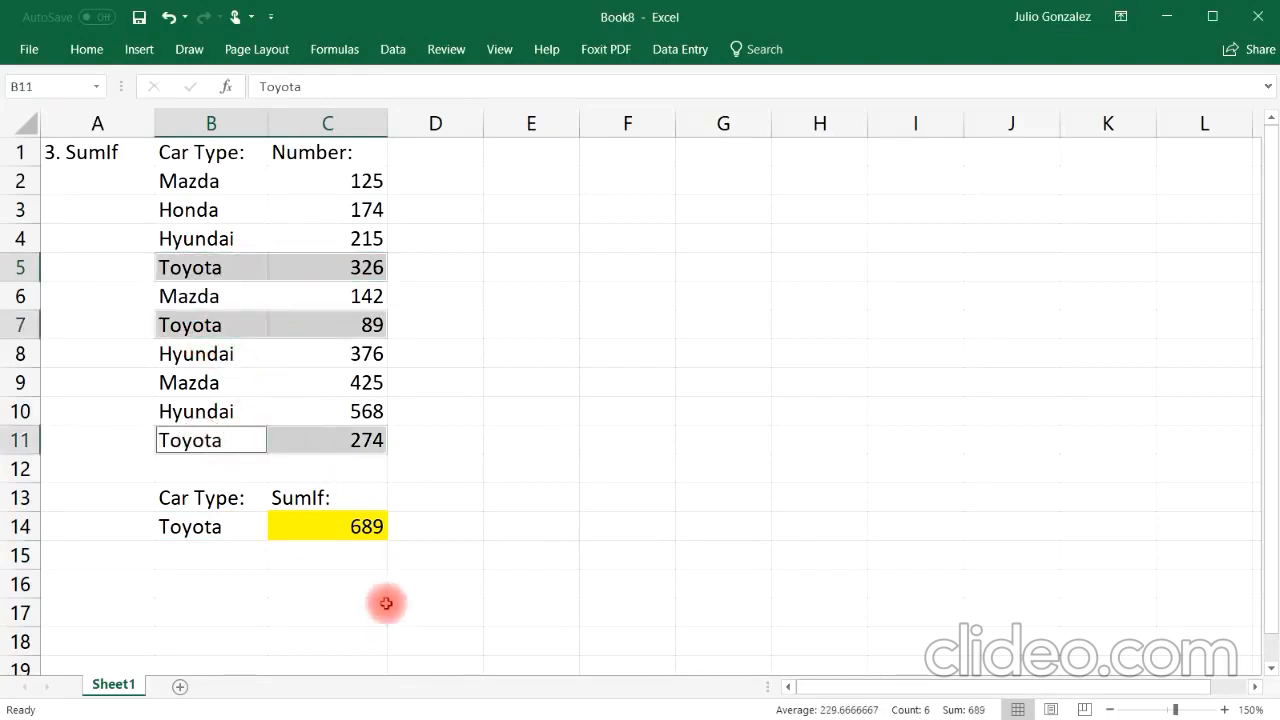
Step: Enter =326+89+274 in C16 as a check and clear it again
left_click(348, 580)
type("=326+89+")
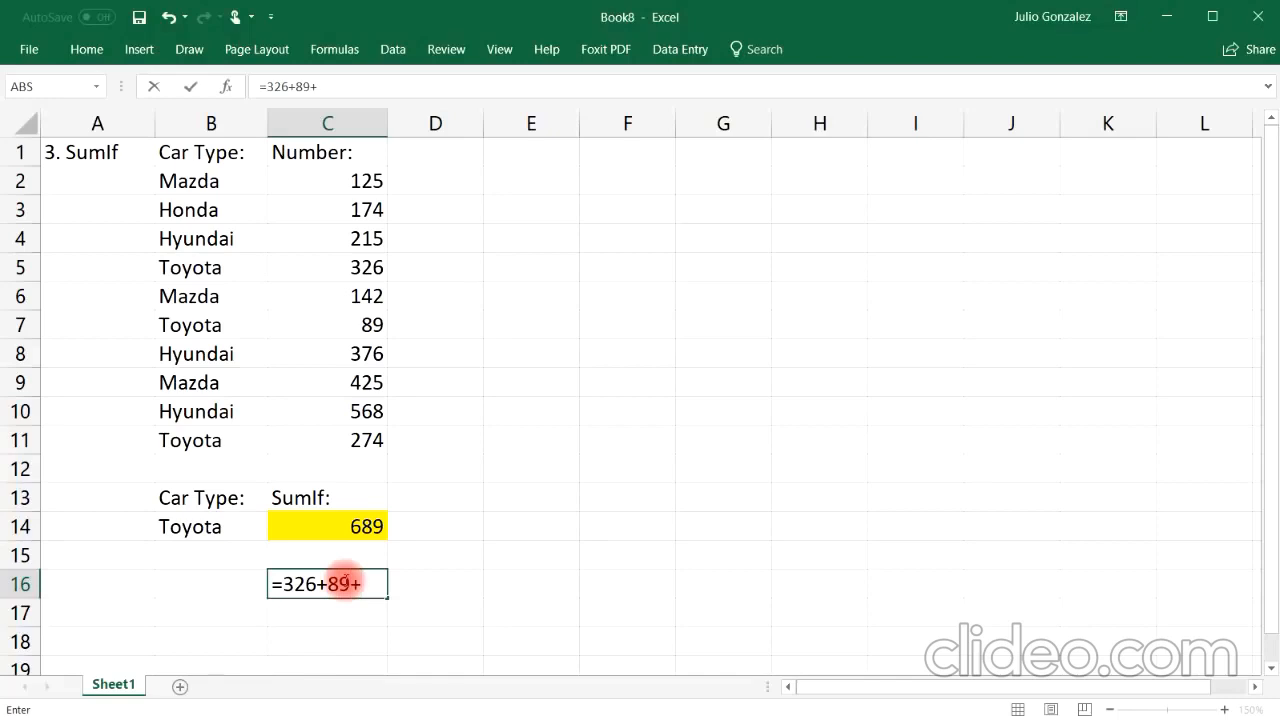
type("274")
key("Return")
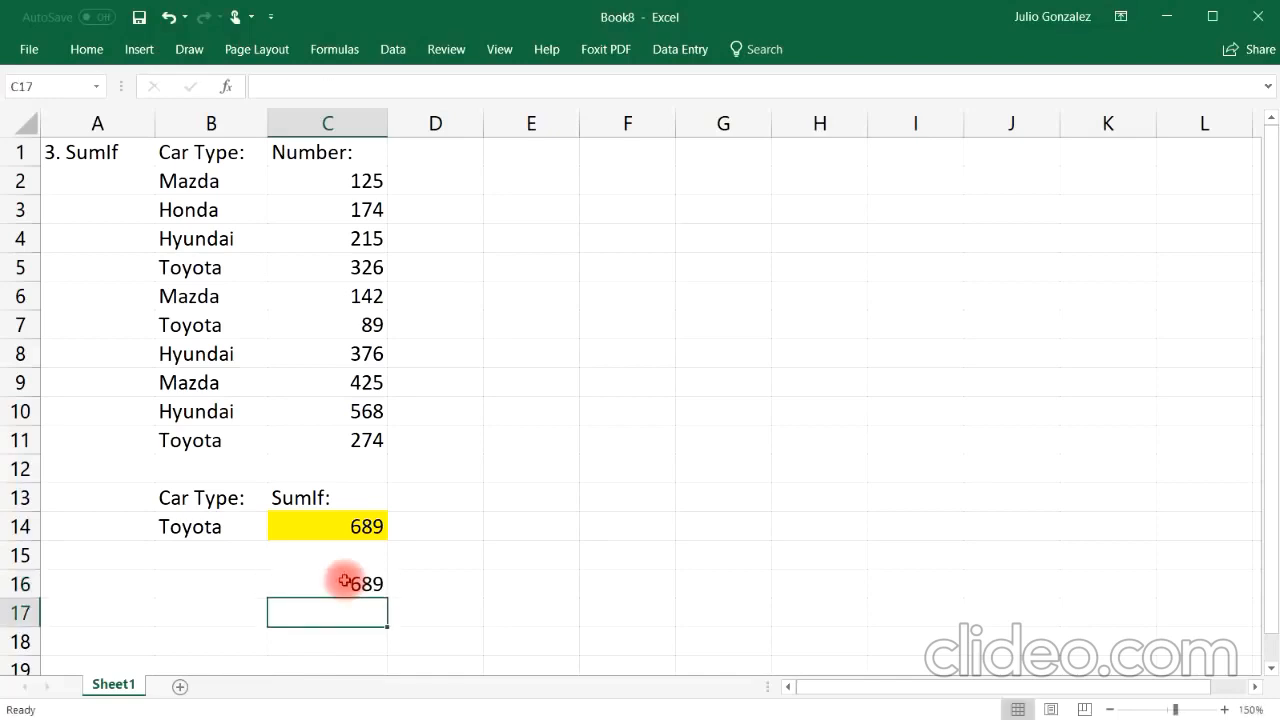
left_click(344, 581)
key("Delete")
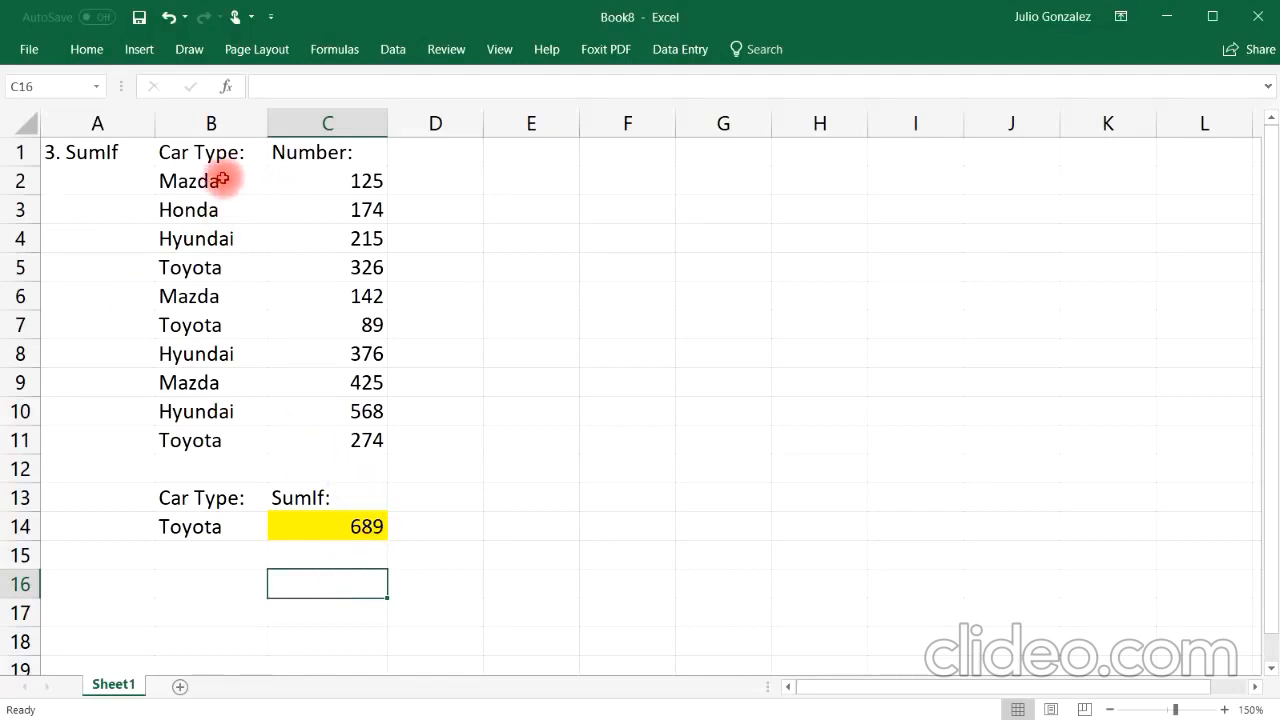
Step: Select the car type and number columns to review the data
left_click_drag(226, 177, 189, 414)
left_click(190, 440)
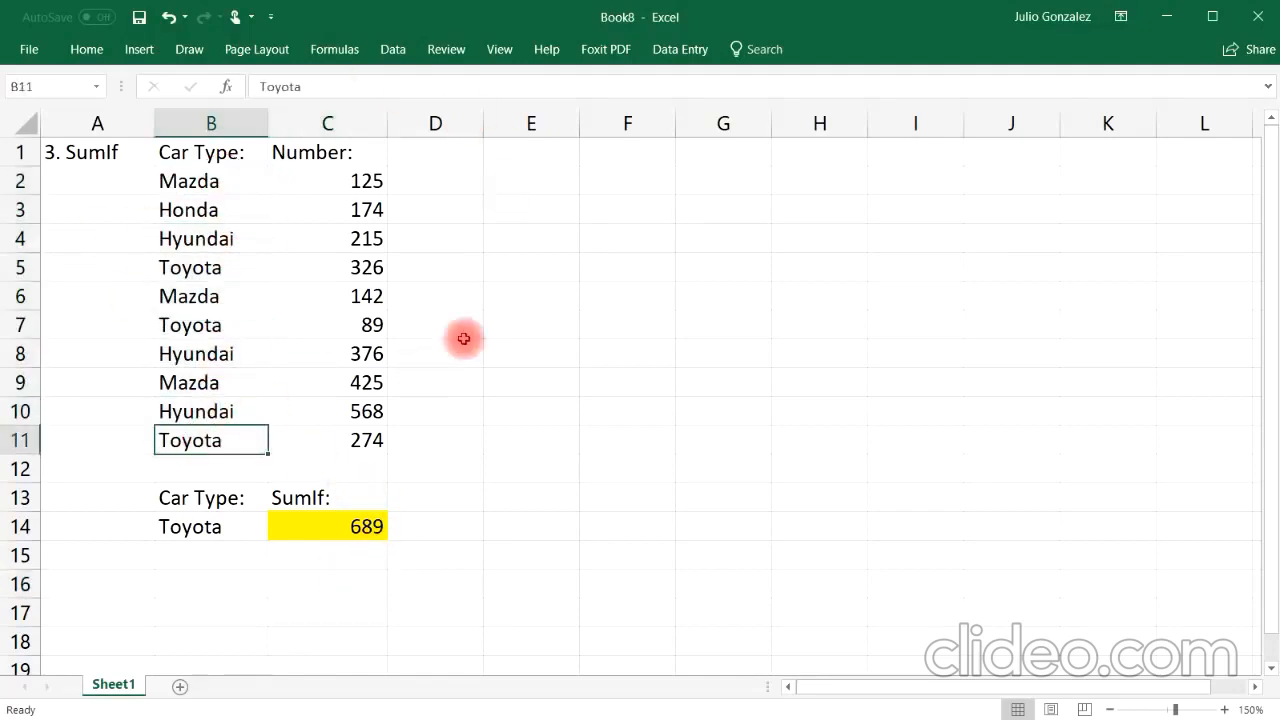
left_click_drag(367, 186, 372, 468)
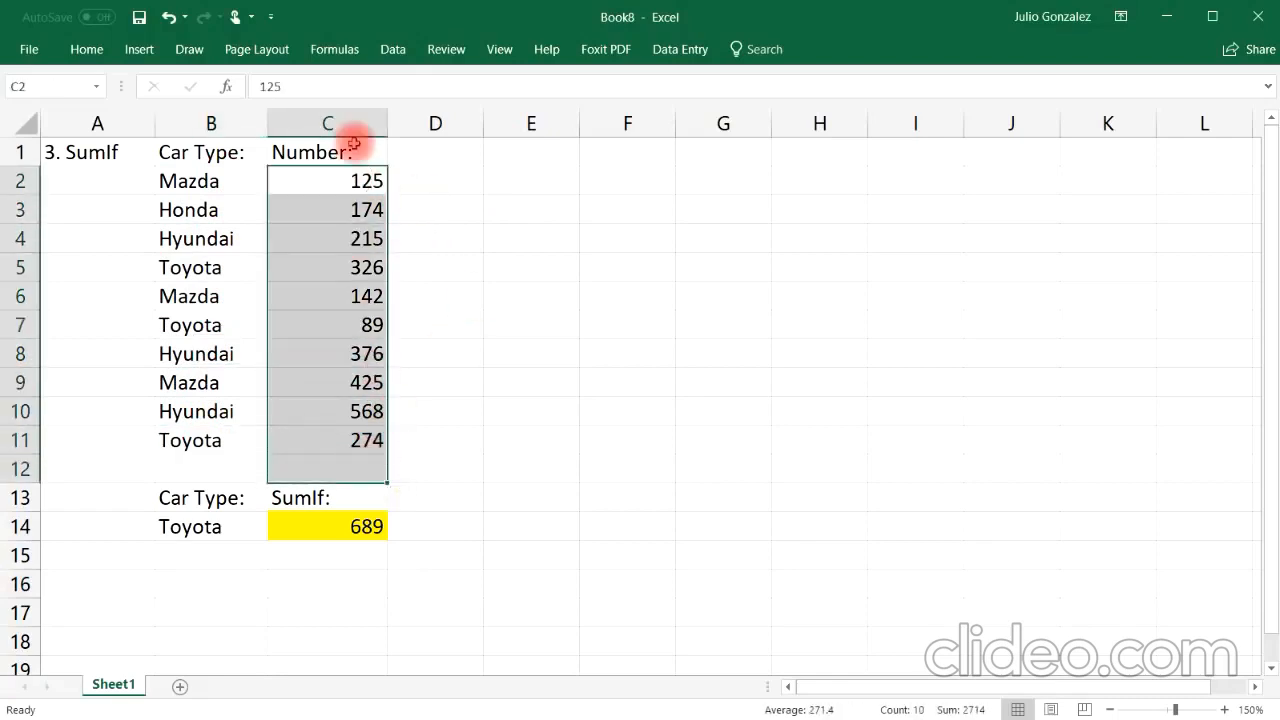
left_click(332, 555)
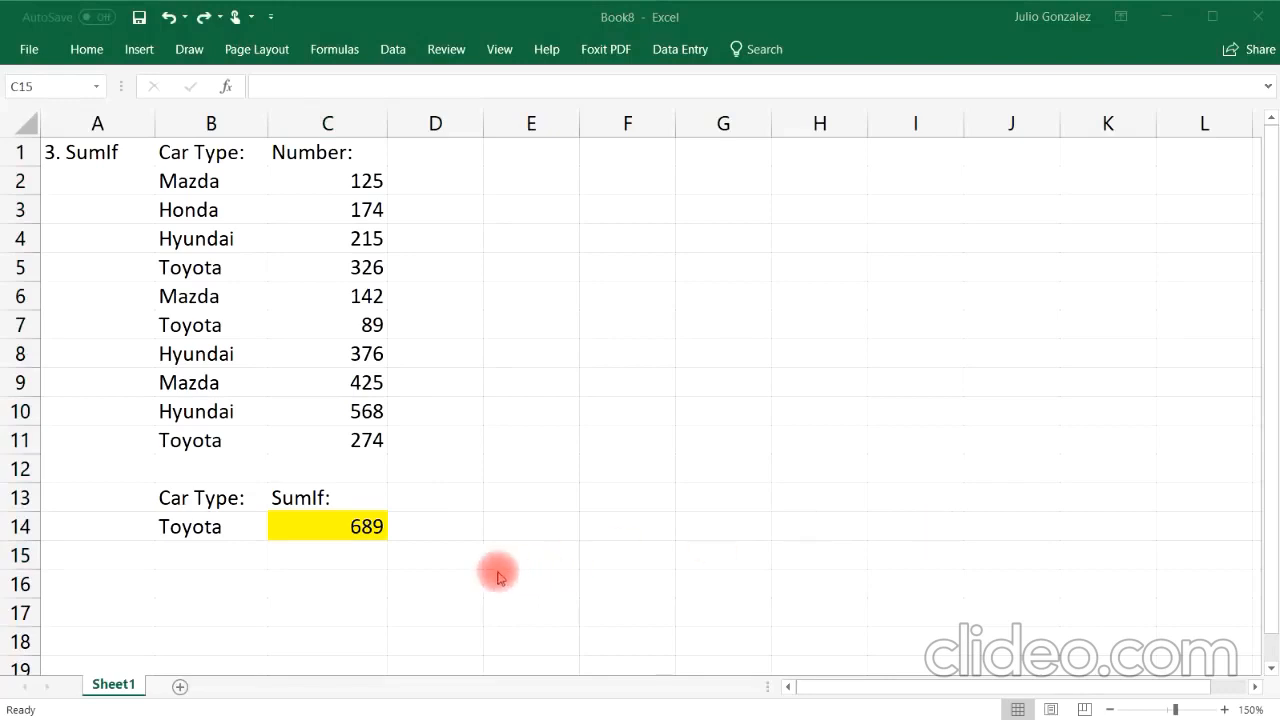
Step: Retitle cell A1 as 4. Count
left_click(113, 151)
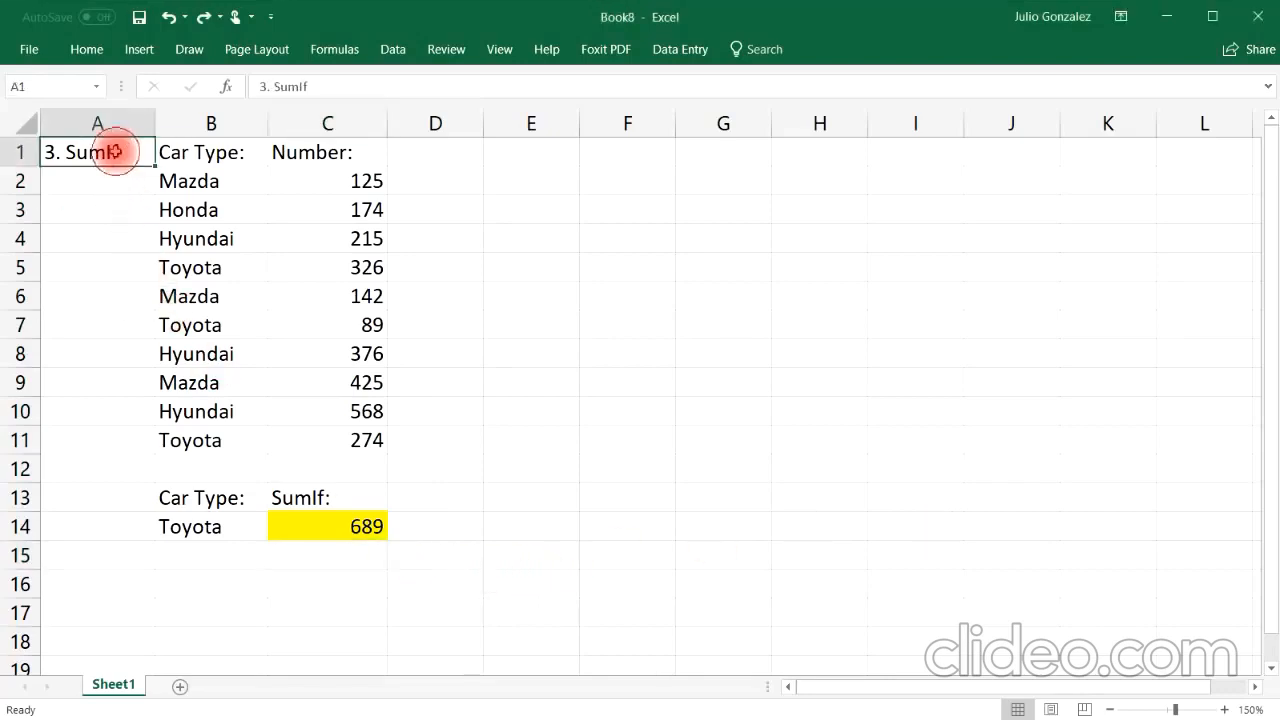
type("4. Count")
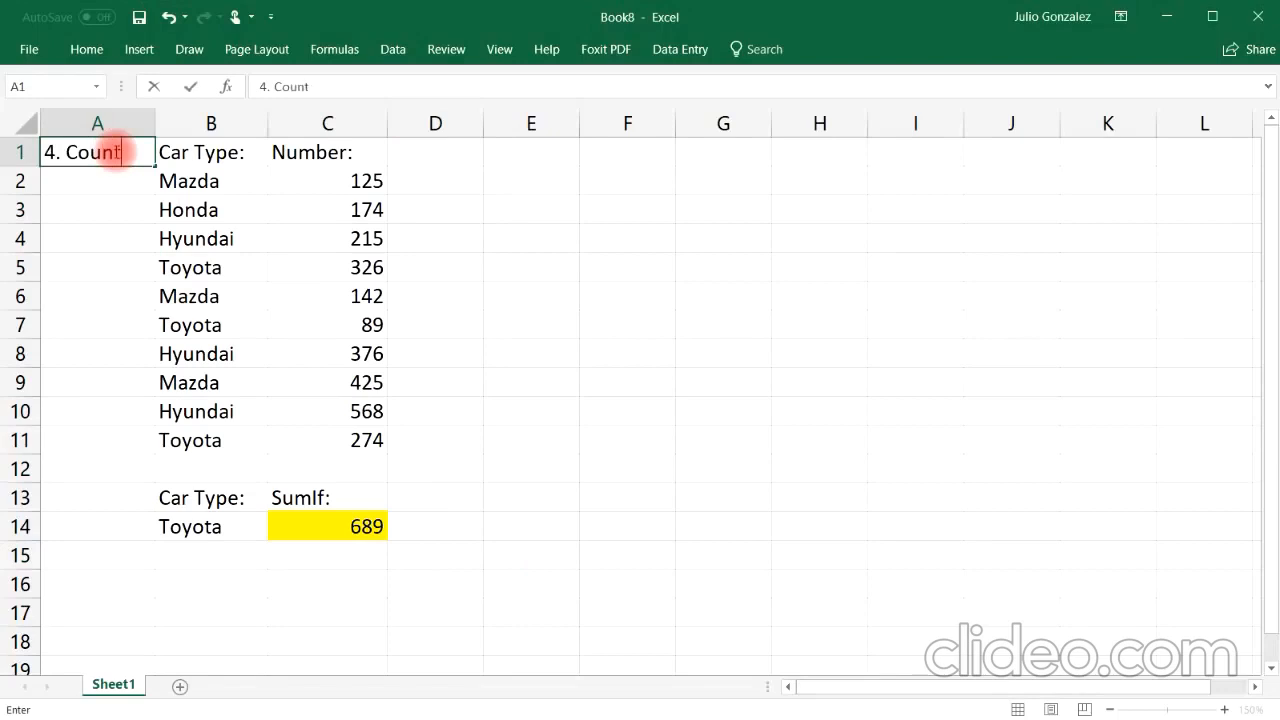
key("Return")
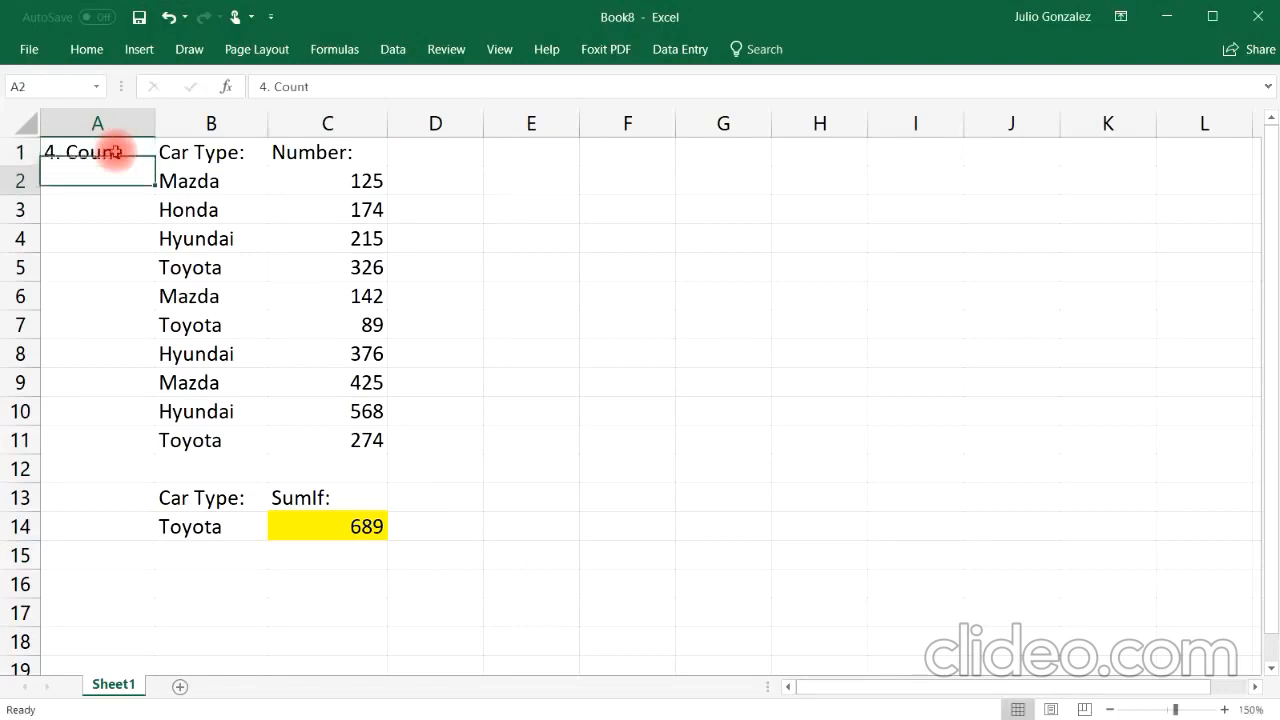
Step: Label cell C16 Count:
left_click(360, 584)
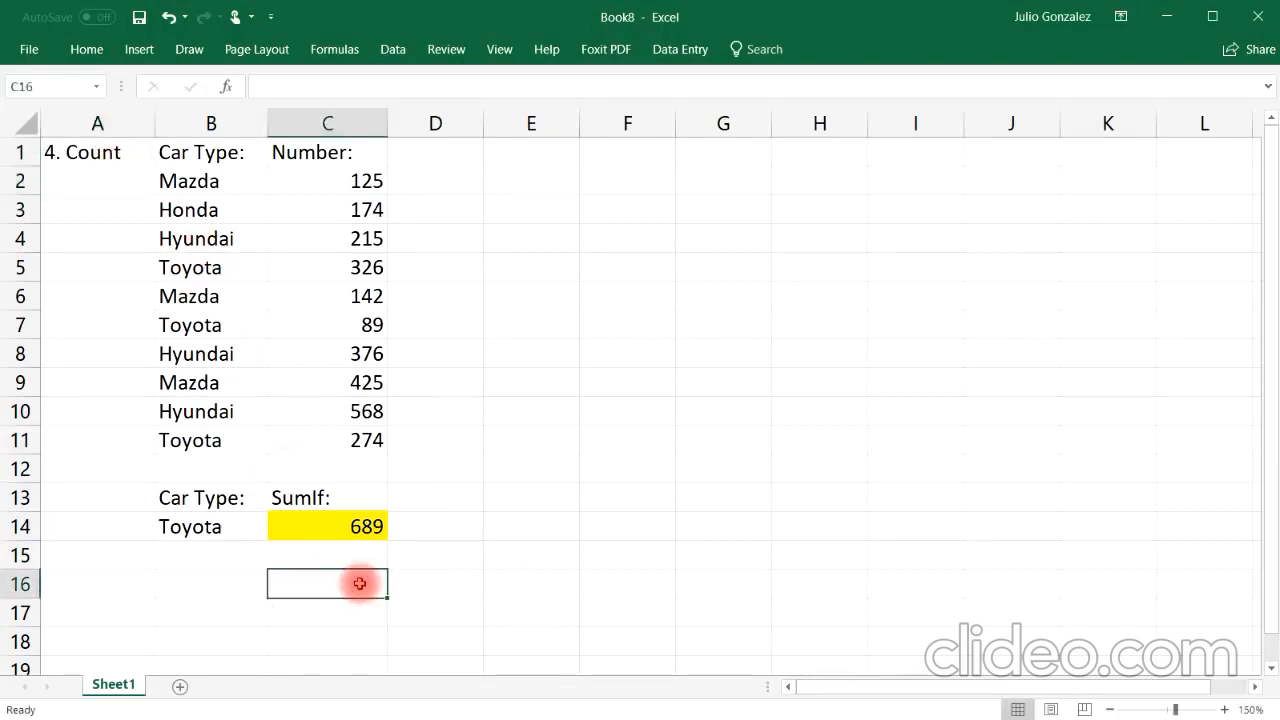
type("Count")
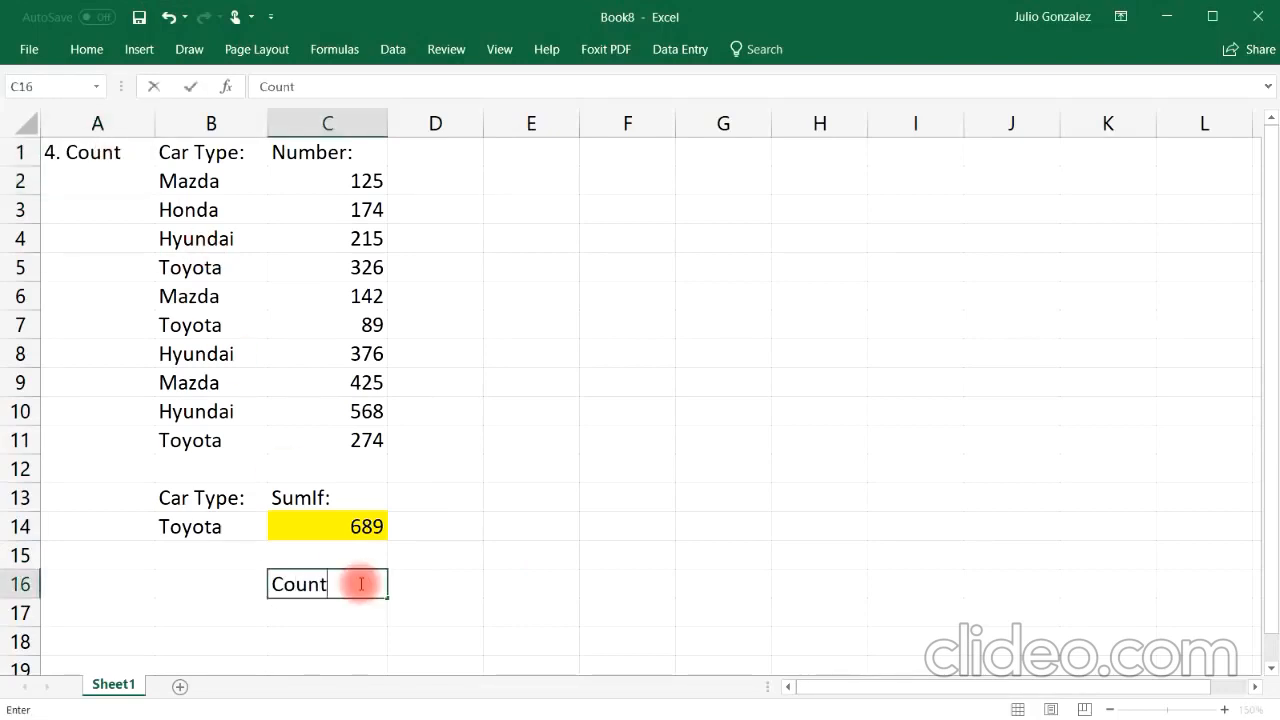
type(":")
key("Return")
Step: Enter =COUNT(C2:C11) in C17 to count the number cells
type("=")
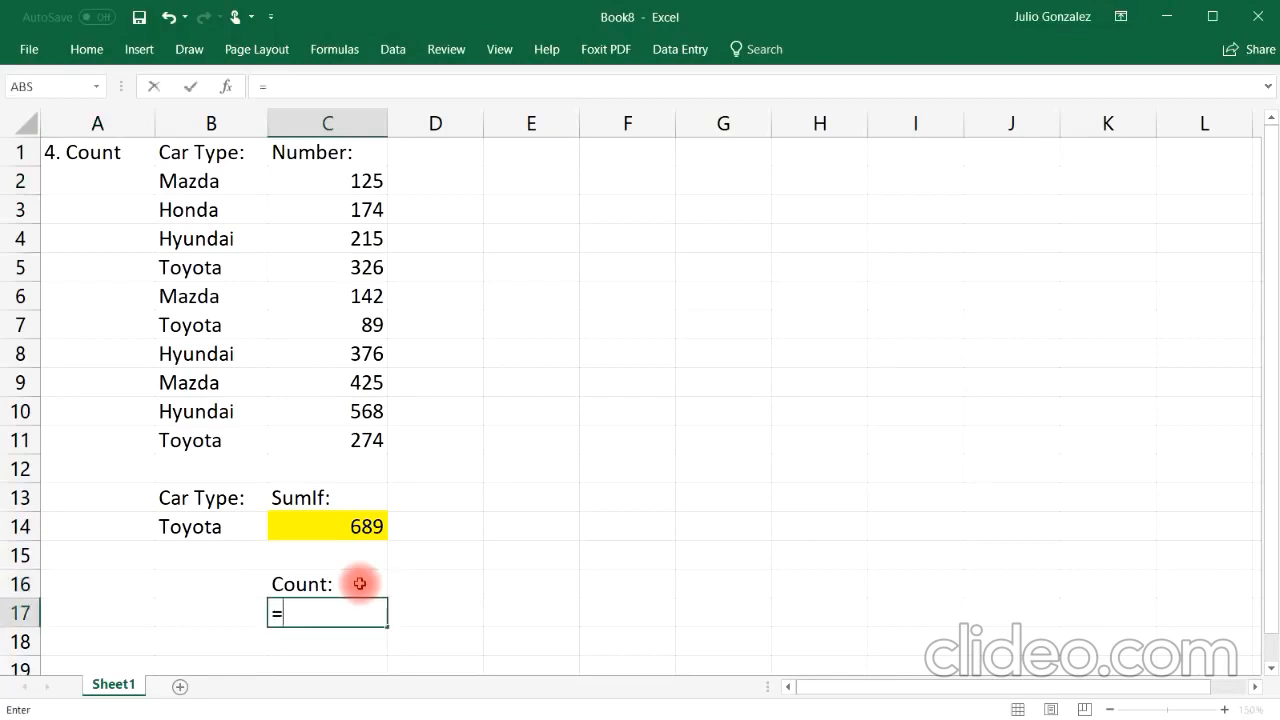
type("count")
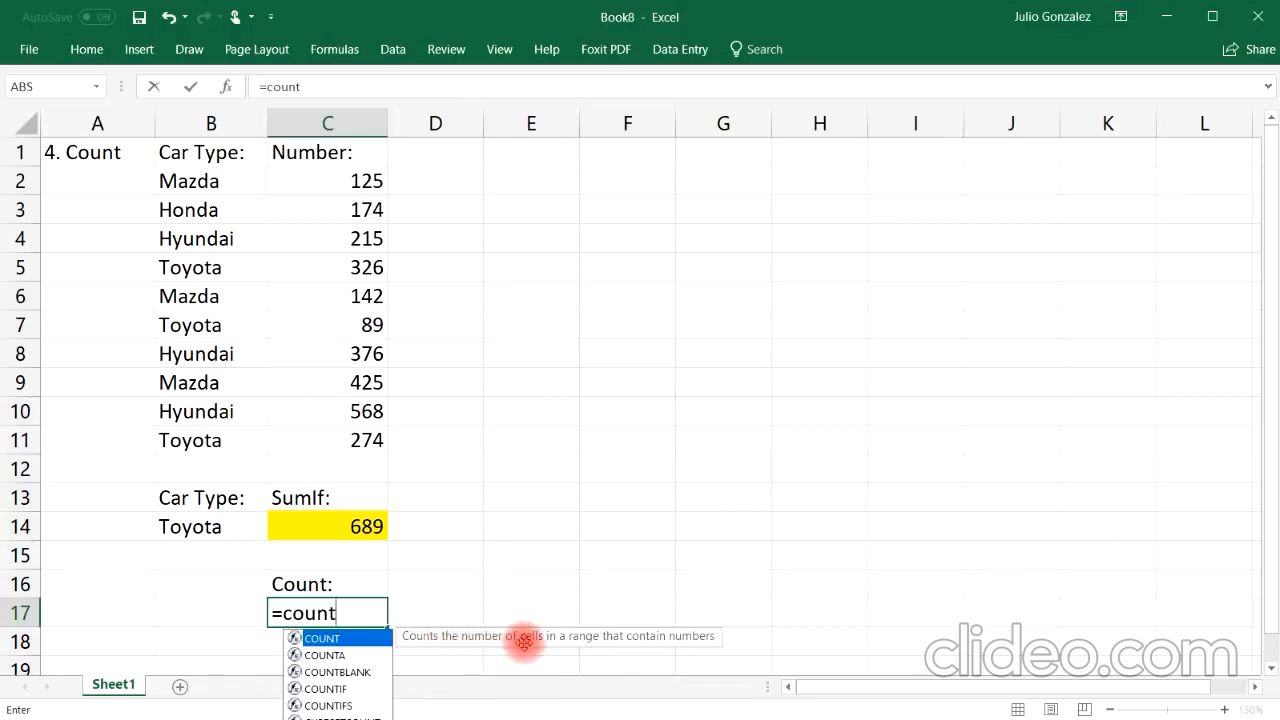
type("(")
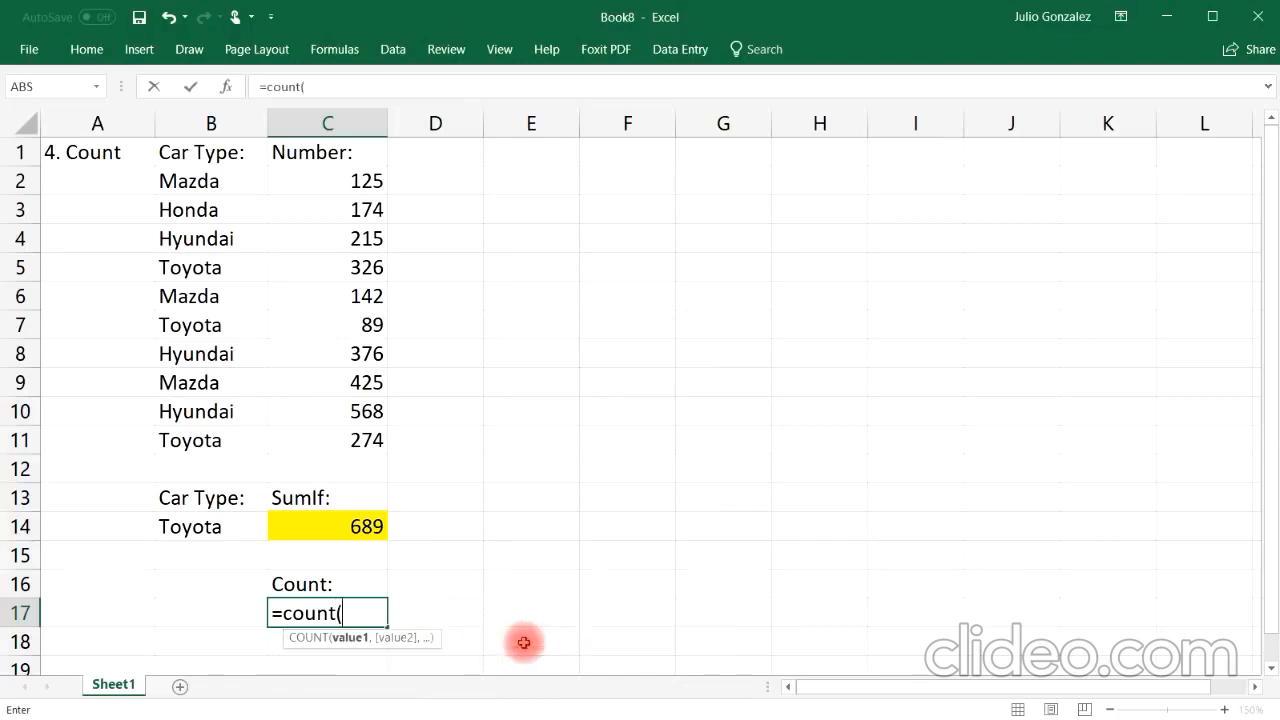
left_click_drag(366, 180, 368, 440)
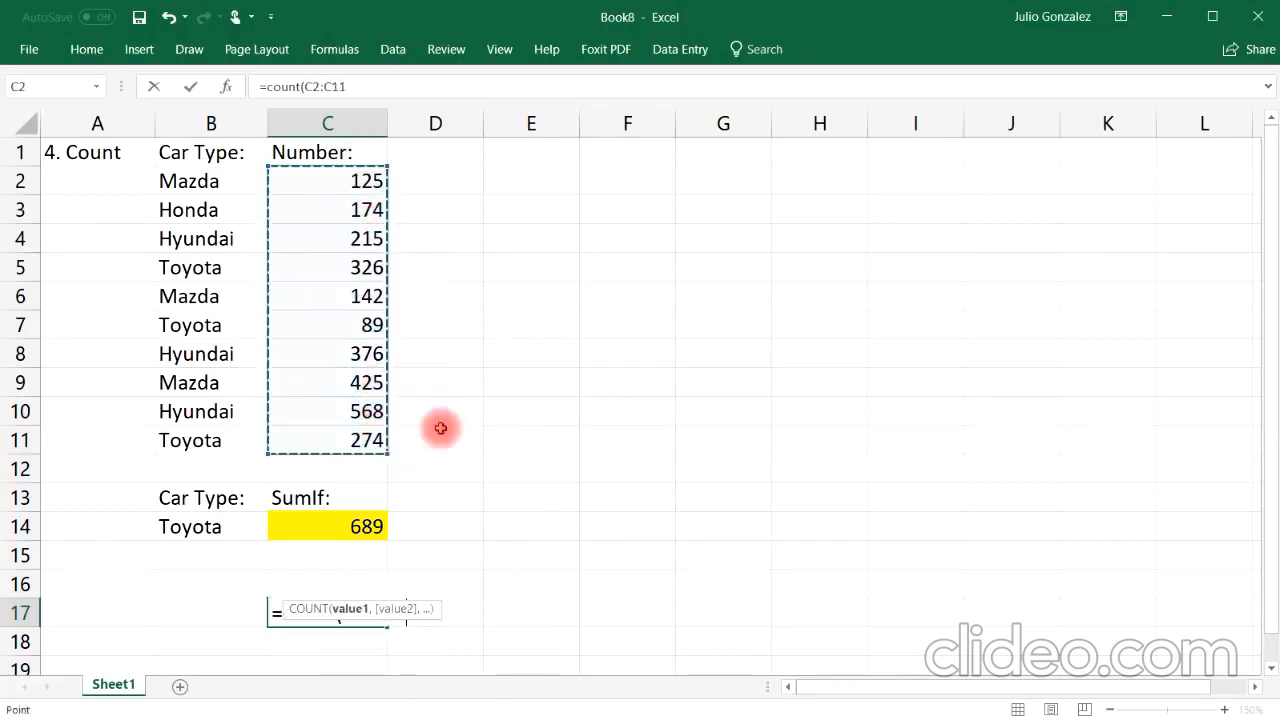
type(")")
key("Return")
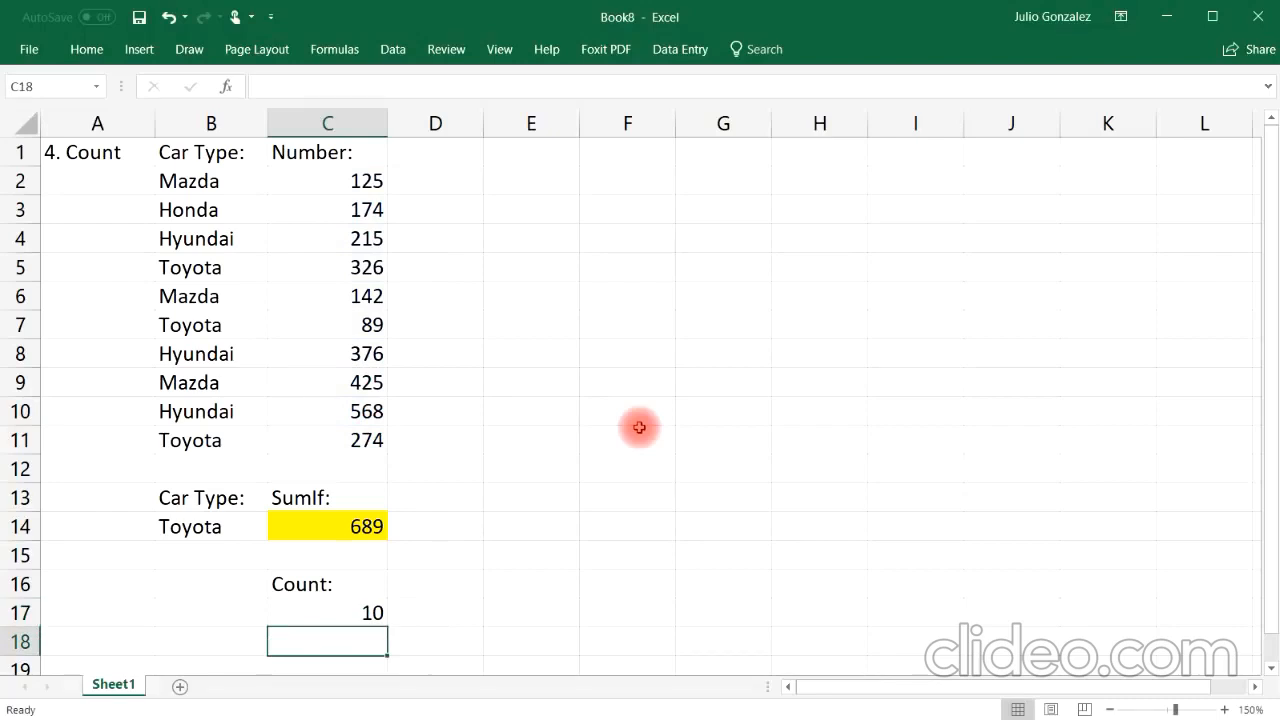
Step: Select the number cells C2 to C11 one by one to compare with the count
left_click(370, 180)
left_click(366, 210, "ctrl")
left_click(366, 238, "ctrl")
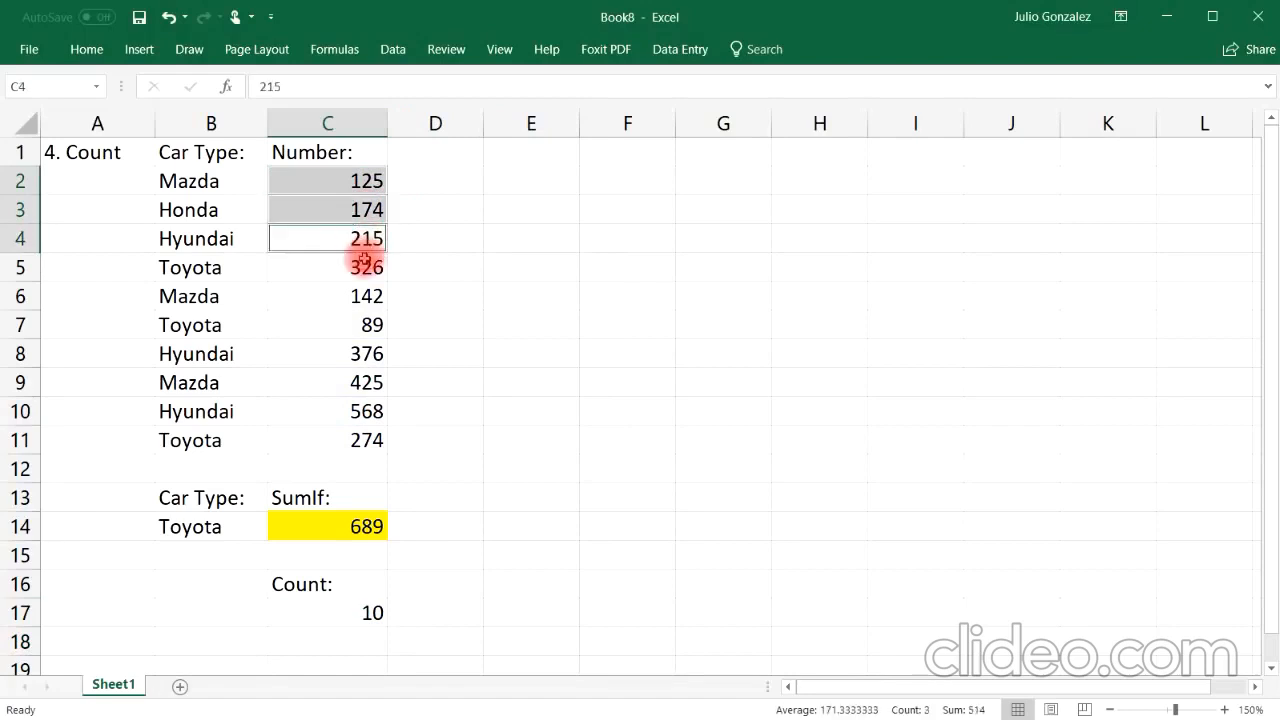
left_click(366, 267, "ctrl")
left_click(364, 296, "ctrl")
left_click(372, 324, "ctrl")
left_click(366, 353, "ctrl")
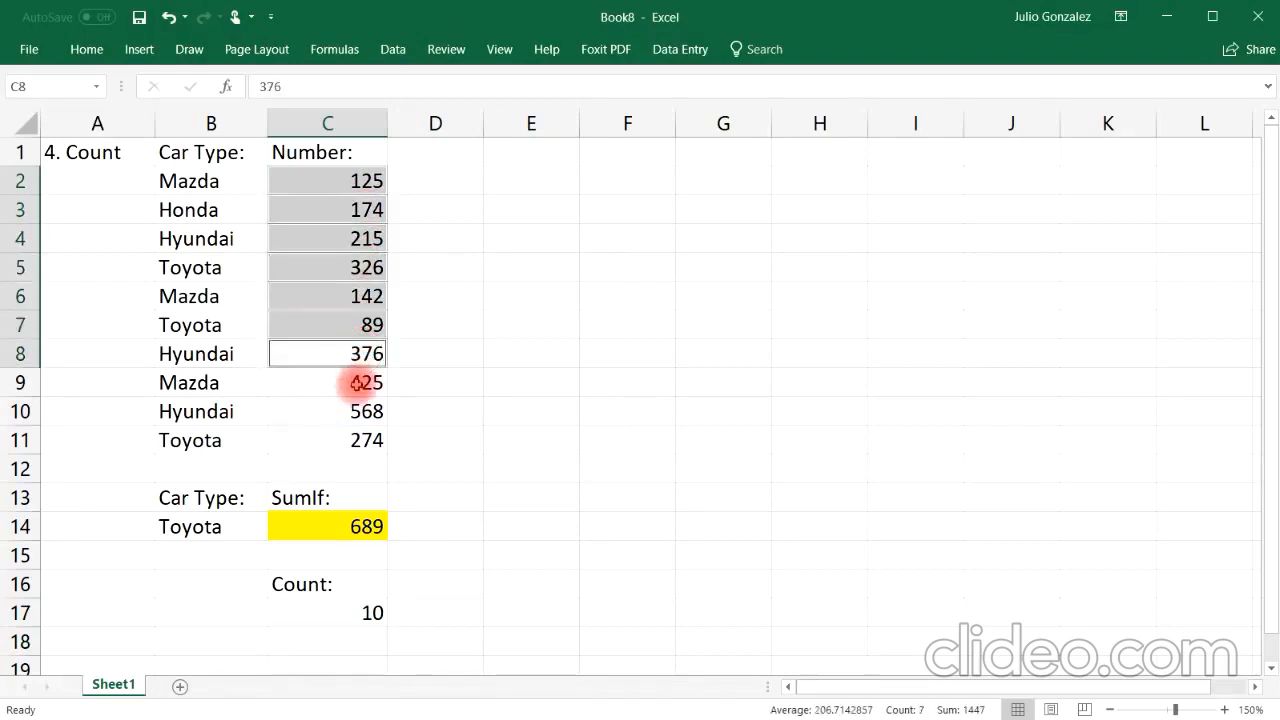
left_click(360, 382, "ctrl")
left_click(355, 428, "ctrl")
left_click(337, 417, "ctrl")
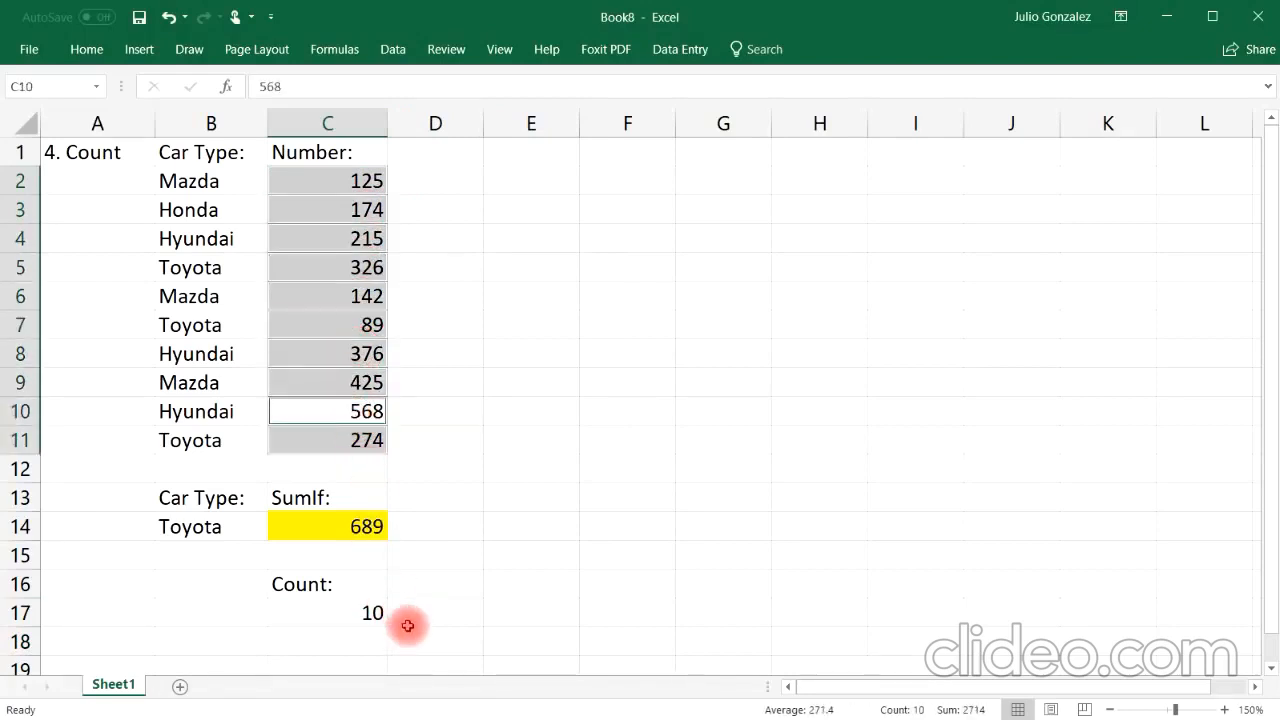
Step: Replace the formula in C17 with =COUNT(B2:B11) over the car type column
left_click(357, 612)
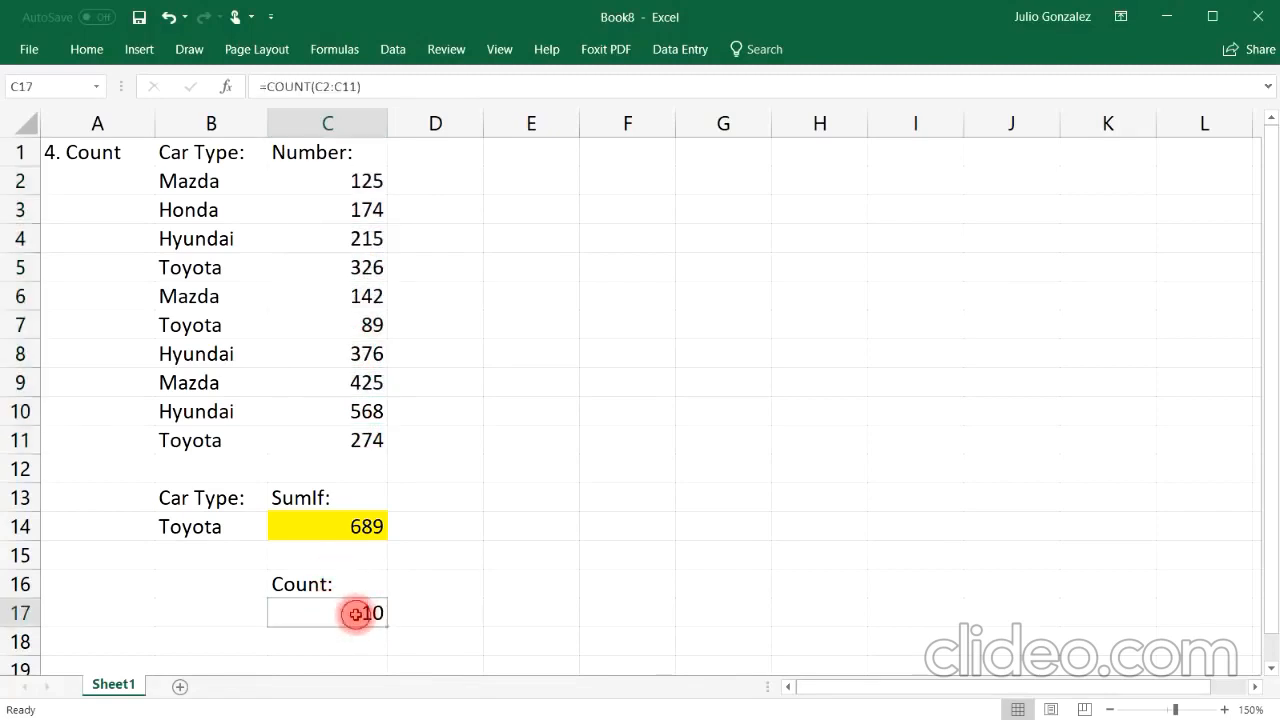
type("=count(")
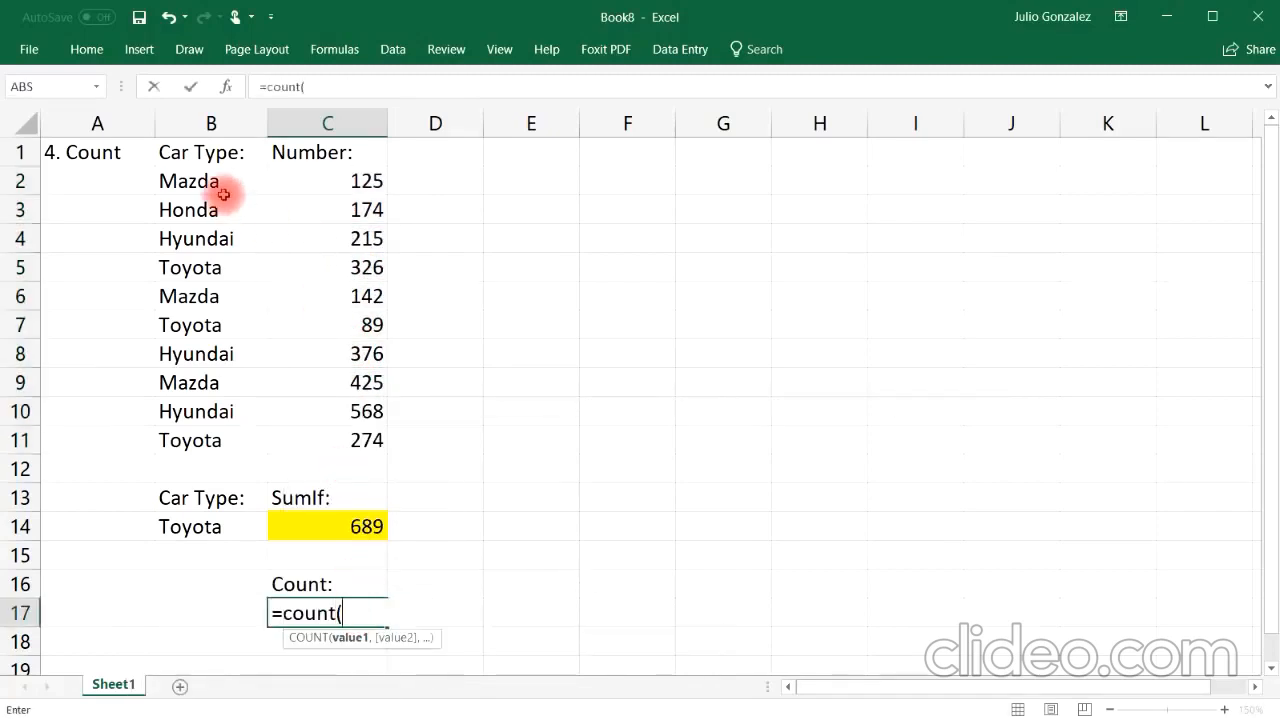
left_click_drag(222, 182, 220, 428)
key("Return")
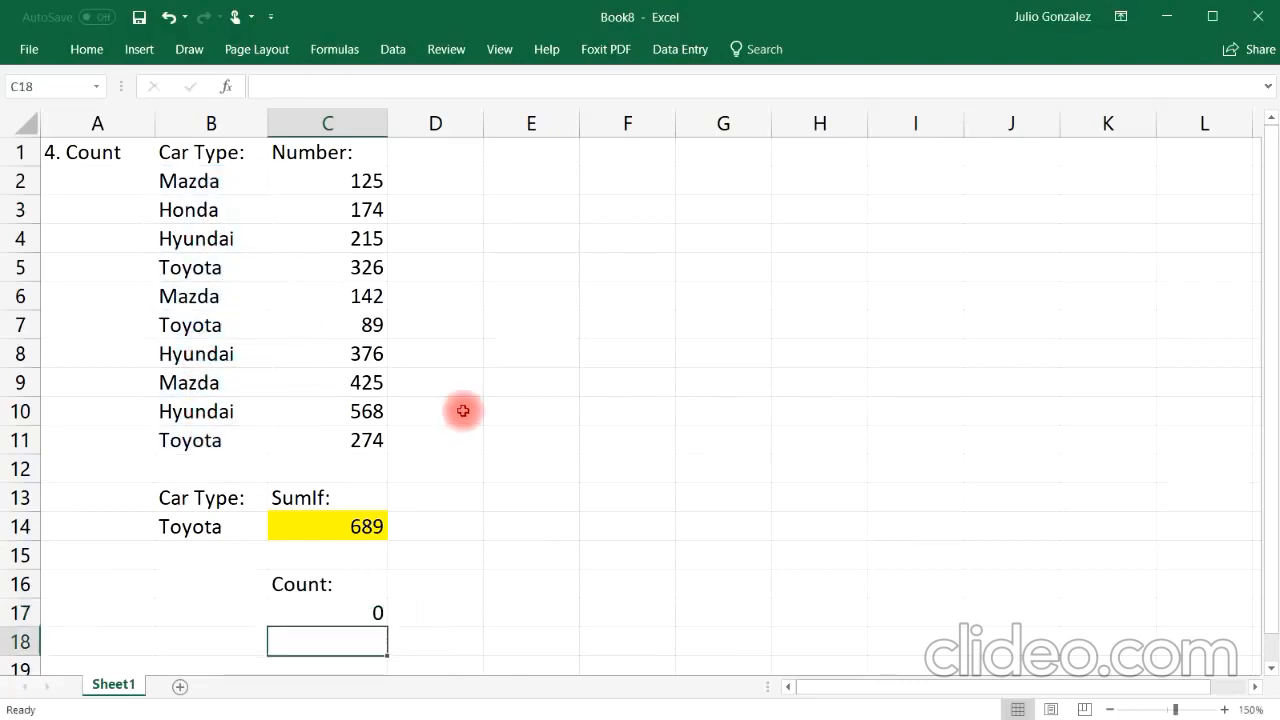
Step: Clear the Count: label in C16 and the formula in C17
left_click(430, 583)
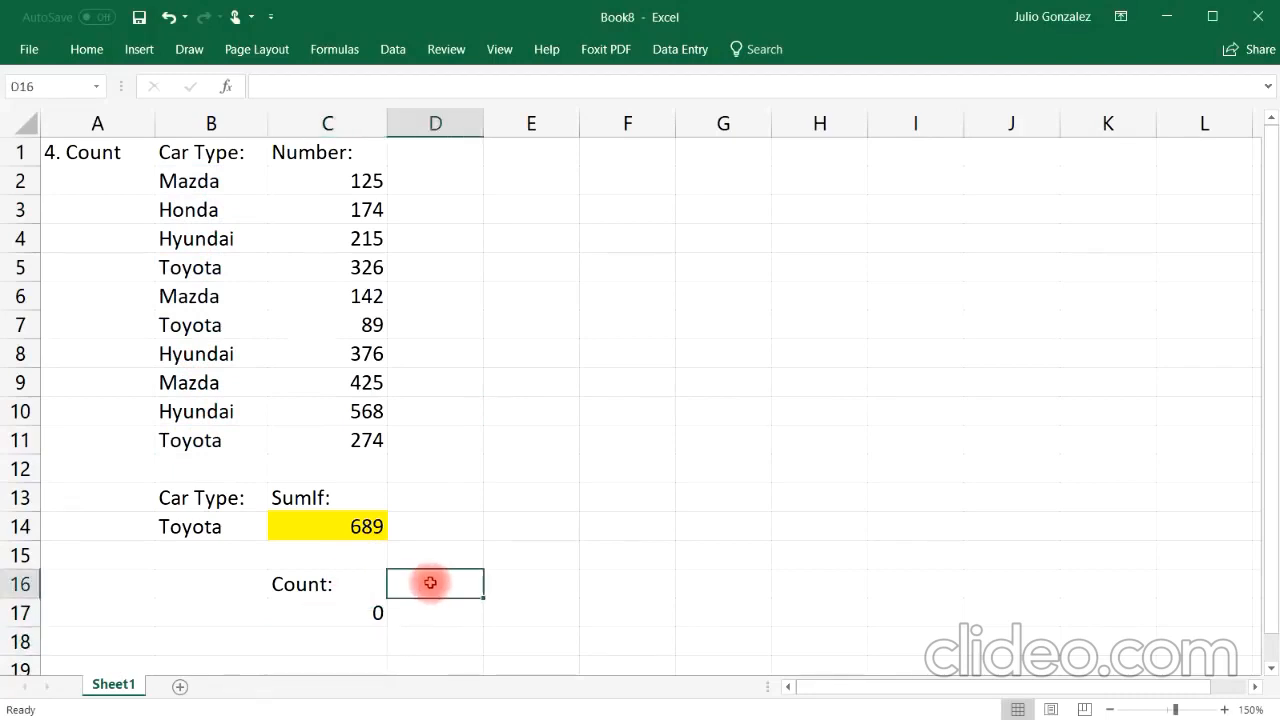
left_click(354, 583)
key("Delete")
left_click(344, 606)
key("Delete")
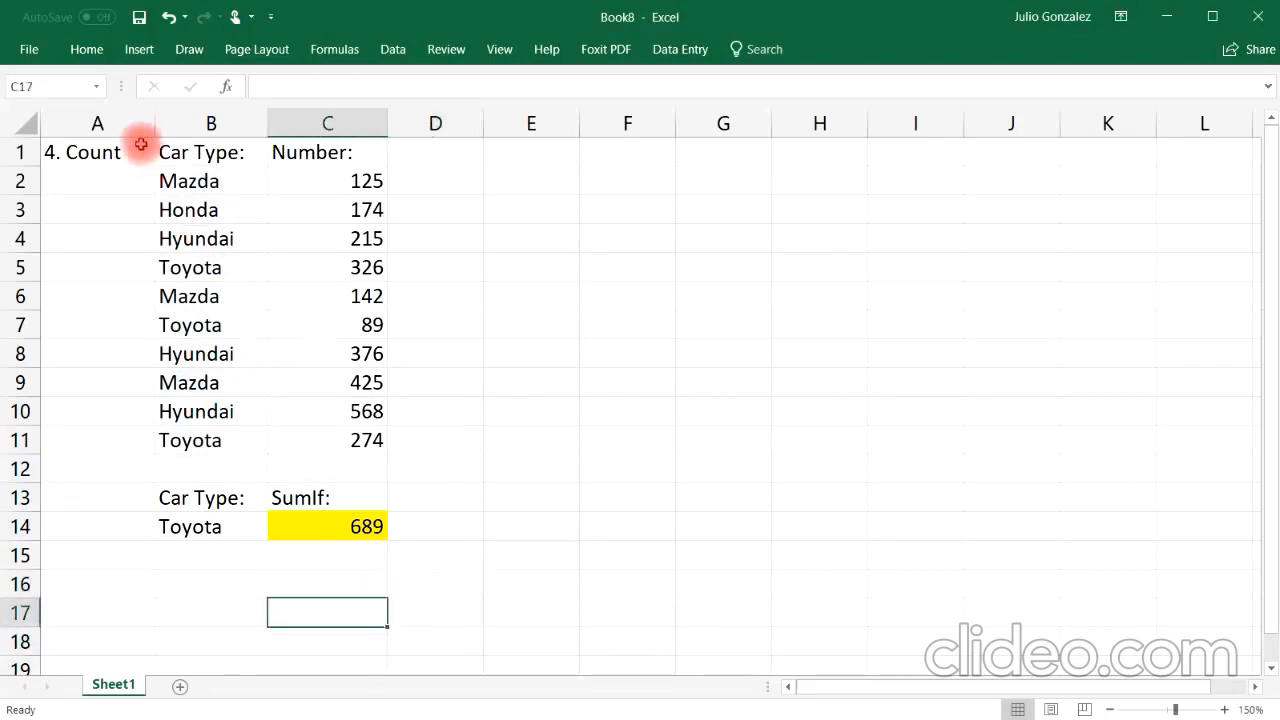
Step: Retitle cell A1 as 5. Counta
left_click(108, 152)
key("Delete")
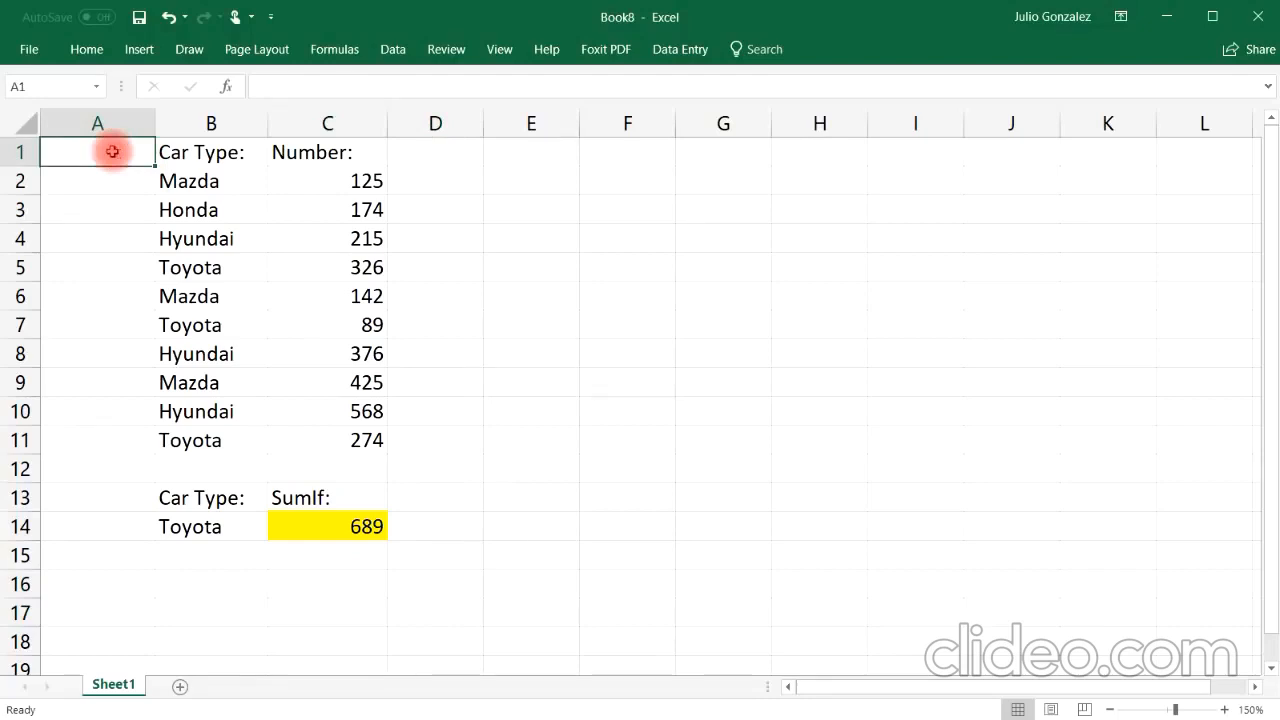
type("5.  Counta")
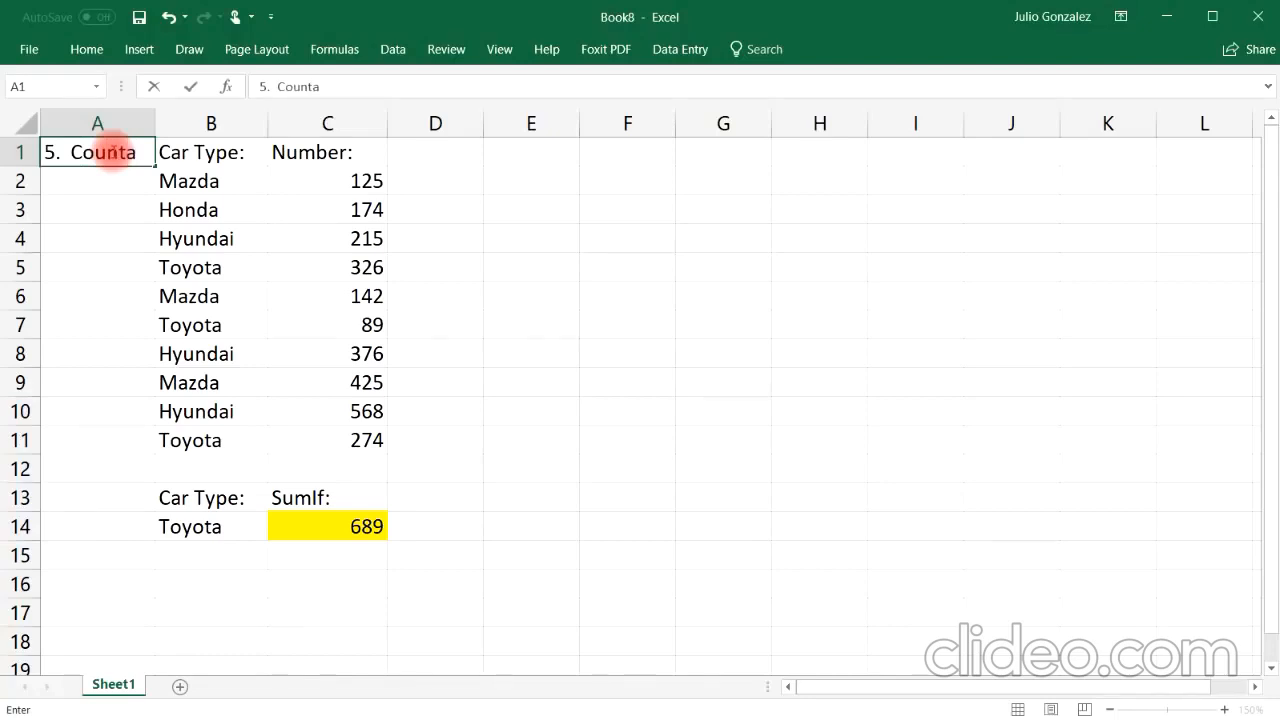
key("Return")
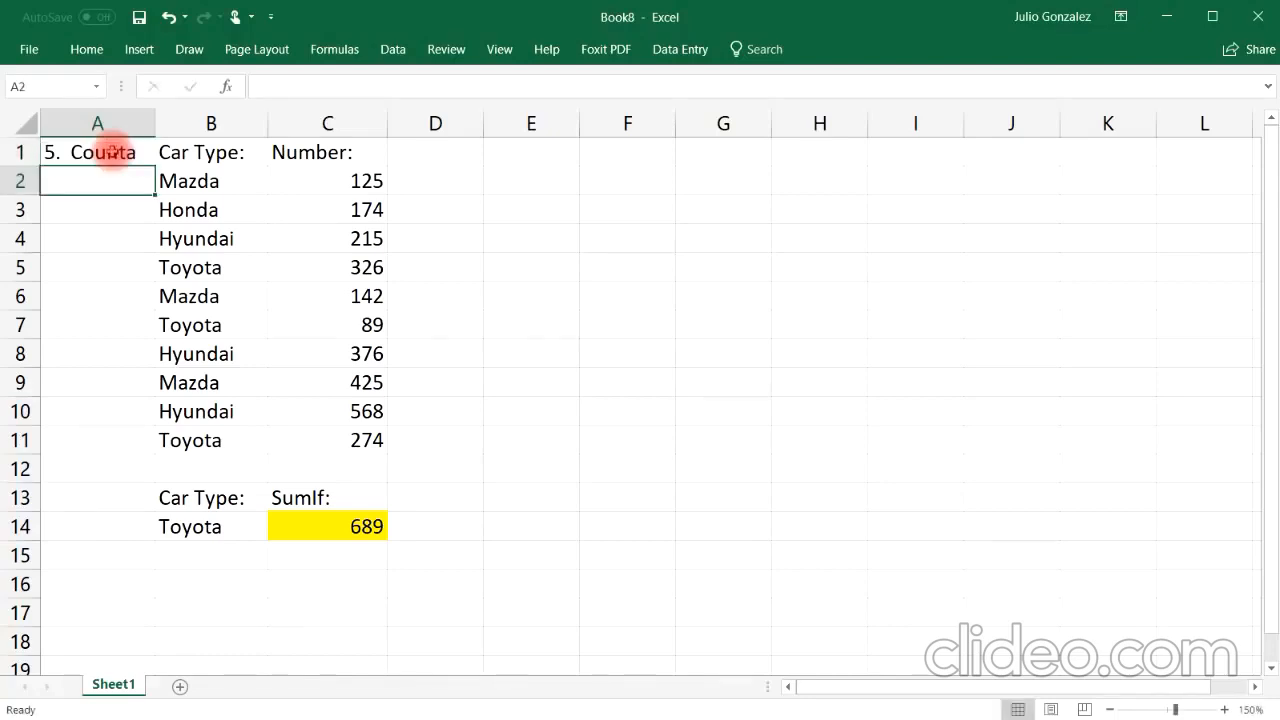
Step: Label cell C16 Counta
left_click(329, 583)
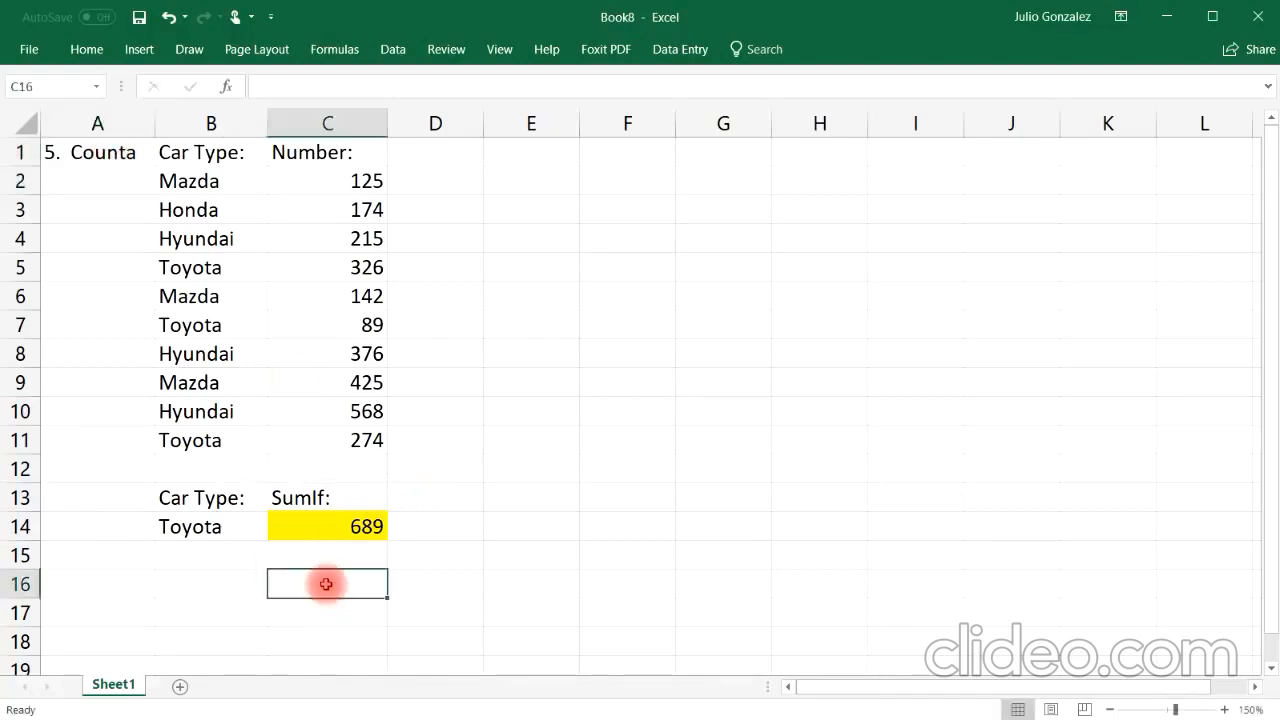
type("Counta")
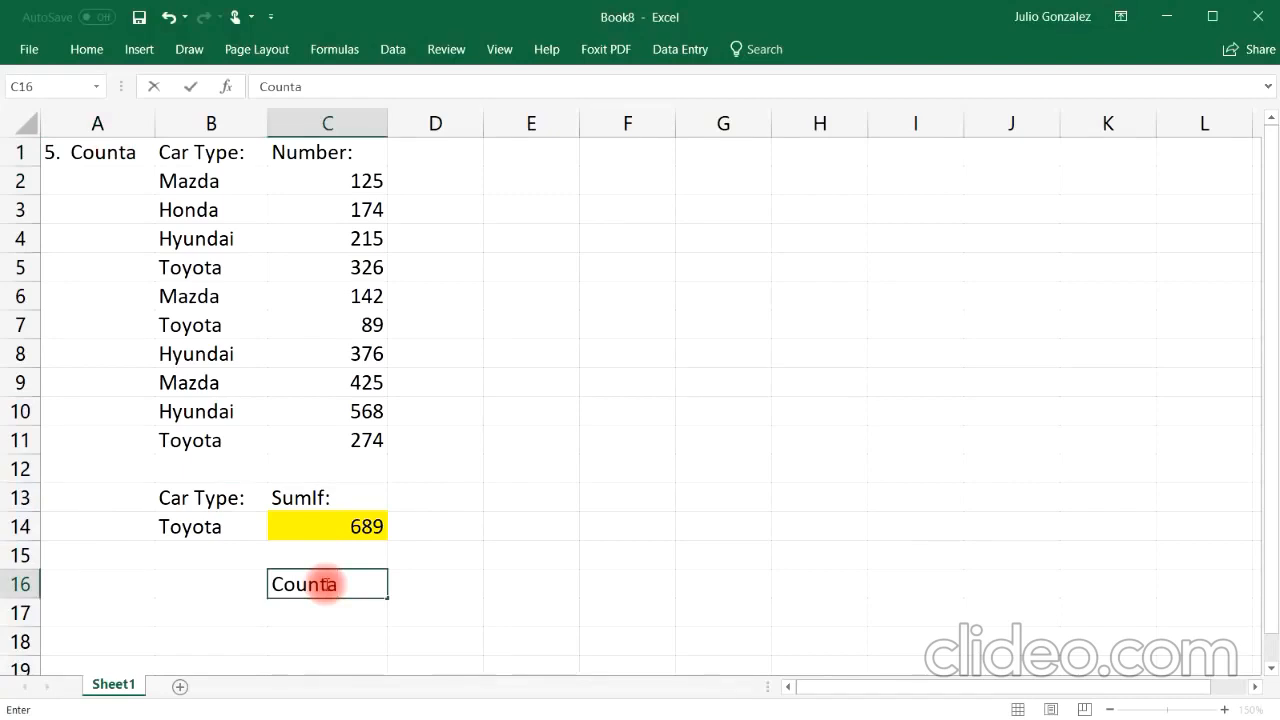
key("Return")
Step: Enter =COUNTA(B2:B11) in C17 to count the car type entries
type("=counta")
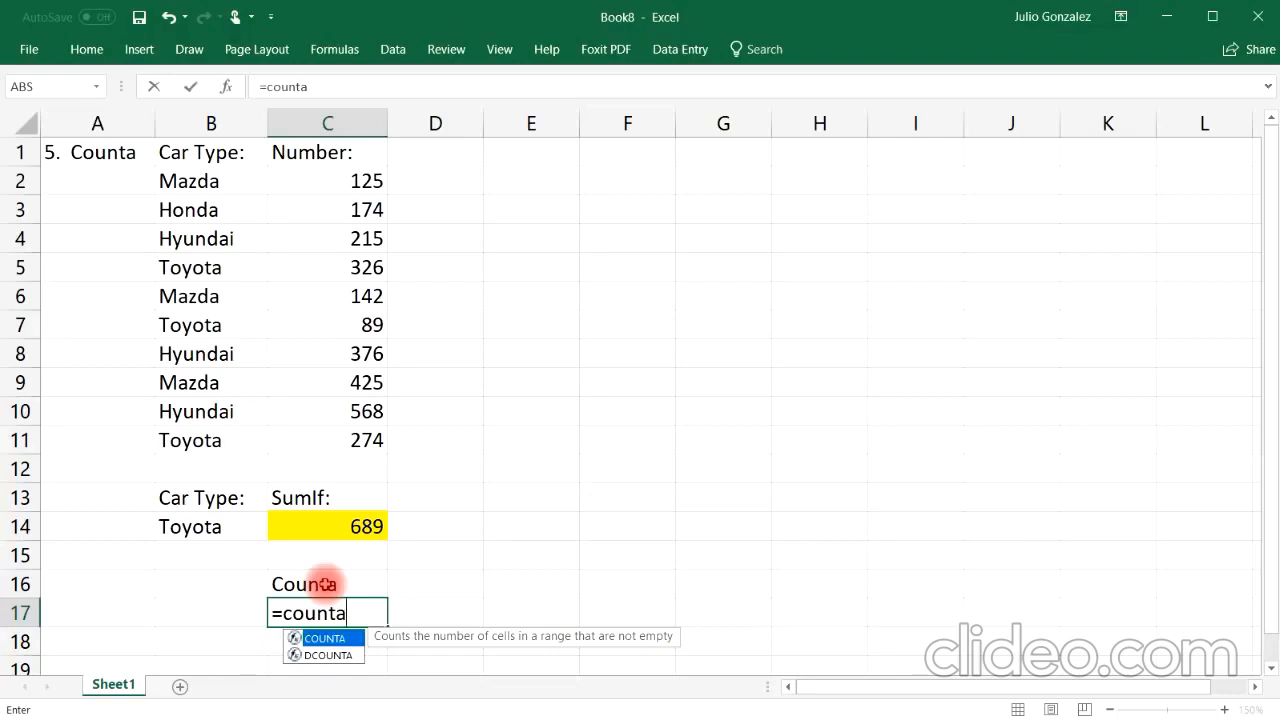
type("(")
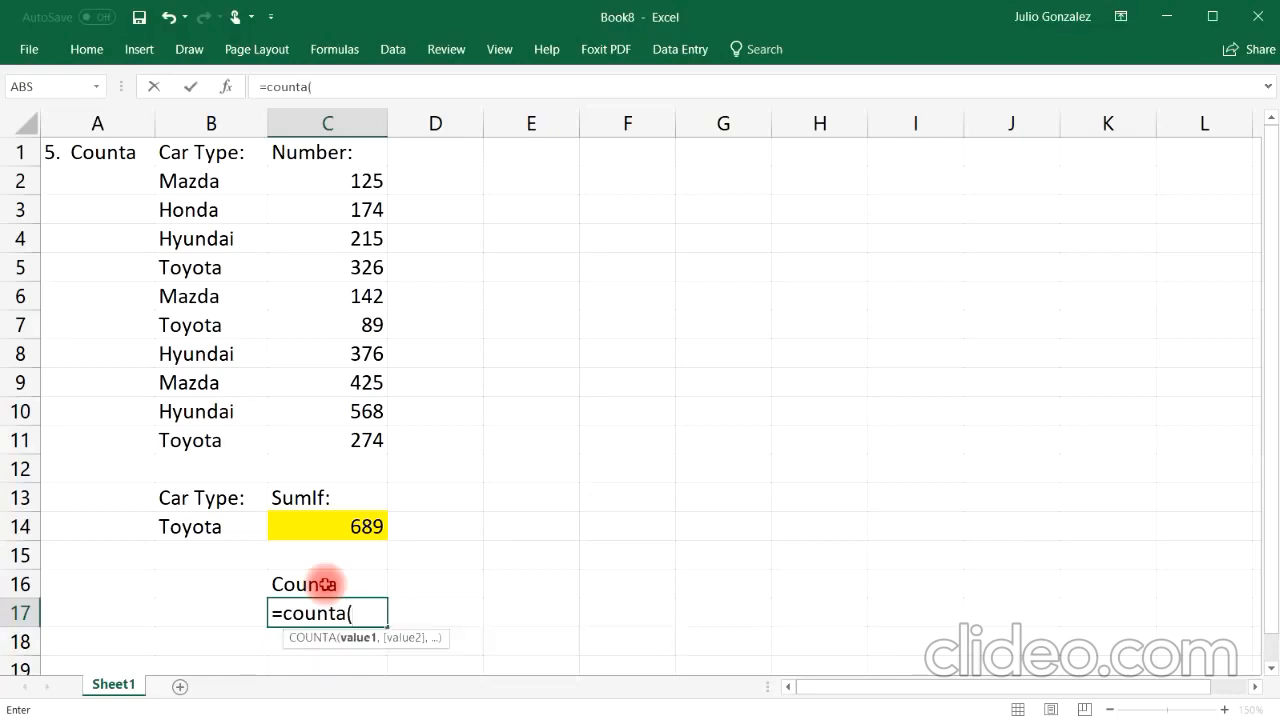
left_click(215, 182)
left_click_drag(213, 220, 210, 383)
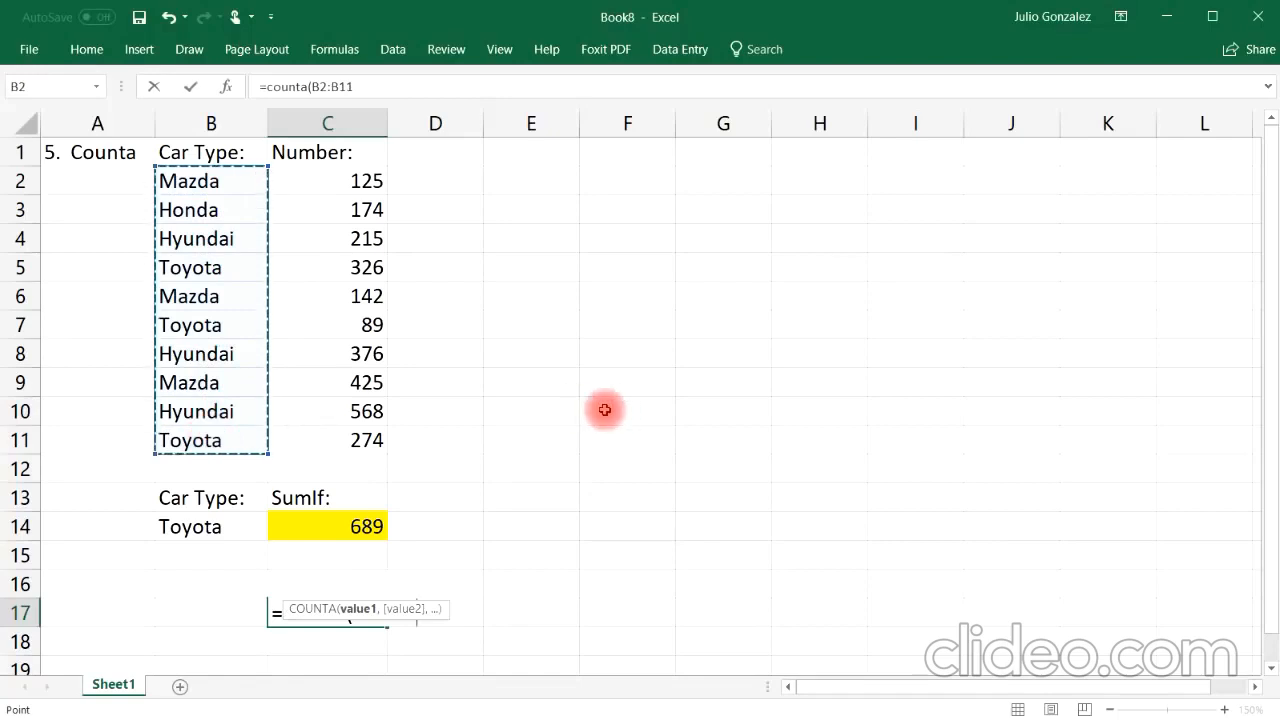
key("Return")
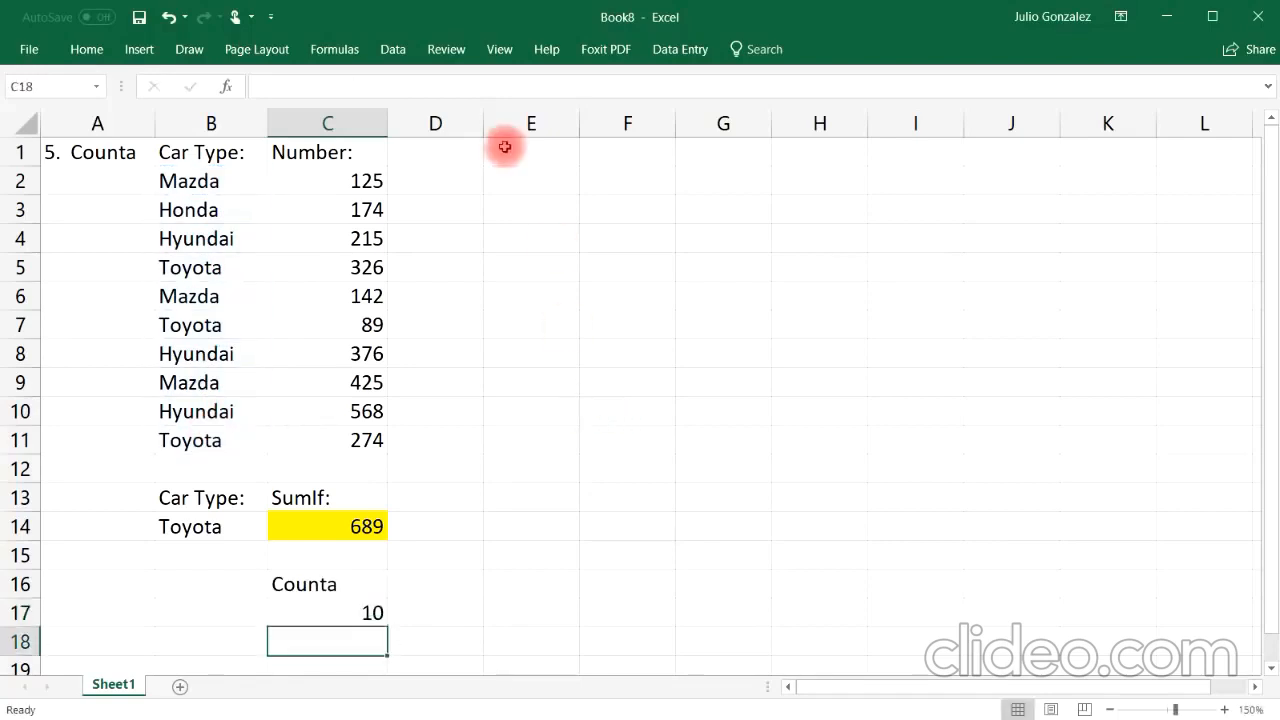
Step: Enter Mazda in E2 and 25 in E3 as sample data
left_click(520, 179)
type("M")
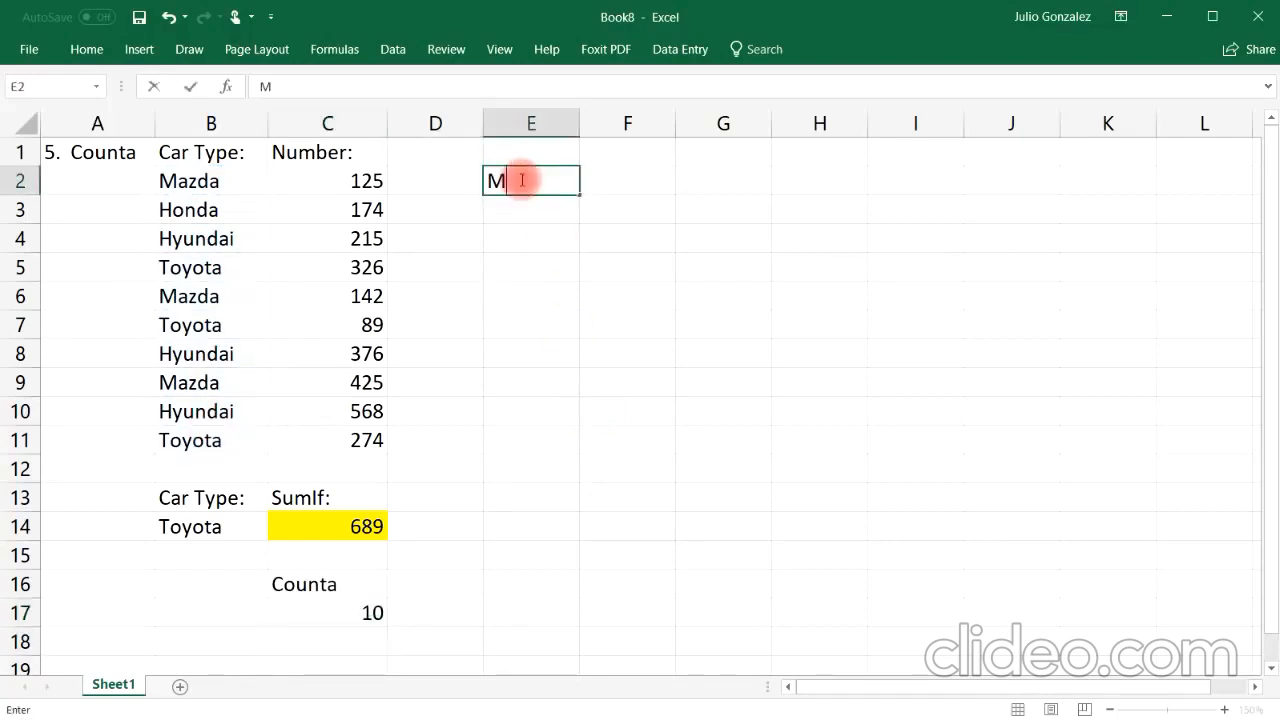
type("azda")
key("Return")
type("25")
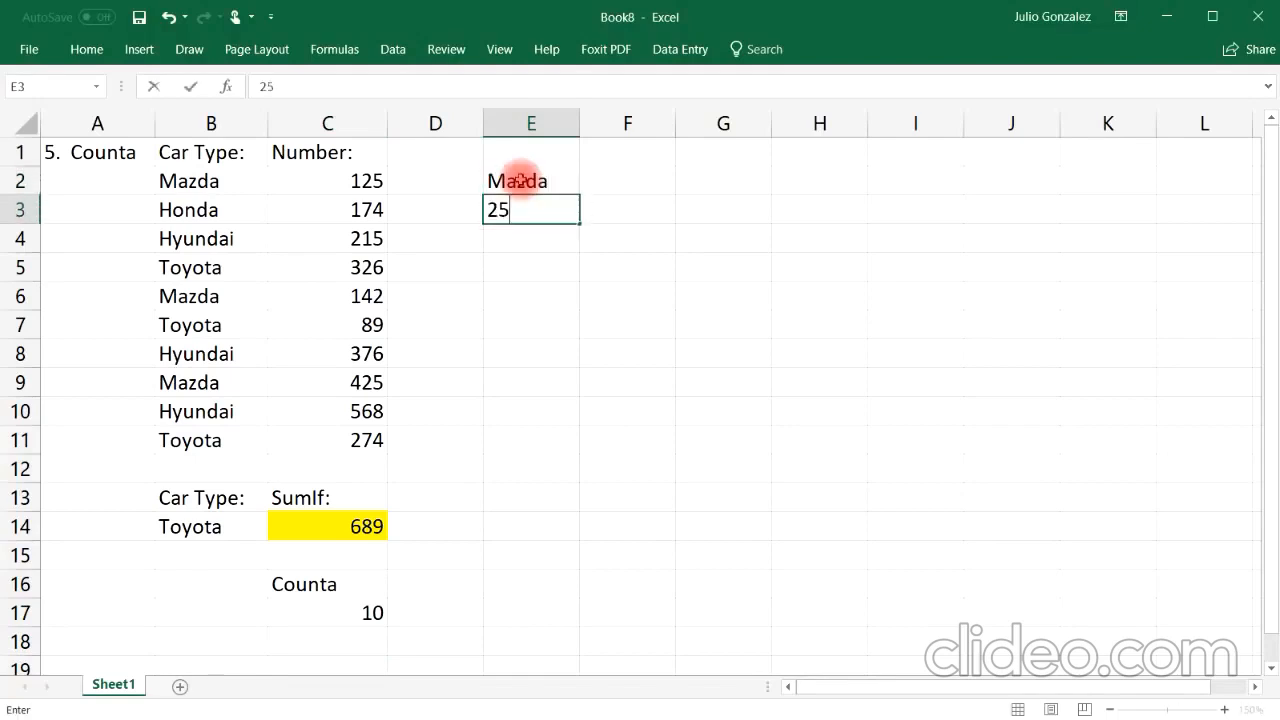
key("Return")
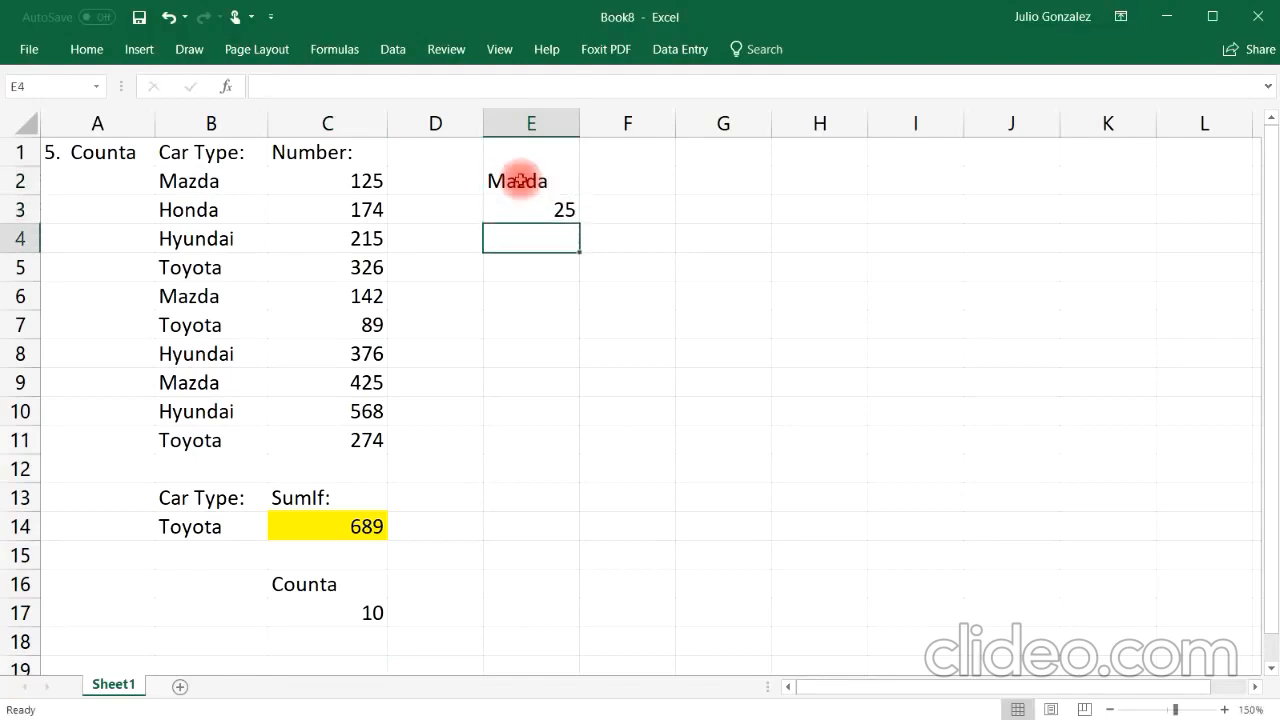
Step: Fill E4 to E7 with Toyota, 37, a first name, and a name followed by -12
type("Toyota")
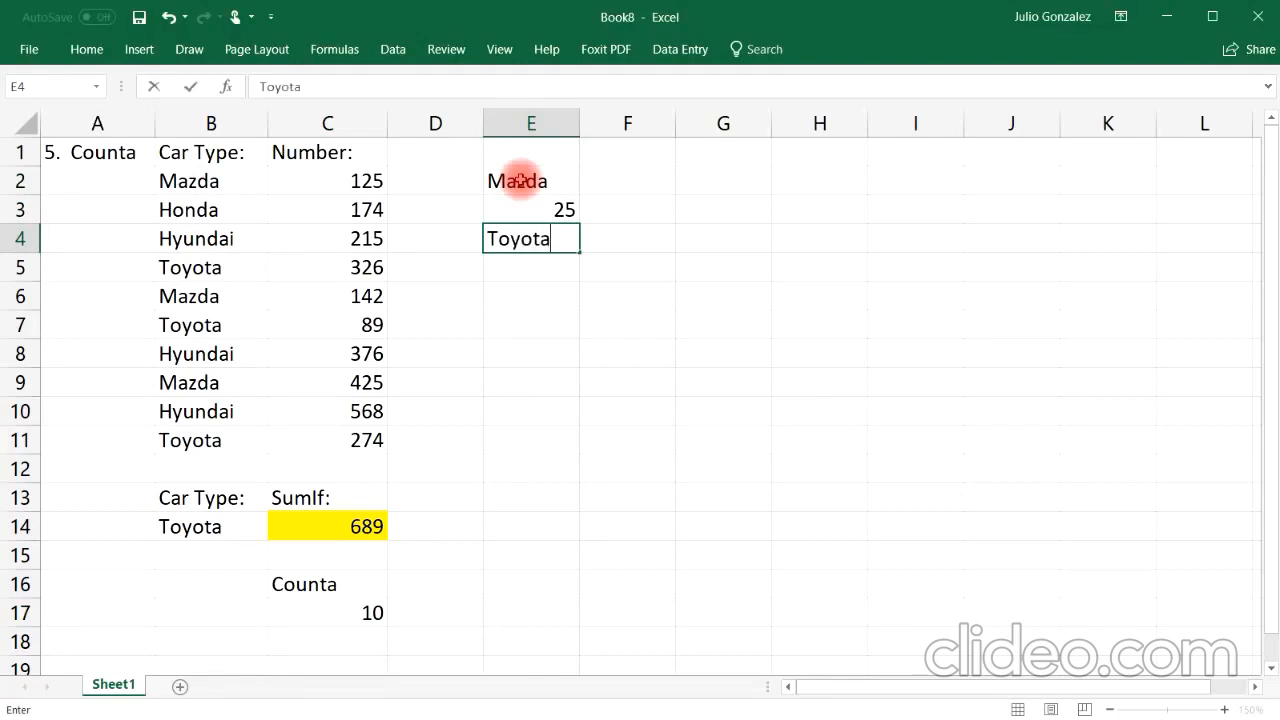
key("Return")
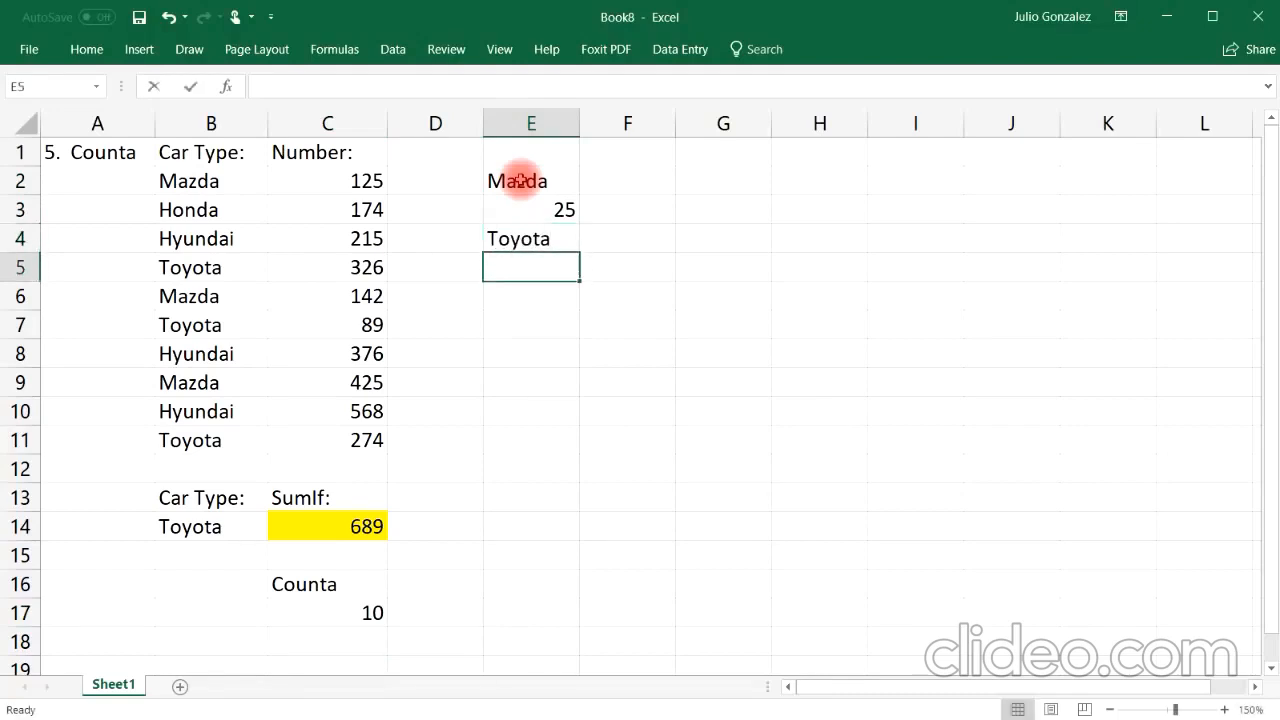
type("37")
key("Return")
type("J")
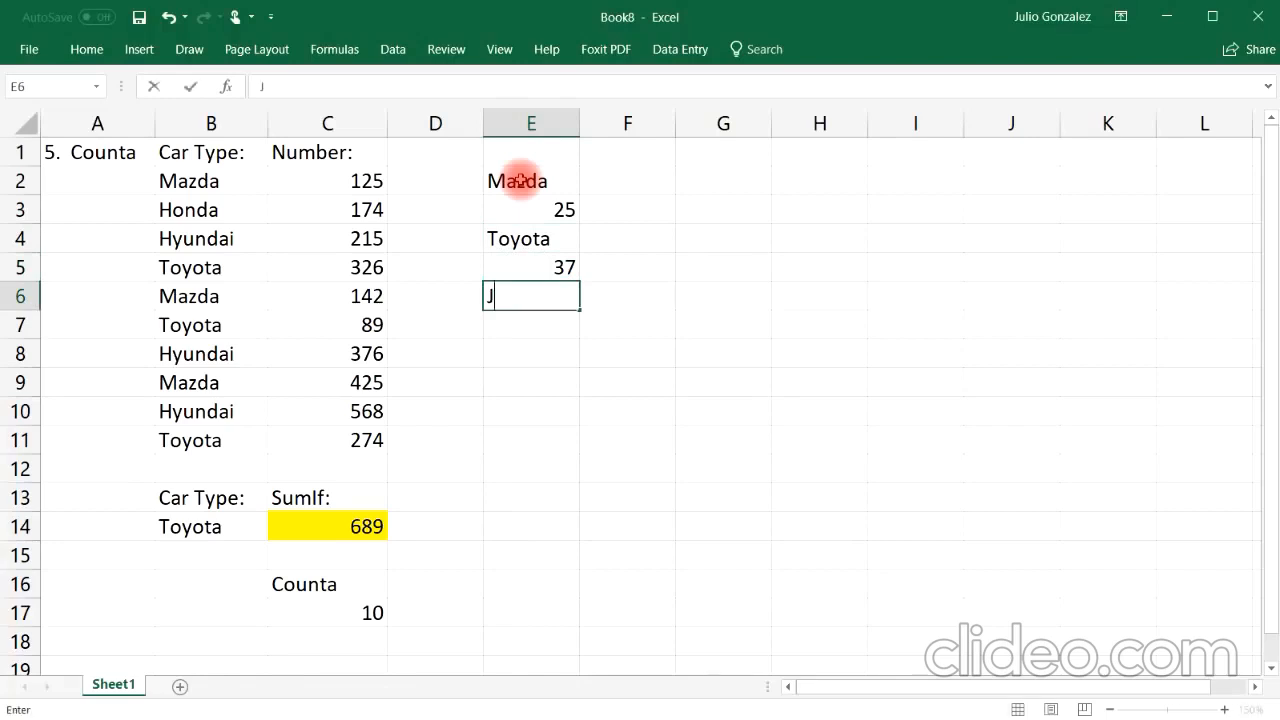
type("im")
key("Return")
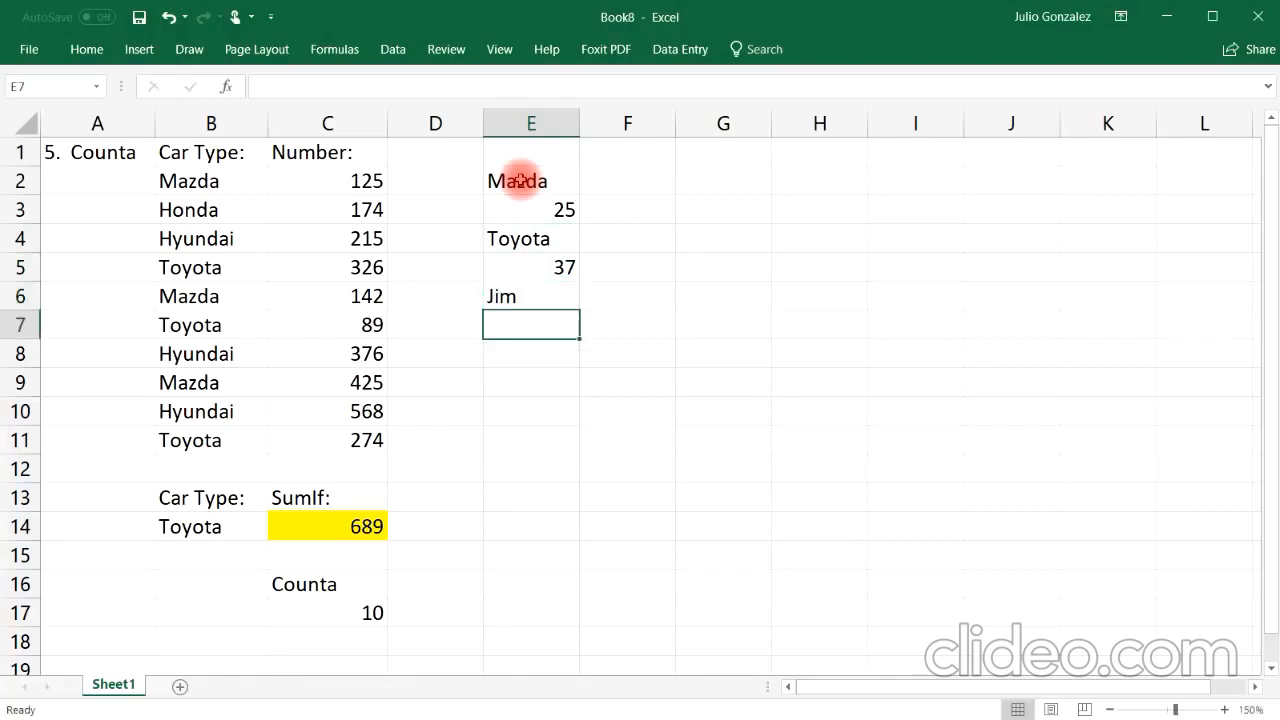
type("Karla-12")
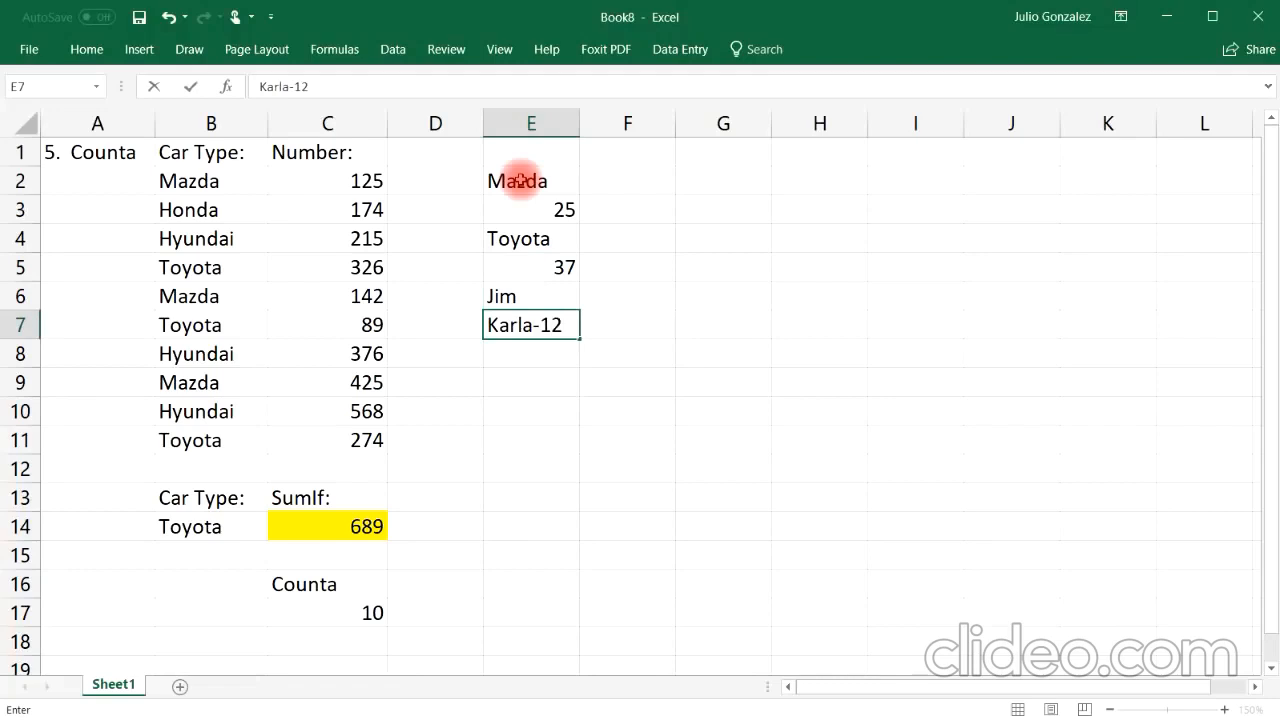
key("Return")
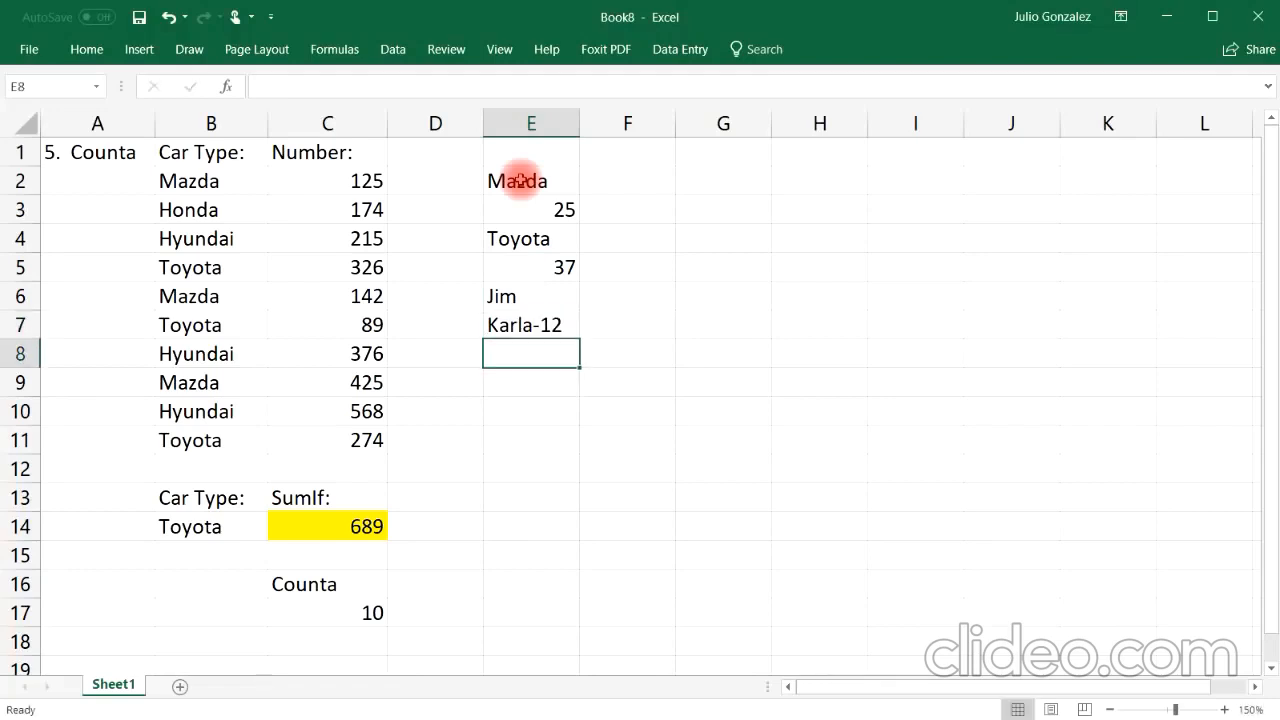
Step: Enter =COUNT(E2:E7) in E9 to count the numeric sample entries
left_click_drag(536, 182, 538, 330)
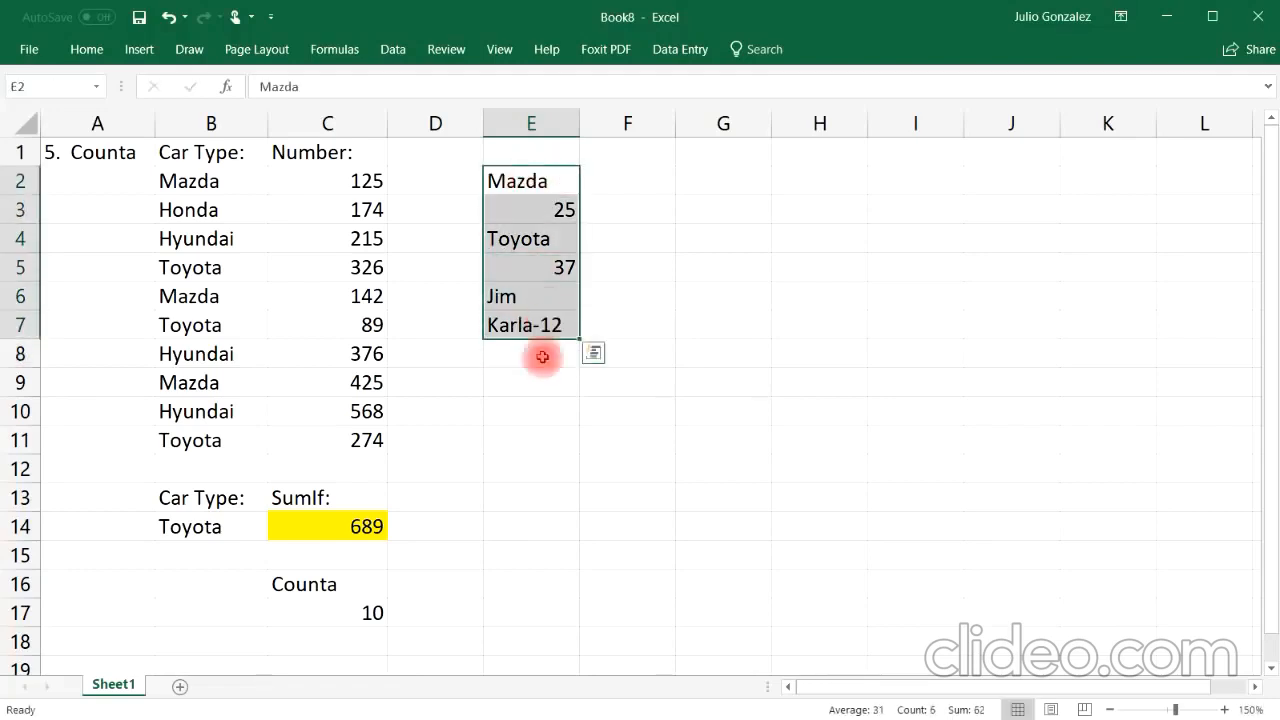
left_click(533, 381)
type("=c")
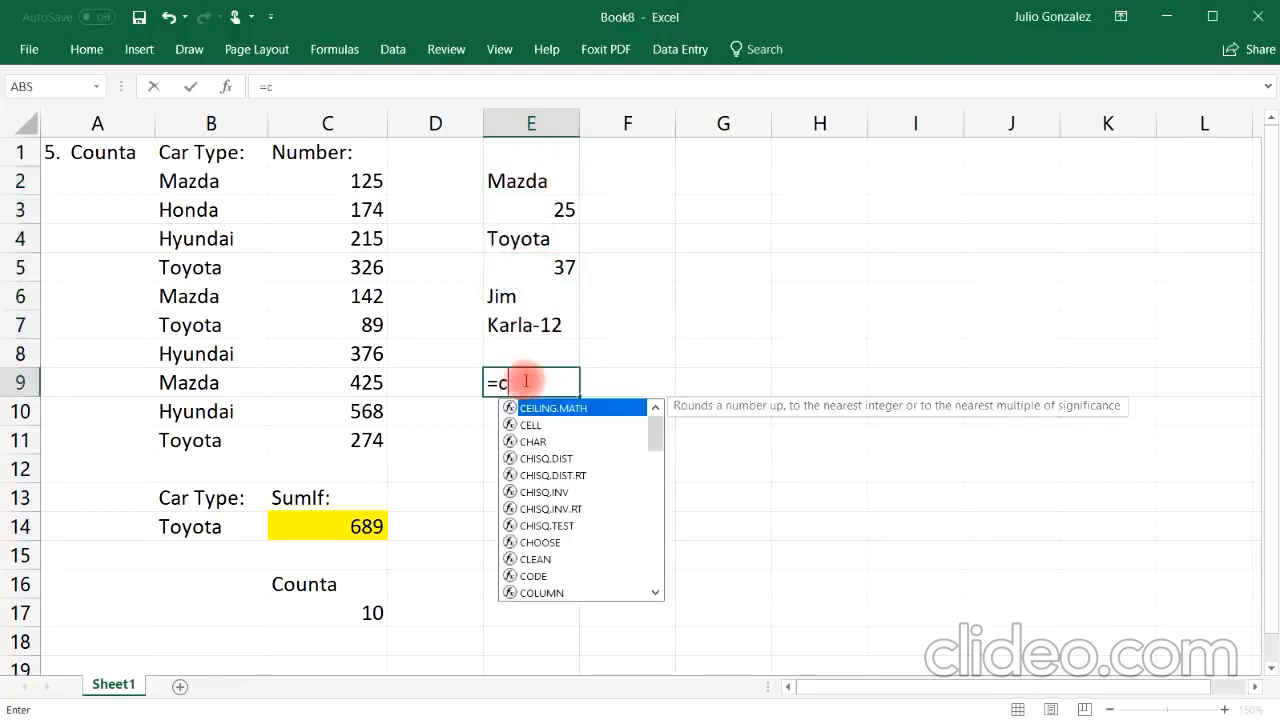
type("ount(")
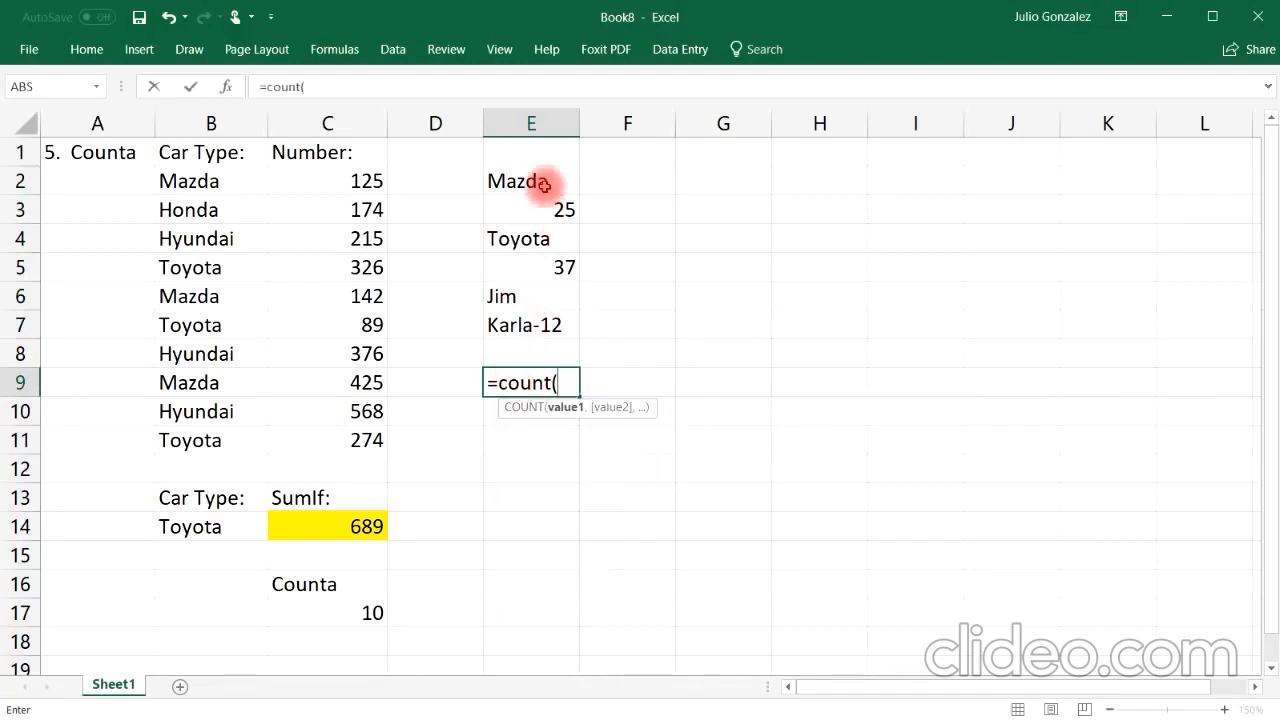
left_click_drag(563, 180, 560, 325)
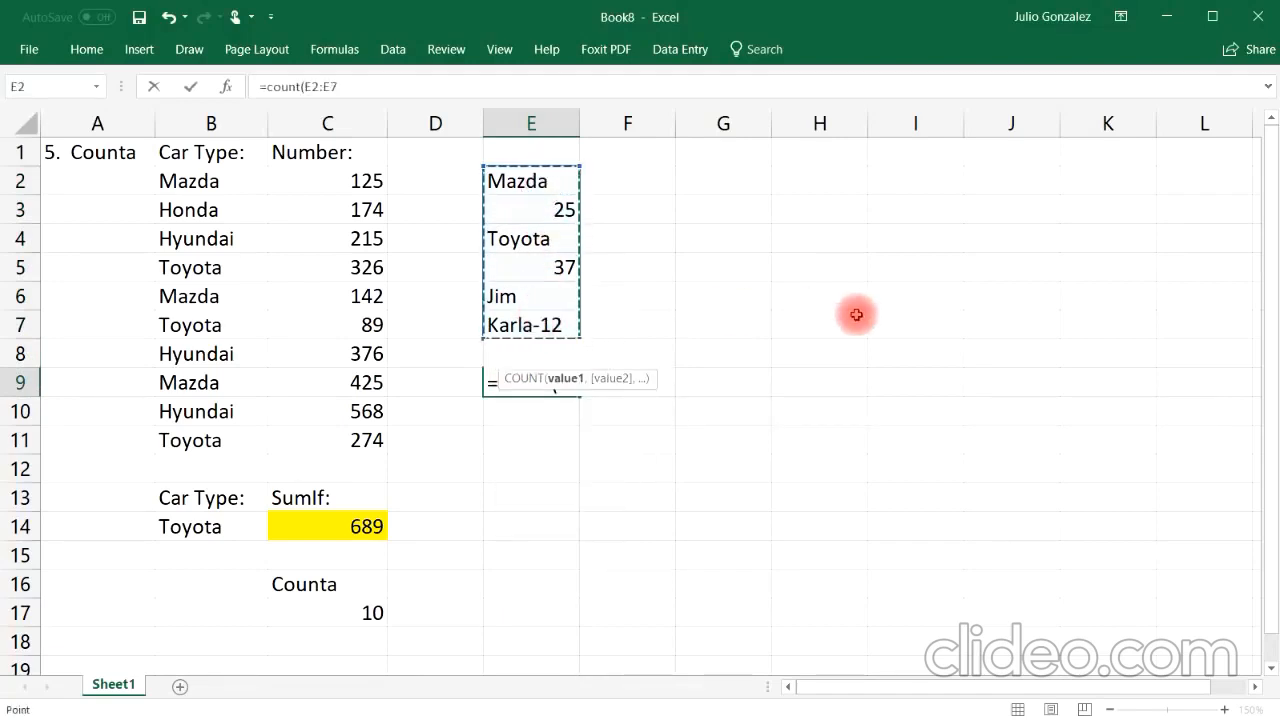
type(")")
key("Return")
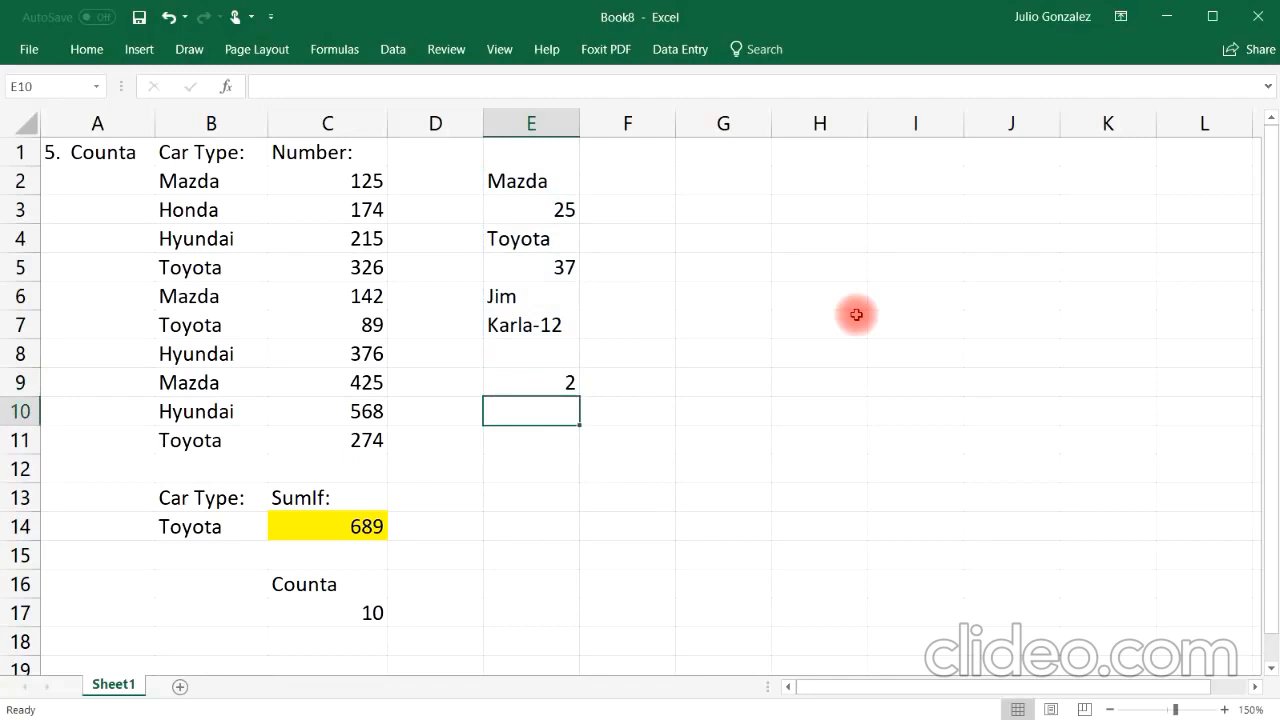
Step: Replace the formula in E9 with =COUNTA(E2:E7) to count all non-empty sample entries
left_click(567, 204)
left_click(562, 265)
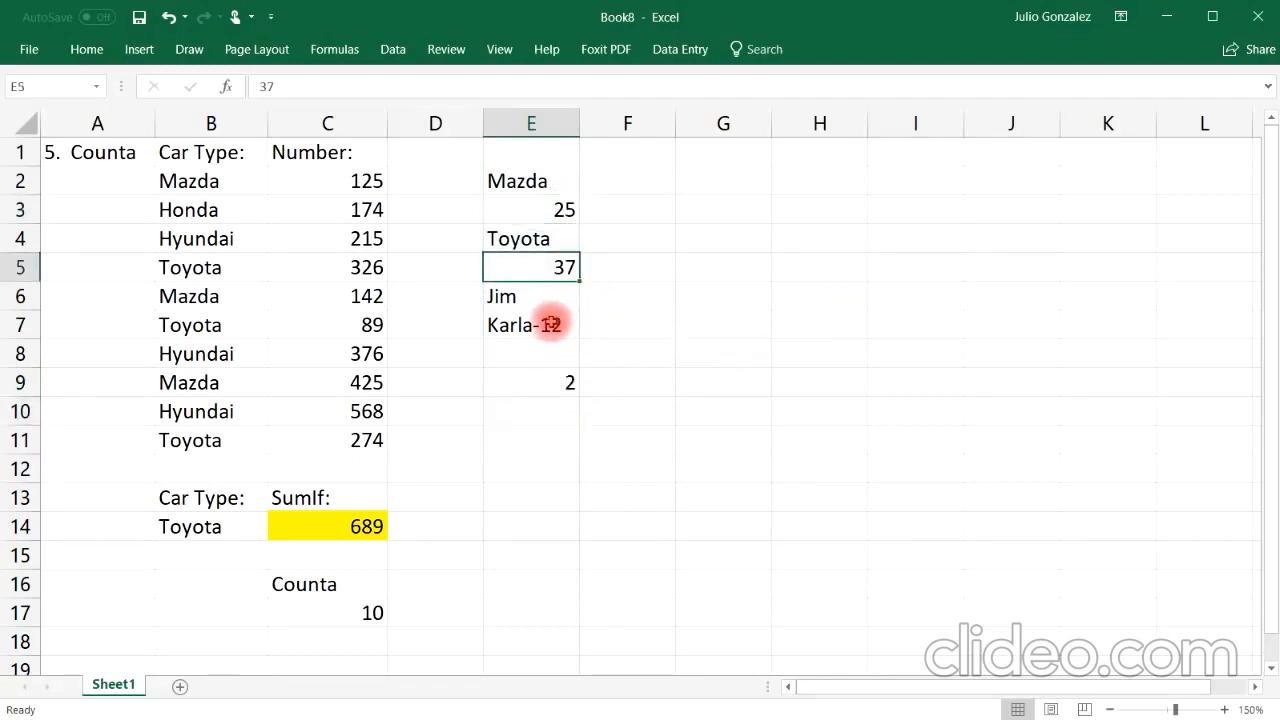
left_click(551, 324)
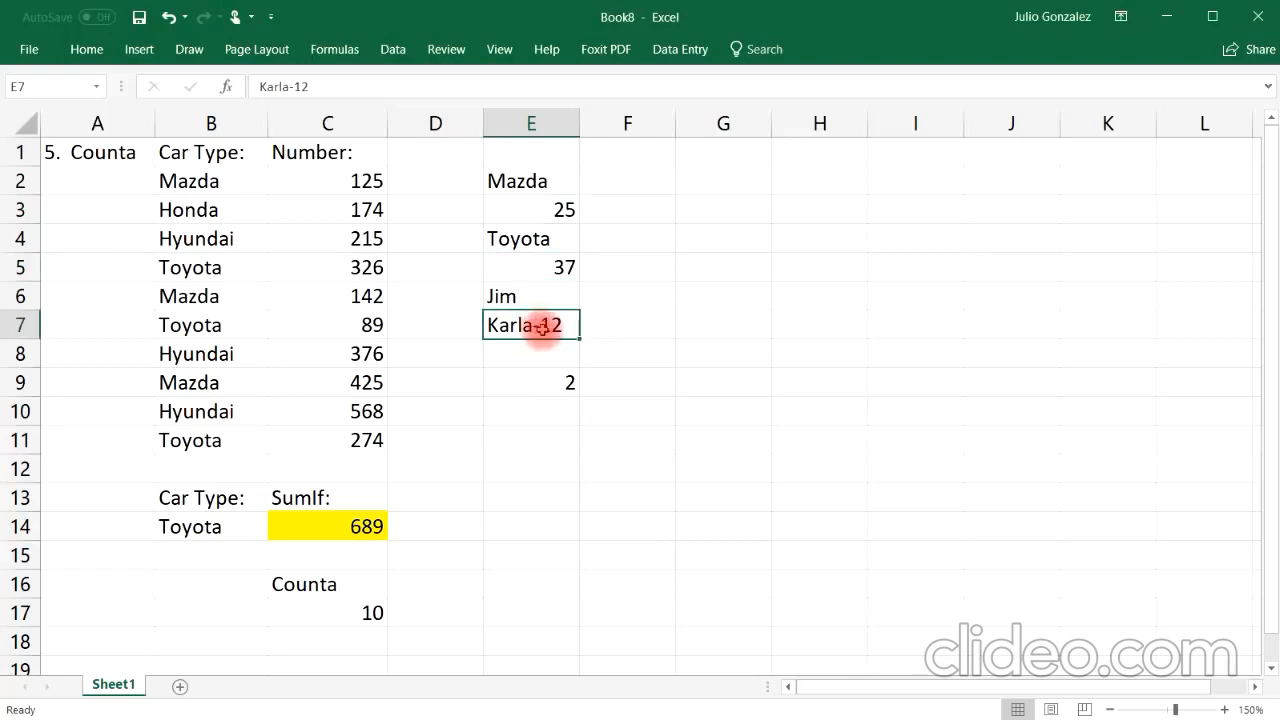
left_click(550, 387)
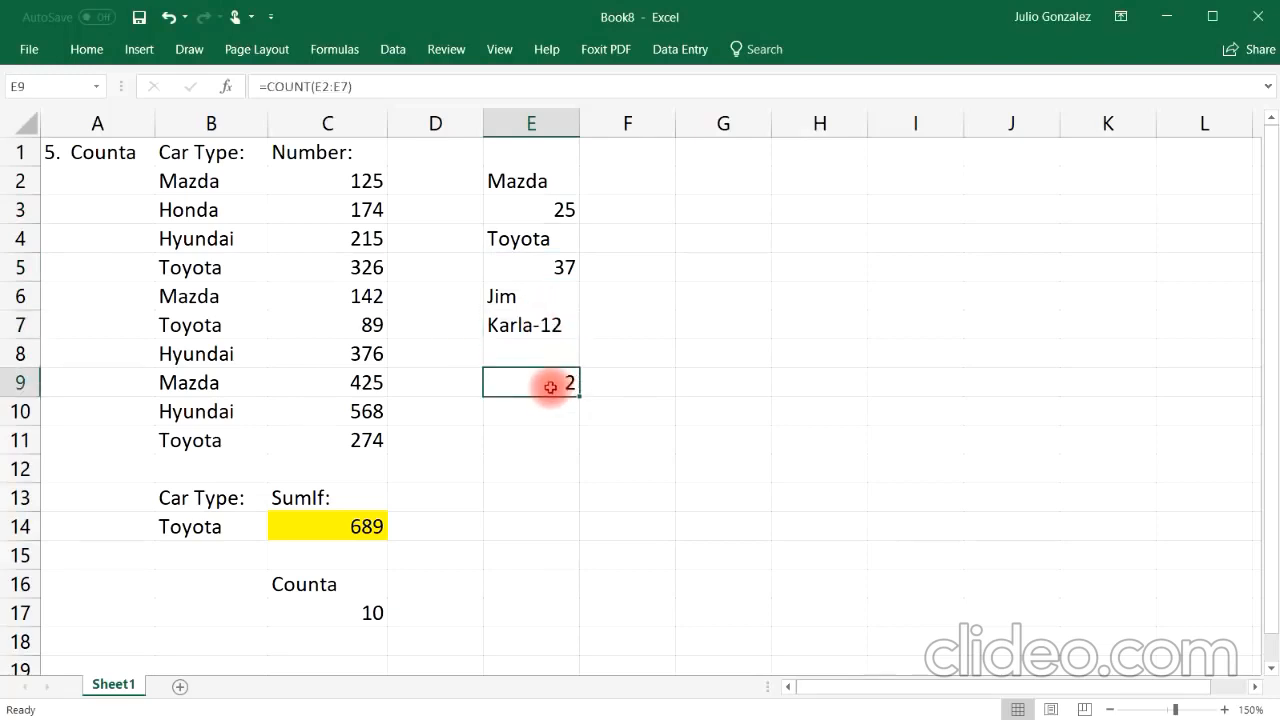
type("=cou")
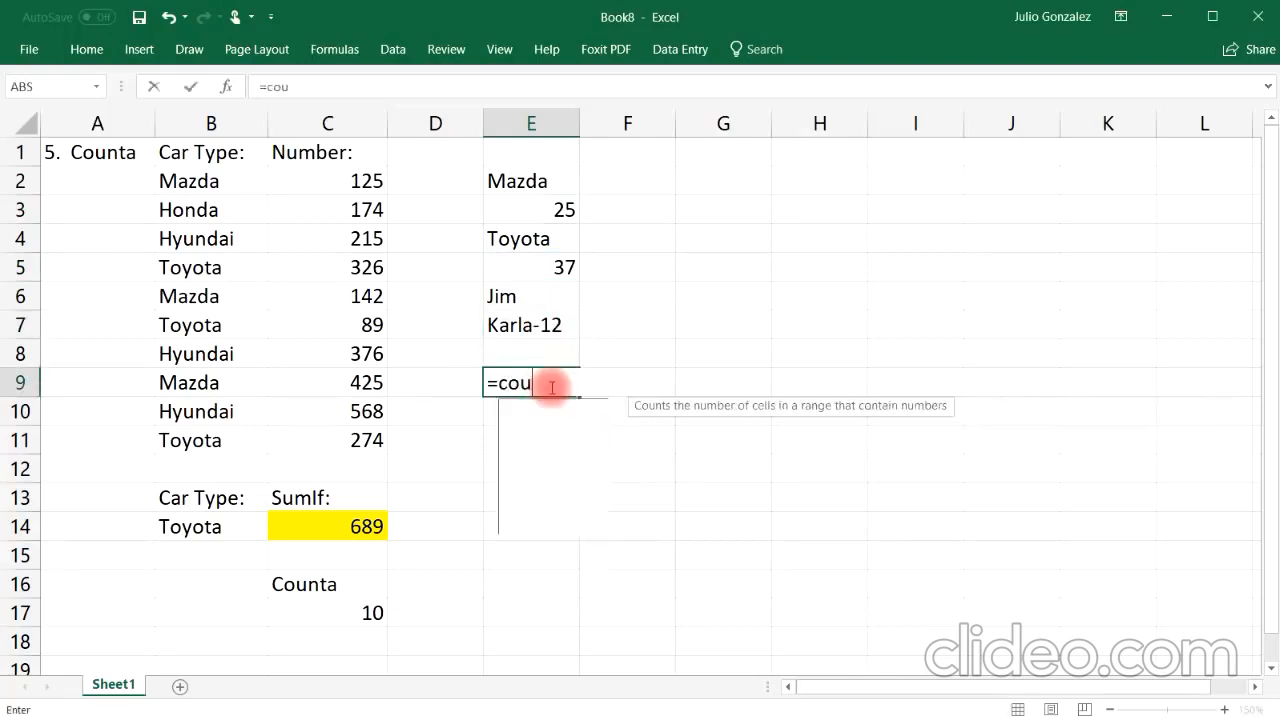
type("nta(")
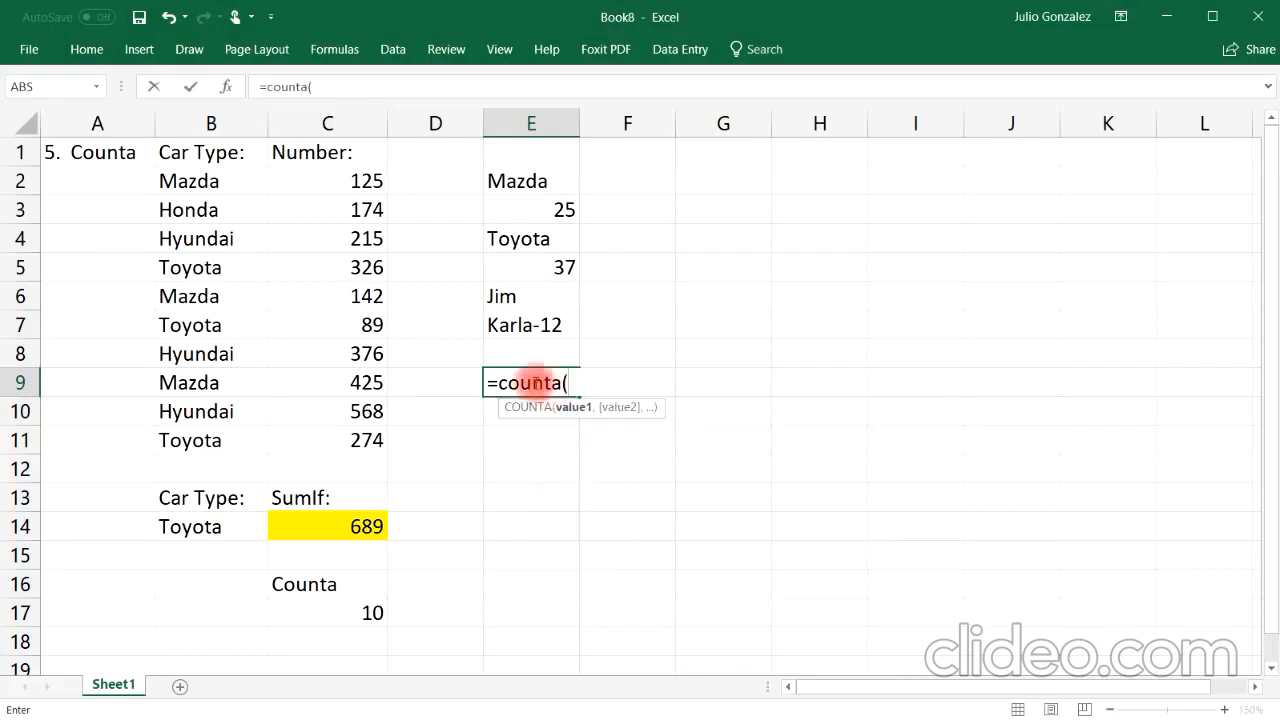
left_click_drag(530, 180, 555, 325)
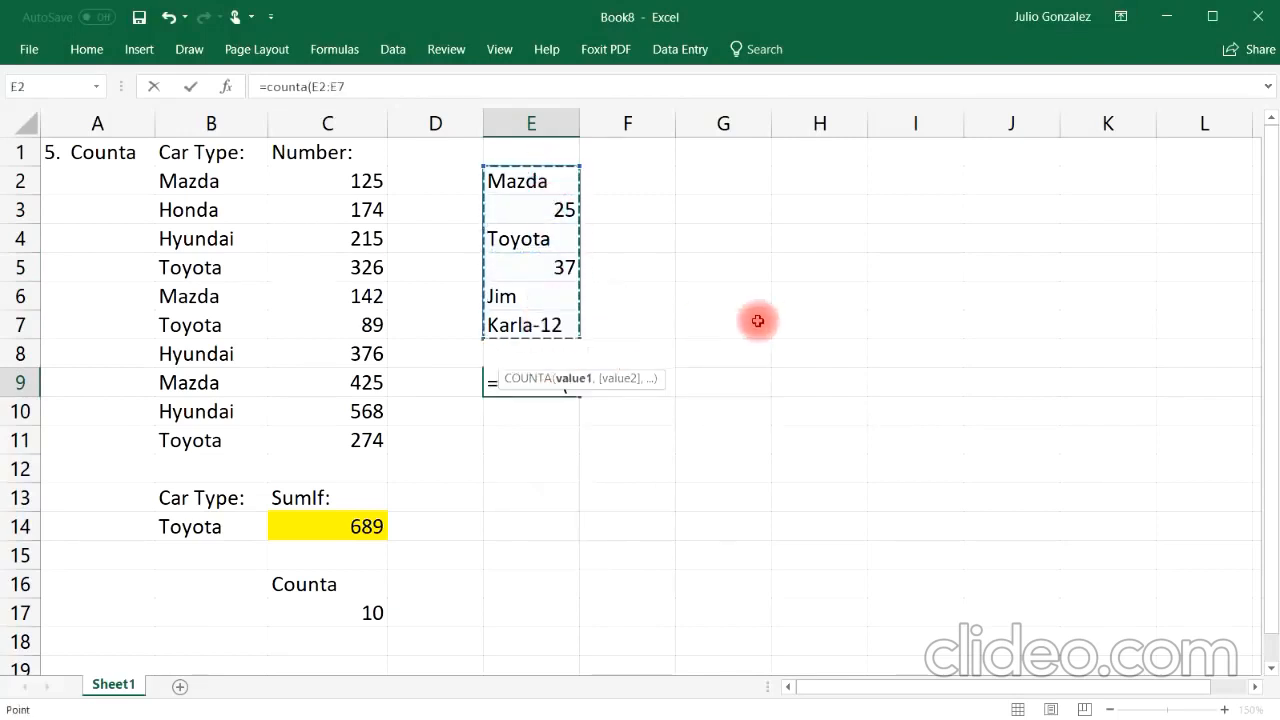
type(")")
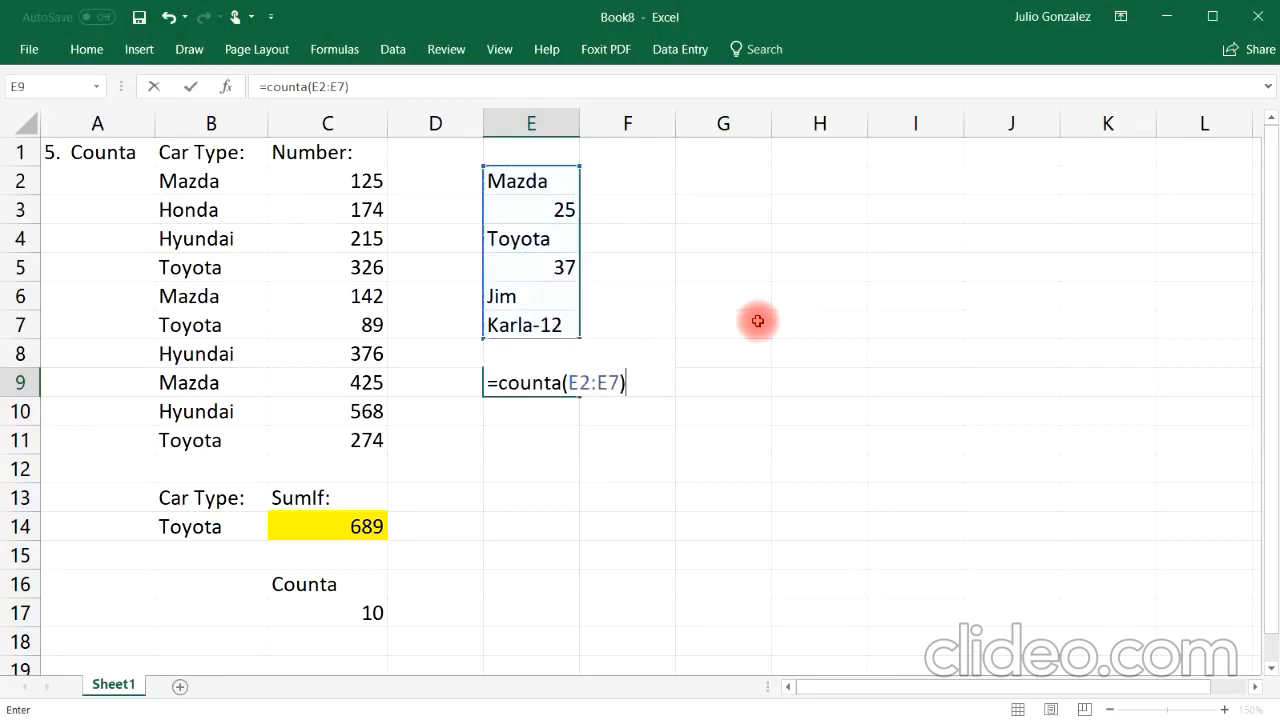
key("Return")
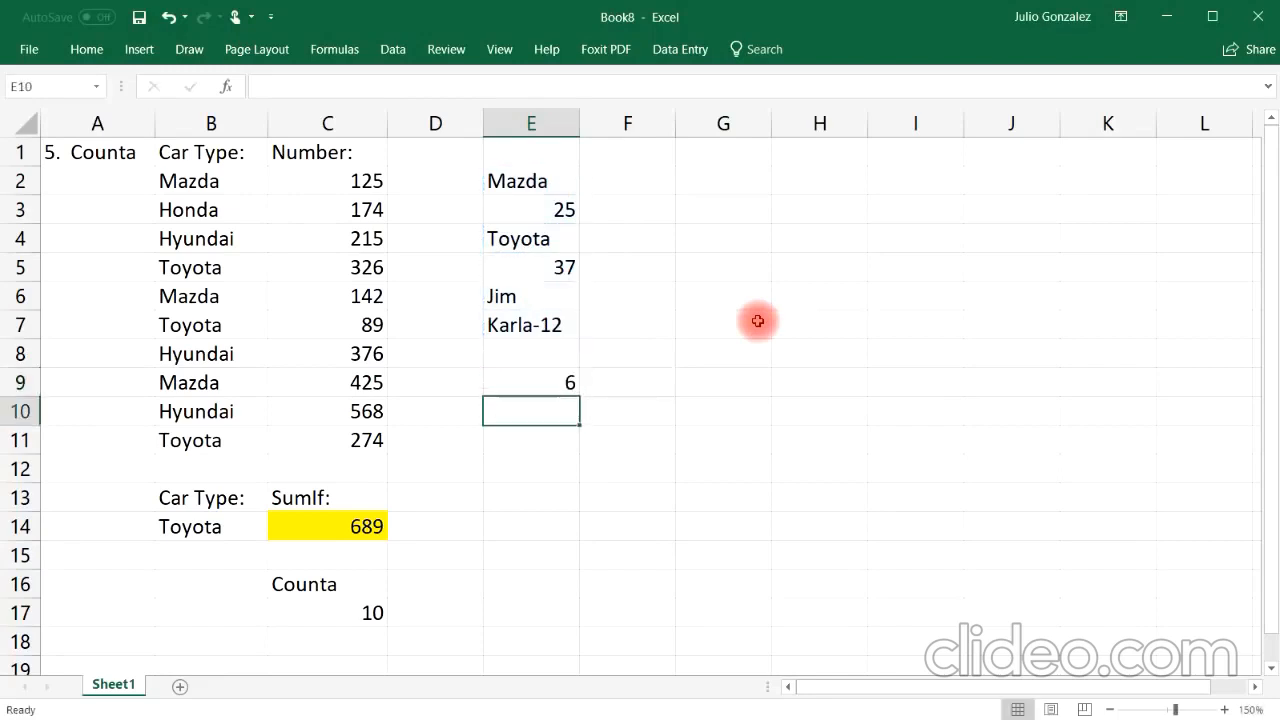
Step: Inspect each sample entry in E2 to E7 and the formula in E9
left_click(550, 183)
left_click(552, 212)
left_click(558, 240)
left_click(562, 268)
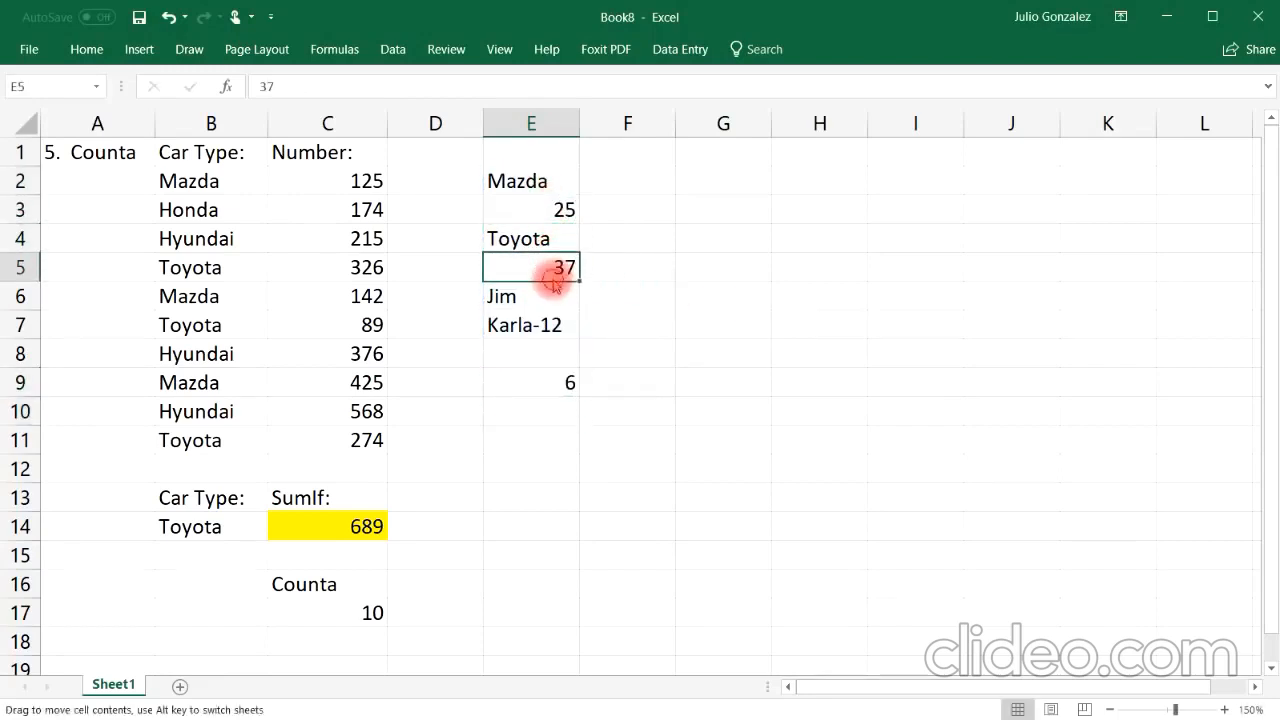
left_click(550, 300)
left_click(550, 326)
left_click(528, 380)
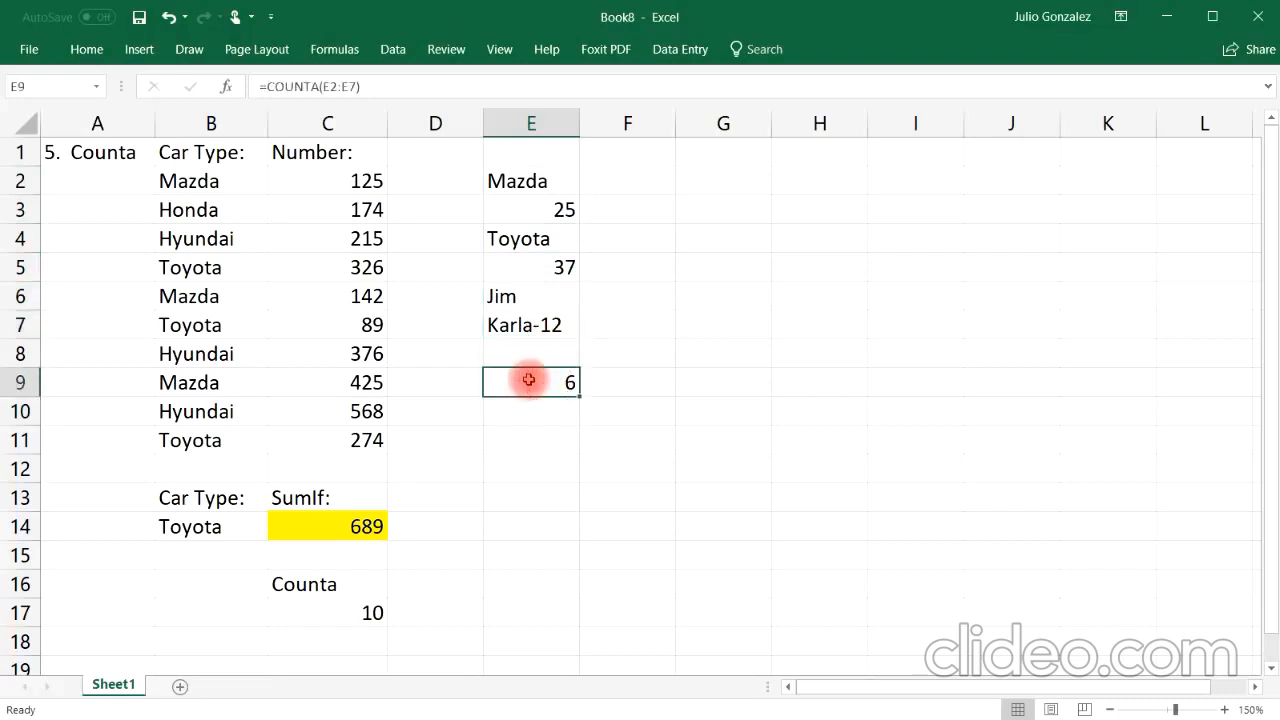
Step: Change E9's formula to =COUNTA(E1:E8), widening the range to include the blank cells
type("=counta(")
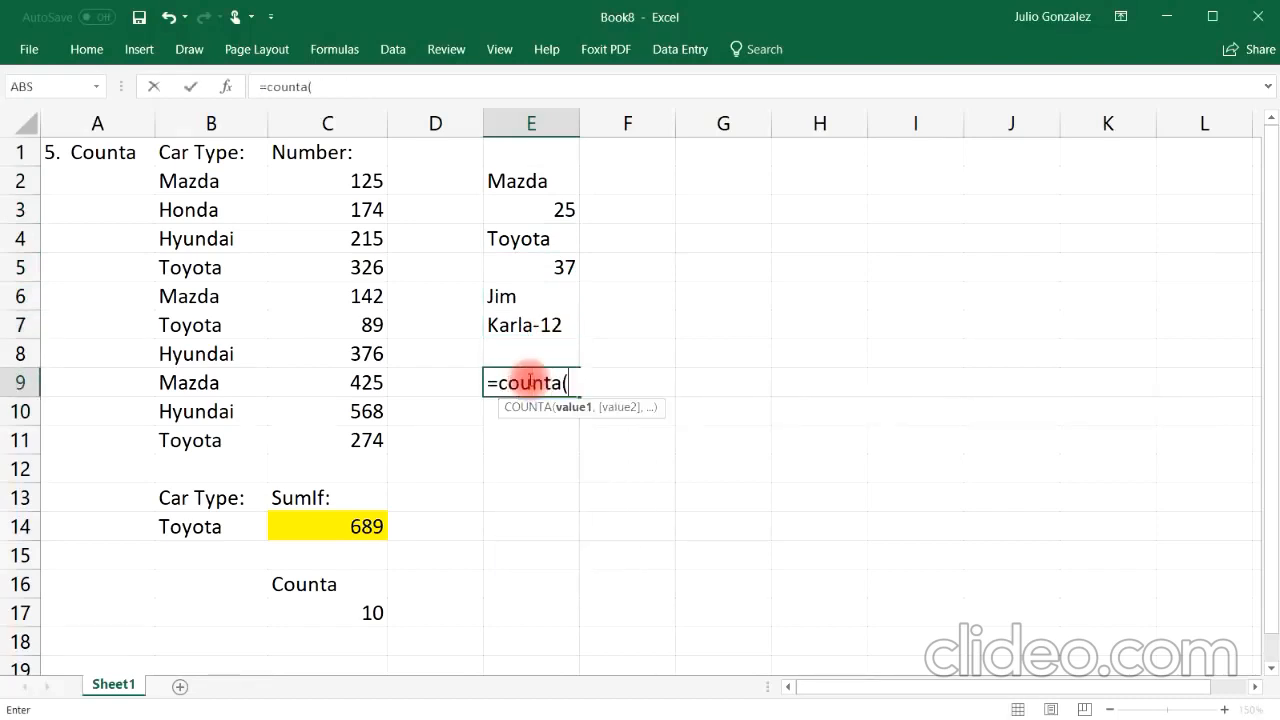
left_click_drag(542, 152, 580, 345)
type(")")
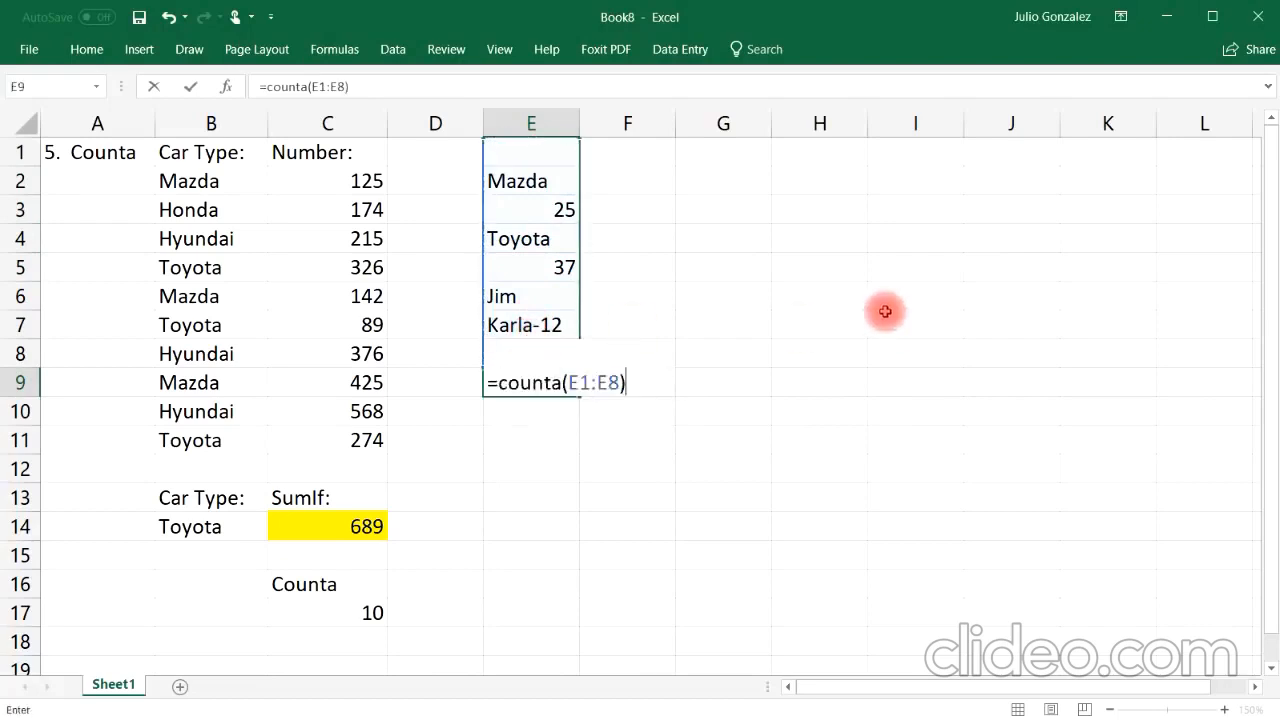
key("Return")
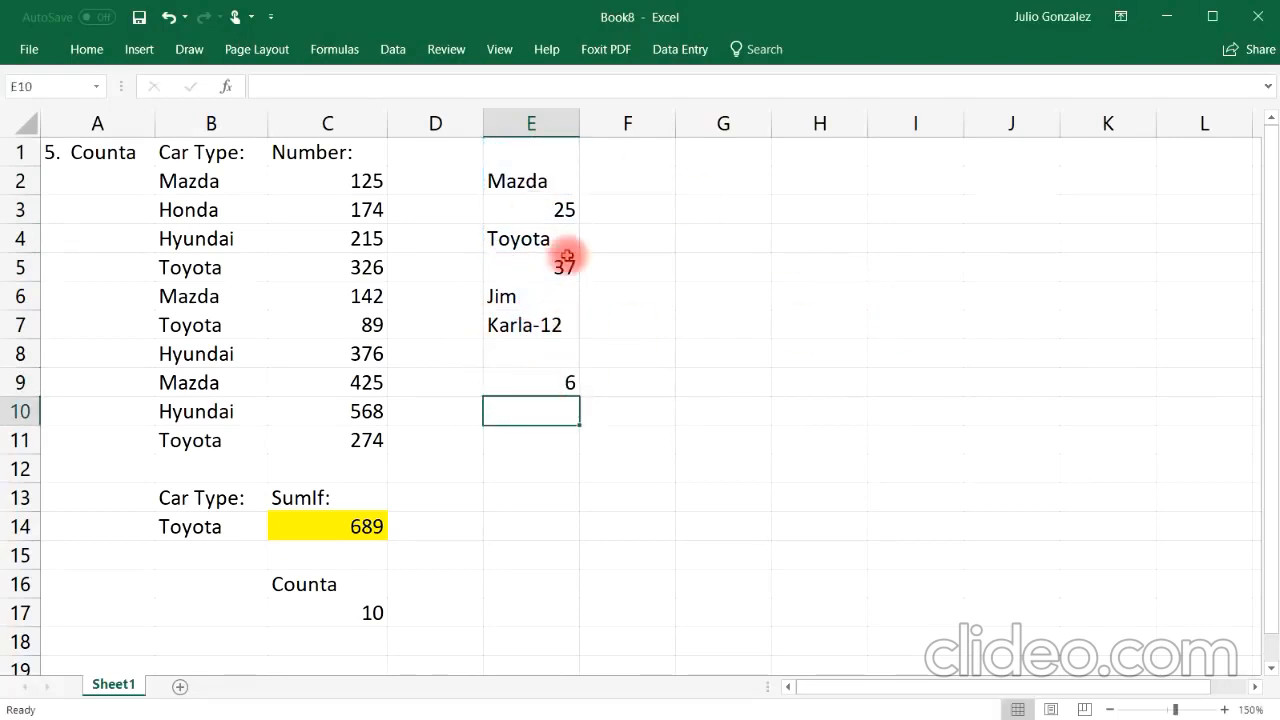
Step: Clear the formula from cell E9
left_click(543, 151)
left_click(538, 358)
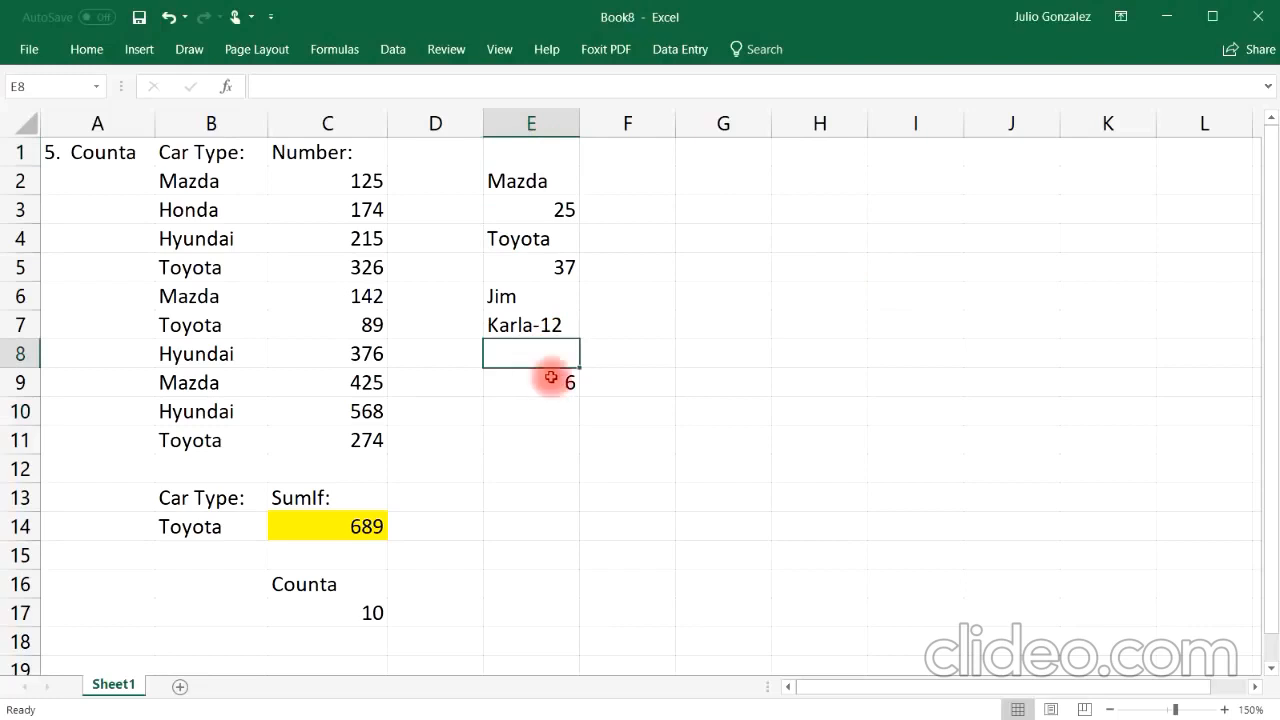
left_click(552, 378)
key("Delete")
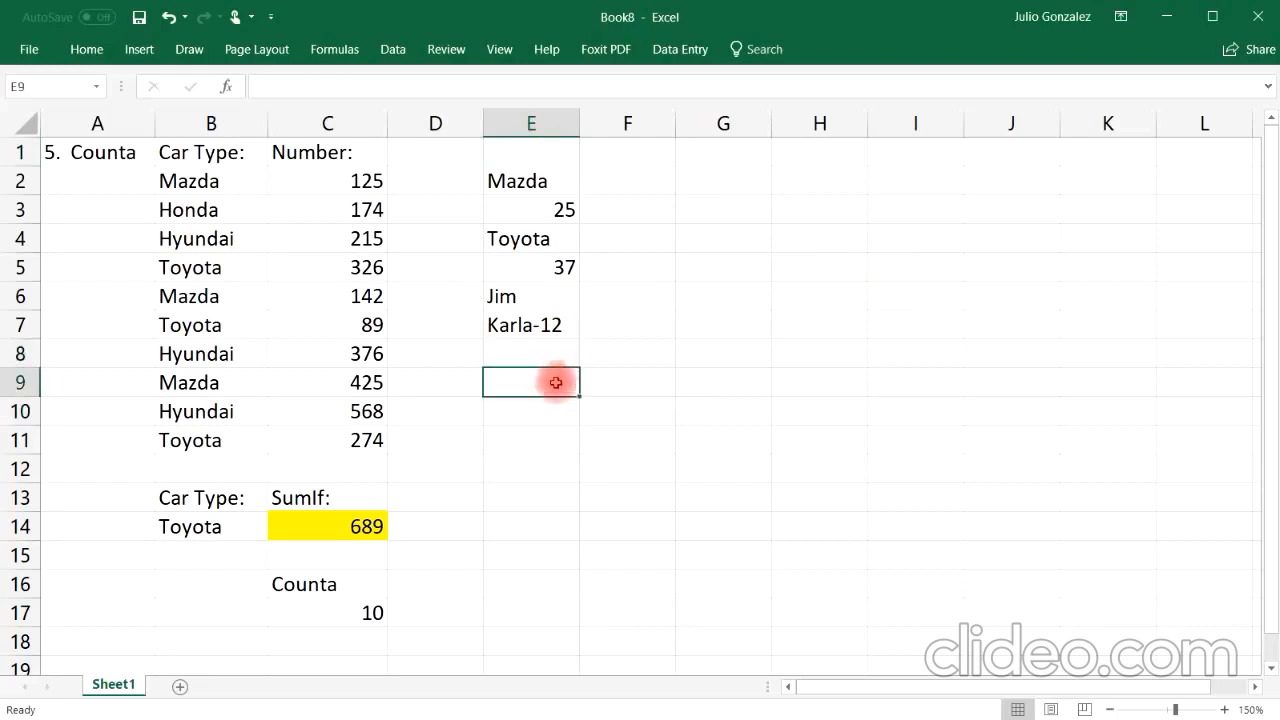
Step: Enter =COUNTBLANK(E1:E9) in E12 to count the empty cells in the sample range
left_click(538, 474)
type("=c")
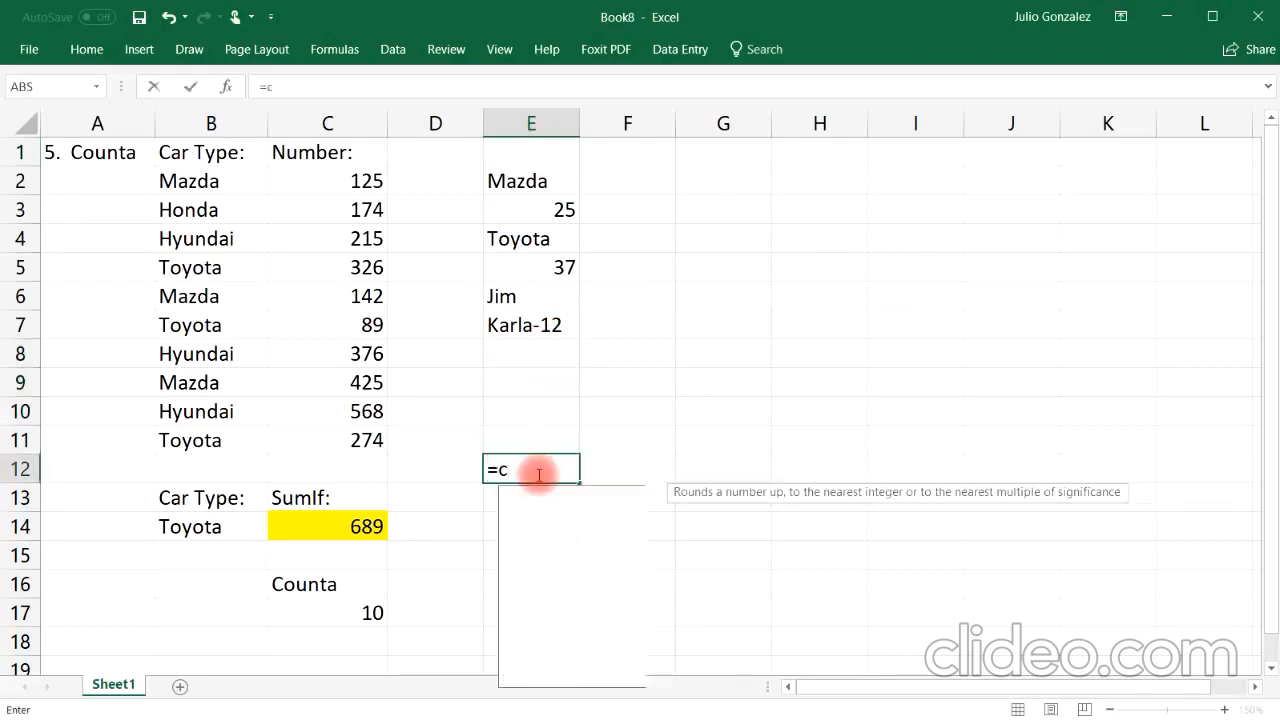
type("ountbla")
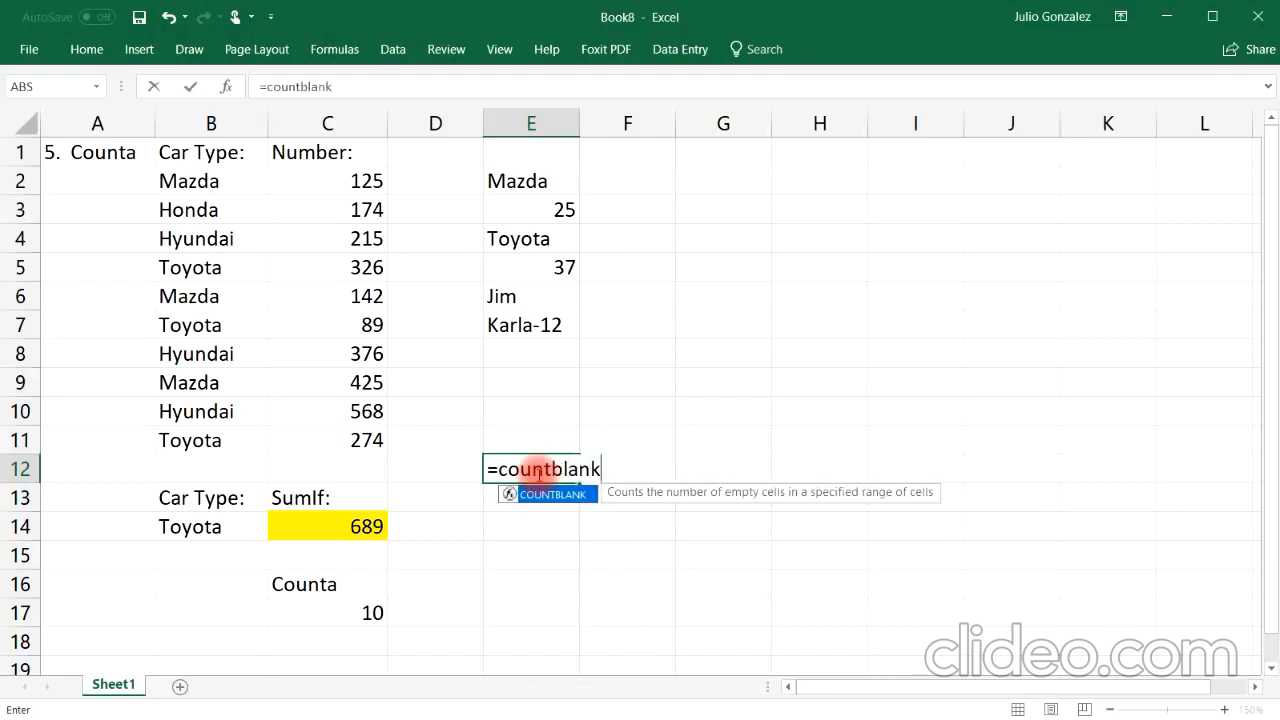
type("nk")
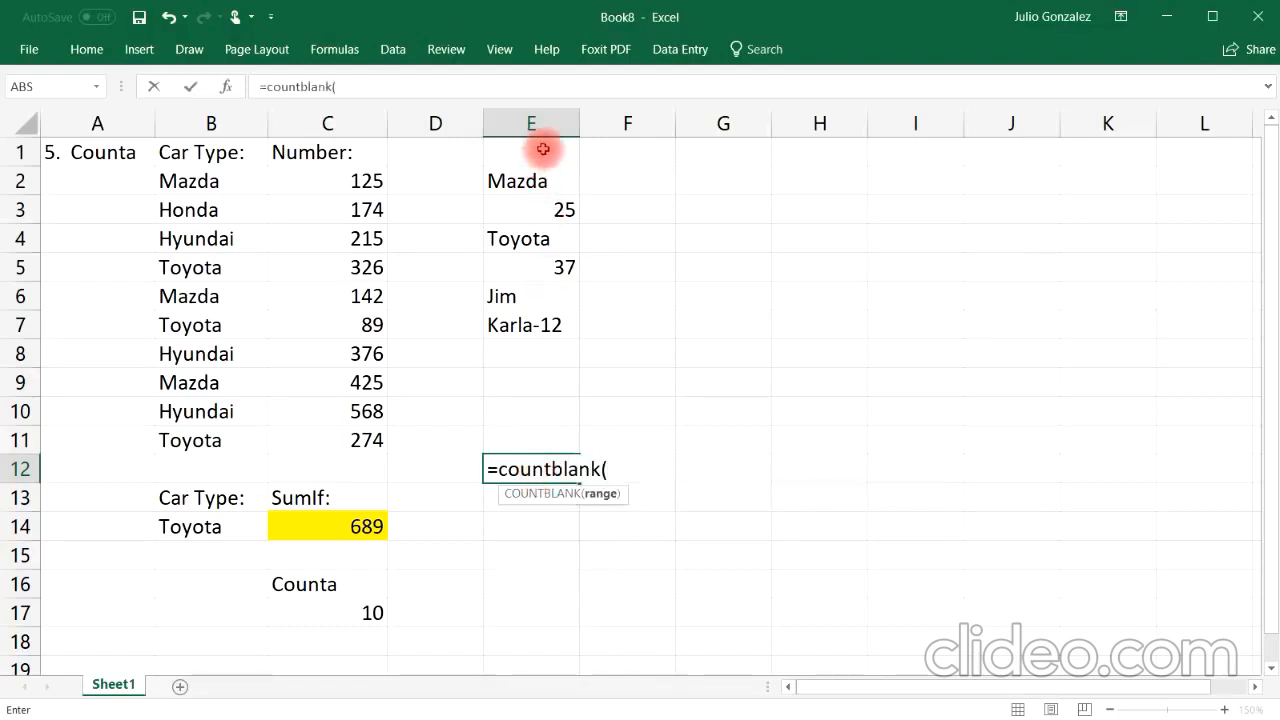
left_click_drag(543, 149, 556, 380)
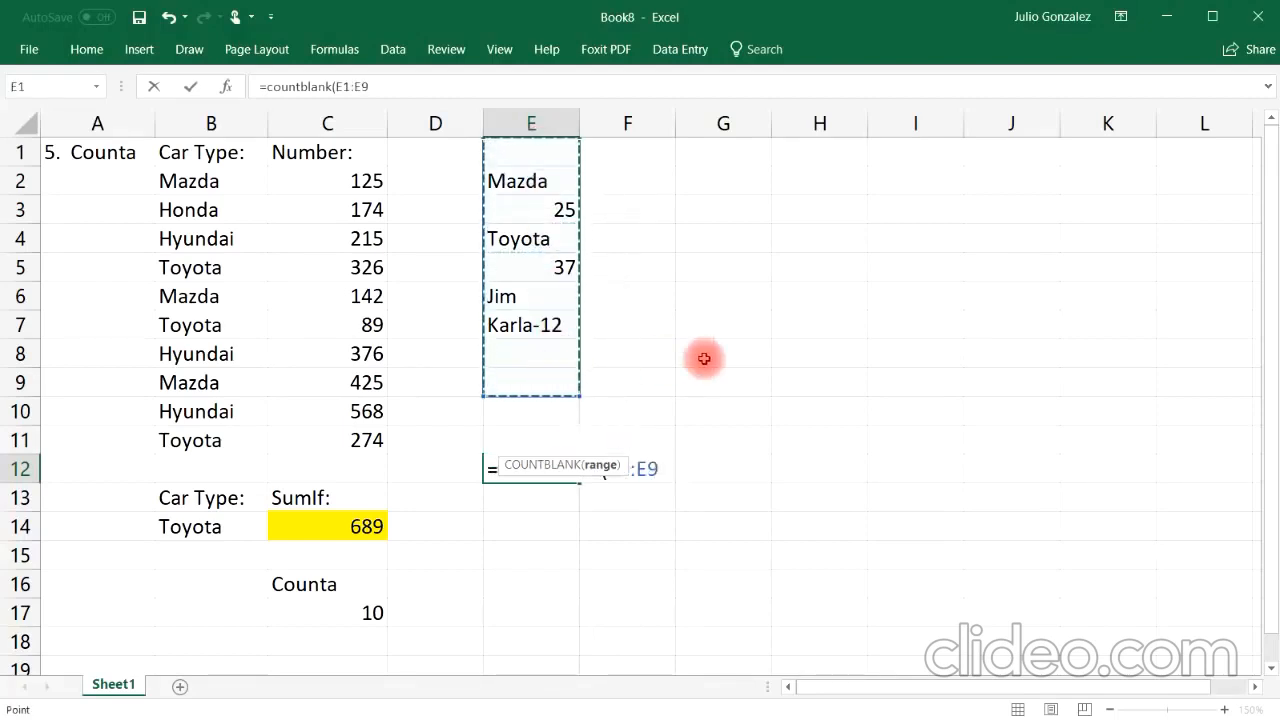
key("Return")
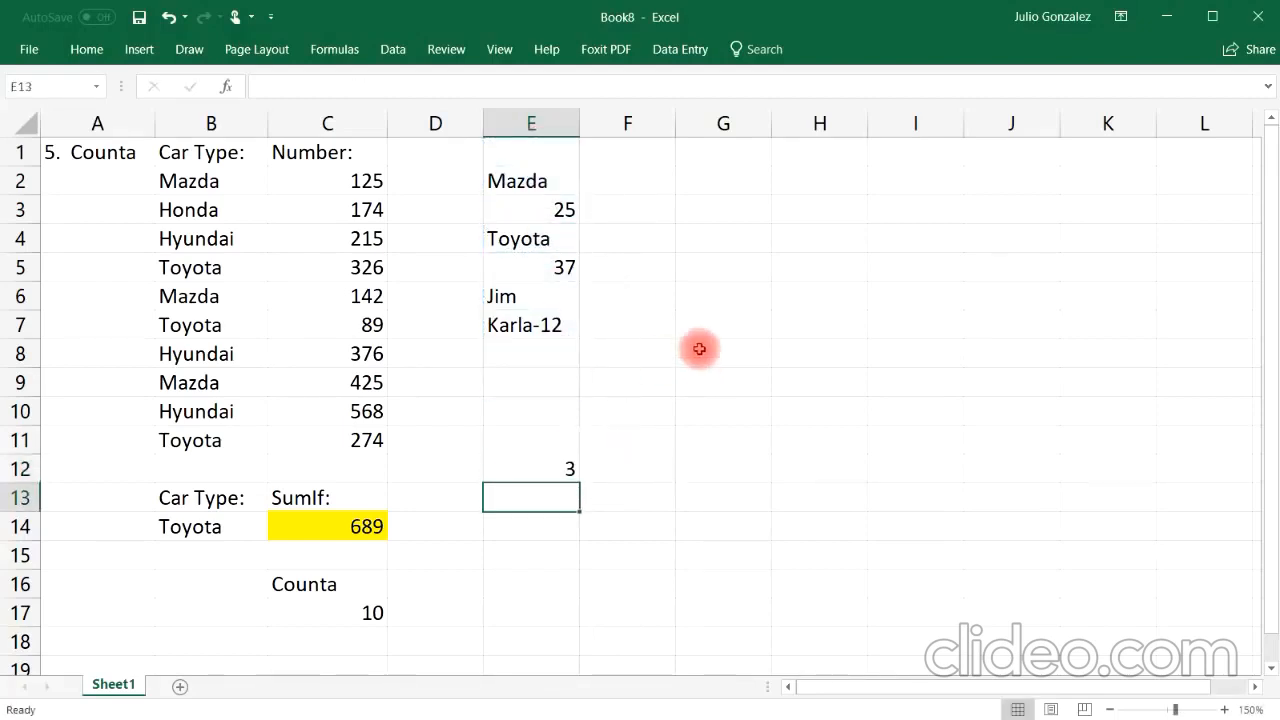
left_click(532, 354)
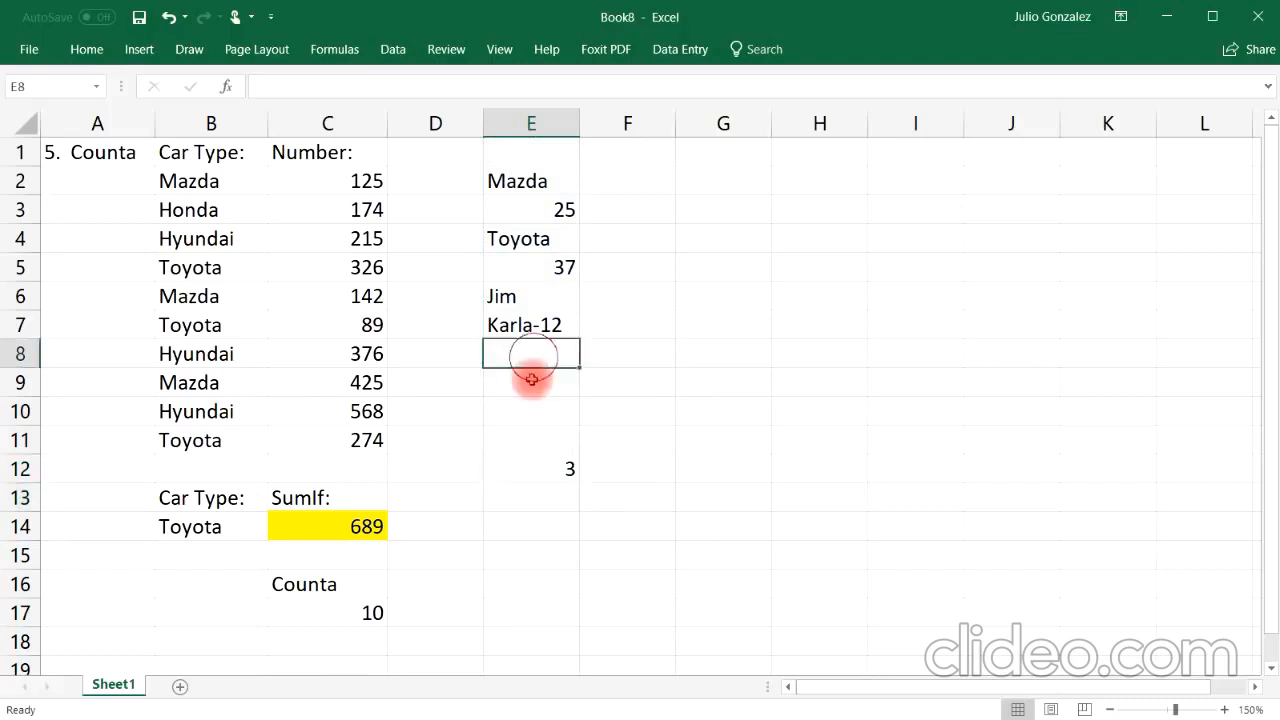
Step: Clear the sample entries in E1 to E12 and the Counta label and result in C16:C17
left_click(532, 379)
left_click(540, 155)
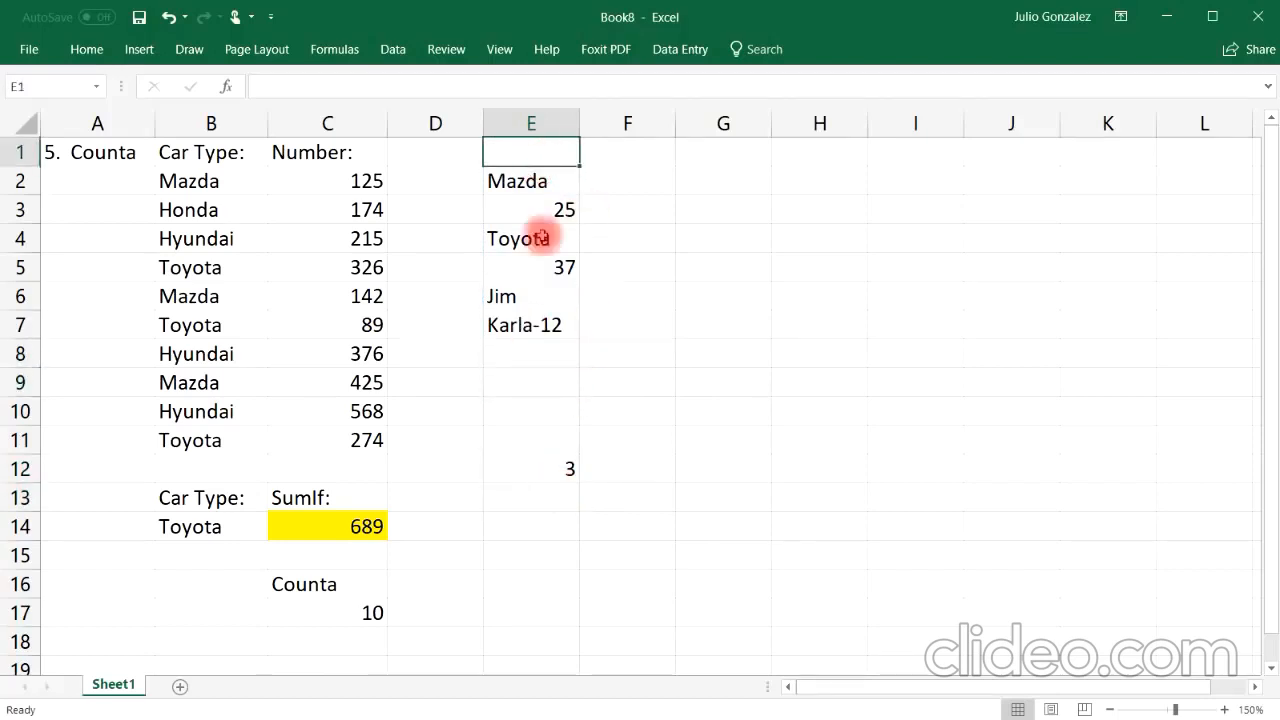
left_click_drag(540, 150, 555, 464)
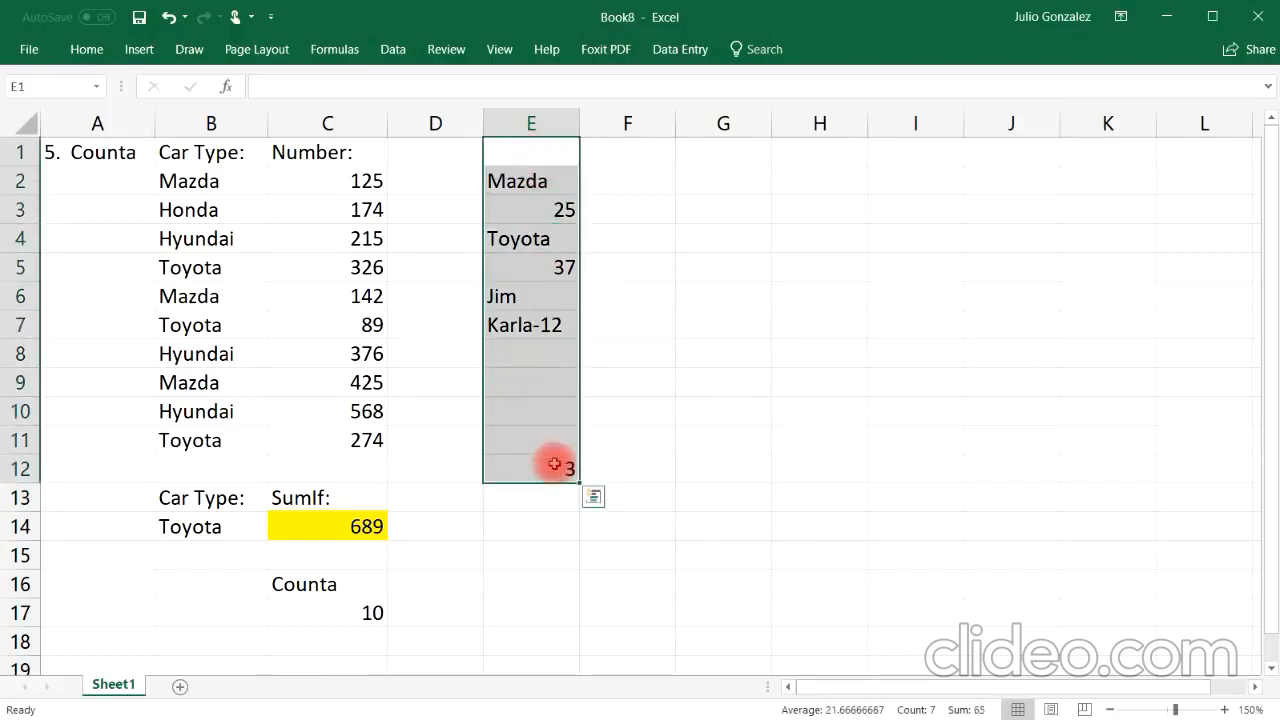
key("Delete")
left_click(509, 523)
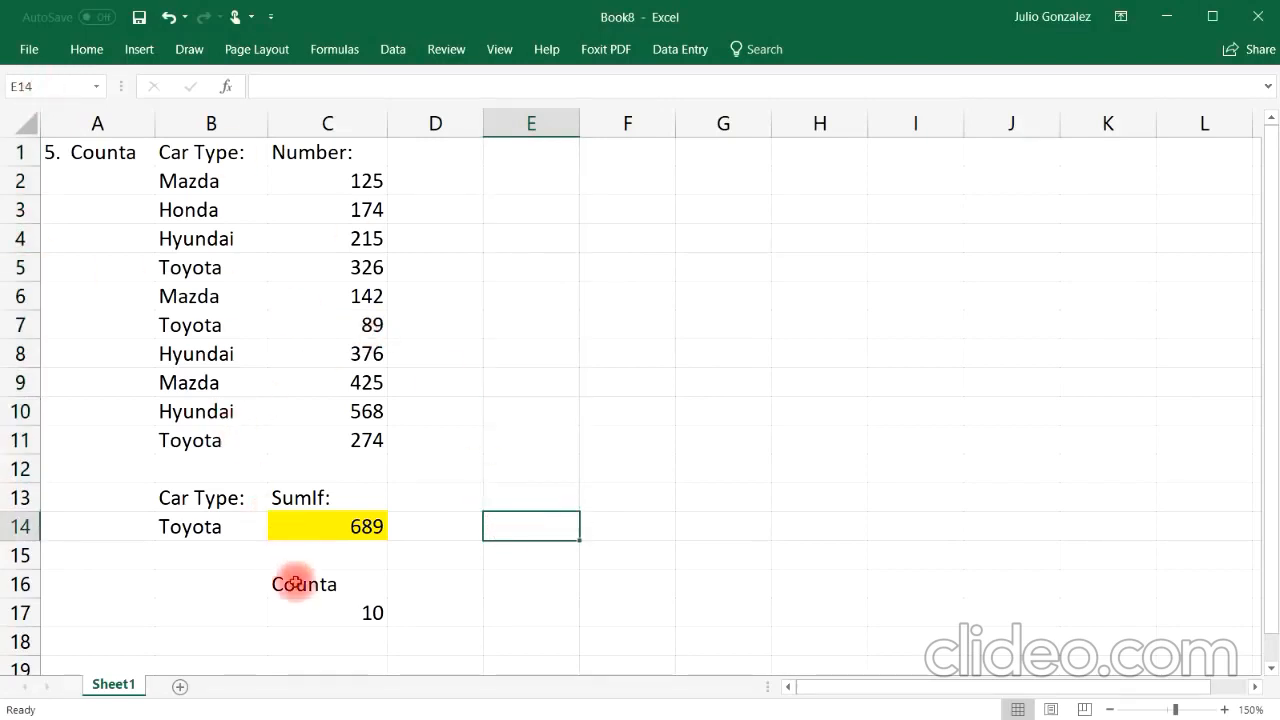
left_click_drag(300, 582, 338, 612)
key("Delete")
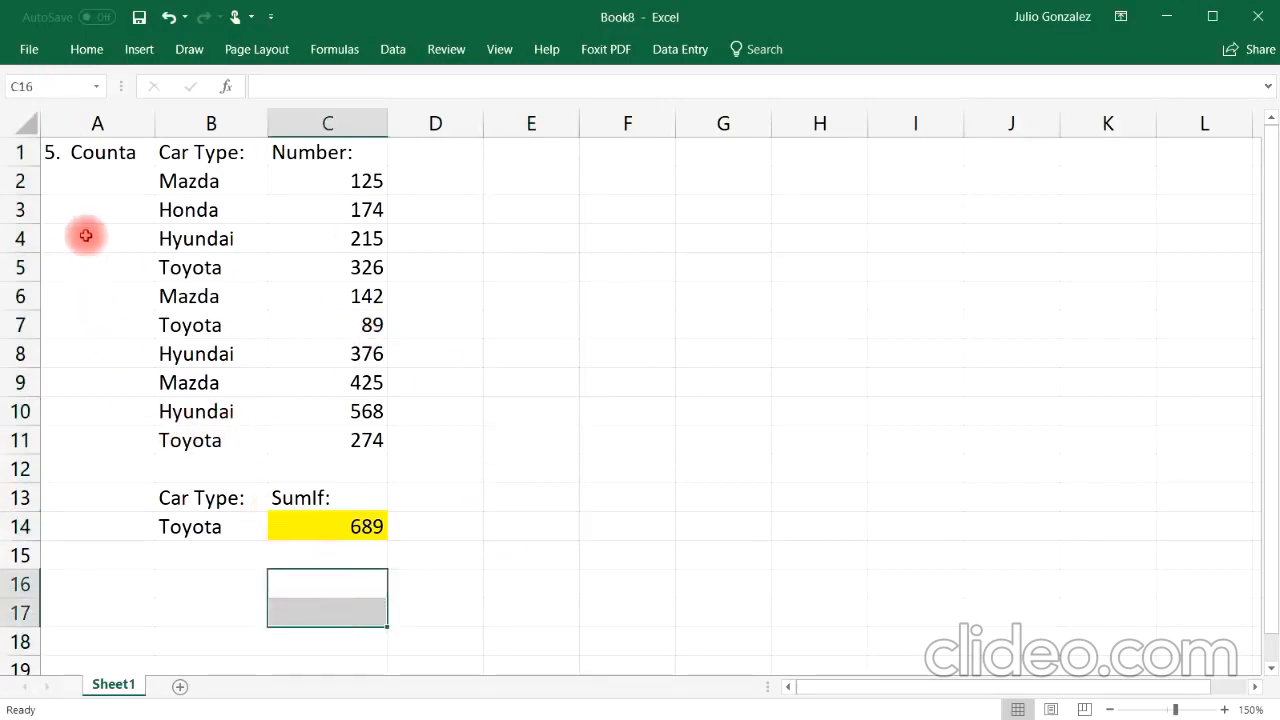
Step: Retitle the section heading in A1 as "6. CountIf"
left_click(101, 152)
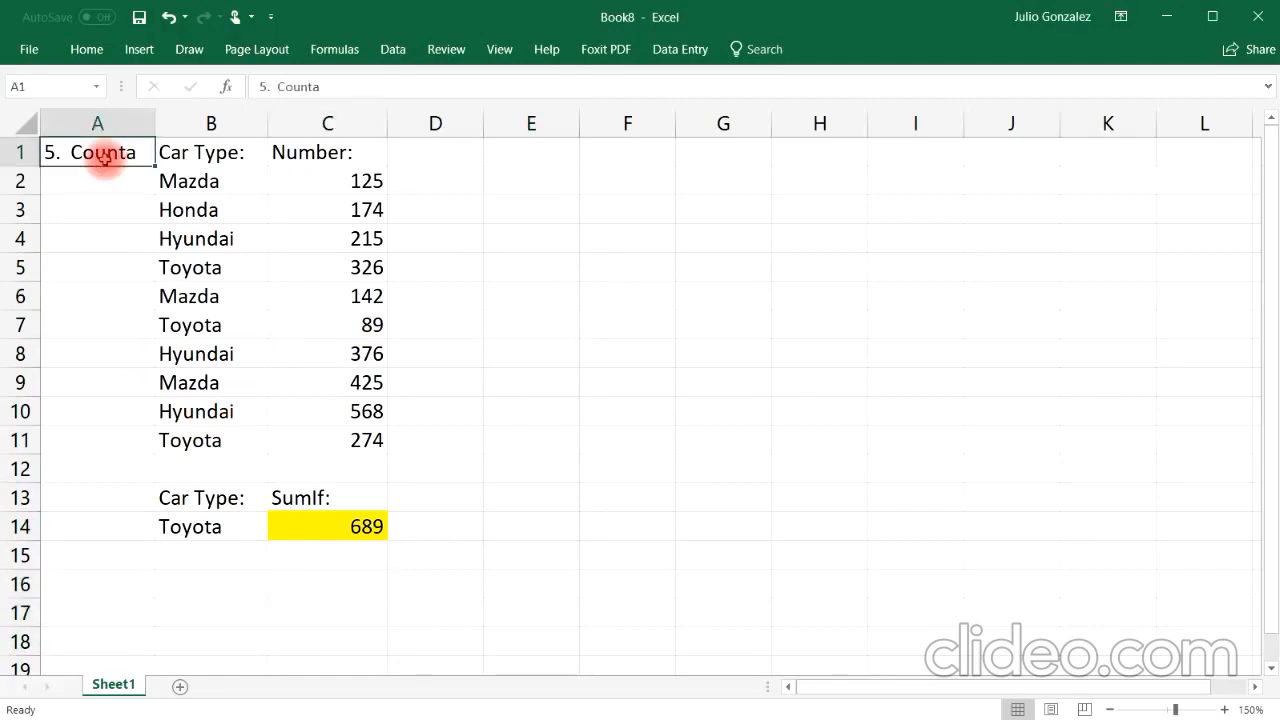
type("6.")
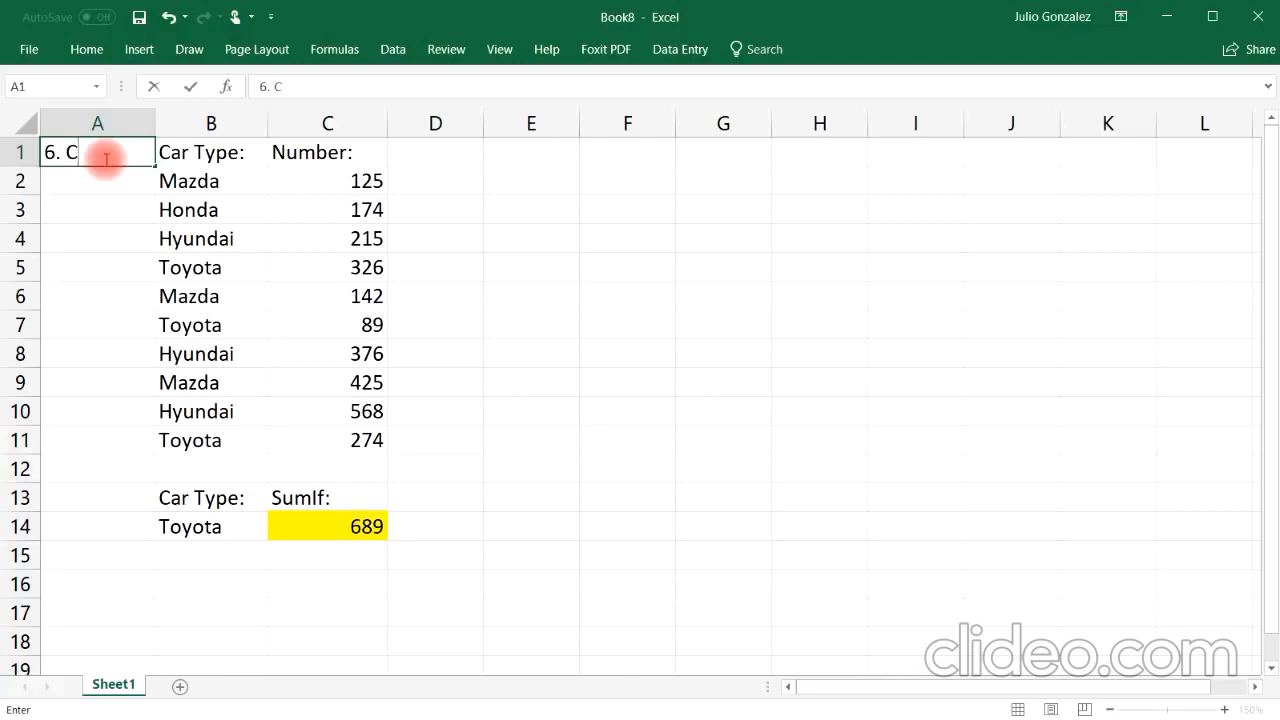
key("Return")
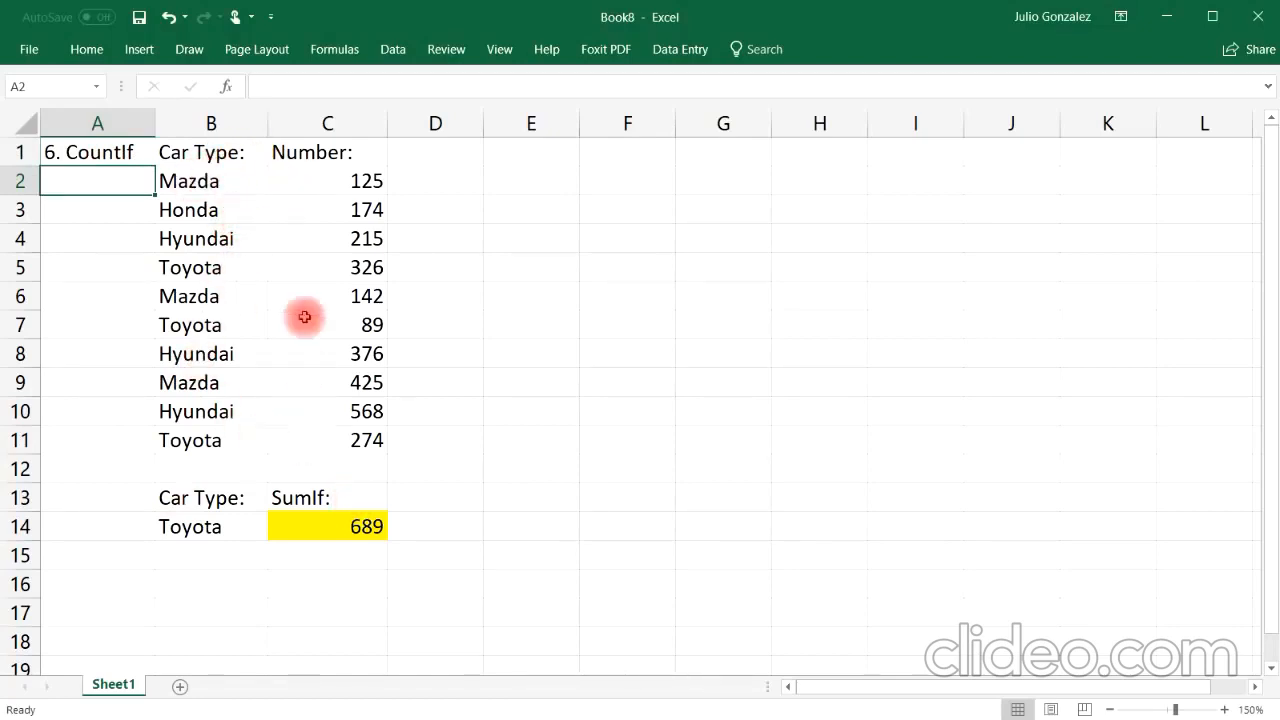
Step: Relabel the C13 heading as "CountIf:"
left_click_drag(229, 180, 177, 423)
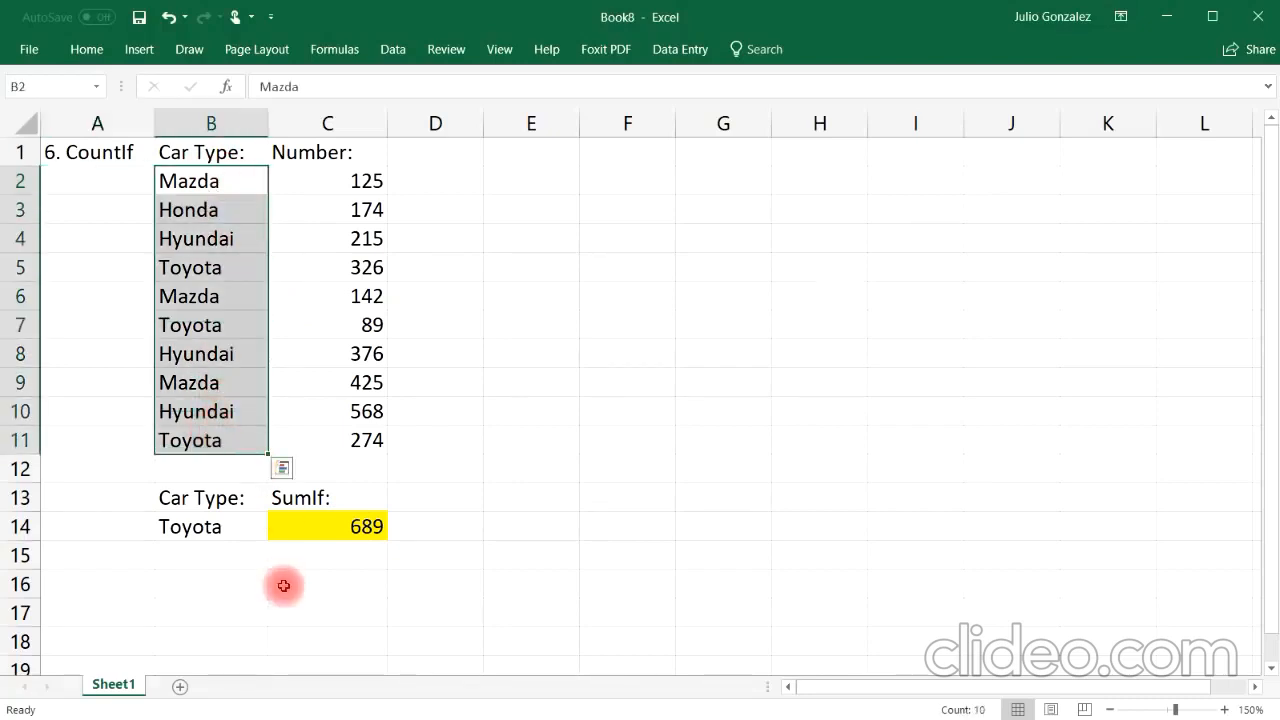
left_click(318, 499)
type("Cp")
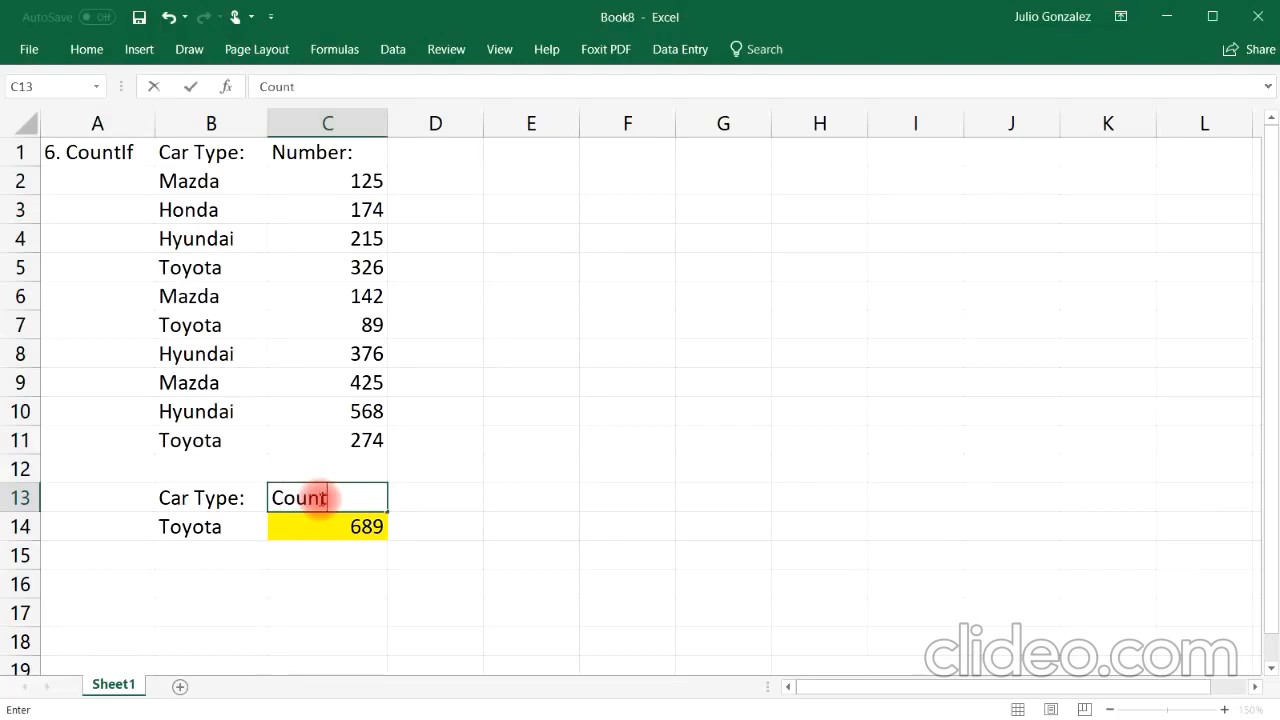
key("Return")
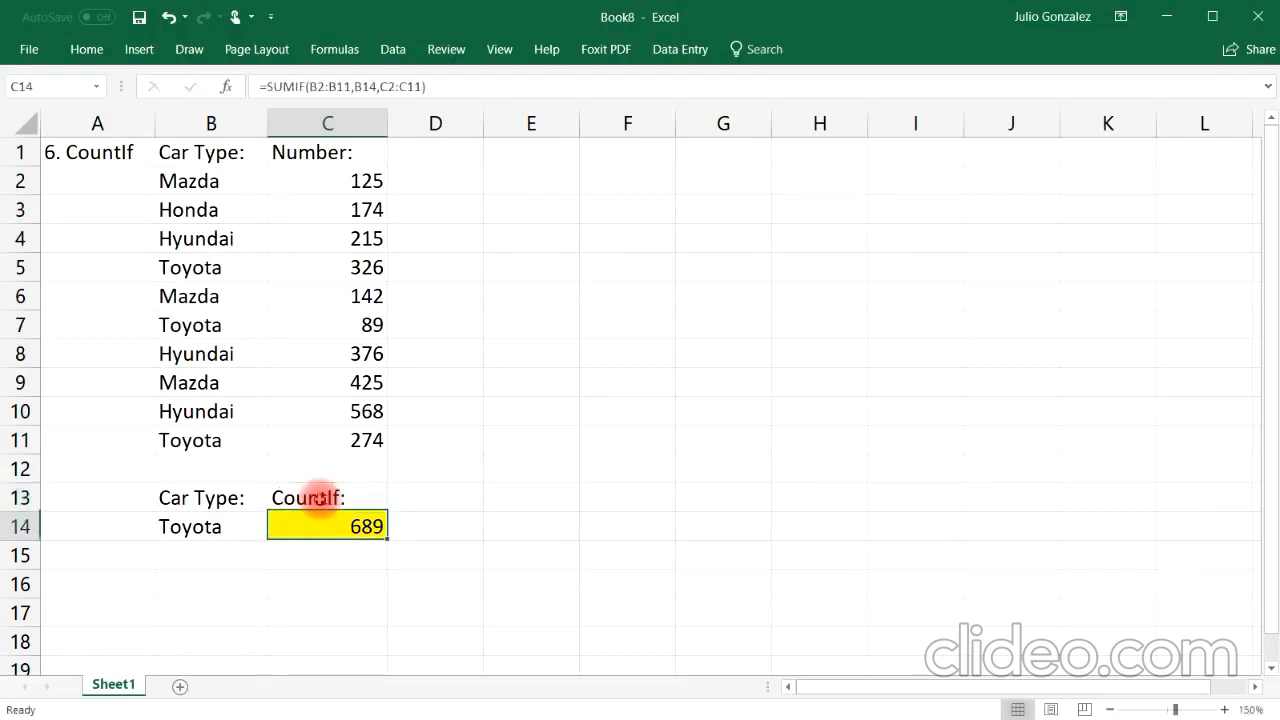
Step: Enter =COUNTIF(B2:B11,B14) in C14 to count the car type named in B14
type("=co")
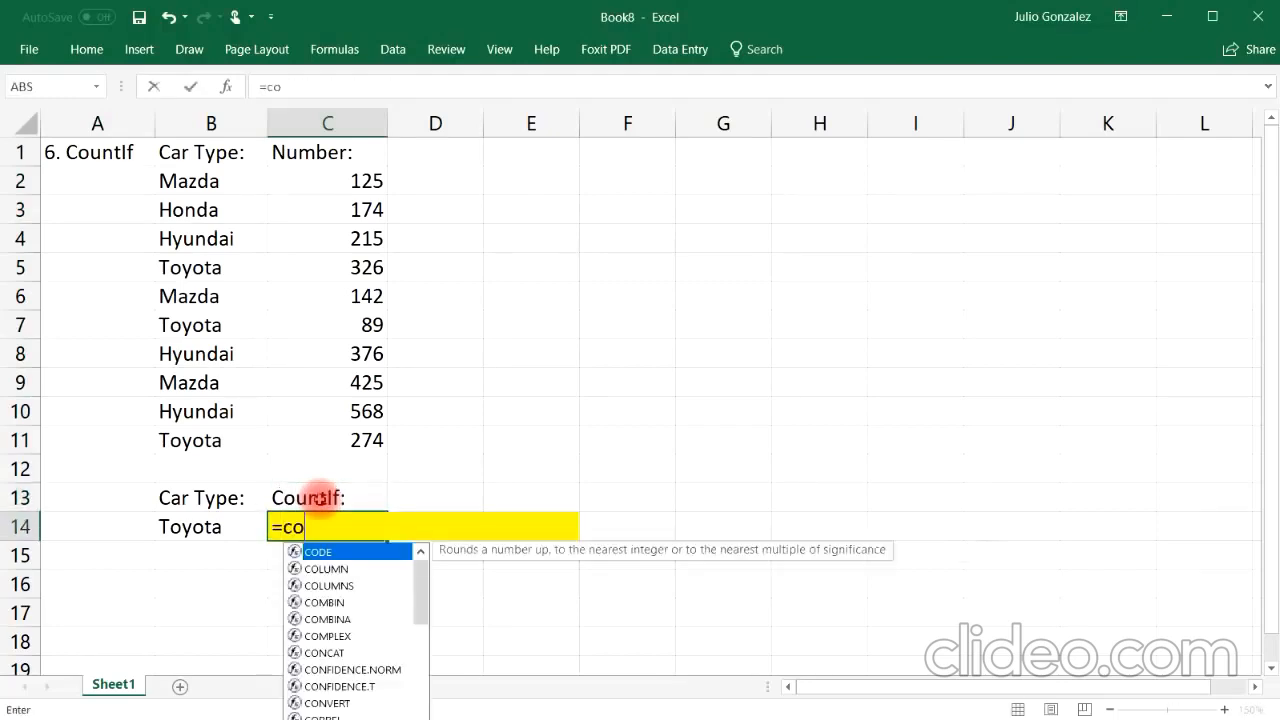
type("untif(")
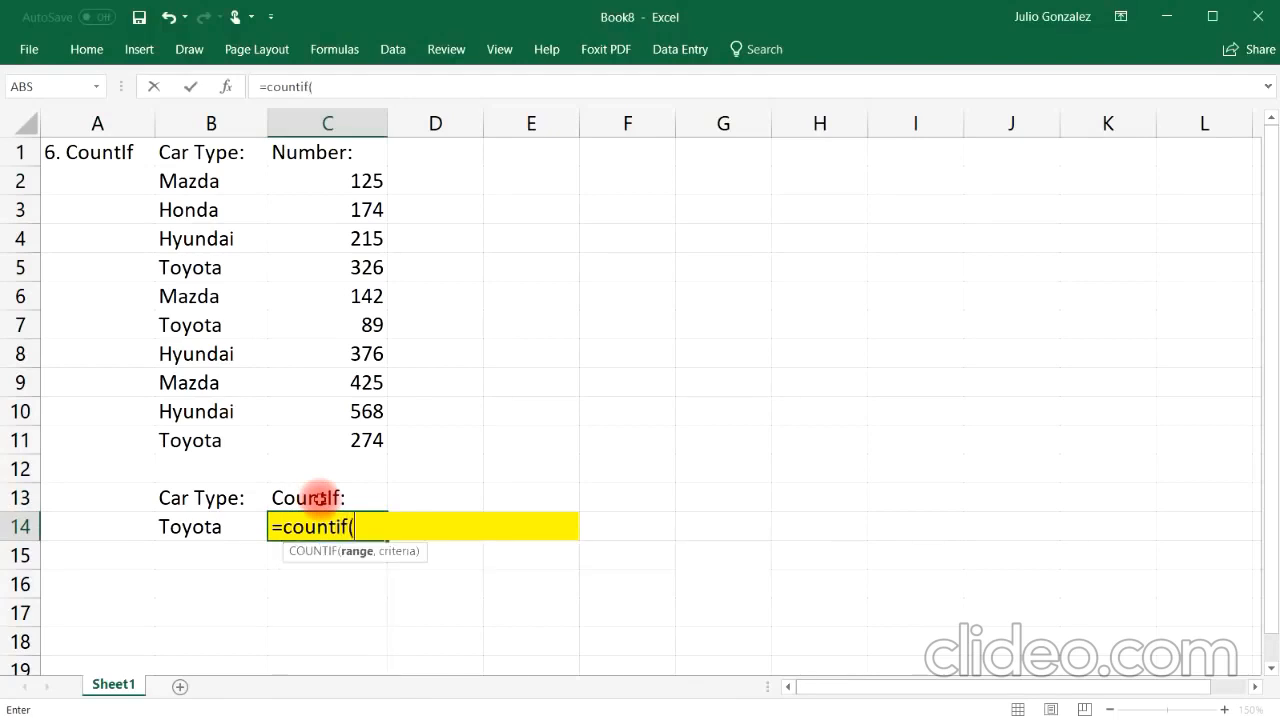
left_click_drag(177, 178, 185, 437)
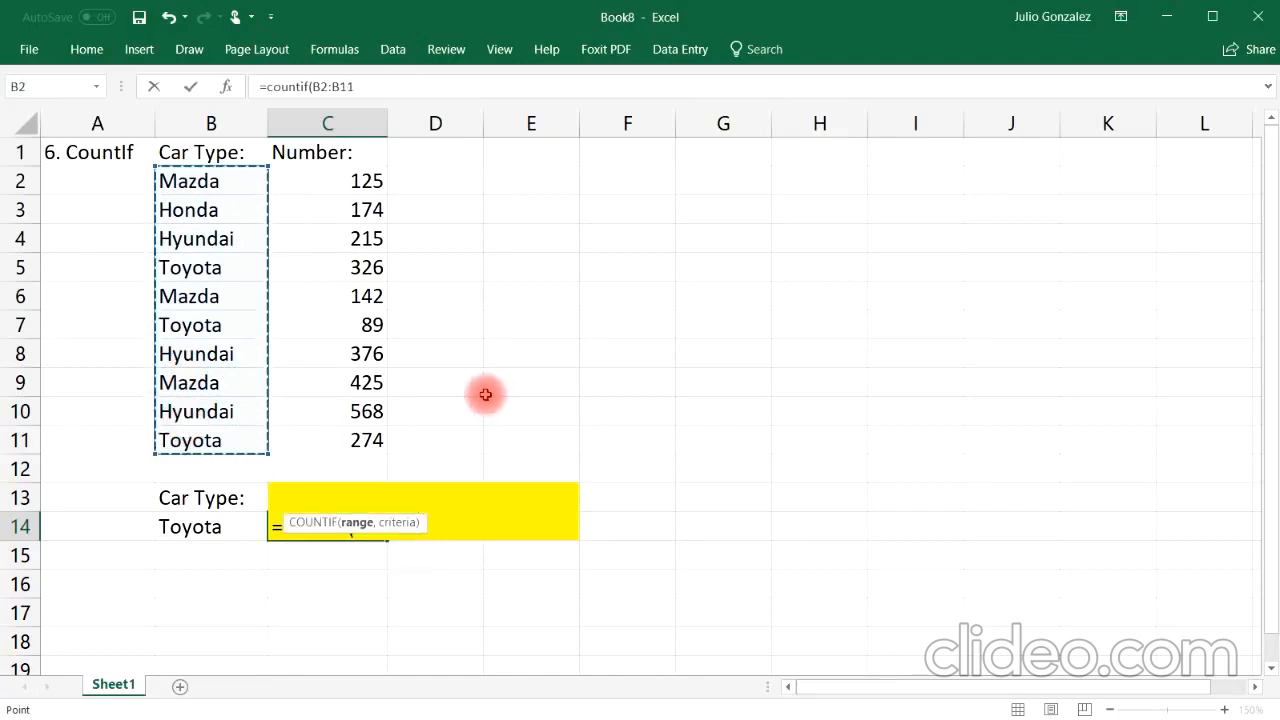
type(",")
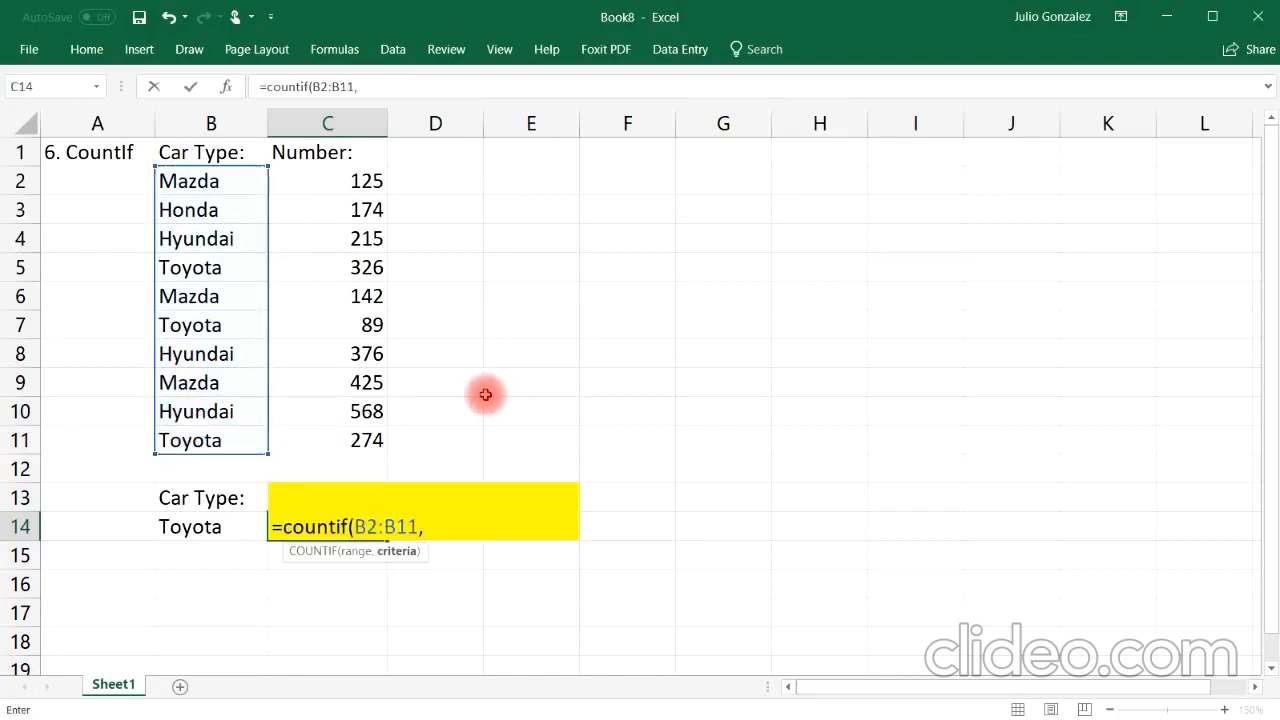
left_click(242, 527)
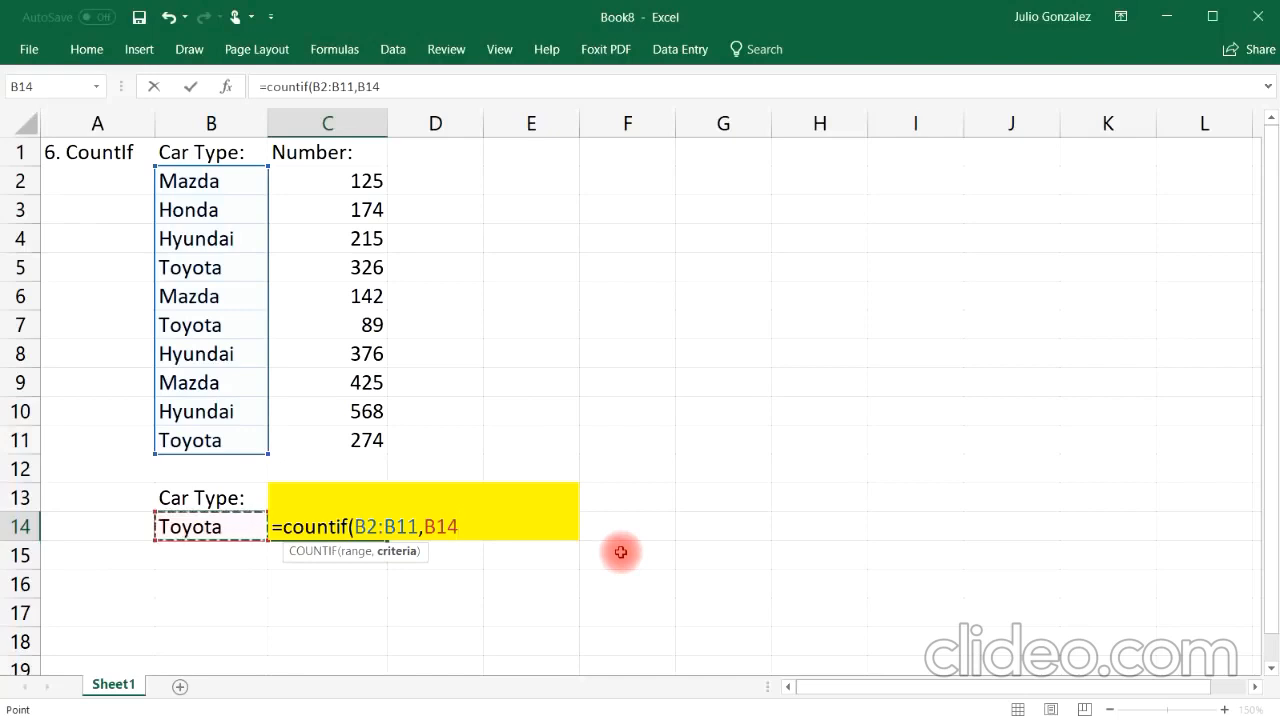
type(")")
key("Return")
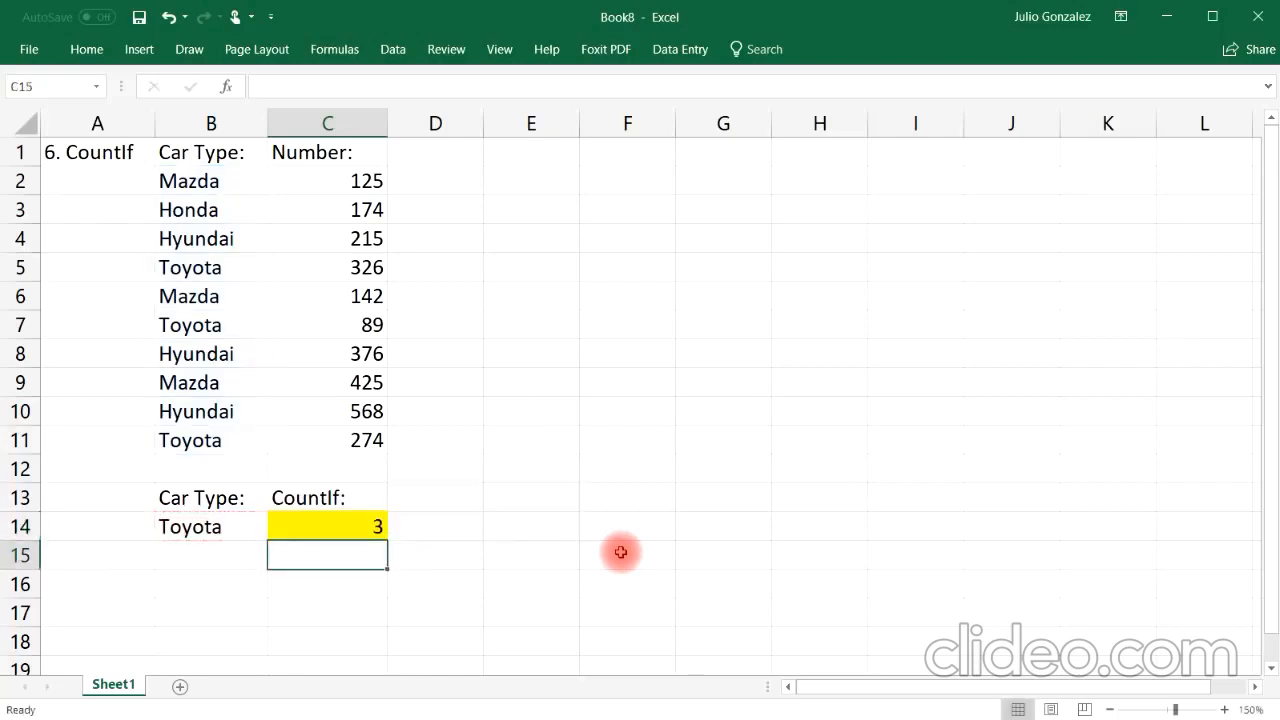
Step: Highlight the Toyota entries in the car-type column to check them against the count
left_click(247, 524)
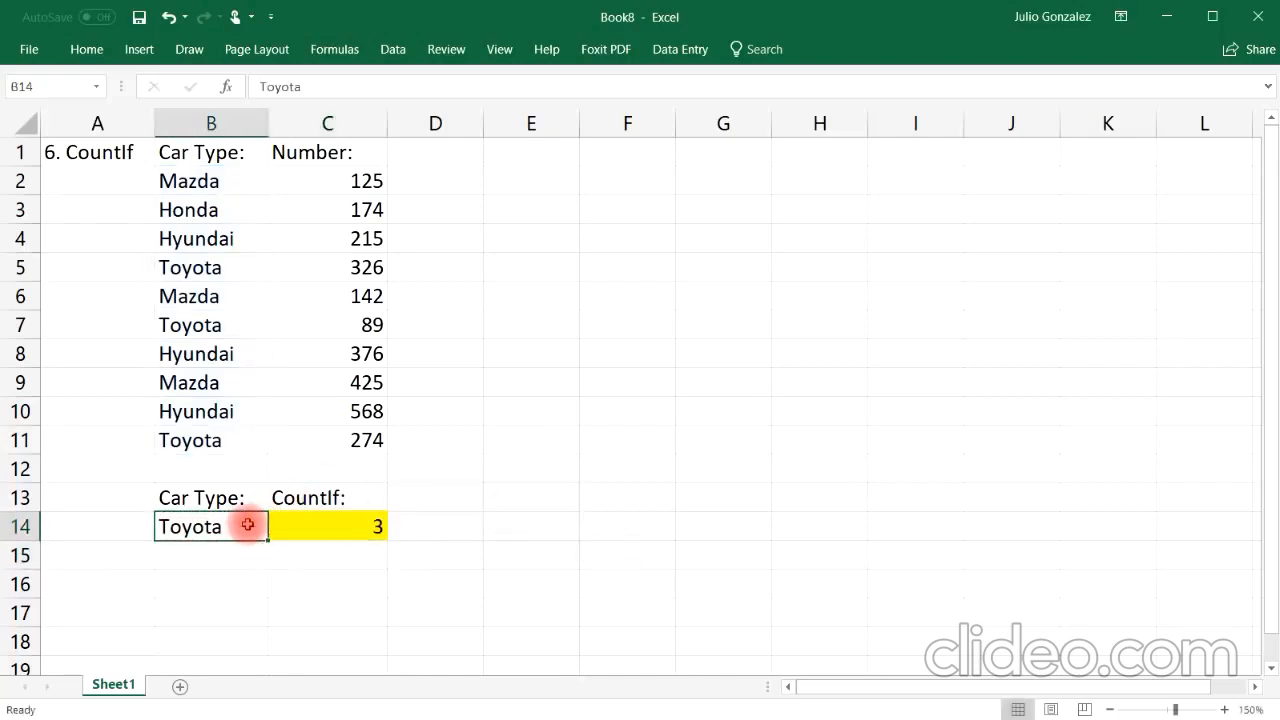
left_click(213, 180)
left_click_drag(213, 222, 243, 430)
left_click(526, 423)
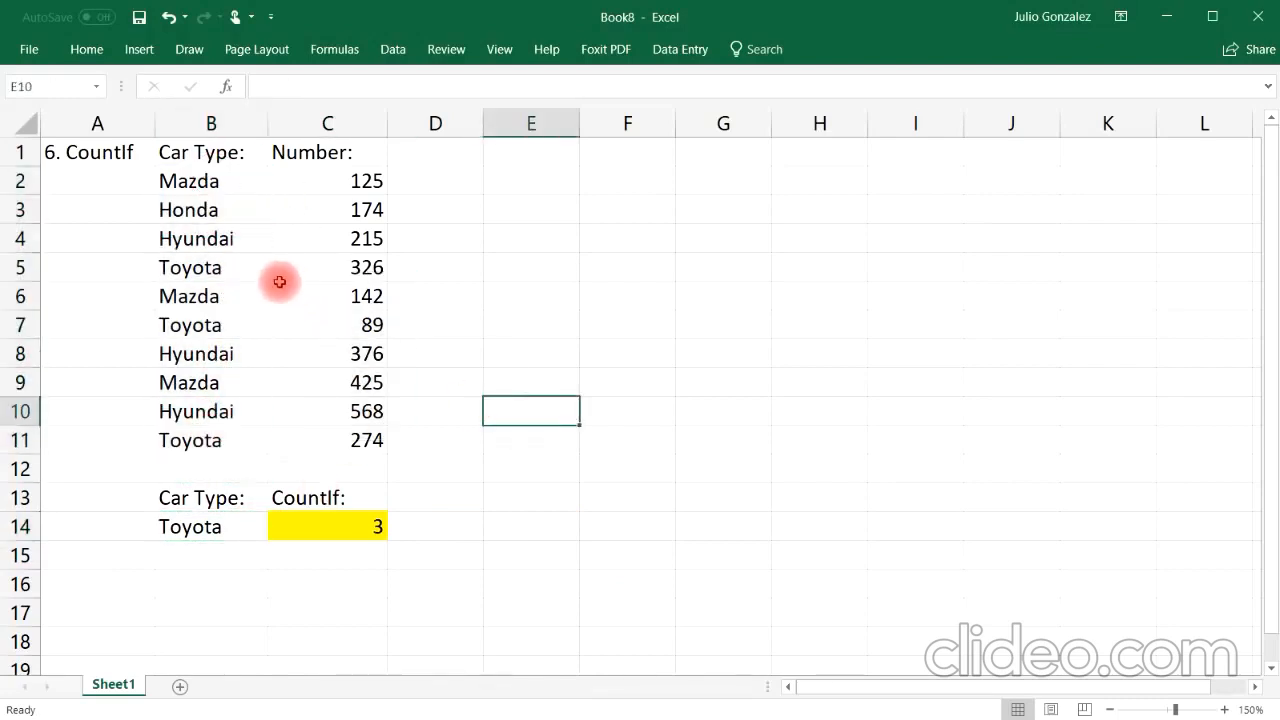
left_click(229, 277)
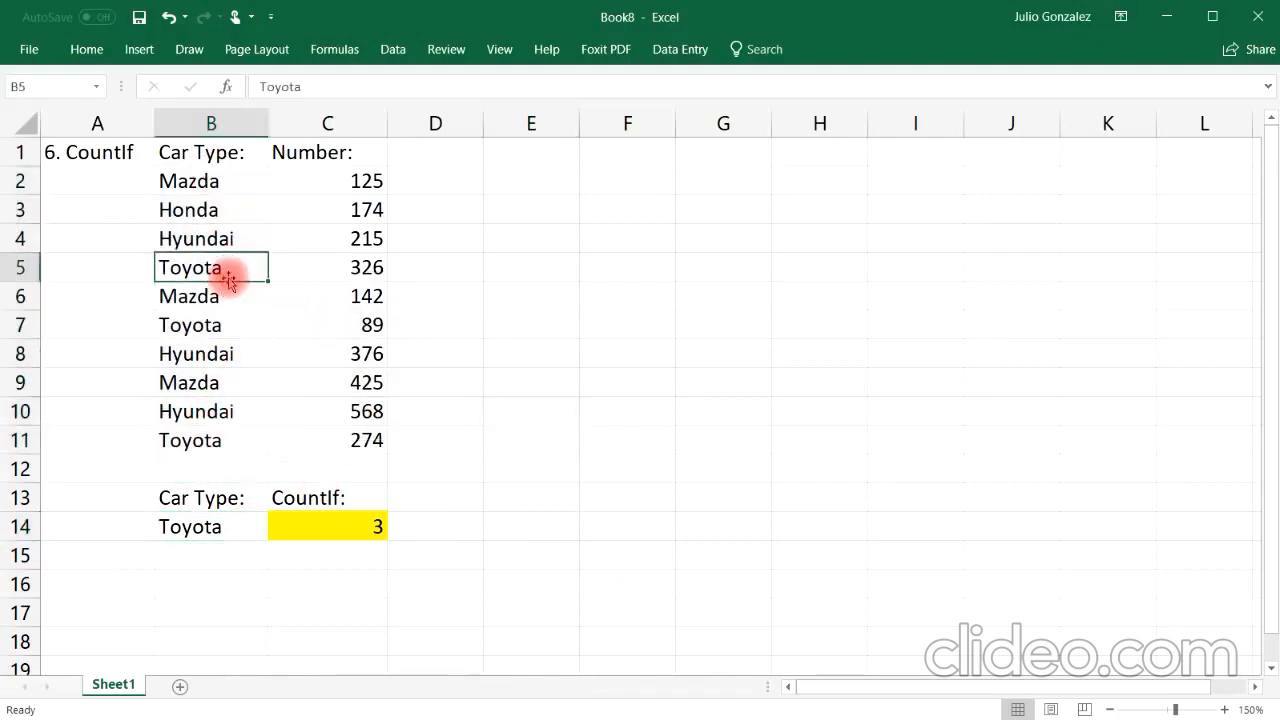
left_click(237, 325, "ctrl")
left_click(211, 440, "ctrl")
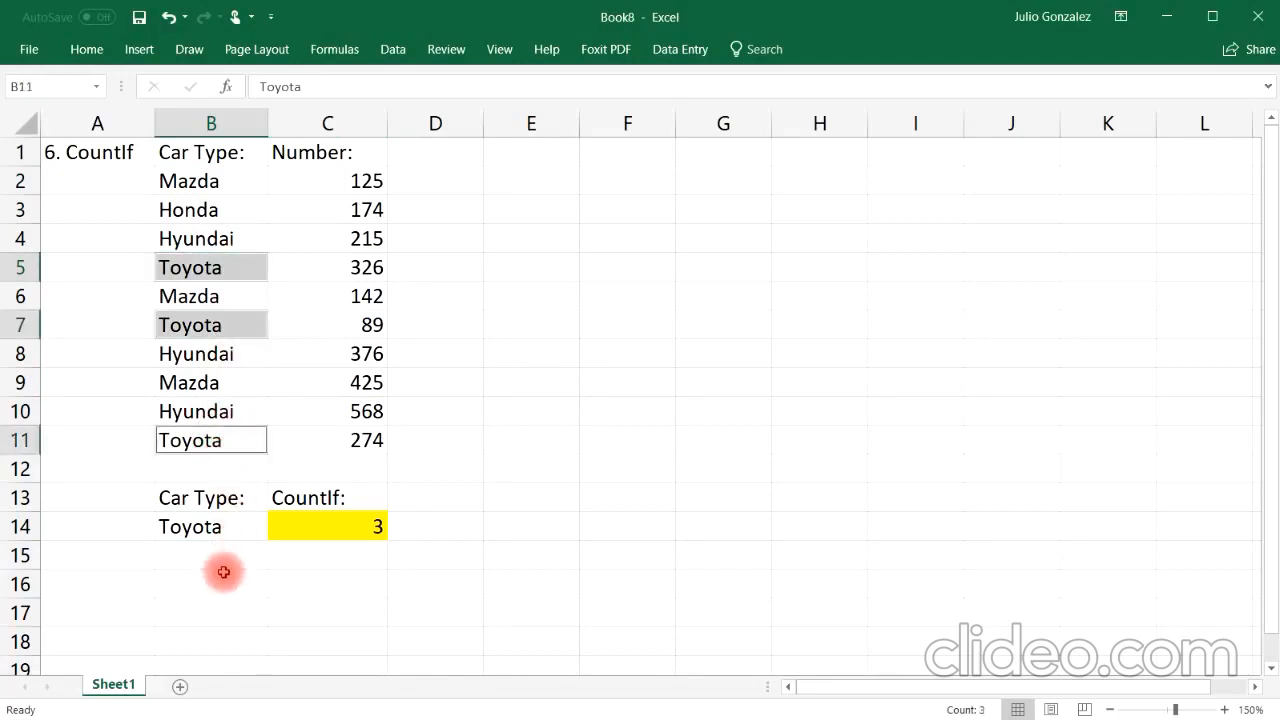
left_click(223, 575)
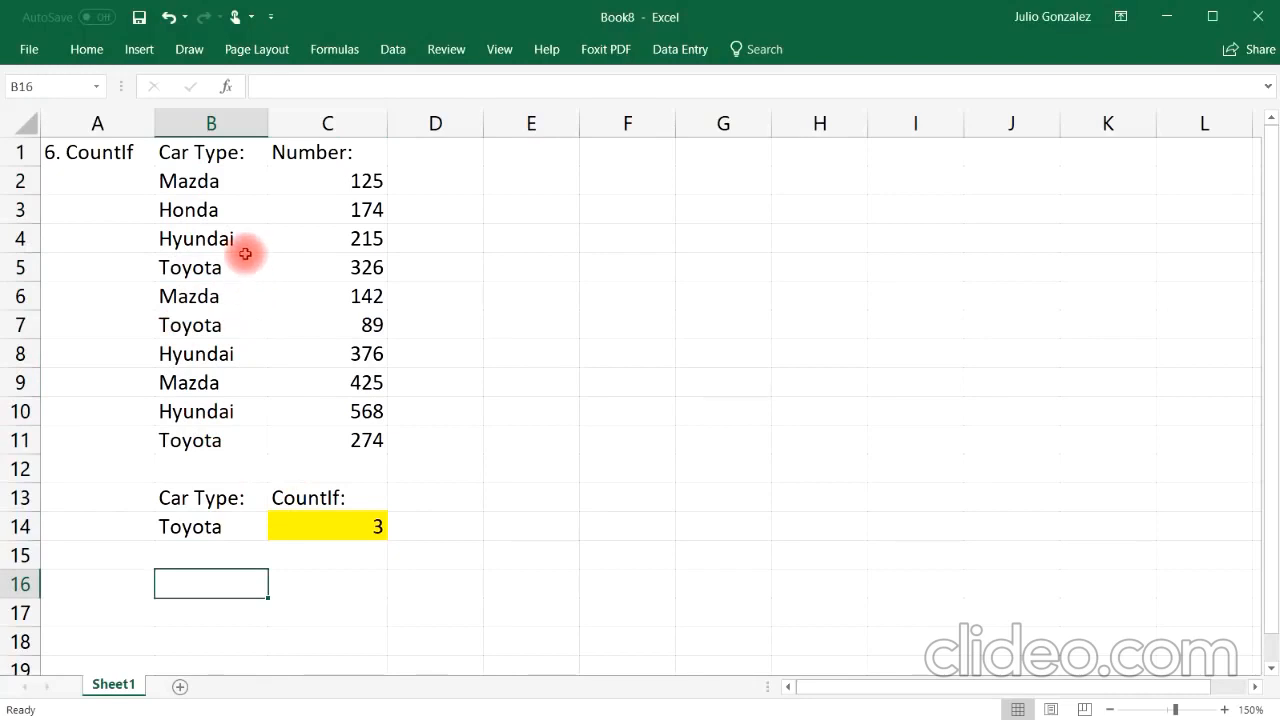
Step: Change the criterion car type in B14 to Honda
left_click(216, 214)
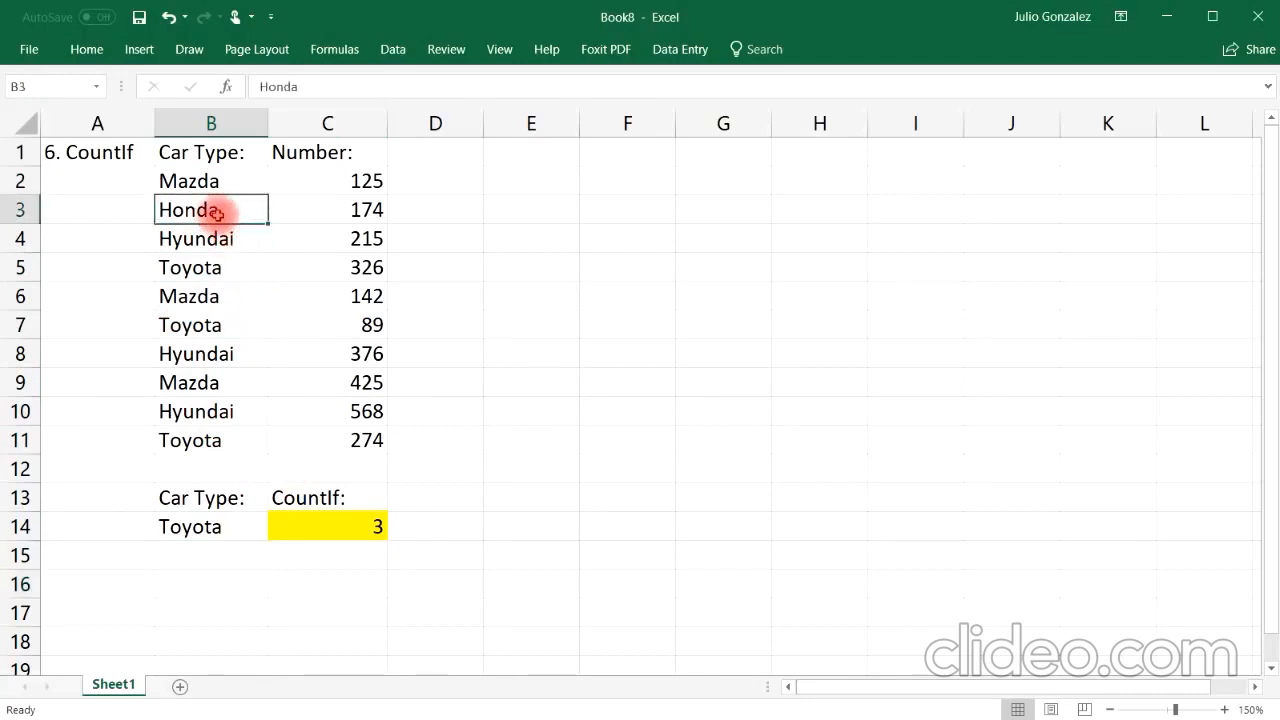
left_click(176, 527)
type("Honda")
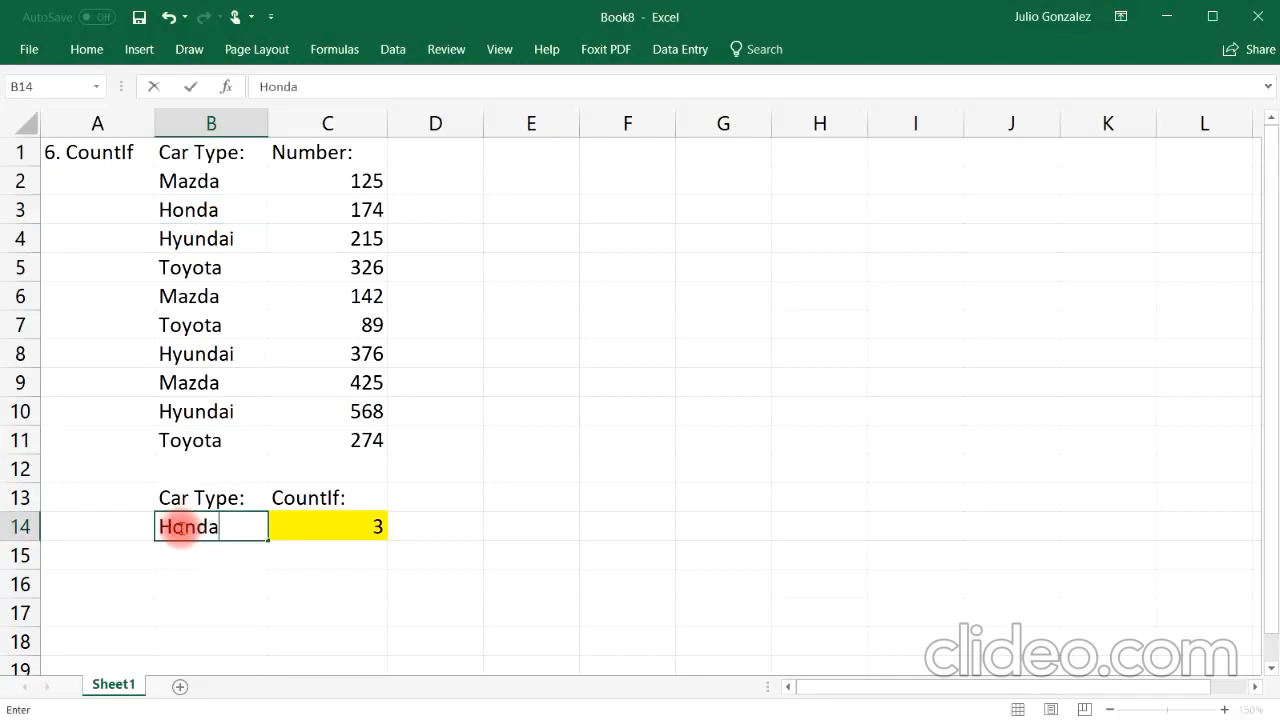
key("Return")
Step: Enter Mazda in B12 below the car-type list
left_click(200, 466)
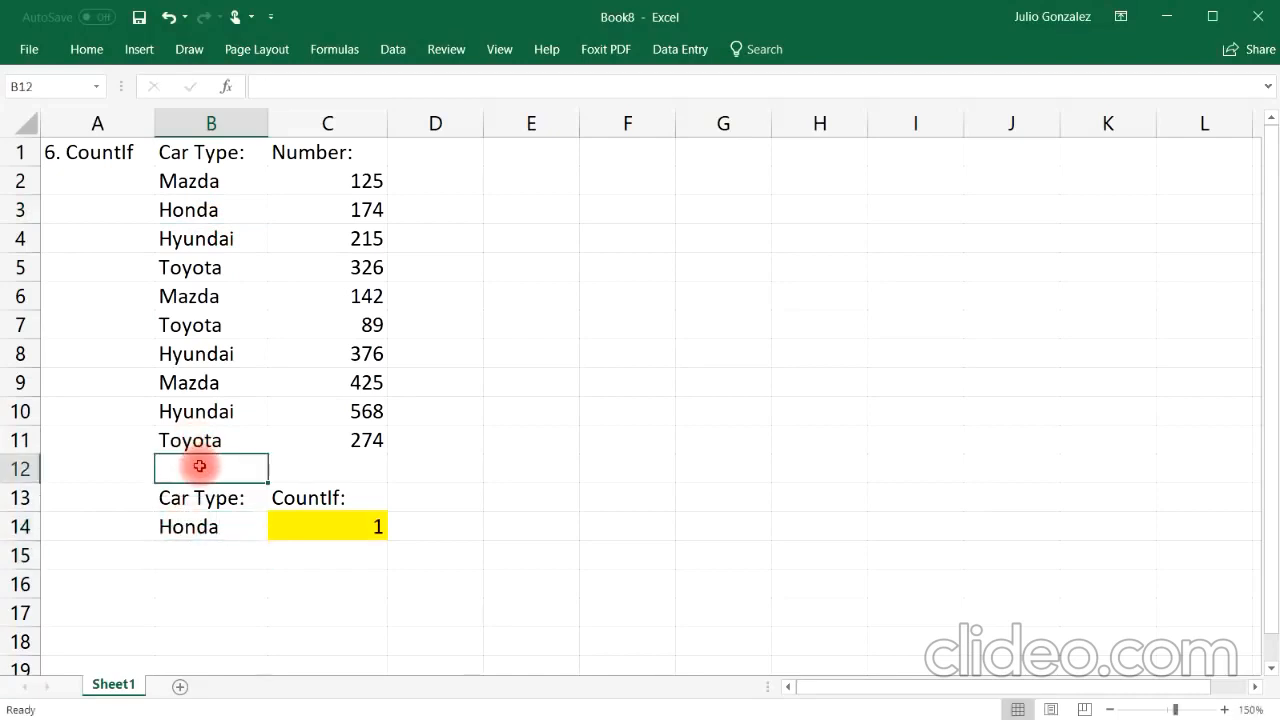
type("Mazda")
key("Return")
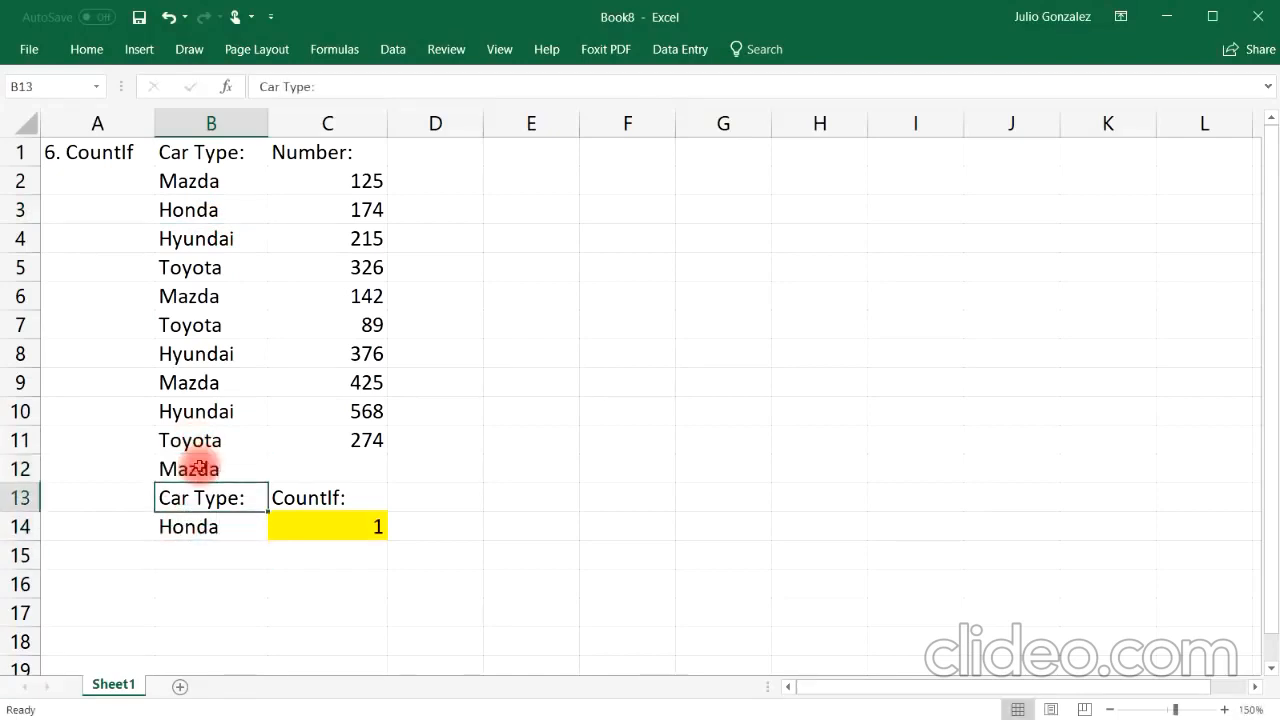
Step: Change the car type in B11 to Mazda
left_click(229, 181)
left_click(231, 296)
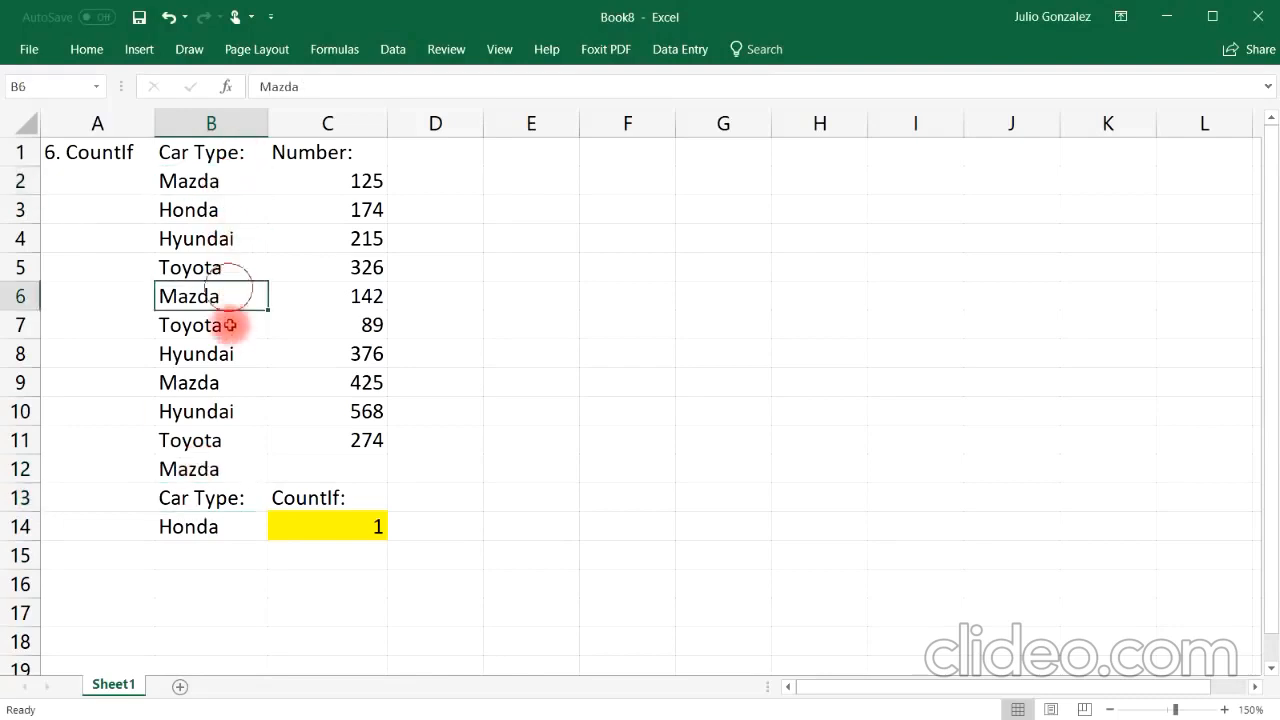
left_click(231, 376)
left_click(206, 465)
left_click(203, 178)
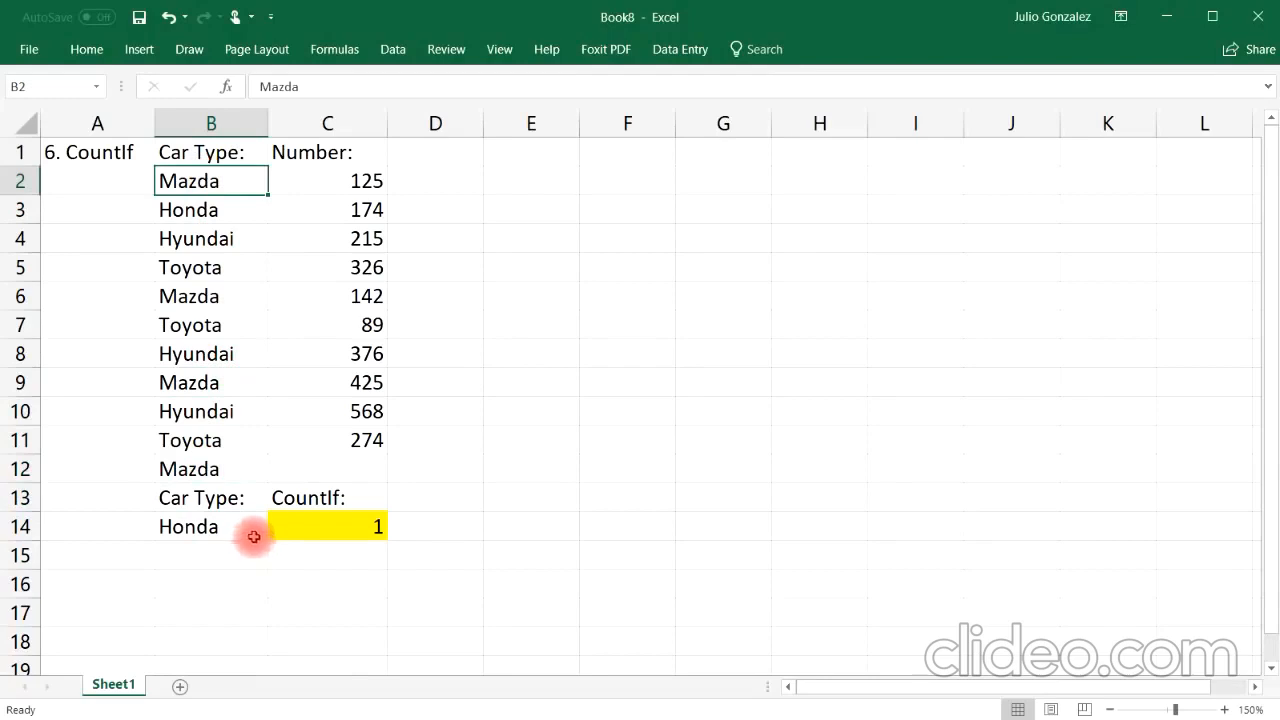
left_click(214, 441)
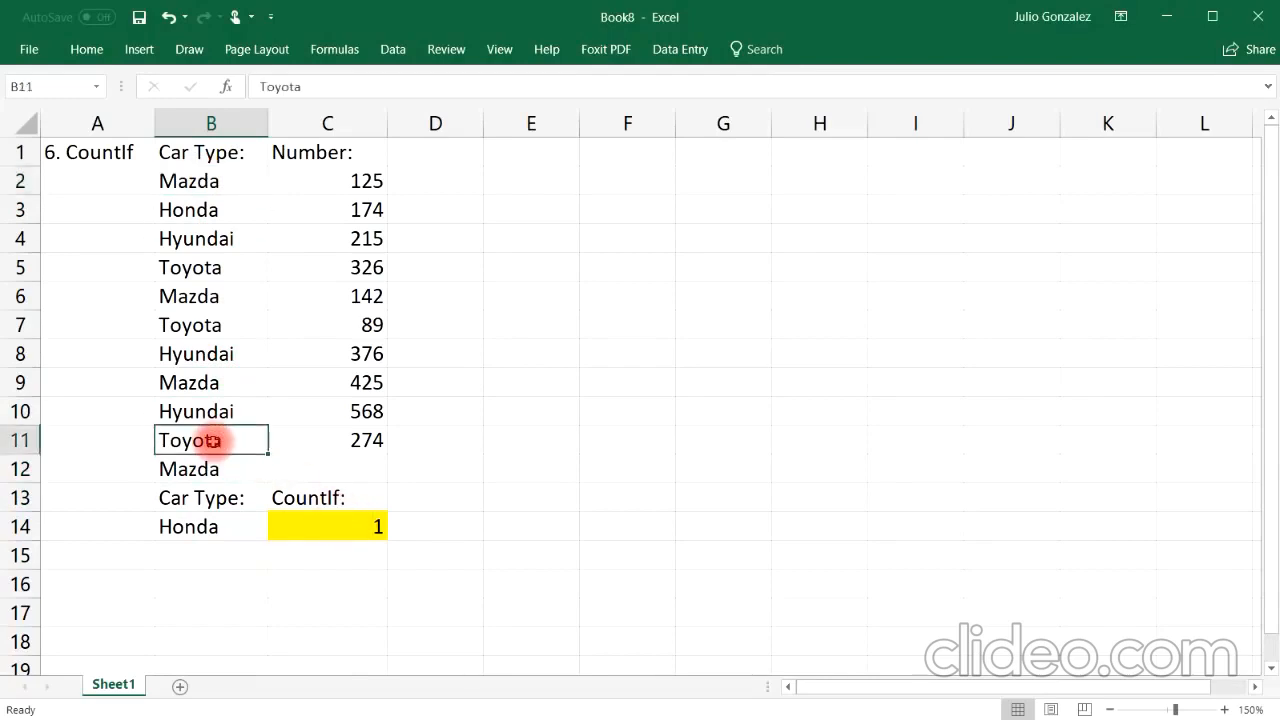
type("Mazda")
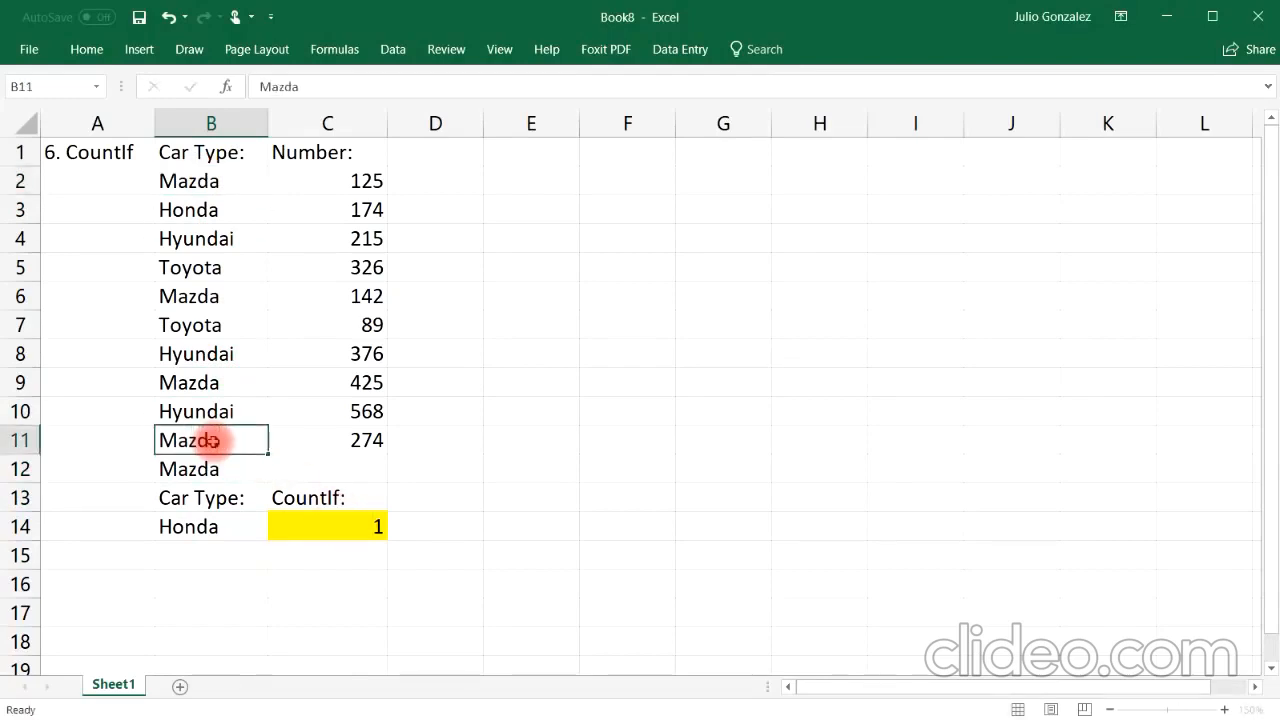
key("Return")
left_click(277, 609)
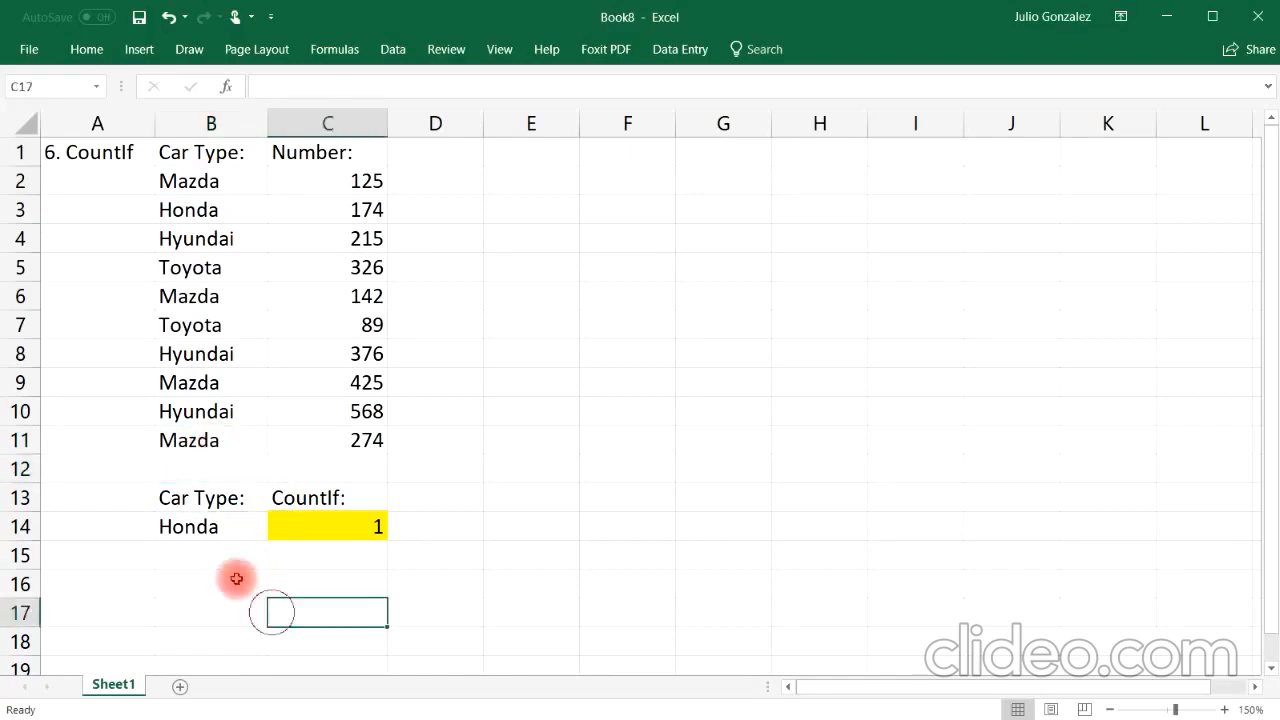
Step: Set the criterion car type in B14 to Mazda
left_click_drag(171, 177, 200, 432)
left_click(442, 436)
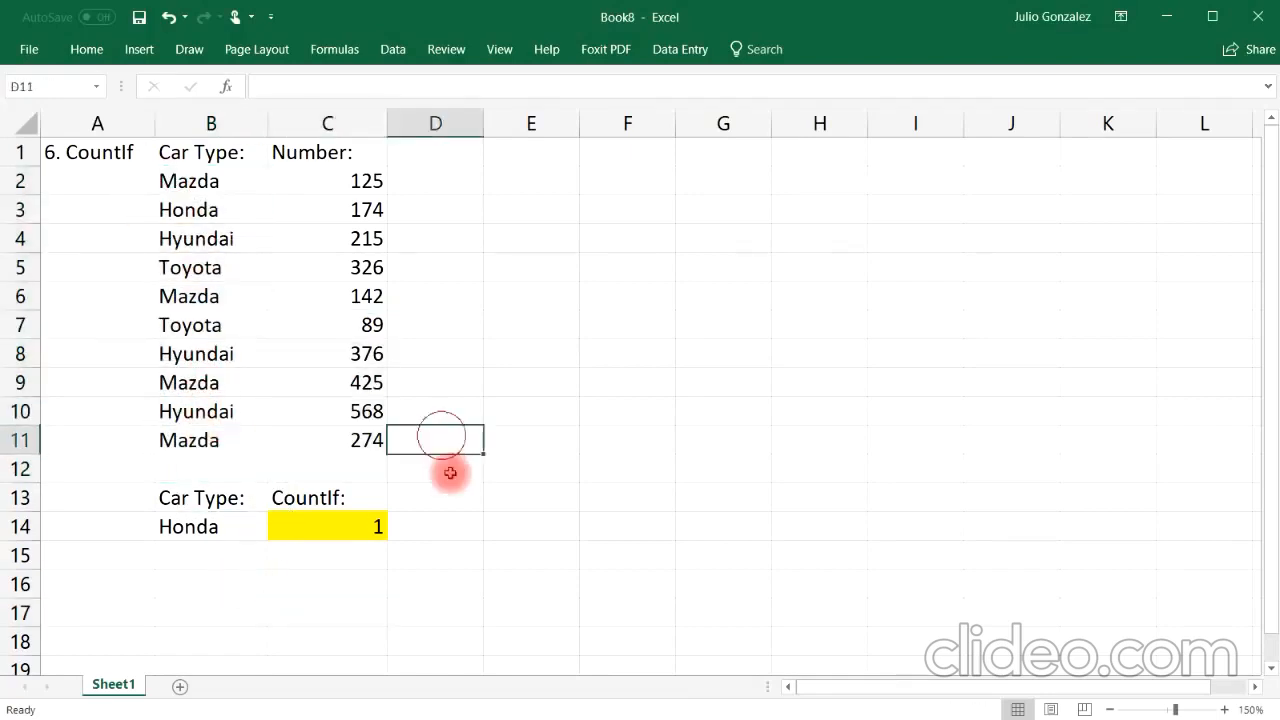
left_click(212, 186)
left_click(206, 294)
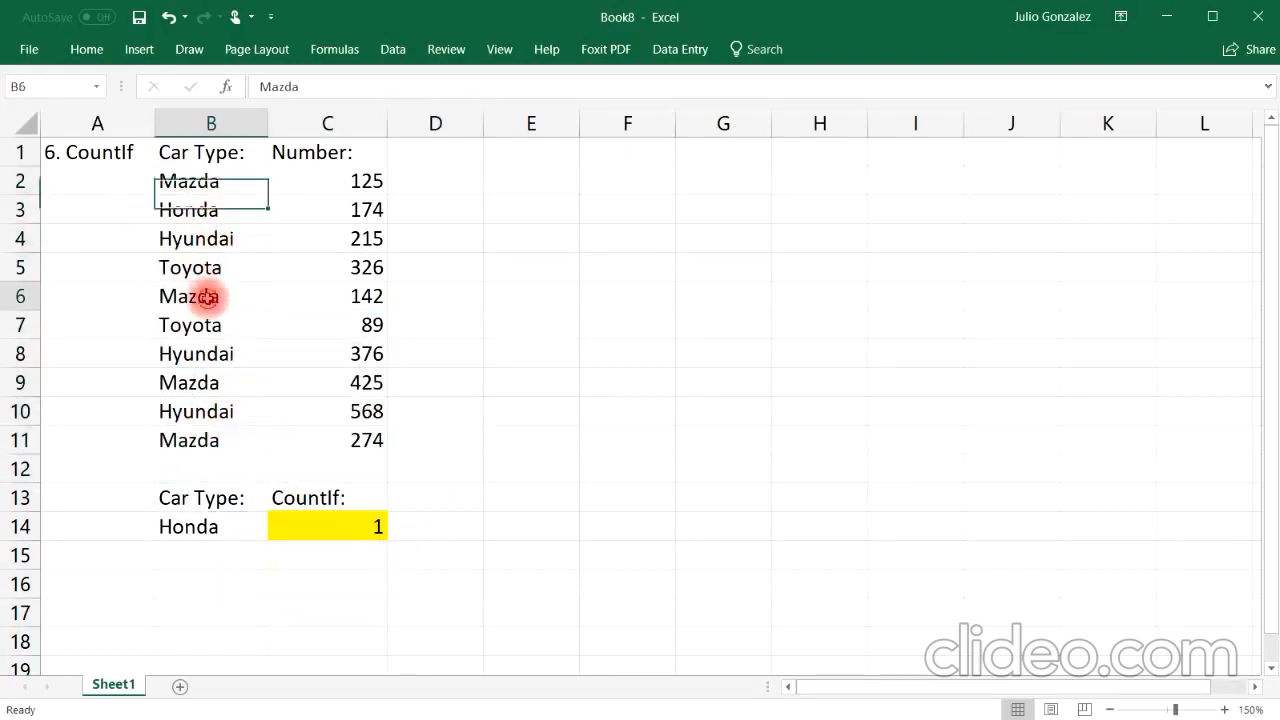
left_click(200, 382)
left_click(203, 441)
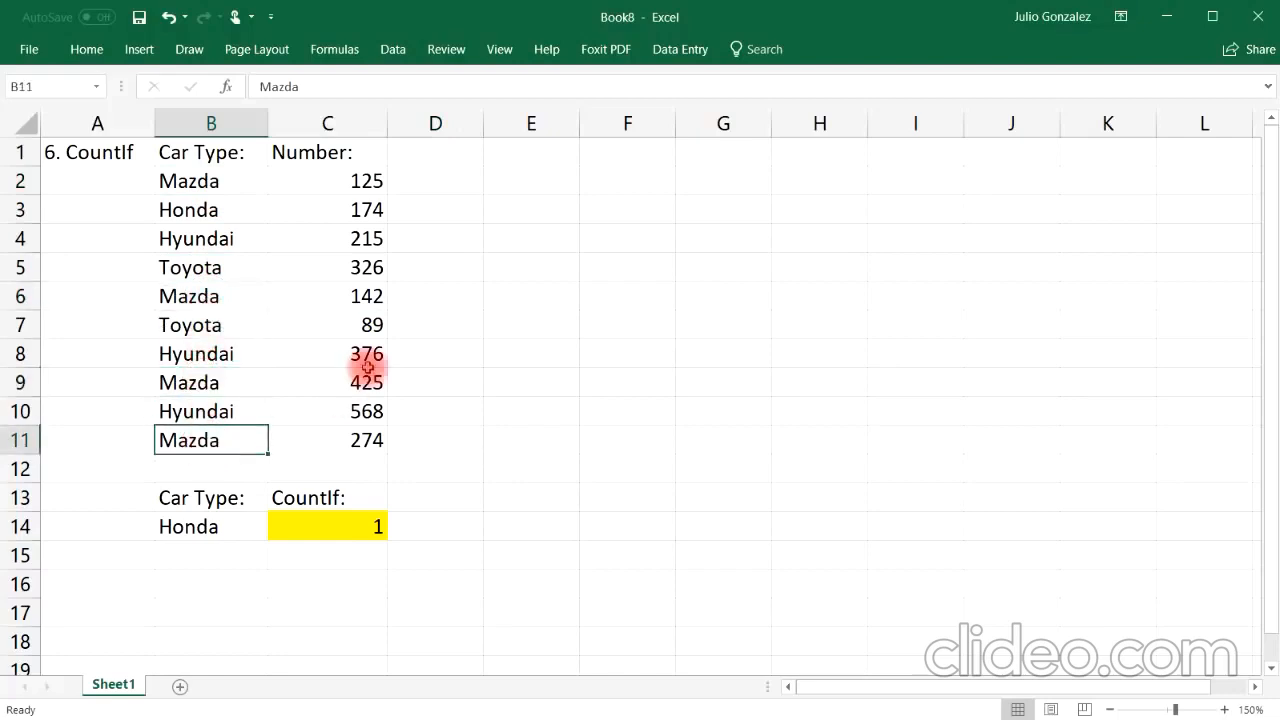
left_click(187, 522)
type("Maz")
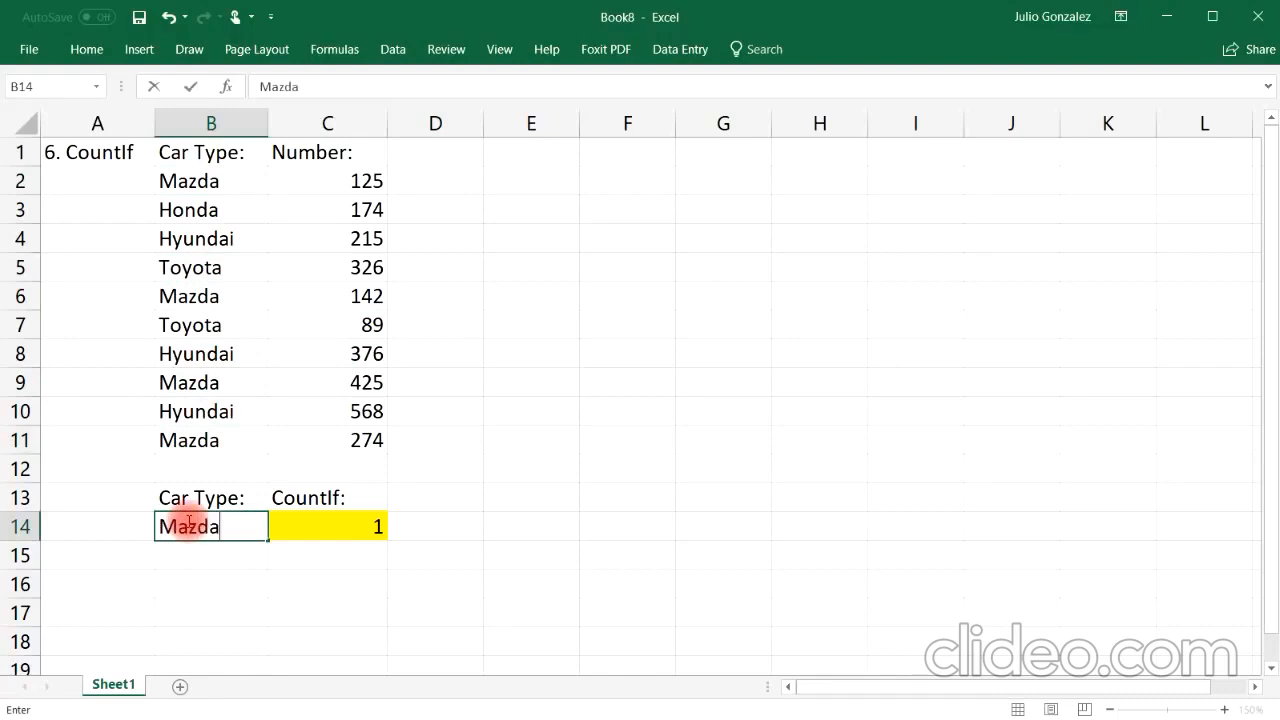
key("Return")
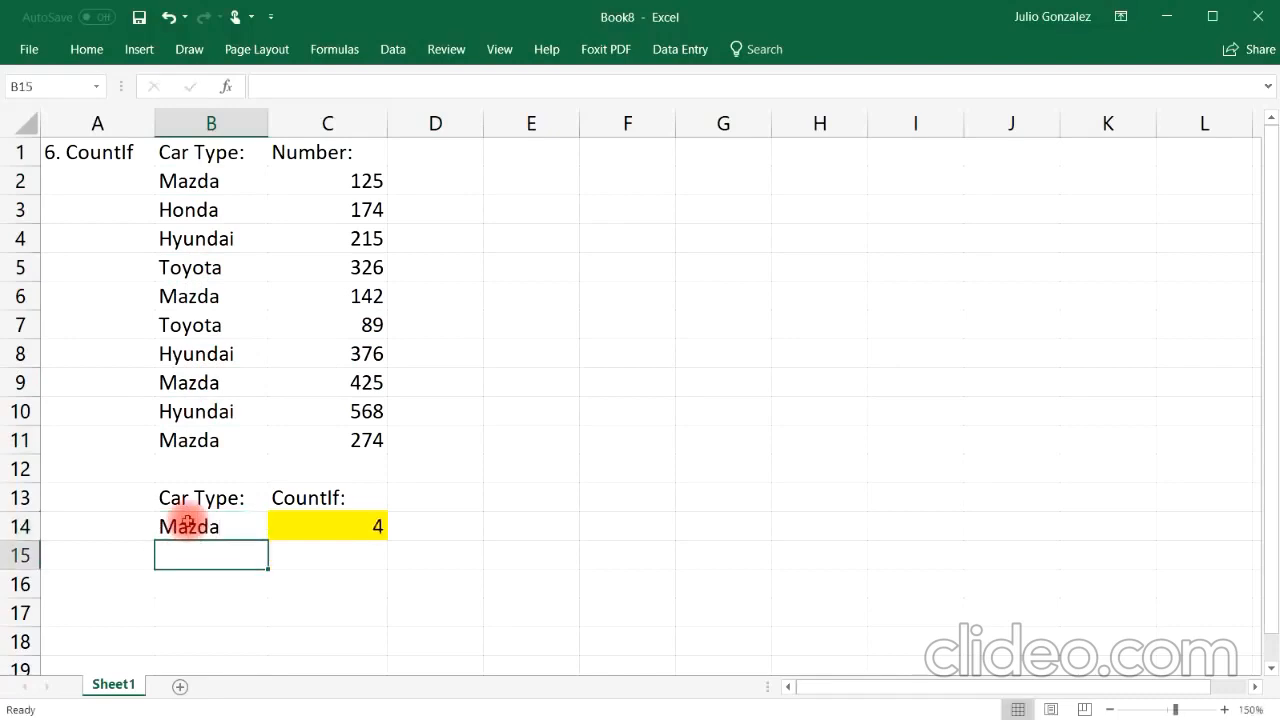
Step: Change the criterion car type in B14 to Toyota
left_click(182, 330)
left_click(188, 268)
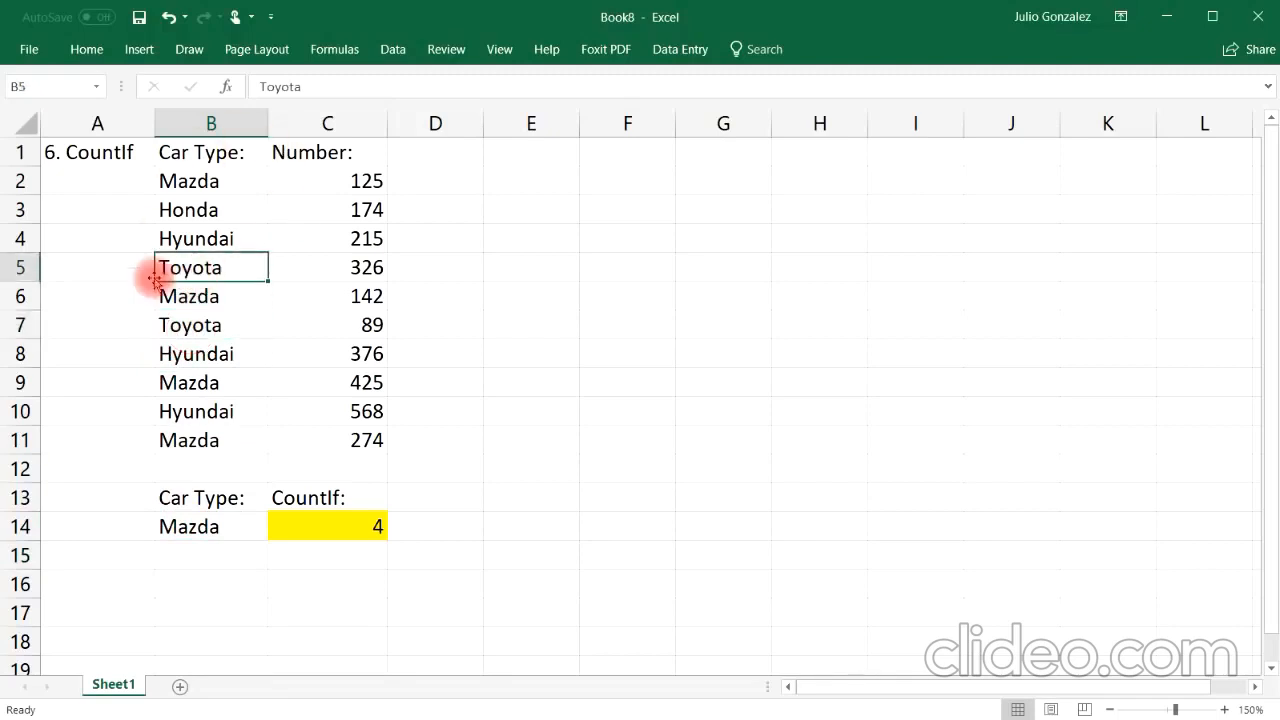
left_click(191, 522)
type("Toyota")
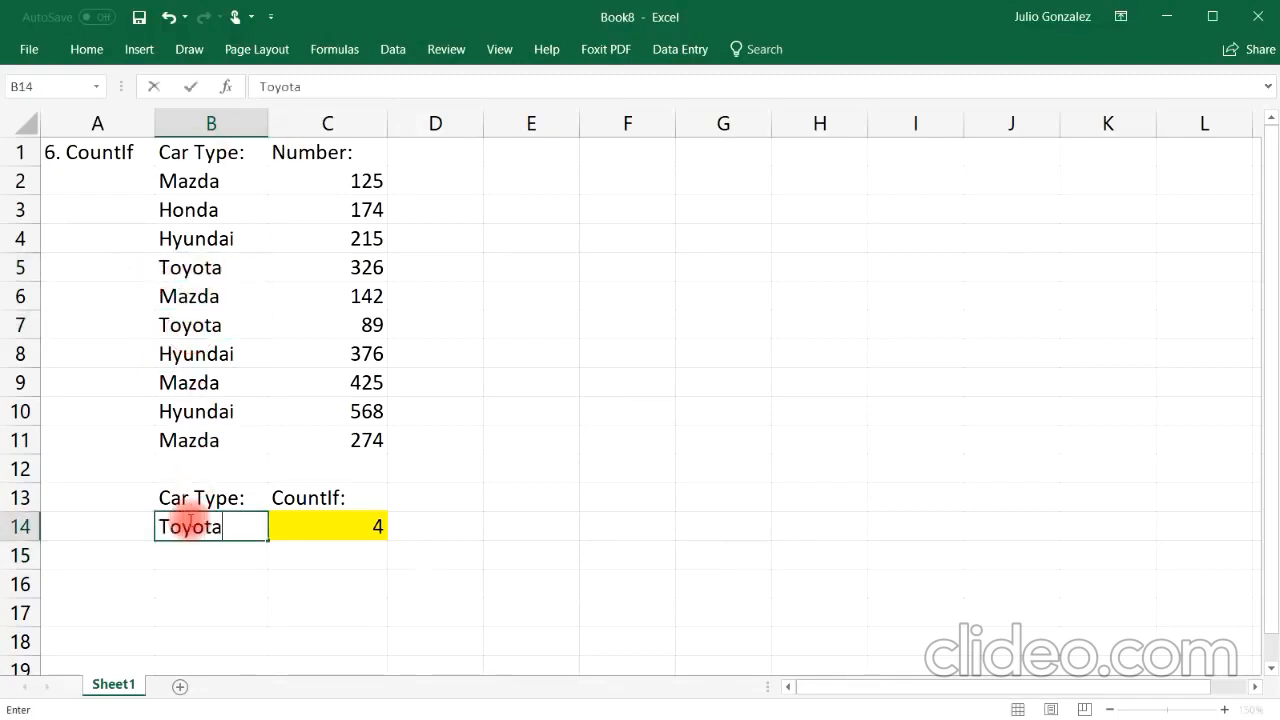
key("Return")
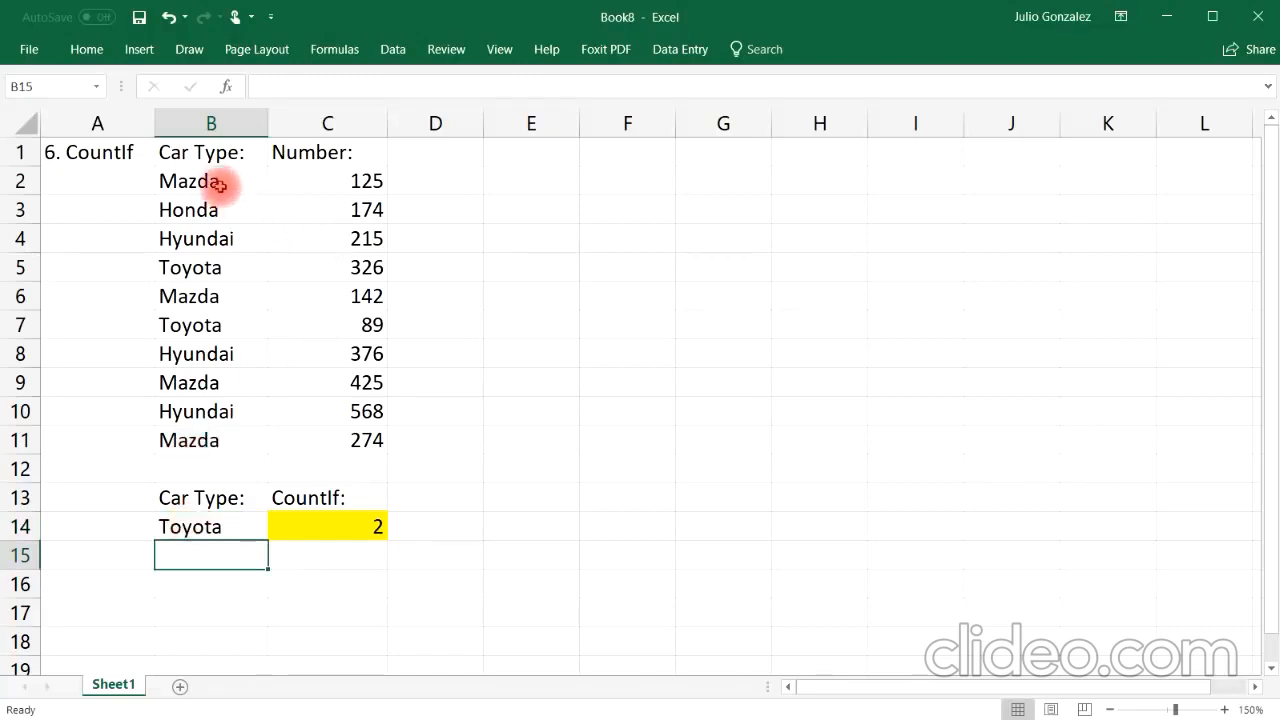
Step: Clear all contents of the COUNTIF example in A1:C14
left_click_drag(226, 180, 228, 438)
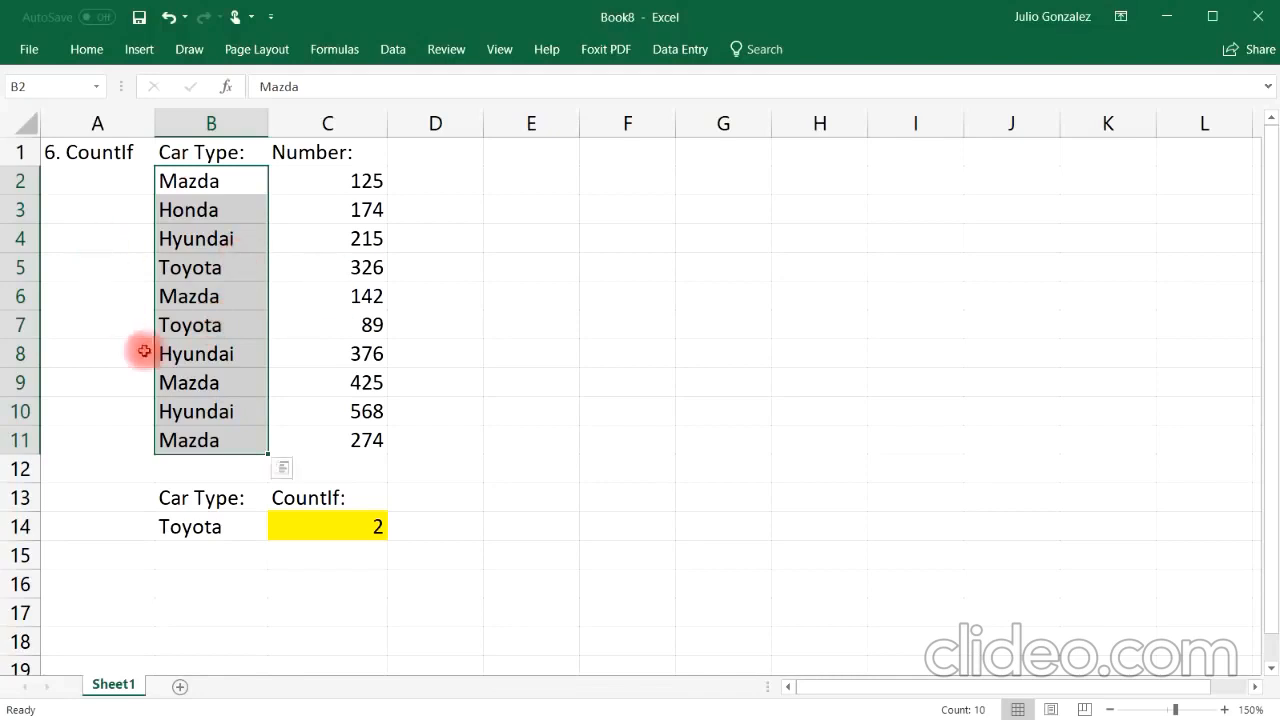
left_click(338, 552)
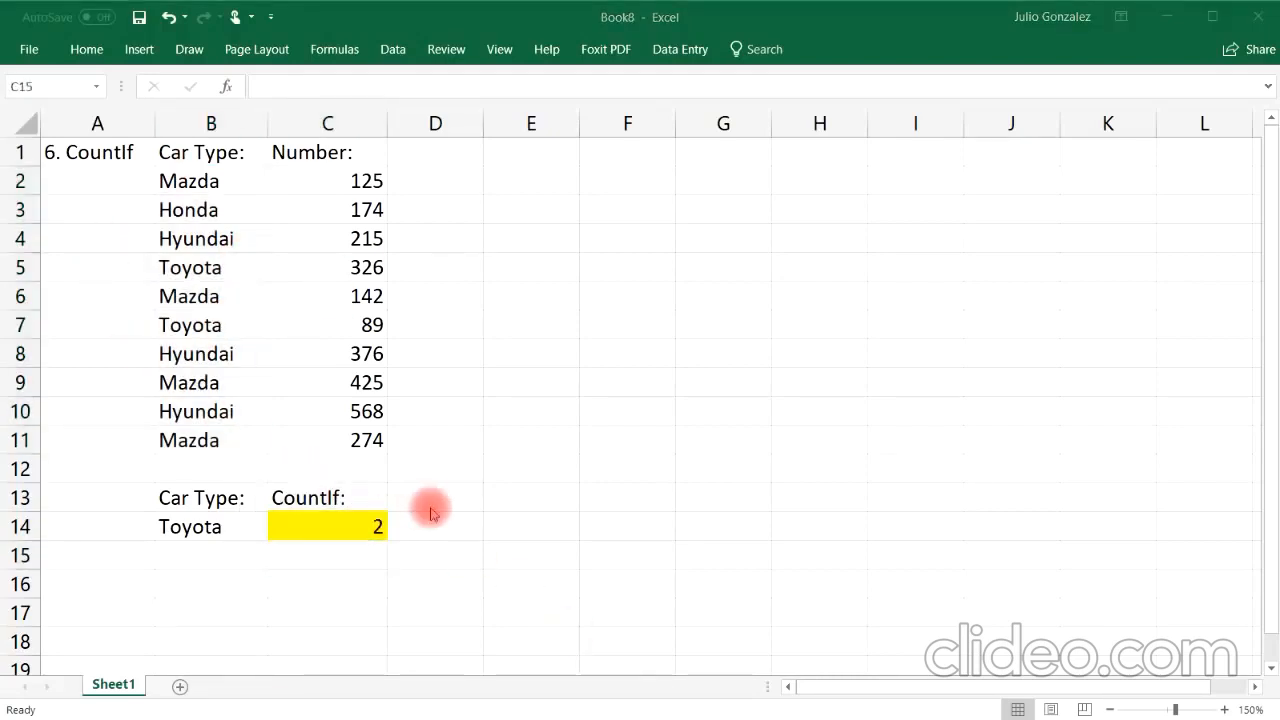
left_click(94, 149)
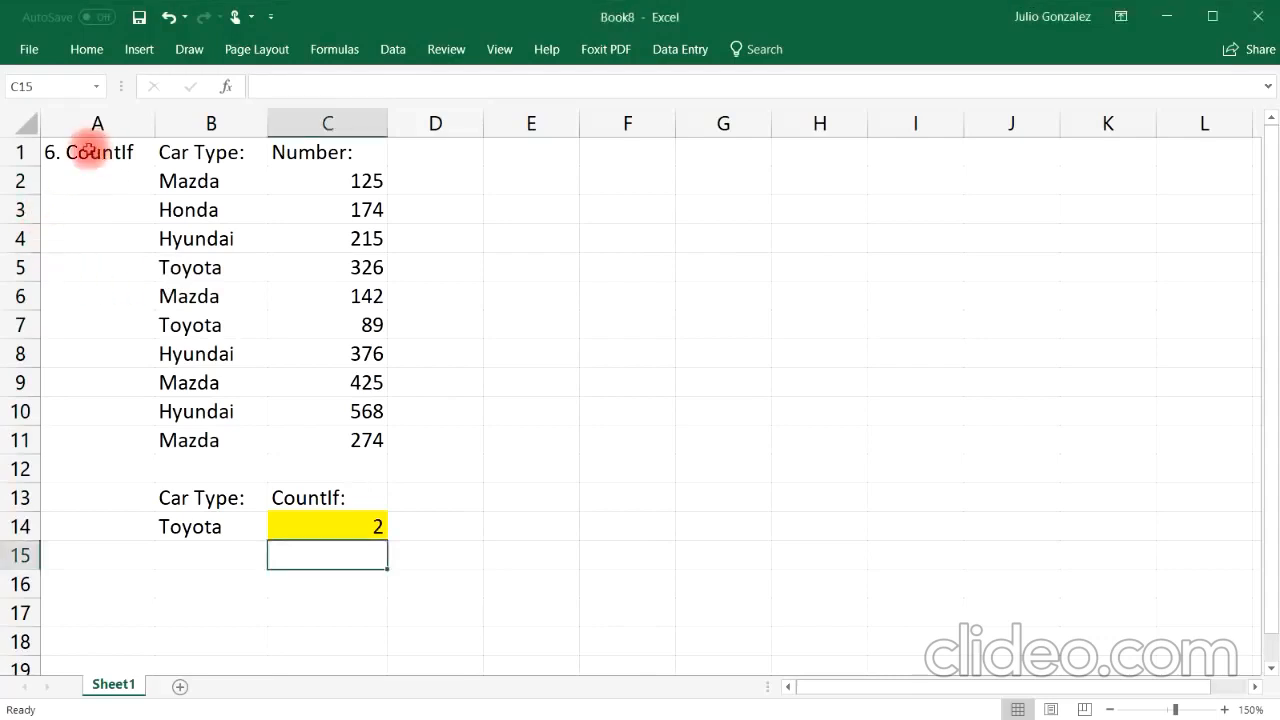
left_click_drag(94, 149, 337, 526)
key("Delete")
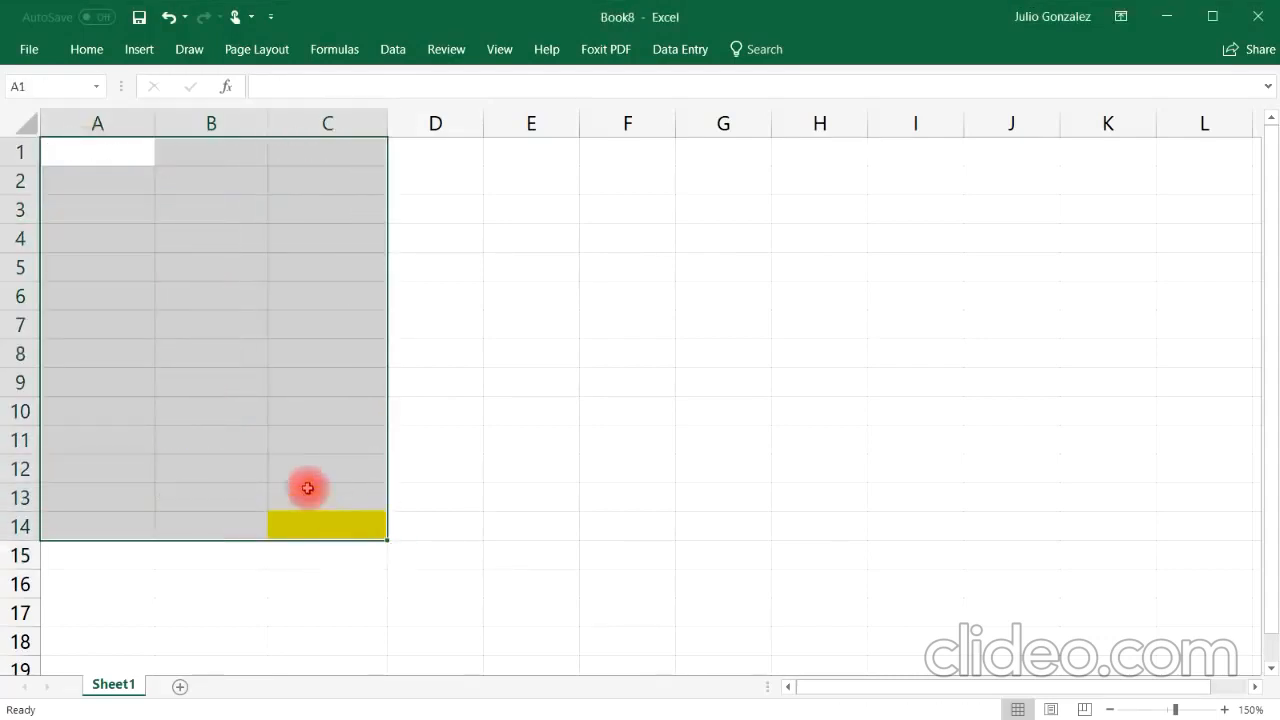
Step: Enter the heading 7. Concatenate in A1 and widen column A to fit it
left_click(80, 161)
type("7.")
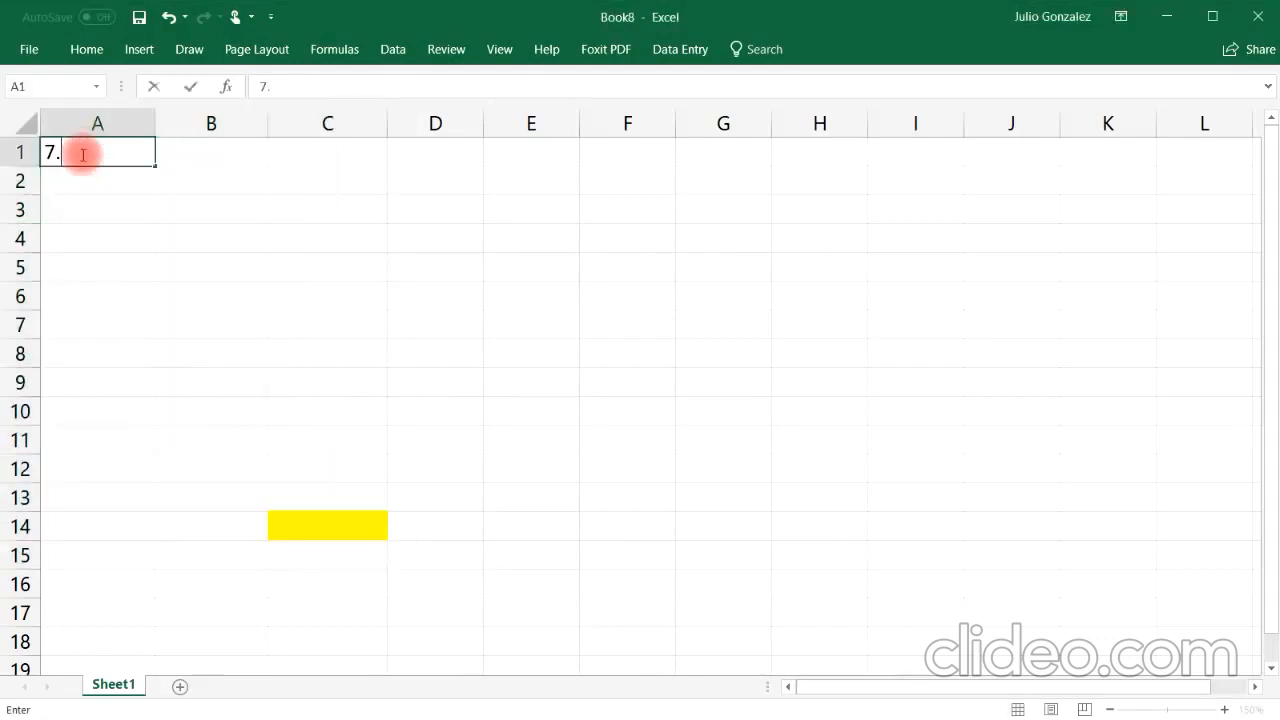
type(" Concatenate")
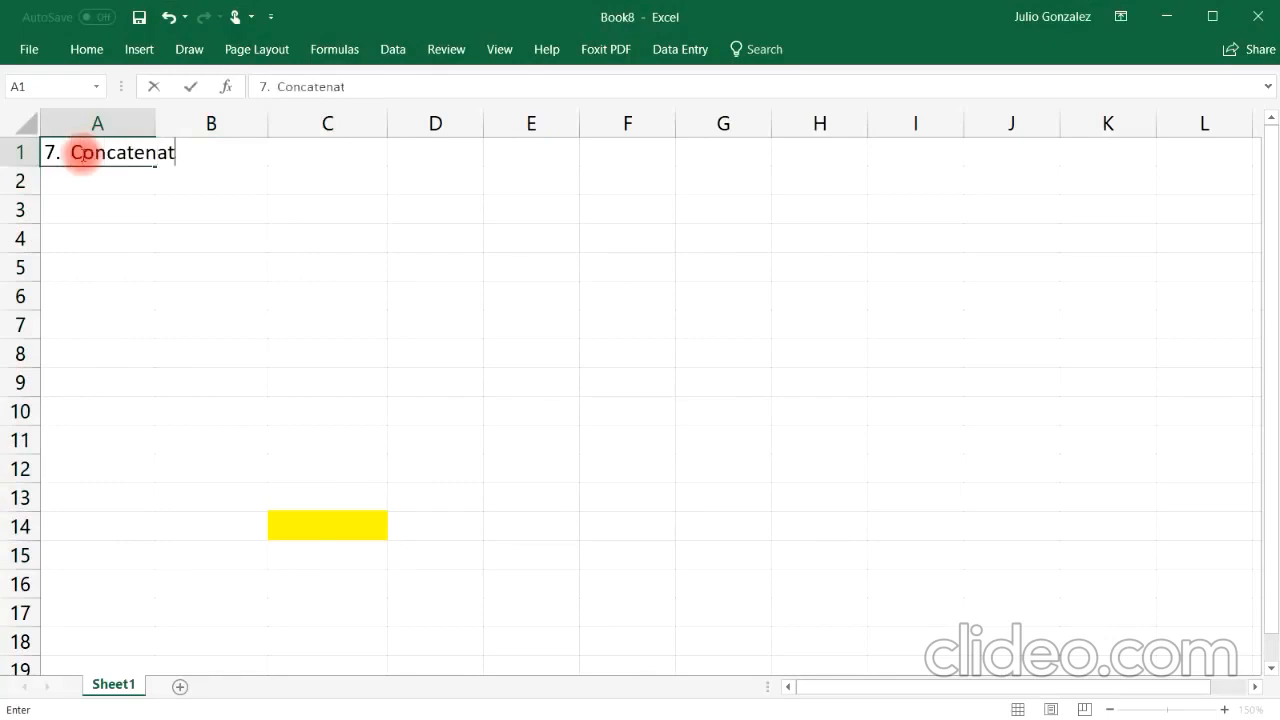
key("Tab")
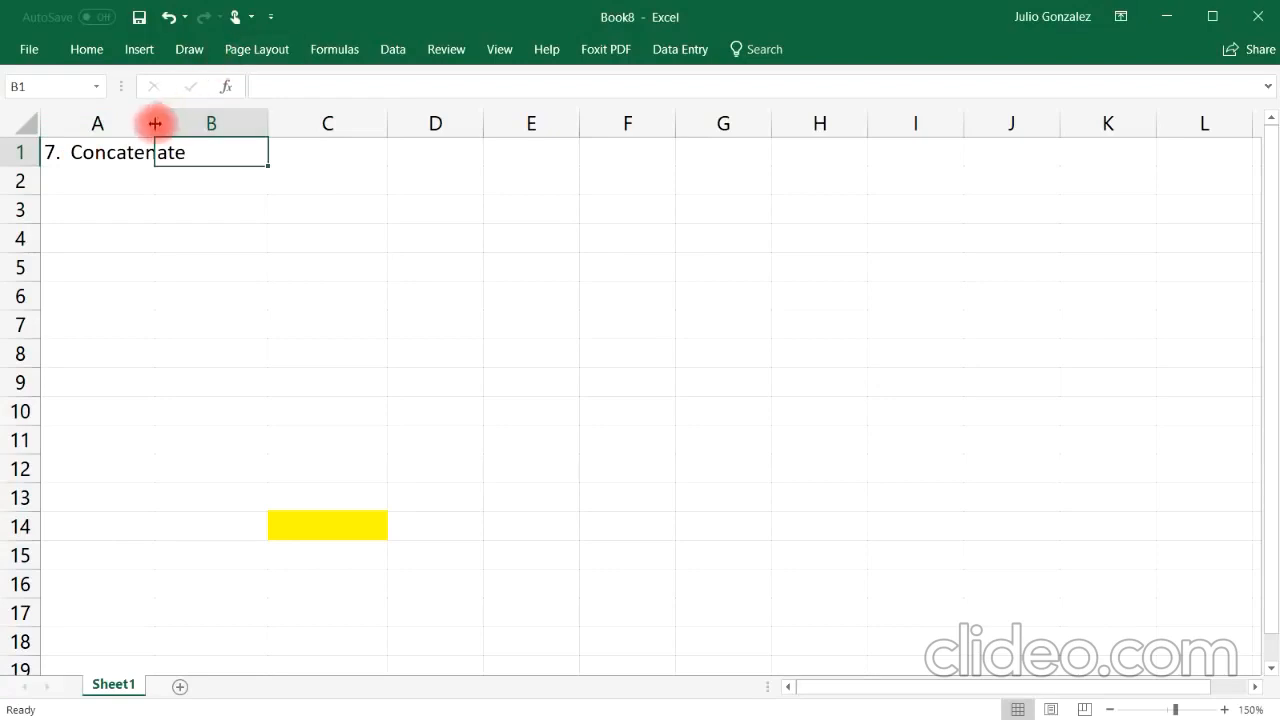
left_click_drag(154, 123, 202, 128)
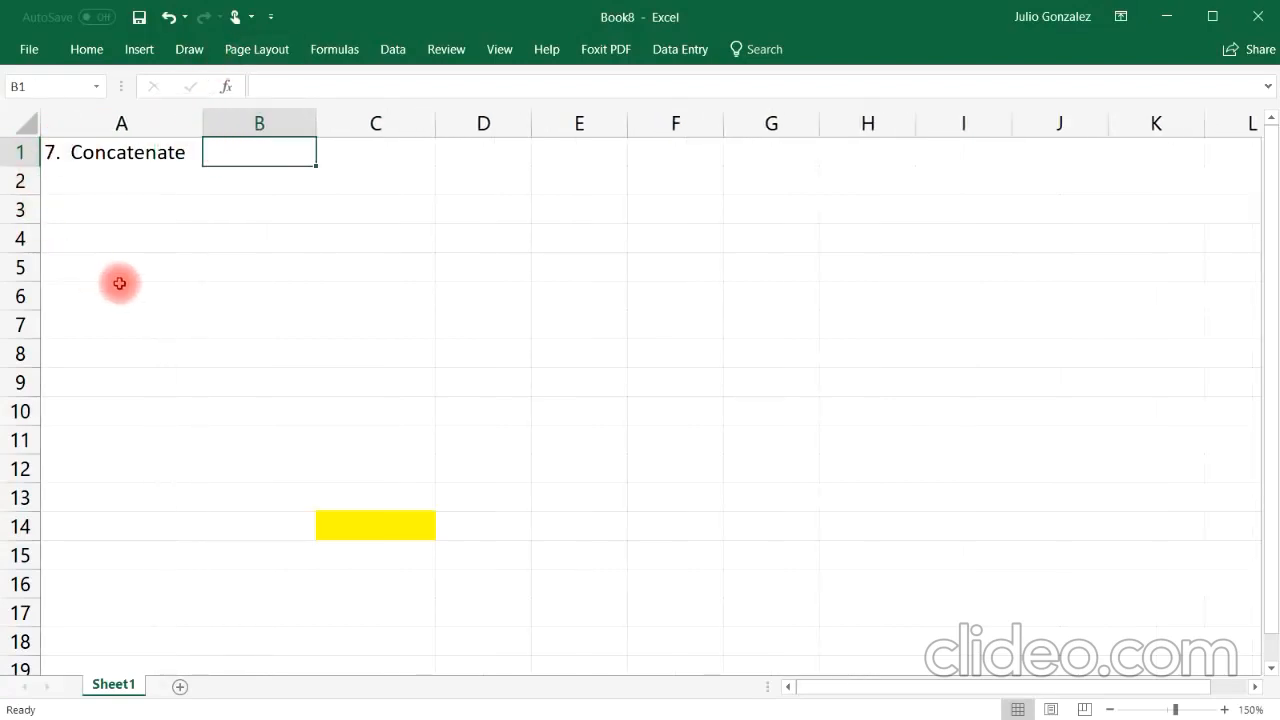
Step: Remove the yellow fill from cell C14
left_click(340, 526)
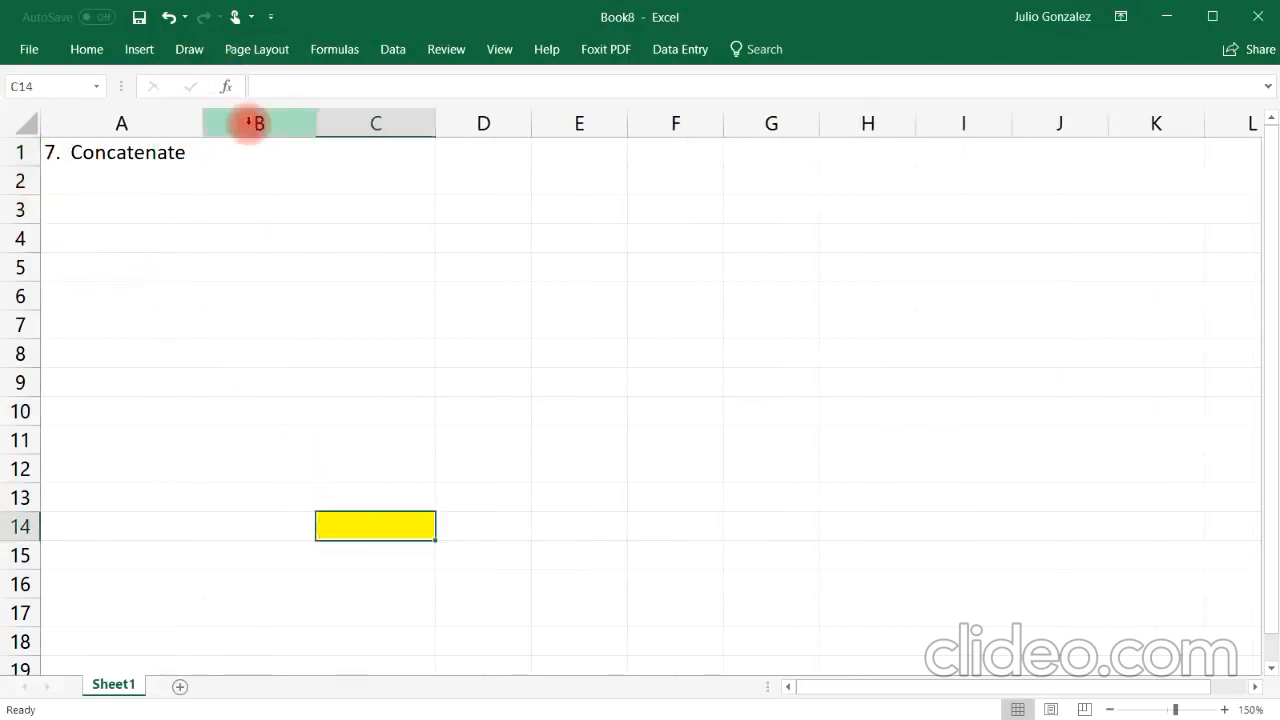
left_click(86, 49)
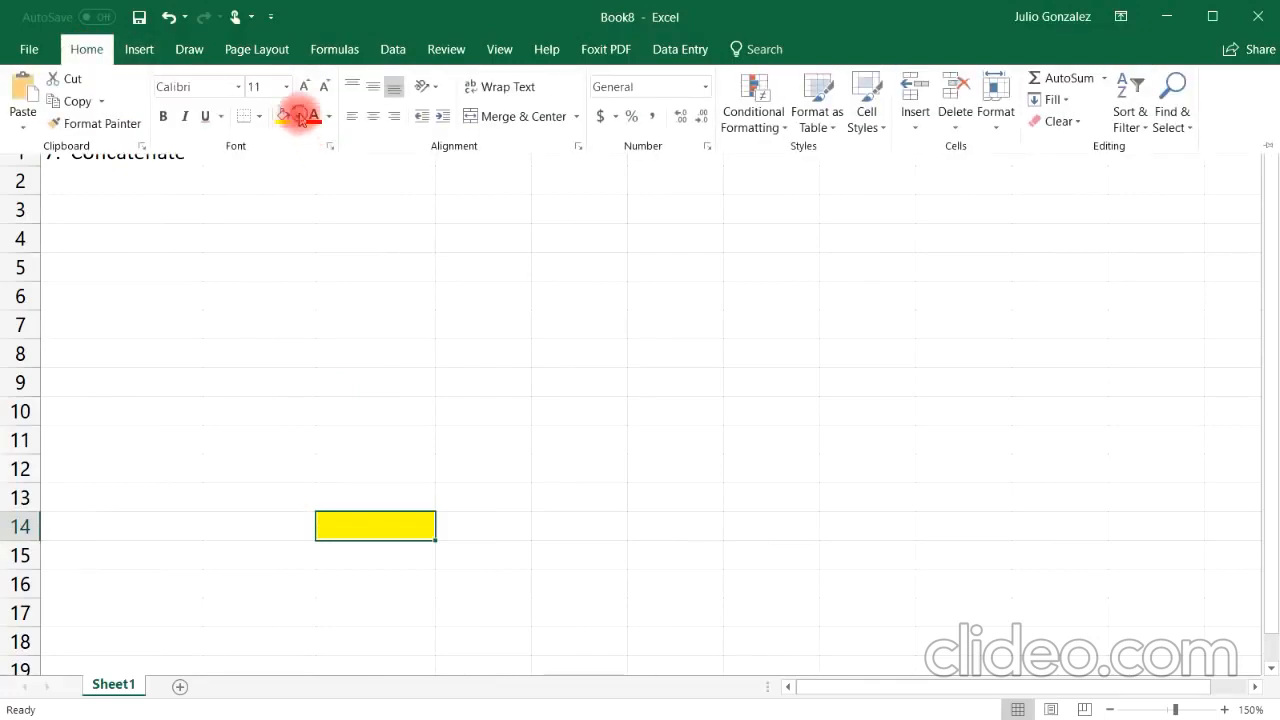
left_click(297, 116)
left_click(291, 158)
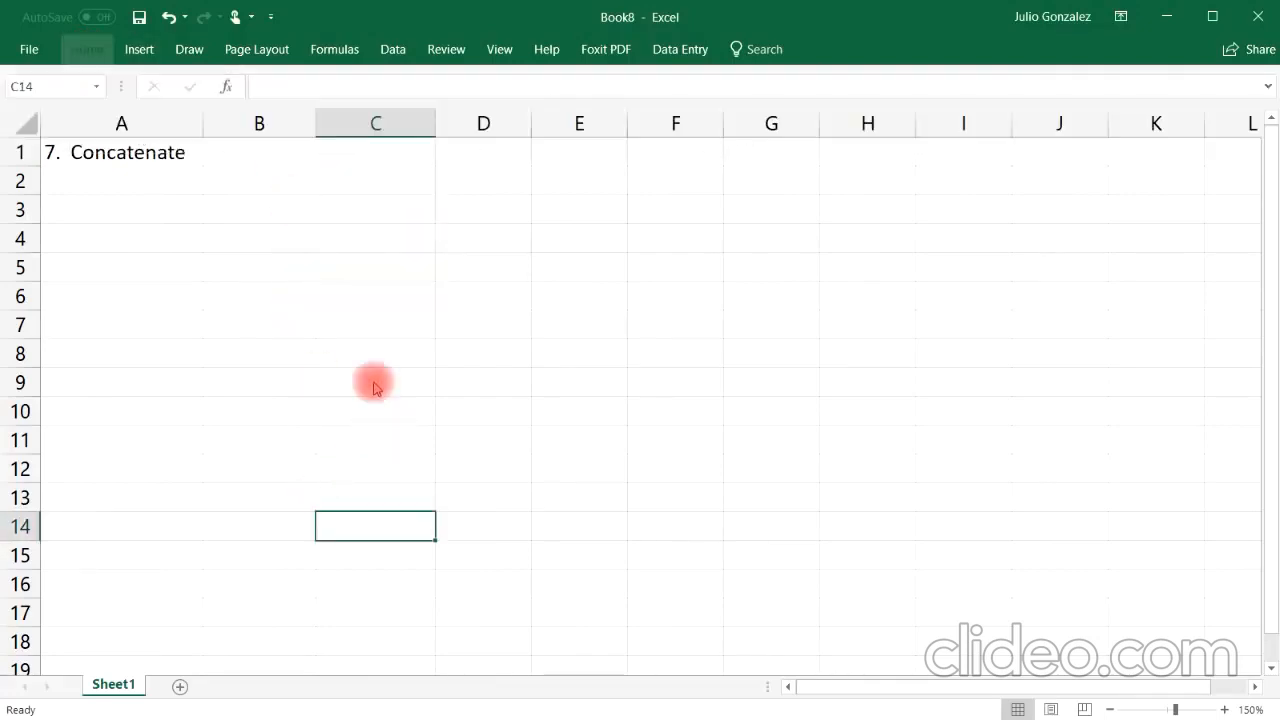
Step: Enter the column headers First Name in B1 and Last Name in C1, and widen column D
left_click(268, 162)
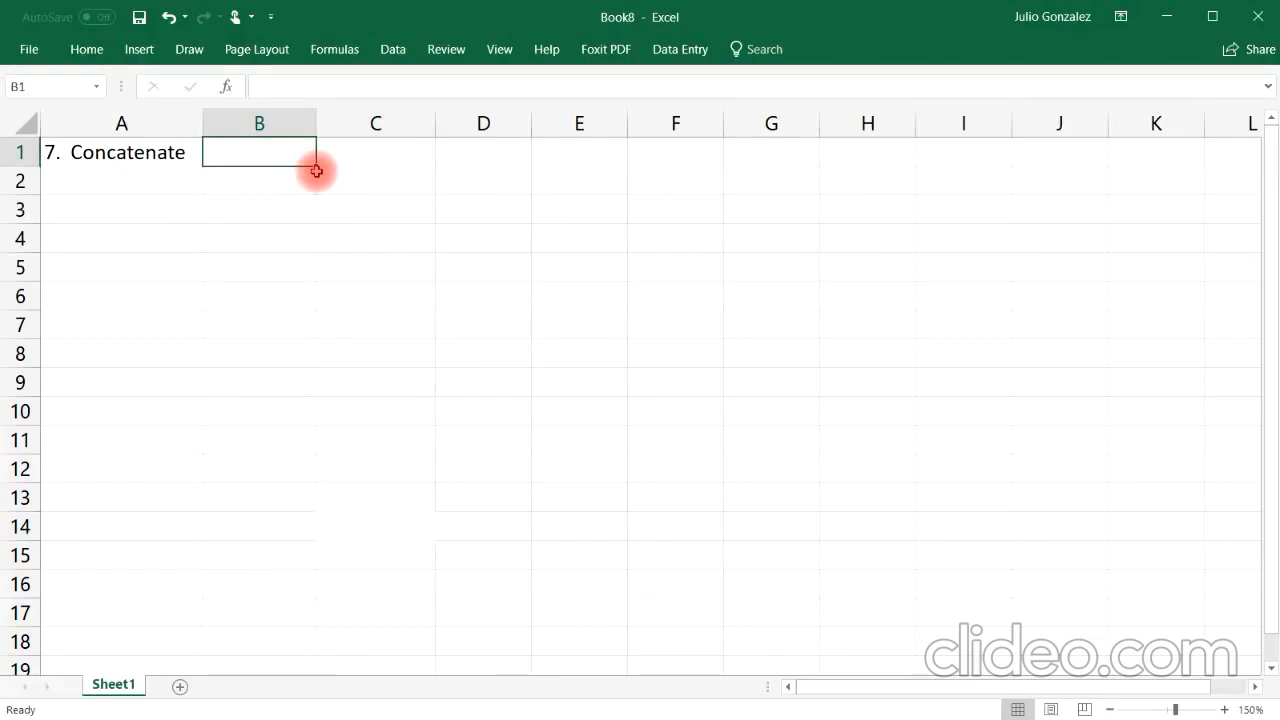
type("First ")
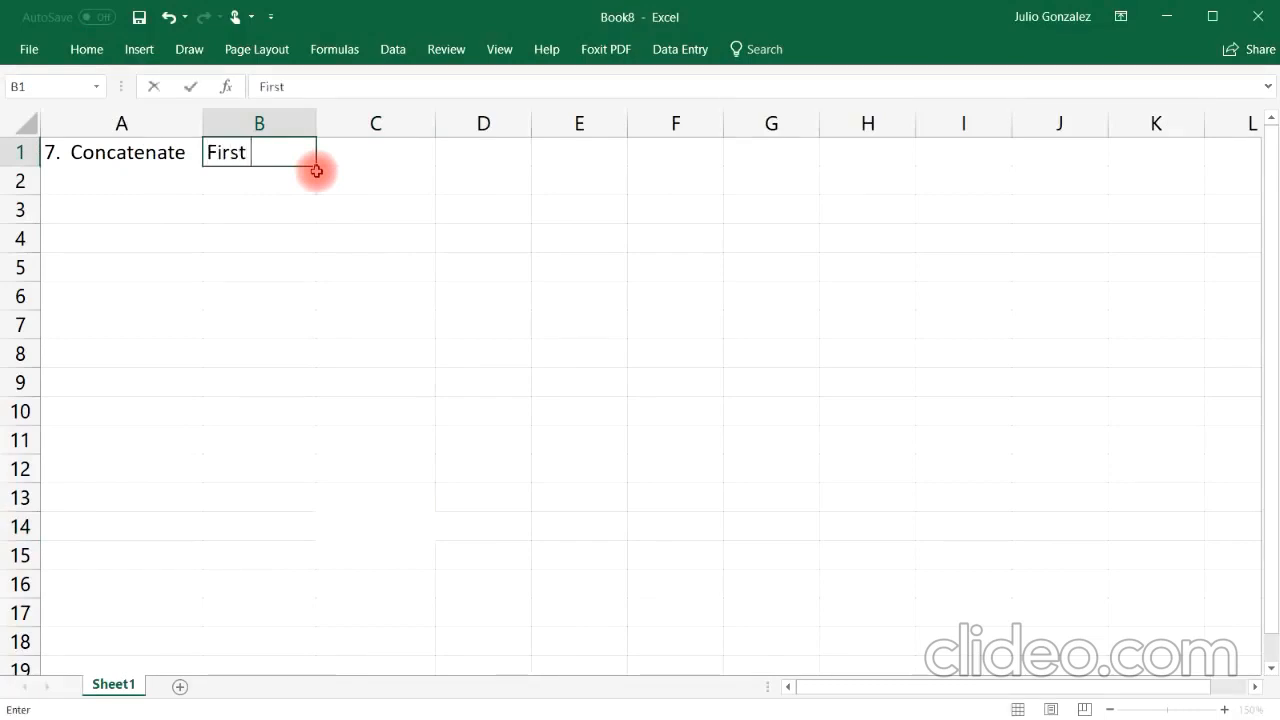
type("Name")
key("Tab")
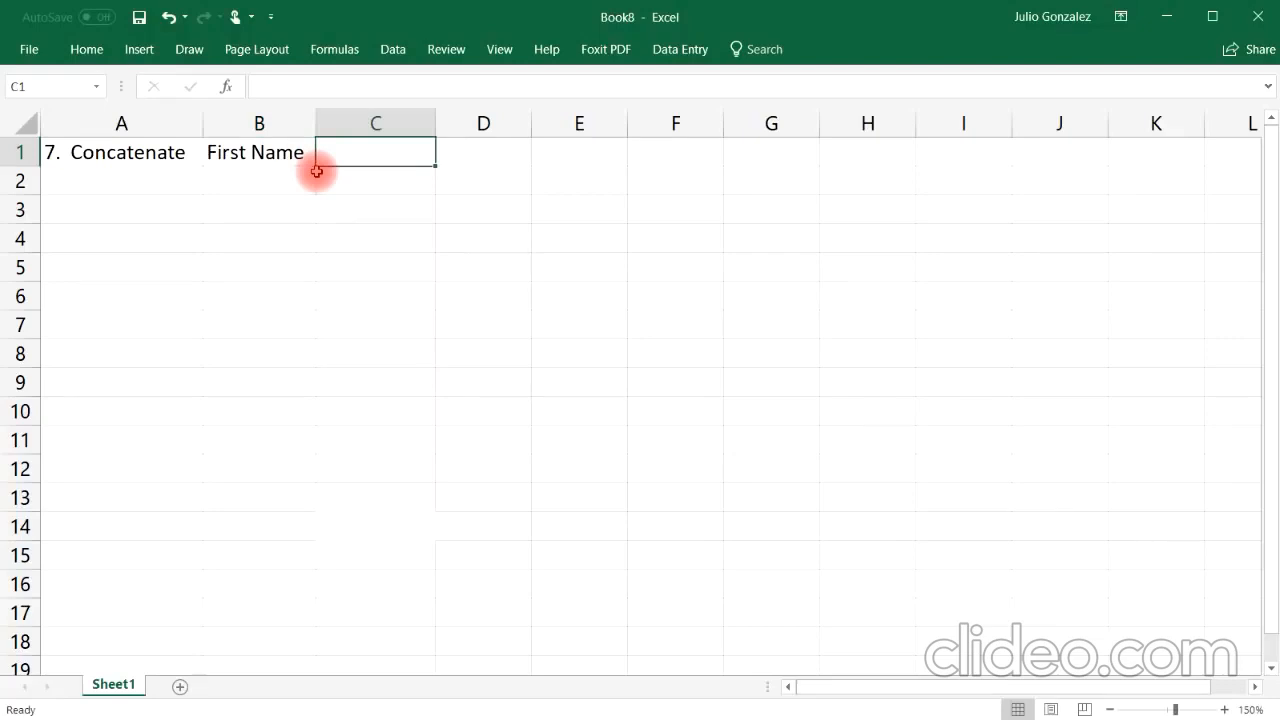
type("Last Na")
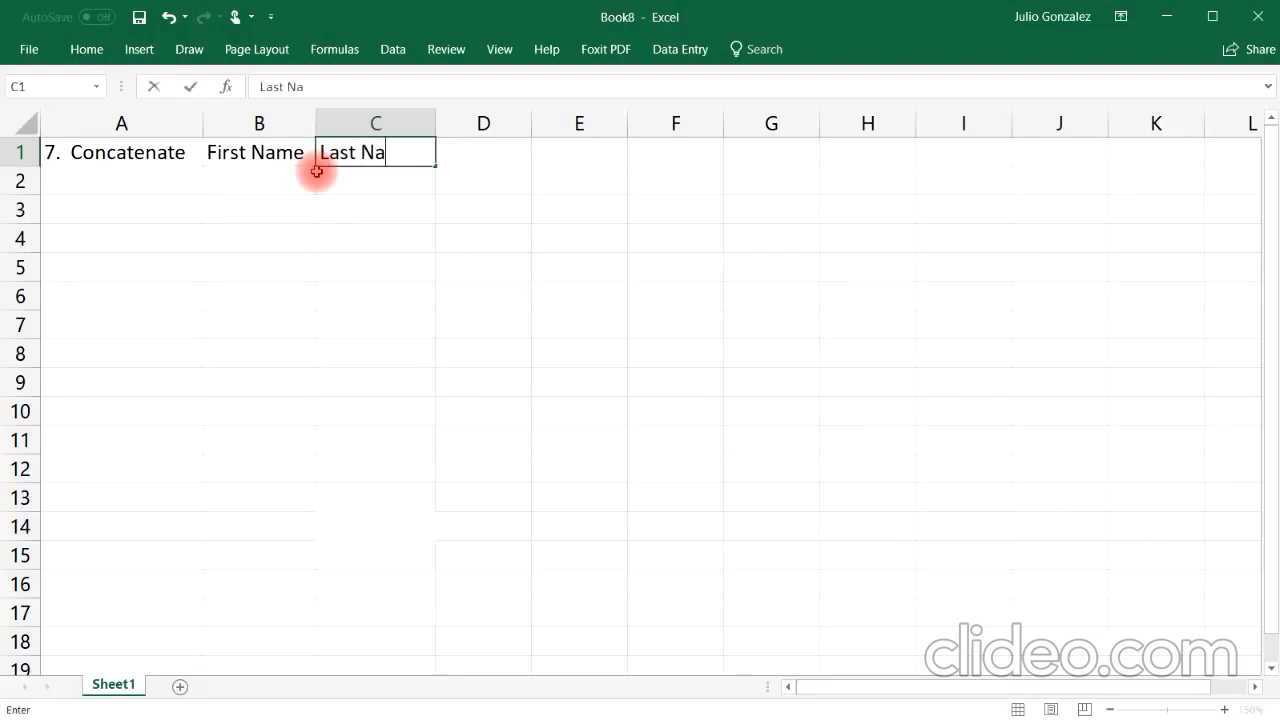
type("me")
key("Tab")
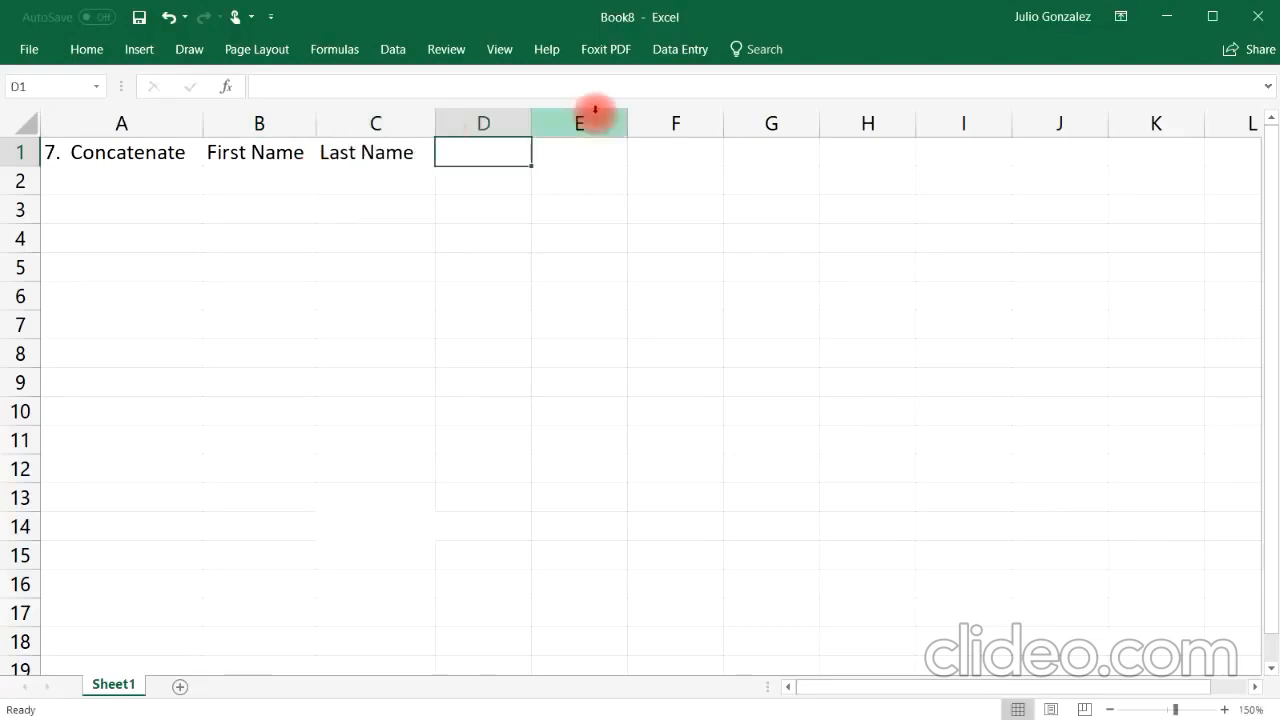
left_click_drag(529, 120, 654, 118)
Step: Enter two people's first and last names in rows 2 and 3 under the headers
left_click(234, 176)
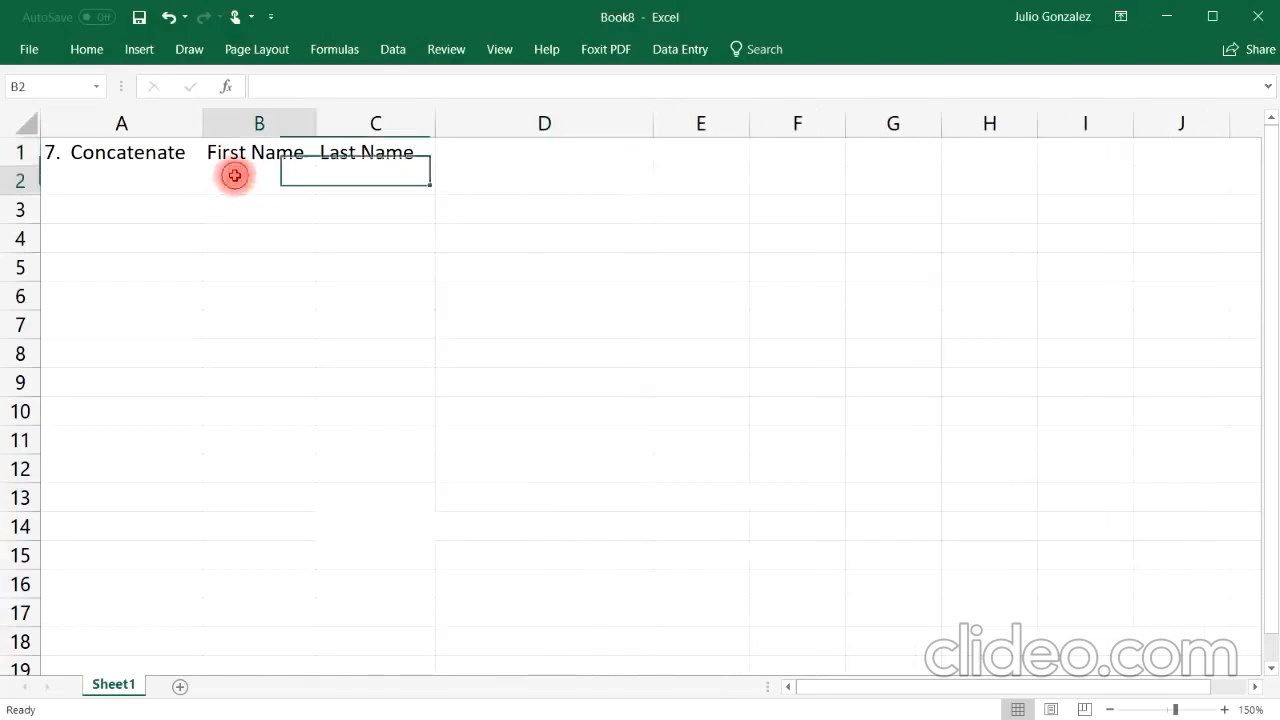
type("John")
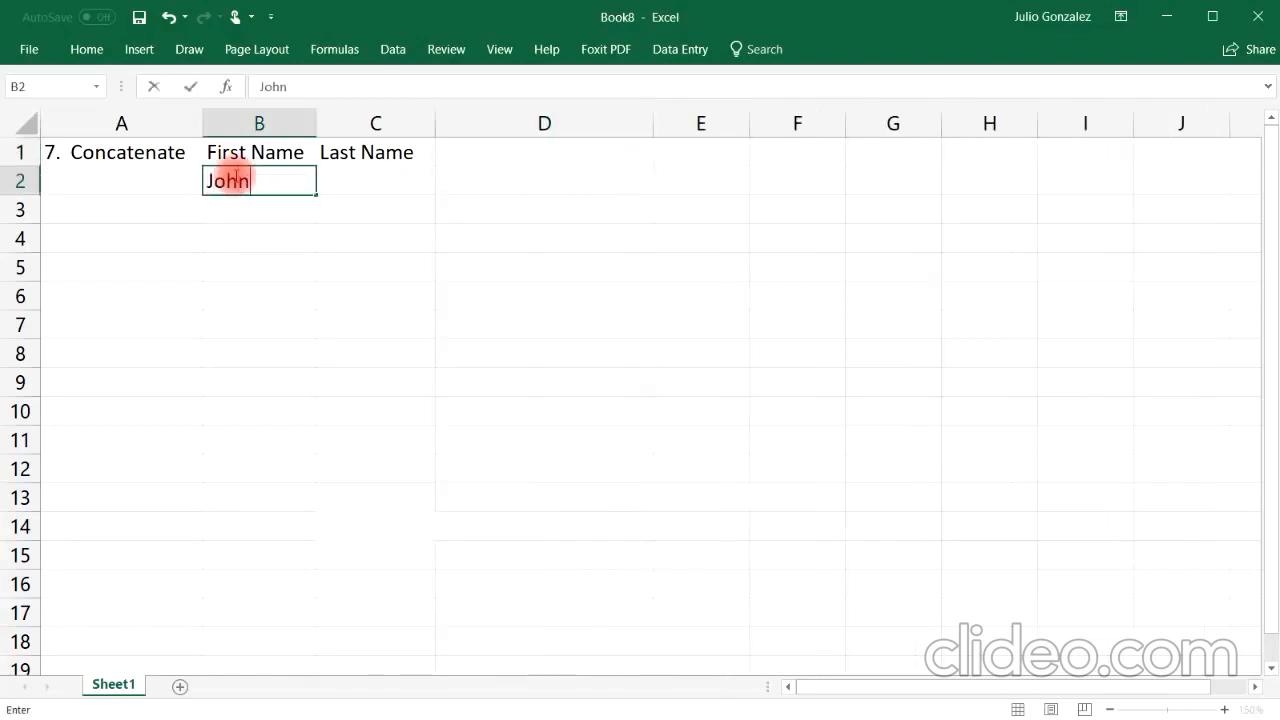
key("Tab")
type("Smith")
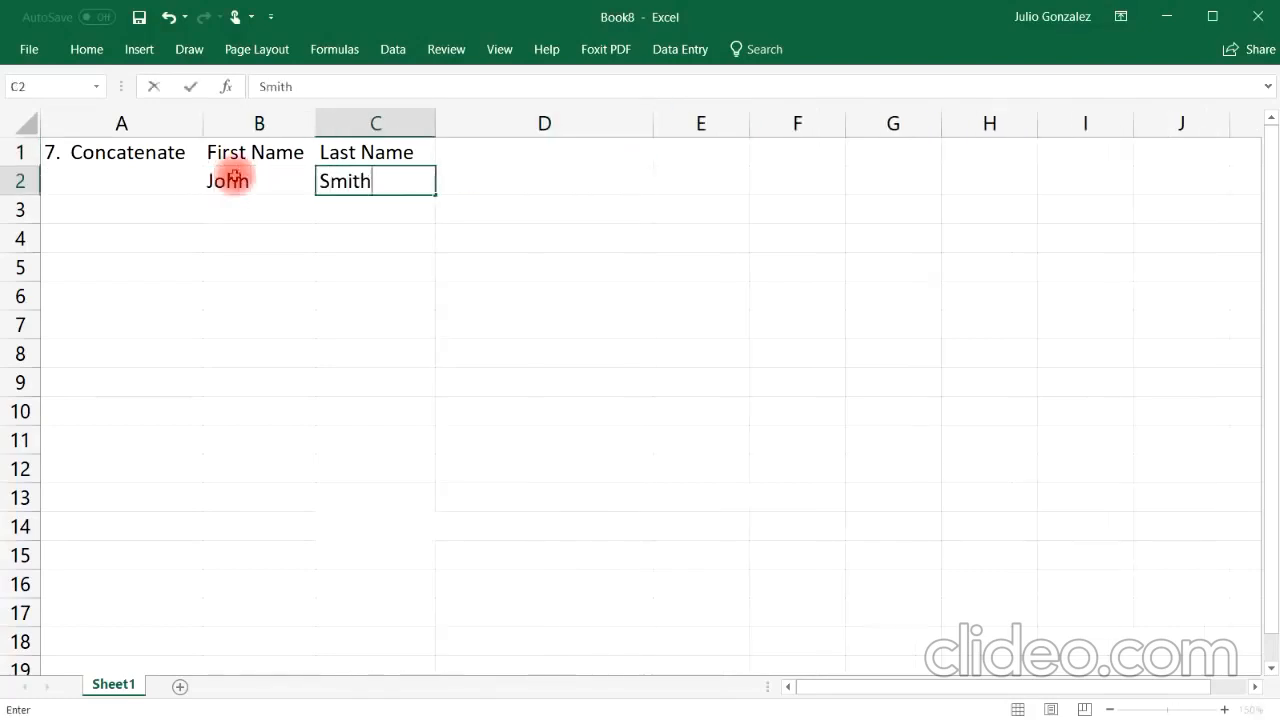
key("Return")
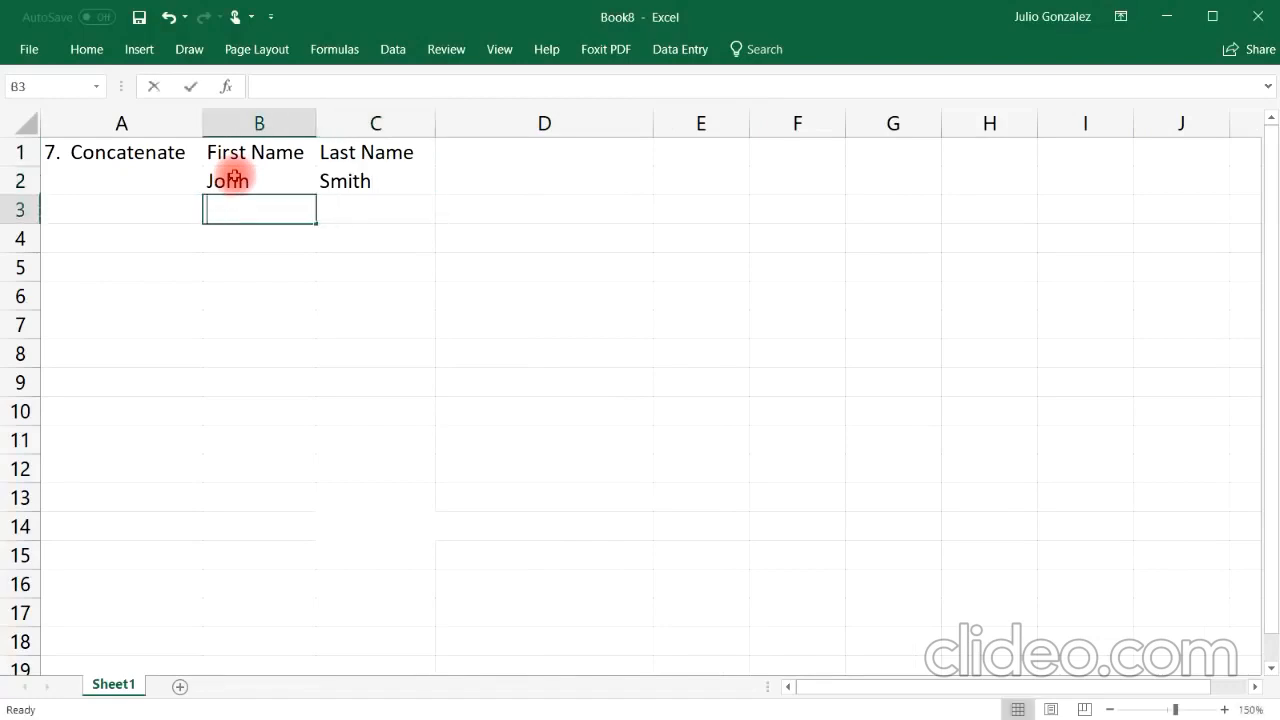
key("Tab")
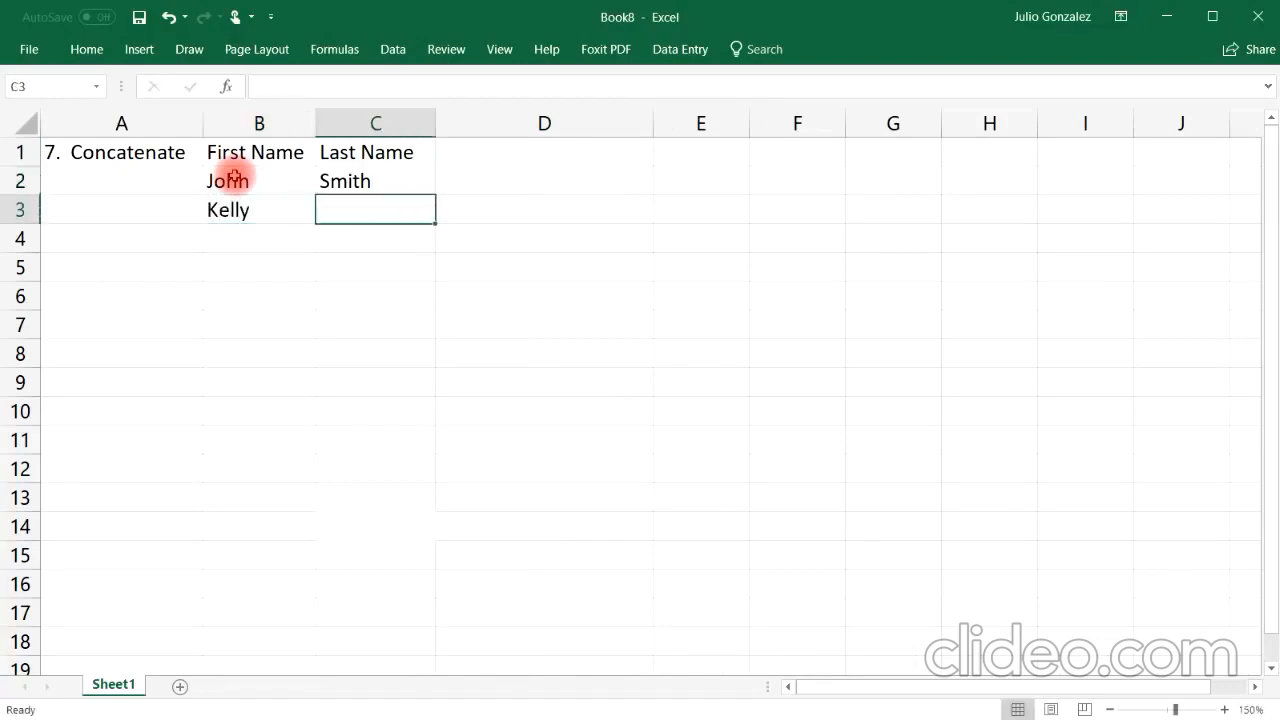
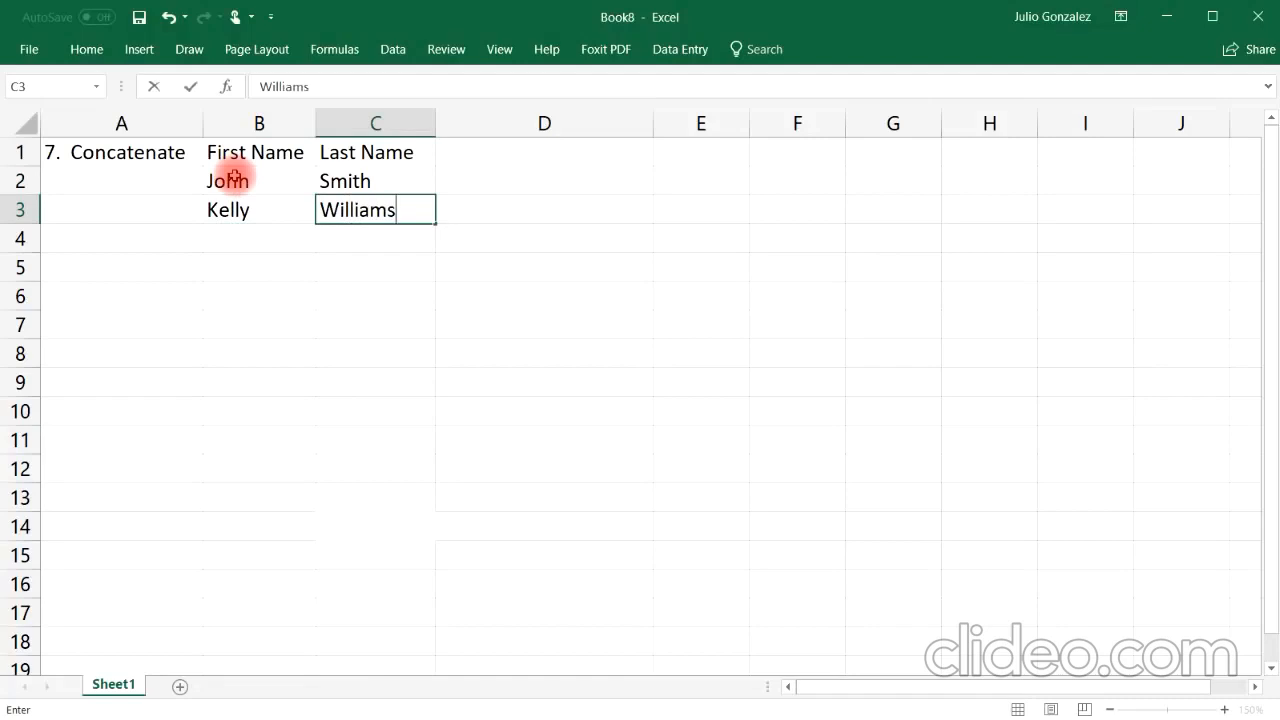
left_click(318, 244)
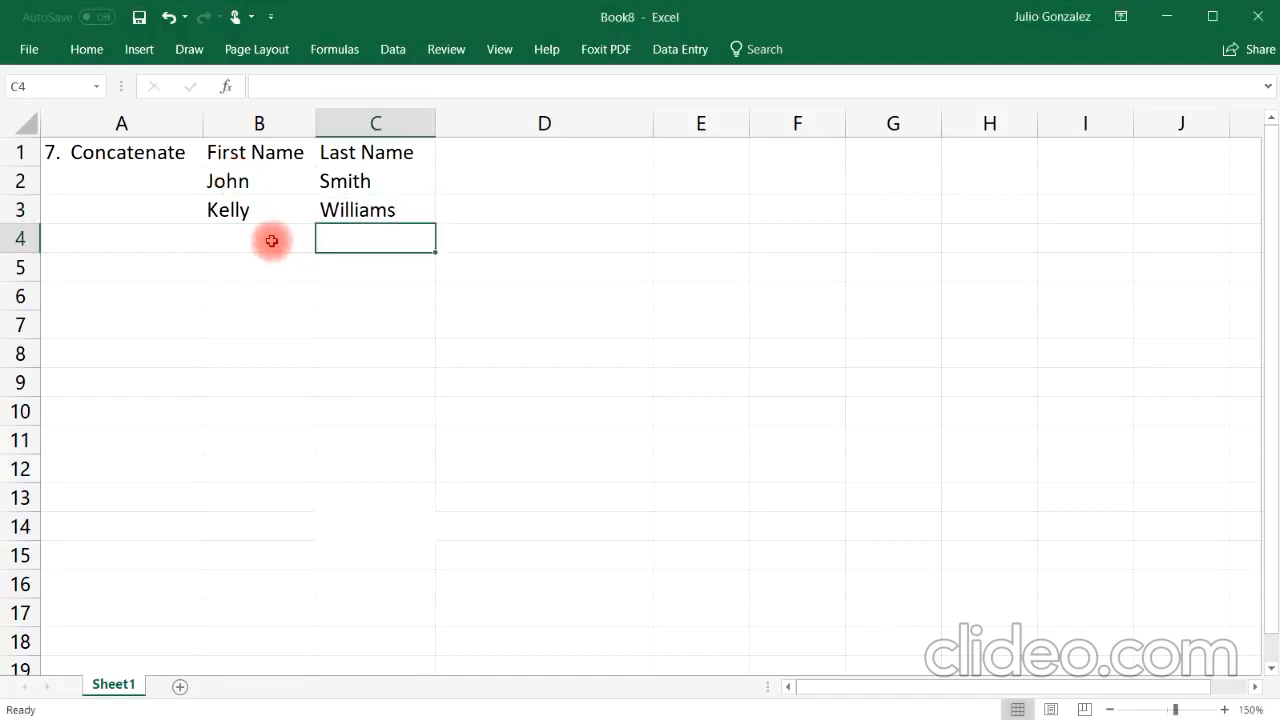
left_click(271, 241)
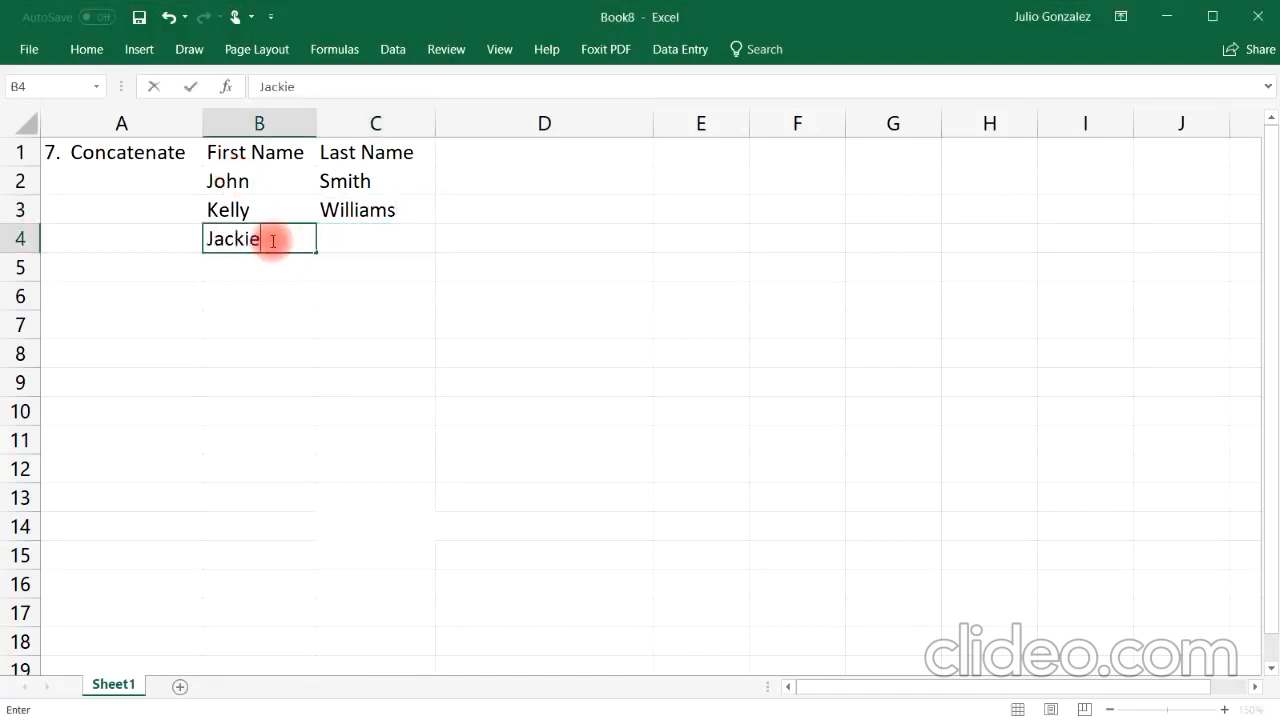
Step: Enter three more people's first and last names in rows 4 to 6
key("Tab")
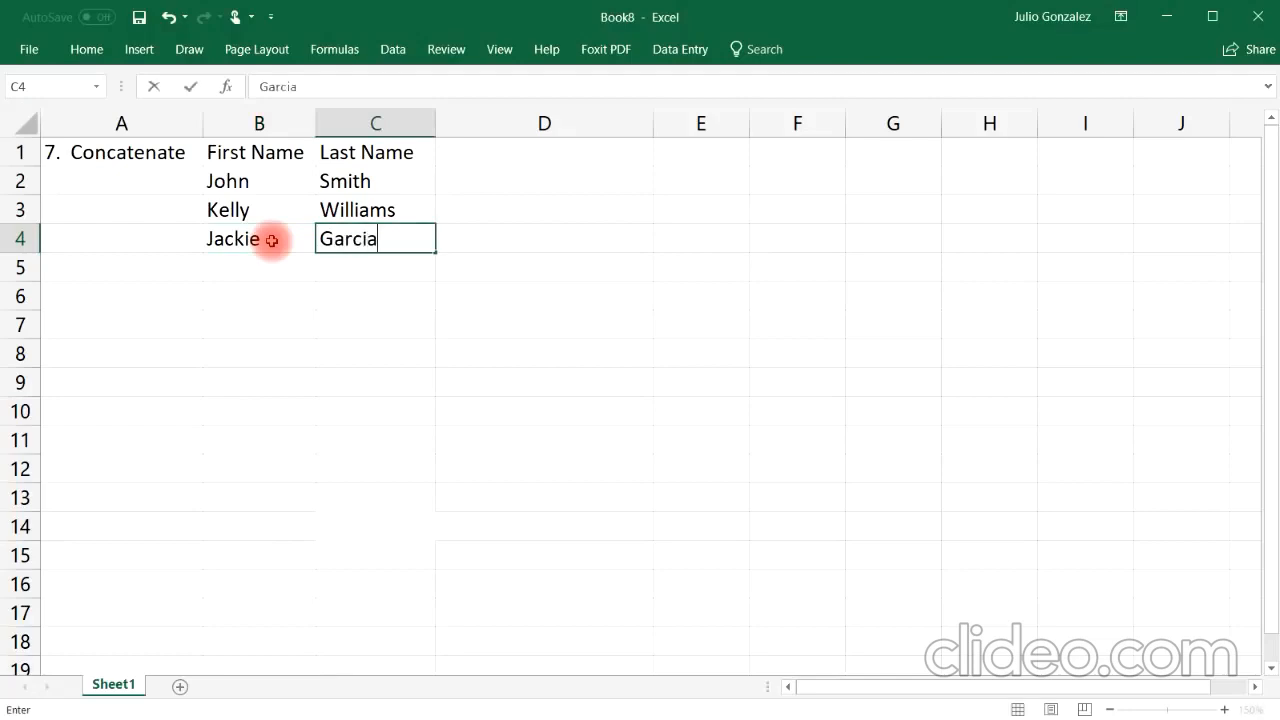
key("Return")
key("Left")
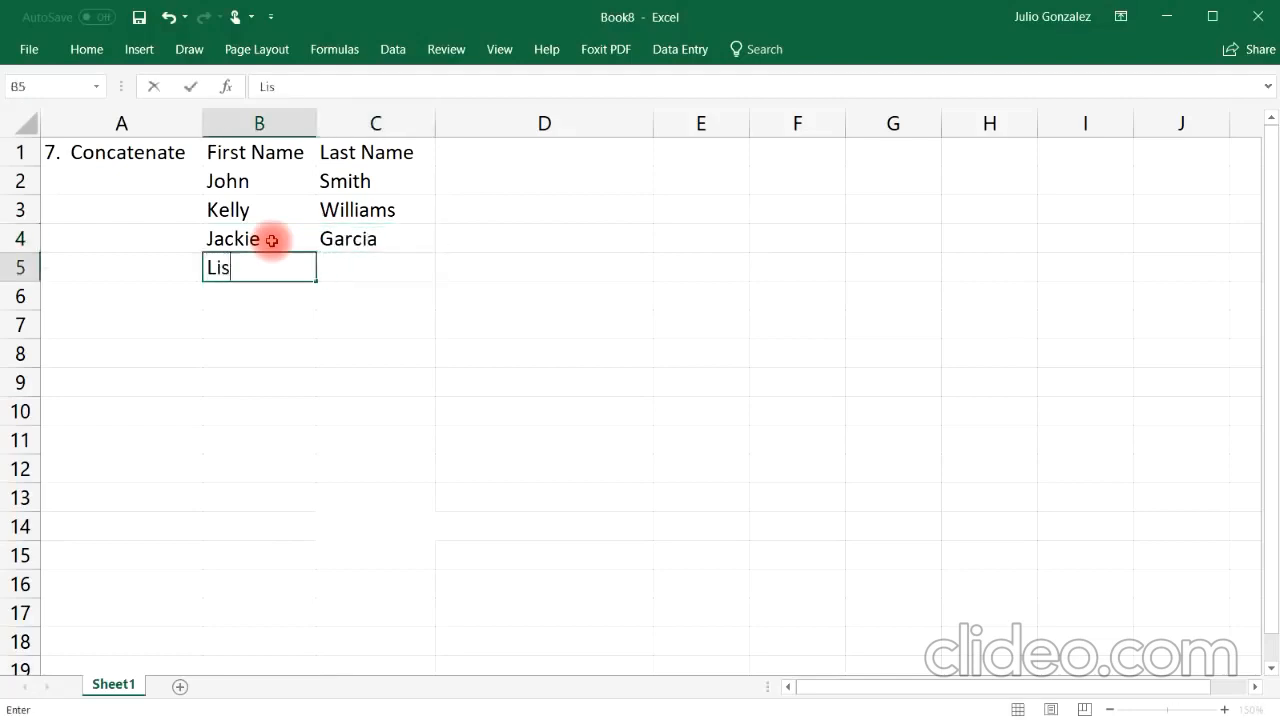
key("Tab")
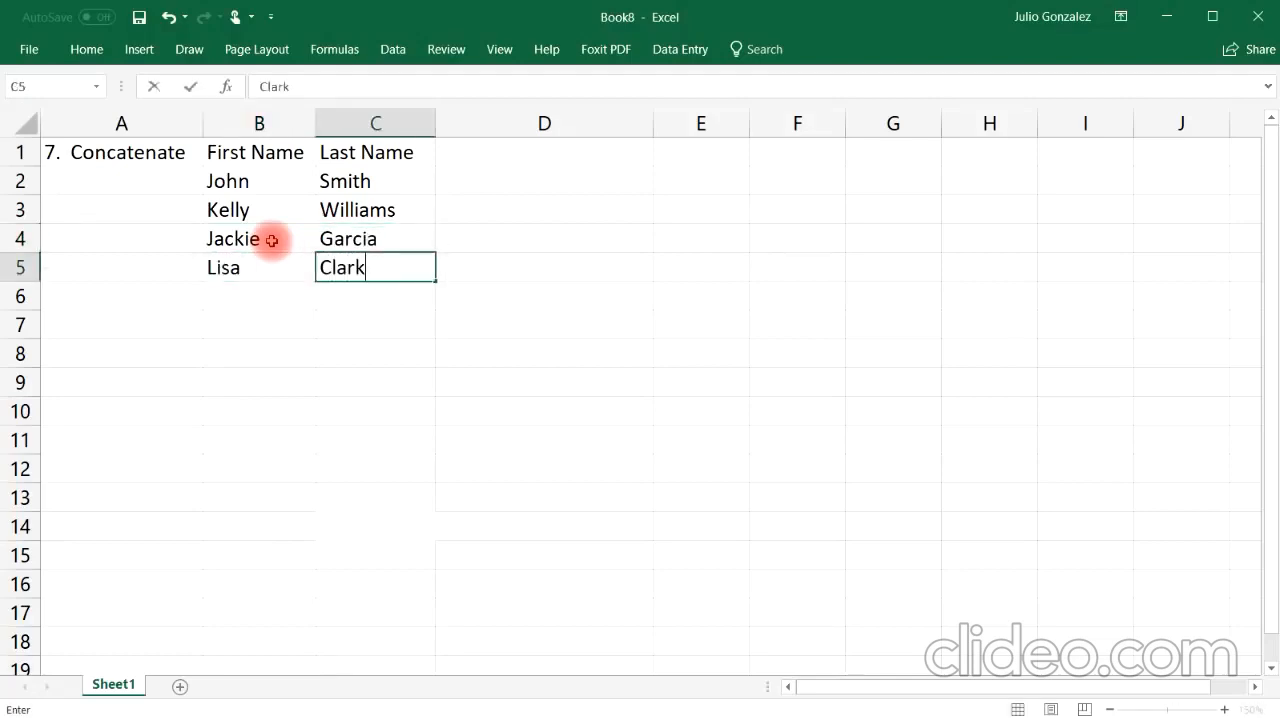
key("Return")
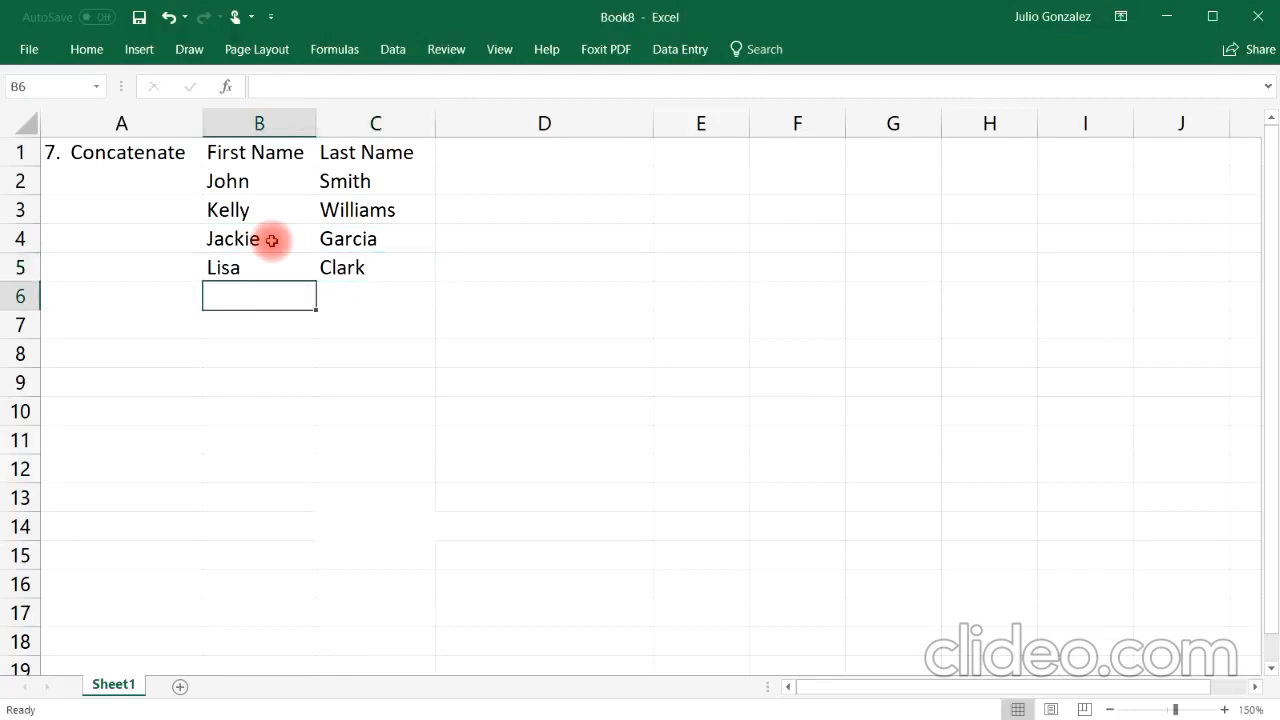
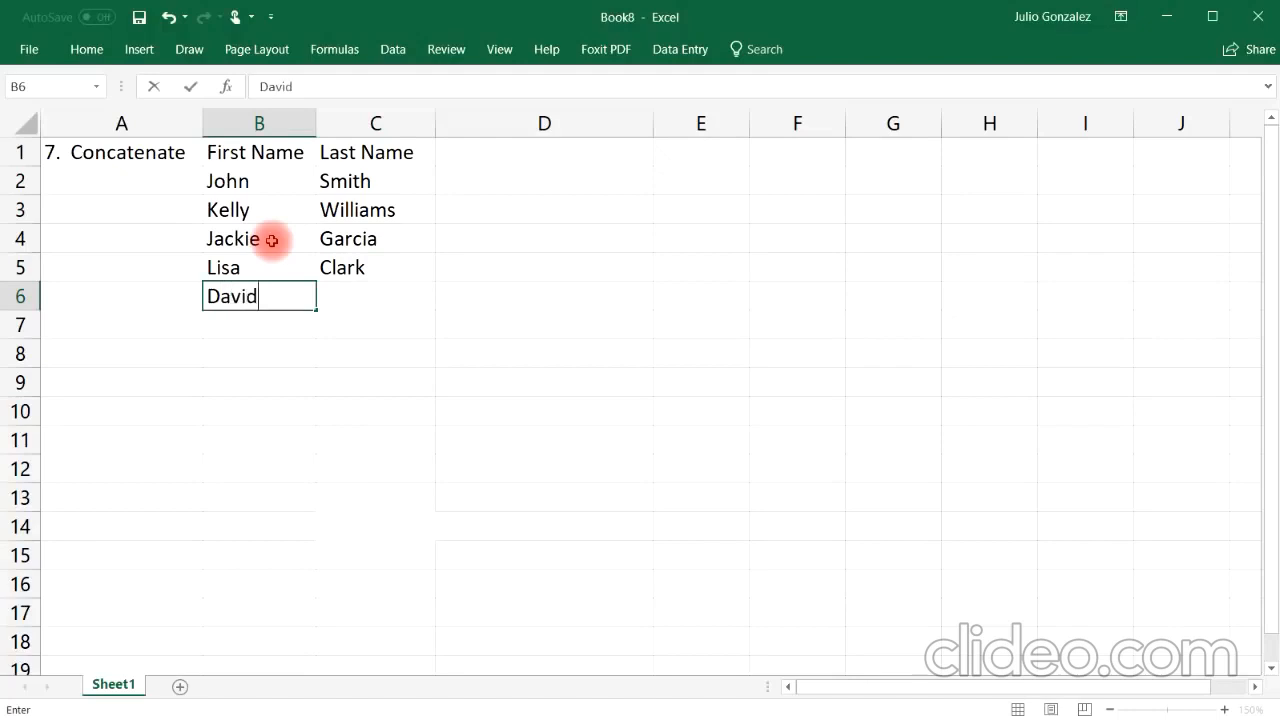
key("Tab")
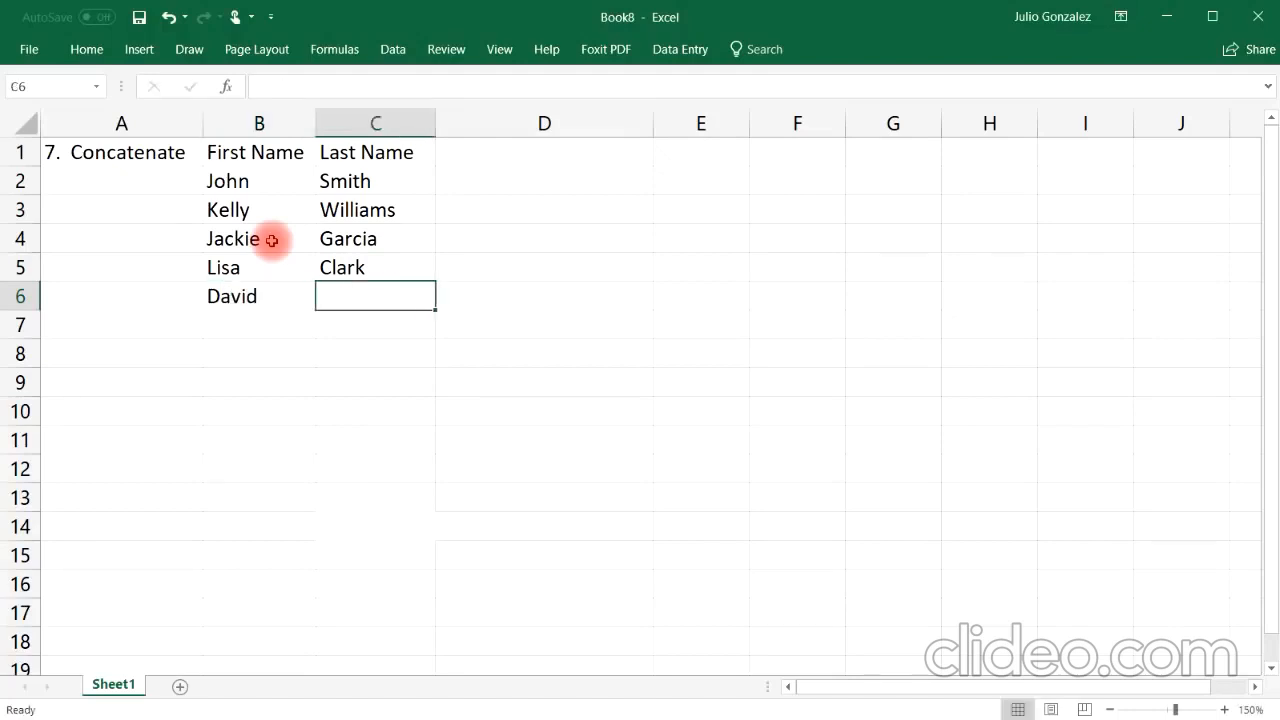
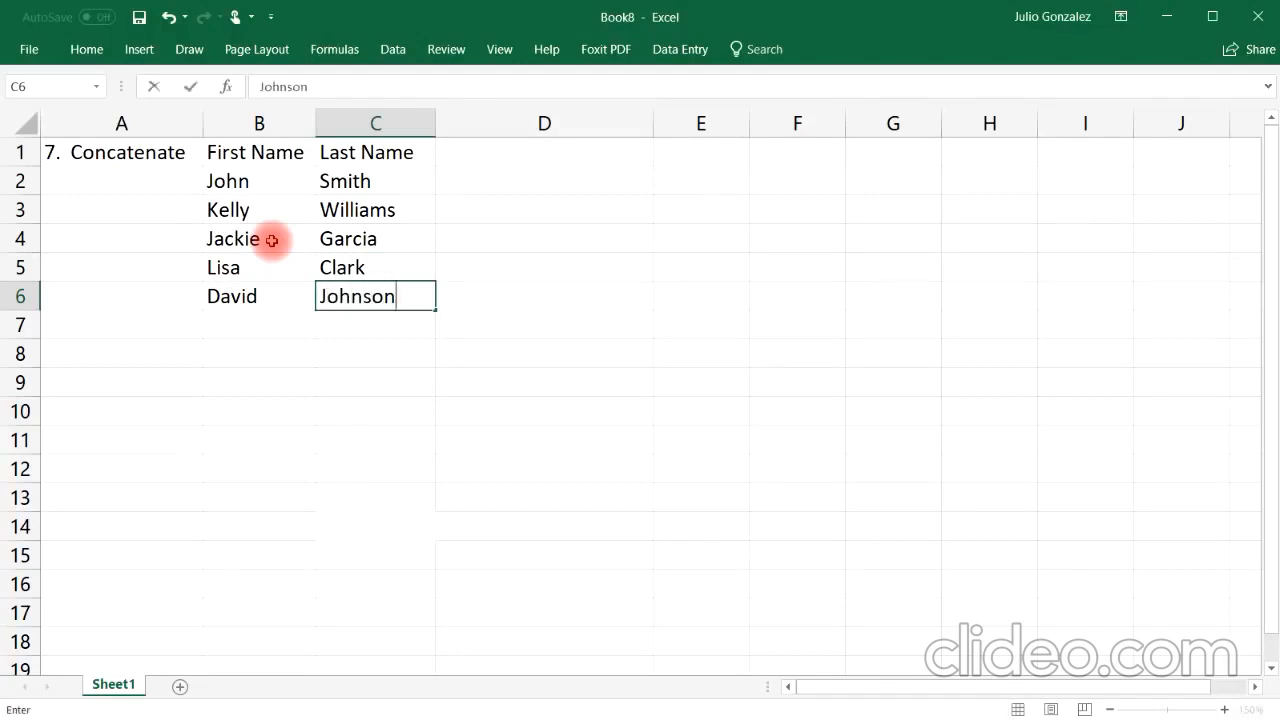
key("Tab")
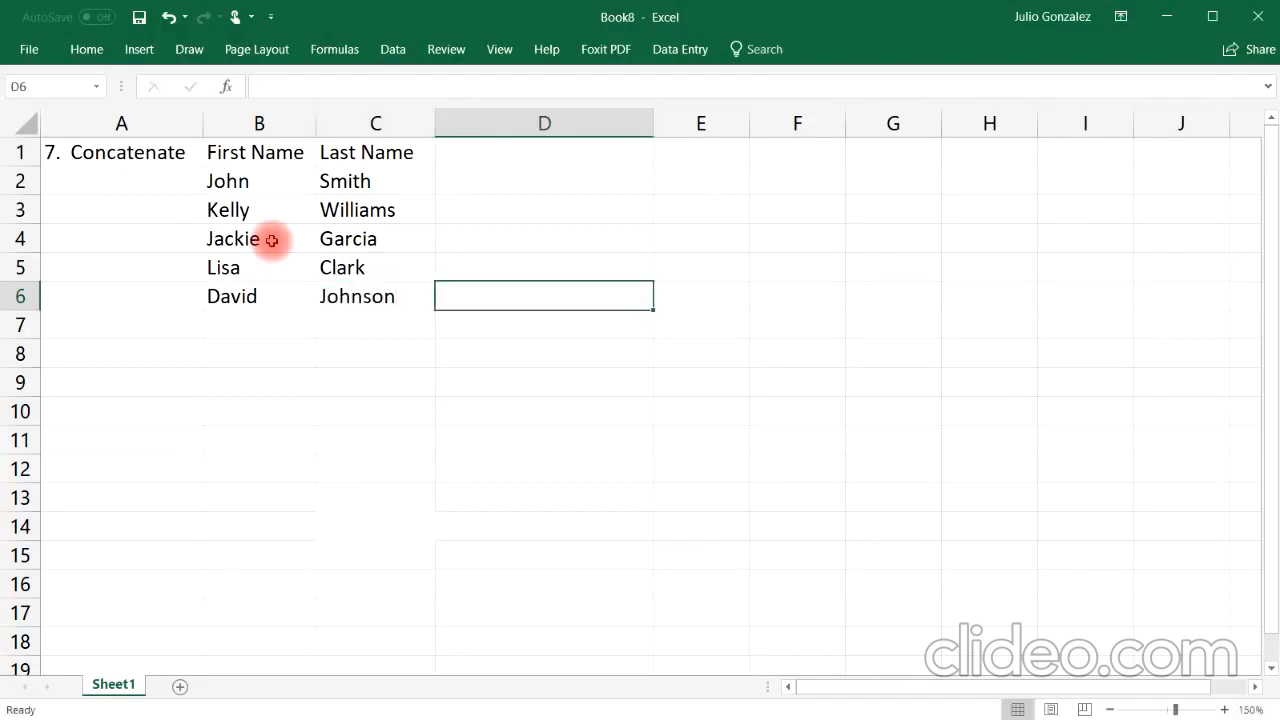
Step: Enter the formula =concatenate(B2,C2) in cell D2 to join the first and last name
key("Up")
key("Up")
key("Up")
key("Up")
key("Up")
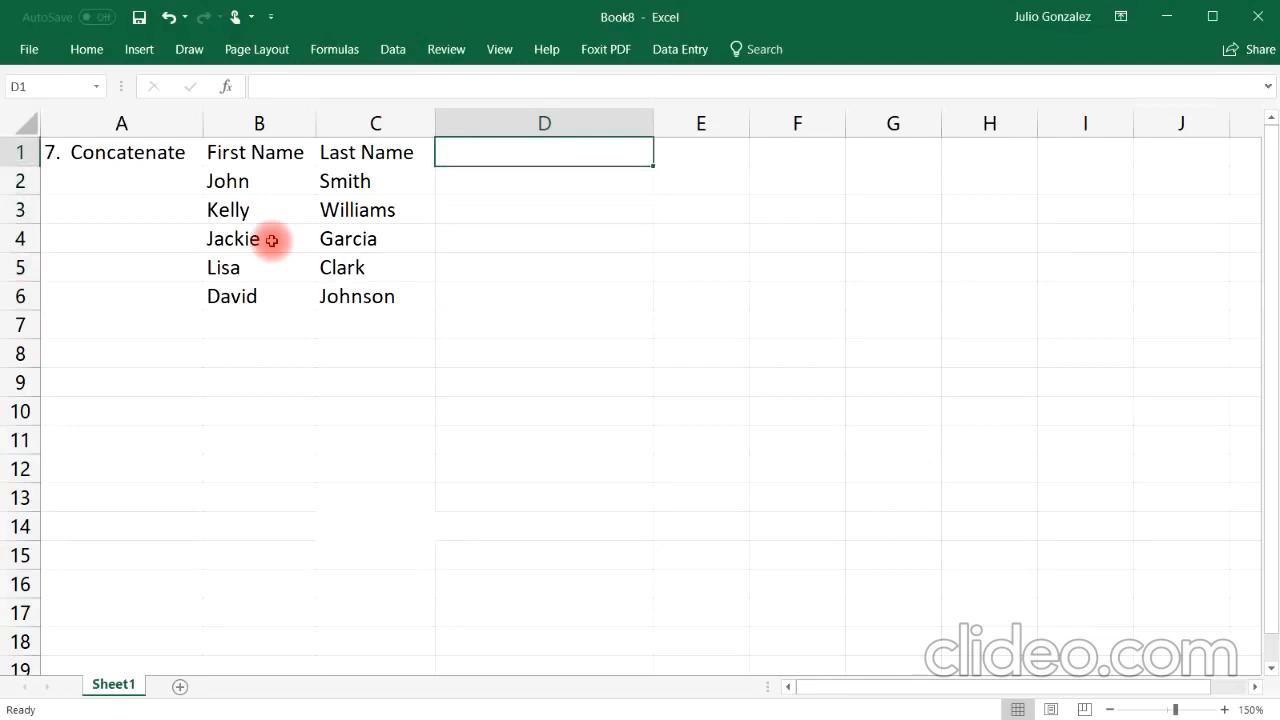
key("Down")
type("=")
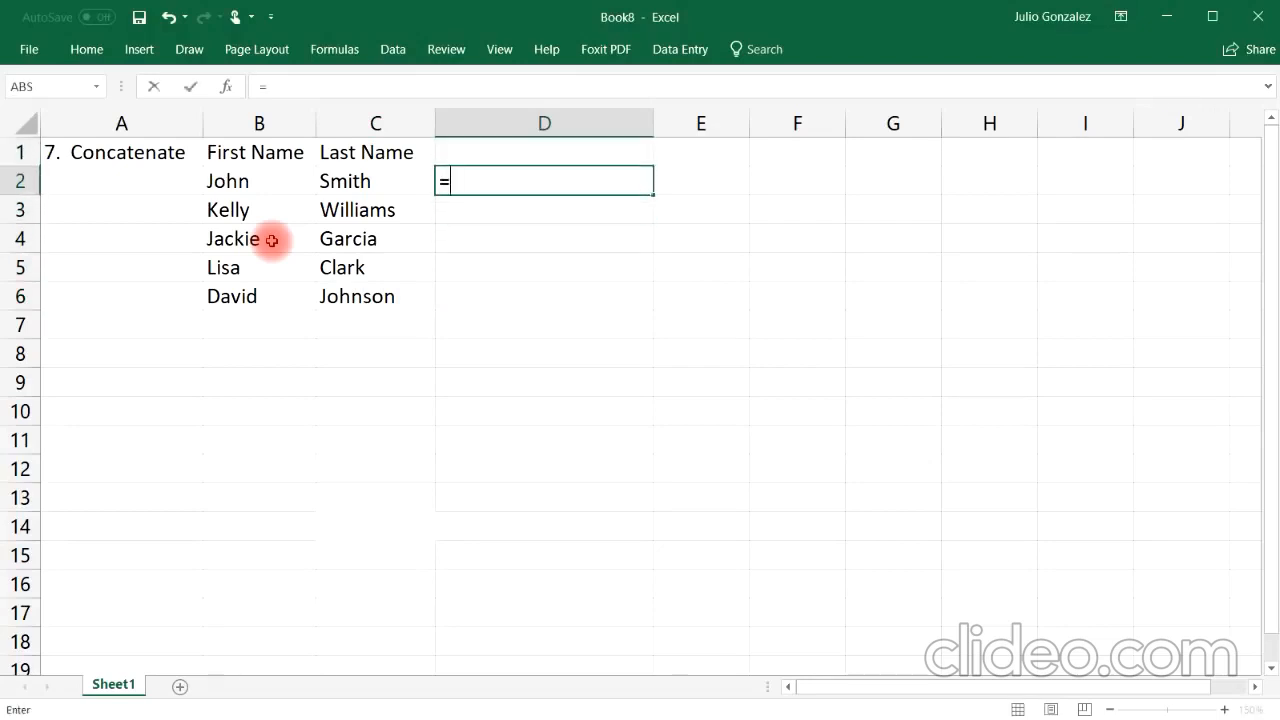
type("con")
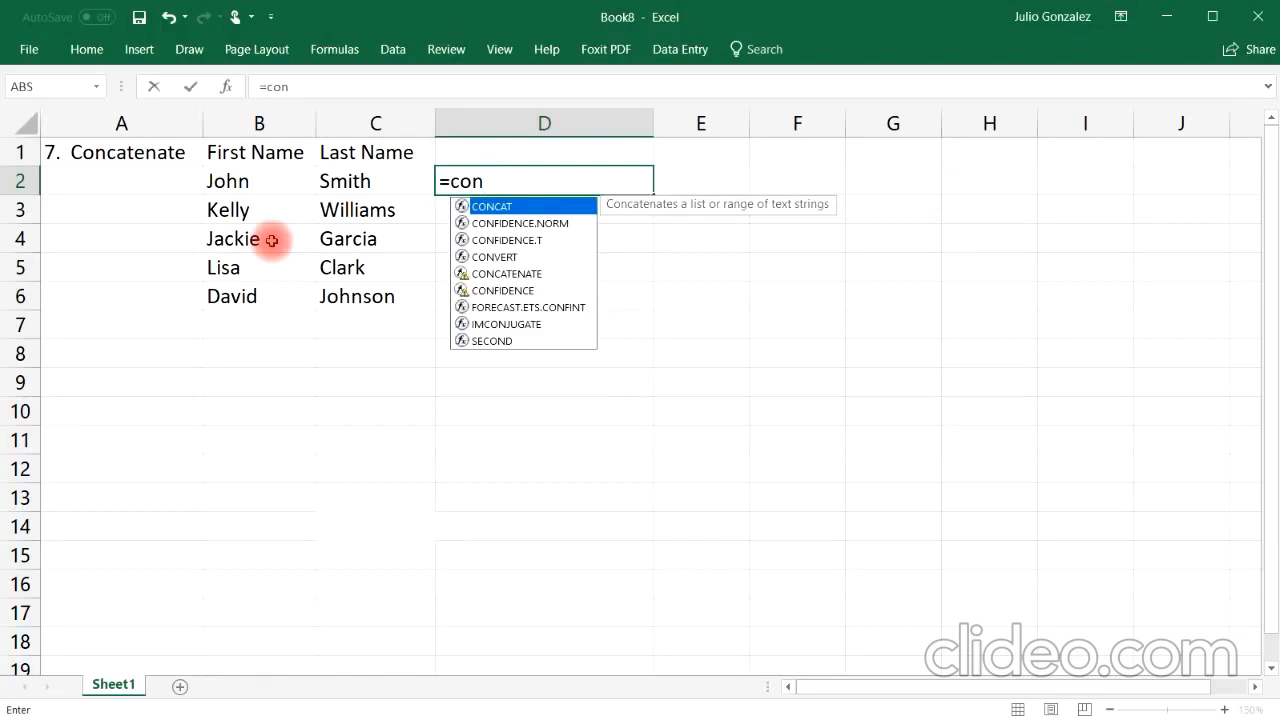
type("c")
type("at")
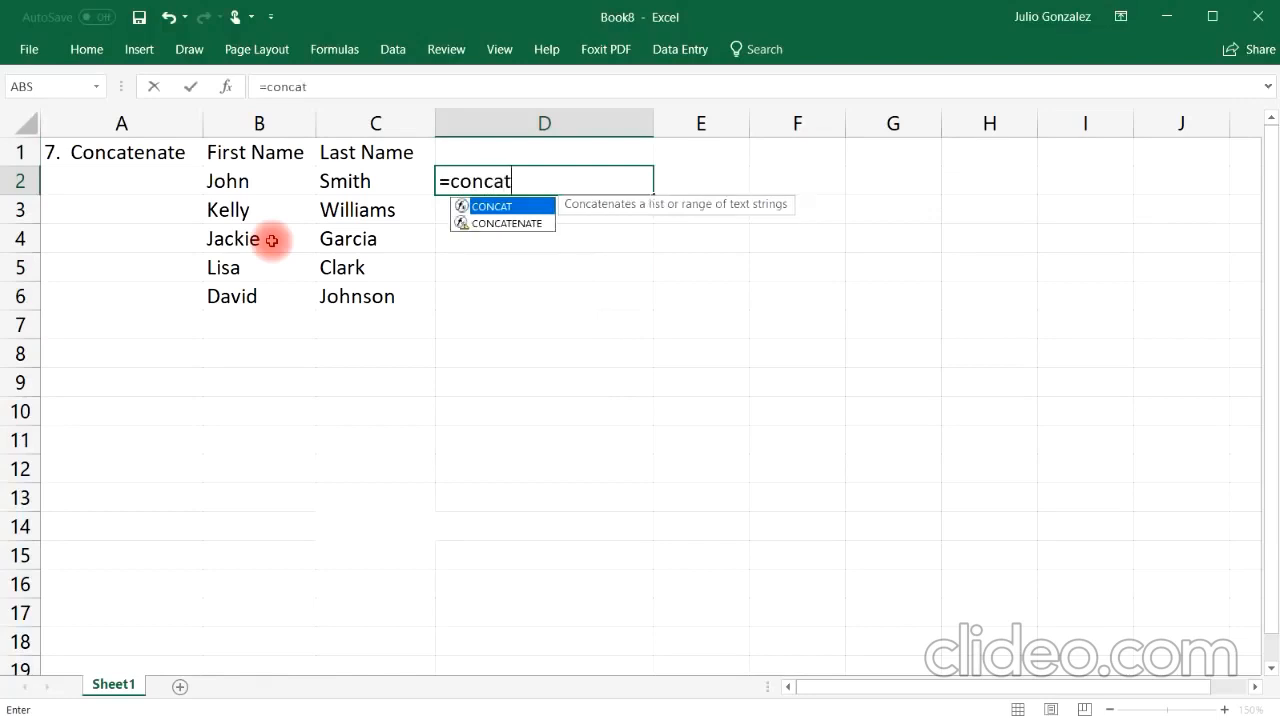
type("enat")
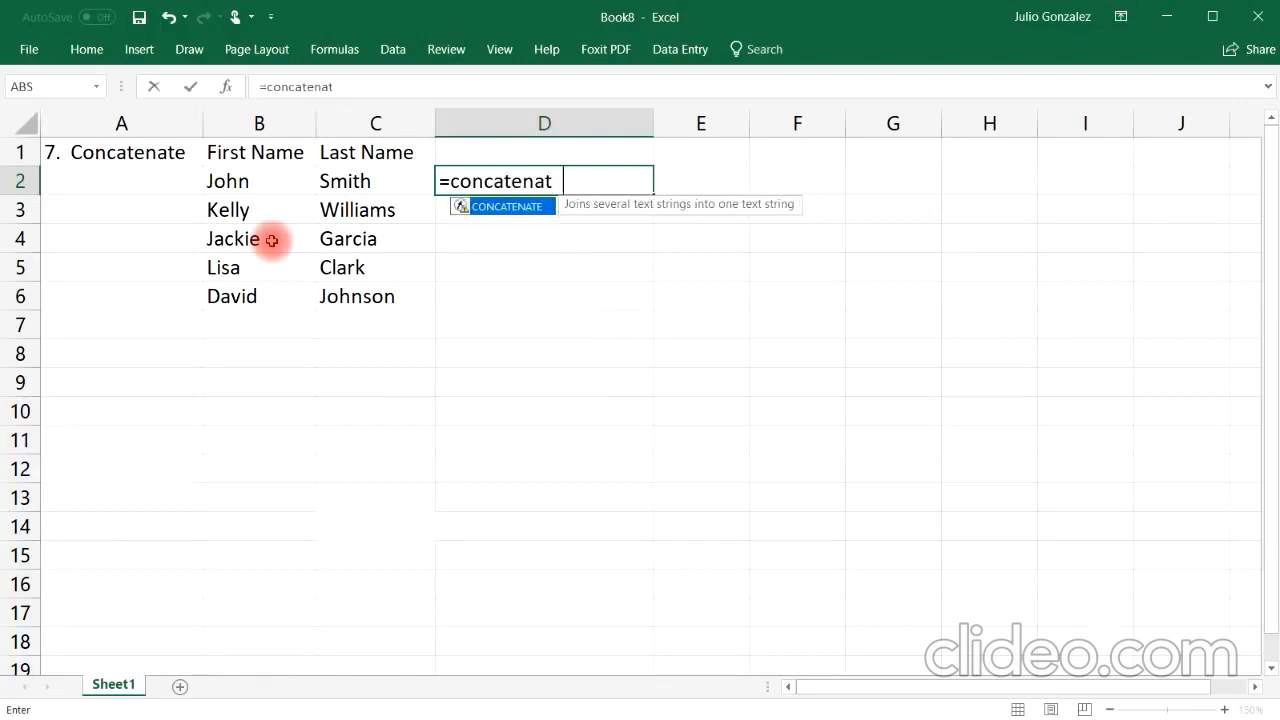
type("e(")
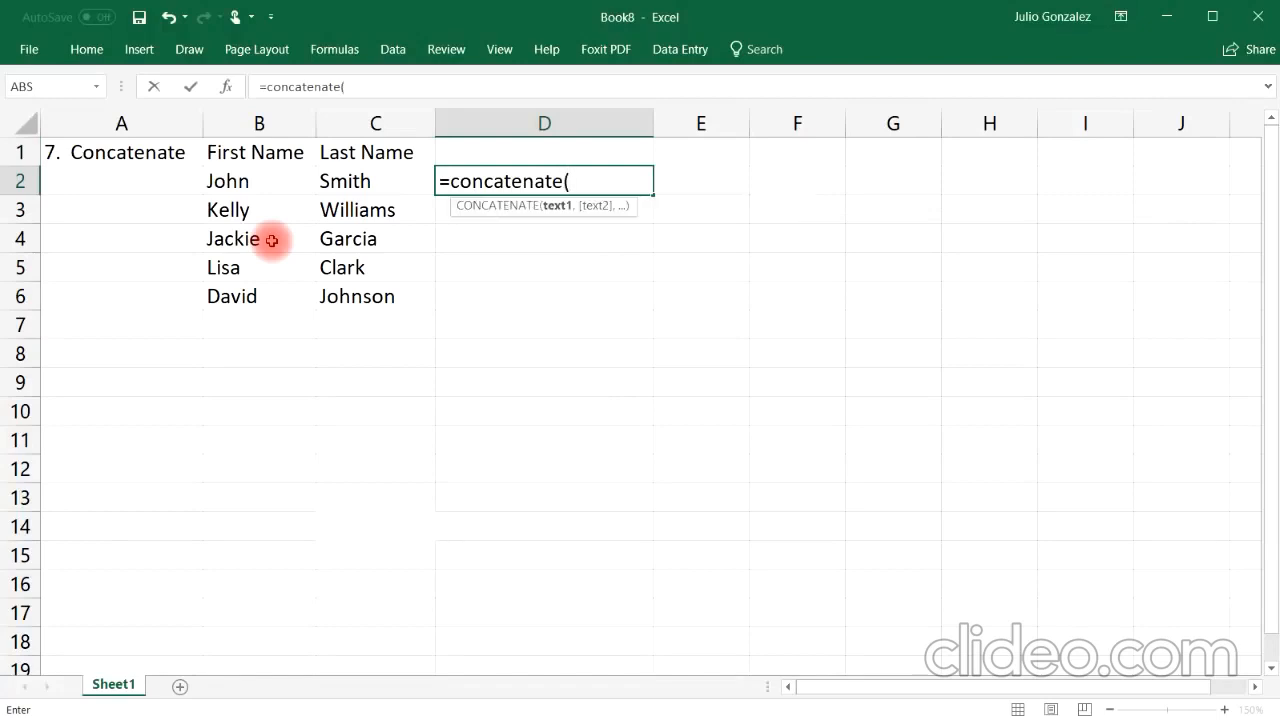
left_click(251, 179)
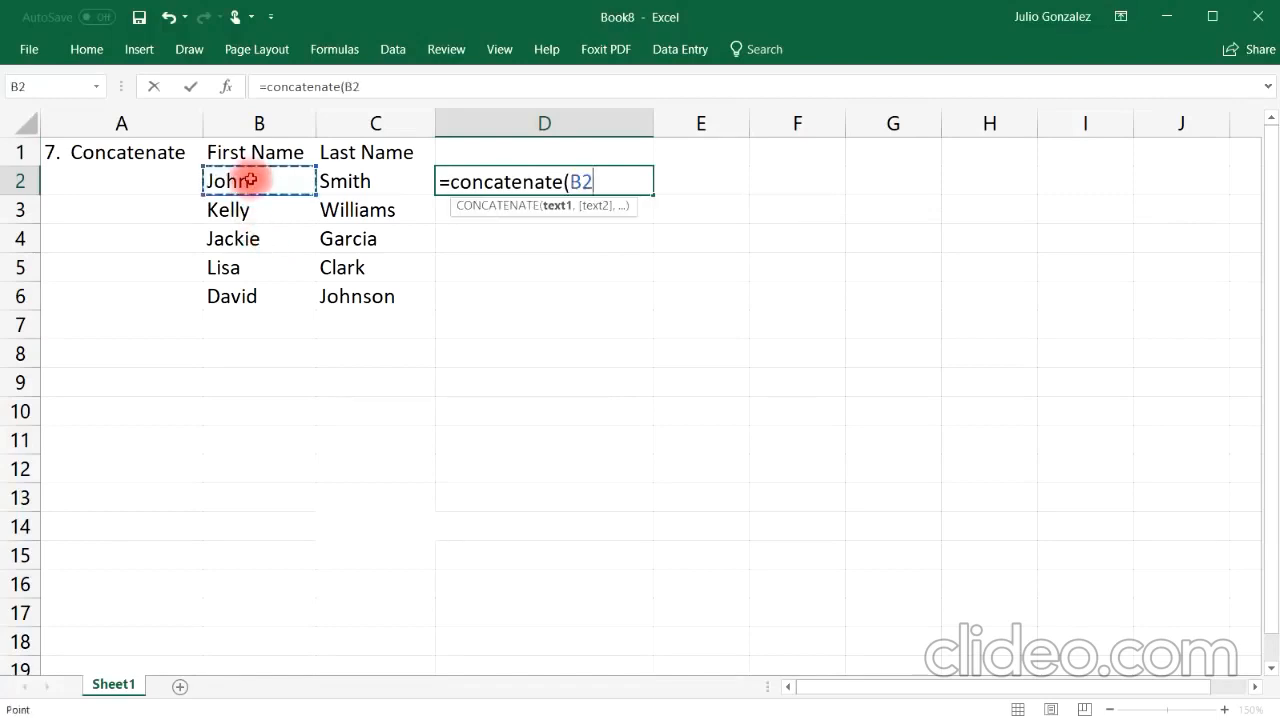
type(",")
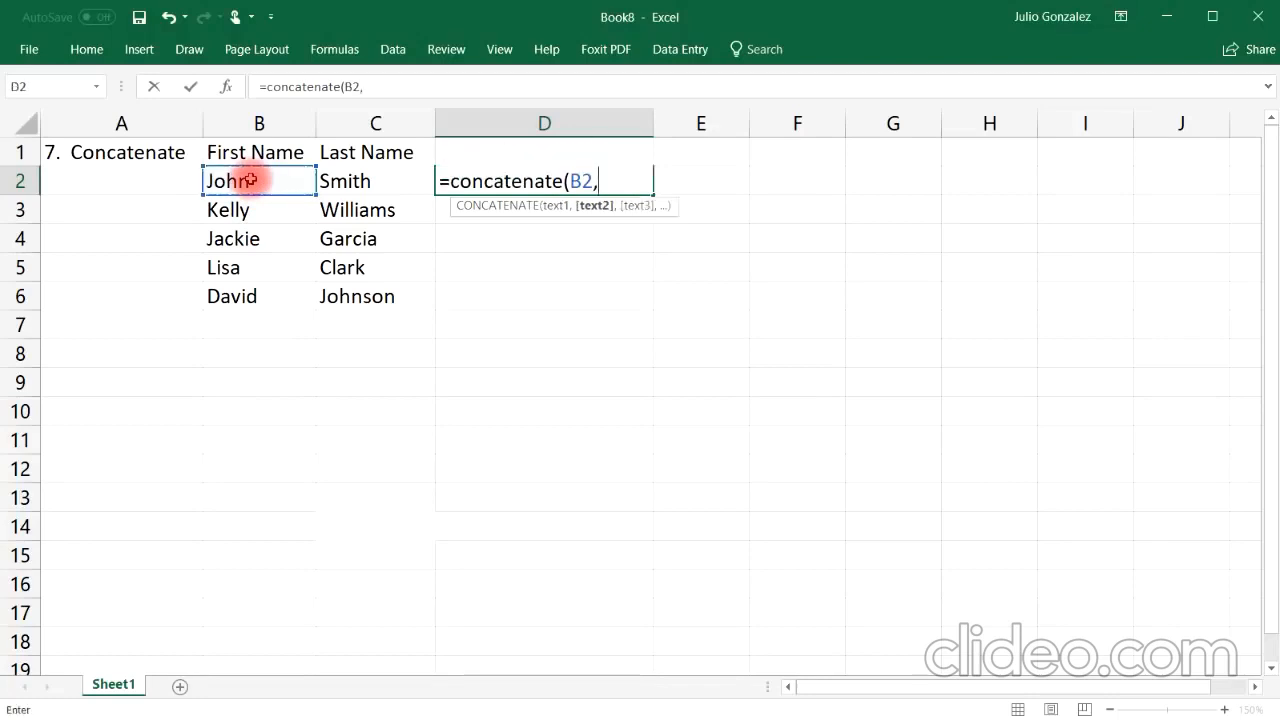
left_click(345, 181)
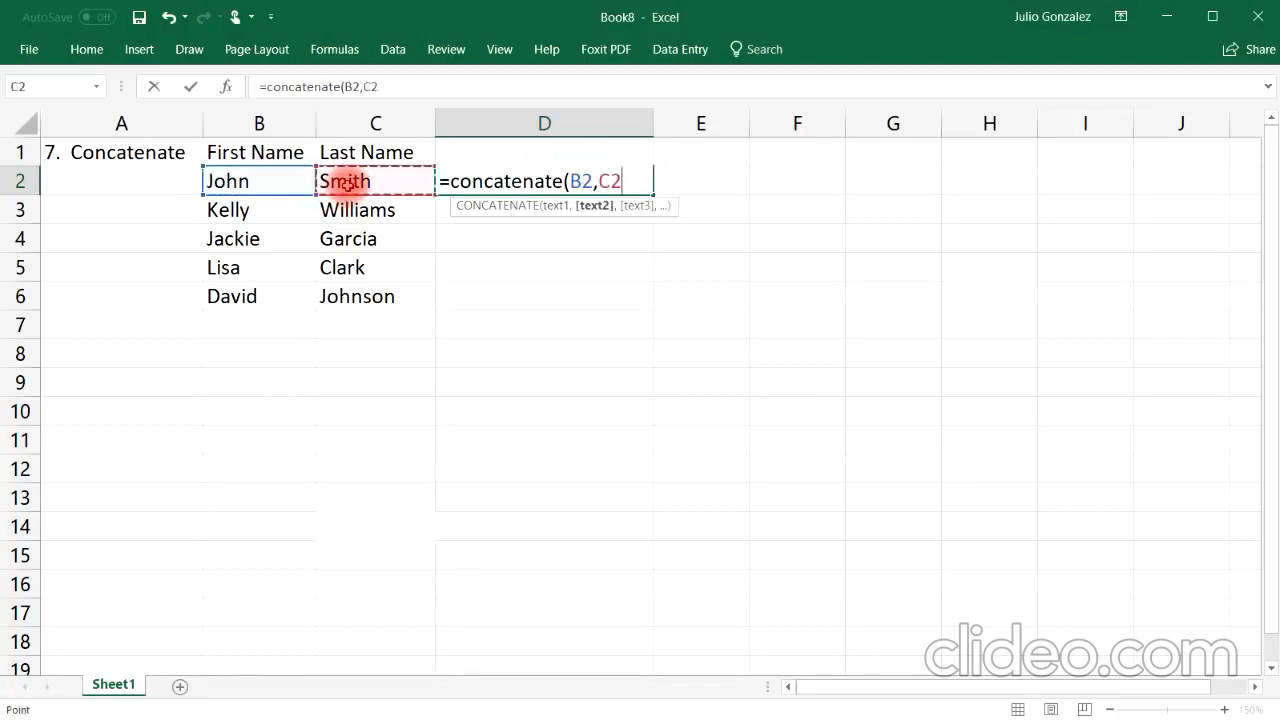
type(")")
key("Return")
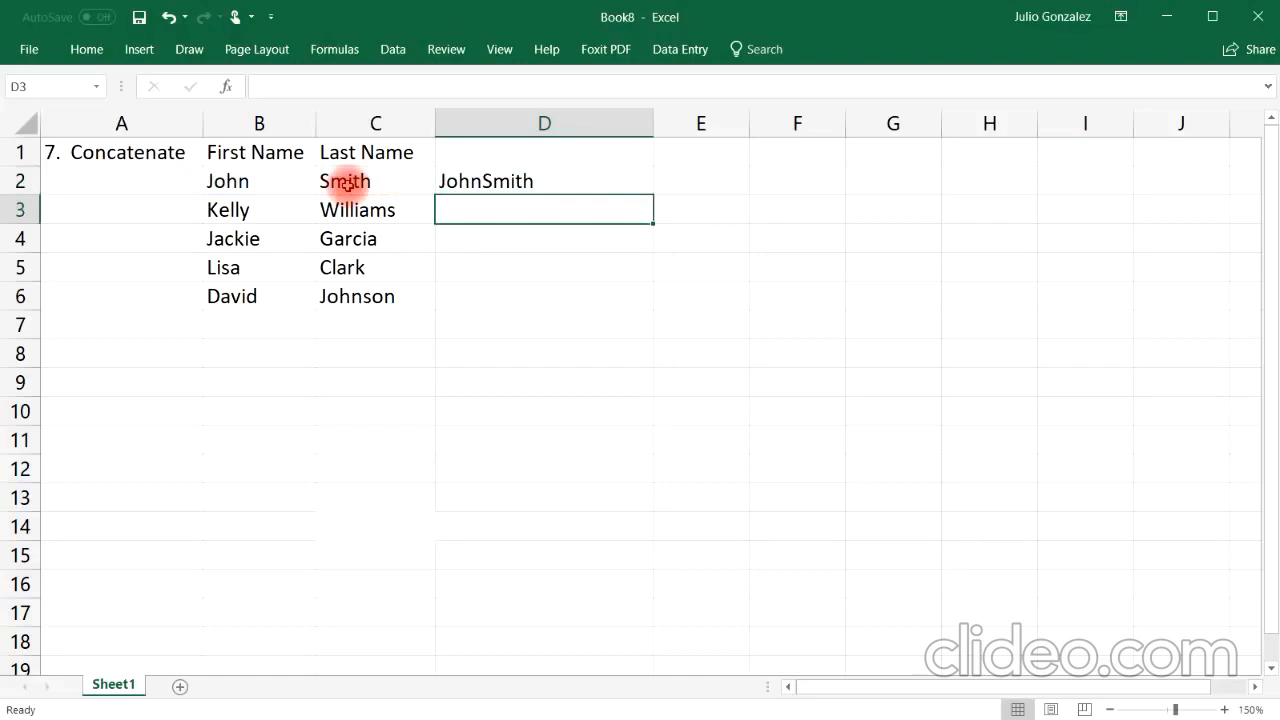
Step: Fill the D2 concatenate formula down through D6
left_click(237, 181)
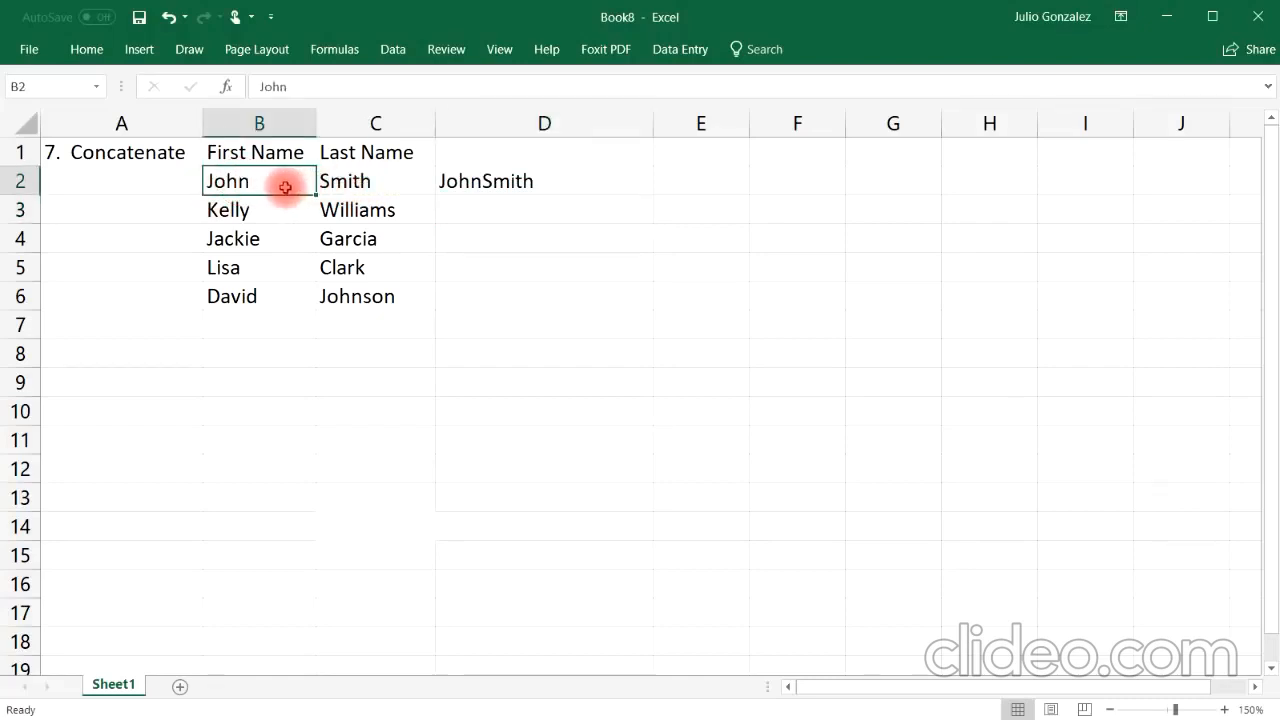
left_click(341, 185)
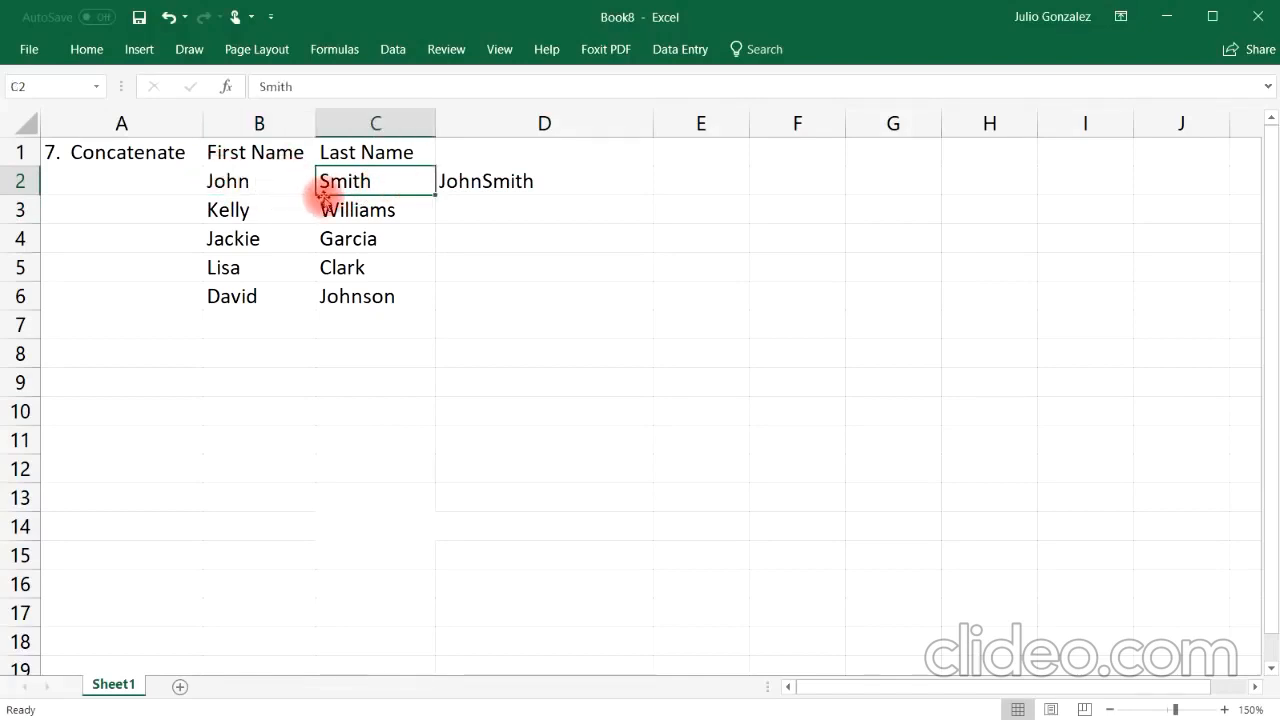
left_click(640, 186)
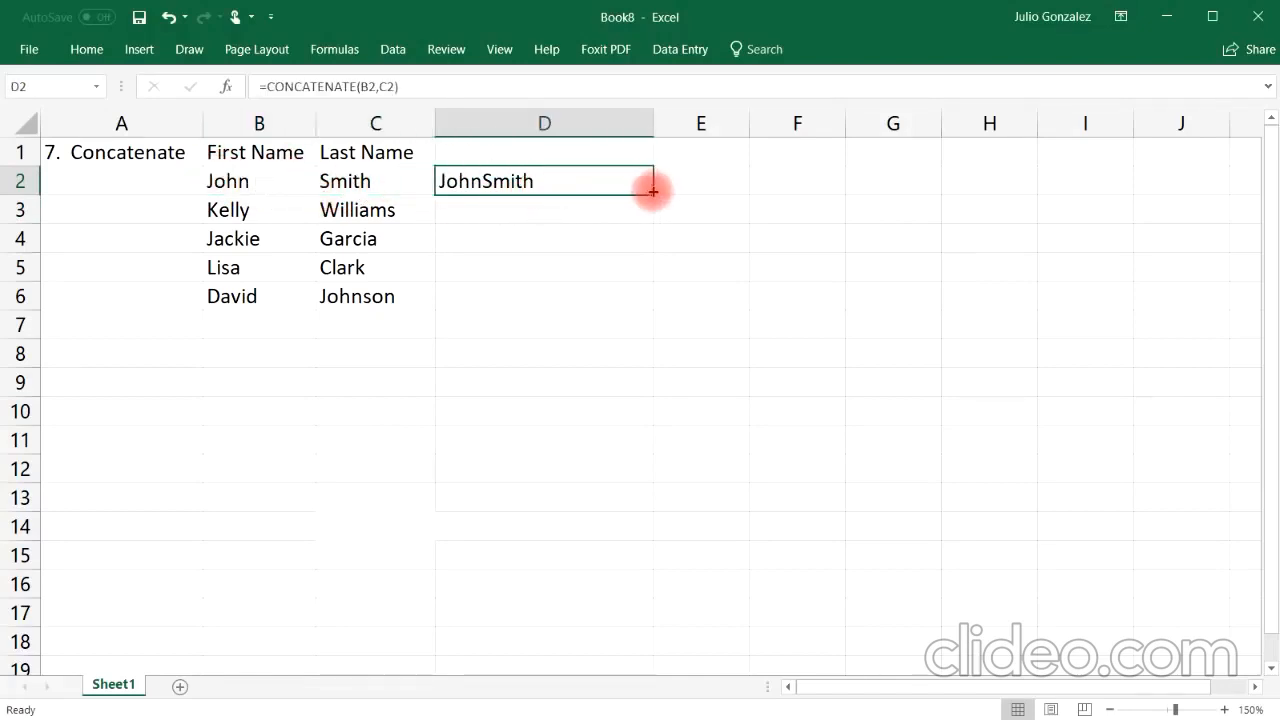
left_click_drag(654, 204, 670, 300)
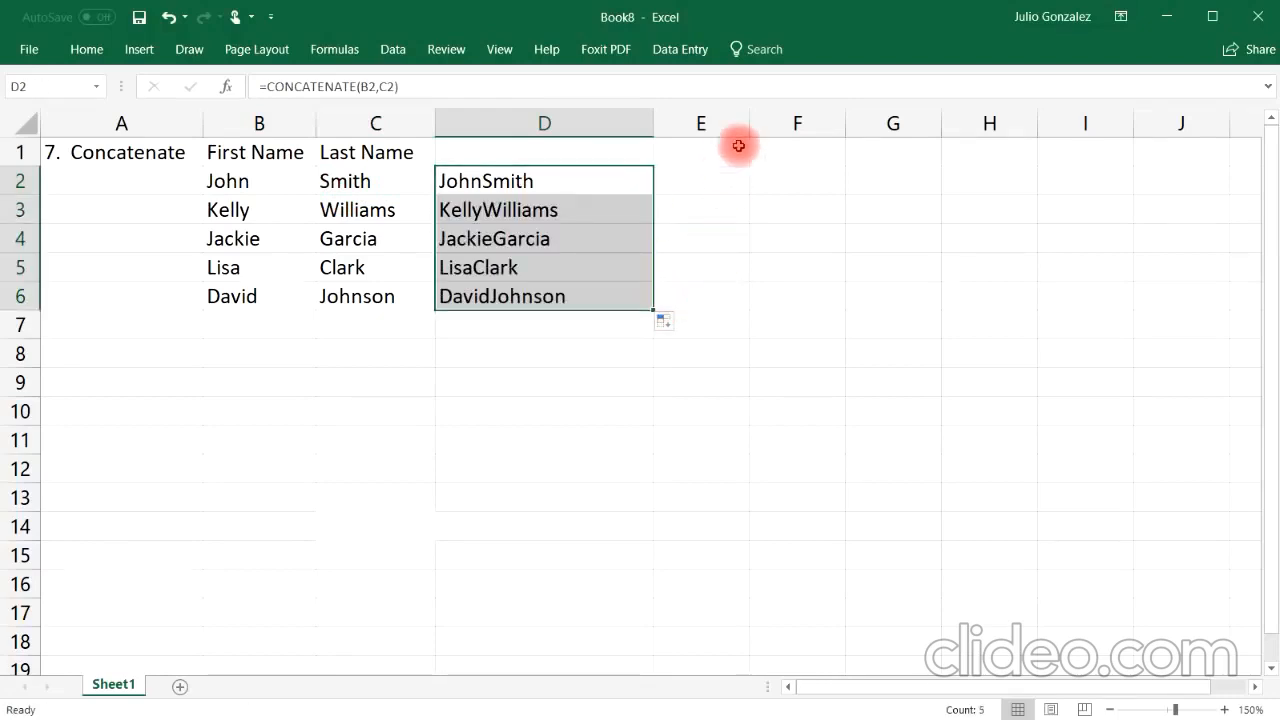
Step: Widen column E
left_click_drag(750, 117, 887, 124)
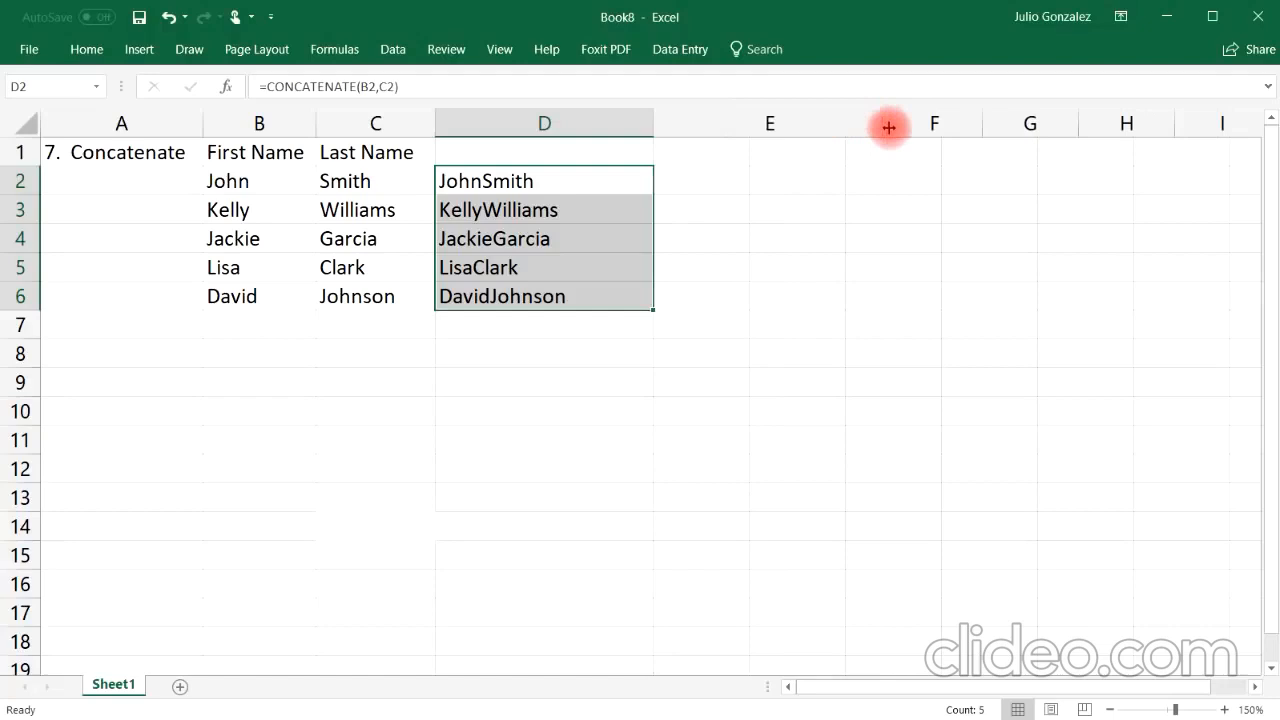
left_click(731, 183)
left_click(453, 180)
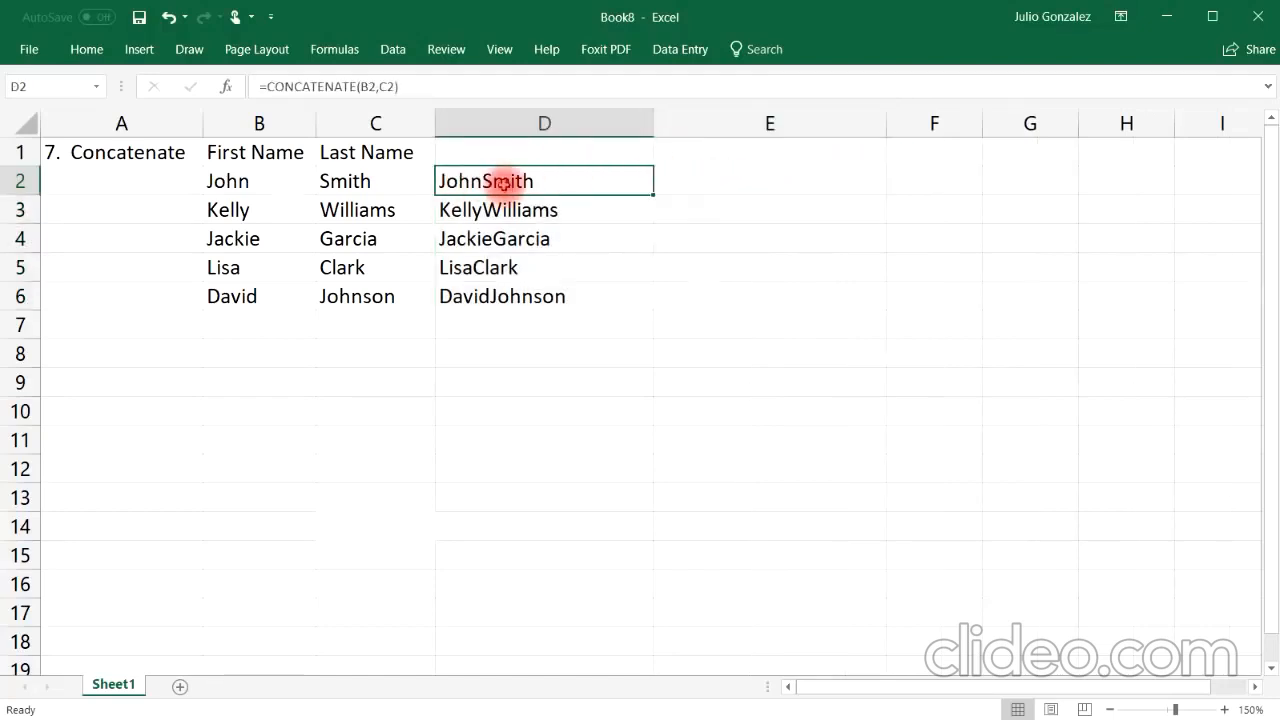
Step: Enter =concatenate(B2," ",C2) in E2 to join the names with a space, and fill it down through E6
left_click(696, 176)
type("=con")
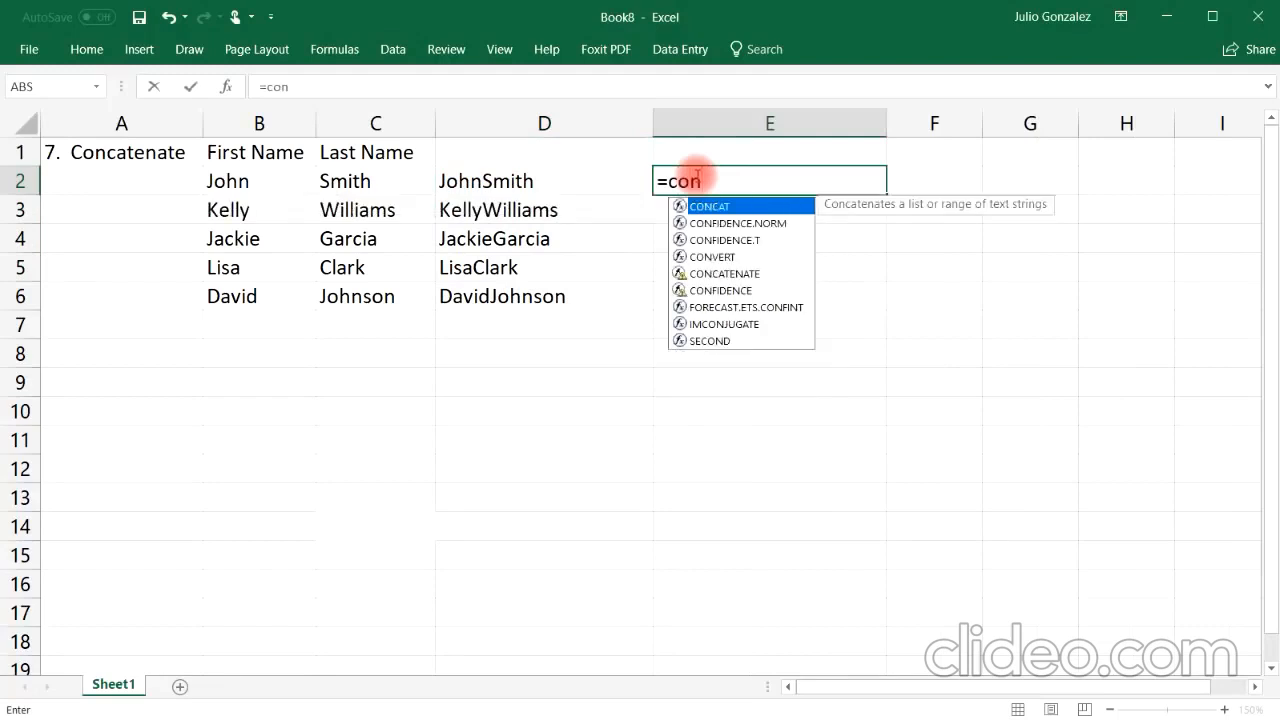
type("cate")
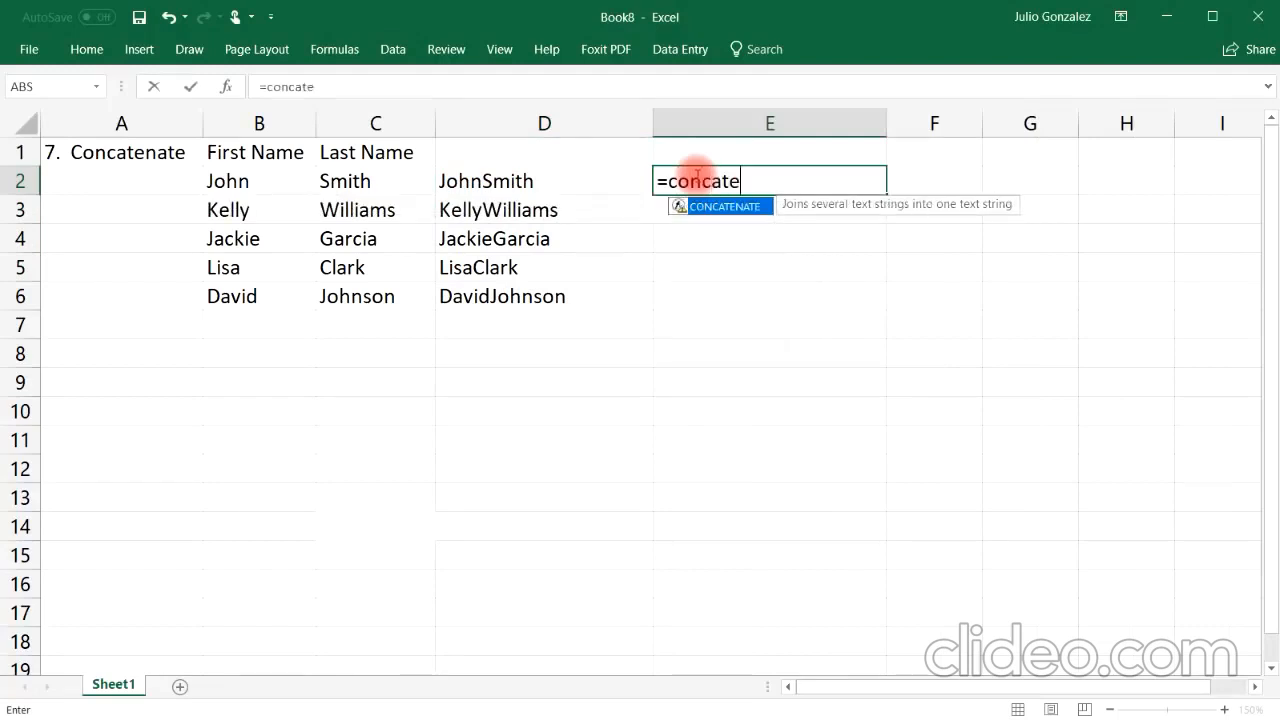
type("nate(")
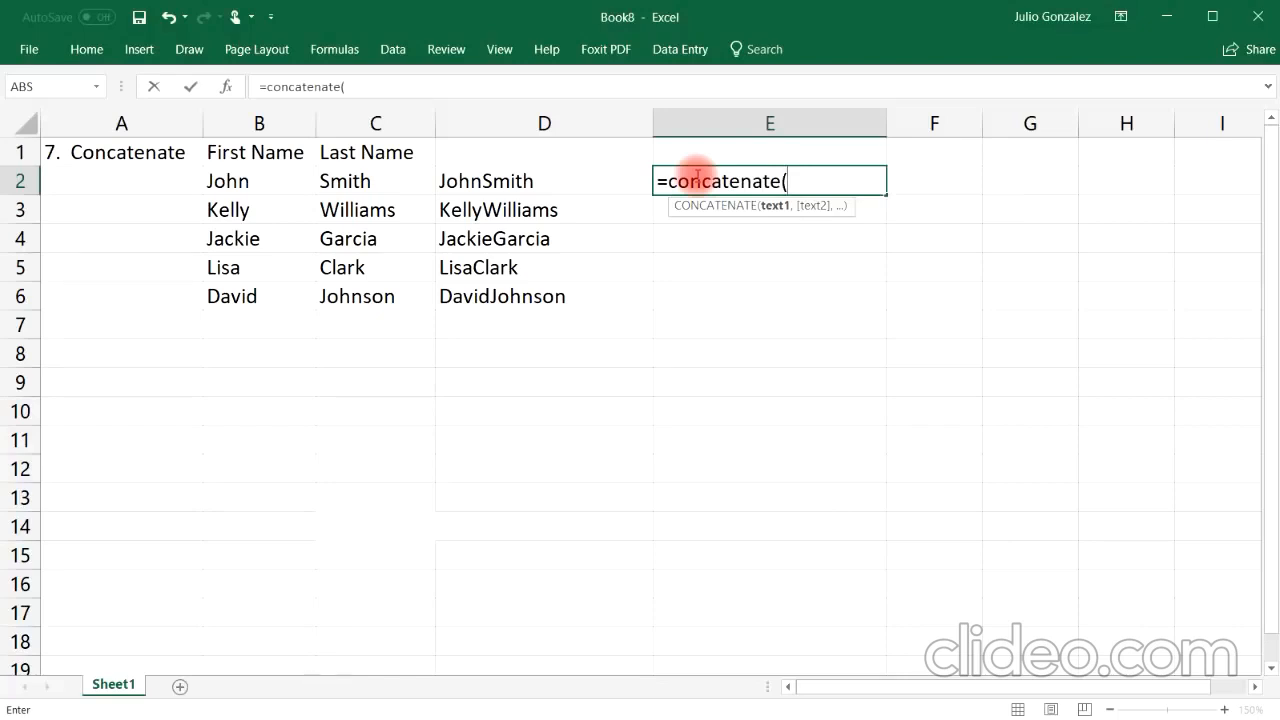
left_click(218, 185)
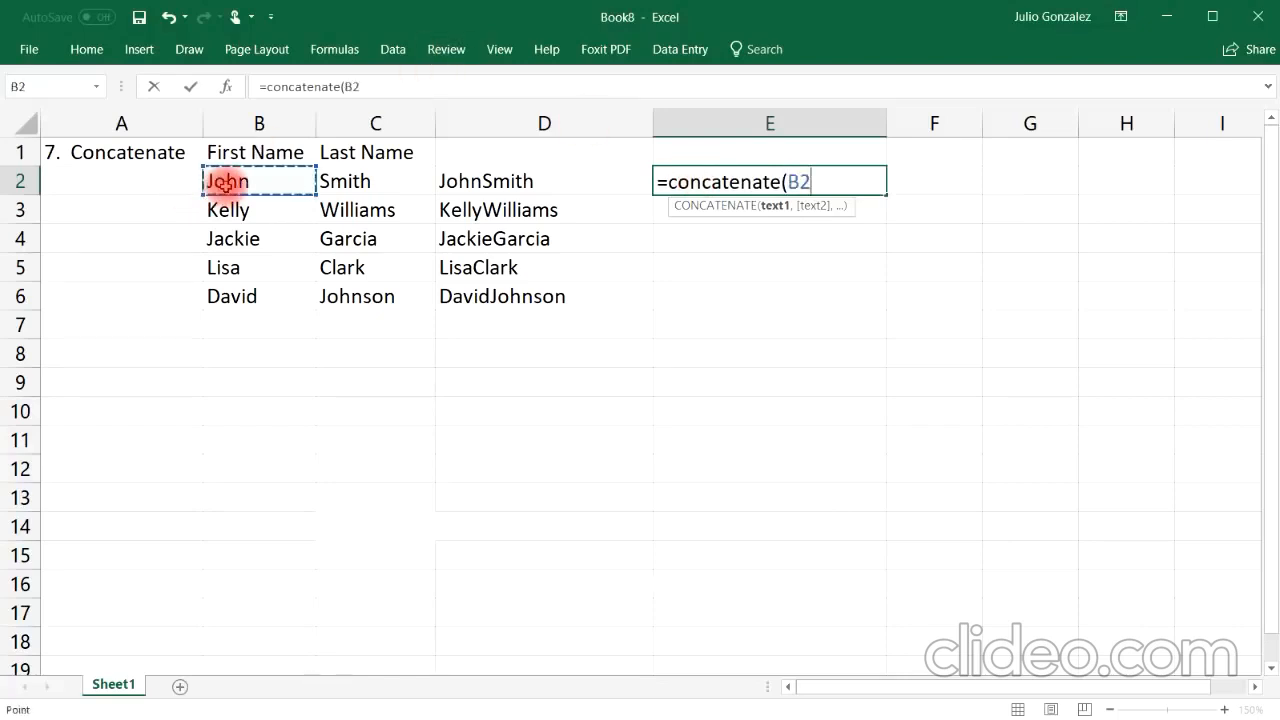
type(",\"")
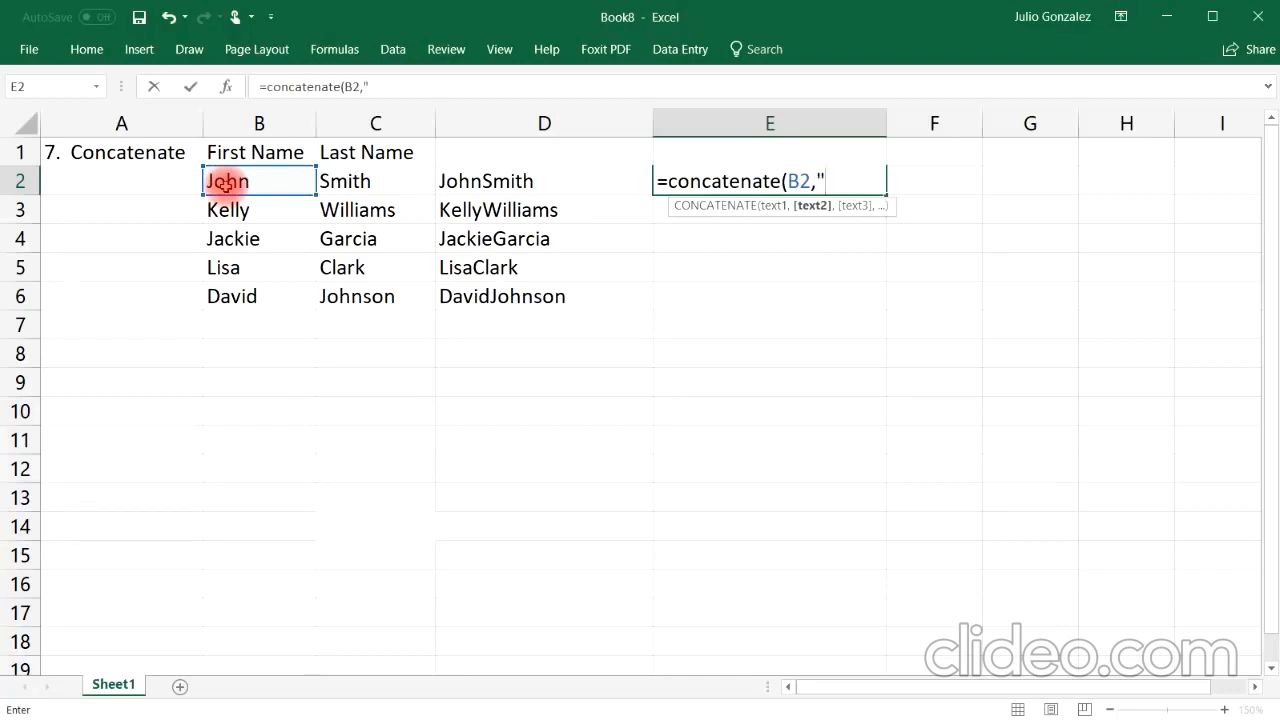
type(" \",")
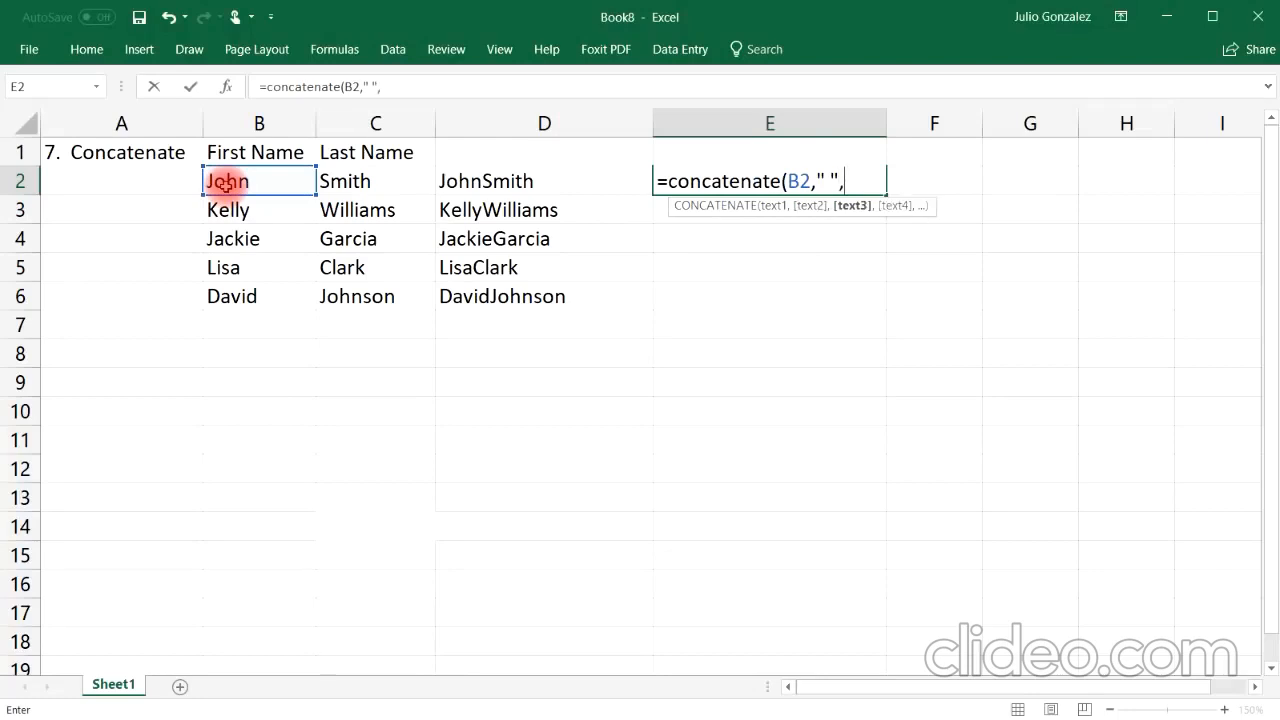
type("C2)")
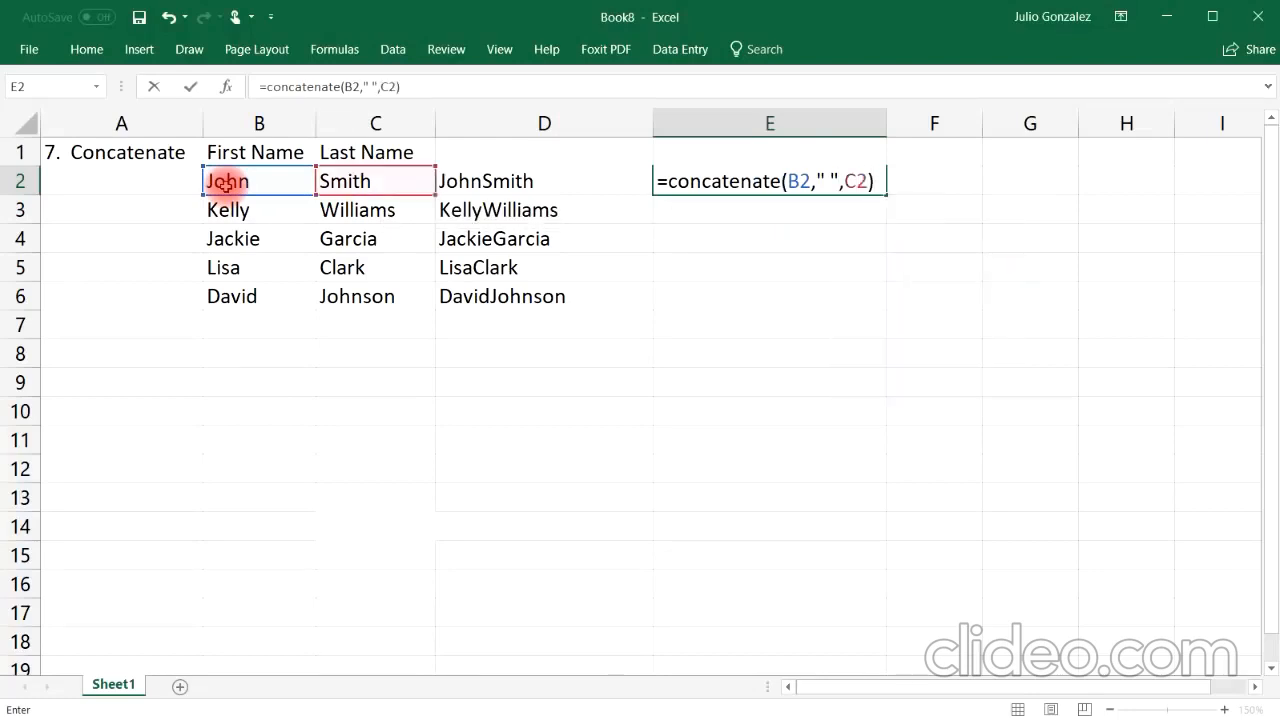
key("Return")
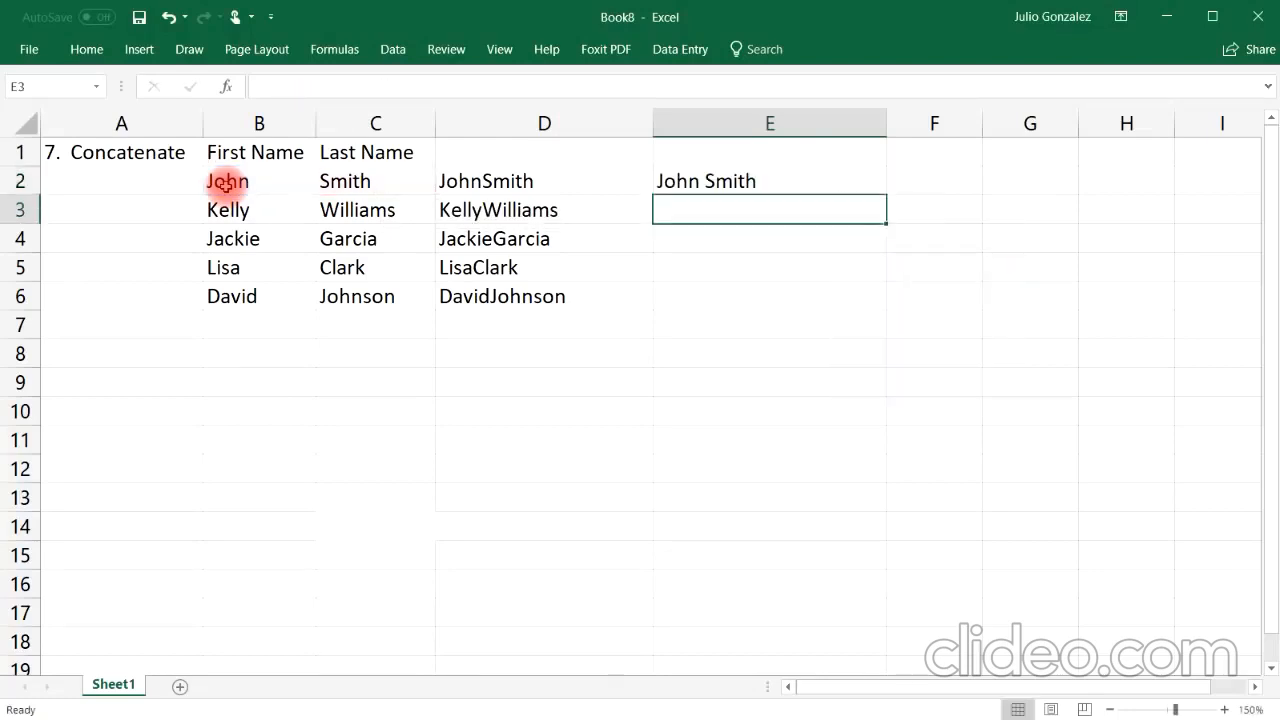
left_click(680, 183)
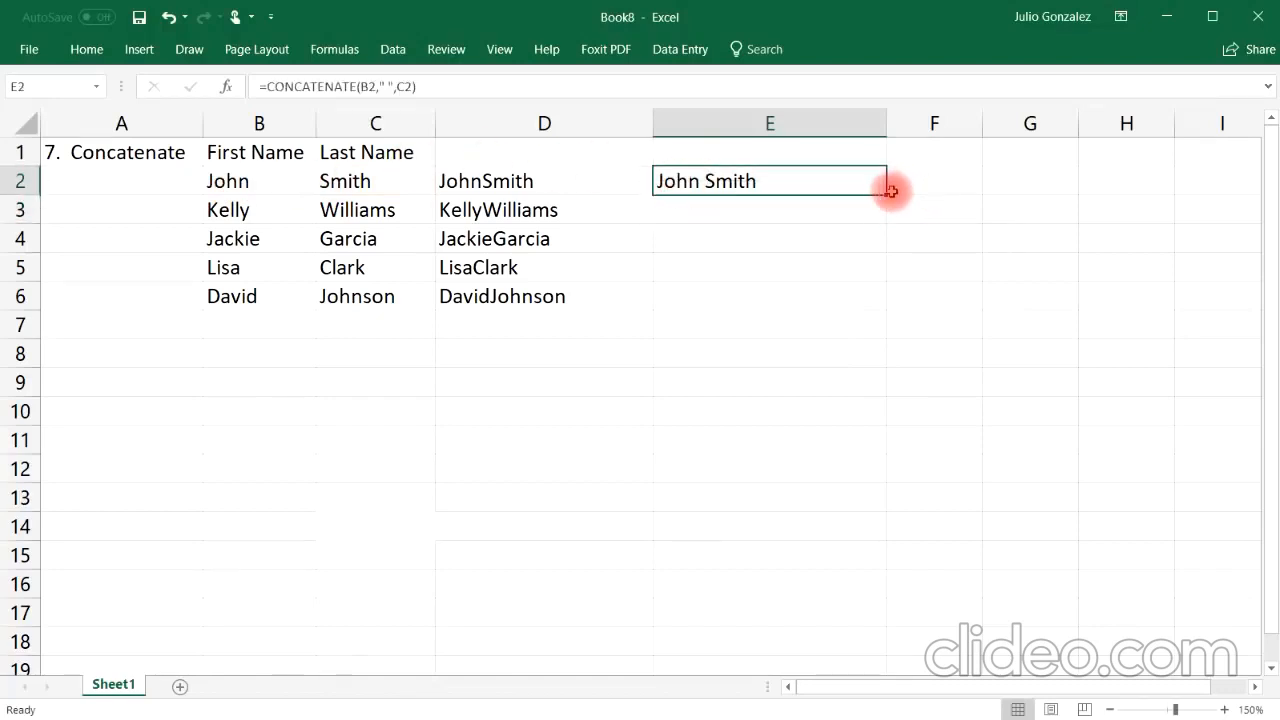
left_click_drag(890, 190, 888, 309)
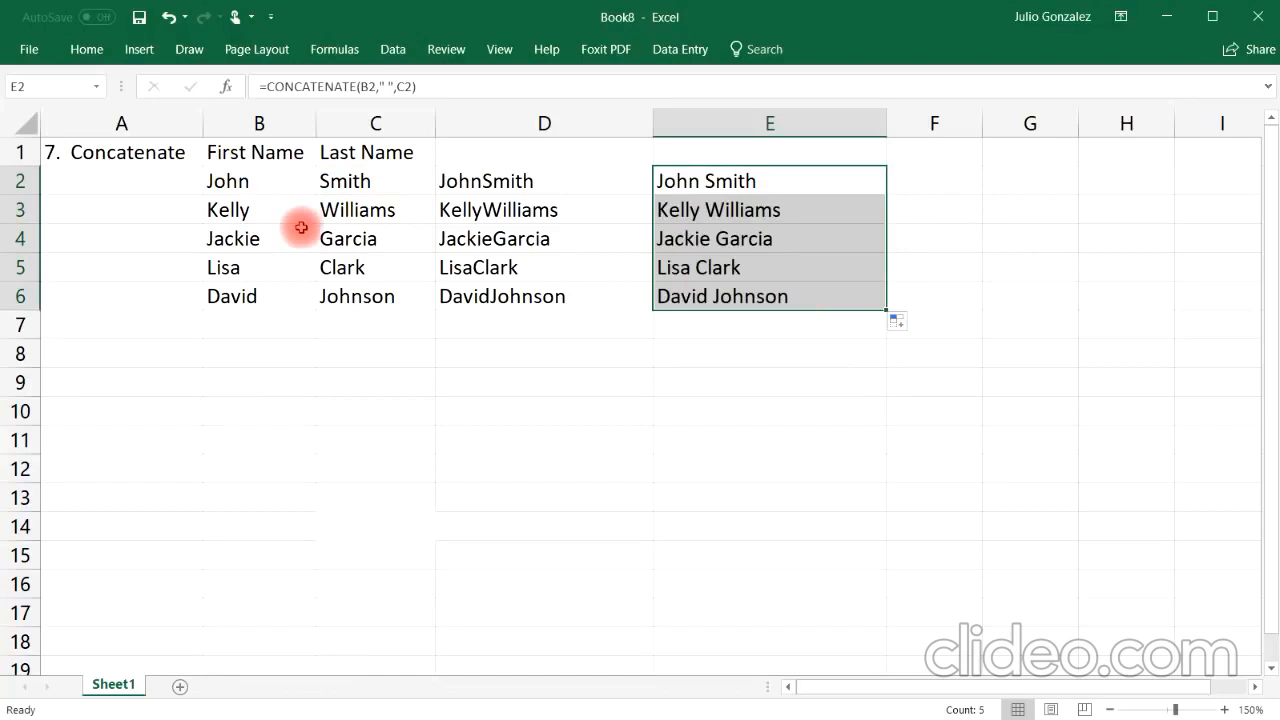
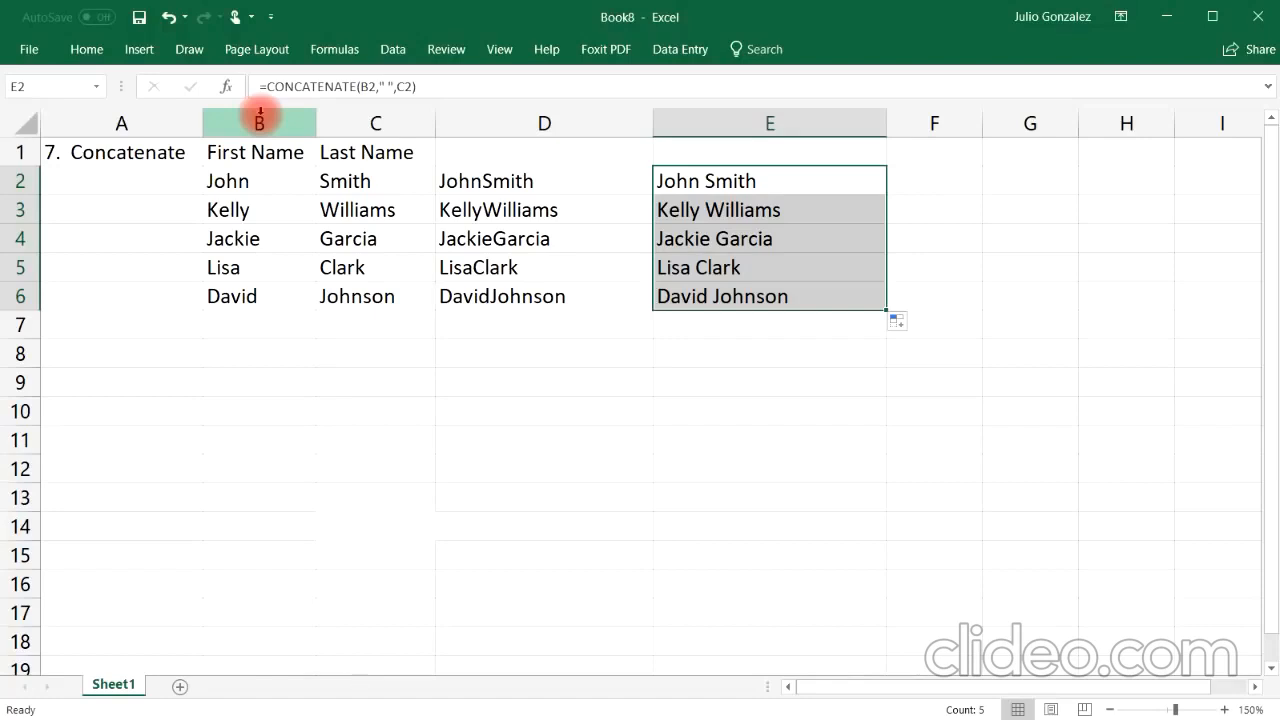
Step: Clear the previous concatenate table from A1 through E6
left_click_drag(94, 164, 680, 294)
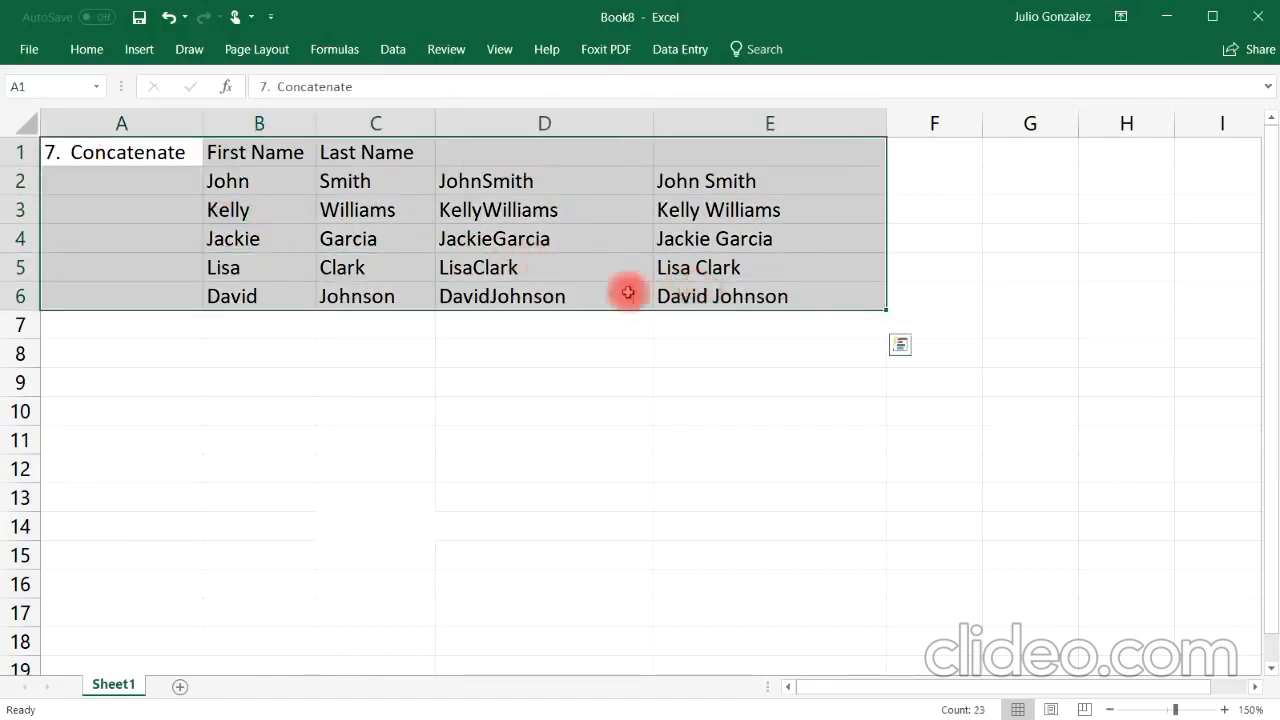
key("Delete")
left_click(108, 152)
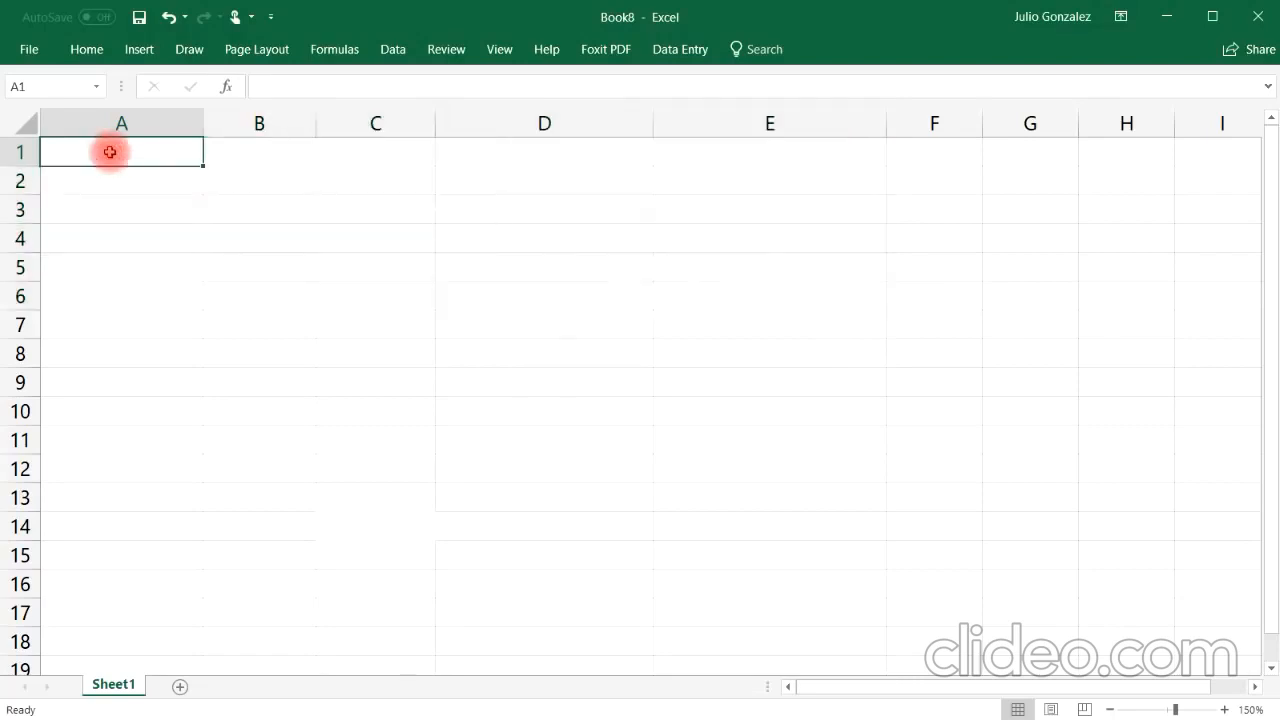
Step: Enter the section title 8. If in A1 and the header Fruit: in B2
type("8. If")
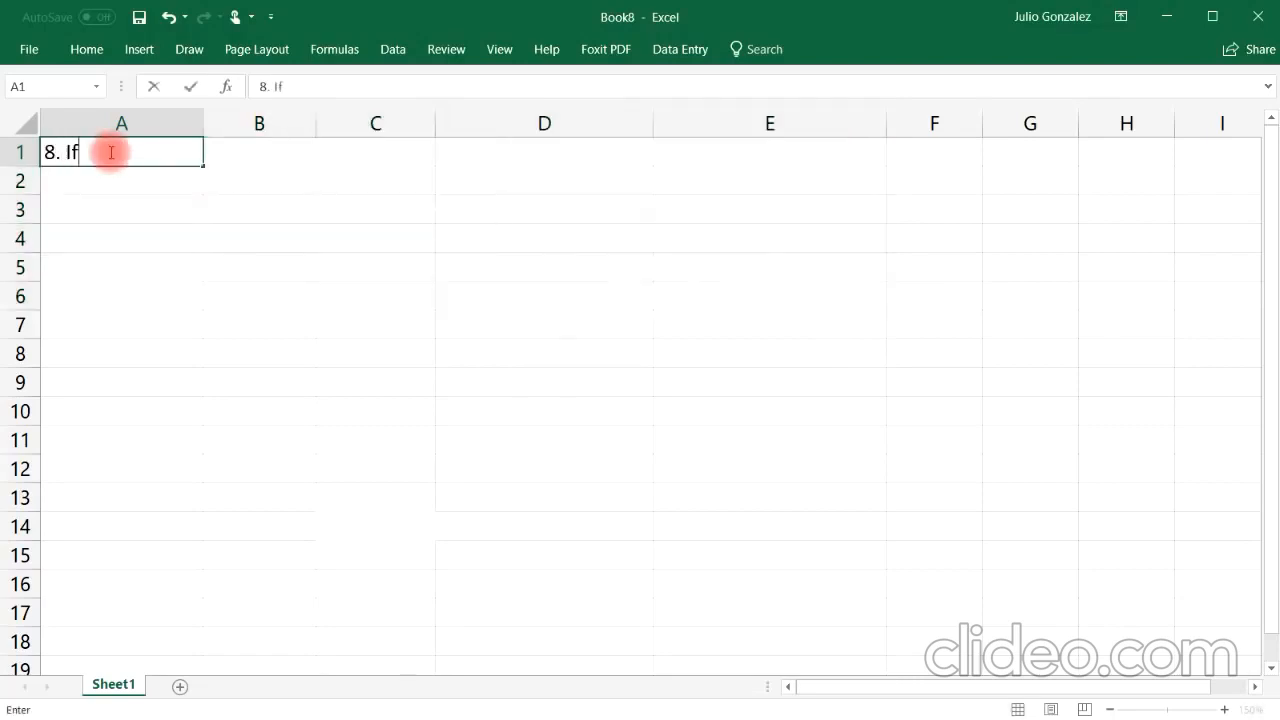
key("Tab")
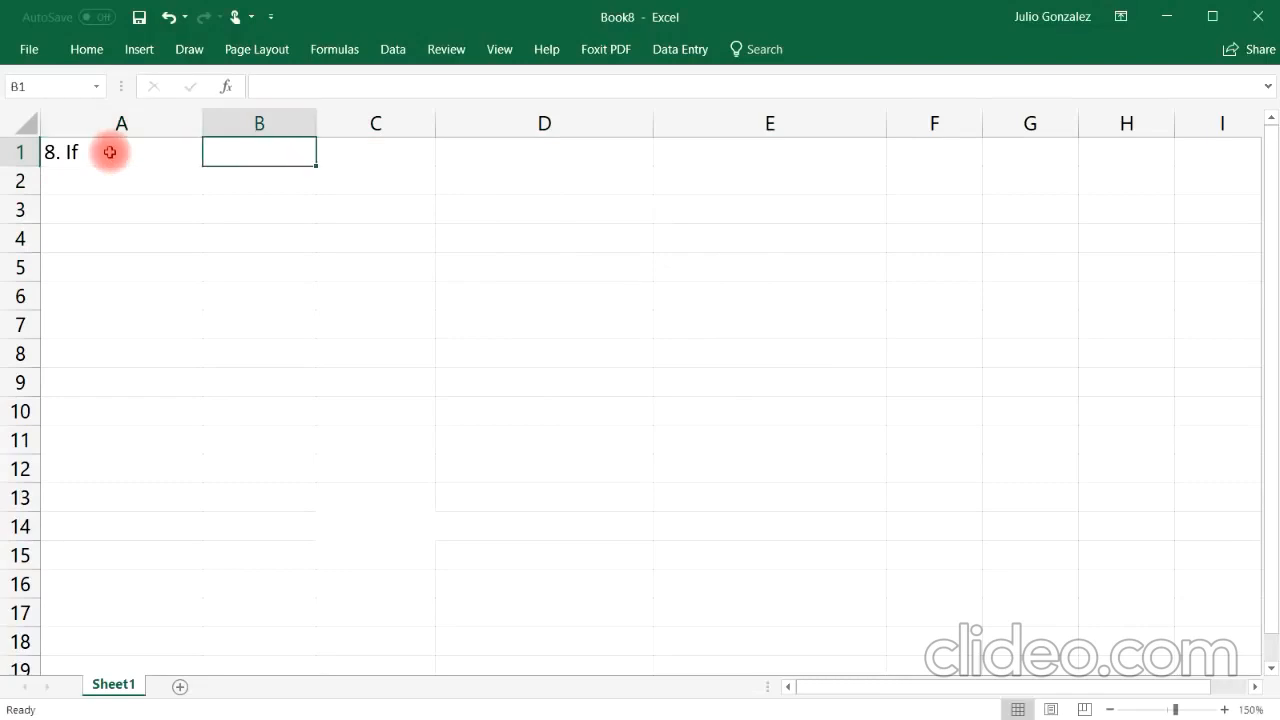
key("Down")
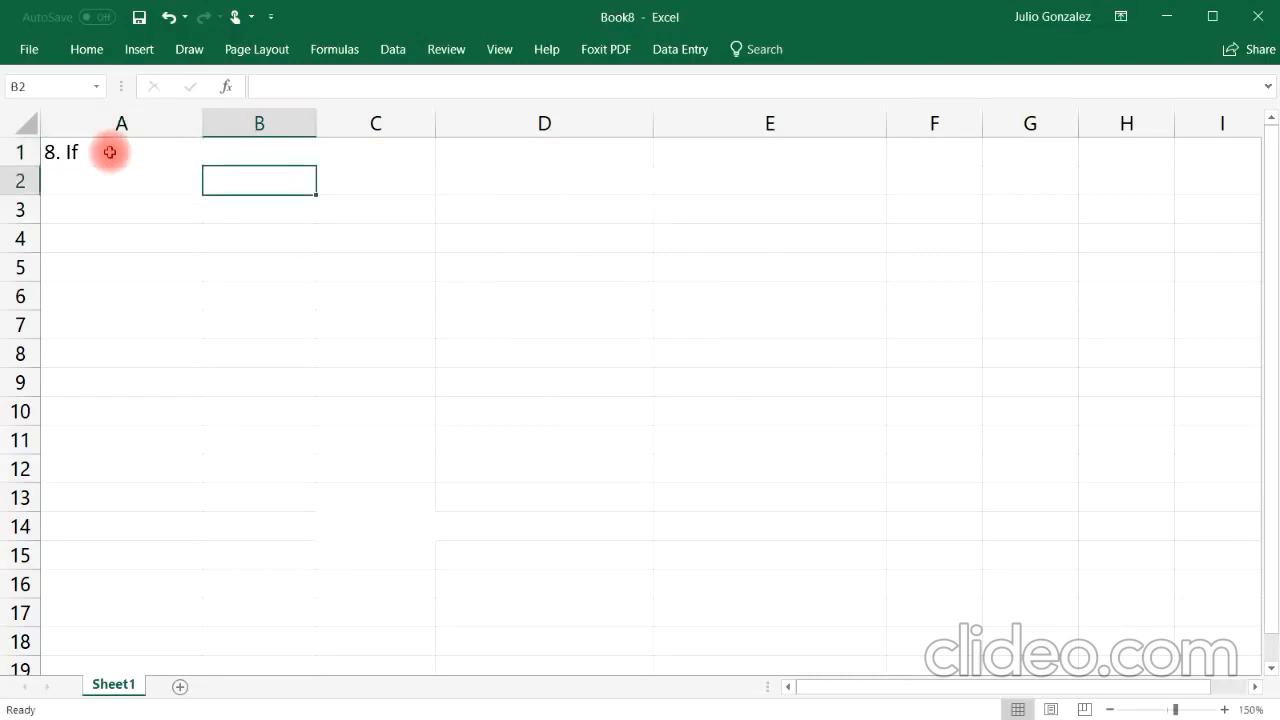
type("Fruit:")
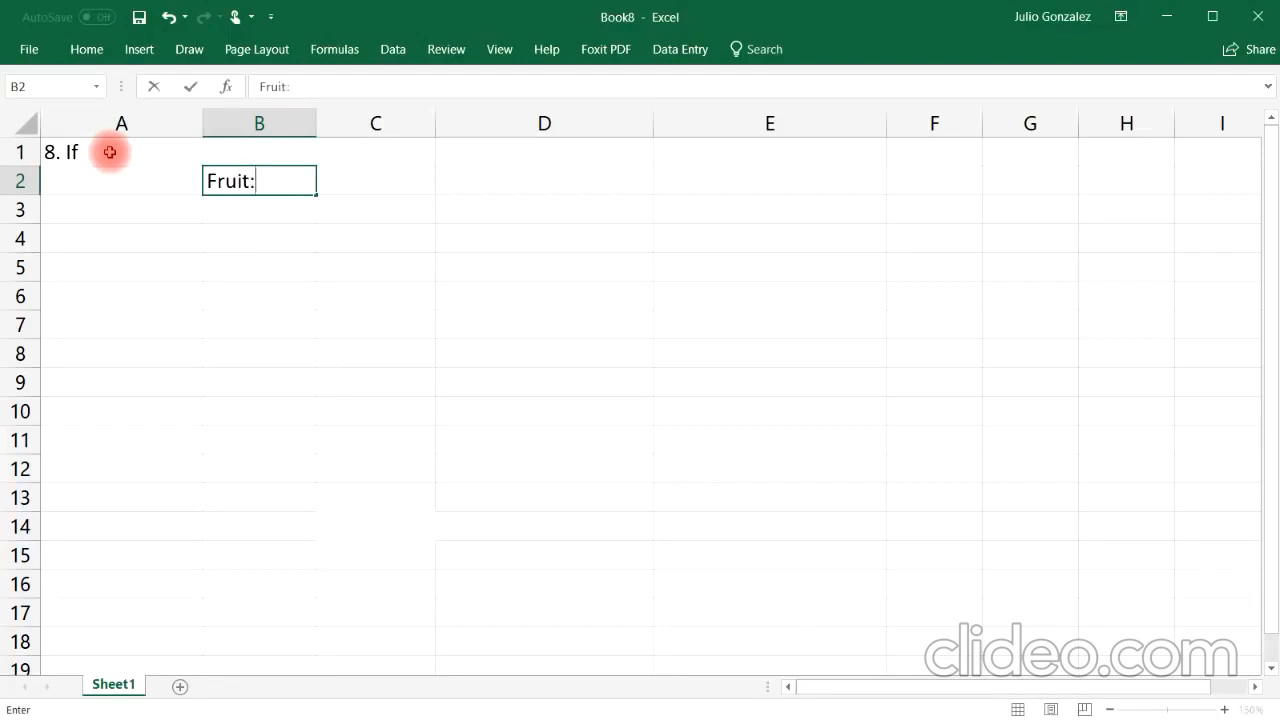
key("Return")
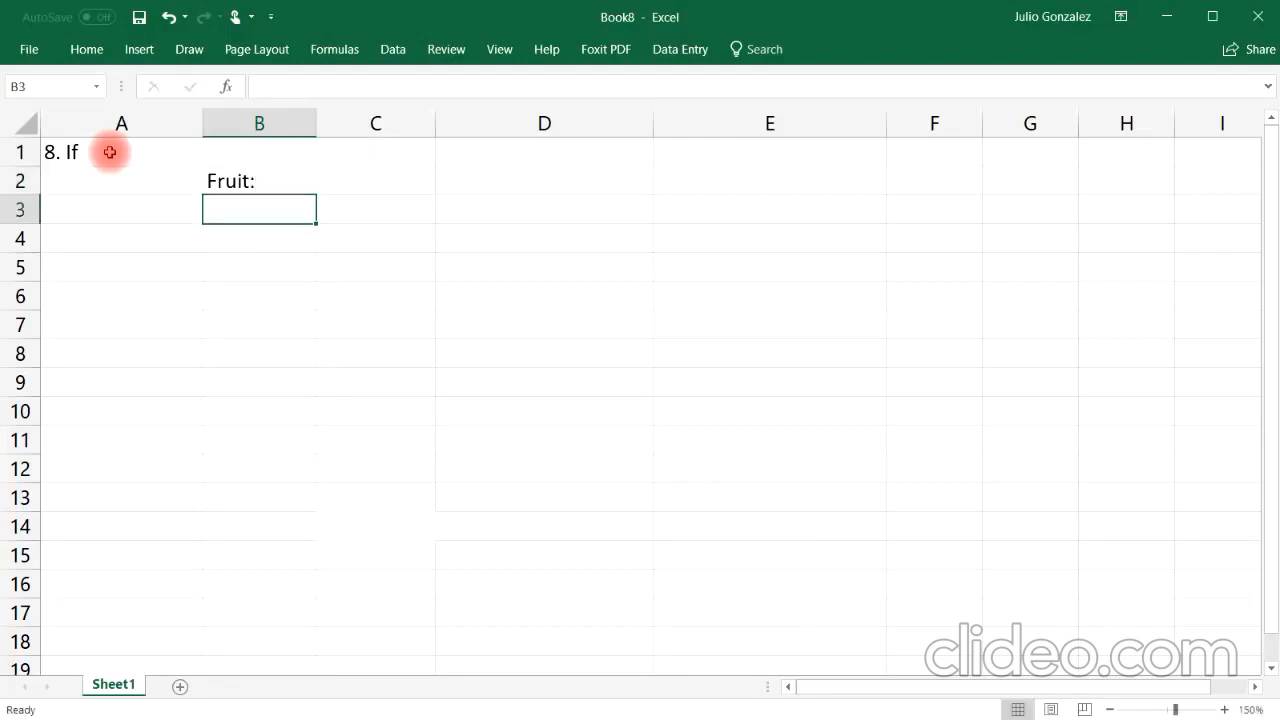
Step: List Apple, Orange, Lemon and Banana in cells B3 through B6
type("Apple")
key("Return")
type("O")
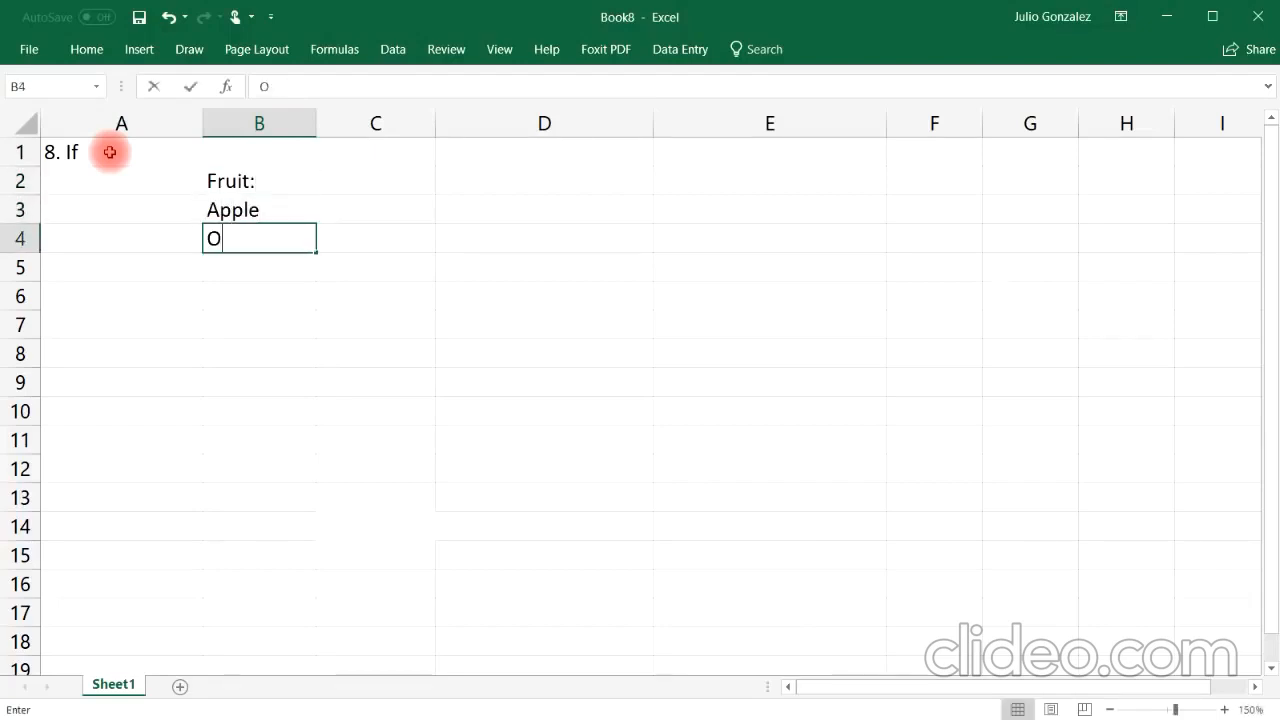
type("range")
key("Return")
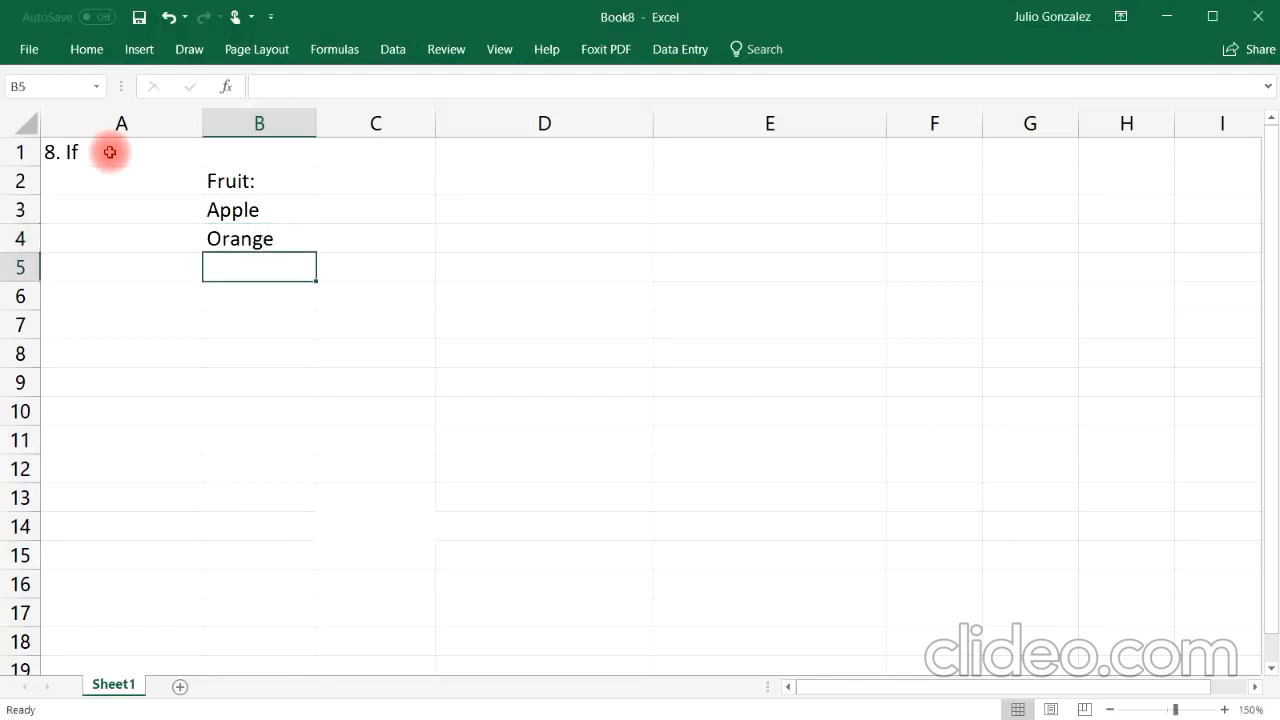
type("Lemon")
key("Return")
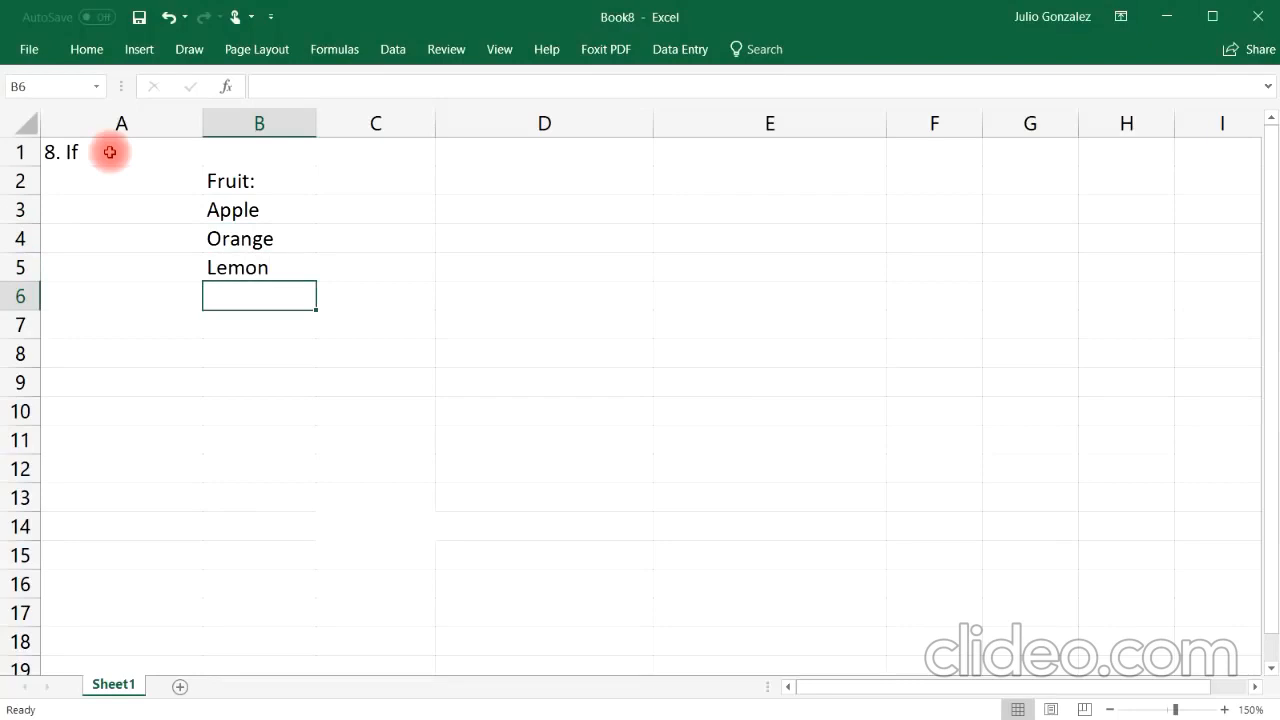
type("Banad")
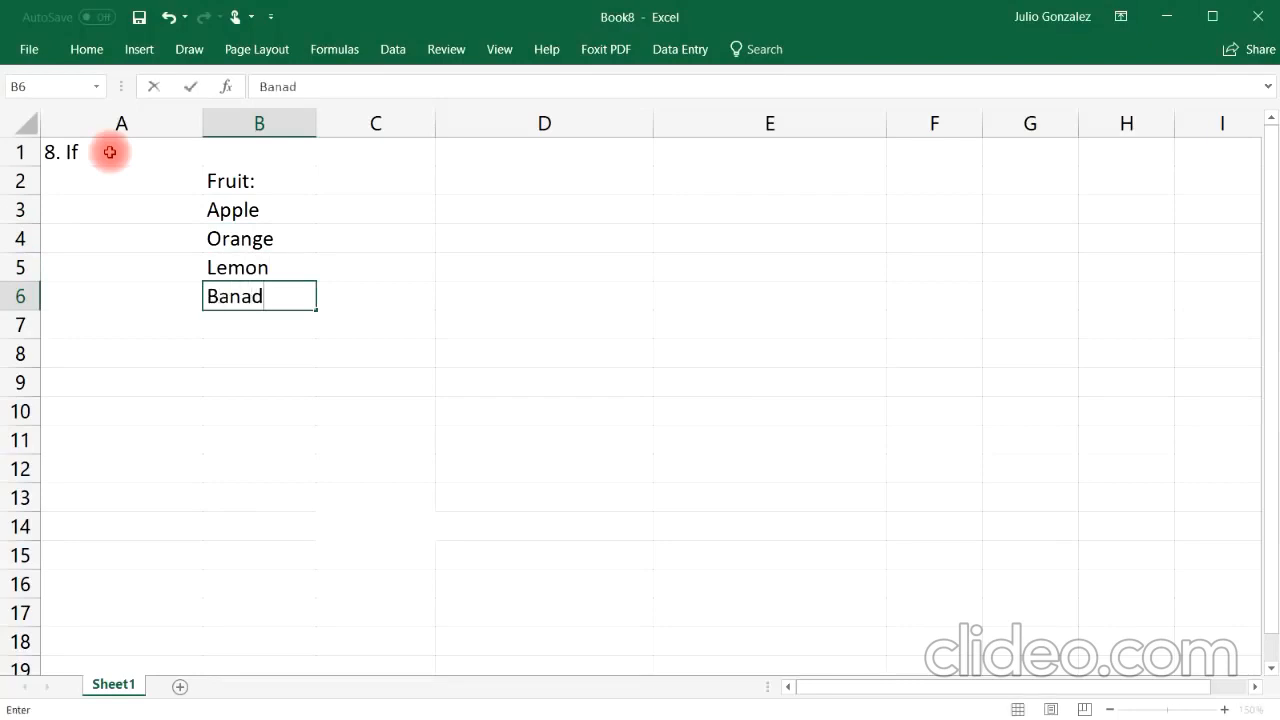
key("BackSpace")
type("na")
key("Tab")
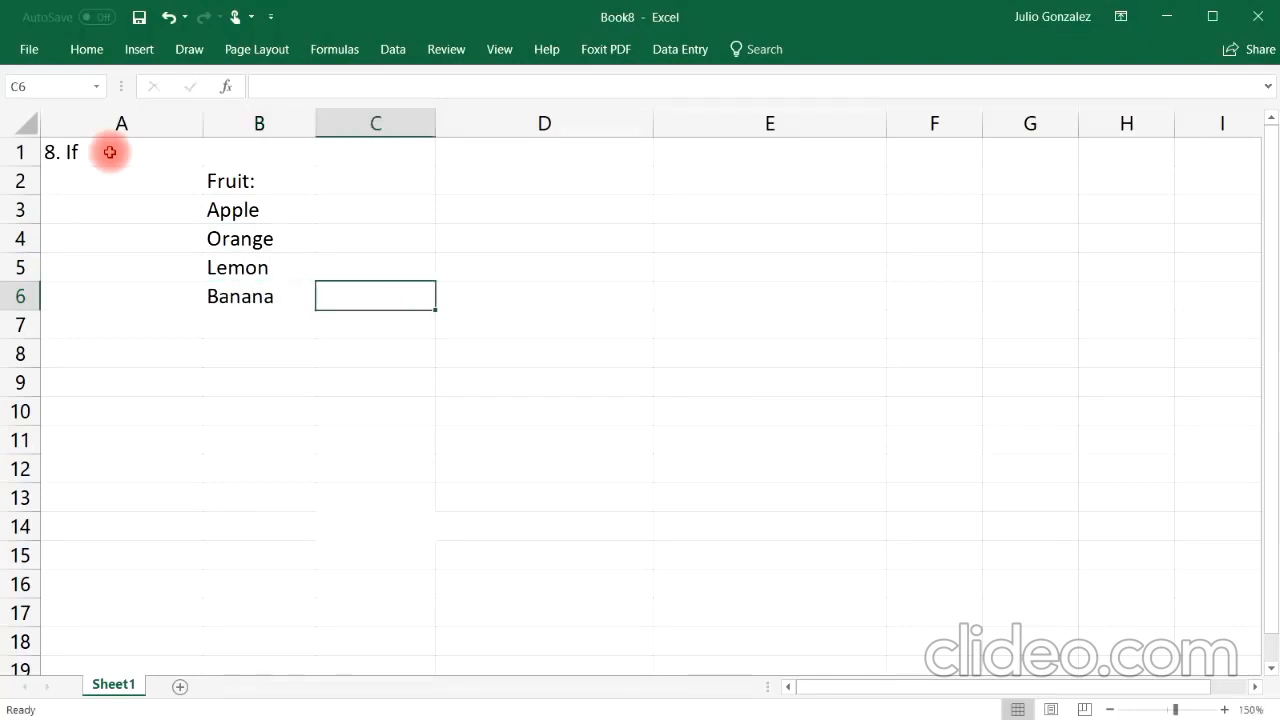
Step: Enter =if(B3="Orange",True,False) in C3 to test whether the fruit is Orange
key("Up")
key("Up")
key("Up")
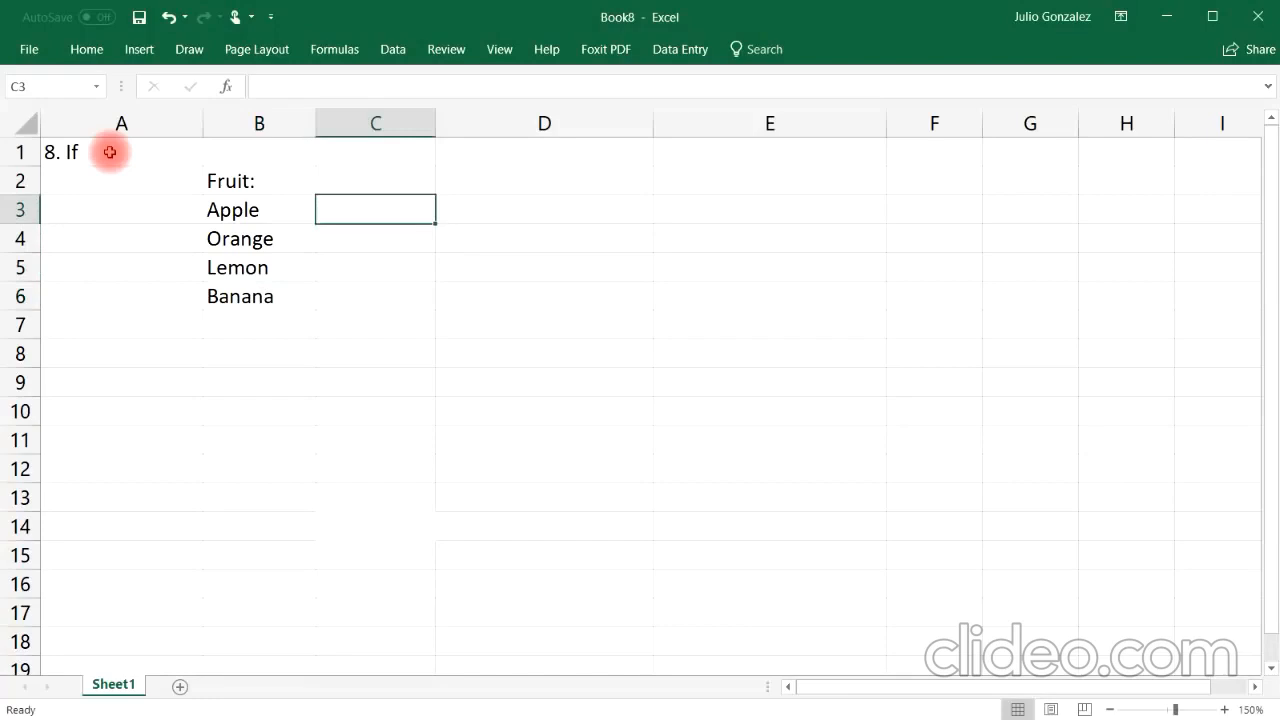
type("=if")
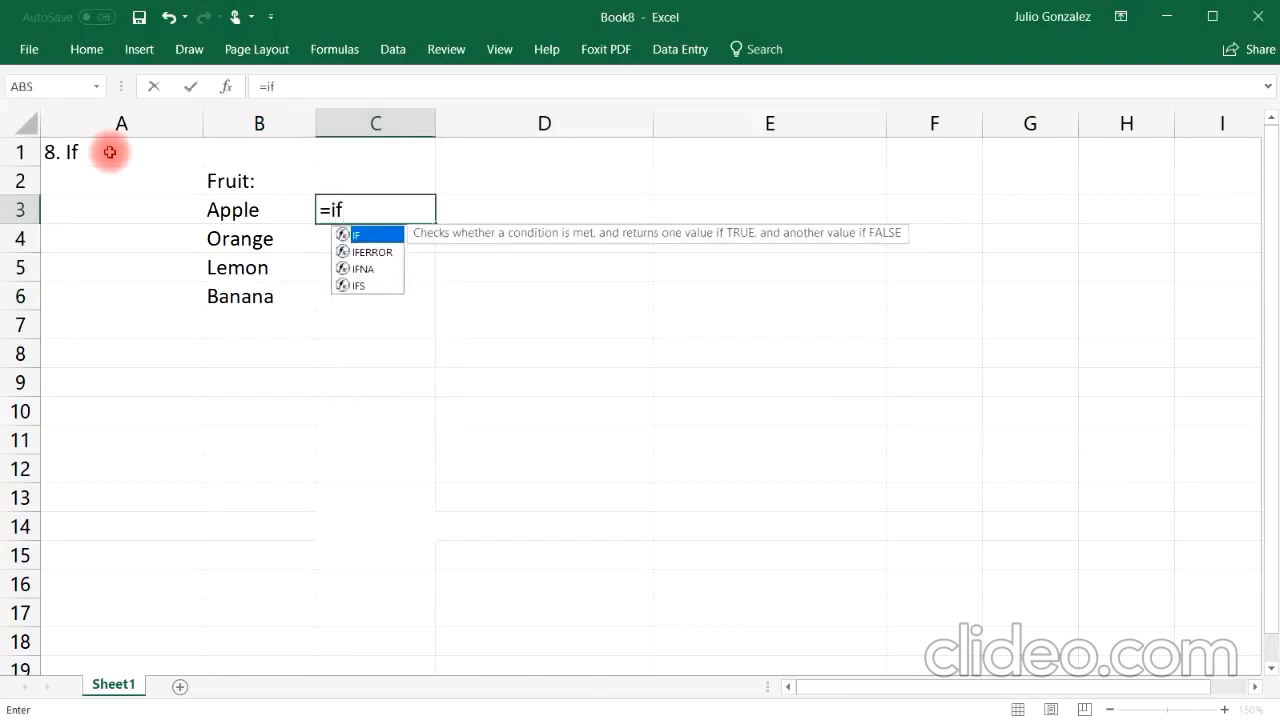
type("(")
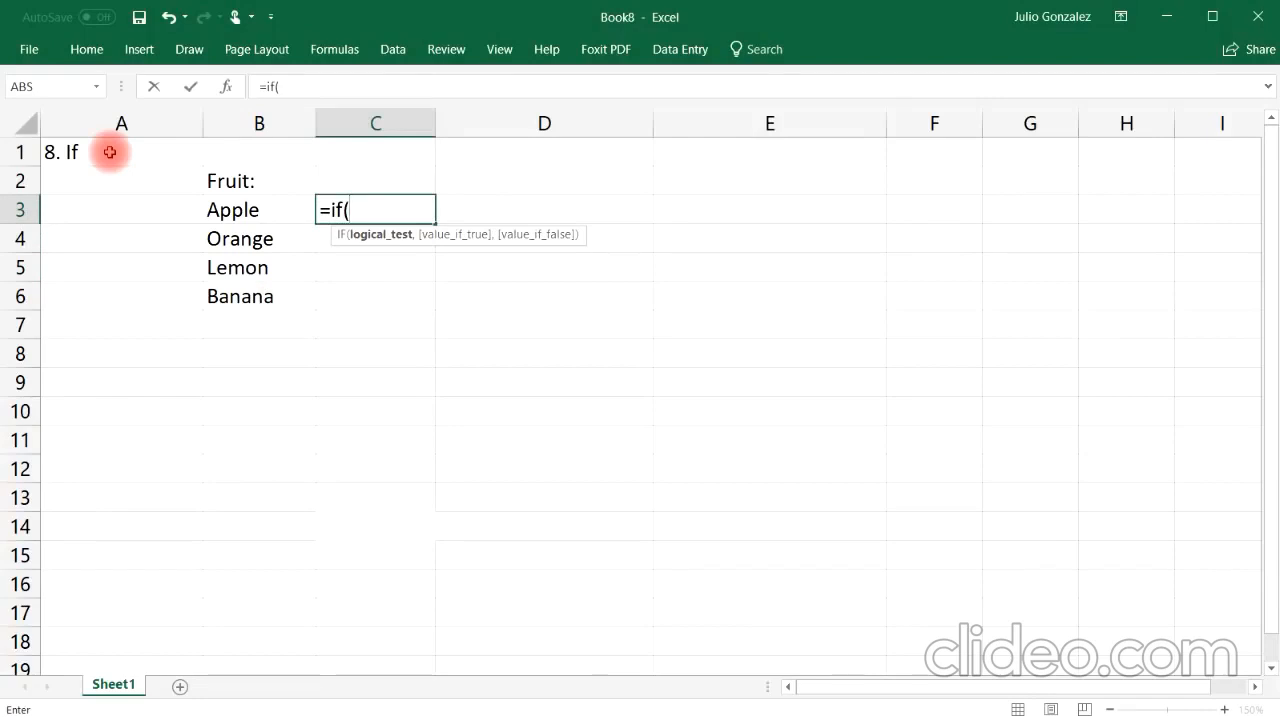
type("B")
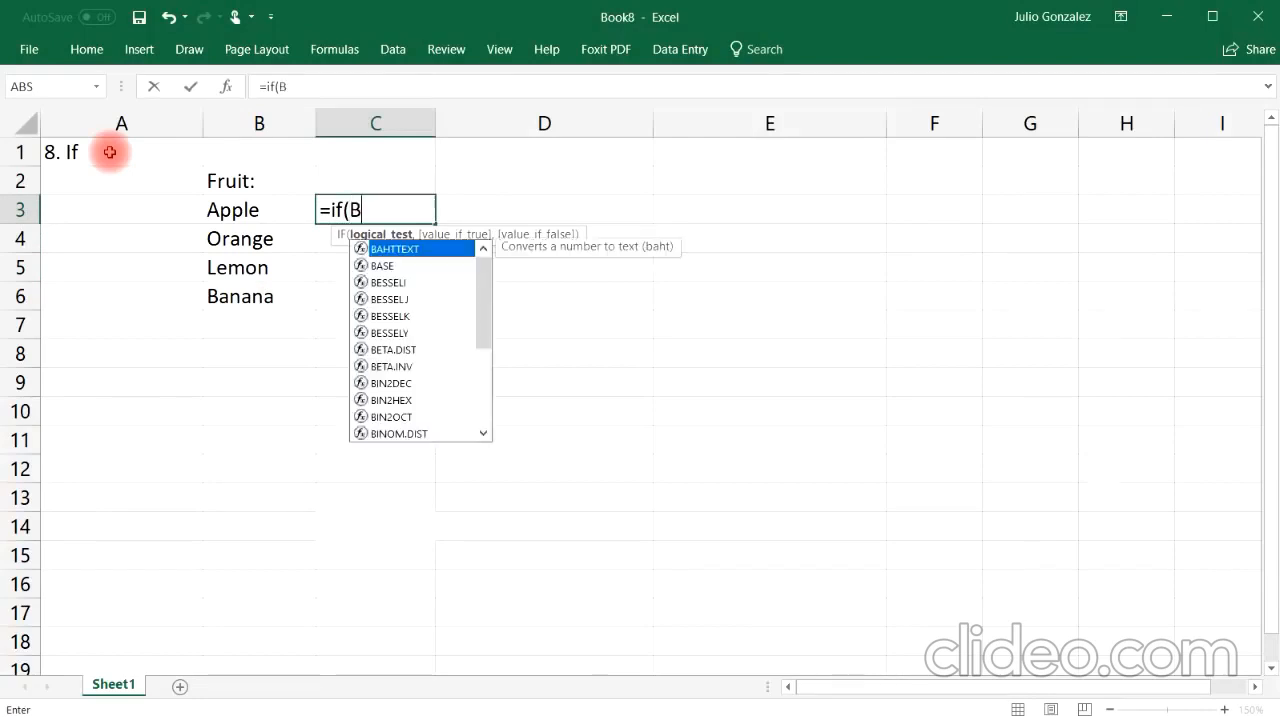
type("3=")
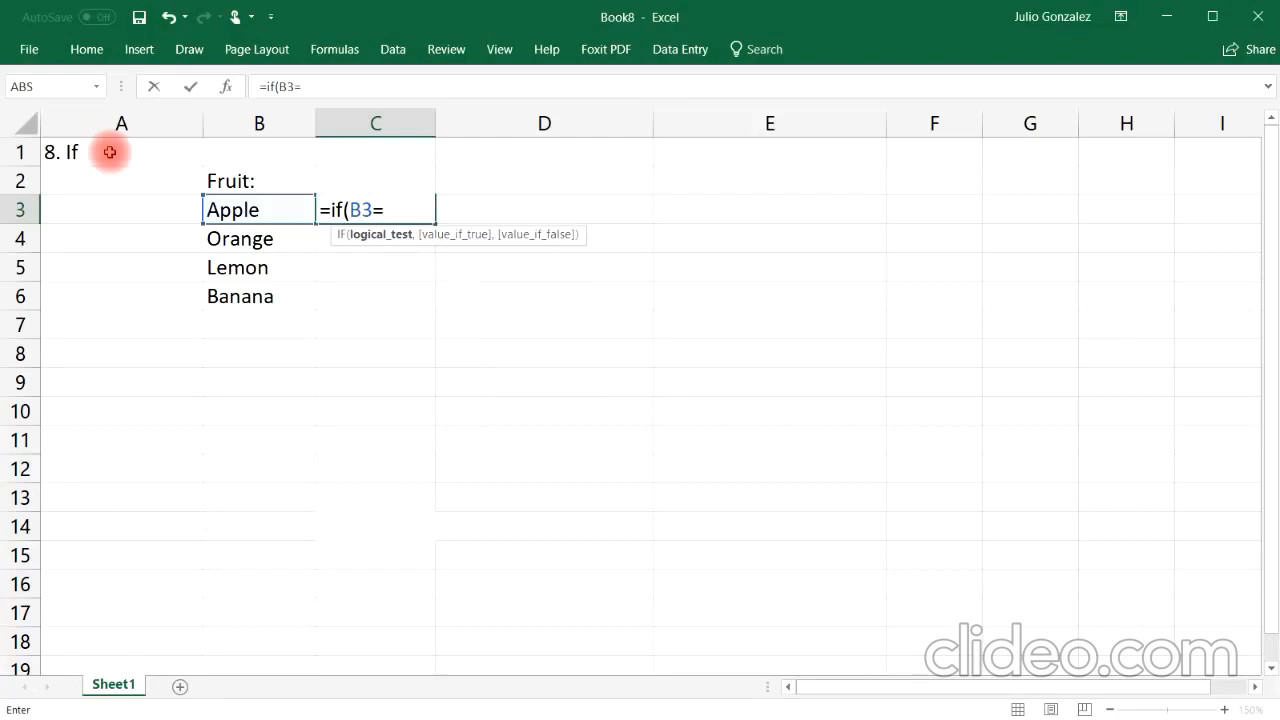
type("\"Orange")
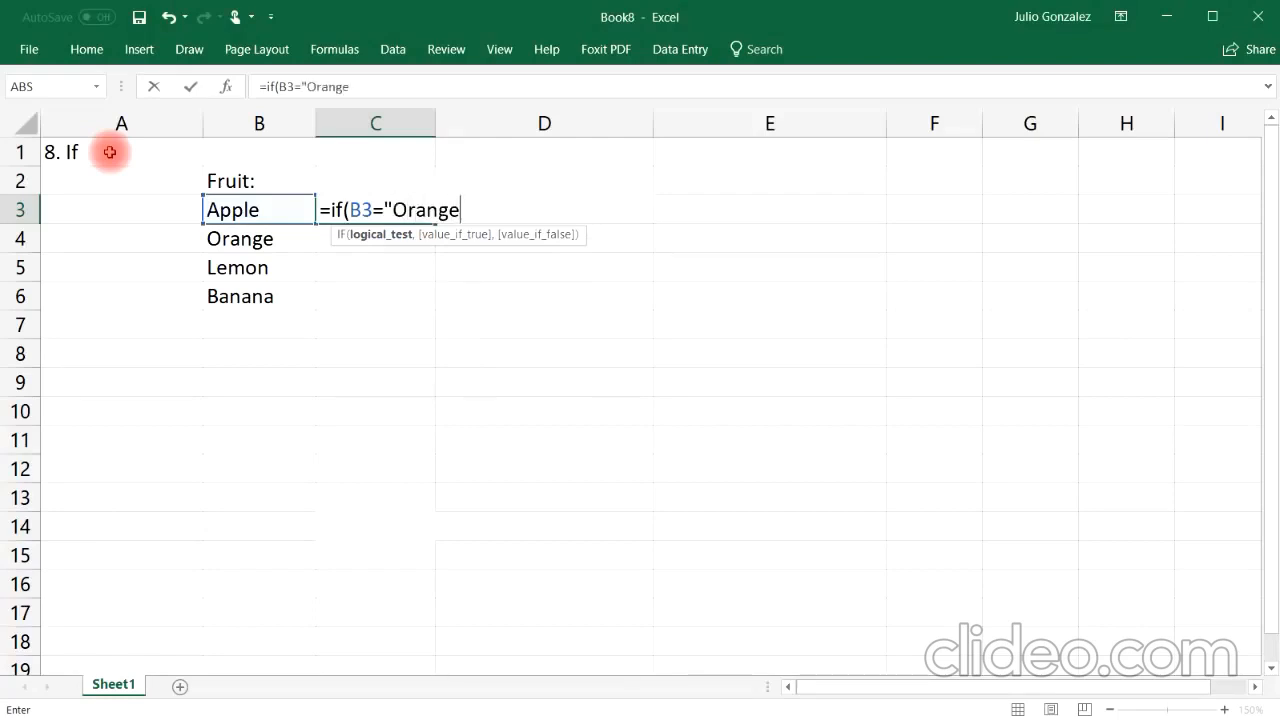
type("\",")
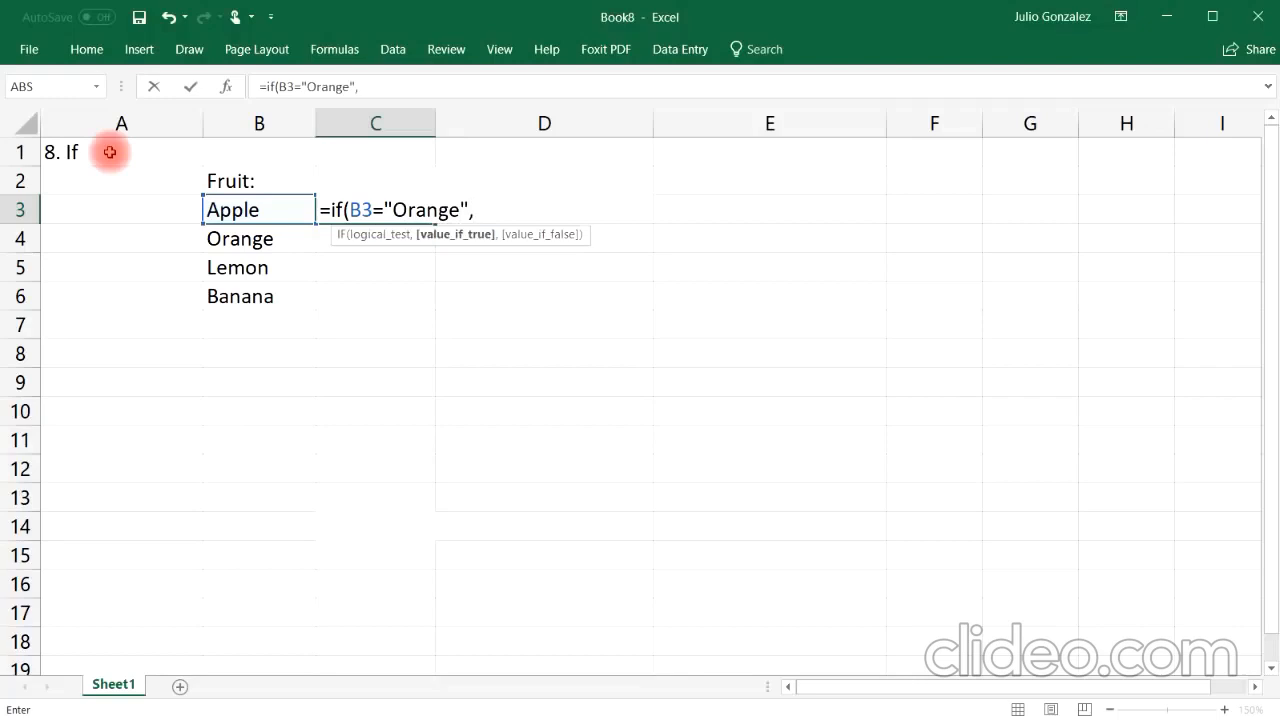
type("True")
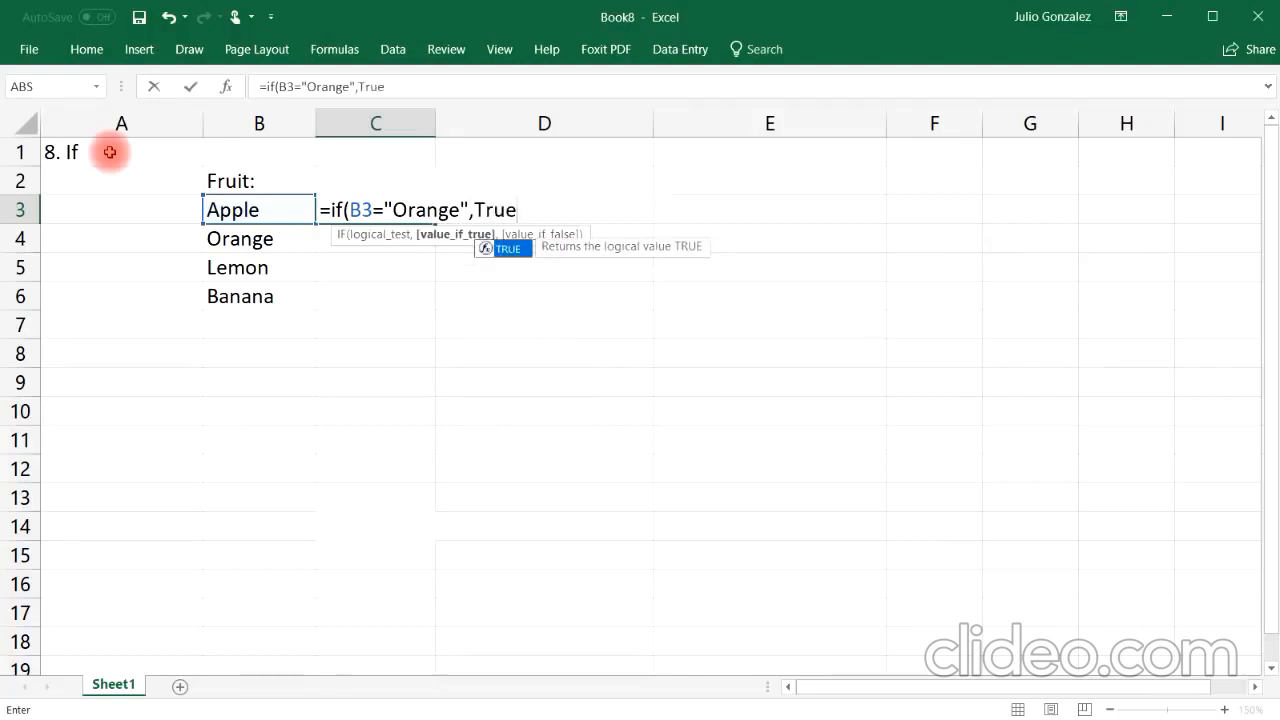
type(",Fals")
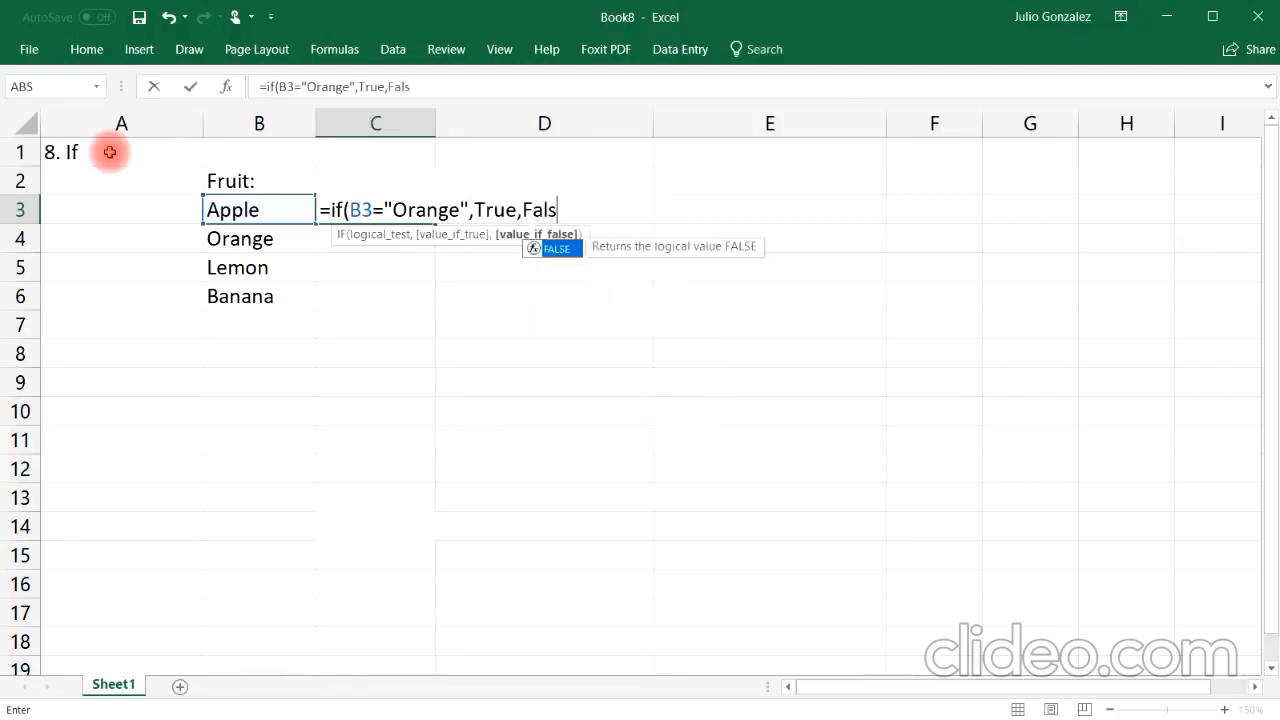
type("e)")
key("Return")
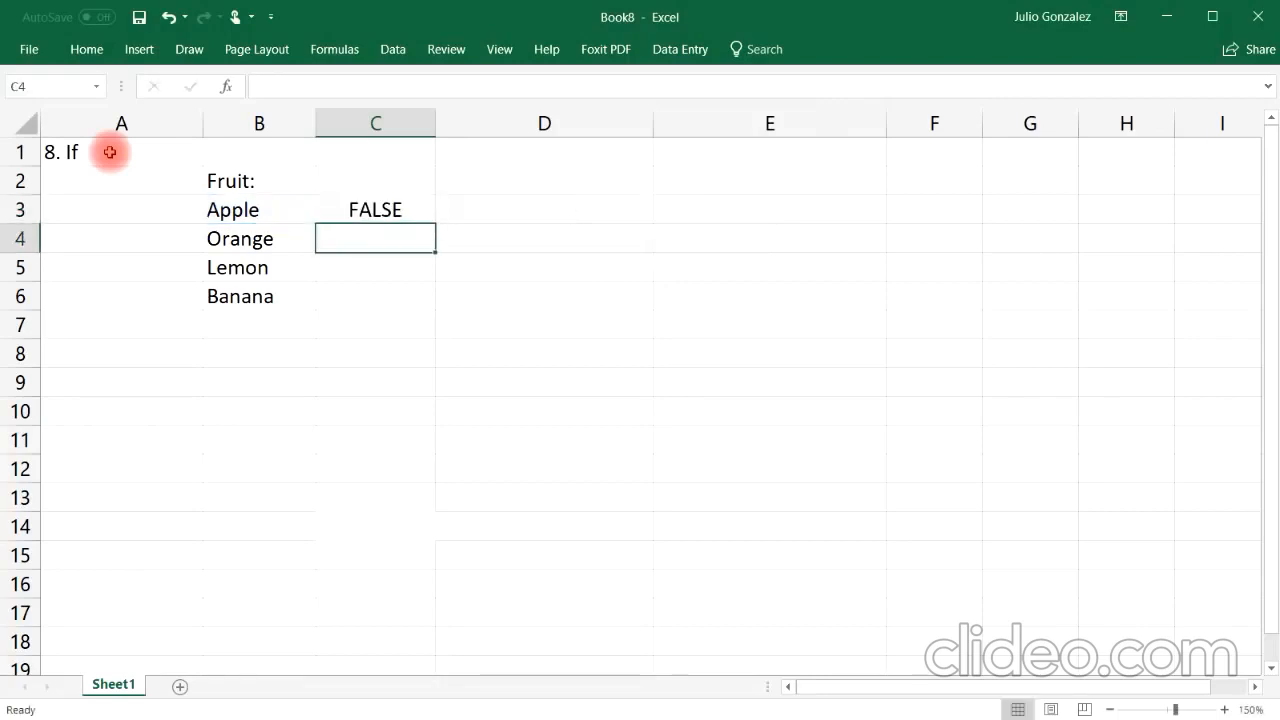
Step: Fill the C3 IF formula down through C6
left_click(358, 210)
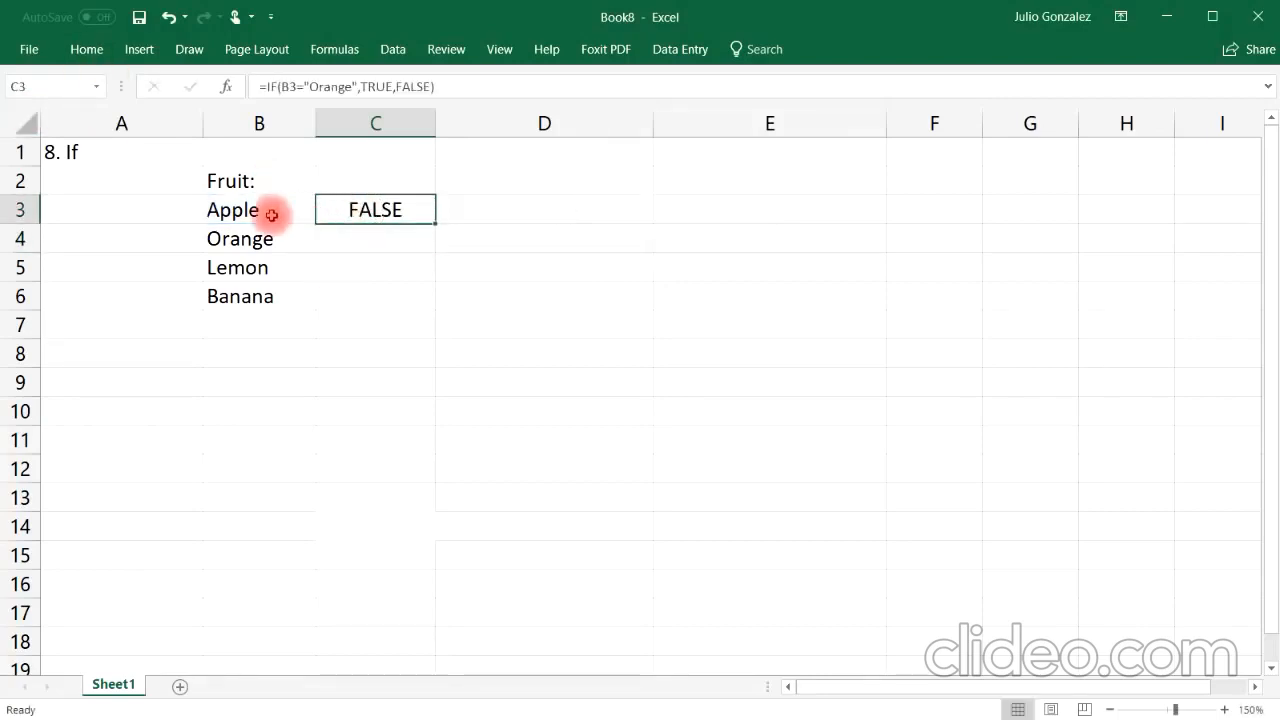
left_click(268, 213)
left_click(405, 210)
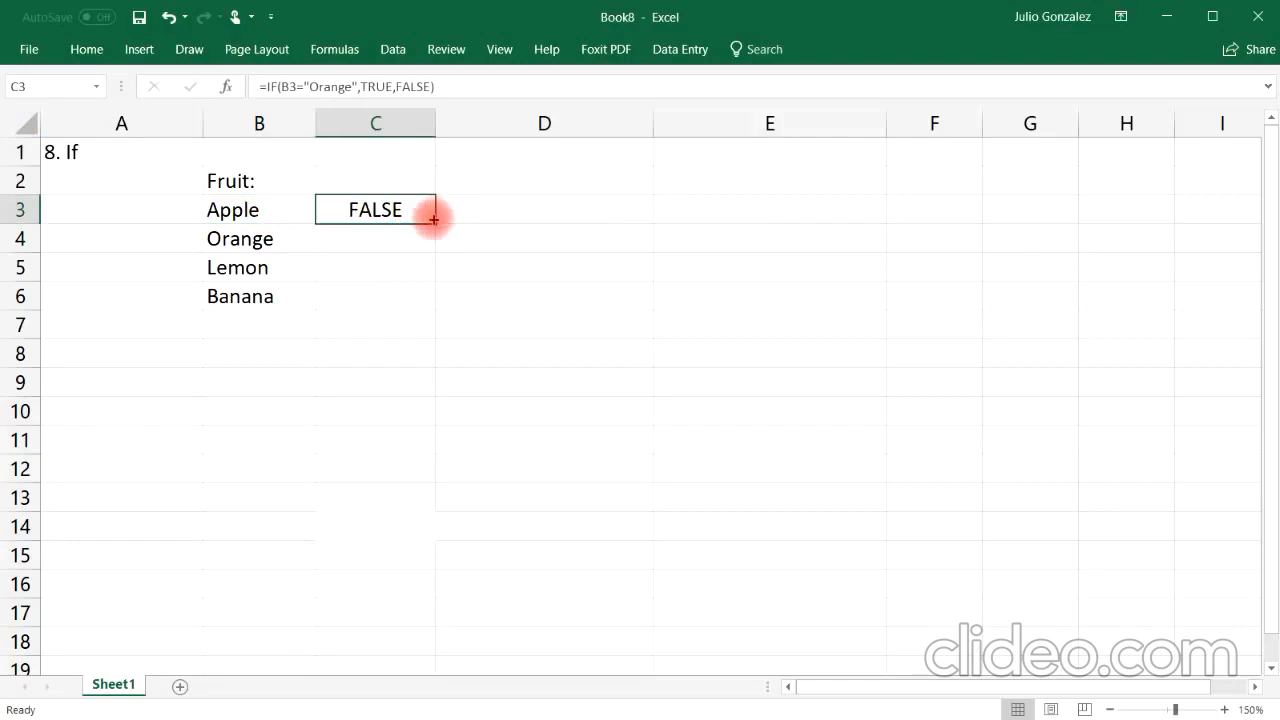
left_click_drag(436, 233, 429, 309)
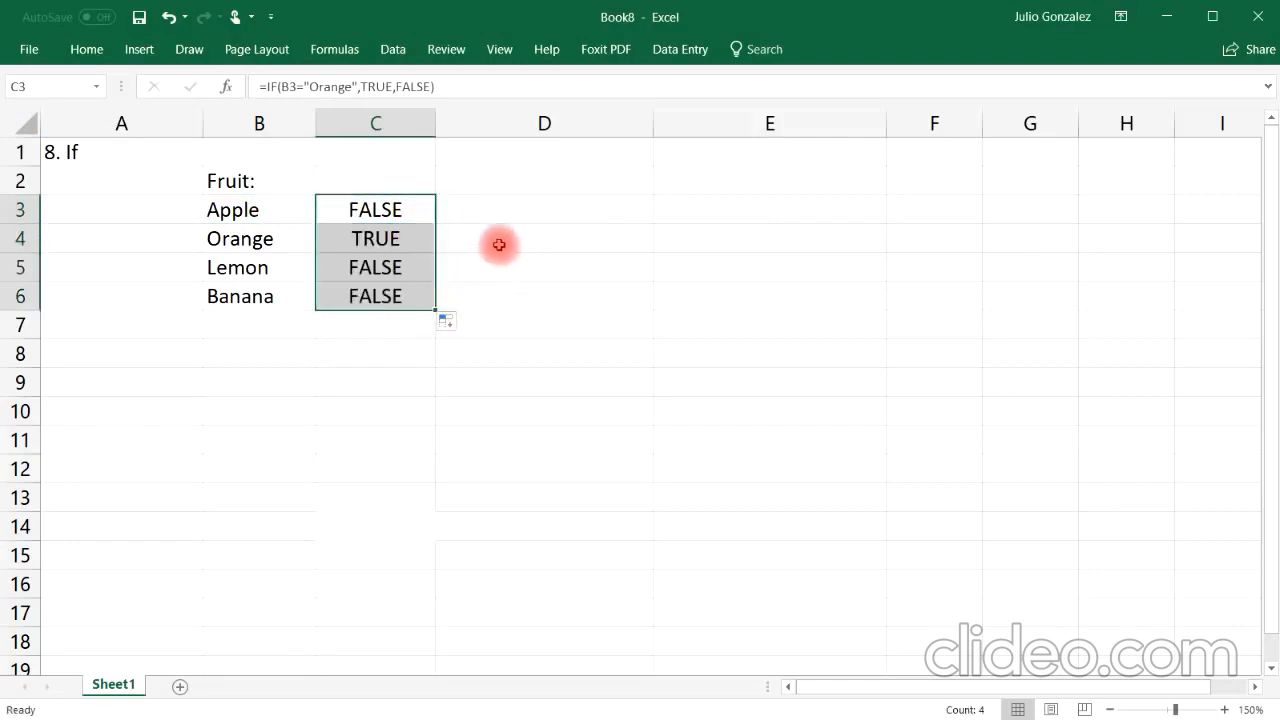
Step: Change B3 to Orange and B4 to Apple to test the IF results
left_click(403, 242)
left_click(258, 240)
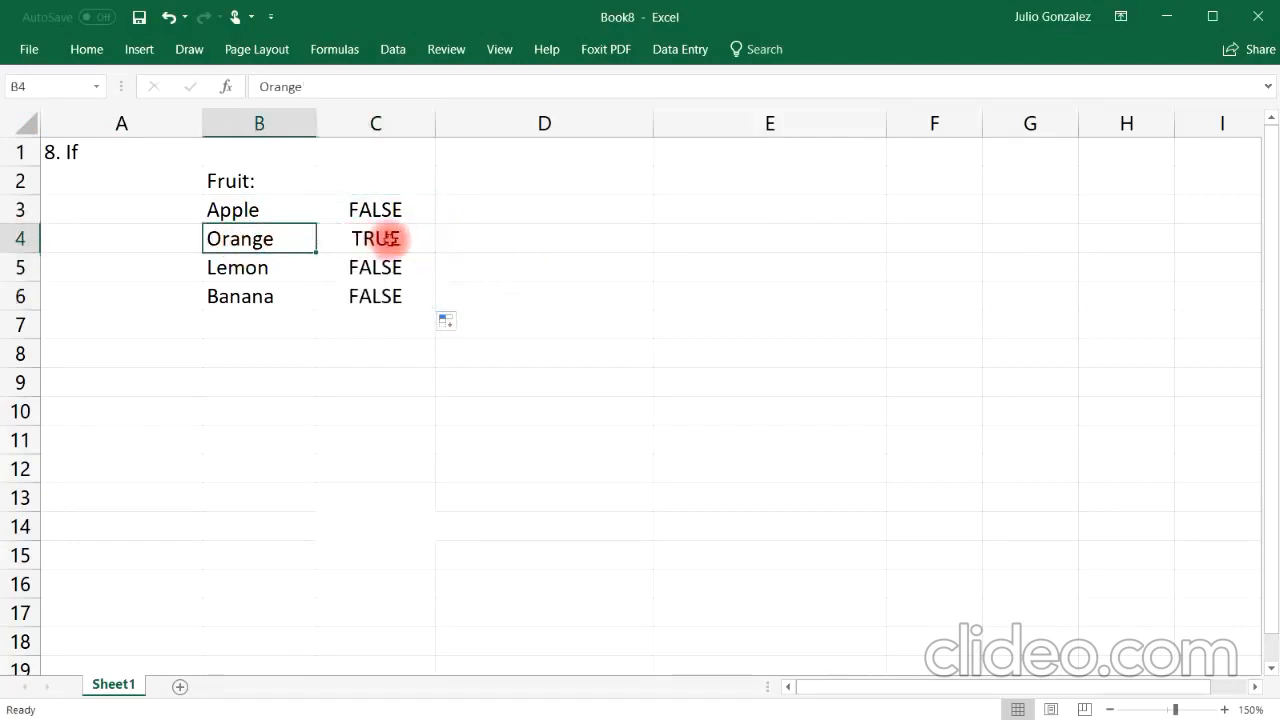
left_click(277, 200)
type("Orange")
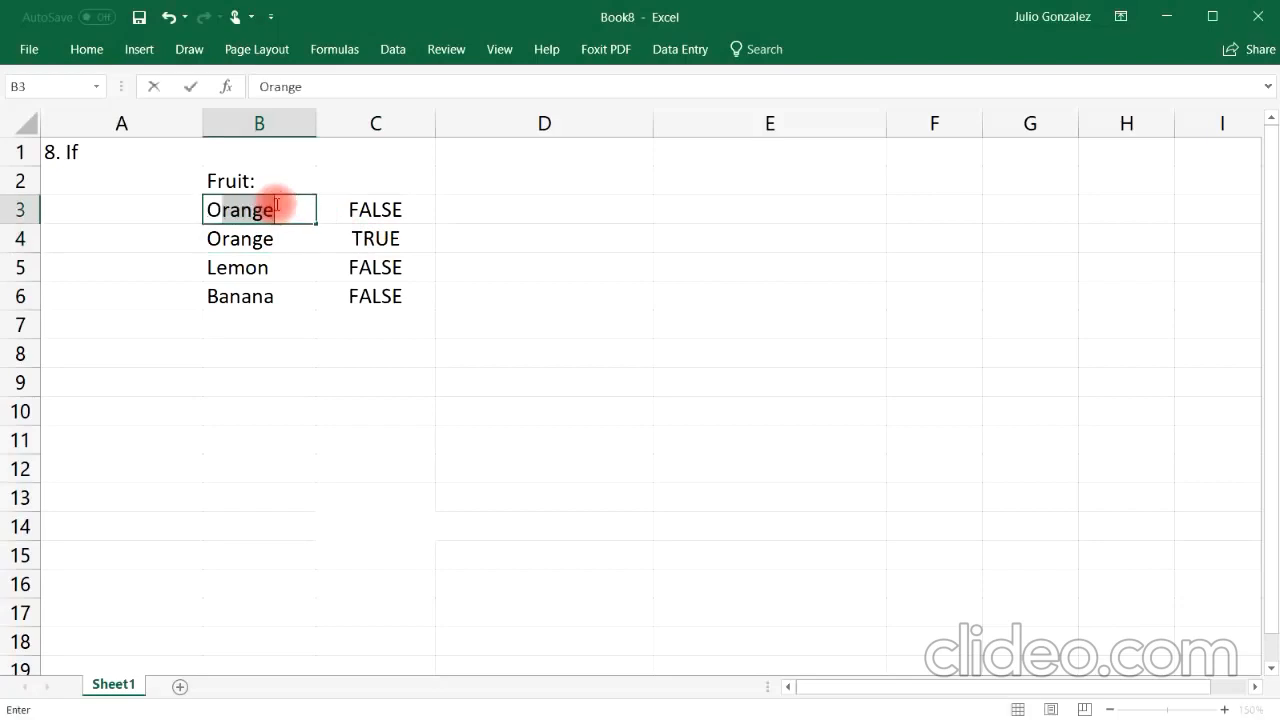
key("Return")
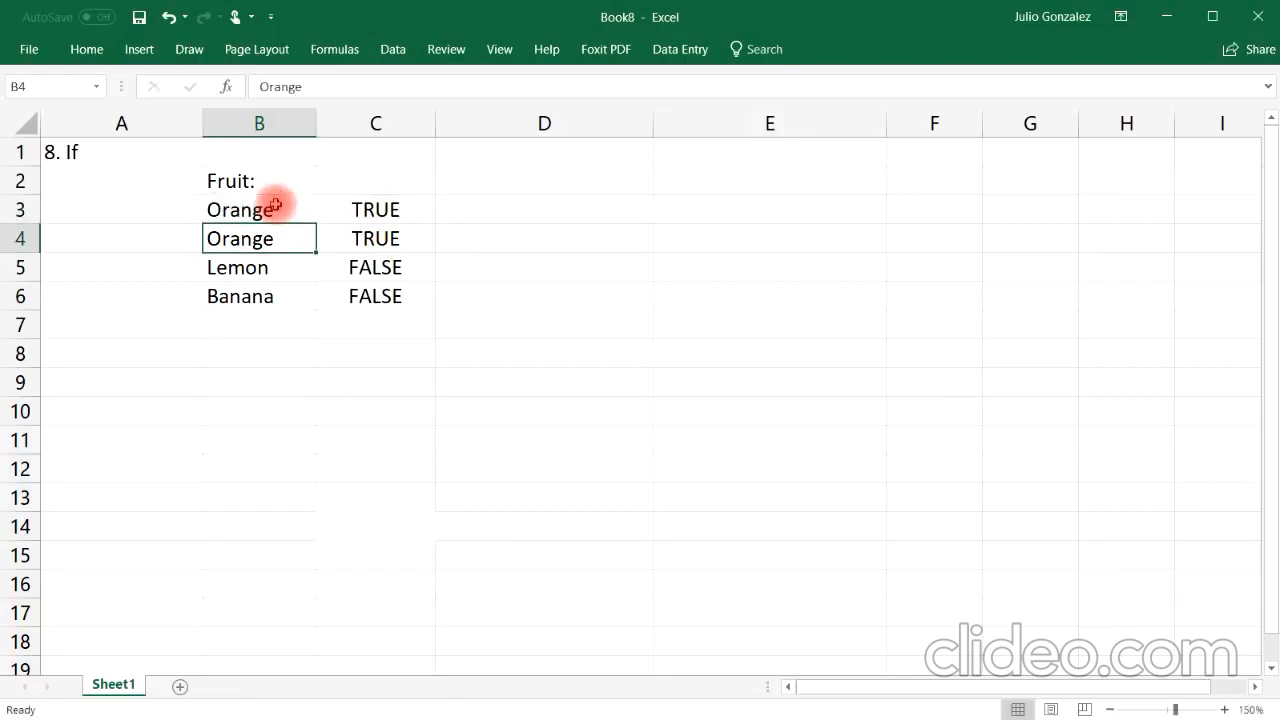
type("Appl")
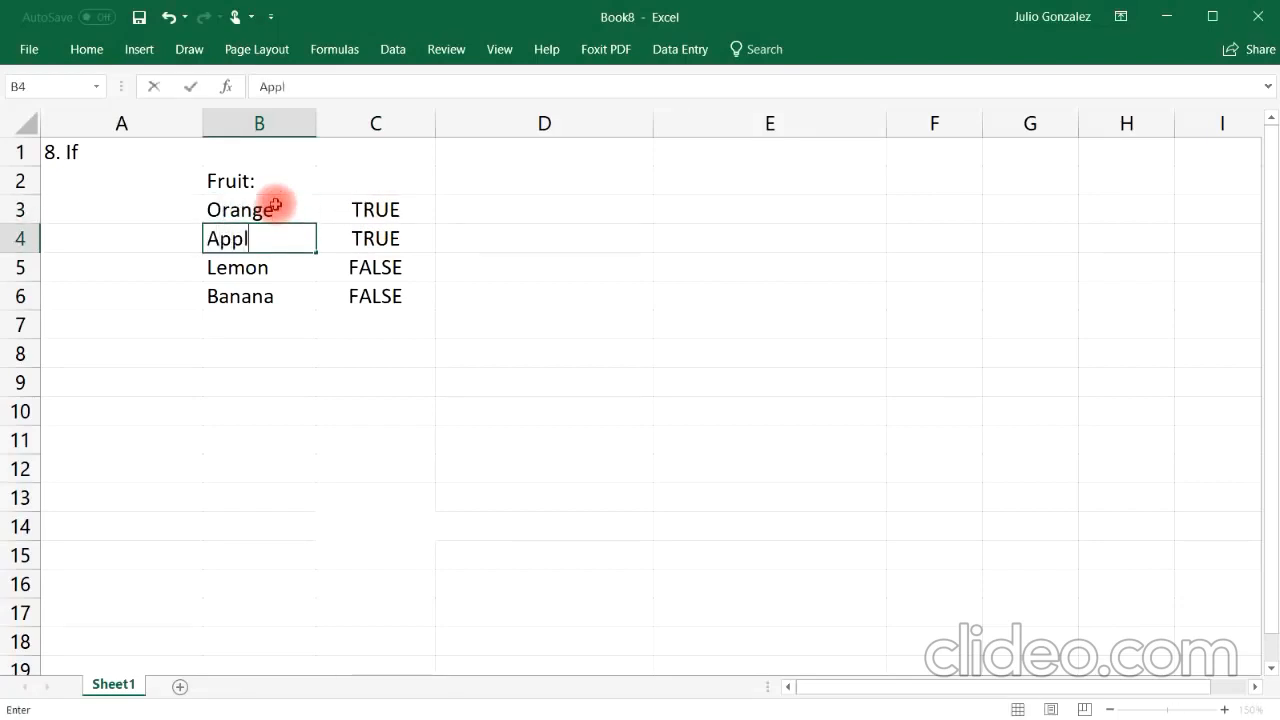
type("e")
key("Return")
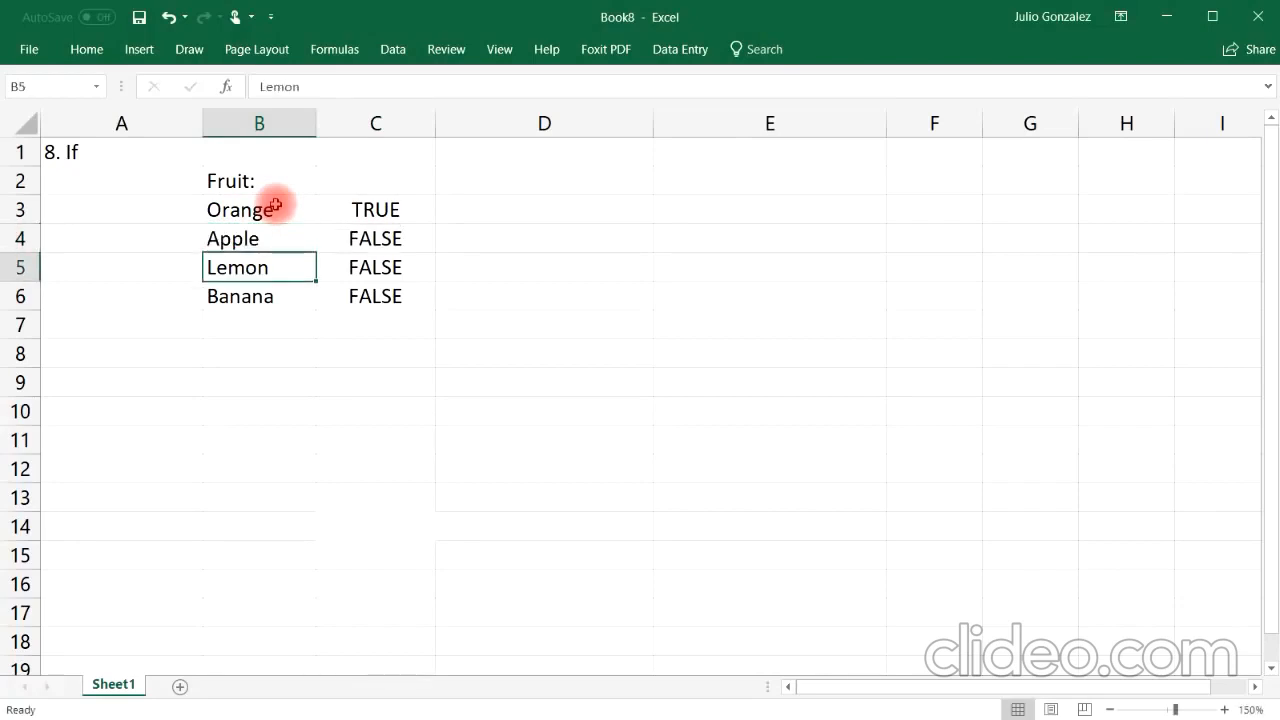
Step: Enter =IF(B3="Lemon","Yes","It is not a lemon") in D3 to label whether the fruit is a lemon
left_click(491, 211)
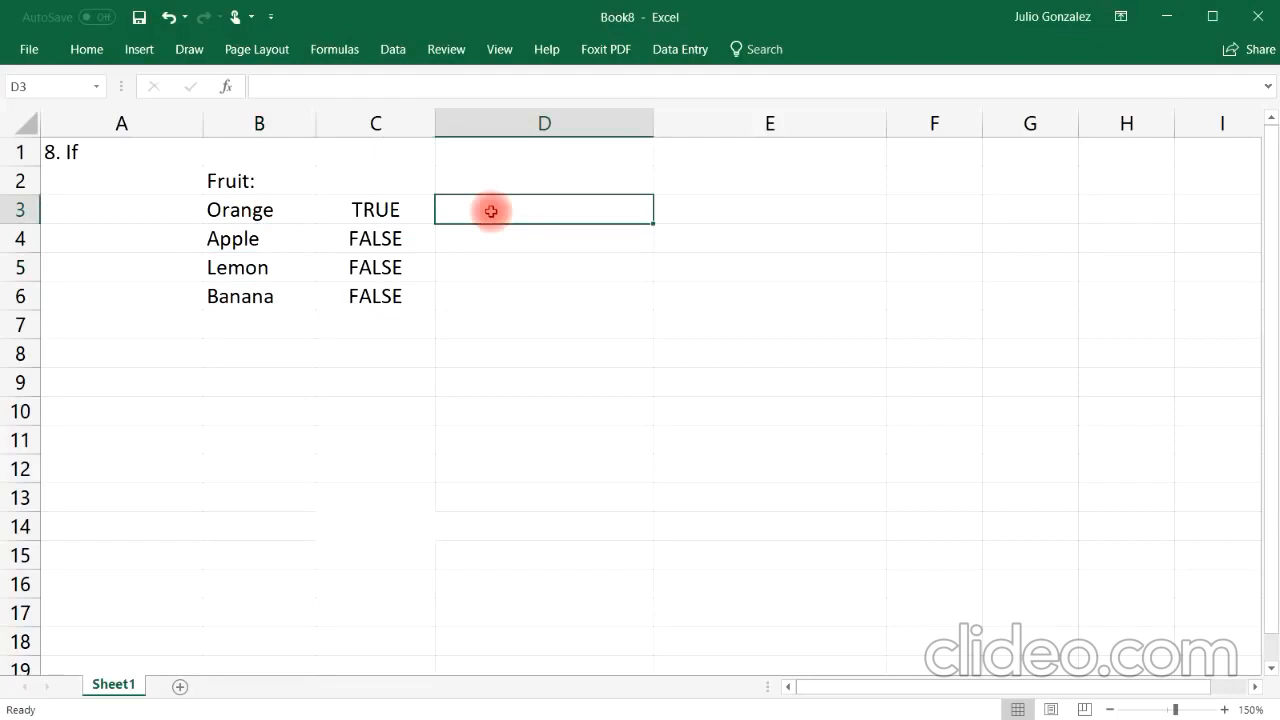
type("=if")
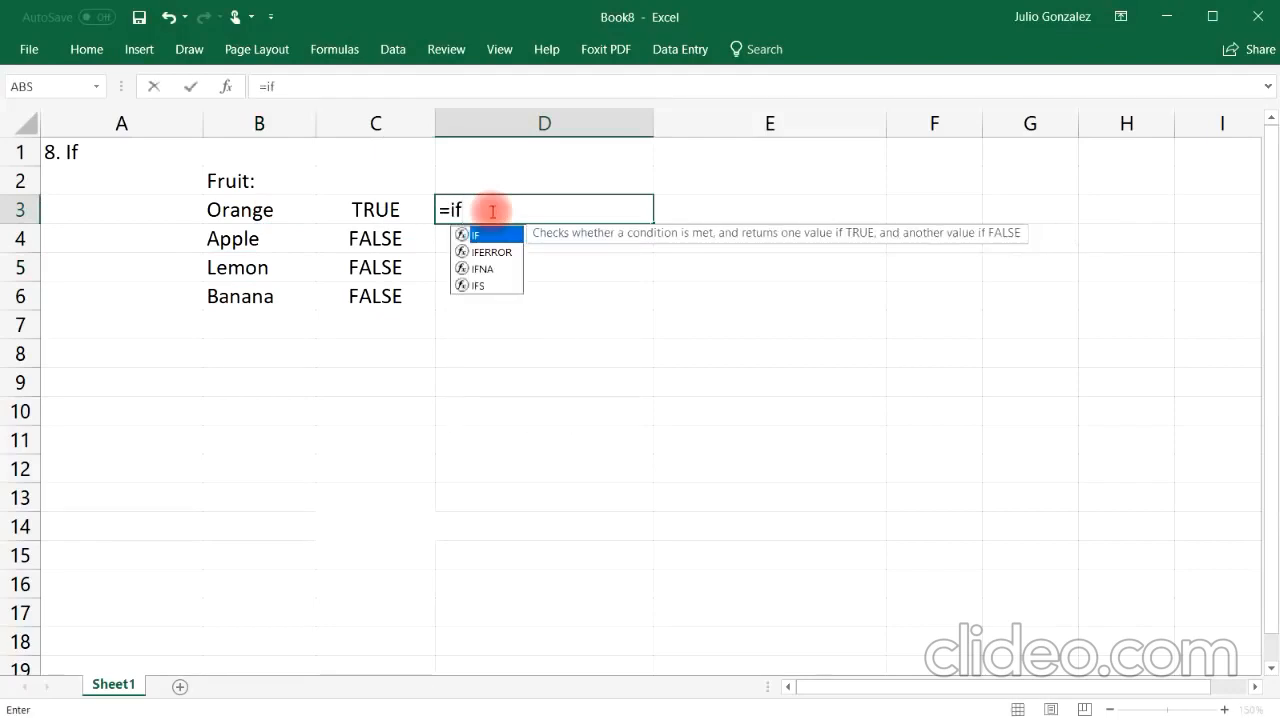
type("(")
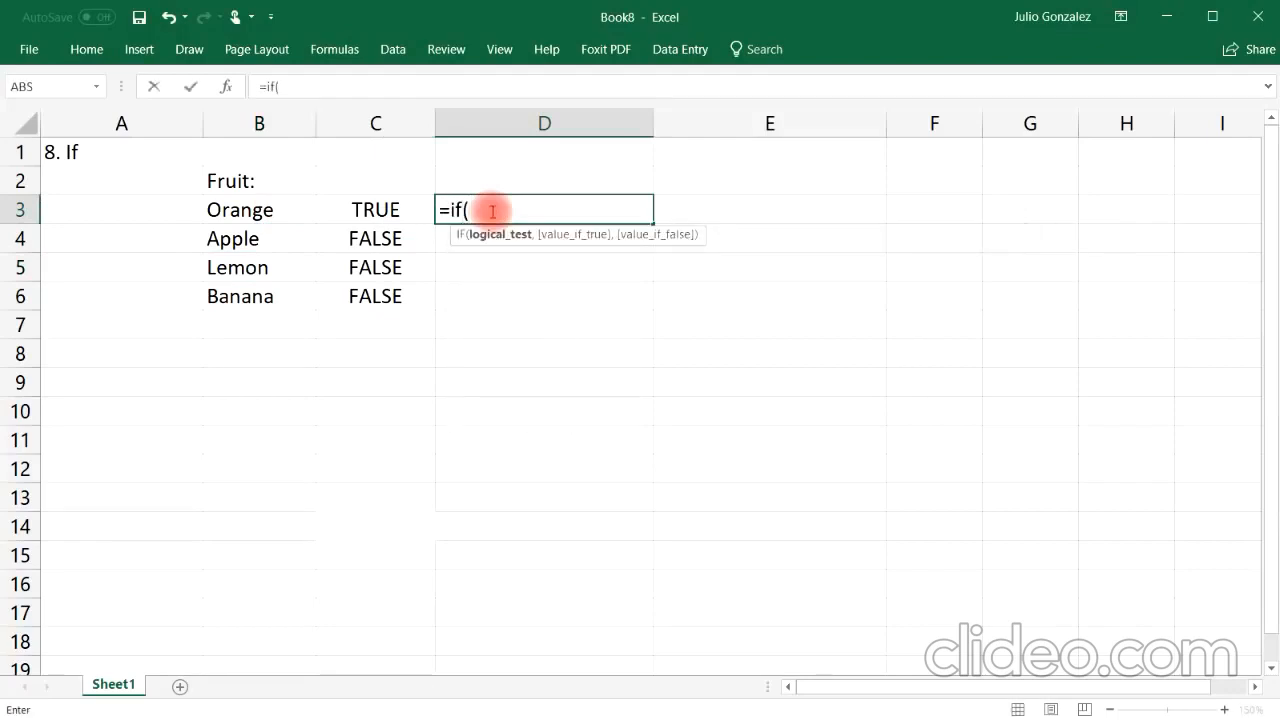
type("l")
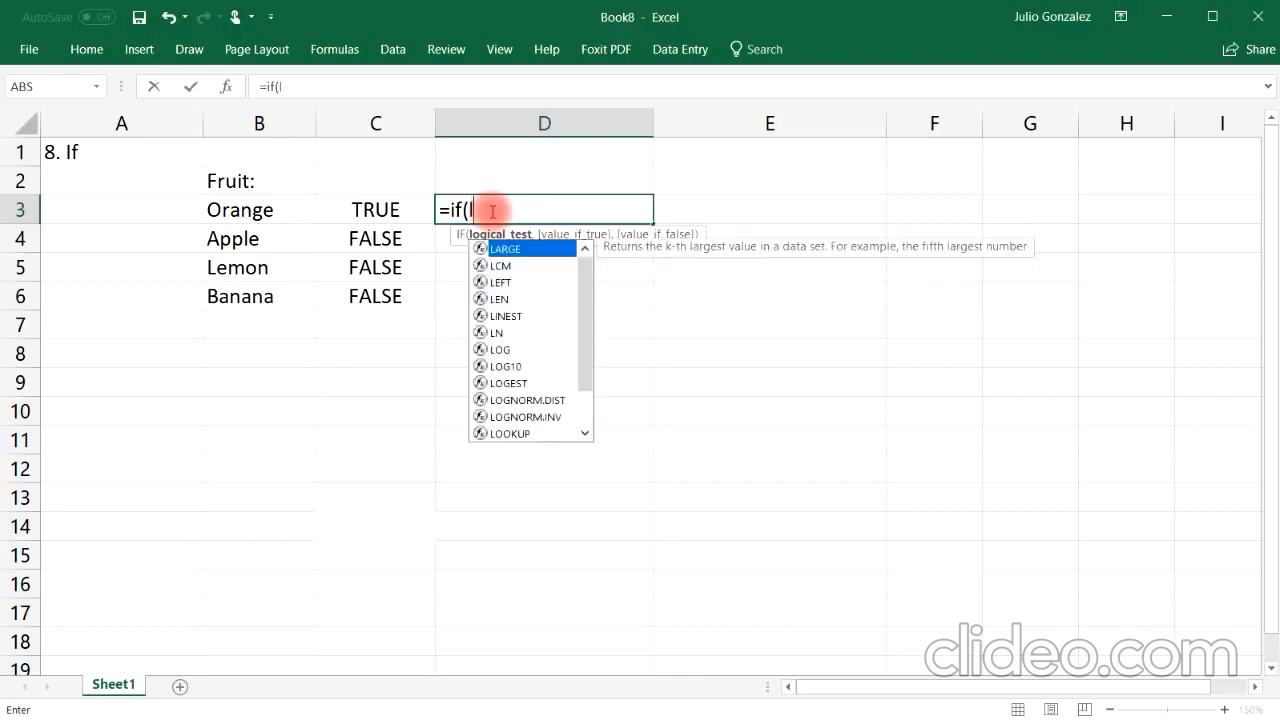
key("BackSpace")
type("B")
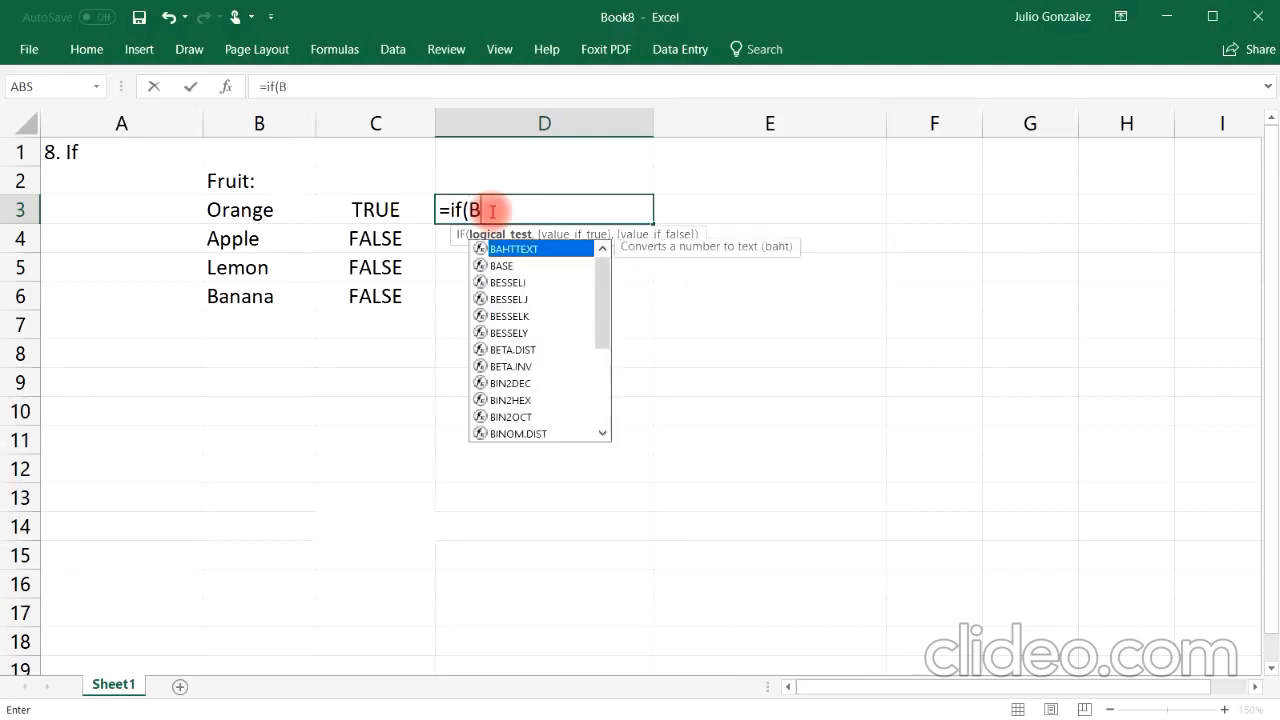
type("3=l")
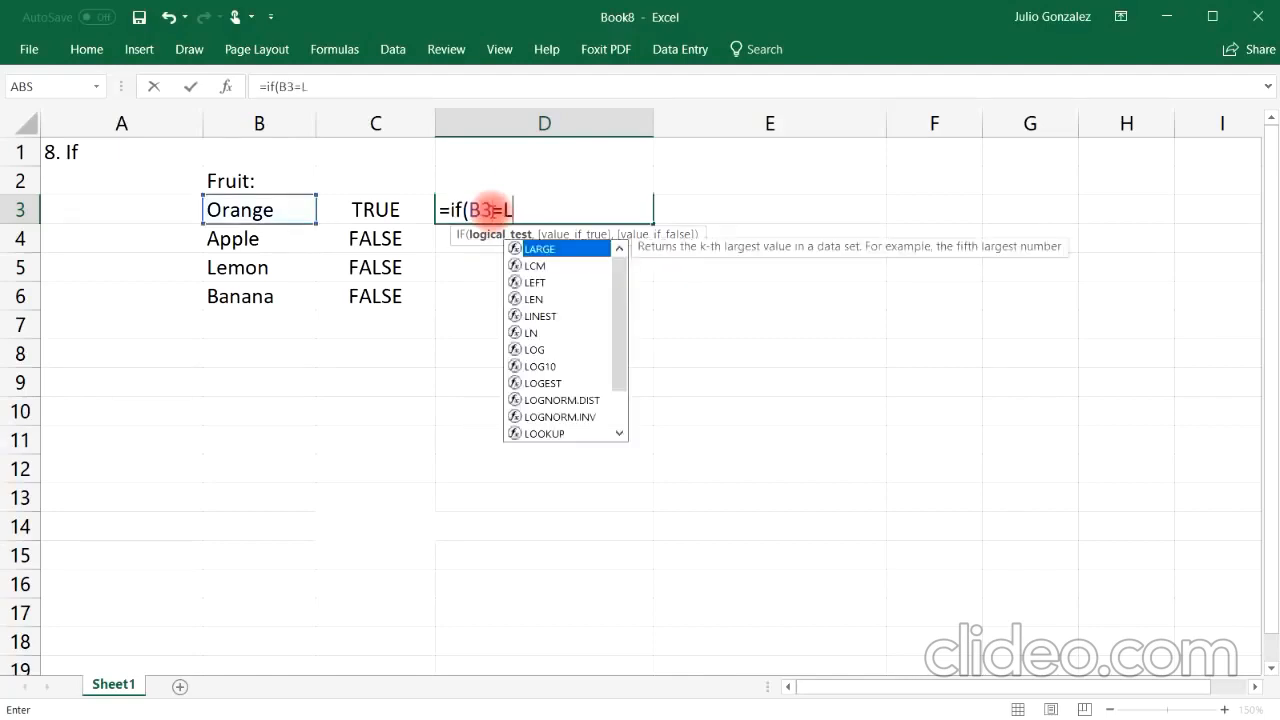
key("BackSpace")
type("\"Lem")
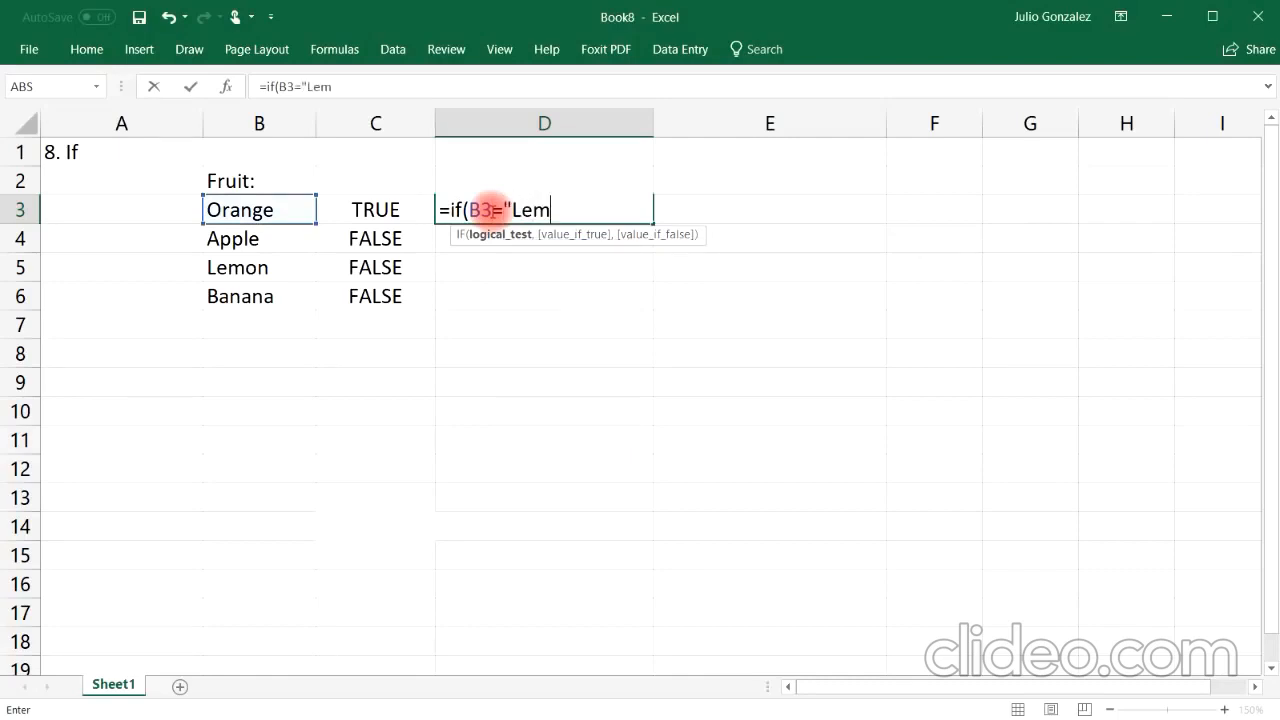
type("on\",")
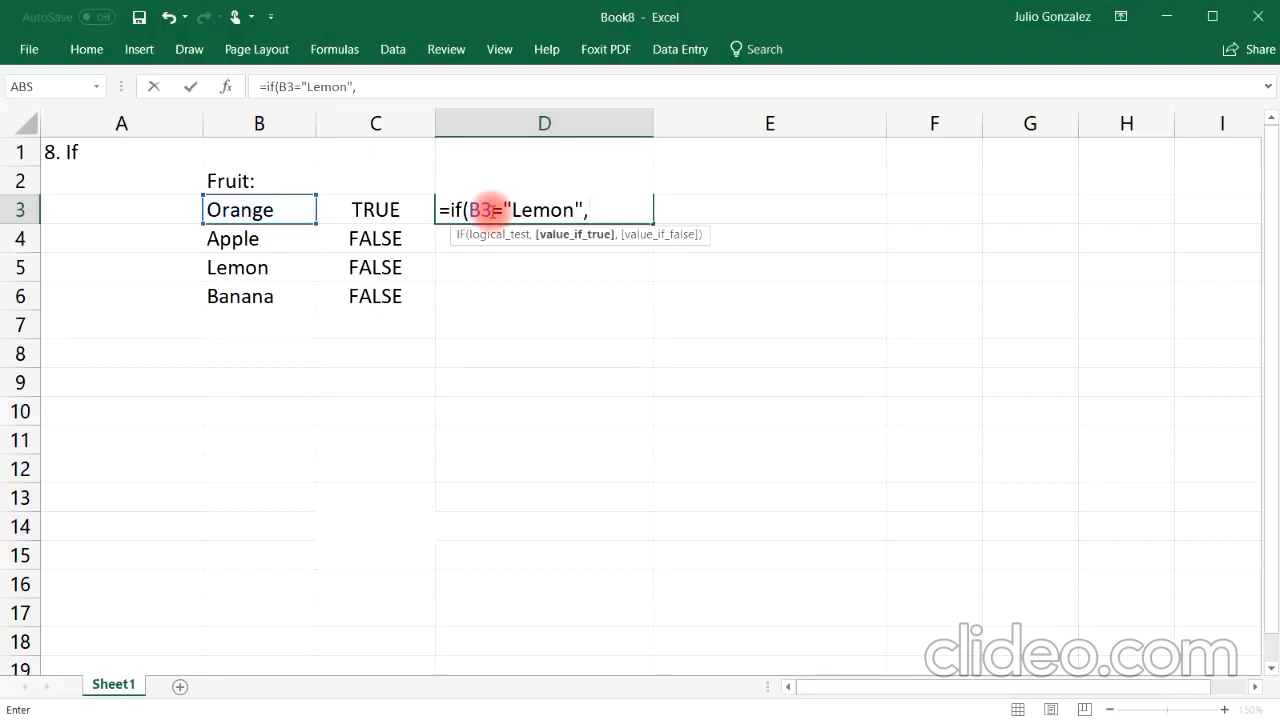
type("\"Yes\",")
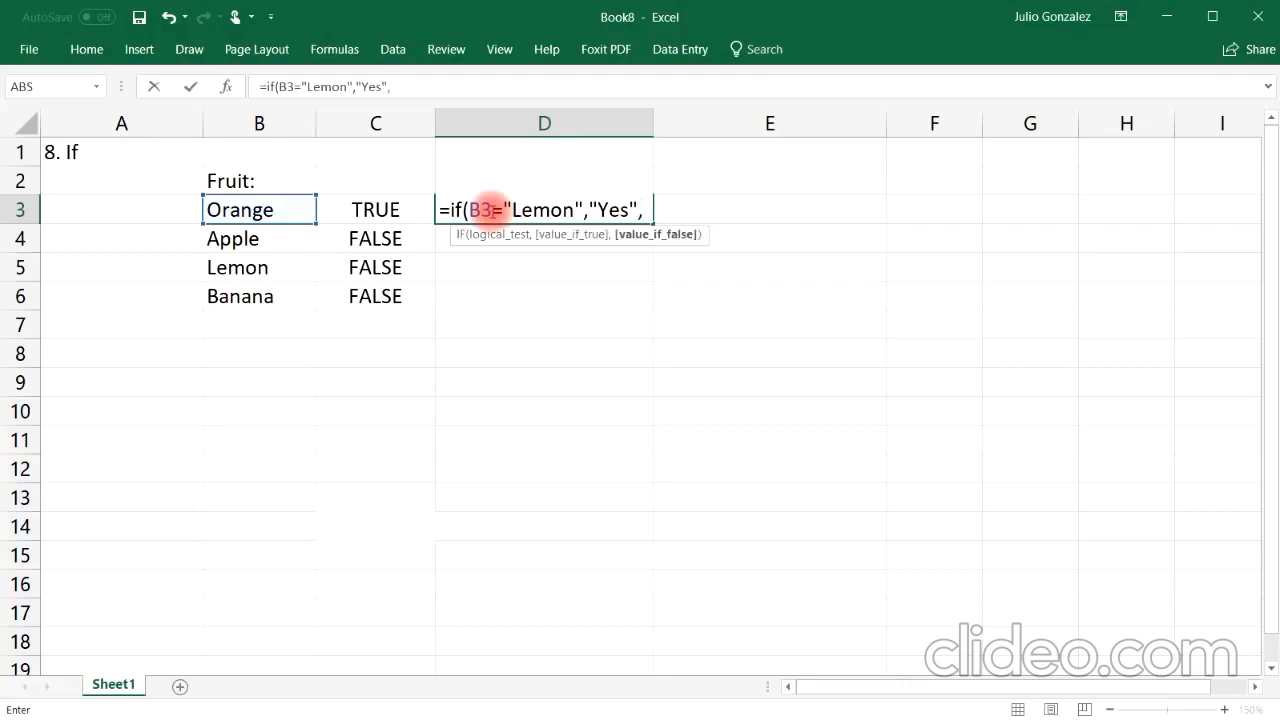
type("\"It is not a lemon")
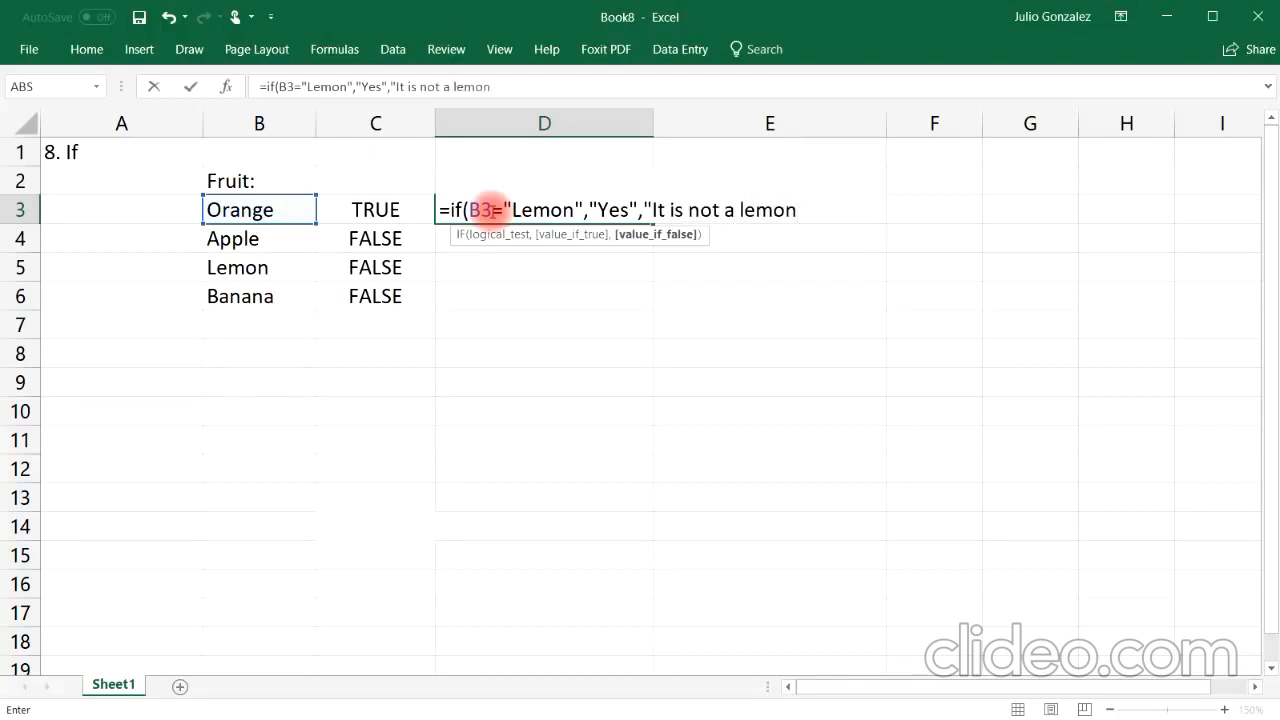
type("\")")
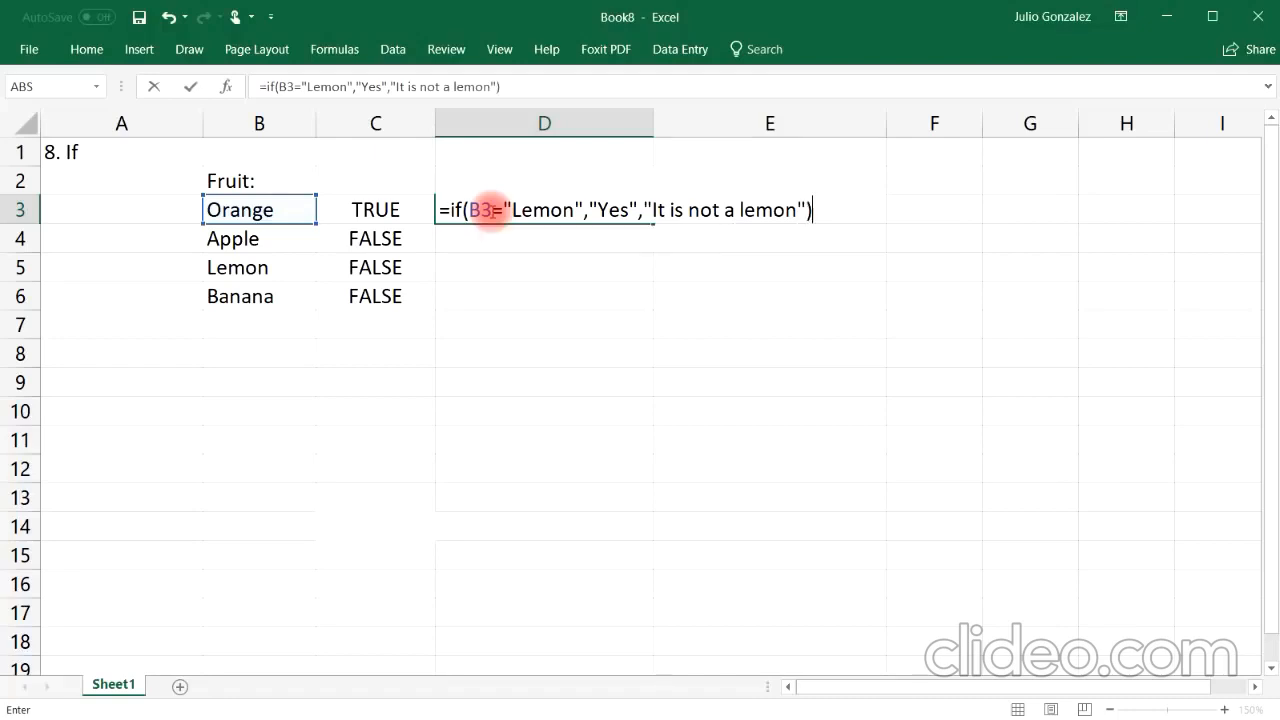
key("Return")
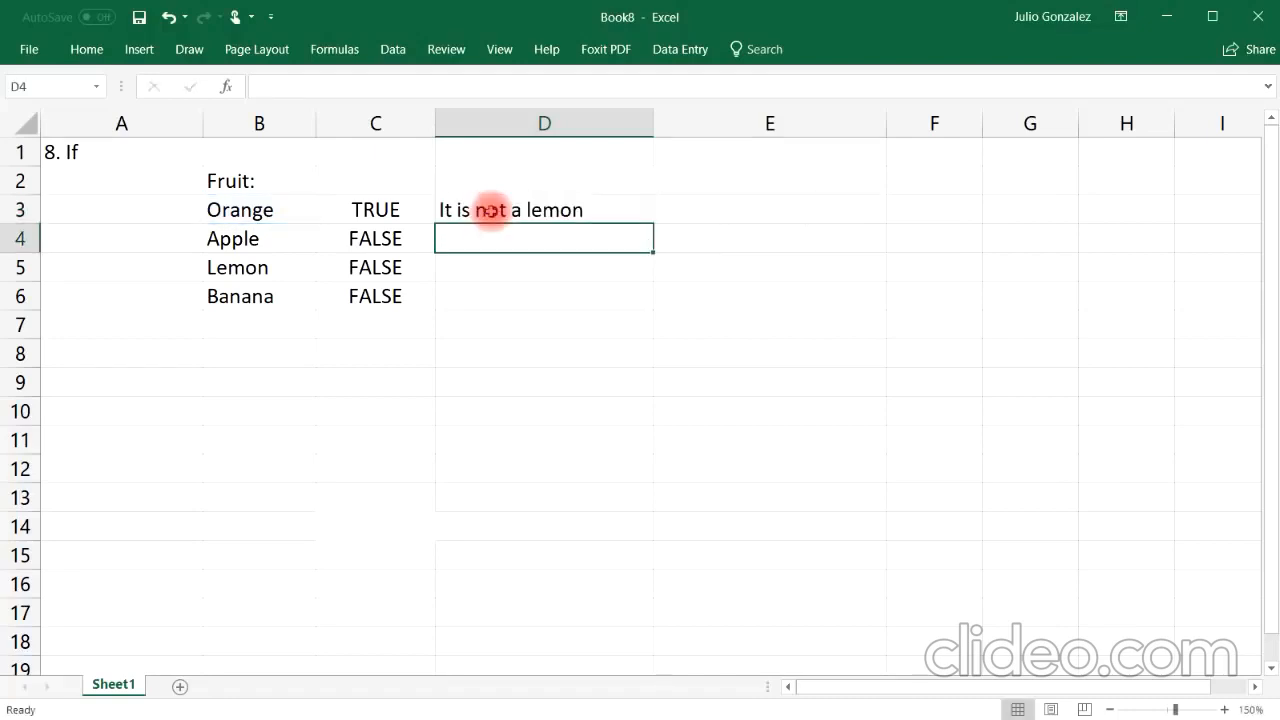
Step: Fill the D3 IF formula down through D6 and inspect the copied formula in D5
left_click(265, 209)
left_click(525, 209)
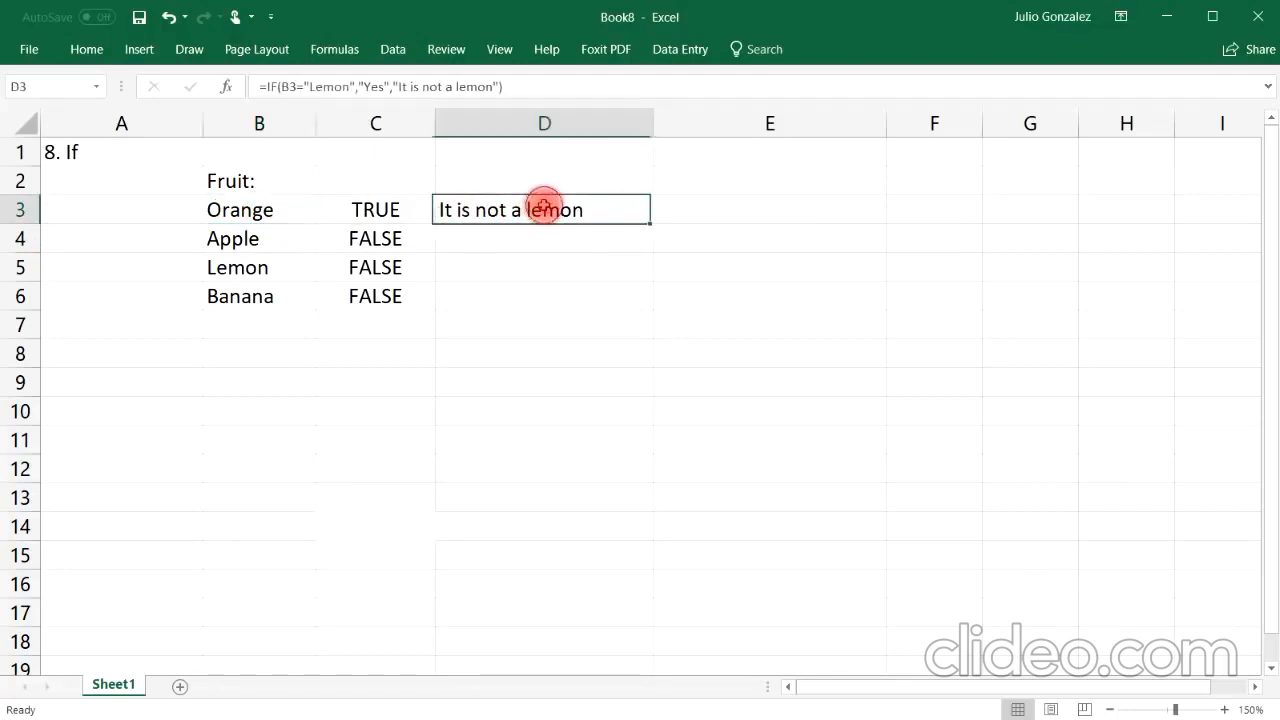
left_click_drag(655, 227, 652, 310)
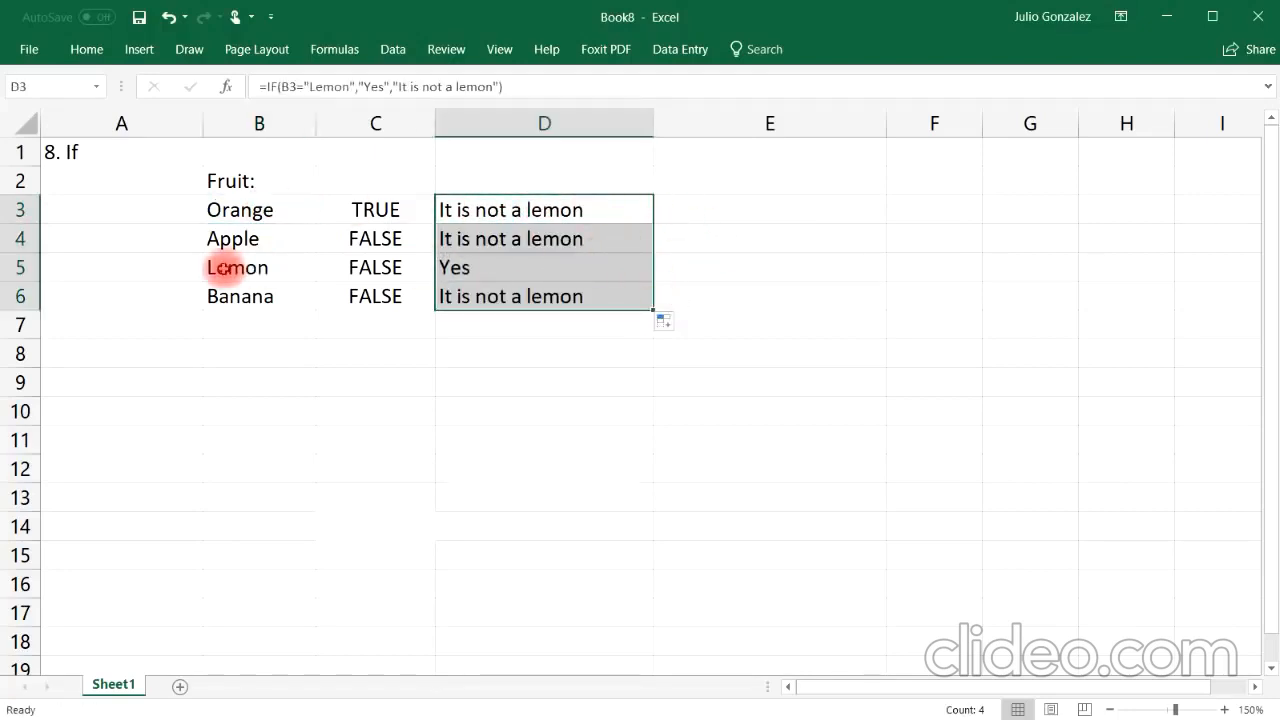
left_click(226, 266)
left_click(455, 265)
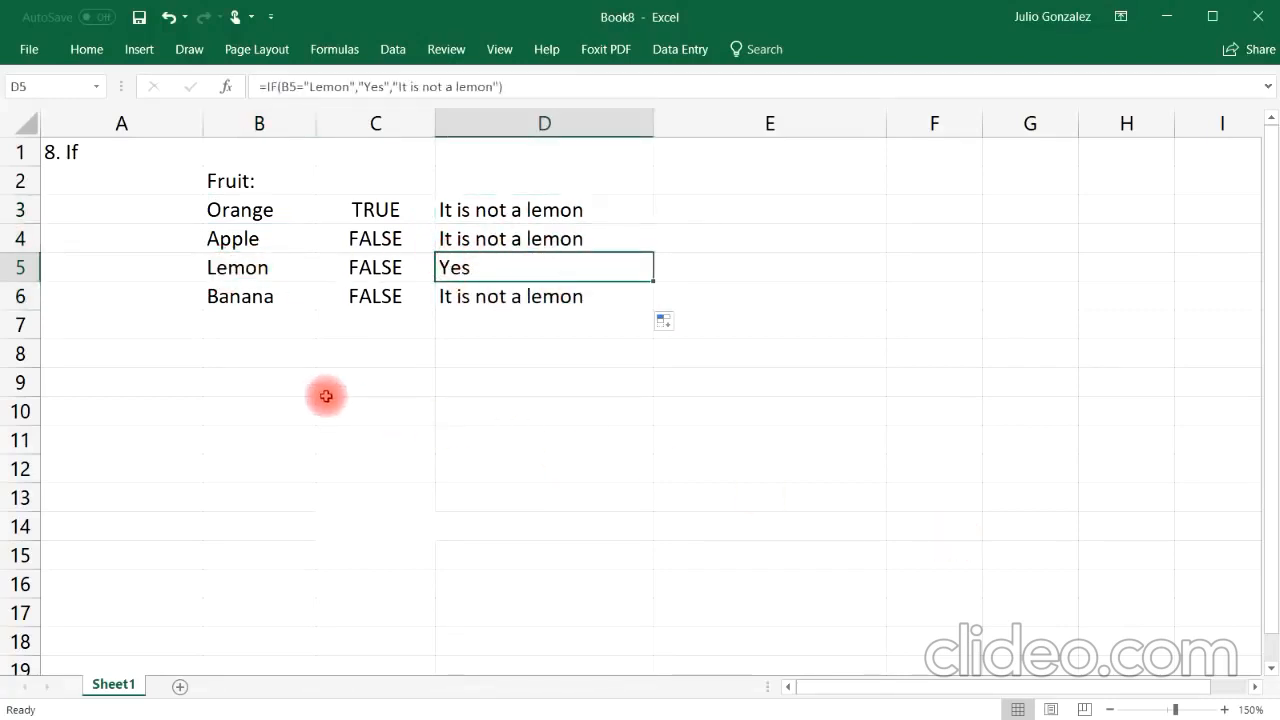
Step: Enter the numbers 15, 25, 50 and 84 in cells B9 through B12
left_click(278, 383)
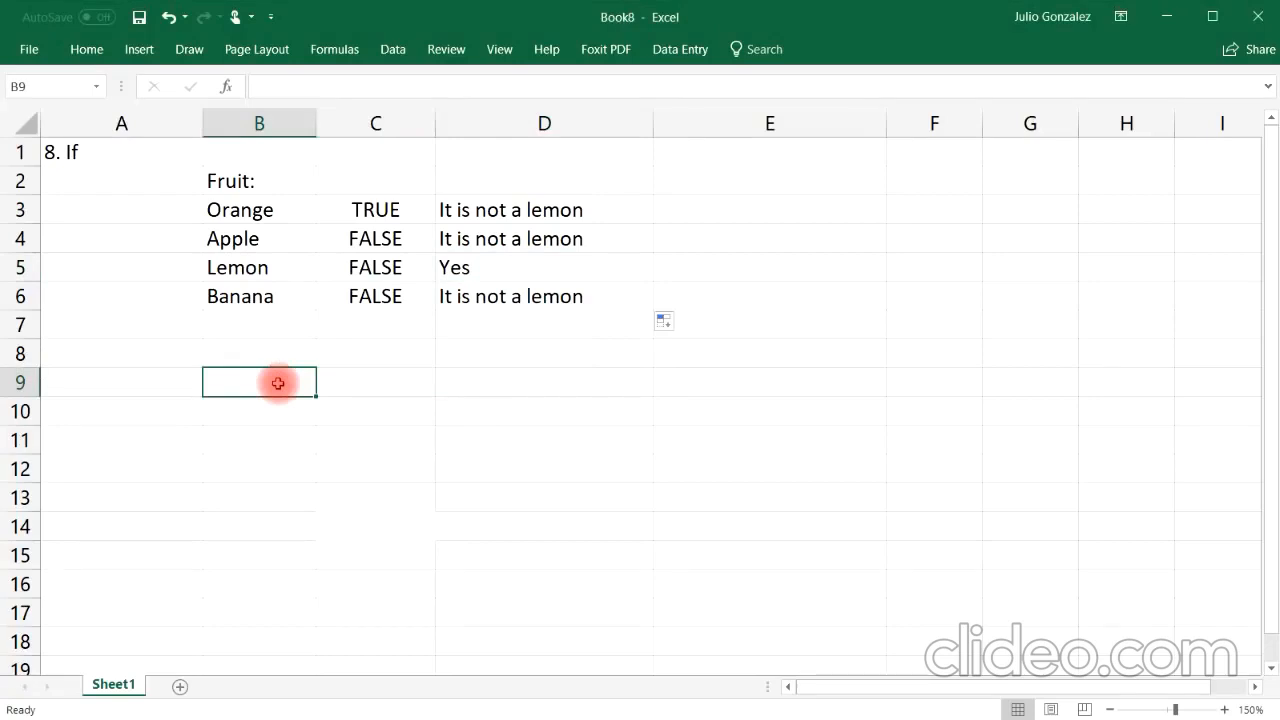
type("15")
left_click(273, 410)
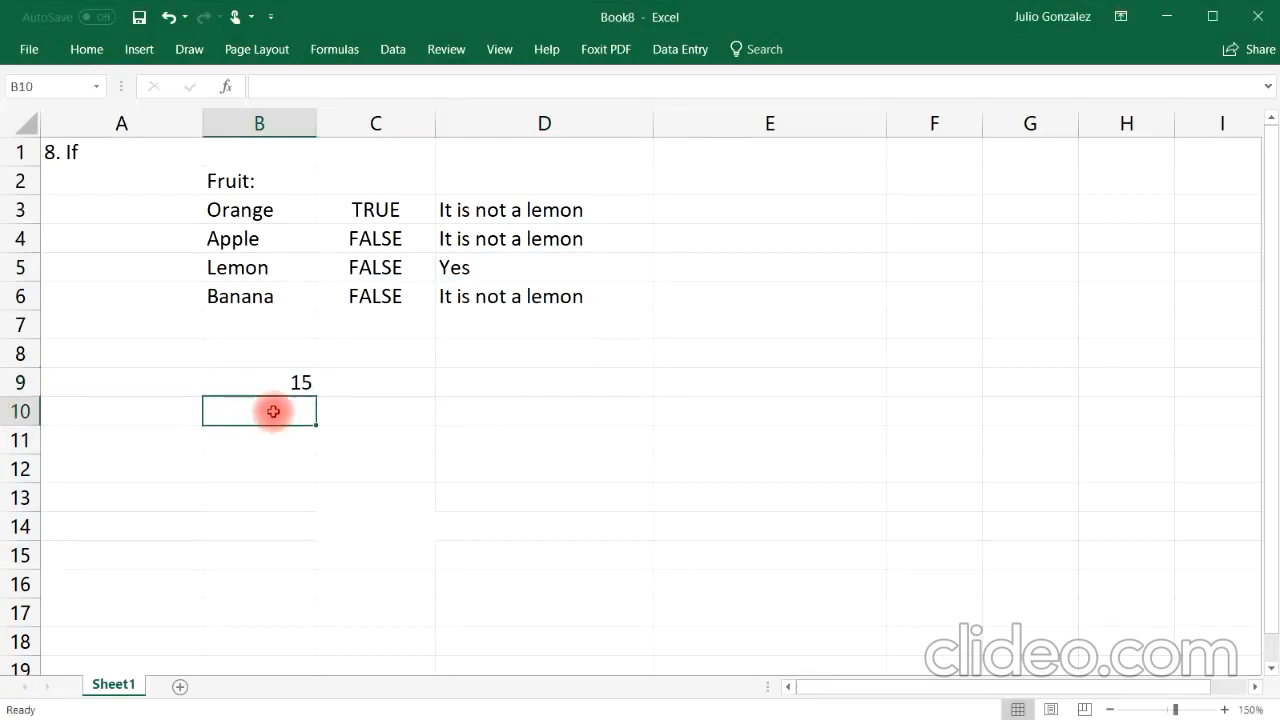
type("25")
left_click(254, 440)
type("5")
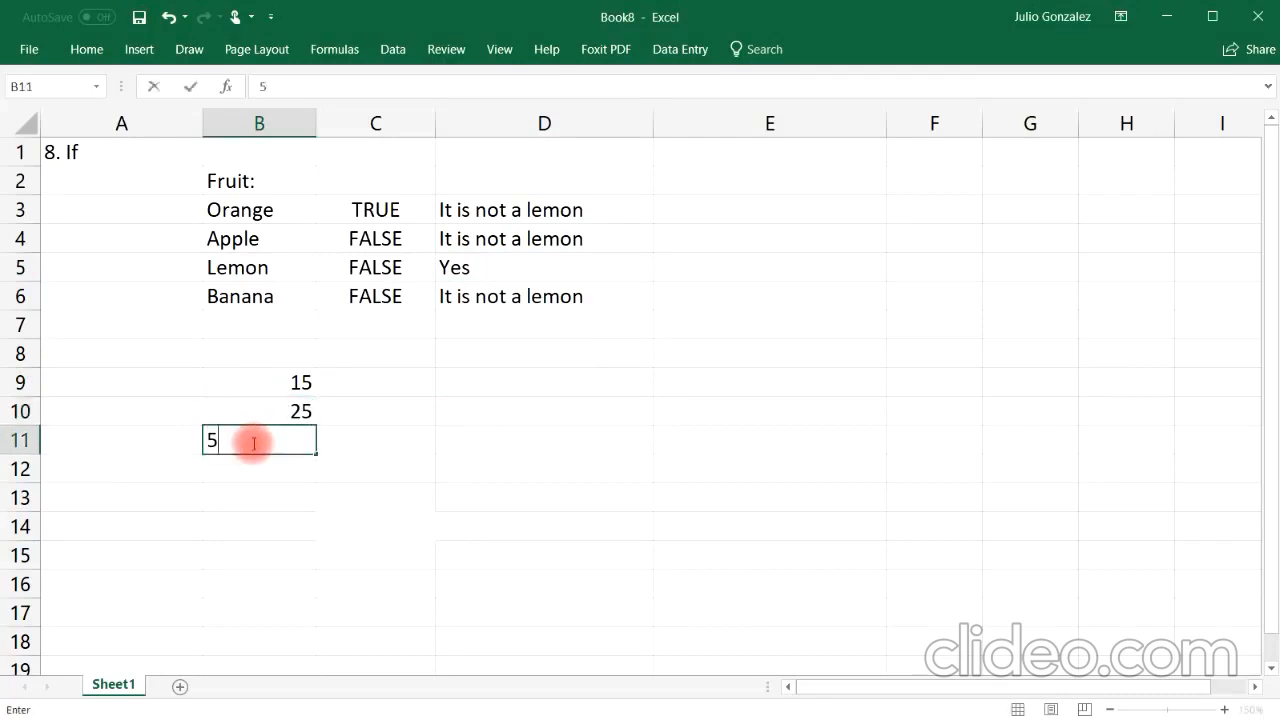
type("0")
left_click(261, 469)
type("8")
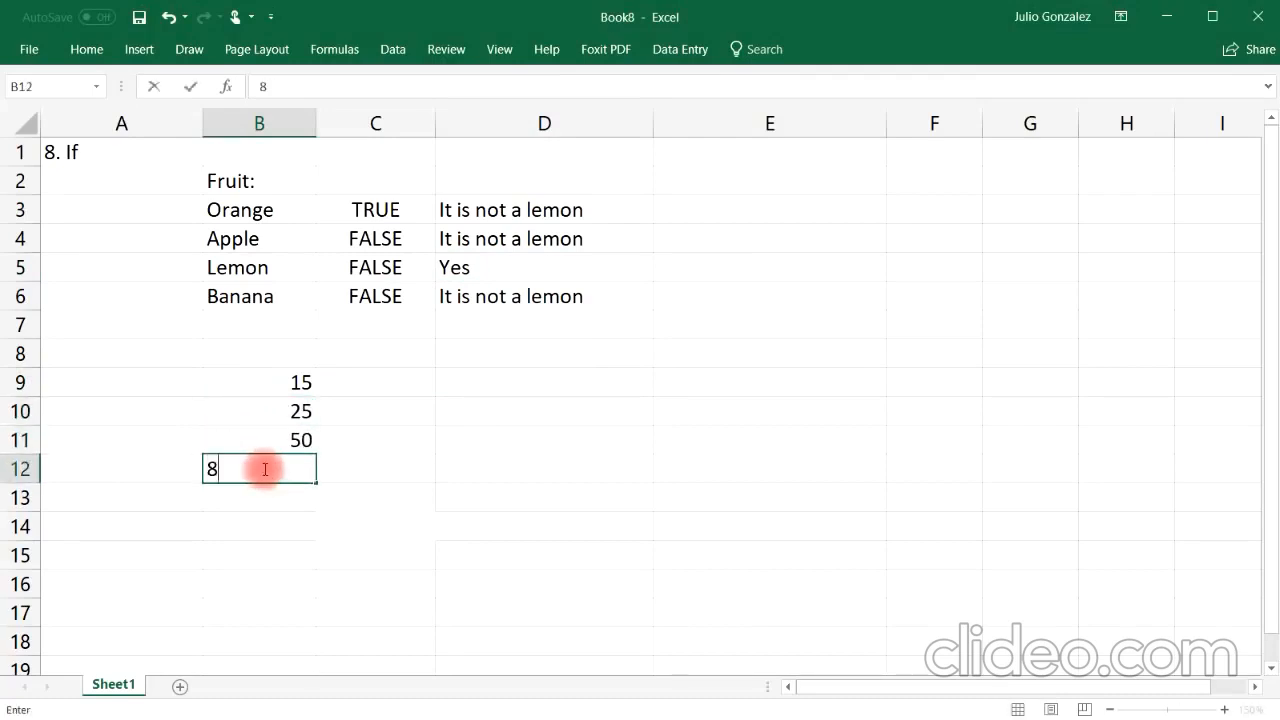
type("4")
Step: Enter =IF(B9>30,B9*10,0) in C9 to multiply values above 30 by ten
left_click(403, 381)
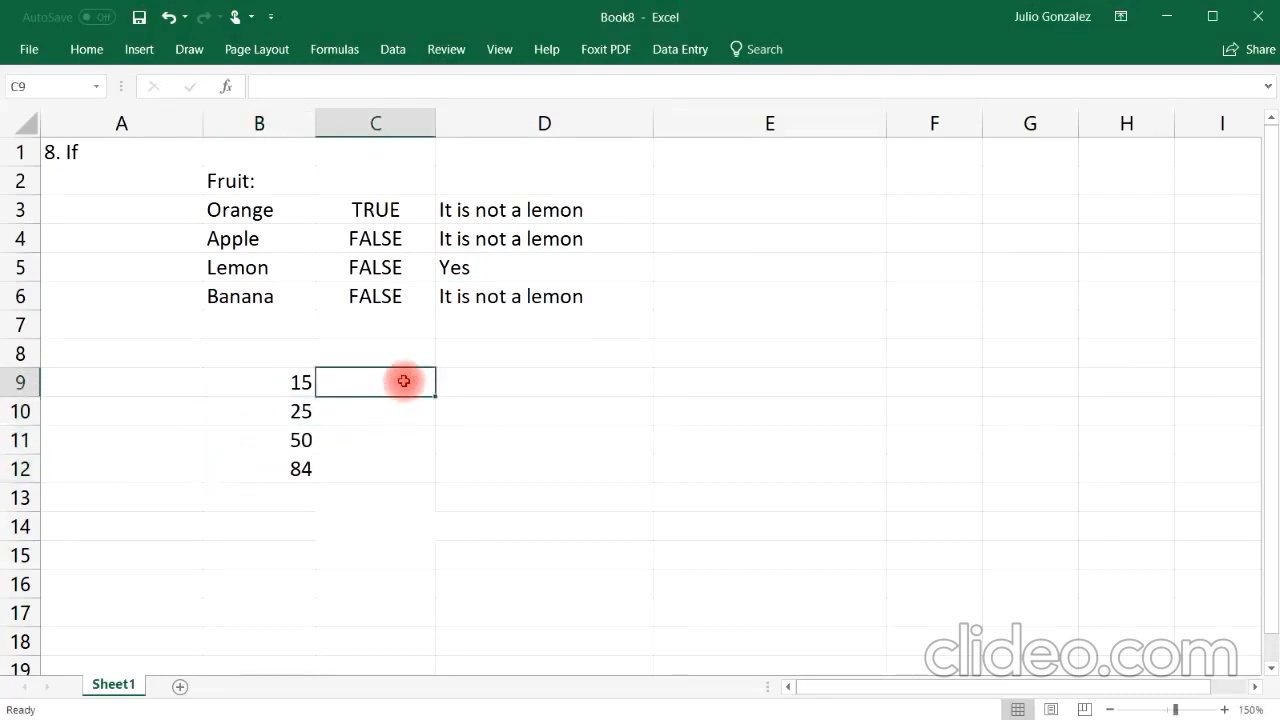
type("=if")
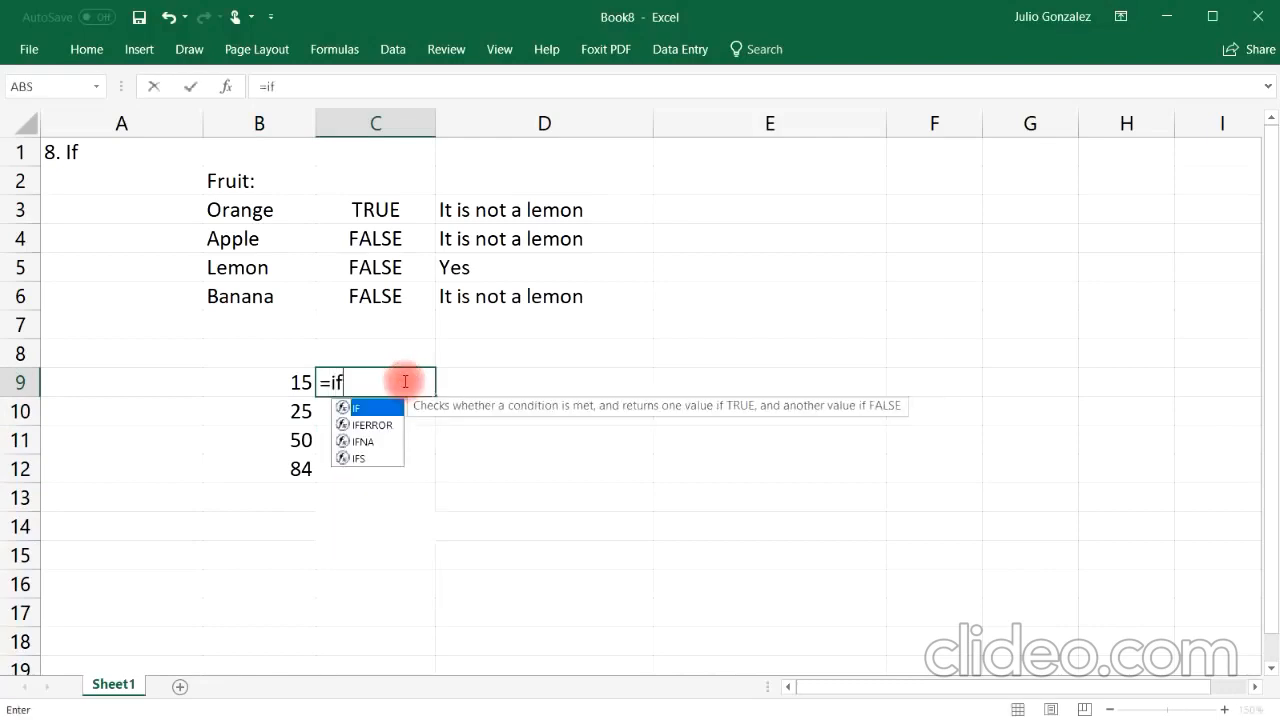
type("(")
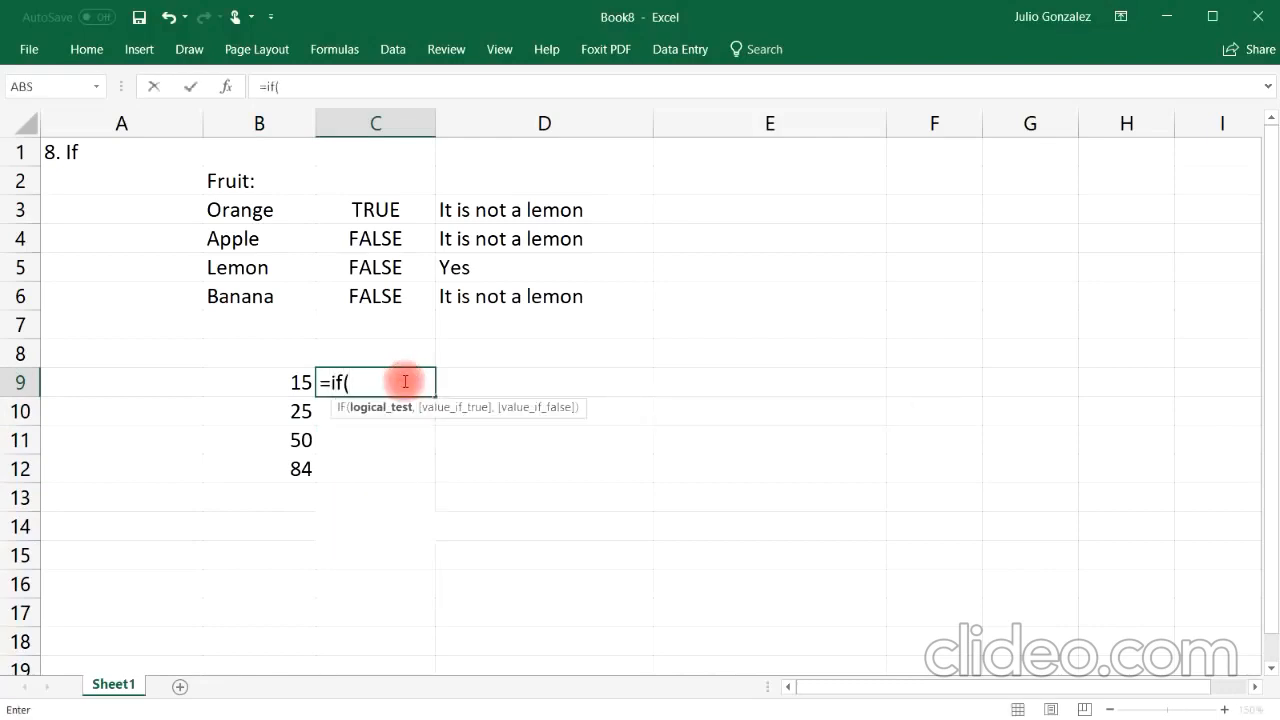
type("B9")
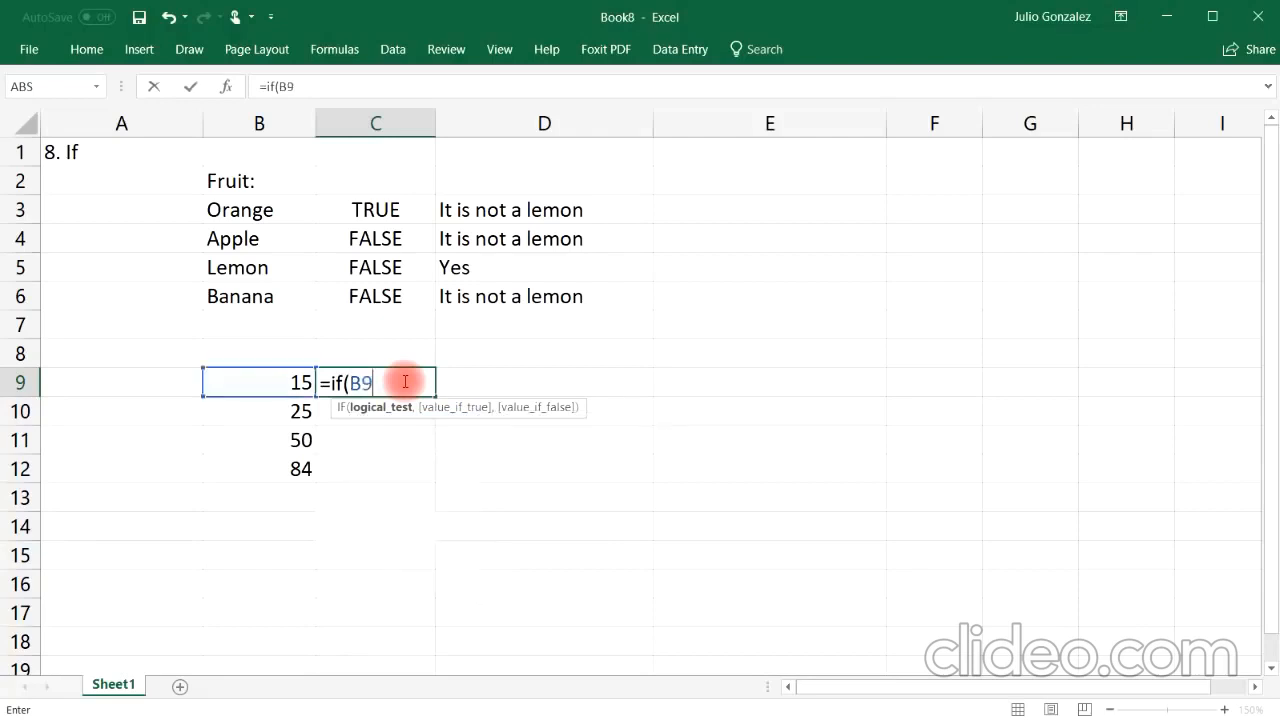
type(">30,")
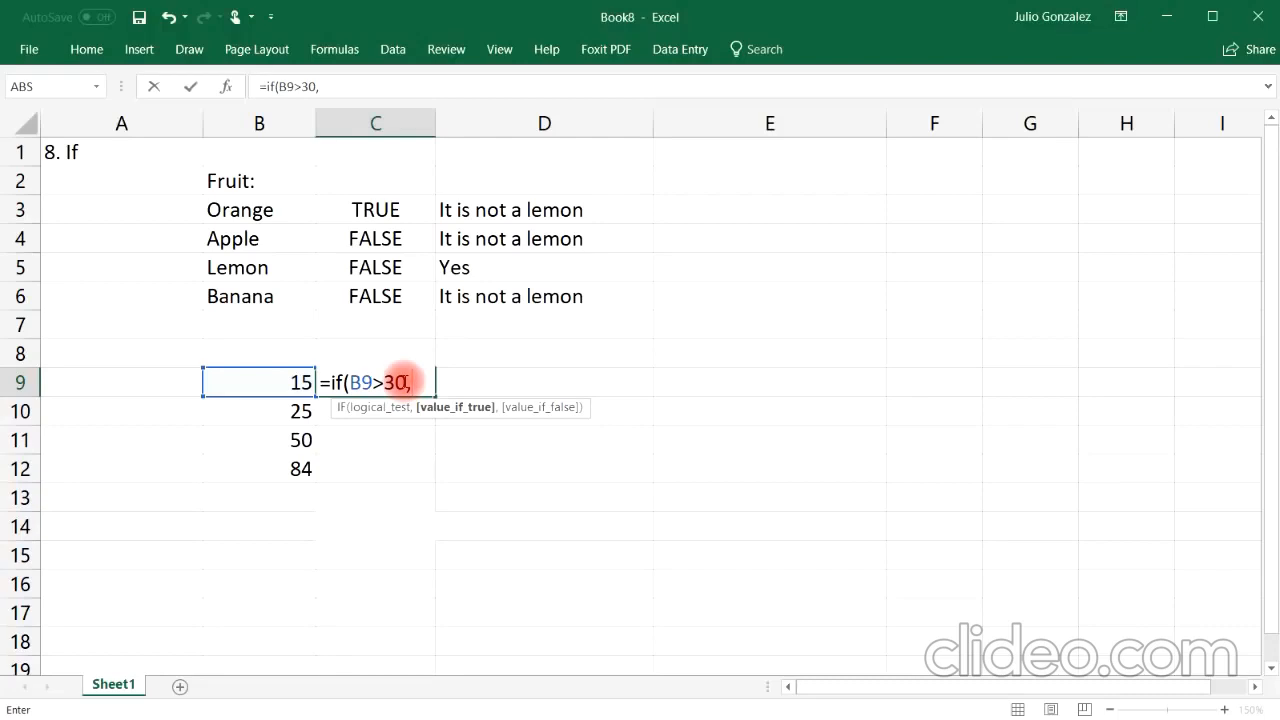
type("B9")
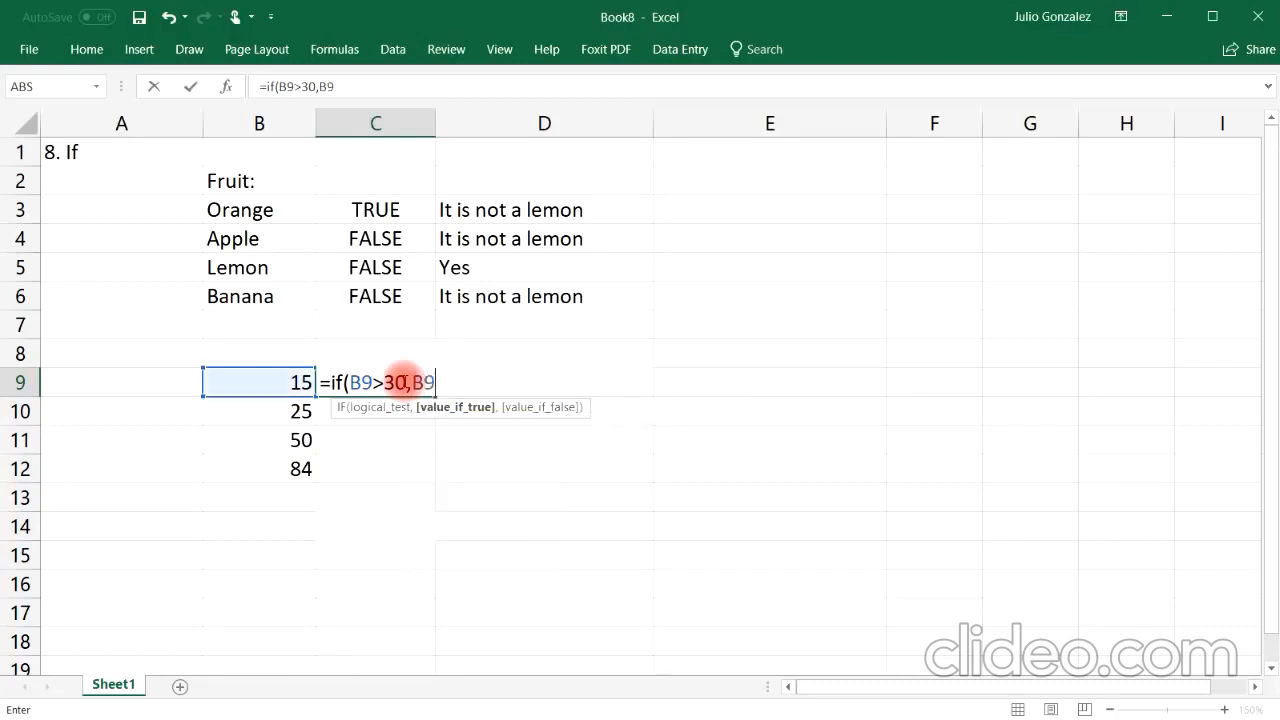
type("*10,")
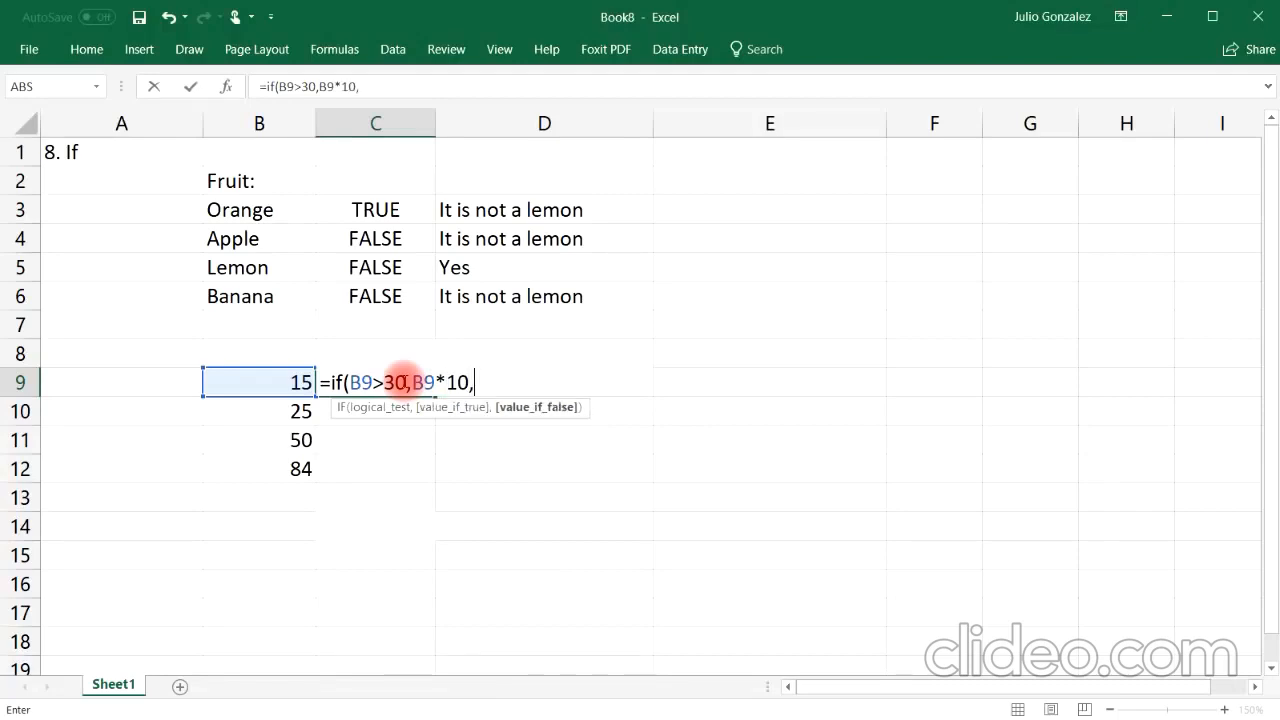
type("0")
key("Return")
Step: Fill the C9 IF formula down through C12 and inspect the copied formulas in C11 and C12
left_click(403, 381)
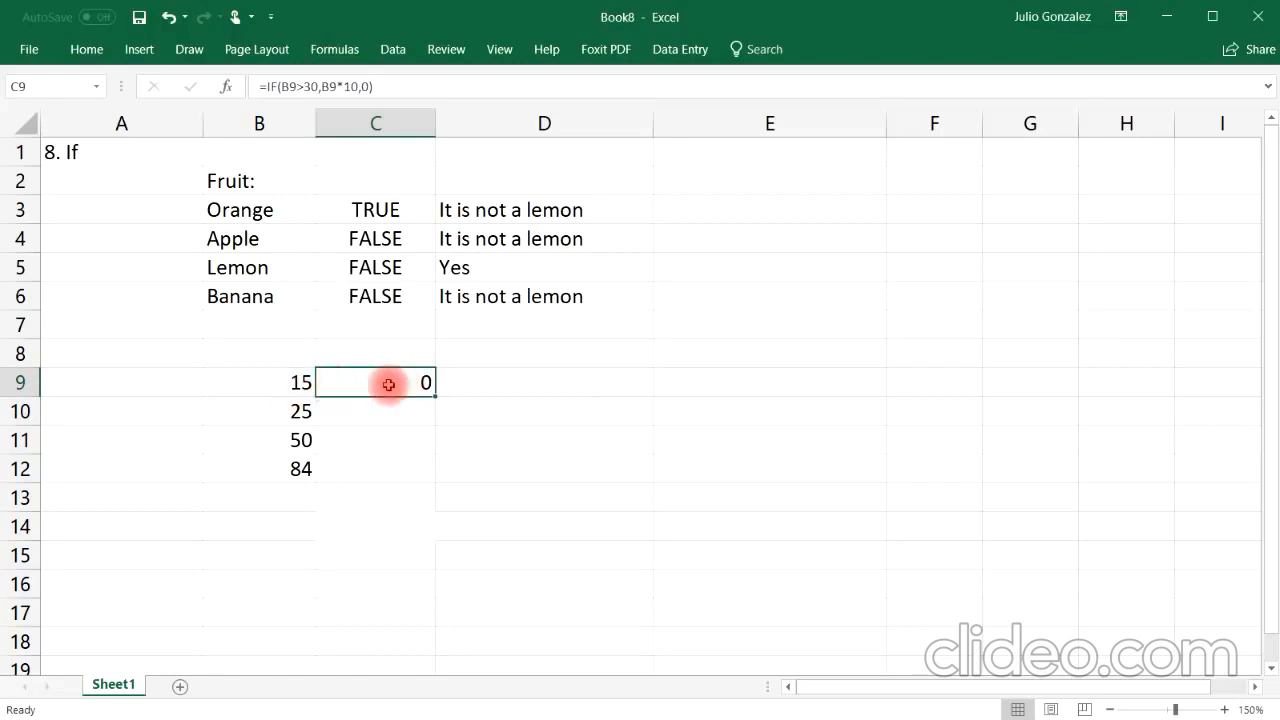
left_click_drag(435, 396, 438, 478)
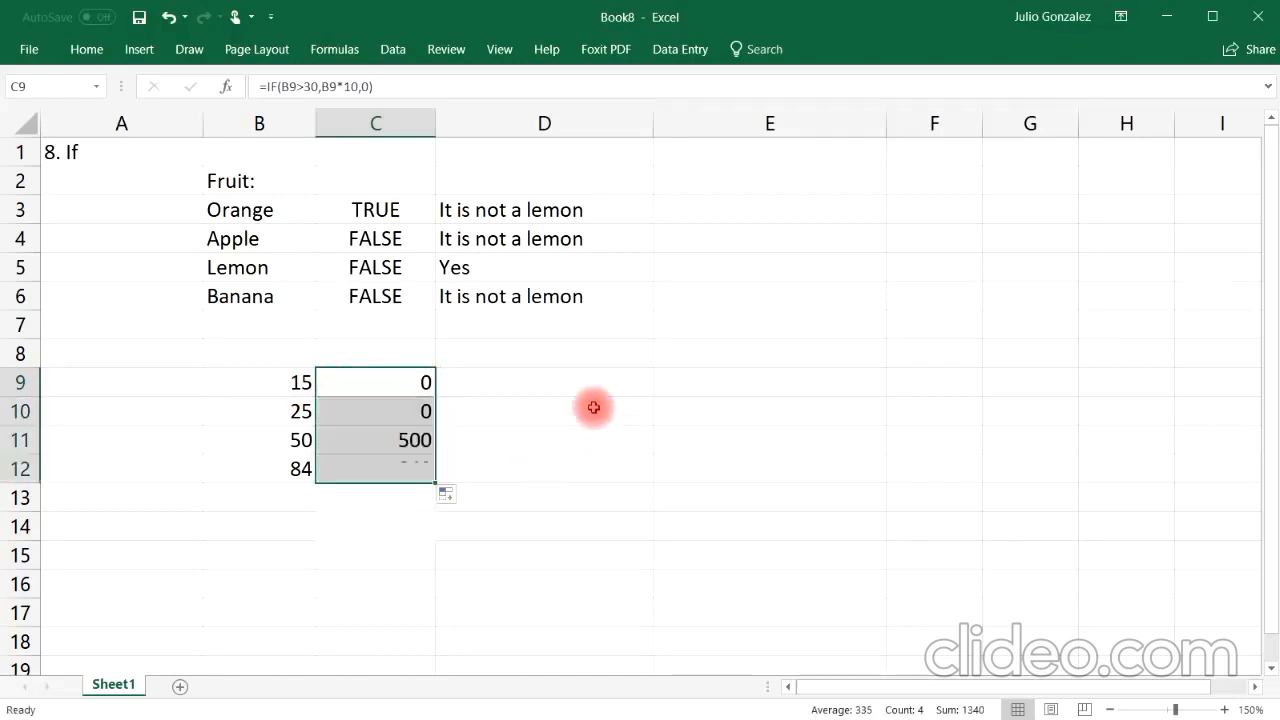
left_click(289, 432)
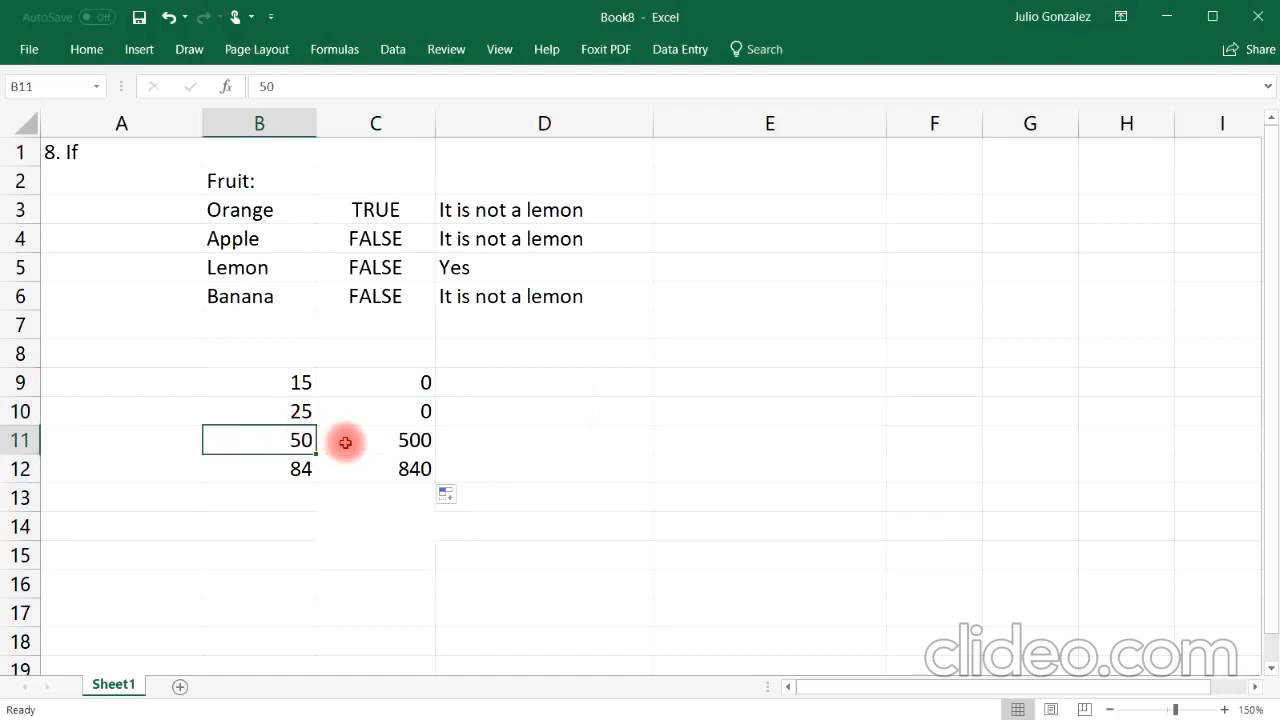
left_click(405, 436)
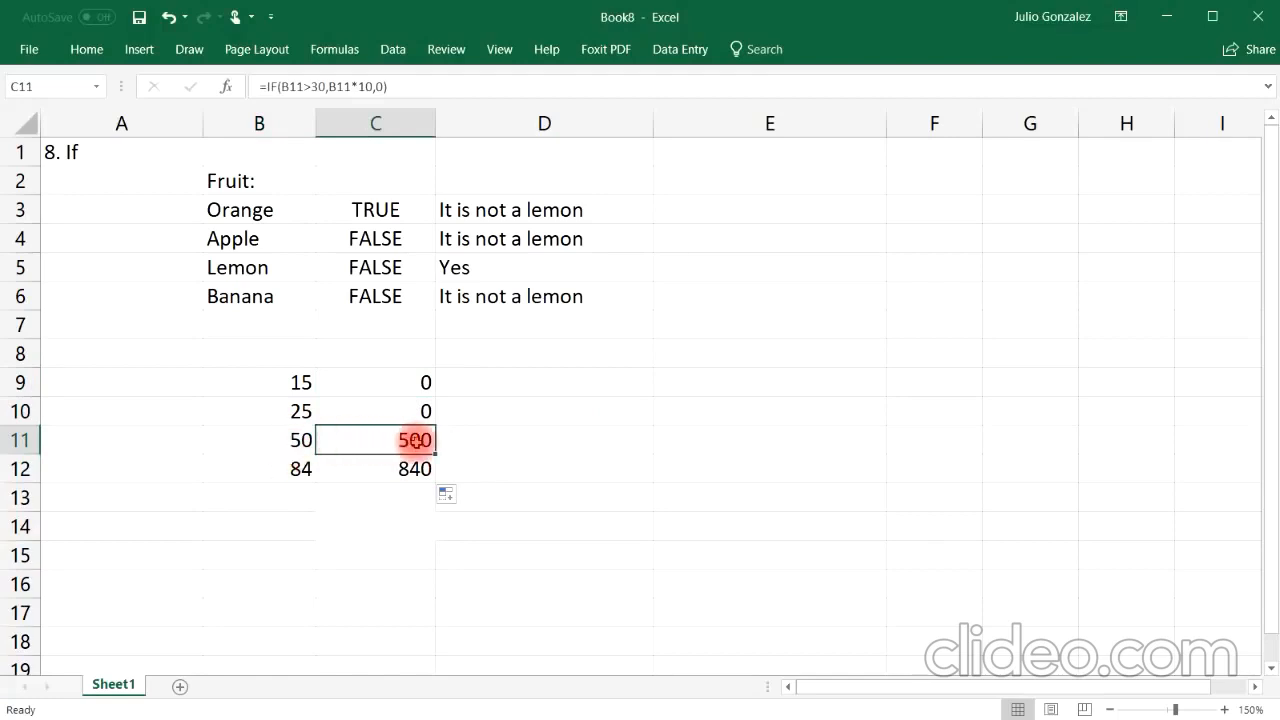
left_click(311, 470)
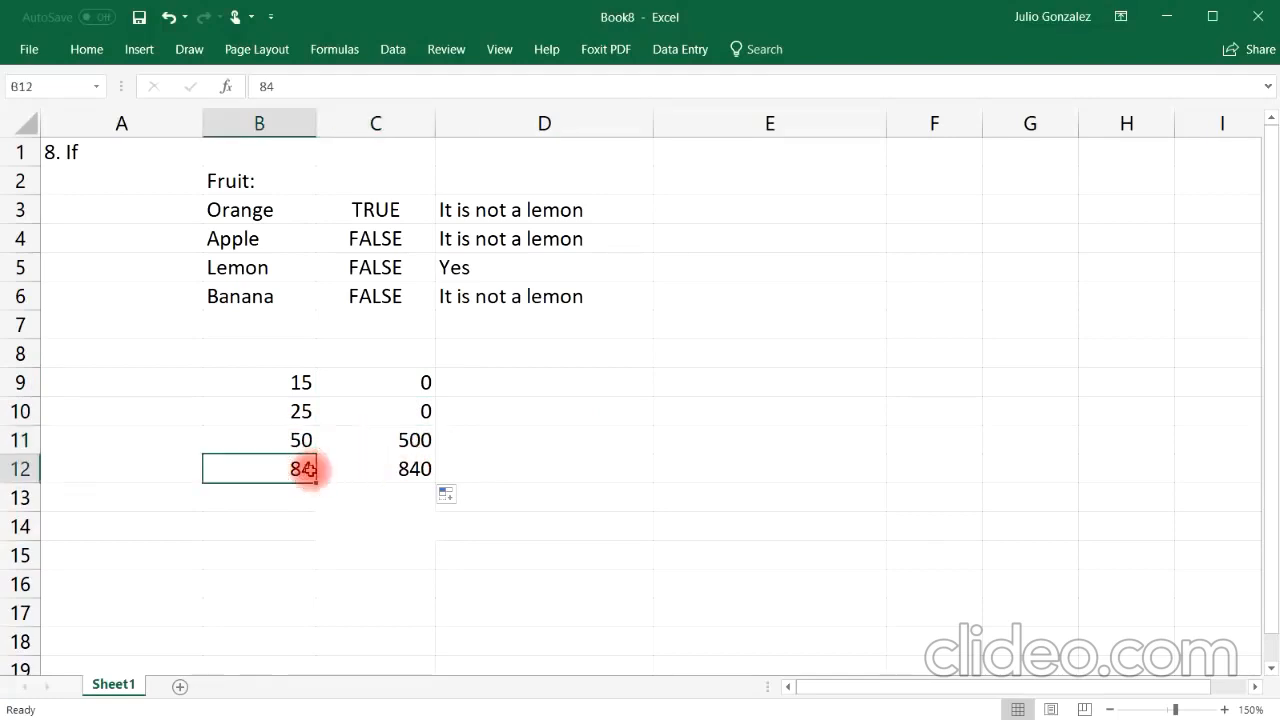
left_click(377, 468)
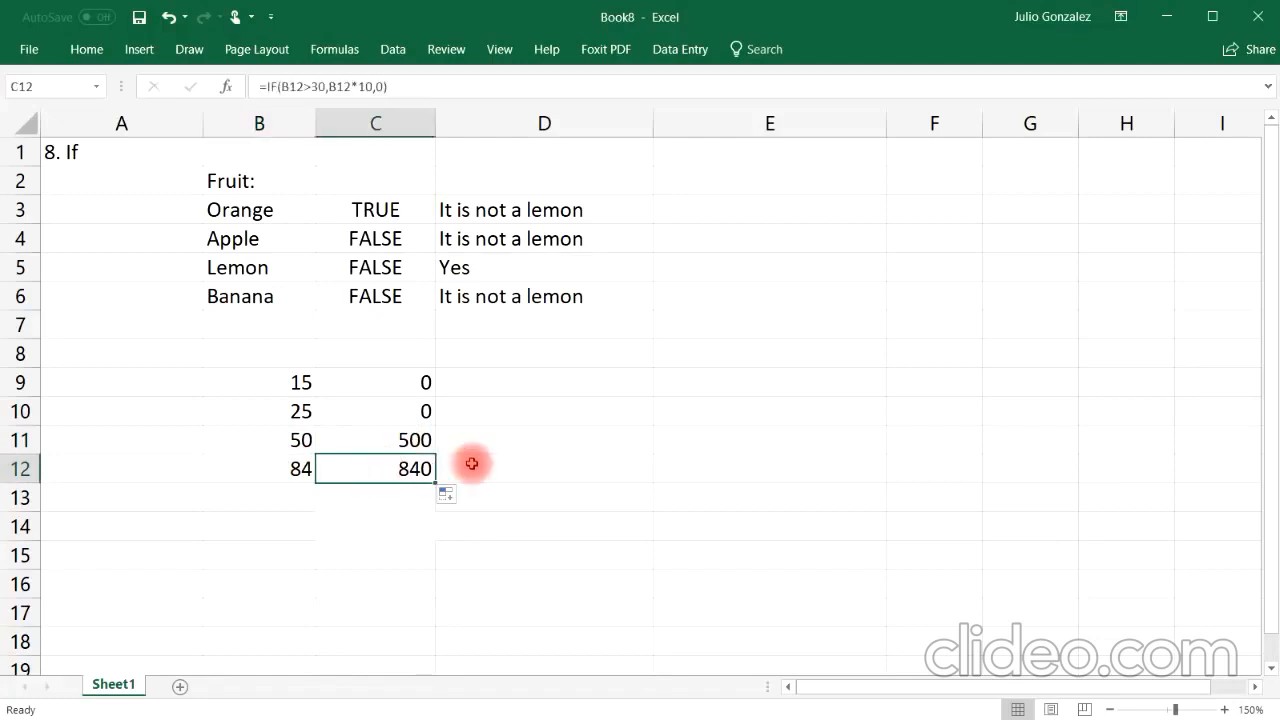
Step: Enter =IF(B9<30,B9-10,B9/10) in D9 and fill the formula down through D12
left_click(577, 384)
type("=")
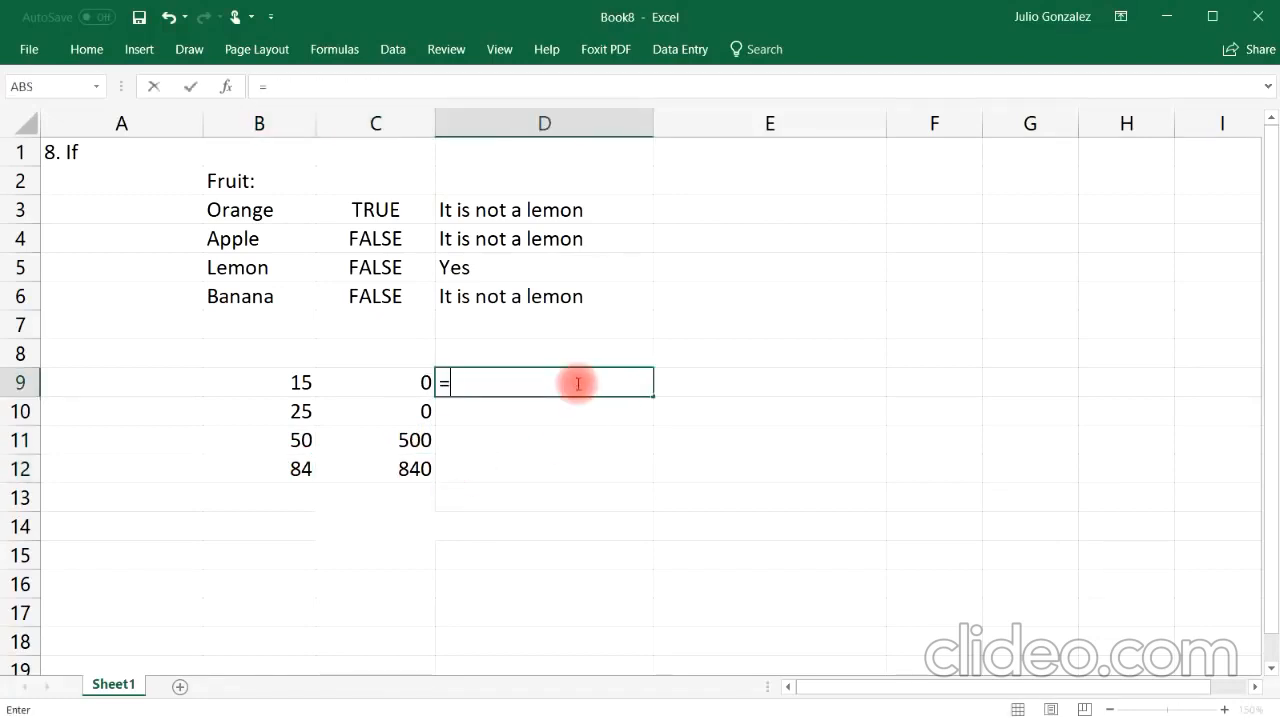
type("if(")
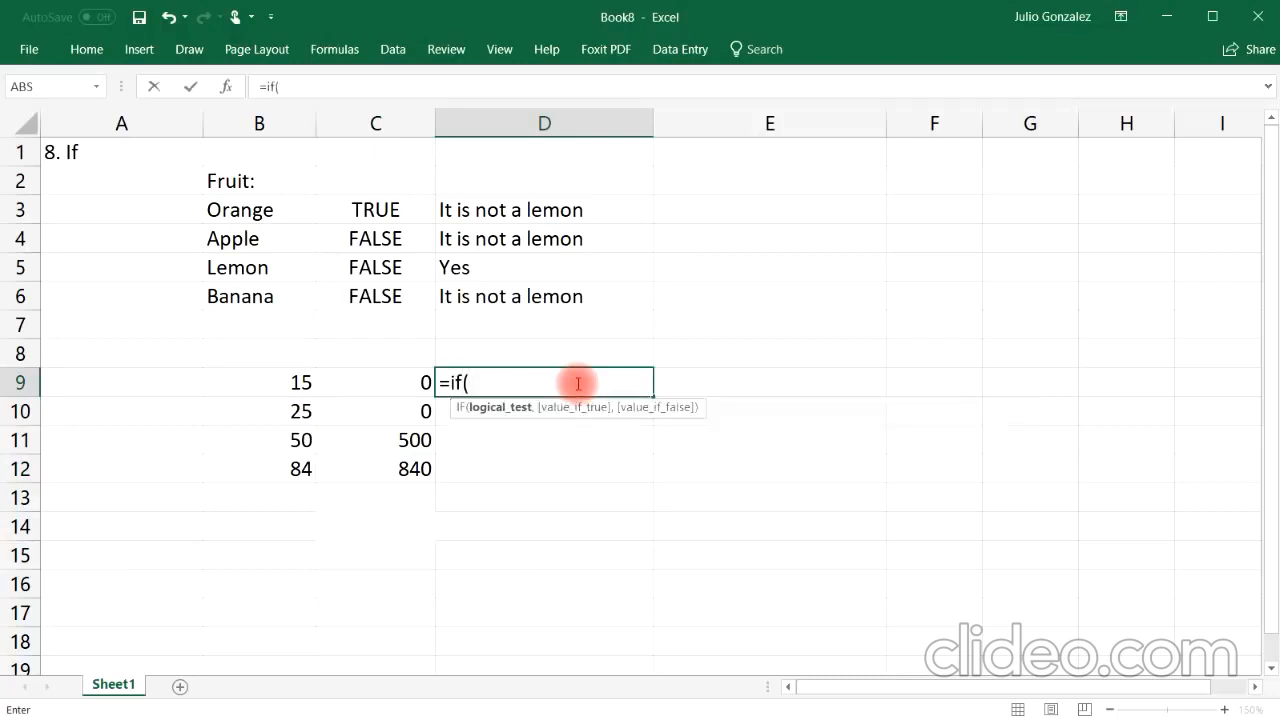
type("B9")
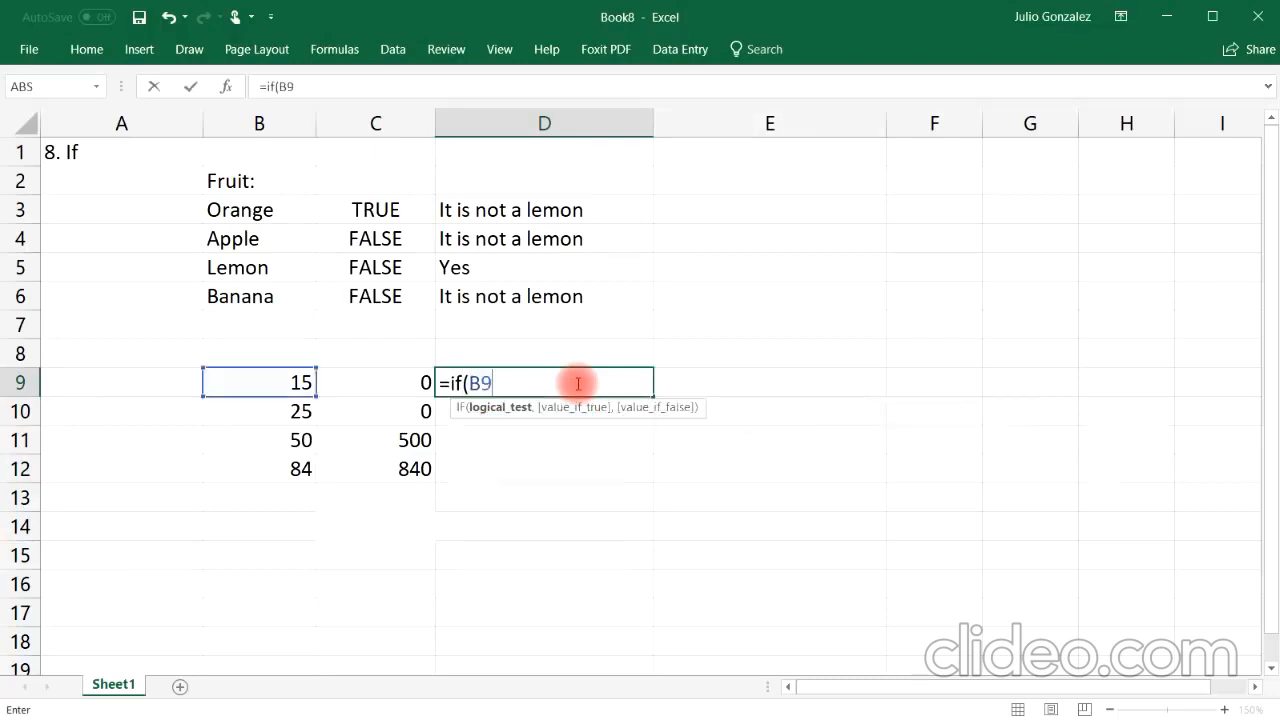
type("<")
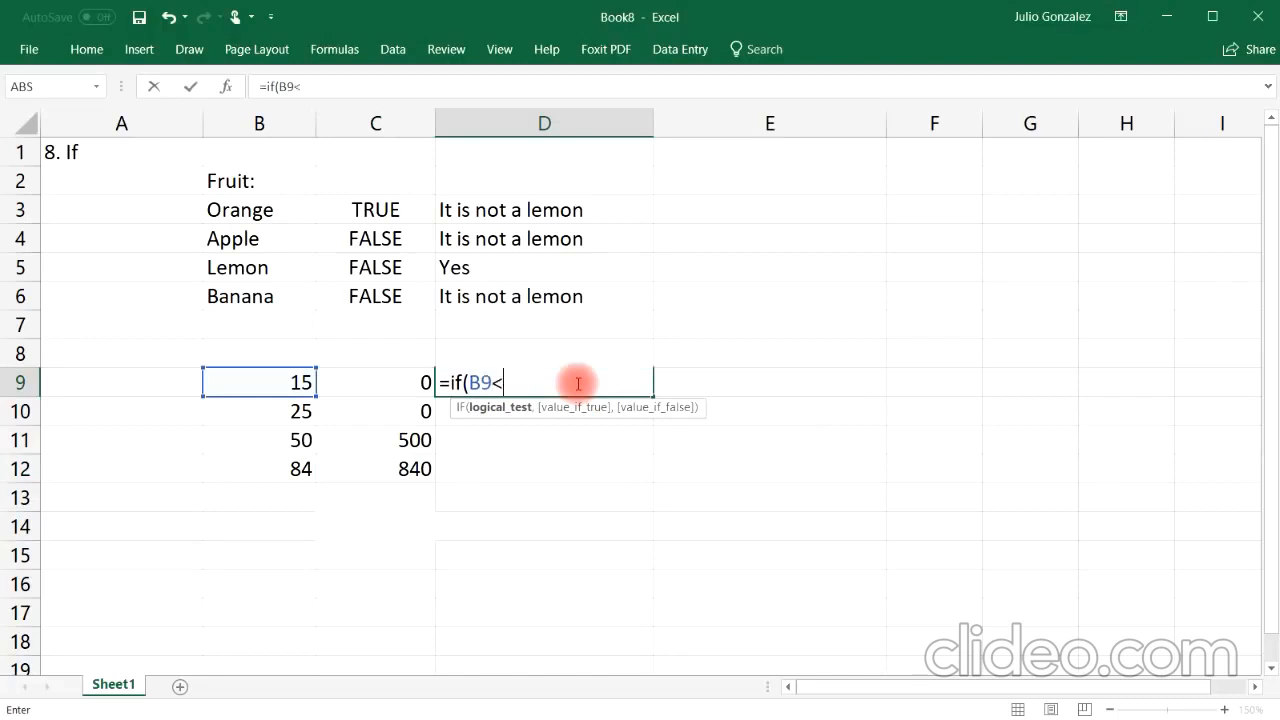
type("30,")
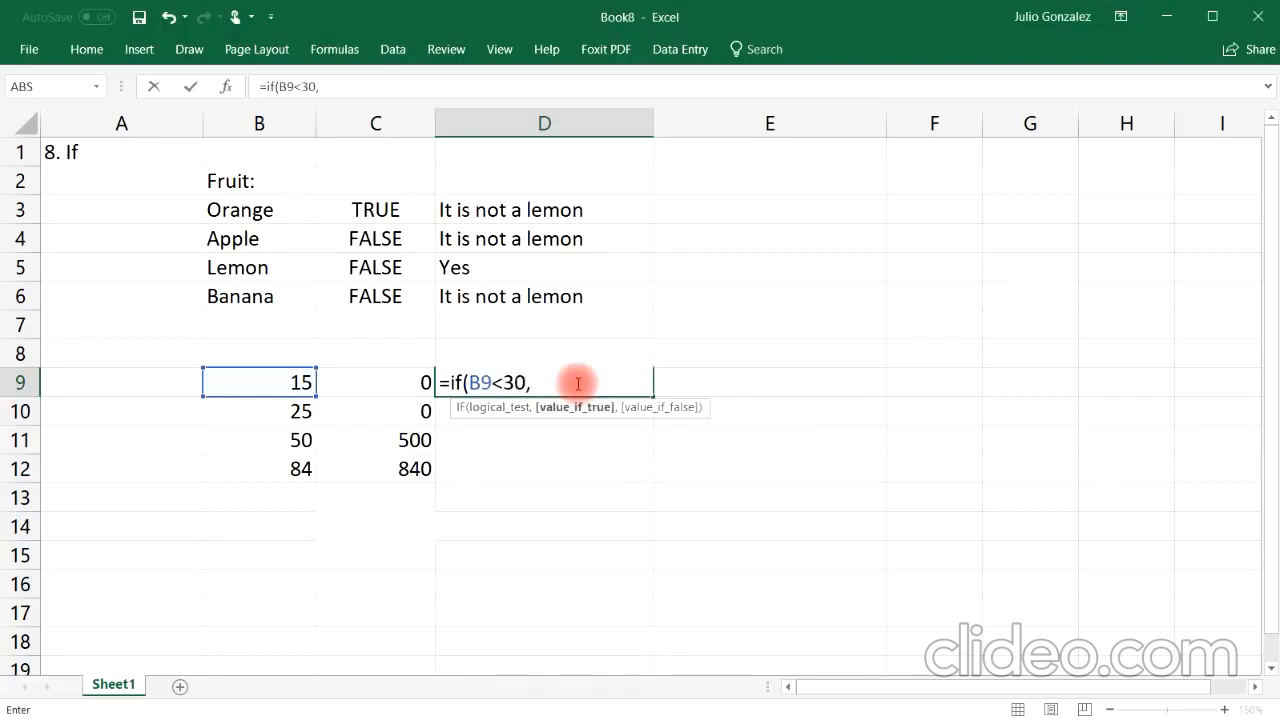
type("B")
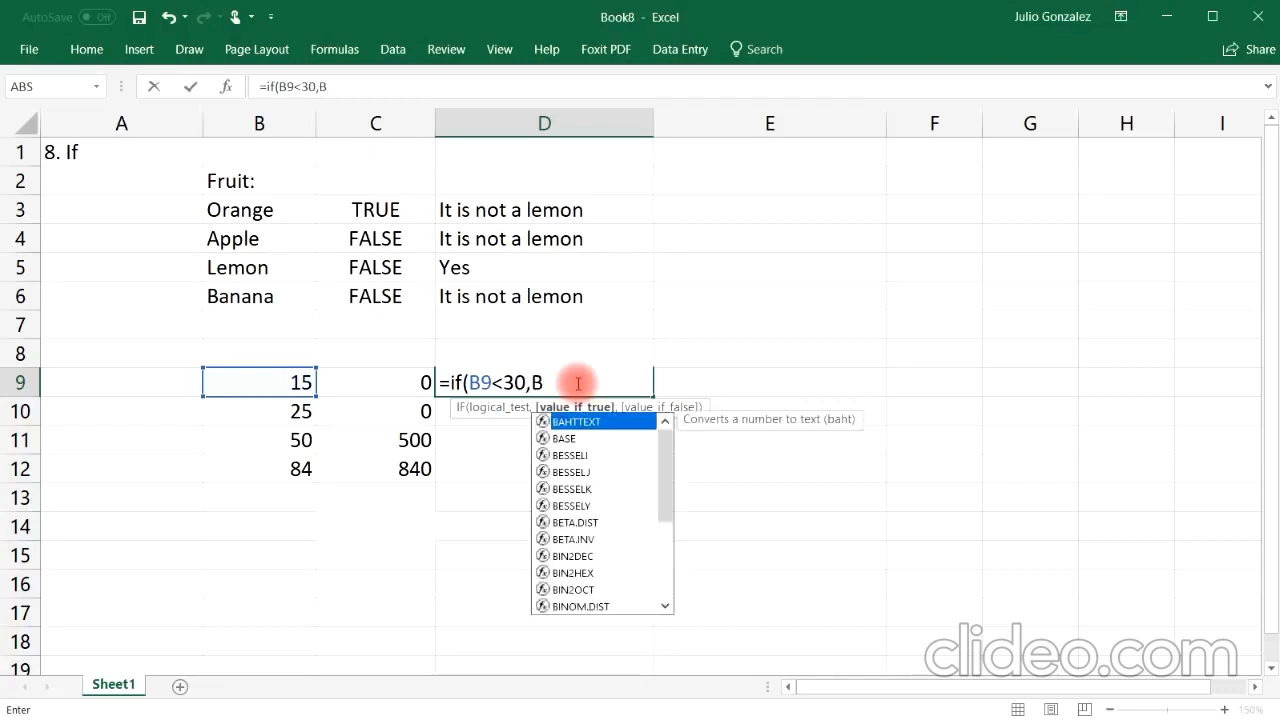
type("9")
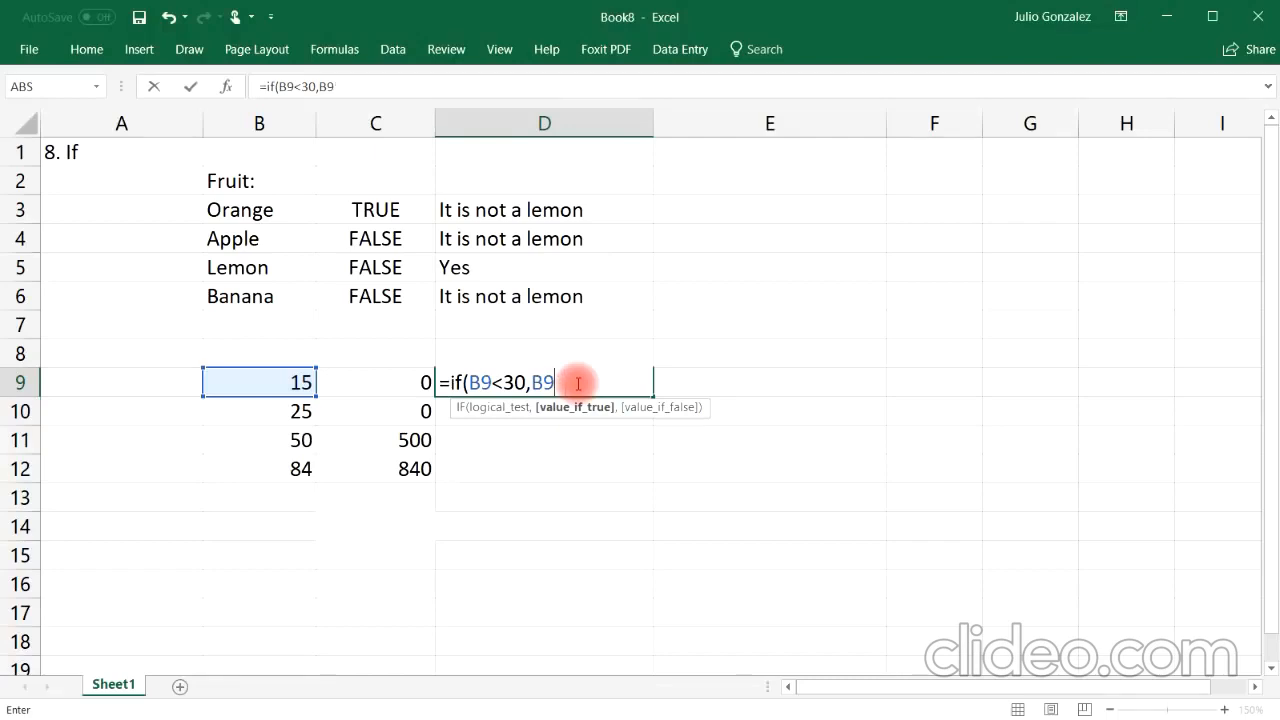
type("-10,")
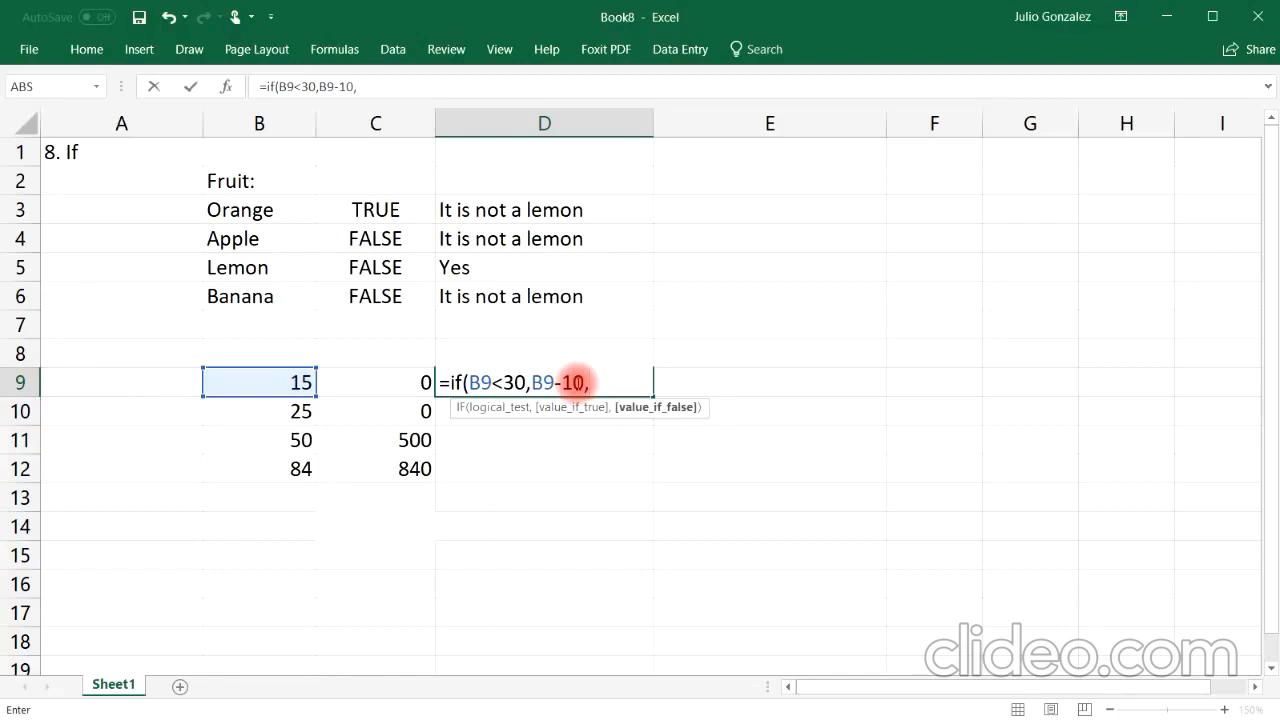
type("B9")
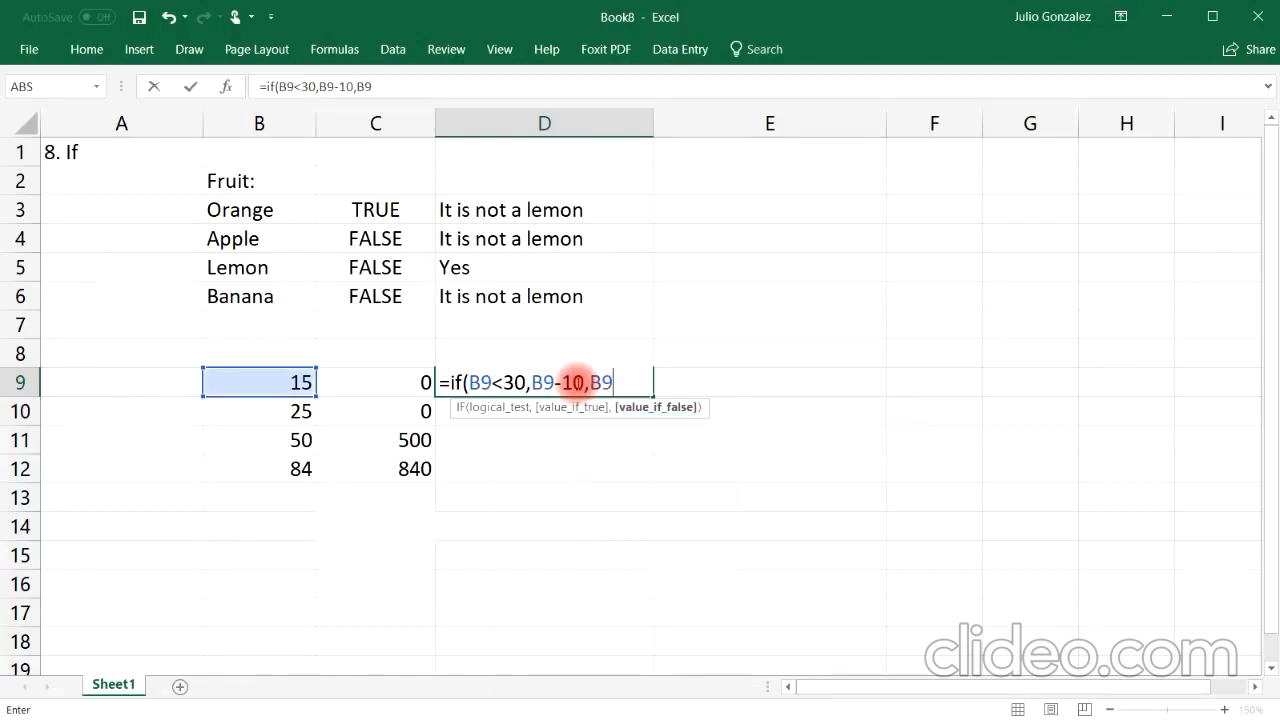
type("*")
key("BackSpace")
type("/10)")
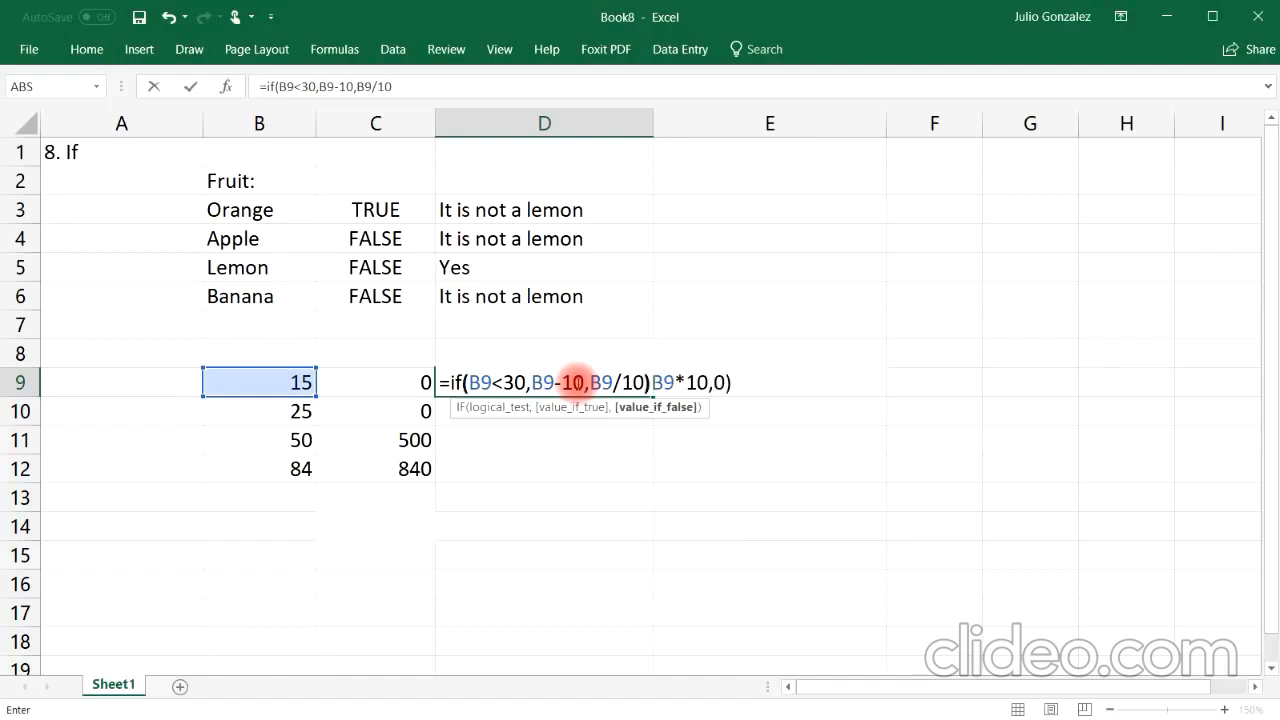
key("Return")
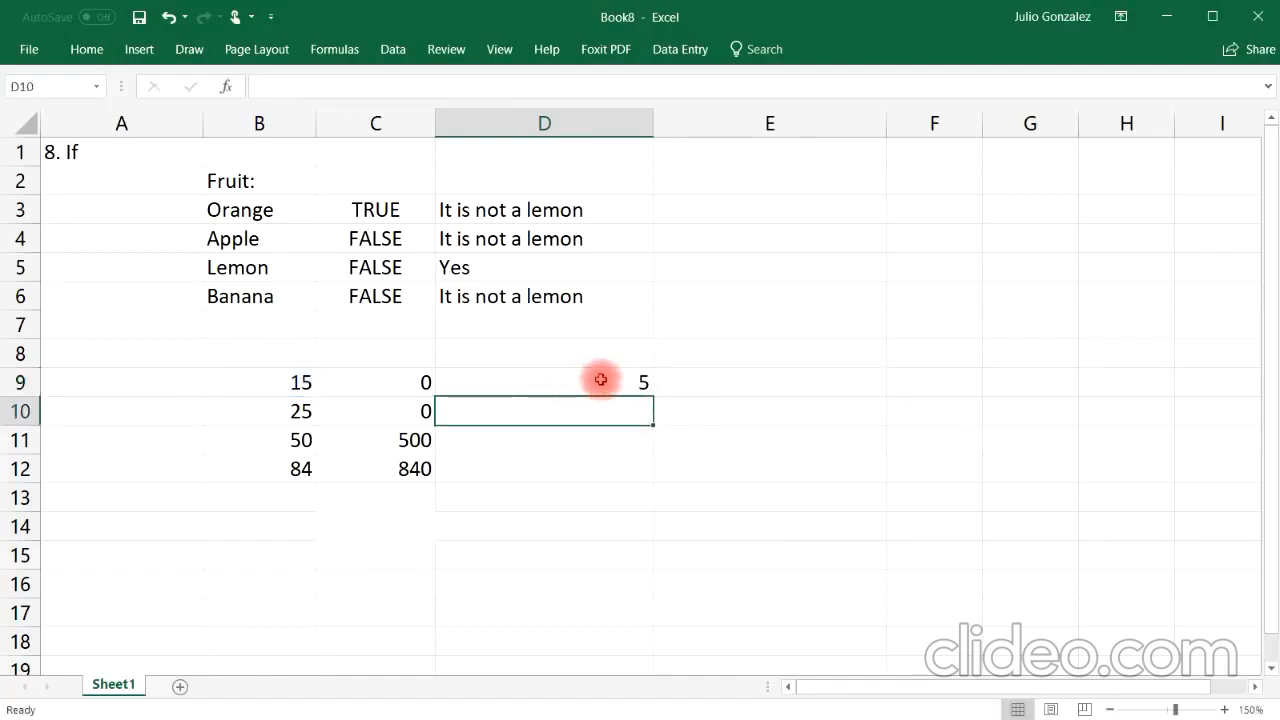
left_click(600, 382)
left_click_drag(652, 395, 646, 484)
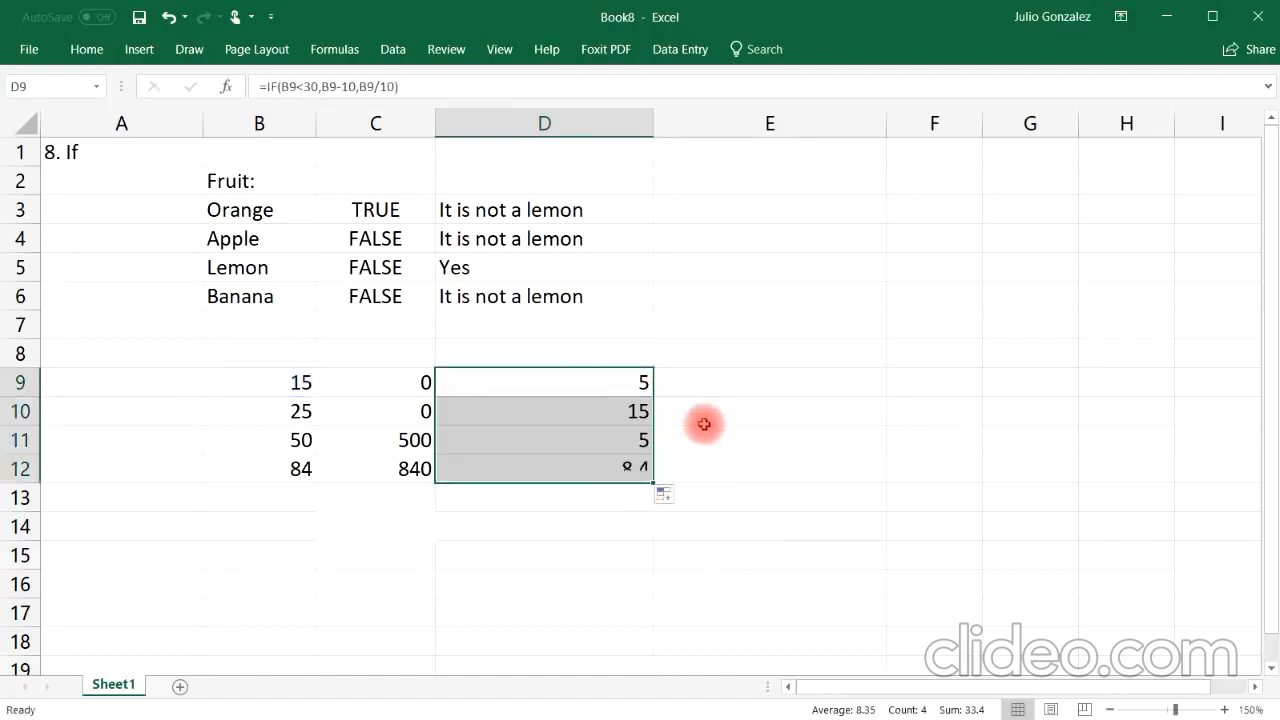
Step: Compare the numbers in B9:B12 with the IF results and formulas in D9 through D12
left_click(300, 382)
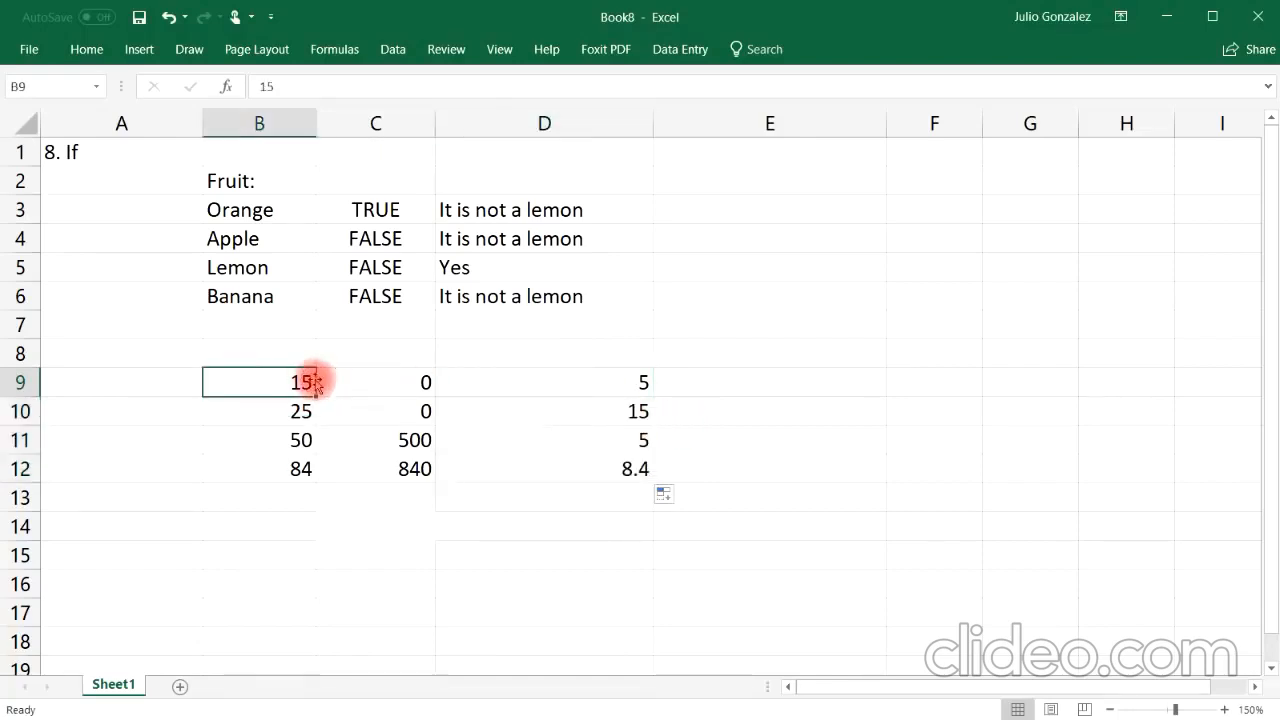
left_click(528, 382)
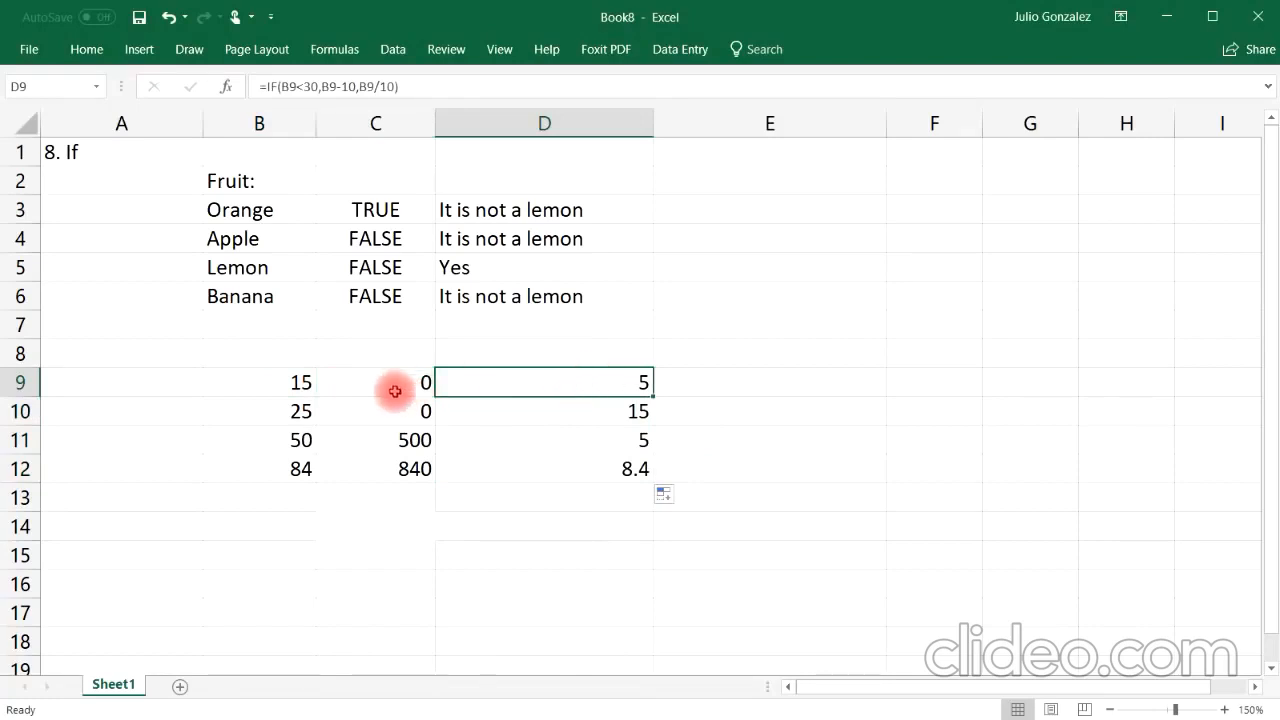
left_click(300, 382)
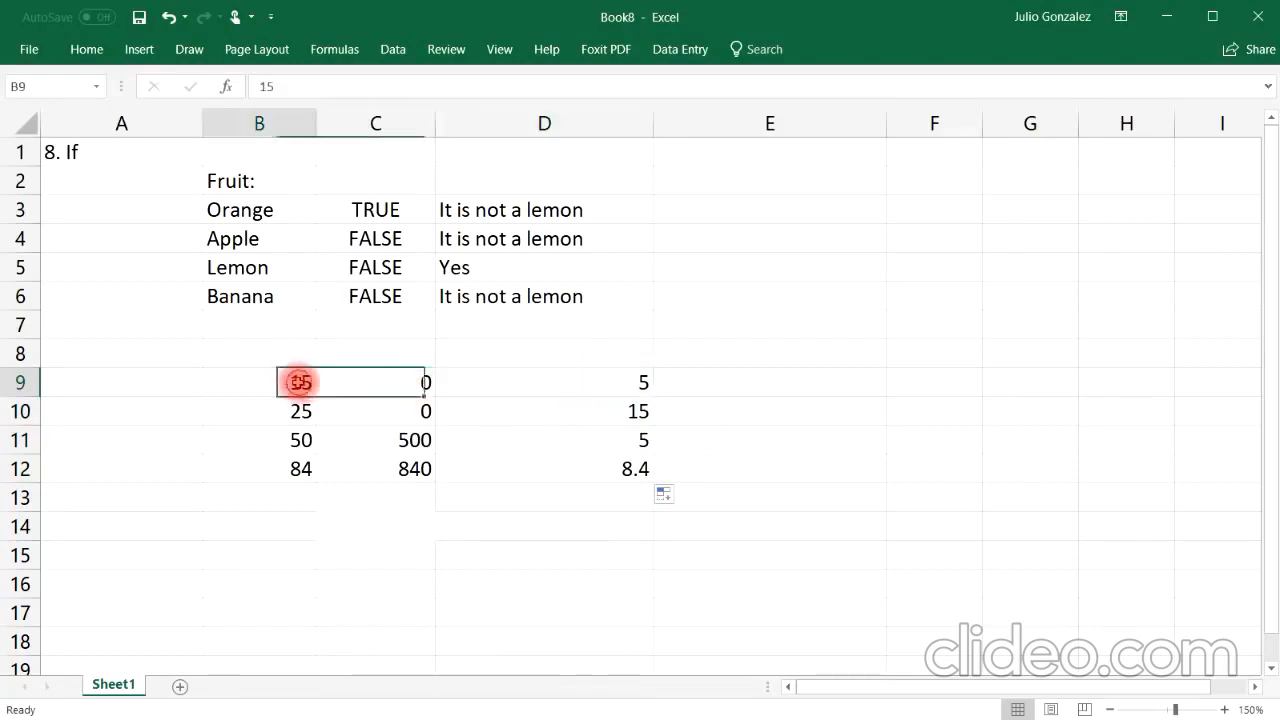
left_click(606, 390)
left_click(302, 411)
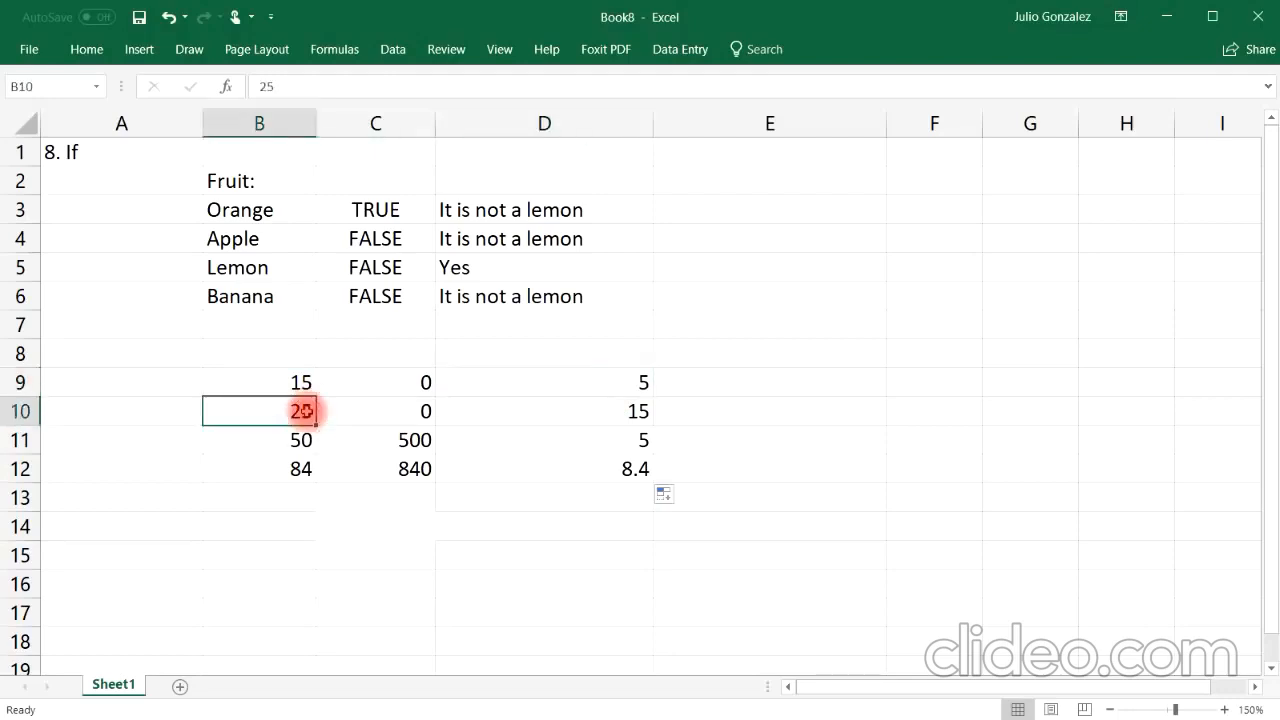
left_click(601, 412)
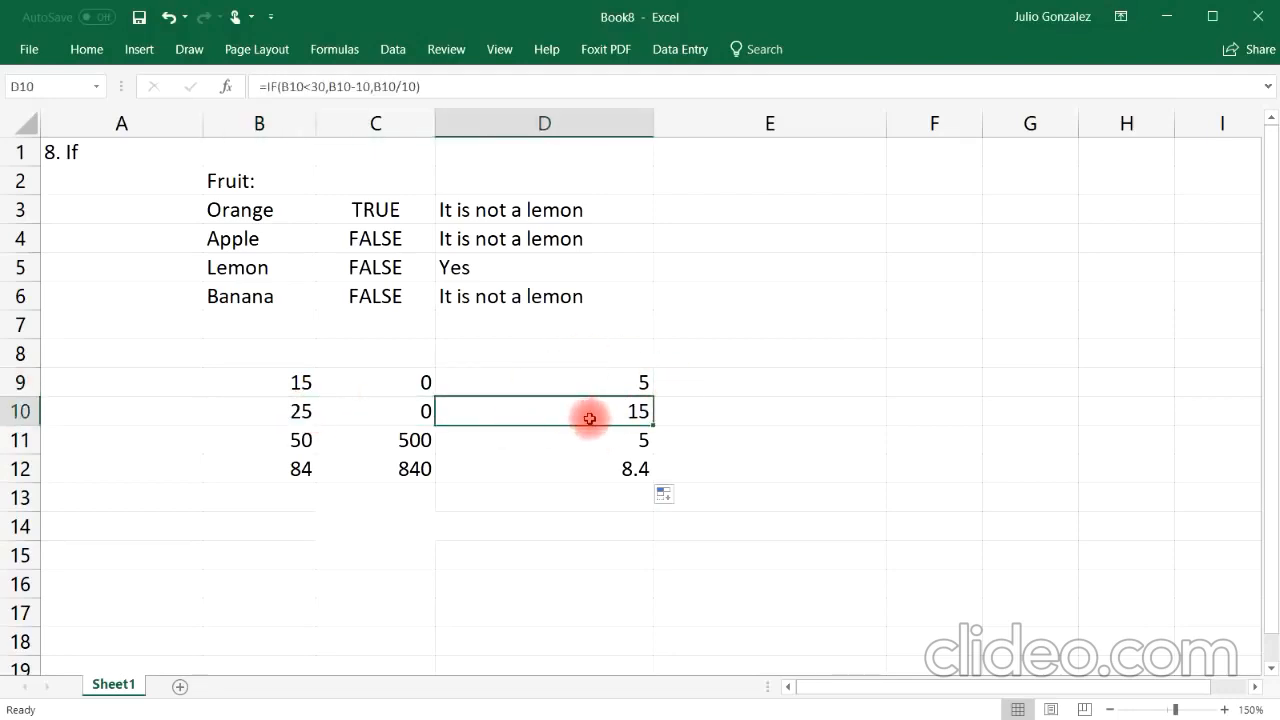
left_click(542, 440)
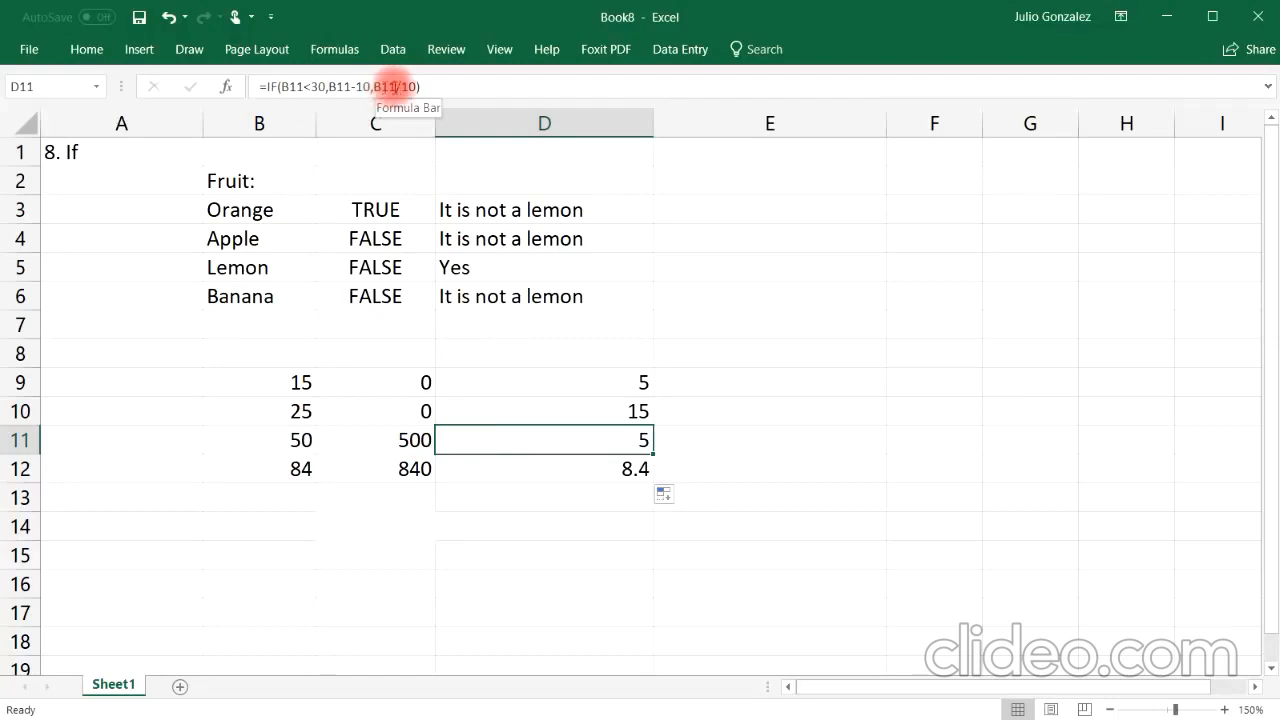
left_click(300, 438)
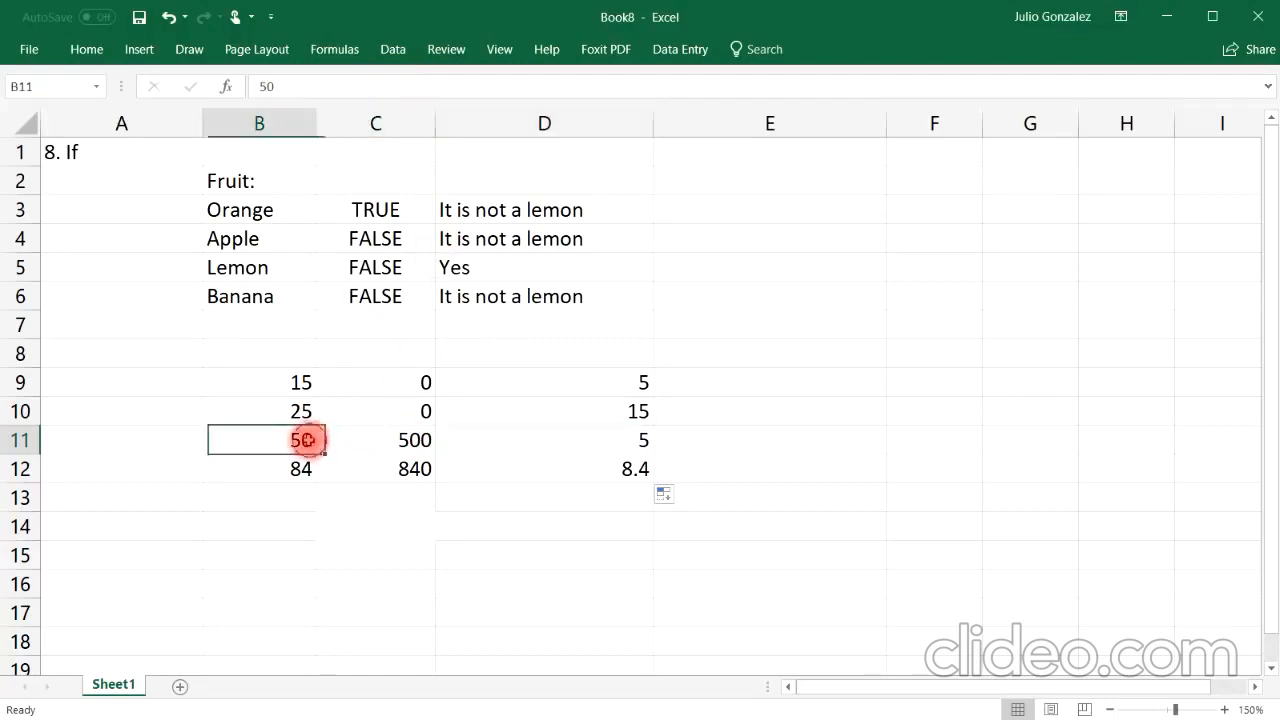
left_click(636, 438)
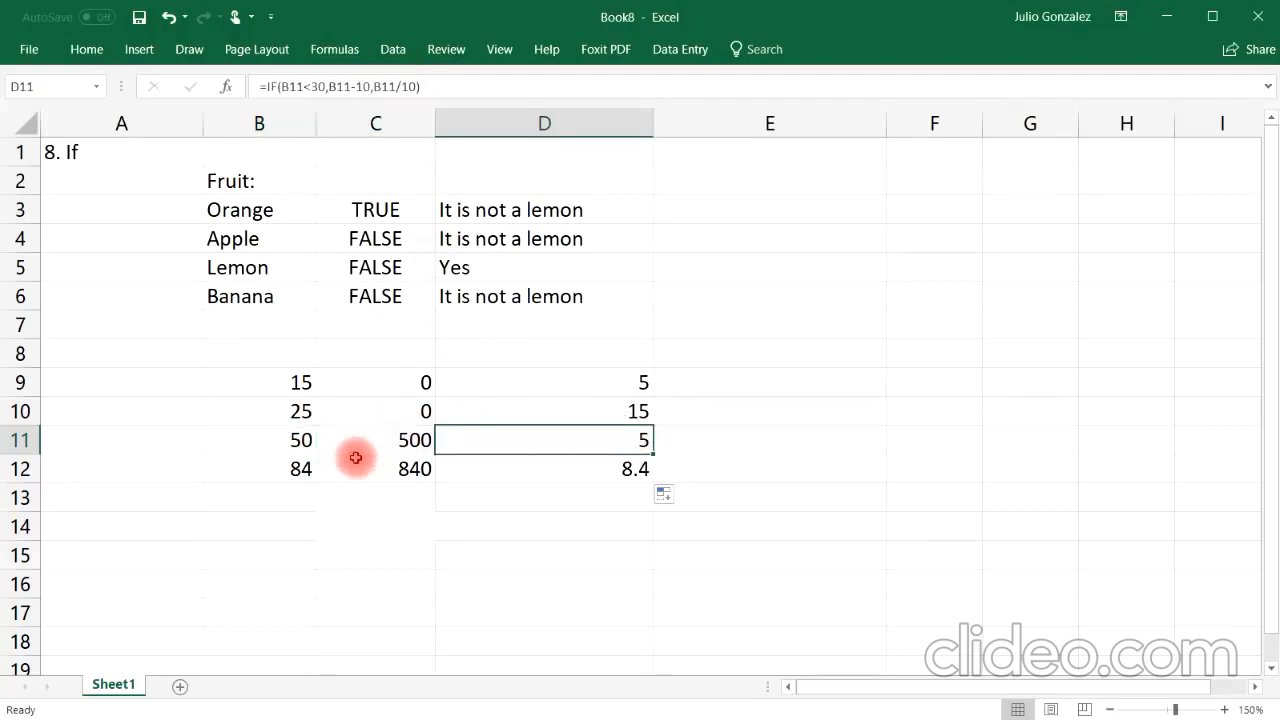
left_click(305, 467)
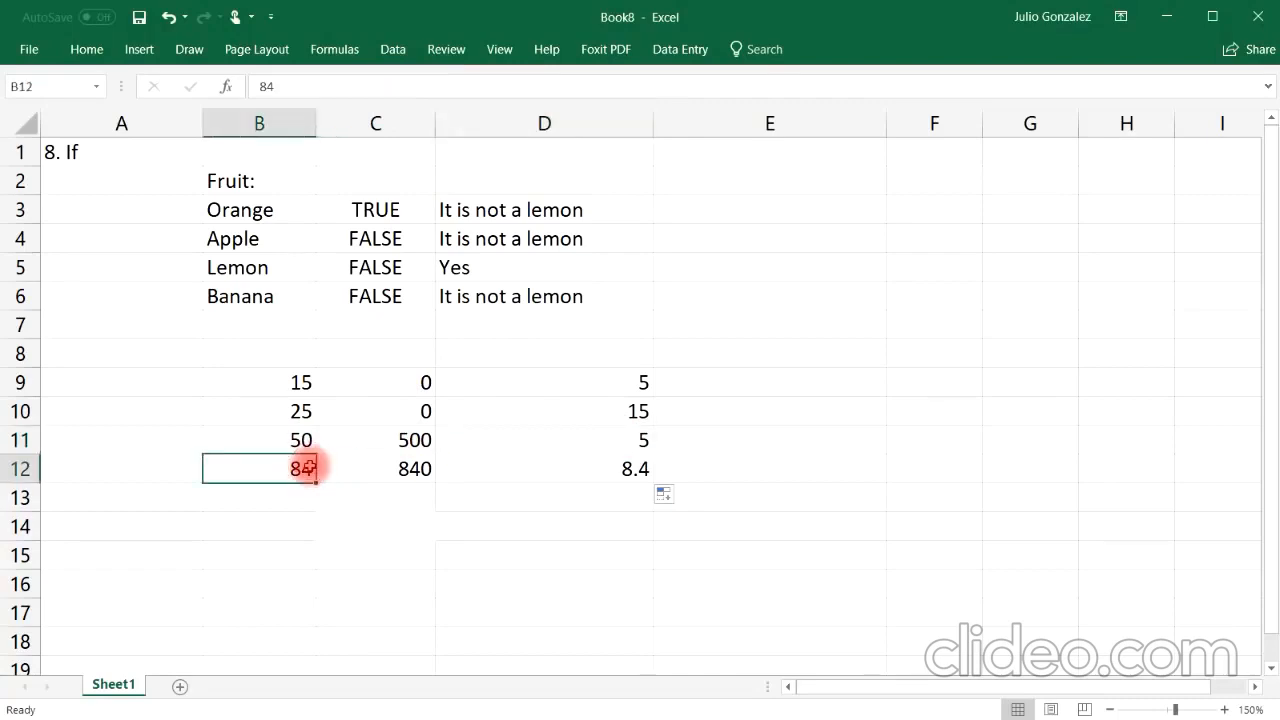
left_click(606, 472)
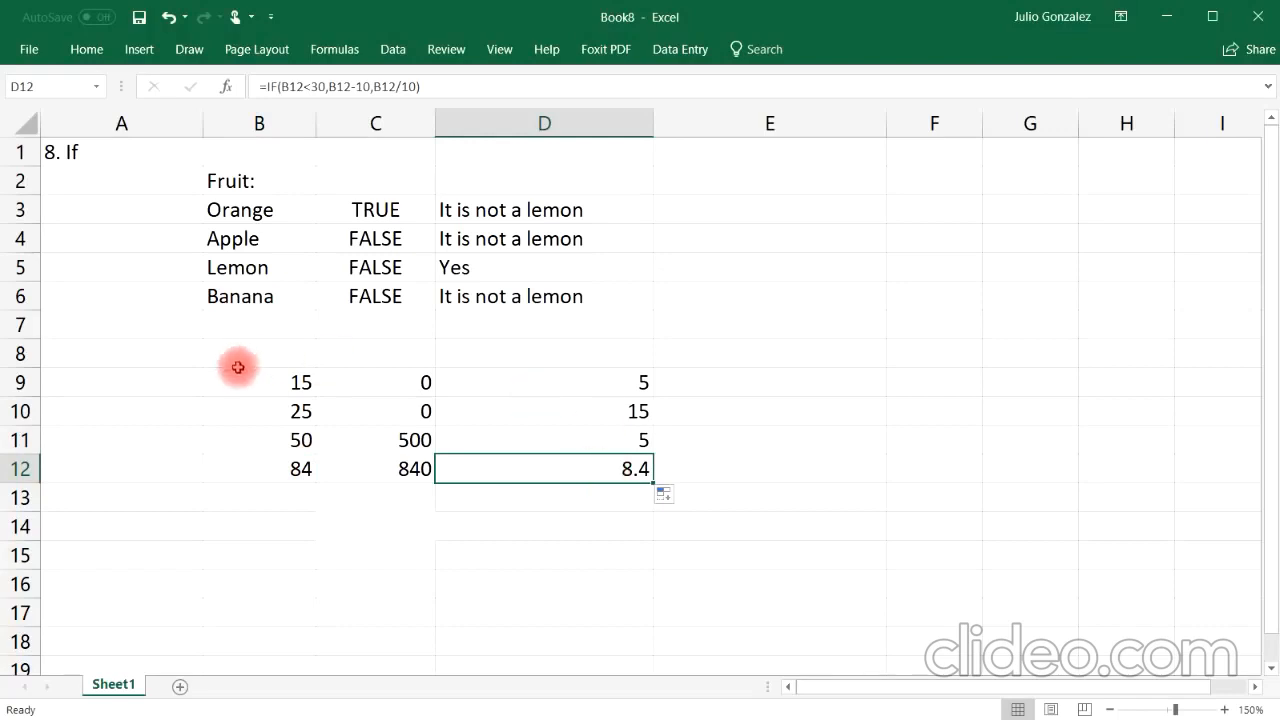
left_click(300, 381)
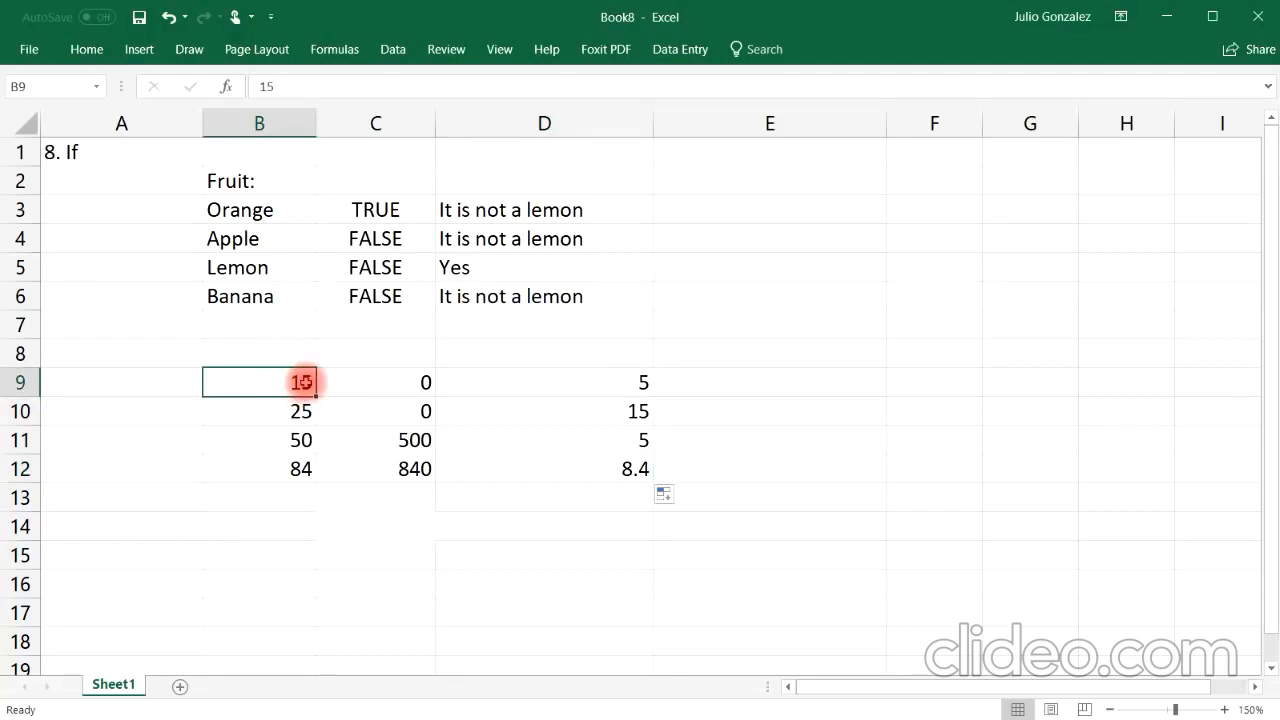
Step: Enter the text Yes in cell B14
left_click(298, 522)
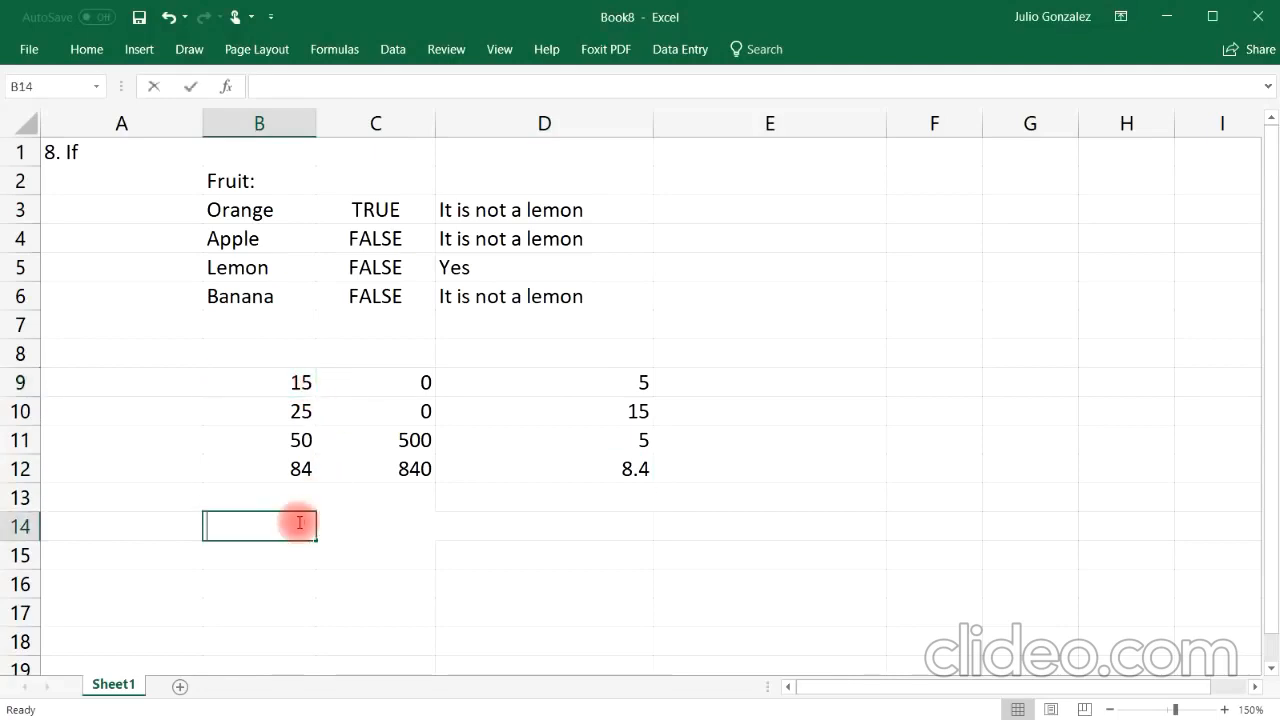
type("Yes")
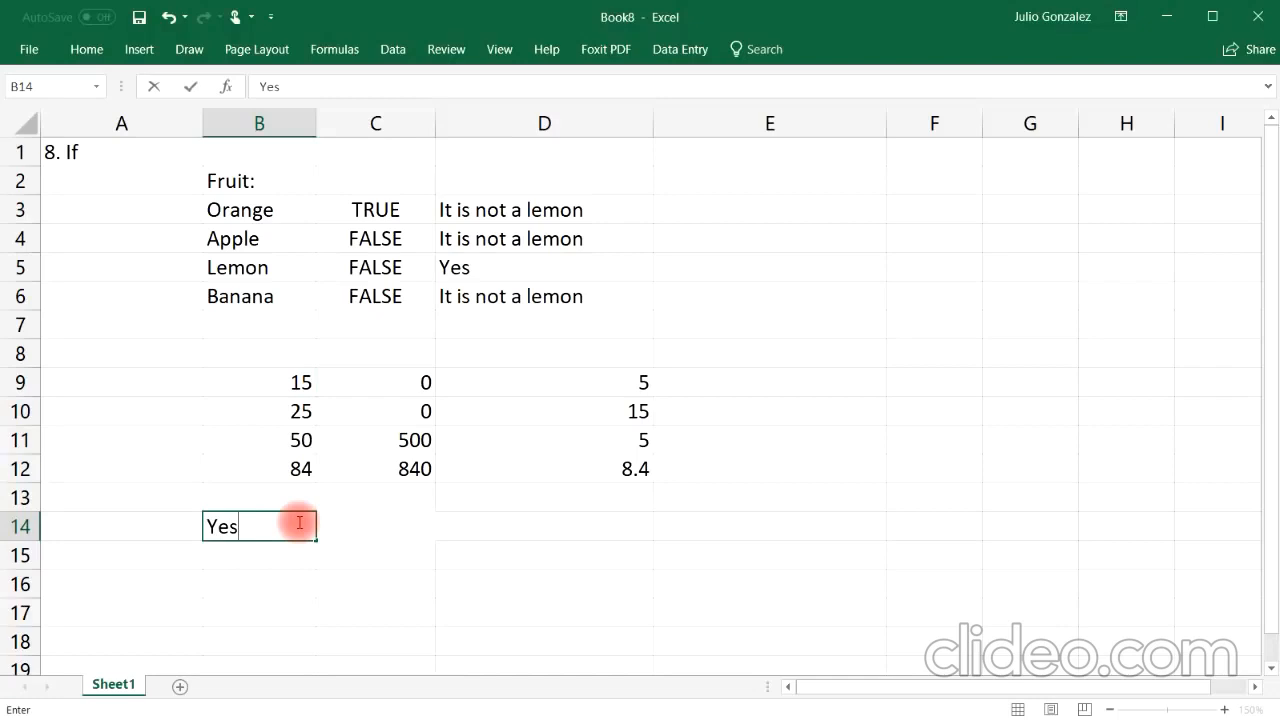
key("Tab")
Step: Enter =IF(B14="Yes",SUM(B9:B12),AVERAGE(B9:B12)) in C14 to sum or average the numbers depending on B14
type("=If(")
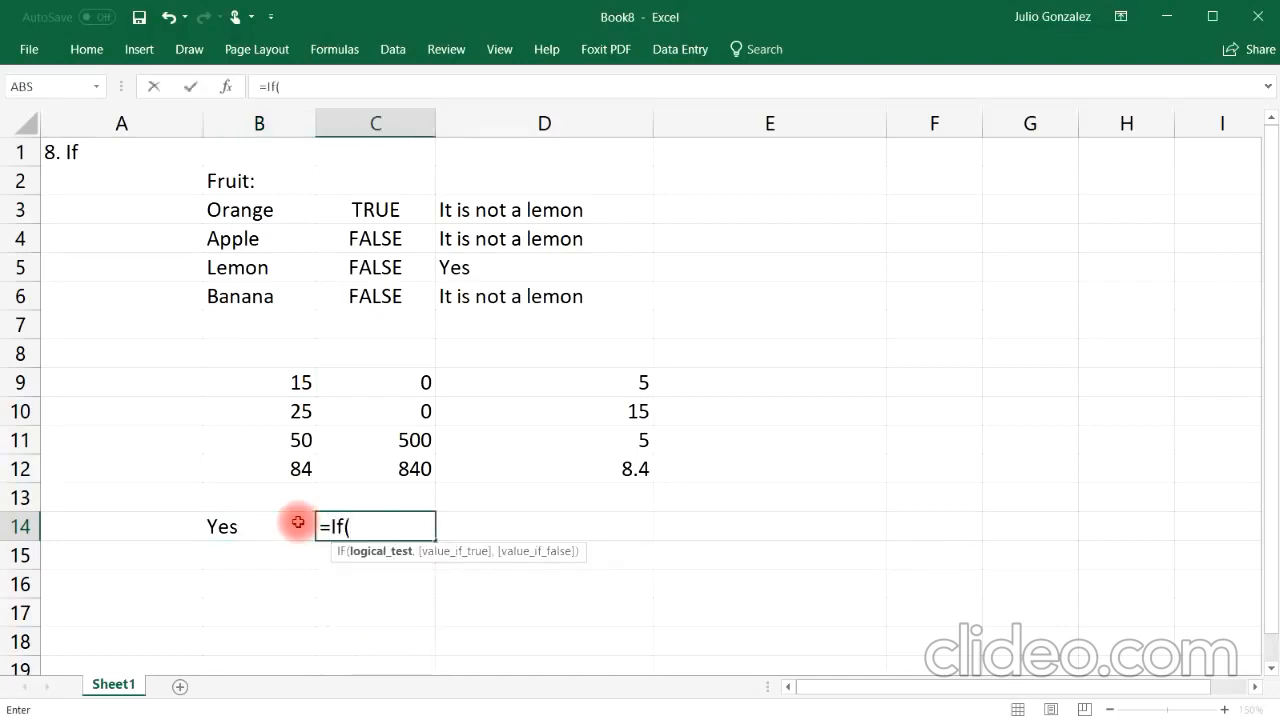
type("B14=")
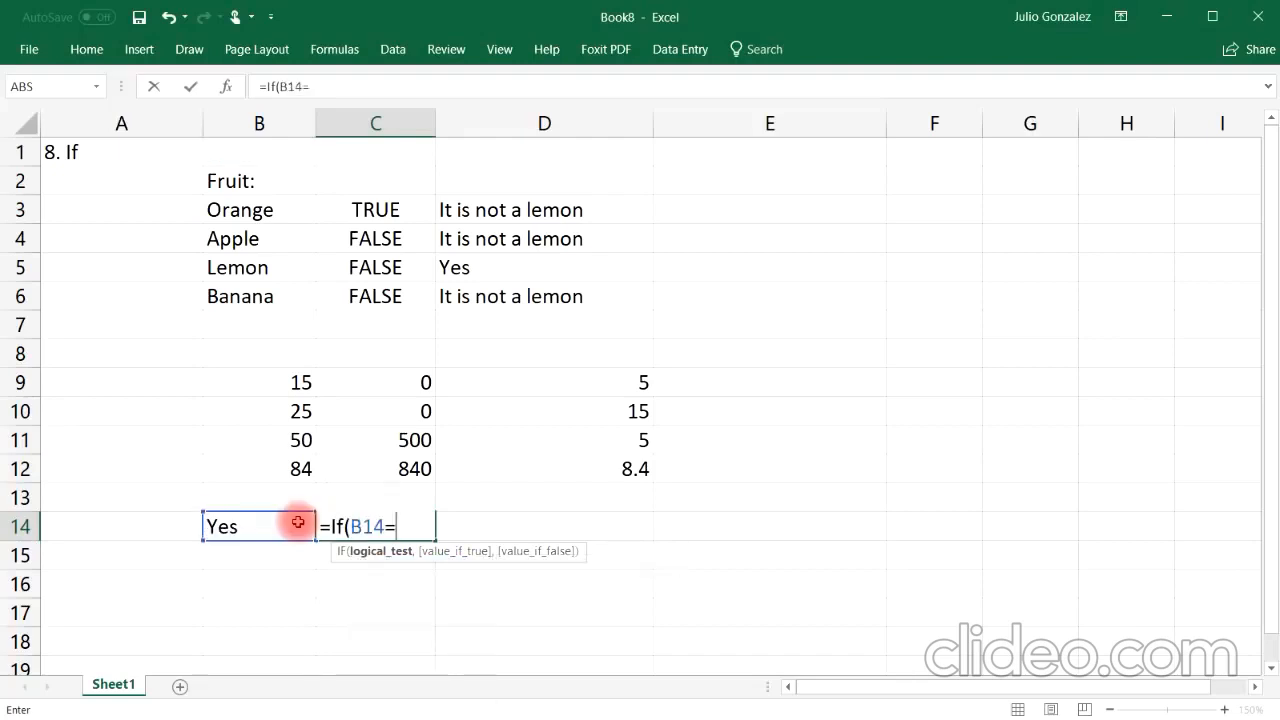
type("\"Yes")
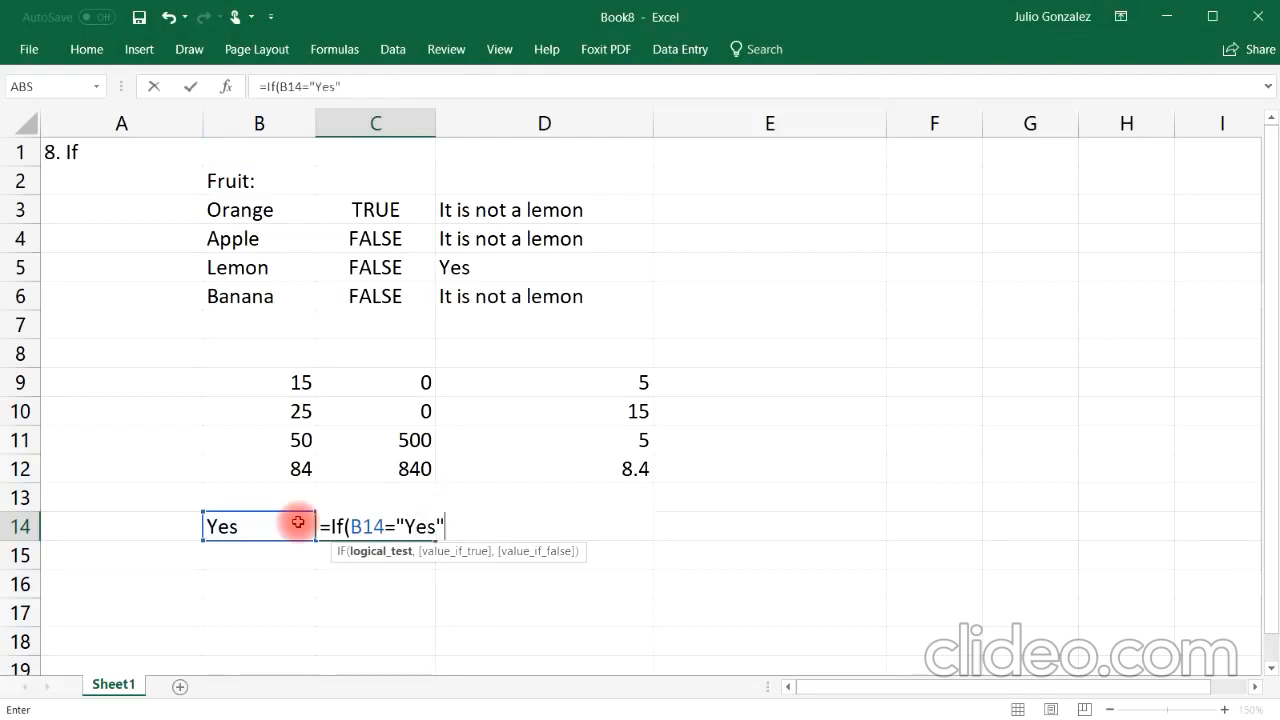
type("\",")
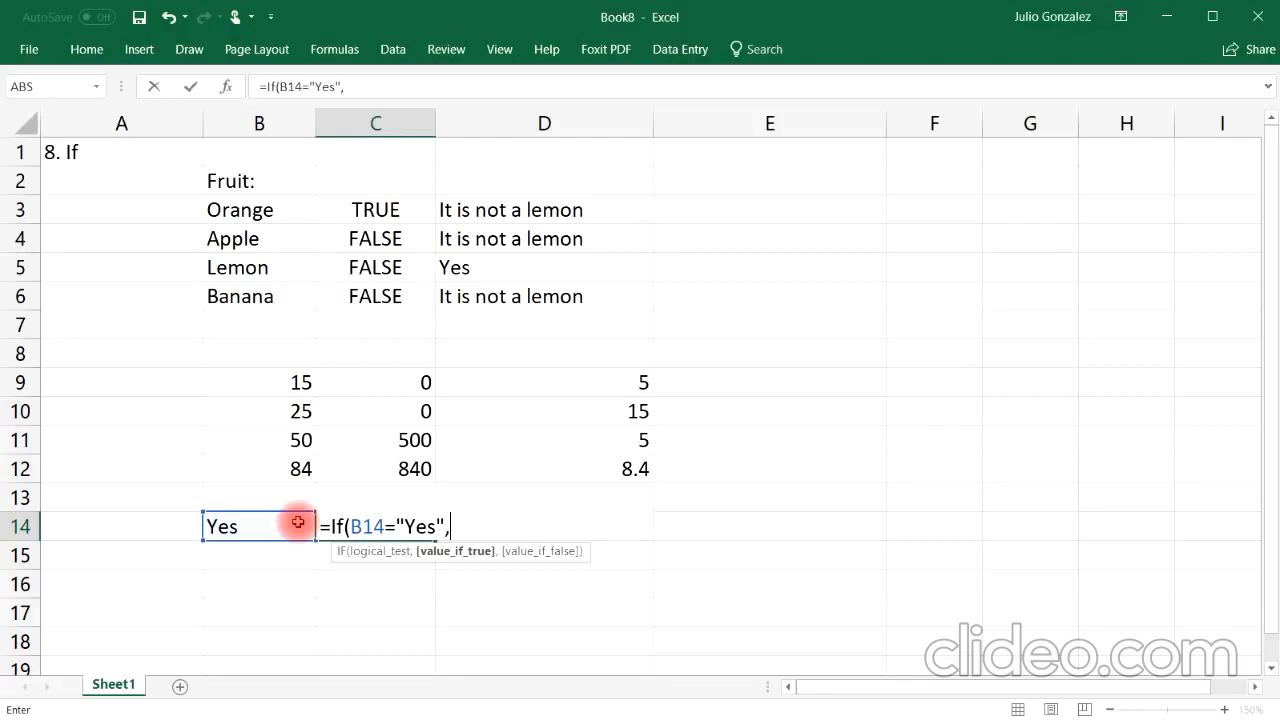
type("sum(")
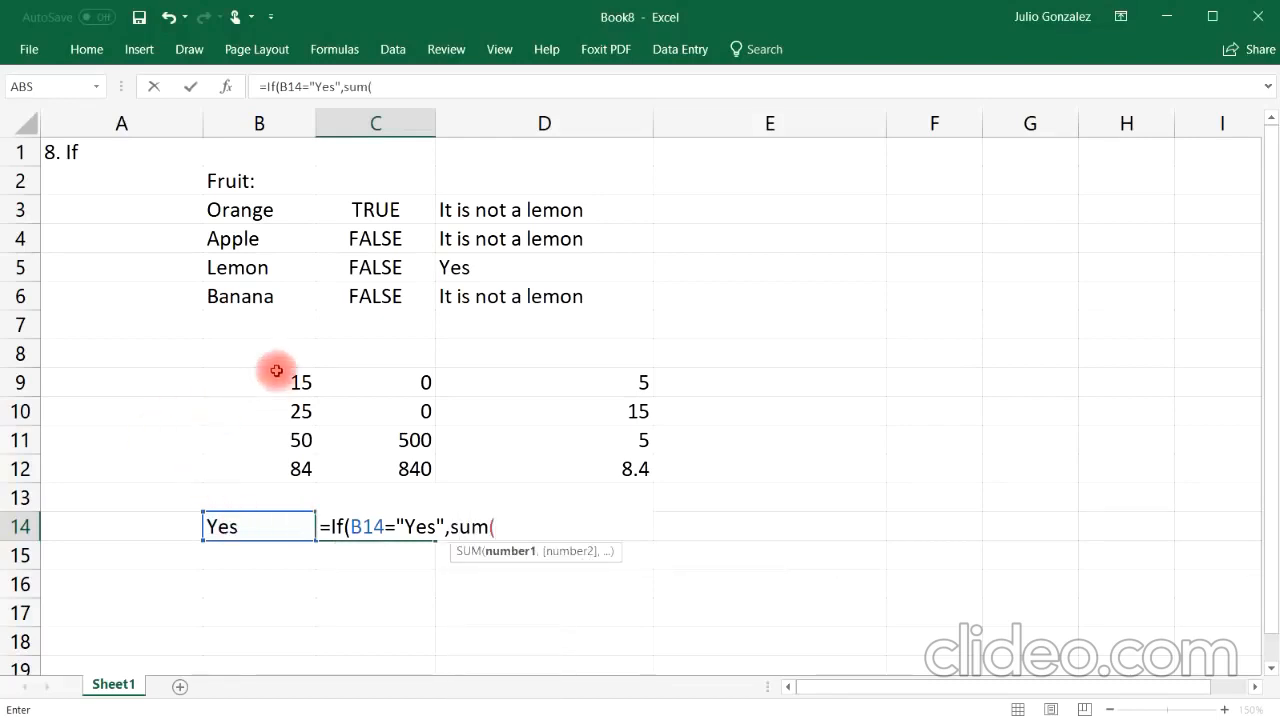
left_click_drag(275, 378, 288, 472)
type("),")
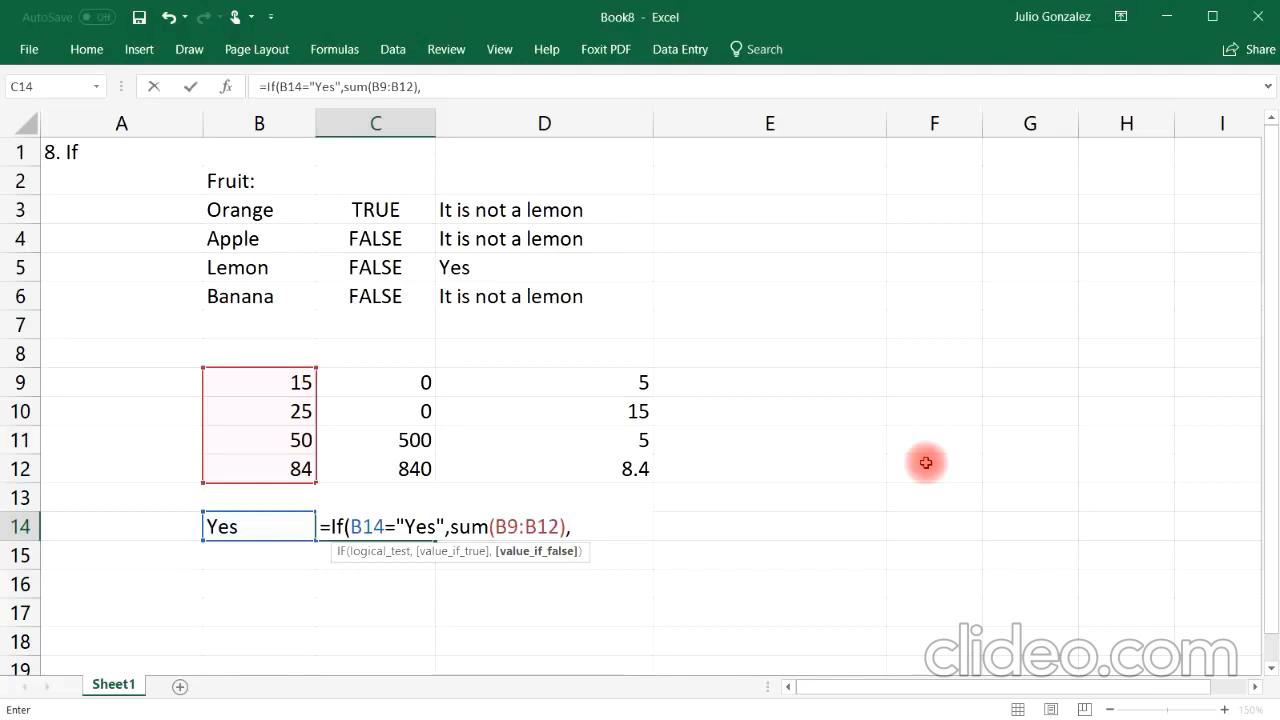
type("average(")
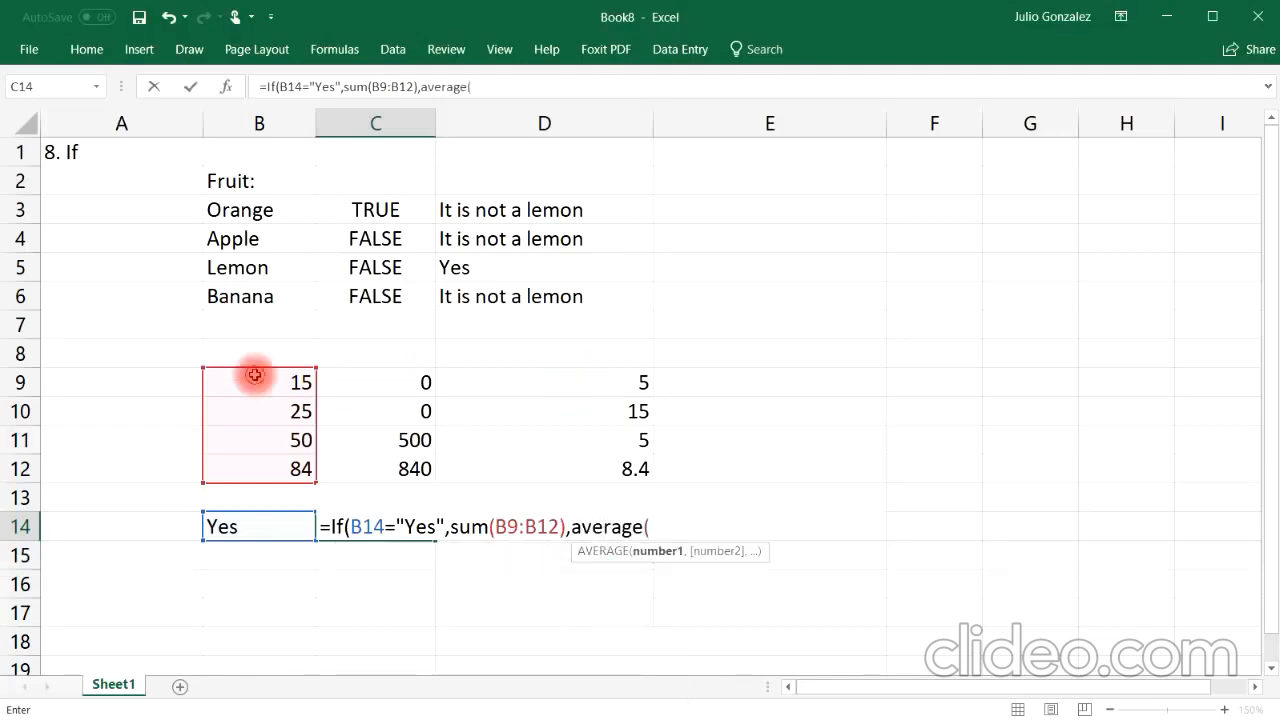
left_click_drag(251, 373, 265, 470)
type("))")
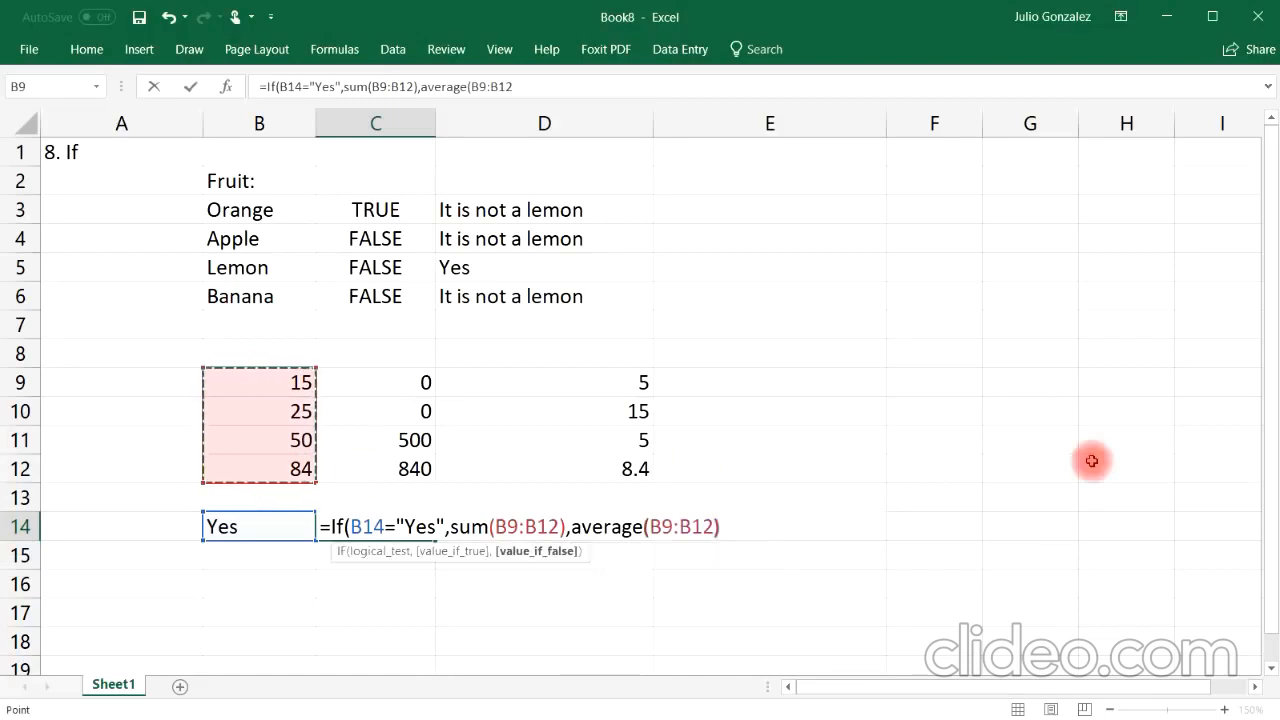
key("Return")
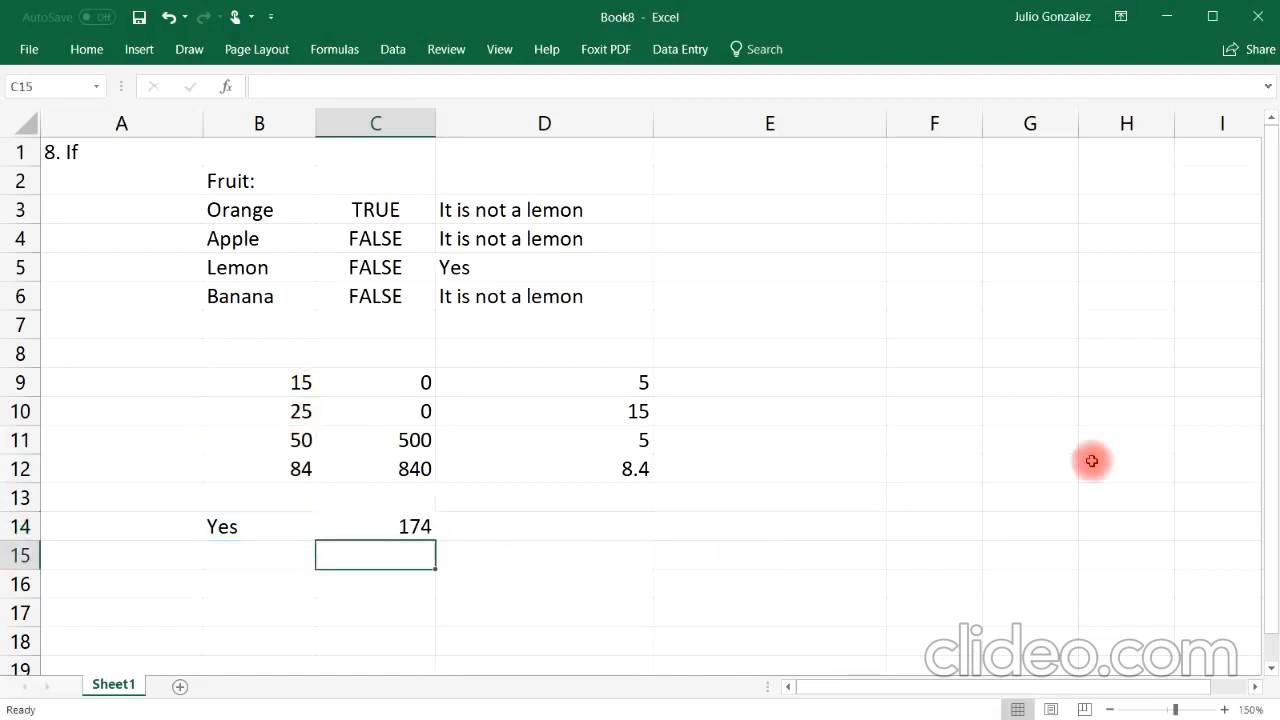
left_click(416, 528)
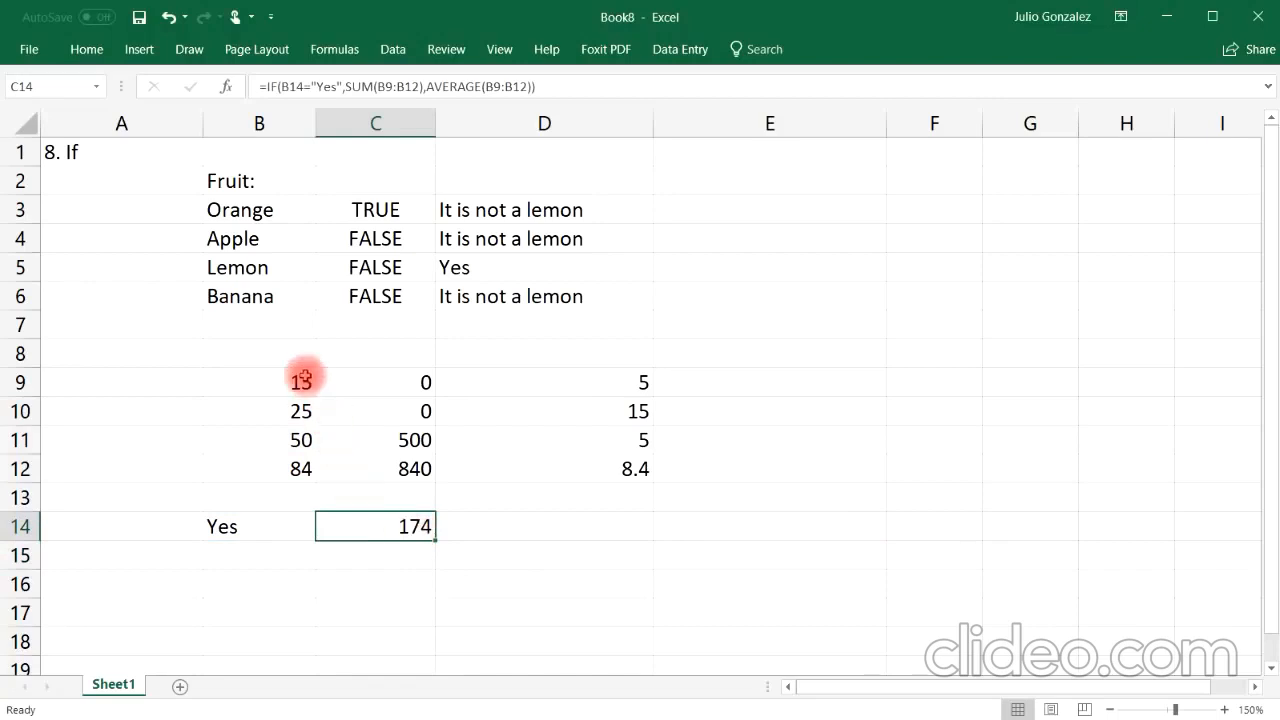
Step: Enter =15+25+50+84 in C15 to add the four numbers manually
left_click(375, 548)
double_click(380, 552)
type("=s")
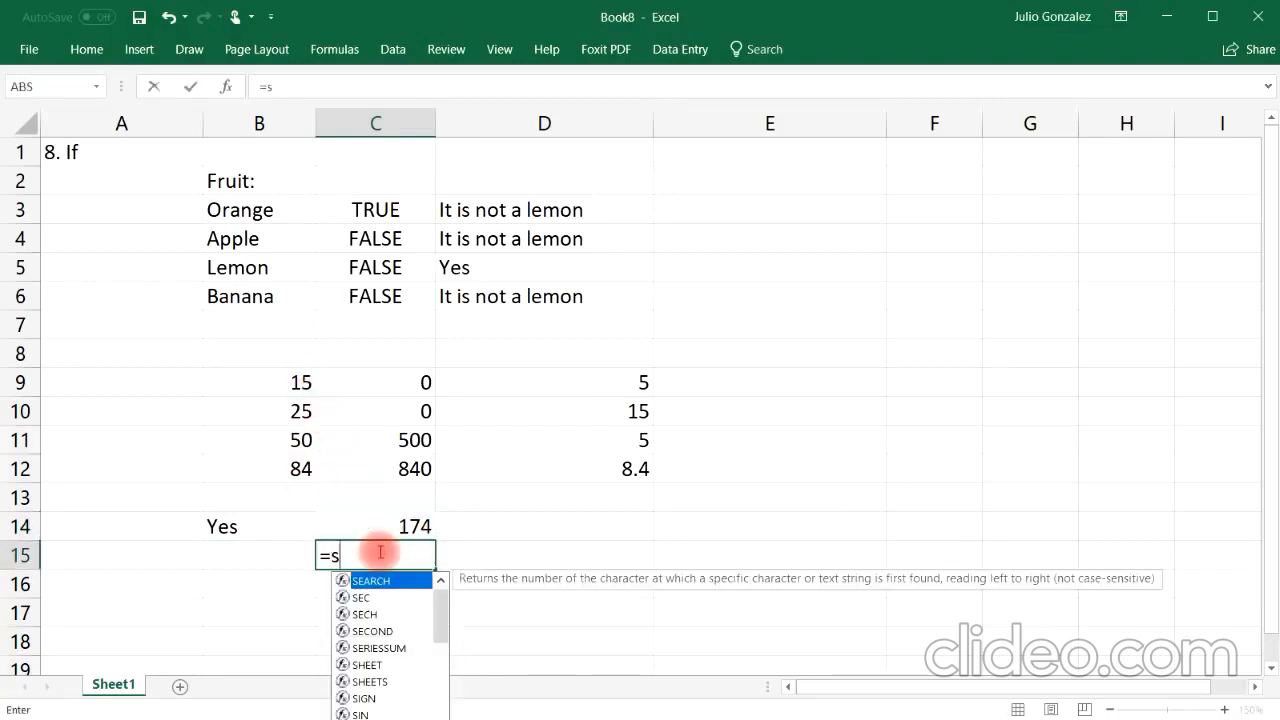
key("BackSpace")
type("1")
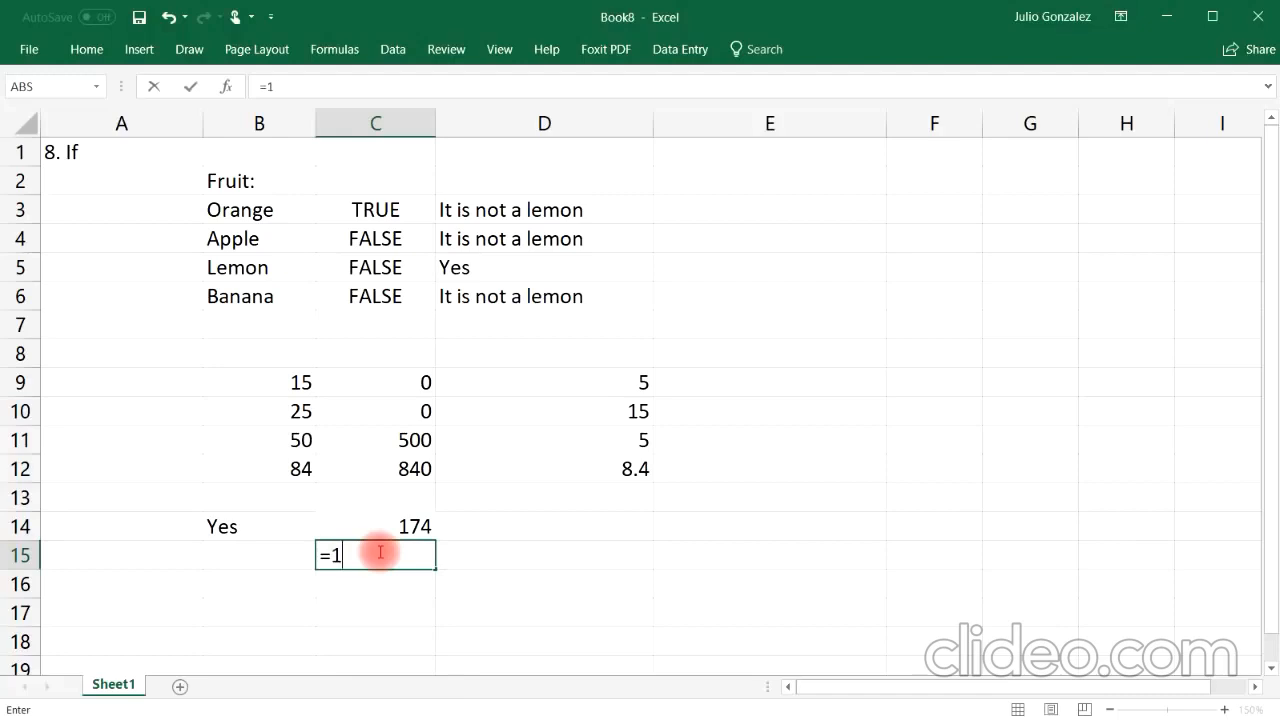
type("5+25+50+84")
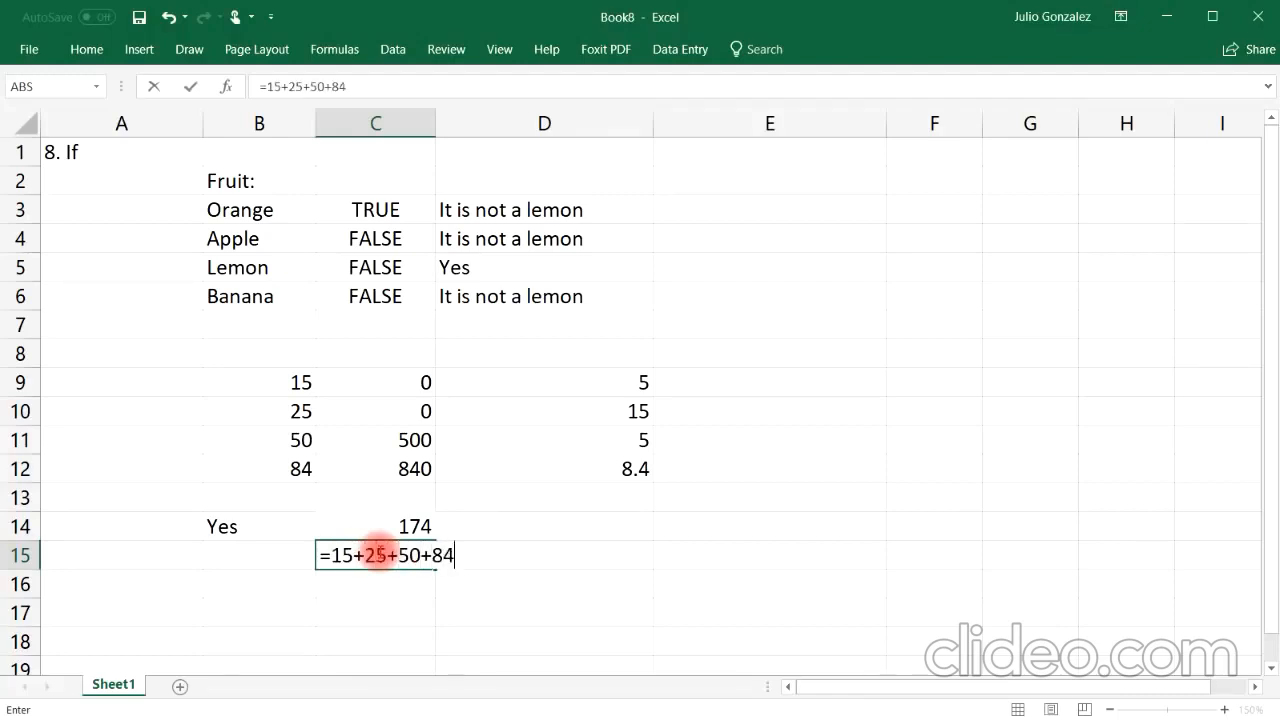
key("Return")
Step: Change the B14 entry to No
left_click(229, 526)
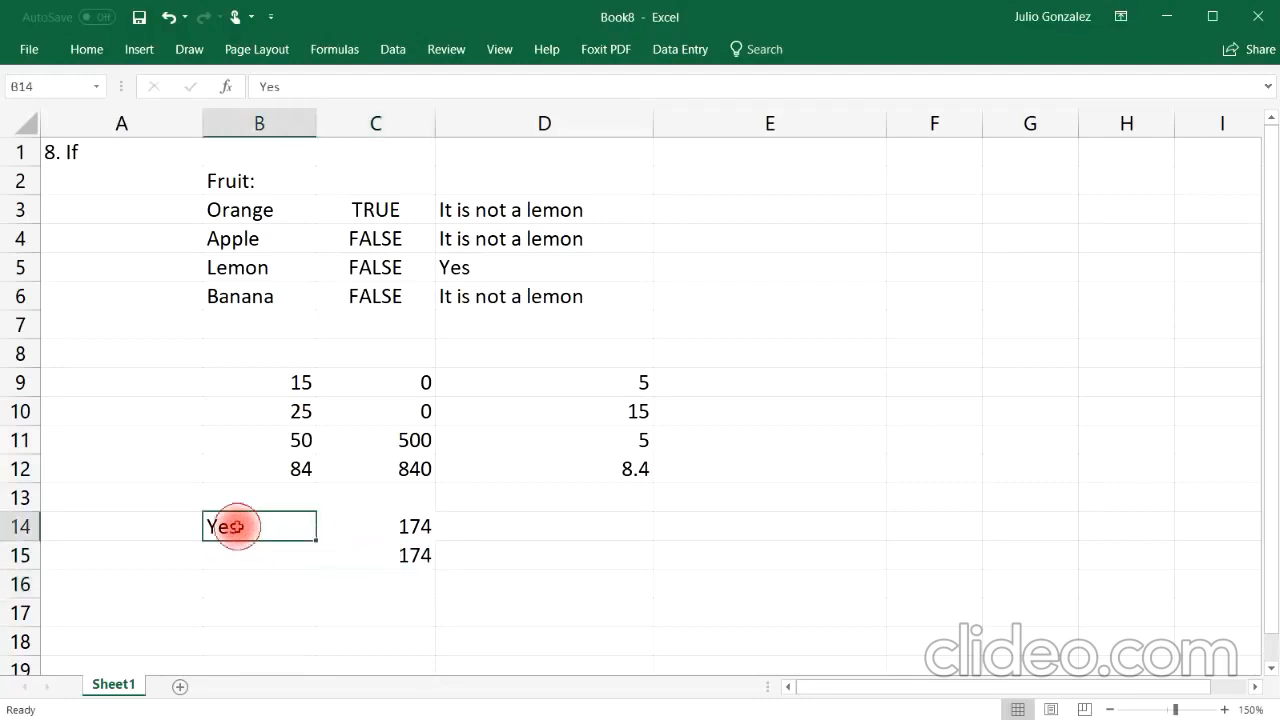
type("No")
key("Return")
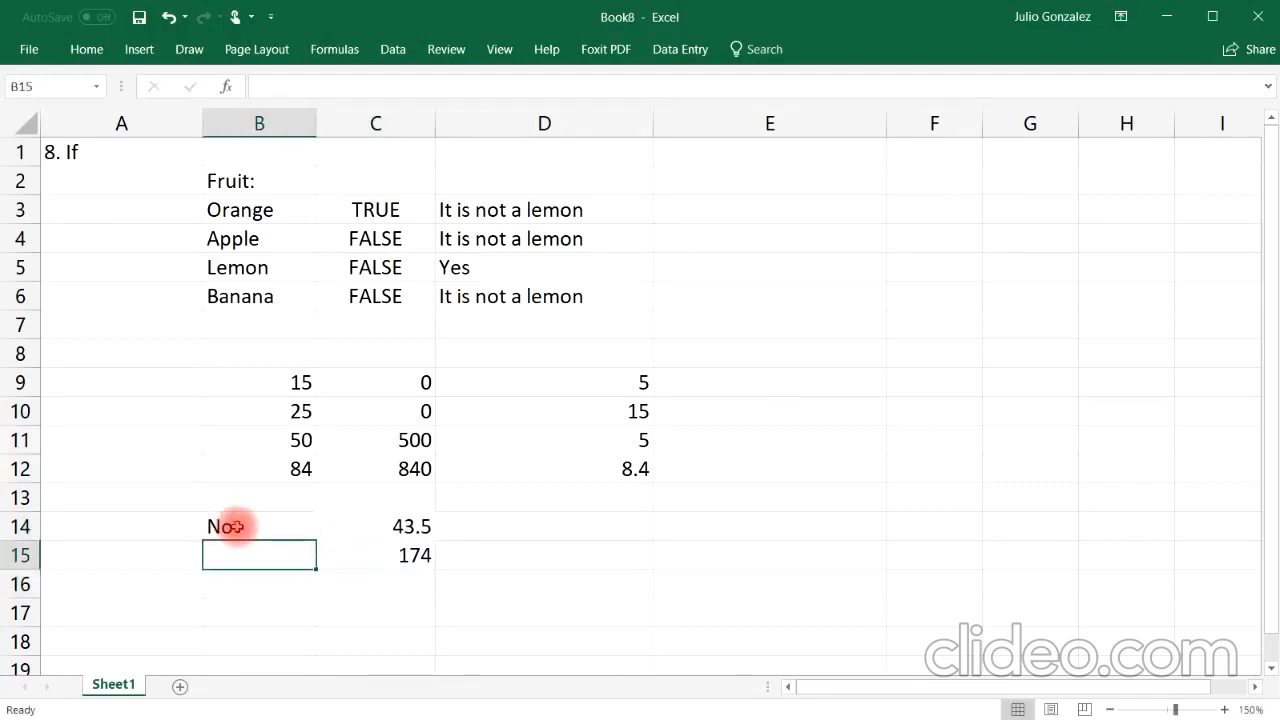
Step: Enter =average(15,25,50,84) in C16 to average the four numbers manually
left_click(404, 583)
type("=")
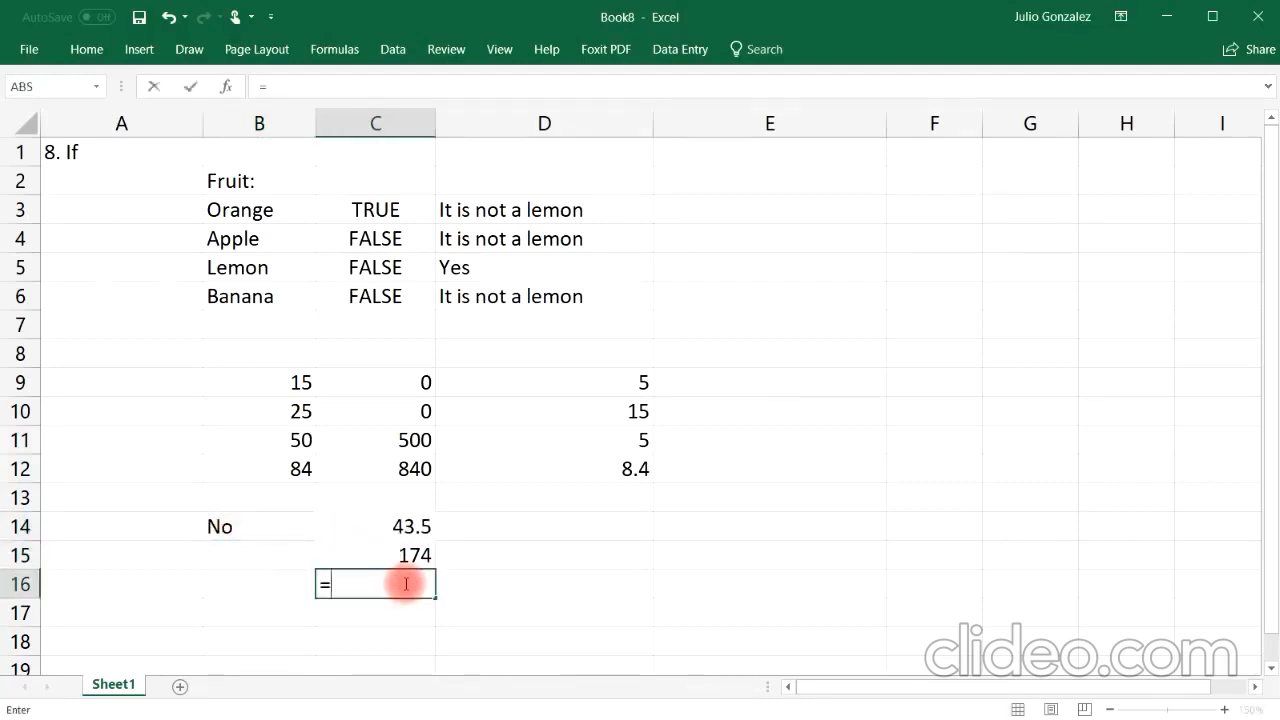
type("average(")
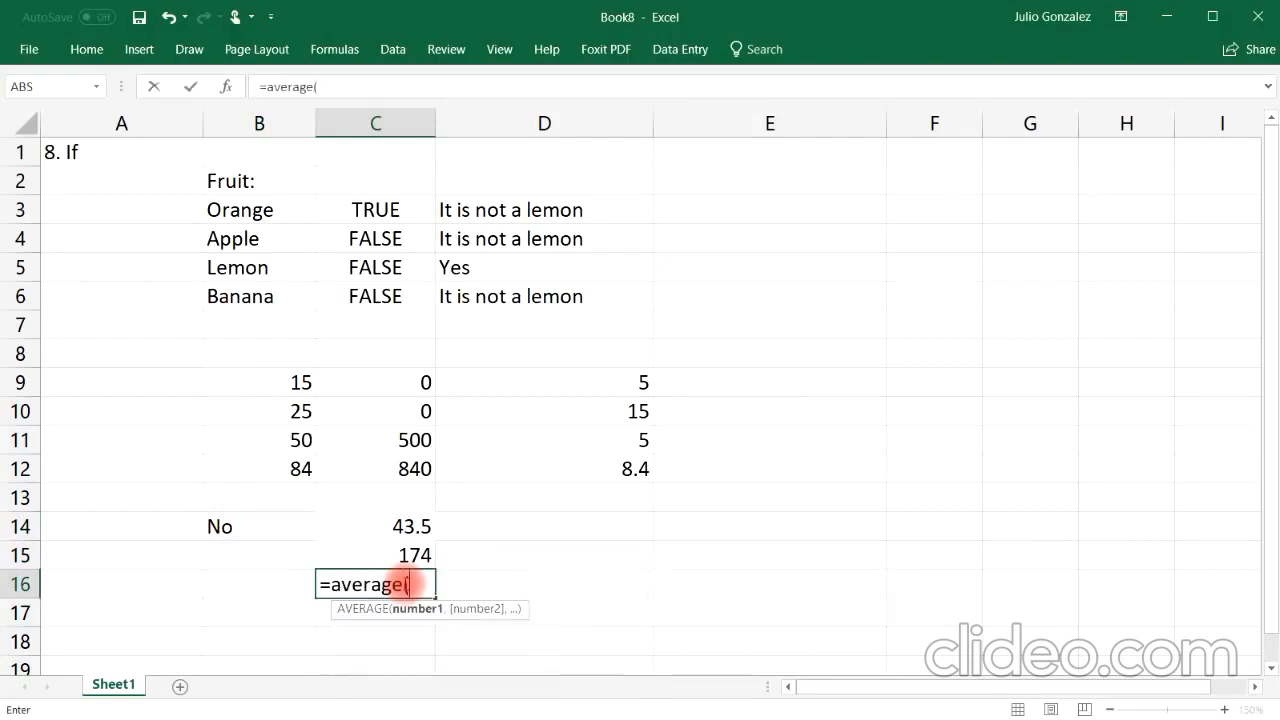
type("15,25,")
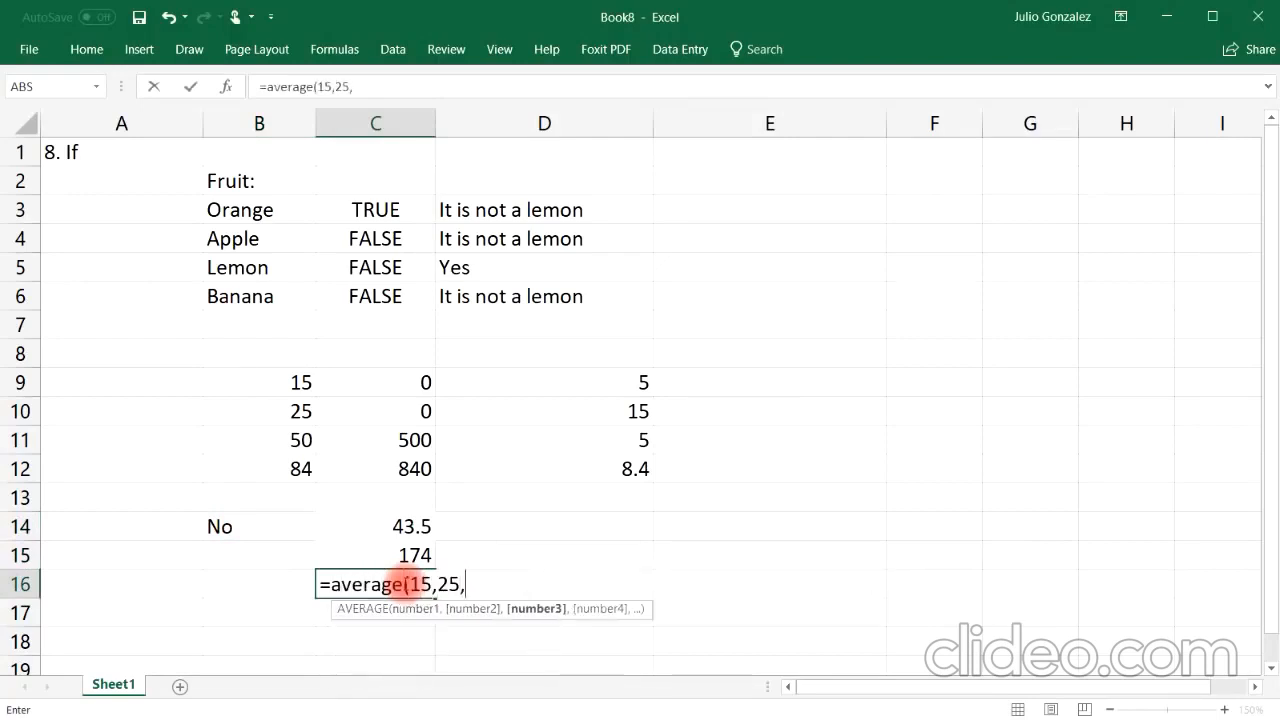
type("50,84")
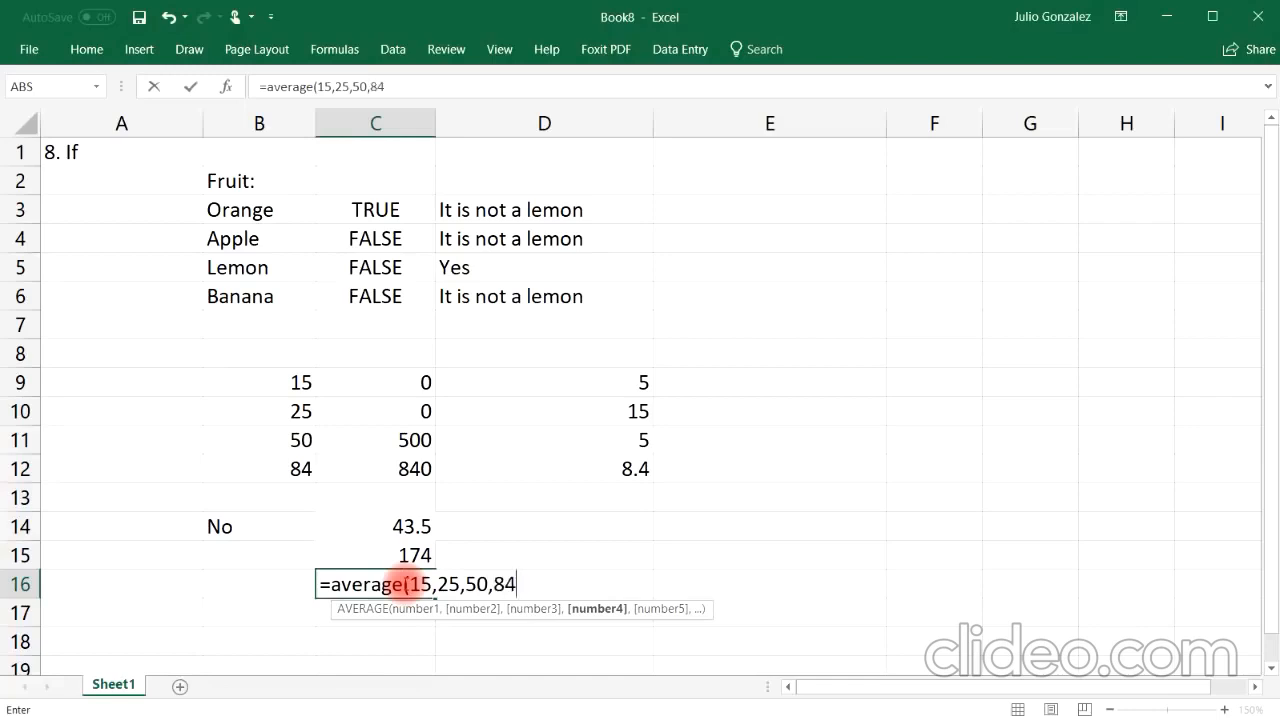
key("Return")
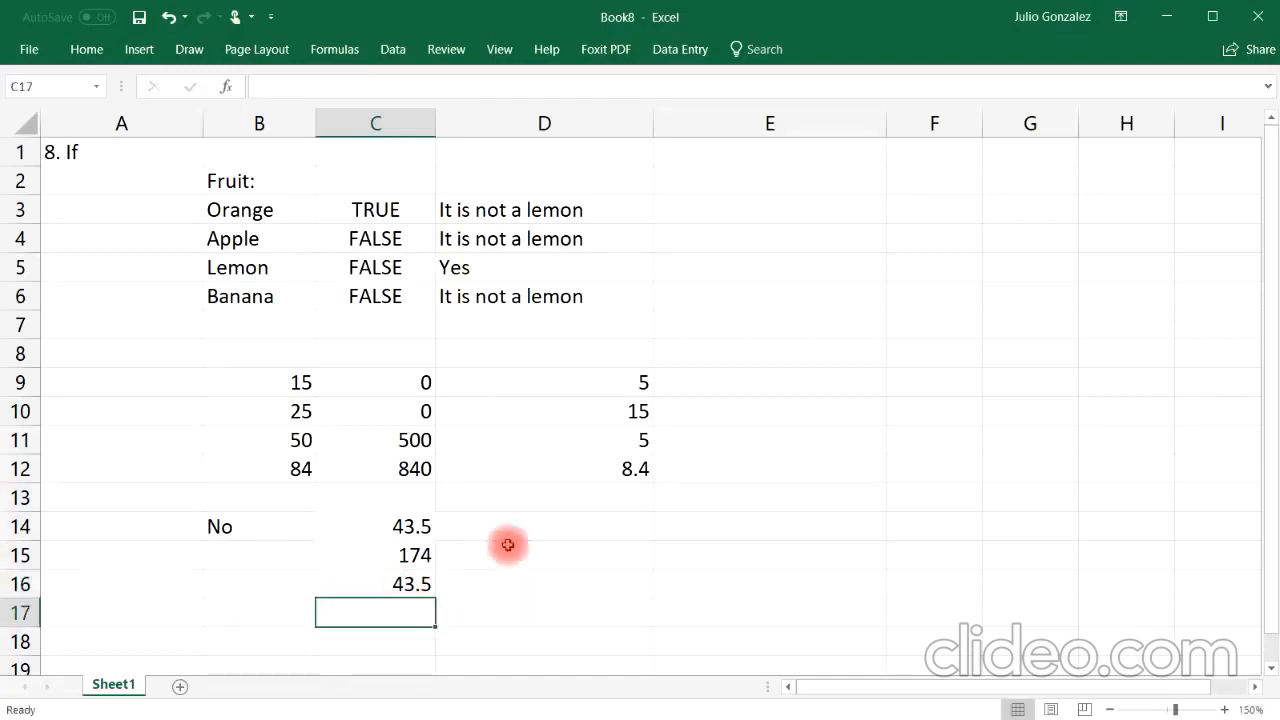
Step: Clear all the IF example data from A1 through D17
left_click(251, 529)
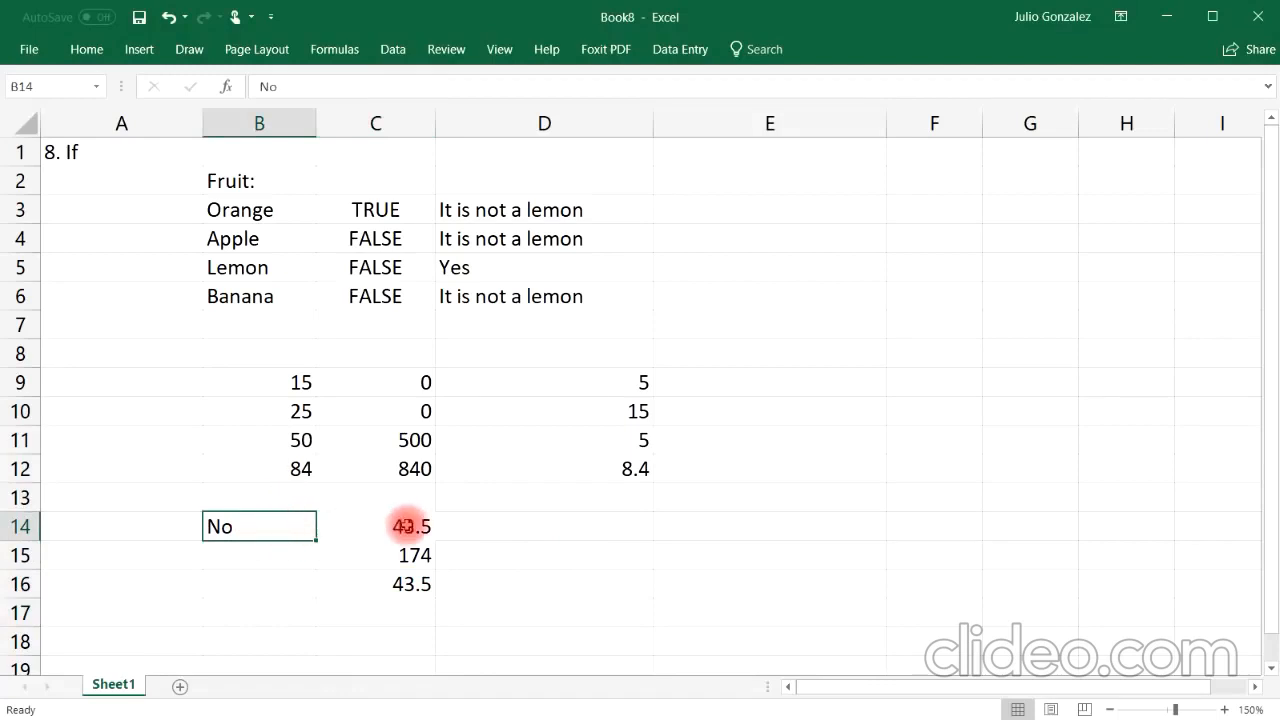
left_click(410, 526)
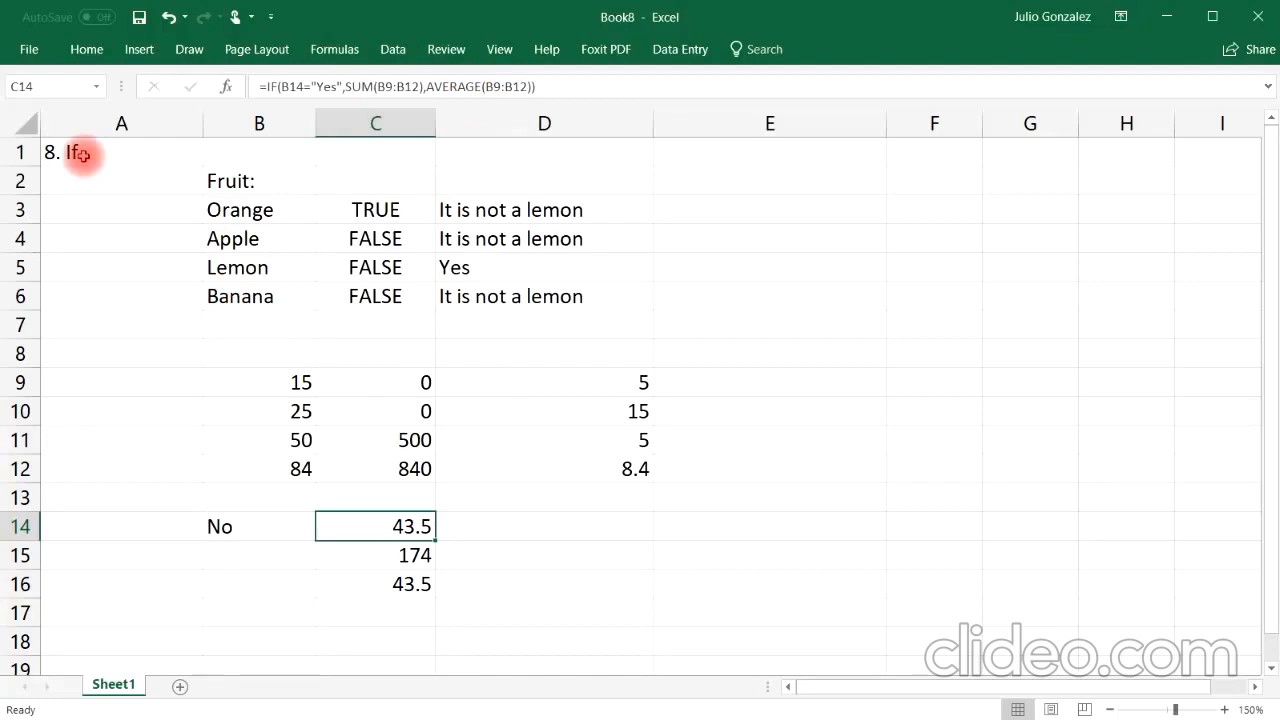
left_click_drag(82, 154, 557, 603)
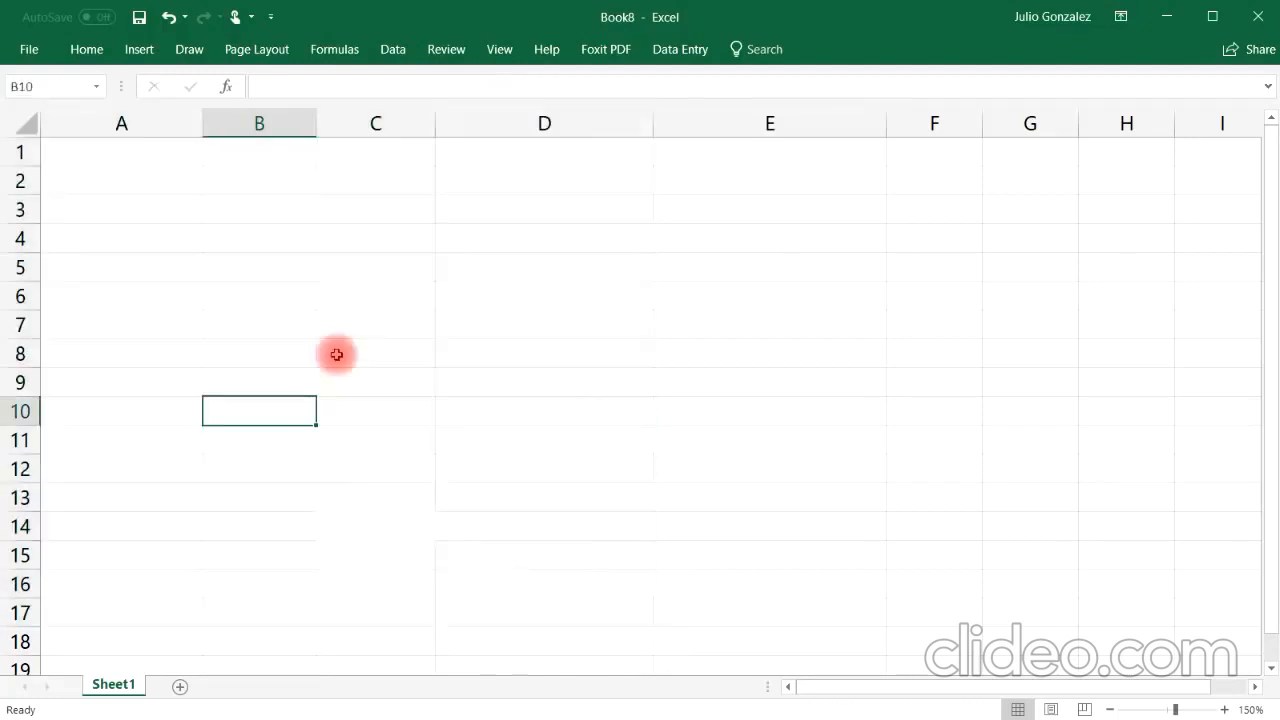
left_click(120, 150)
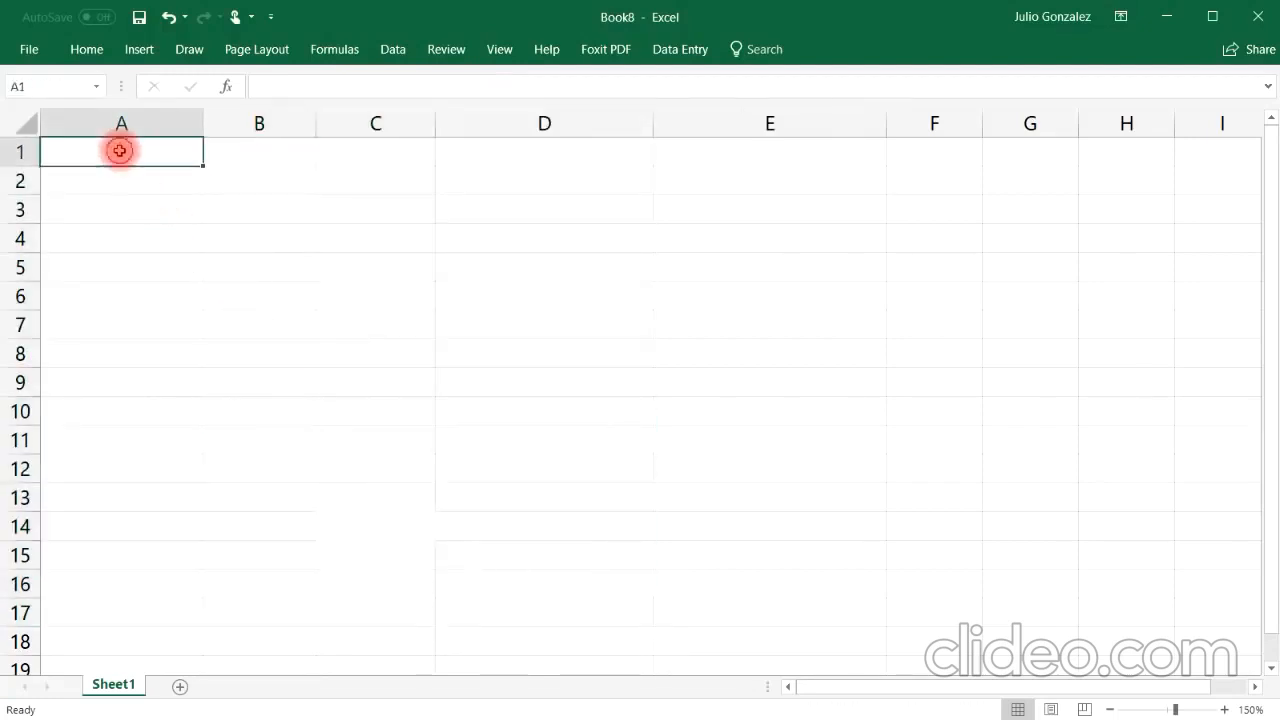
Step: Enter the heading 9. Vlookup in A1 and narrow column A to fit it
type("9")
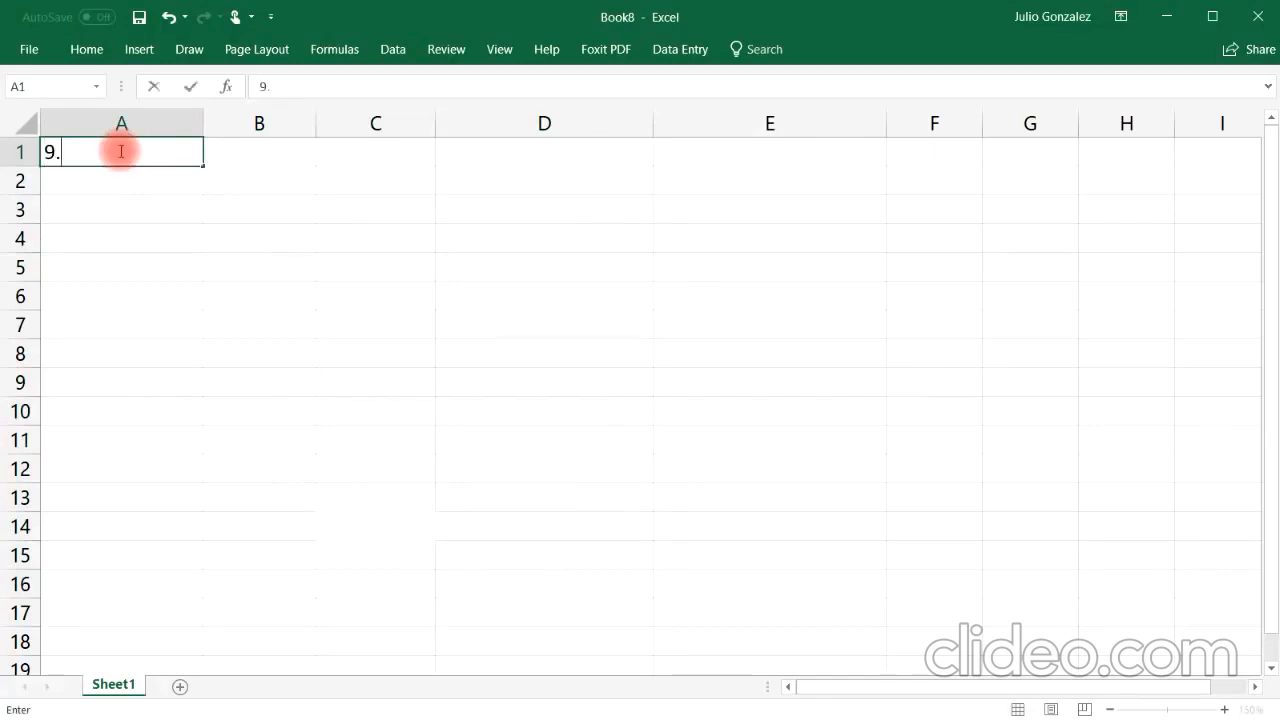
type(". Vlookup")
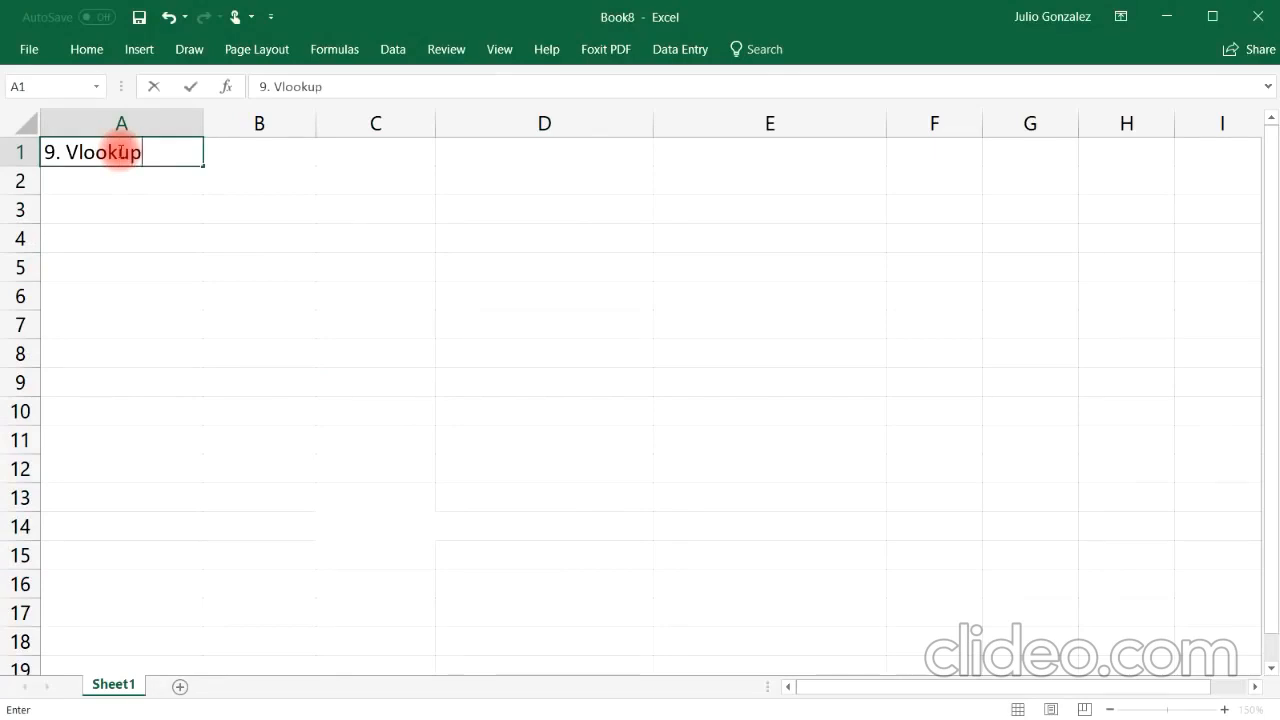
key("Return")
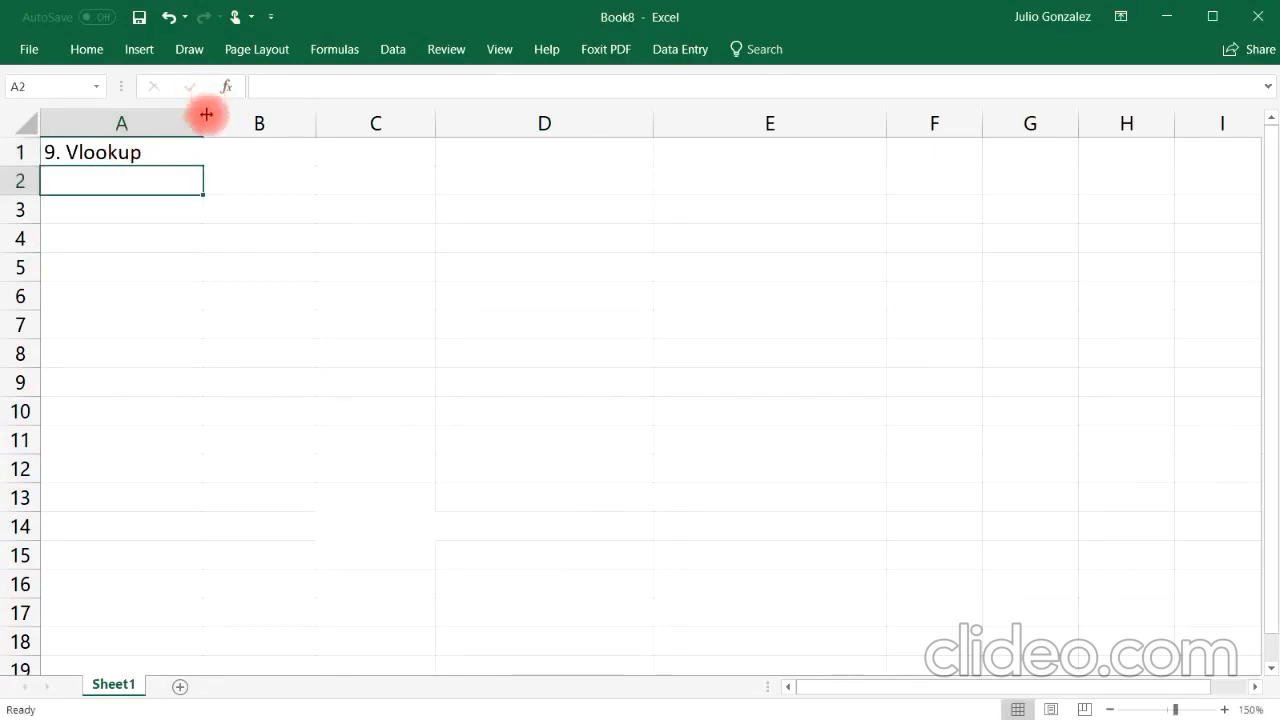
left_click_drag(206, 114, 144, 116)
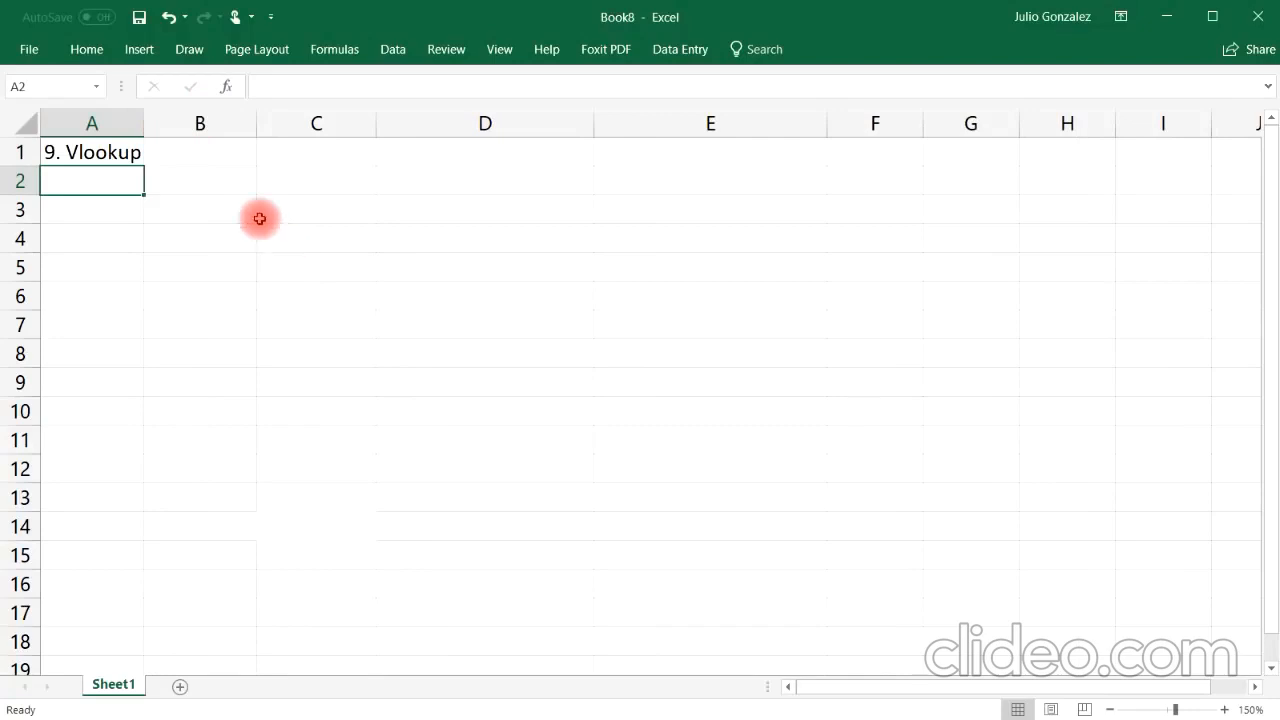
Step: Enter the headers Name:, Email:, Phone Number: and Revenue in B1 through E1
left_click(224, 152)
type("F")
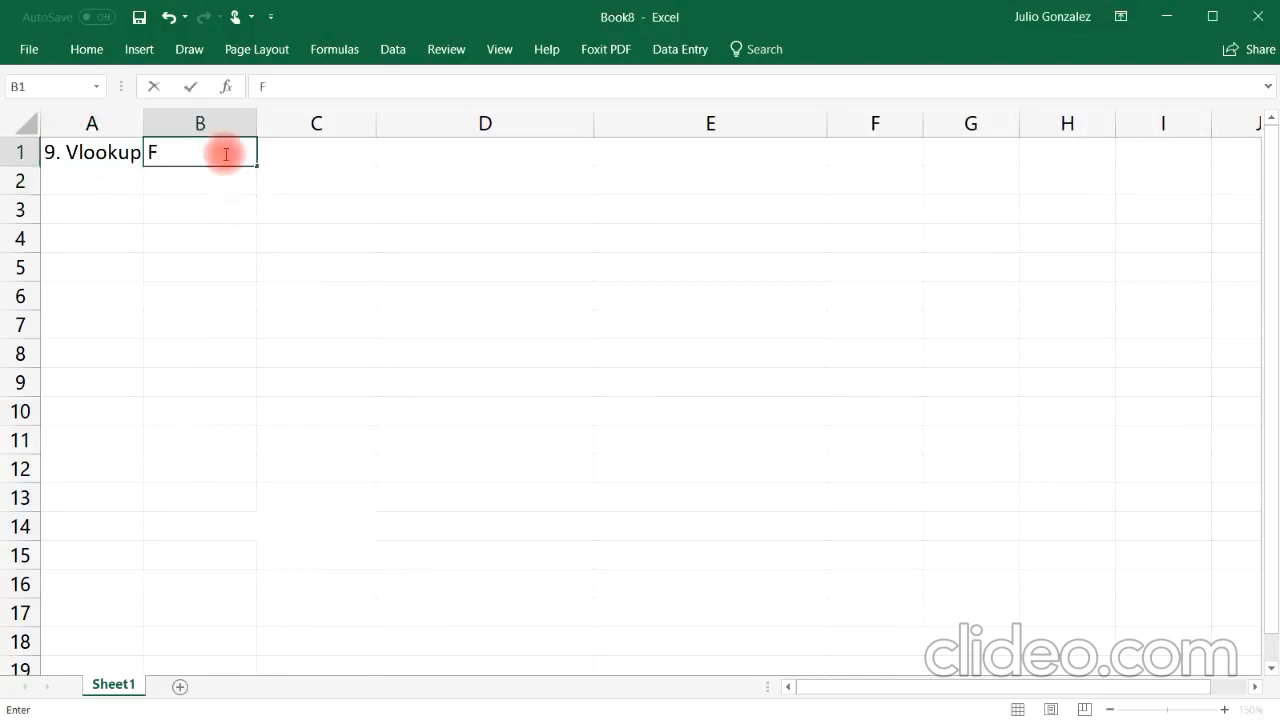
key("BackSpace")
type("Name:")
key("Tab")
type("Ema")
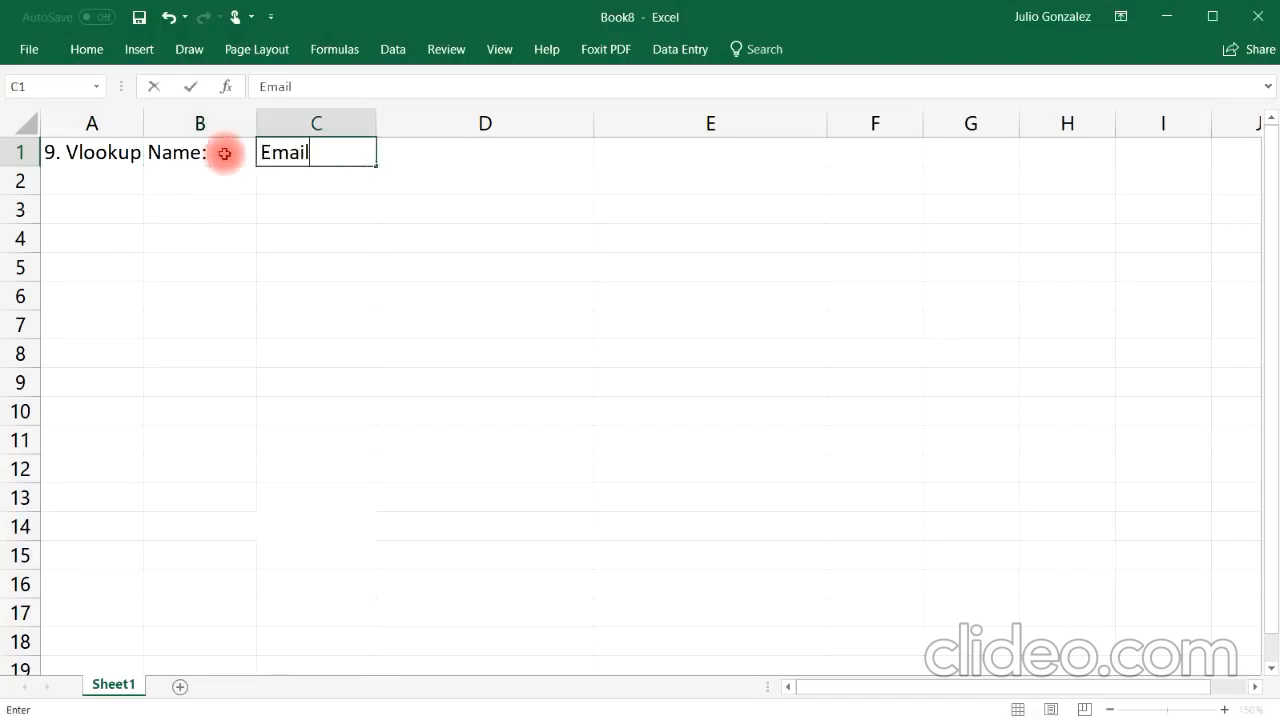
type("il:")
key("Tab")
type("Ph")
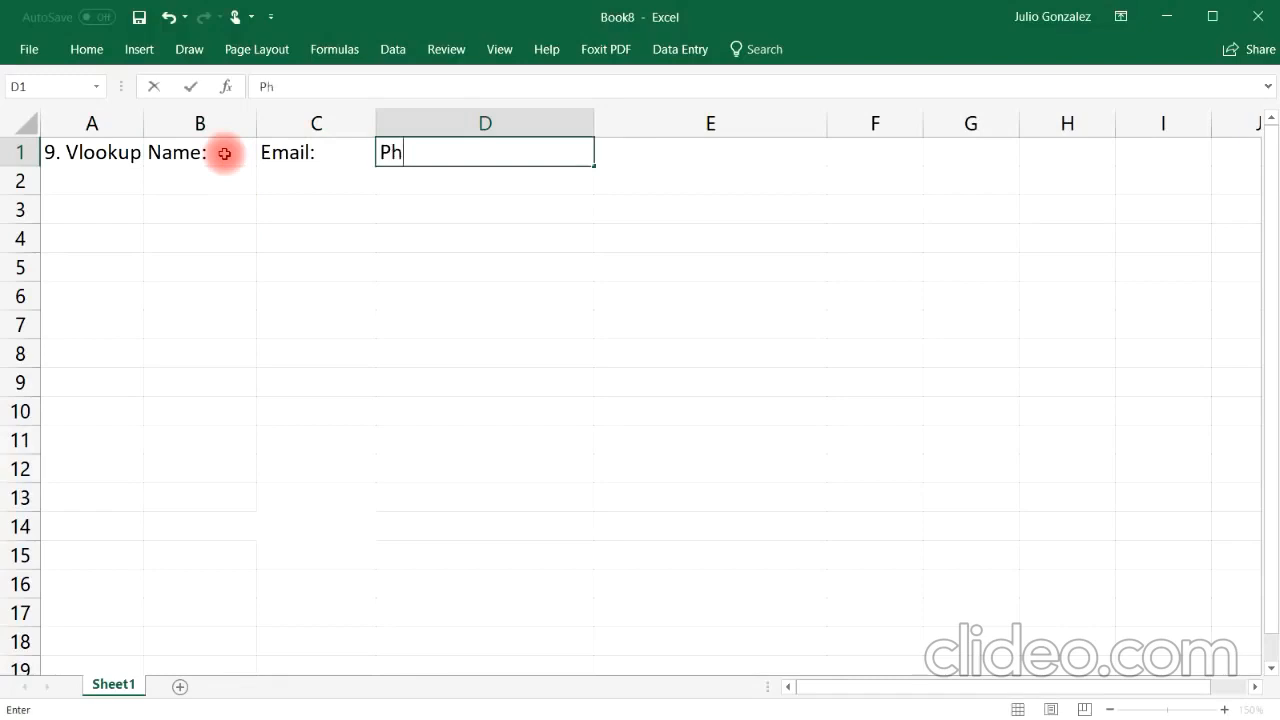
type("one Number:")
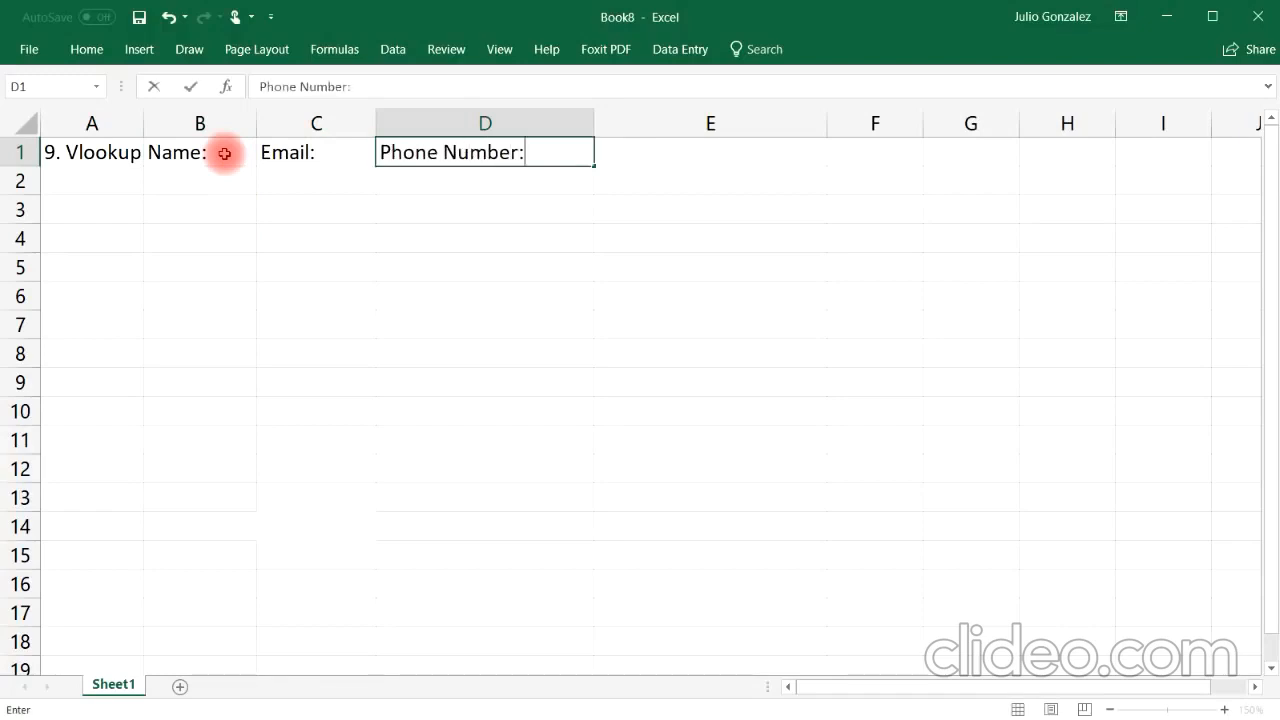
key("Tab")
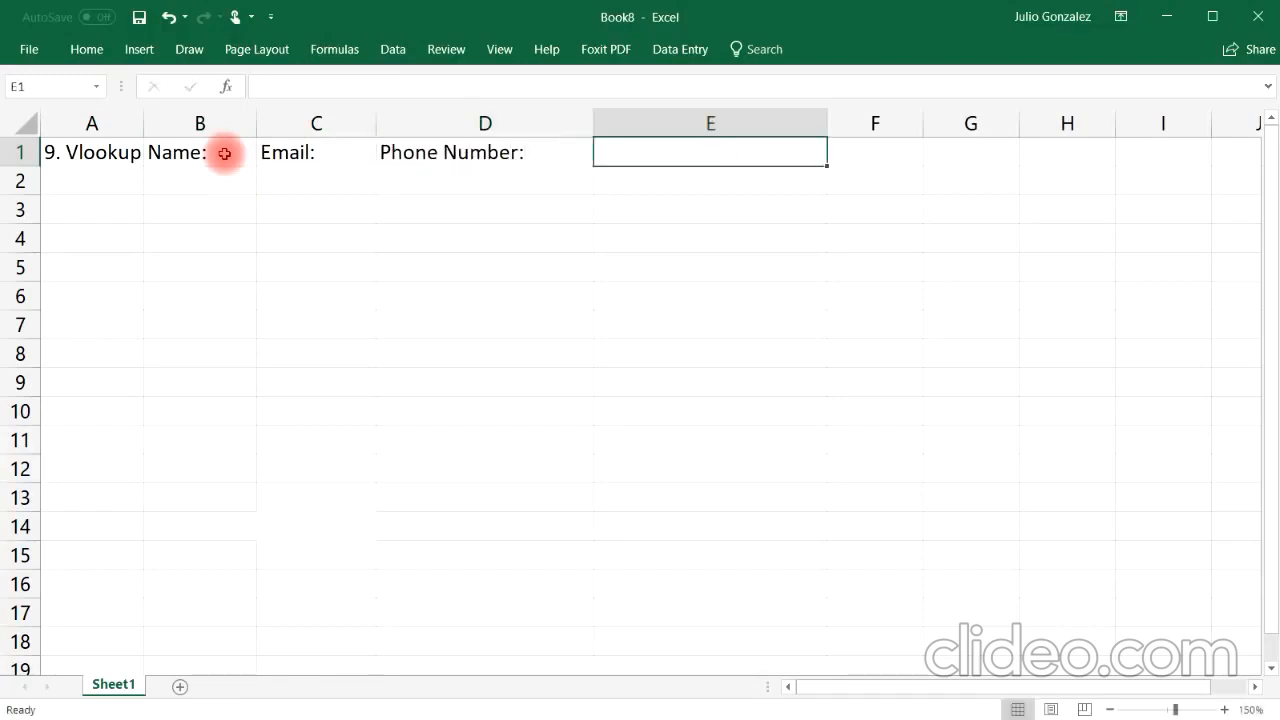
type("Revenue")
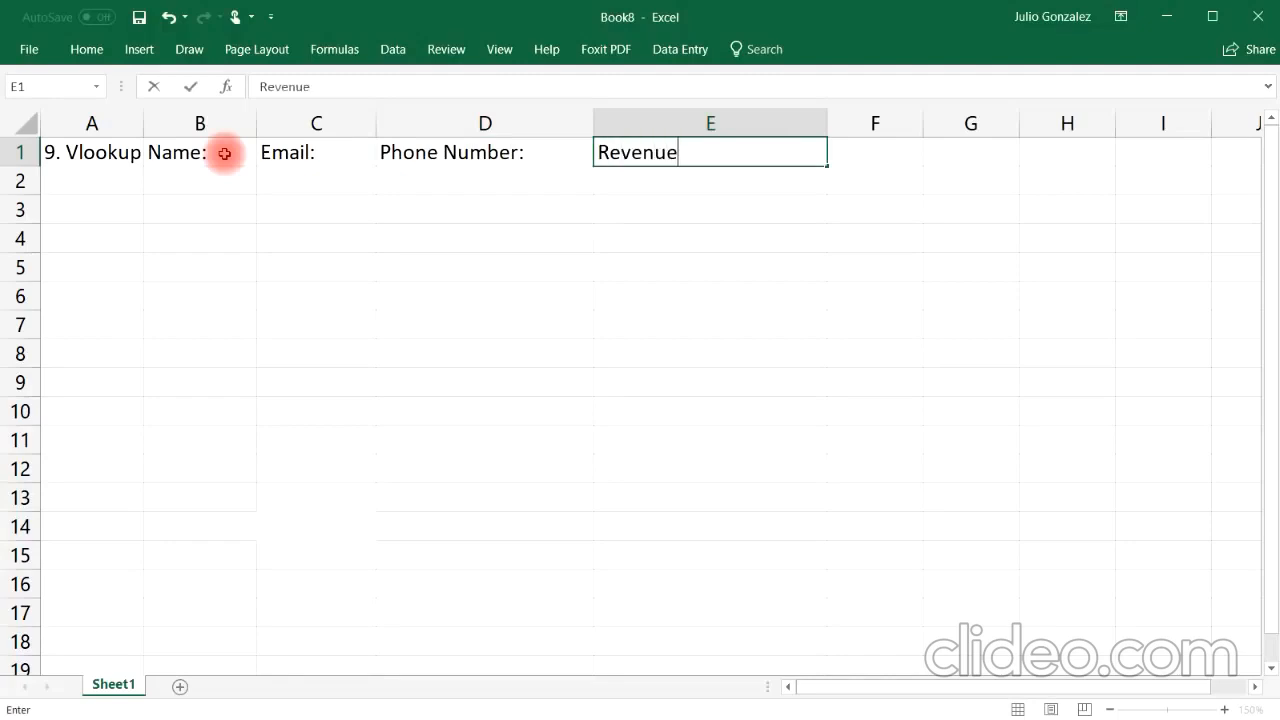
key("Tab")
Step: Adjust the widths of columns B, D and E to fit the headers
left_click_drag(256, 122, 350, 120)
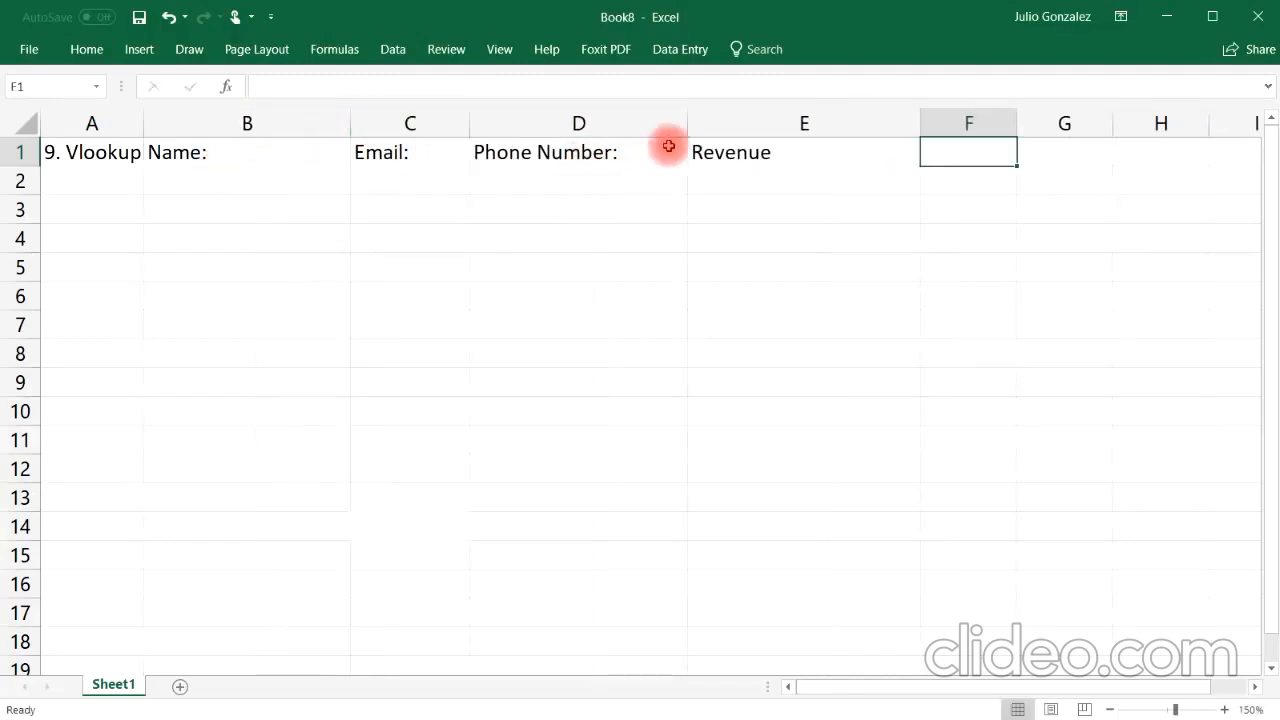
left_click_drag(687, 125, 634, 128)
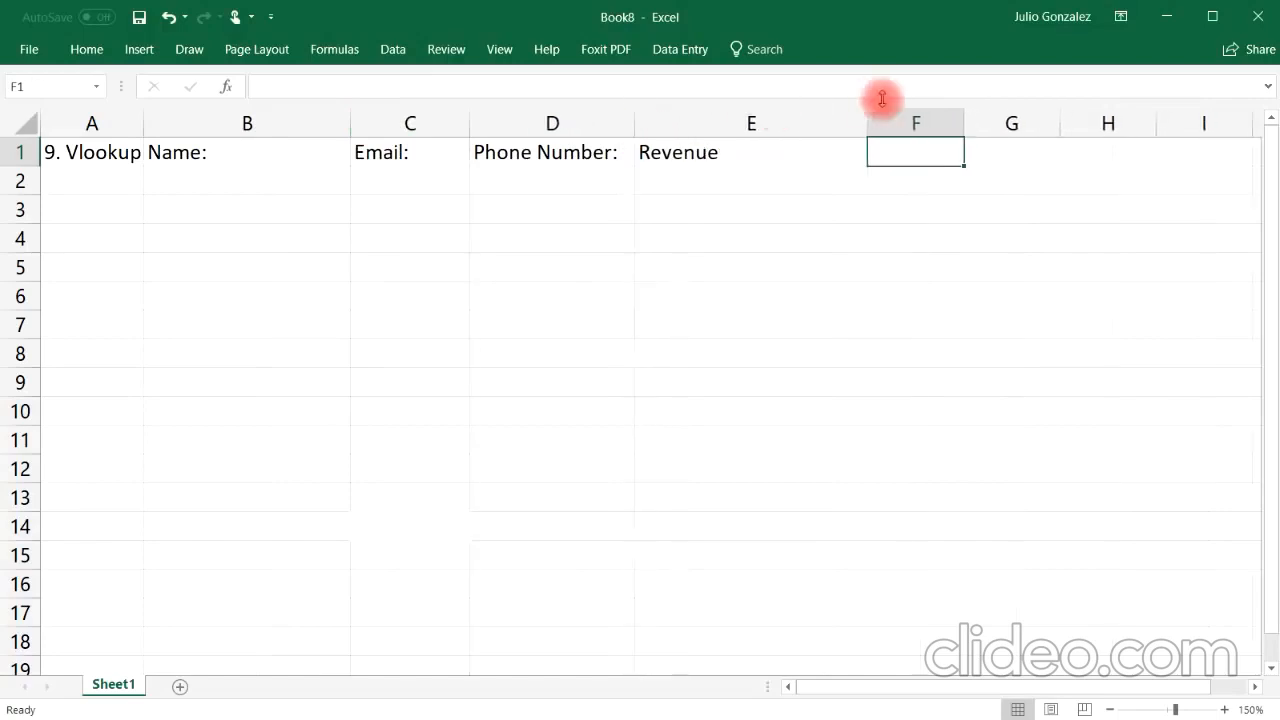
left_click_drag(868, 122, 771, 128)
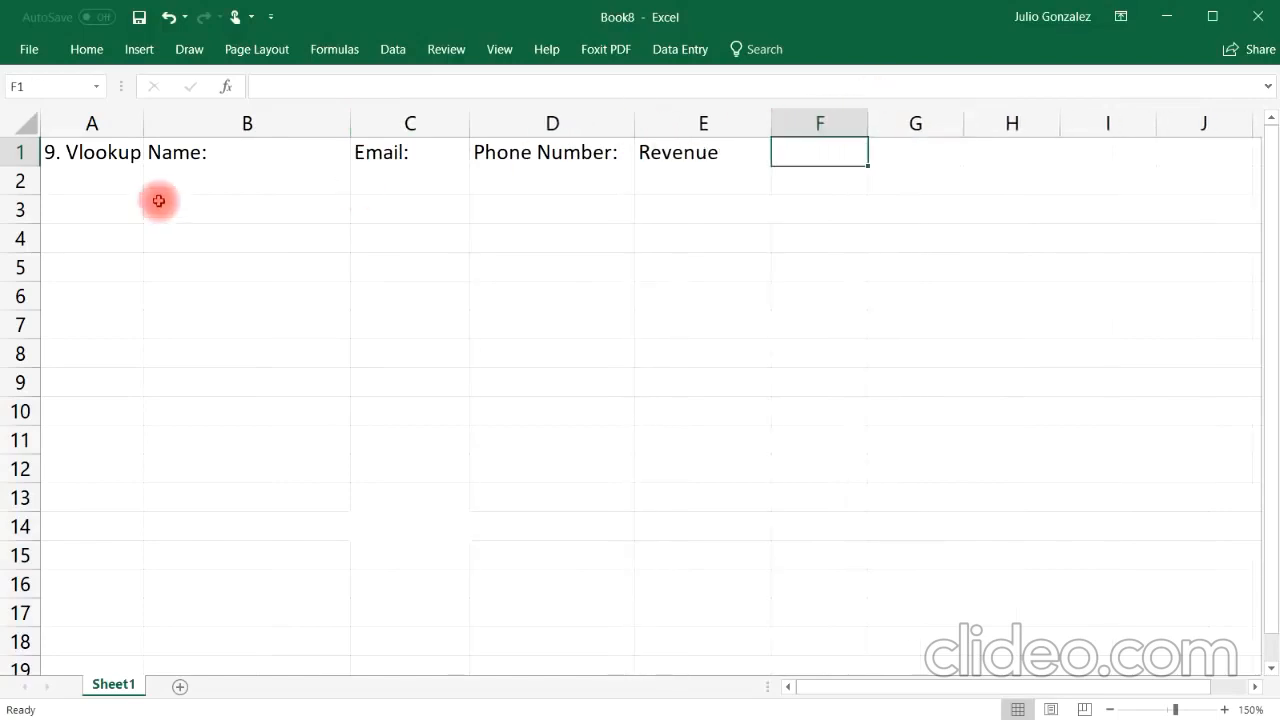
Step: Enter four sample customer full names in B2 through B5
left_click(183, 174)
type("John")
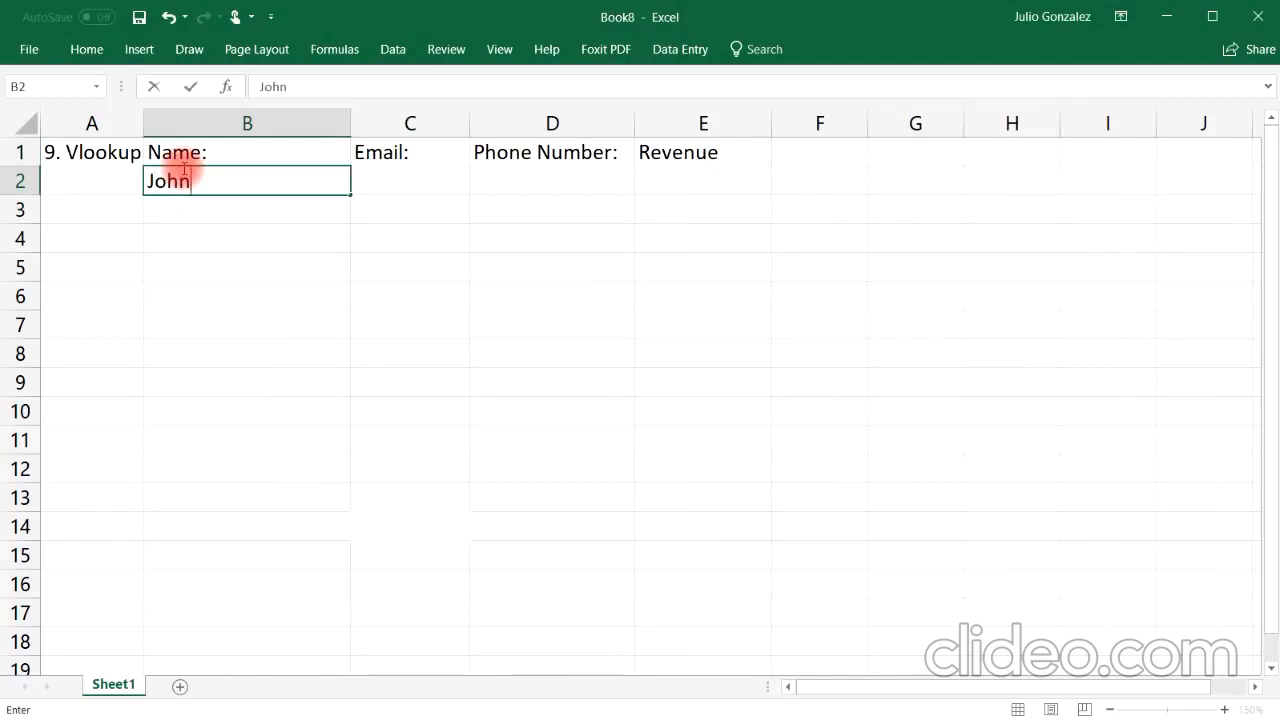
type(" Smith")
key("Return")
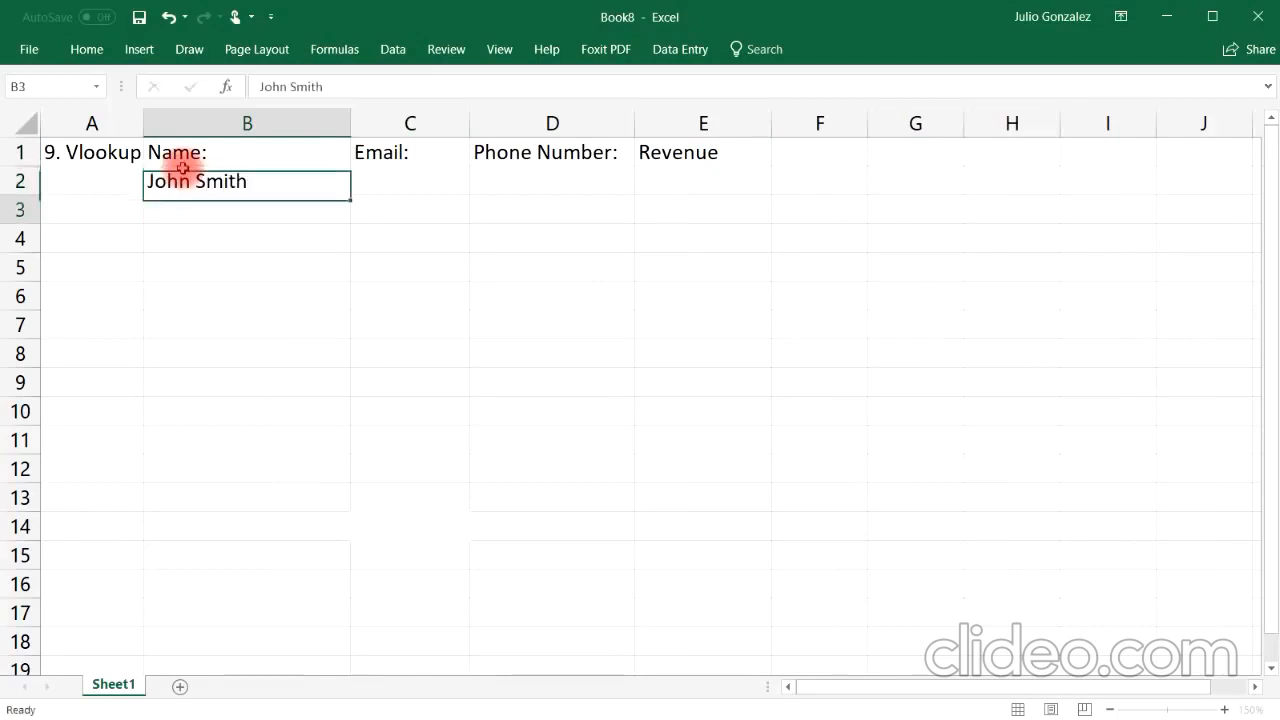
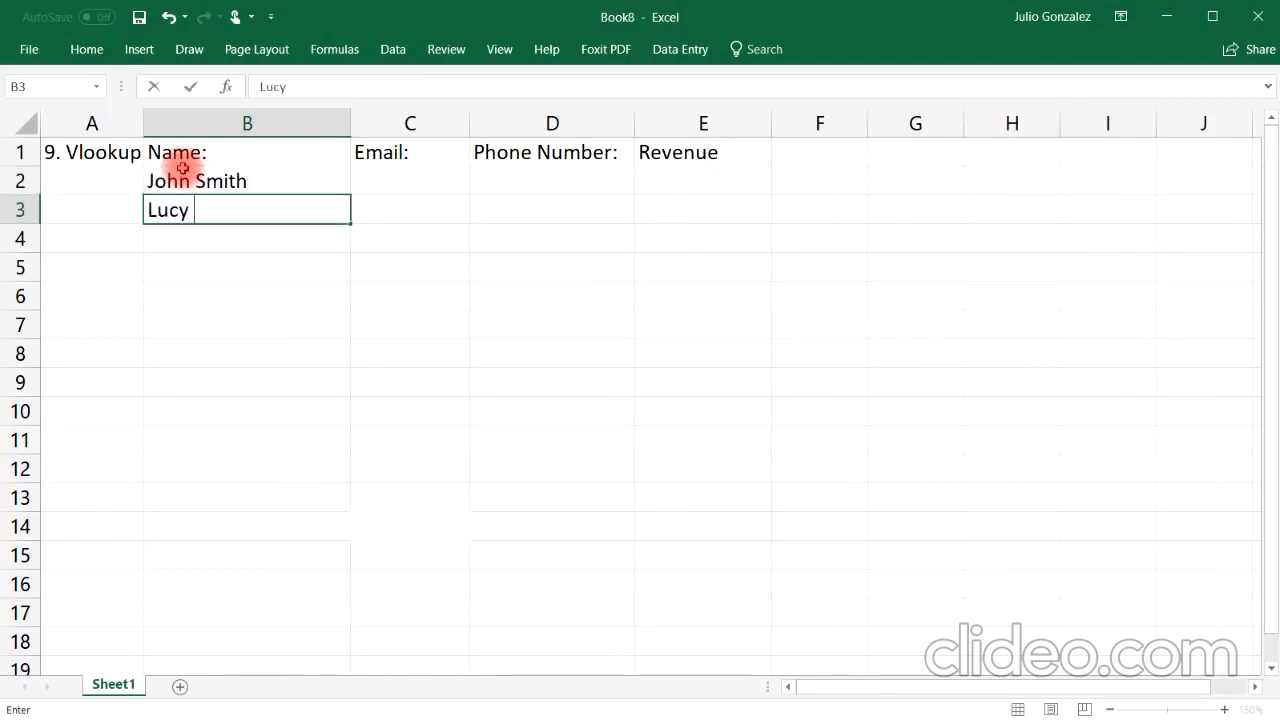
key("Return")
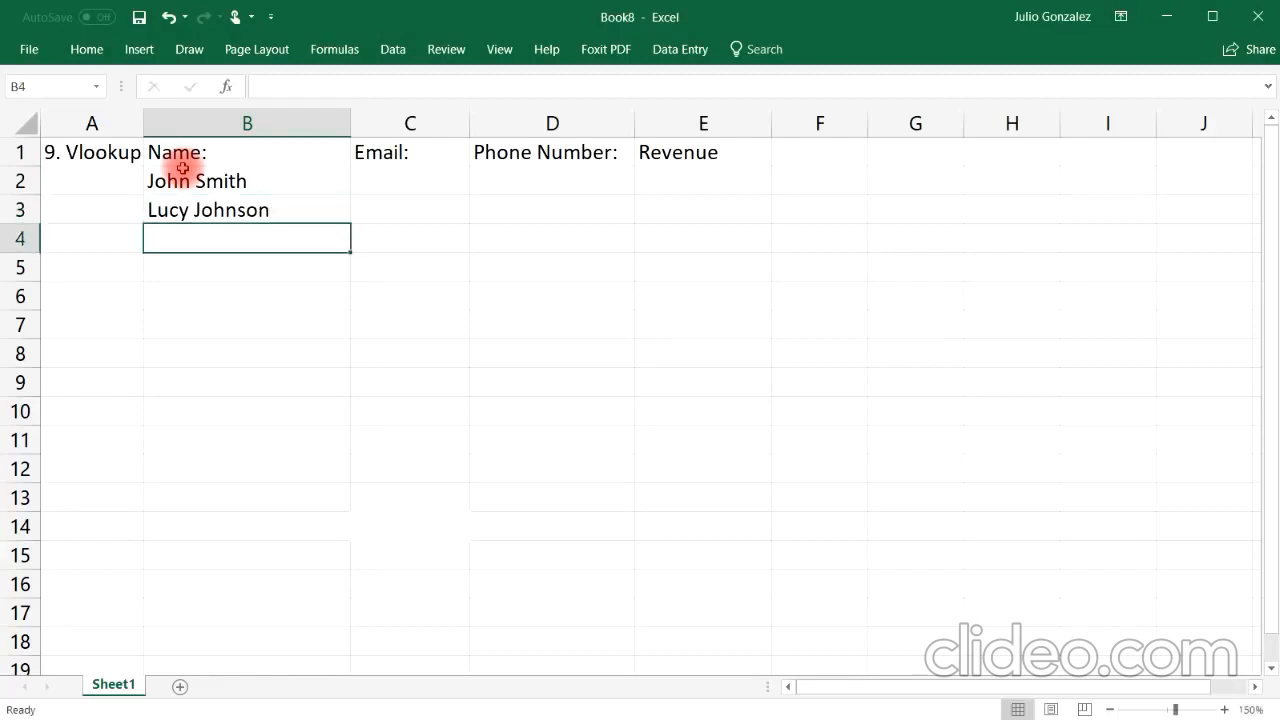
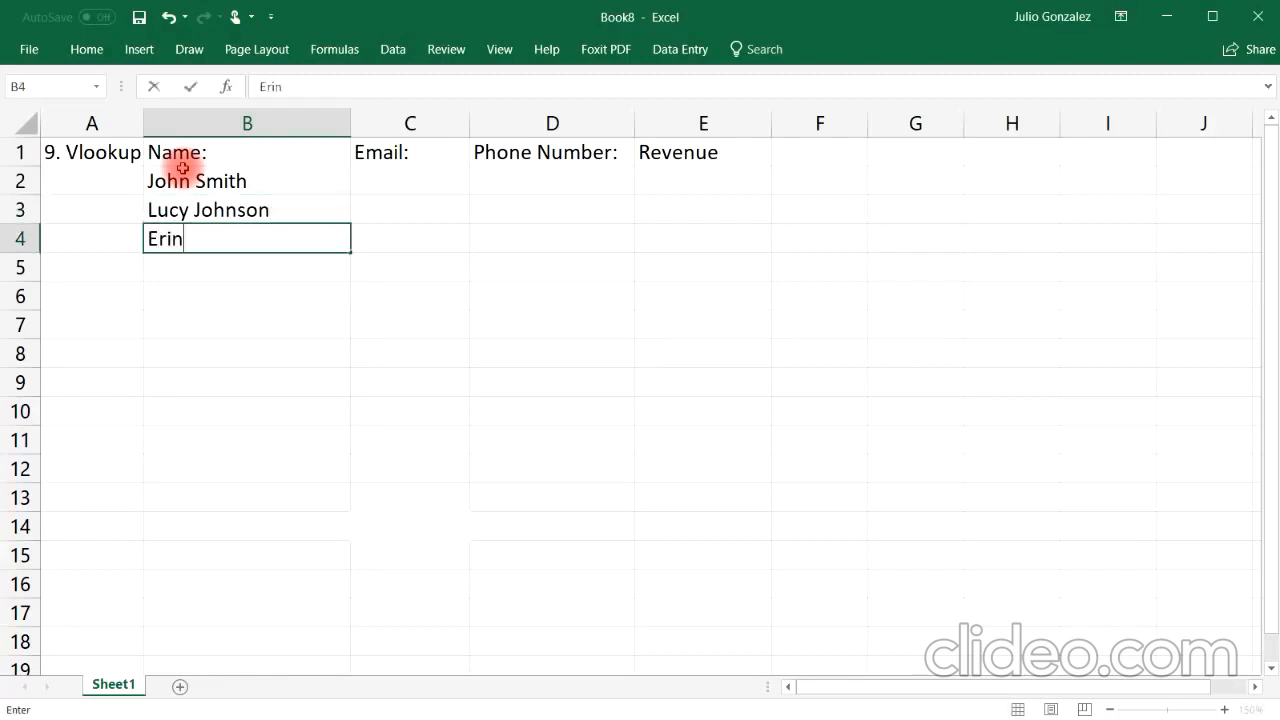
key("Return")
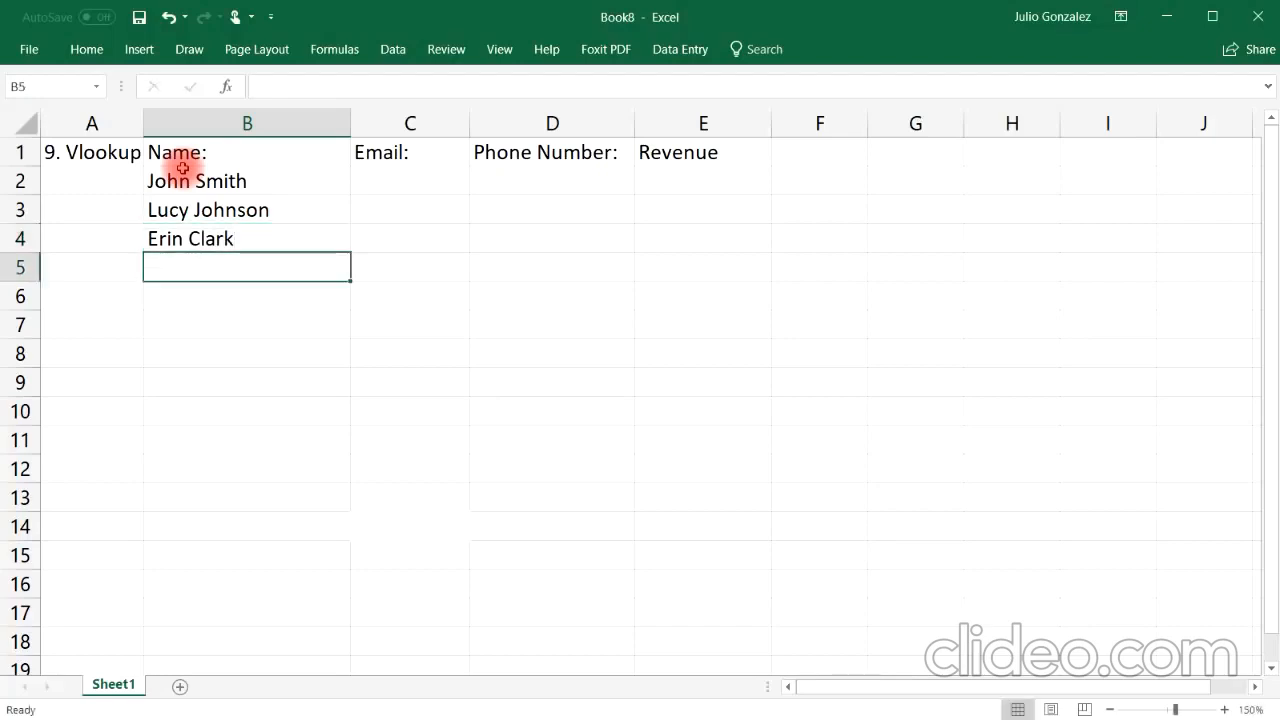
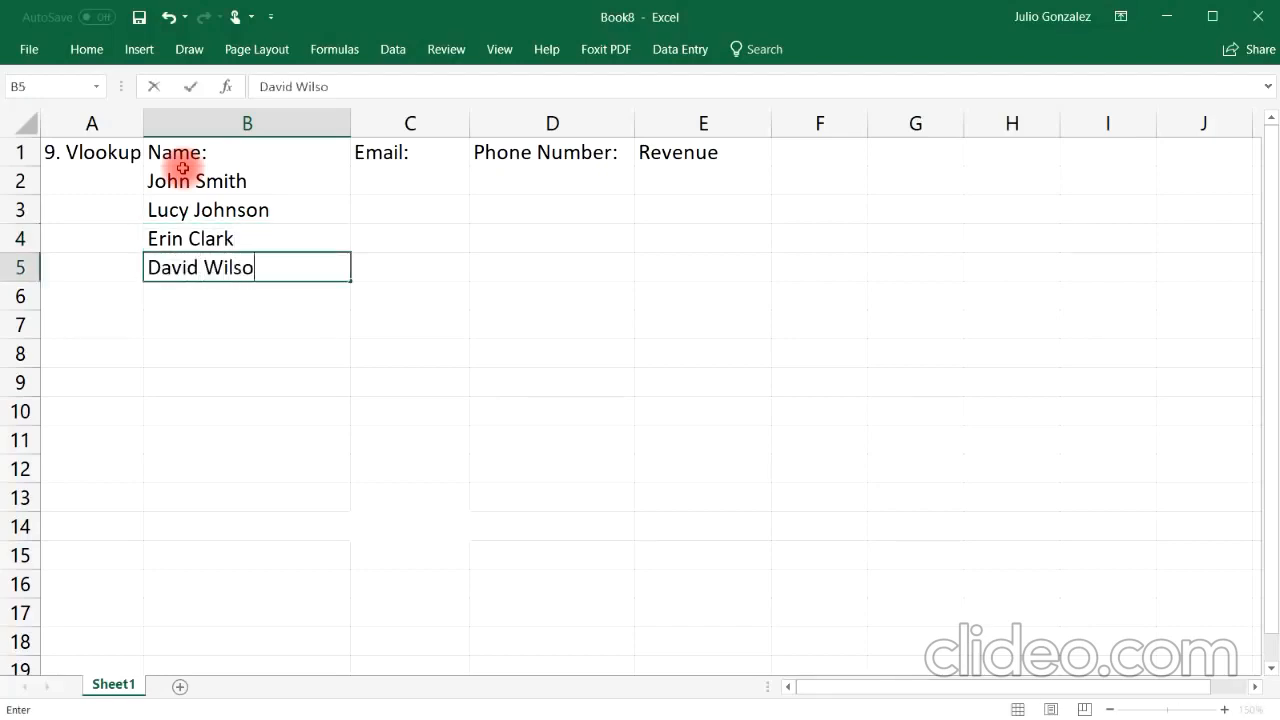
key("Return")
key("Return")
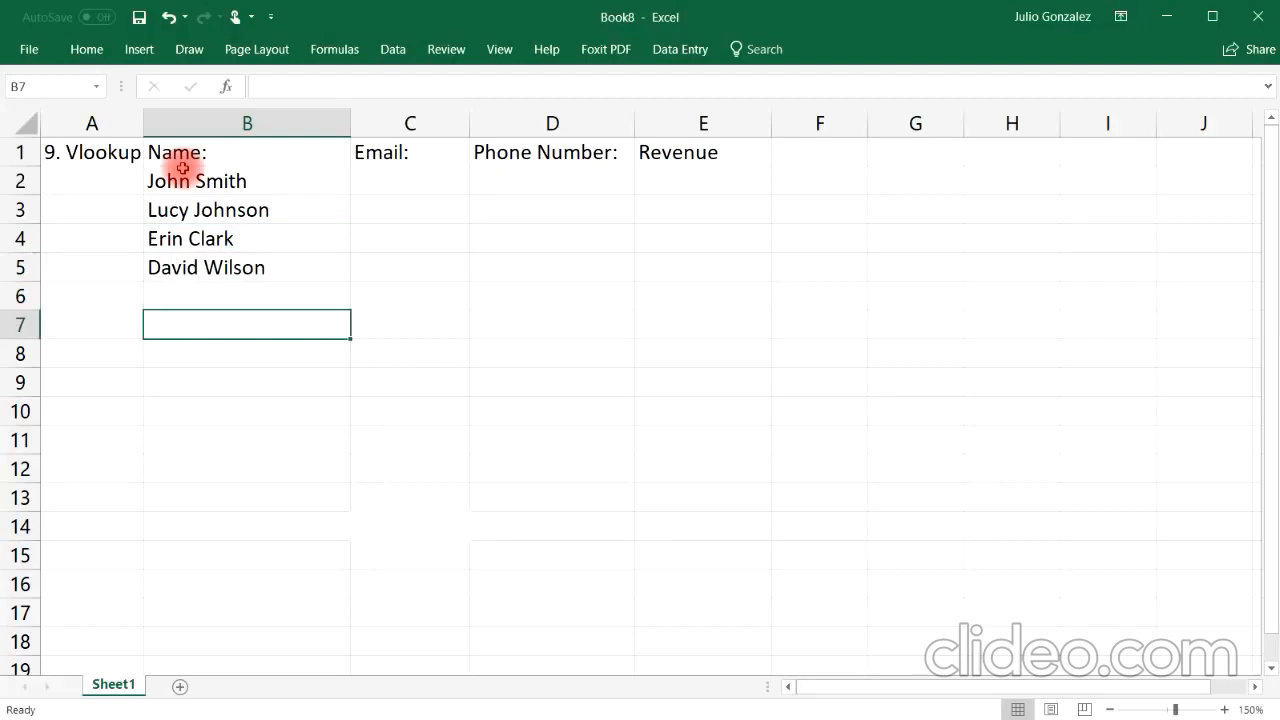
Step: Enter a fifth sample customer full name in B6
key("Up")
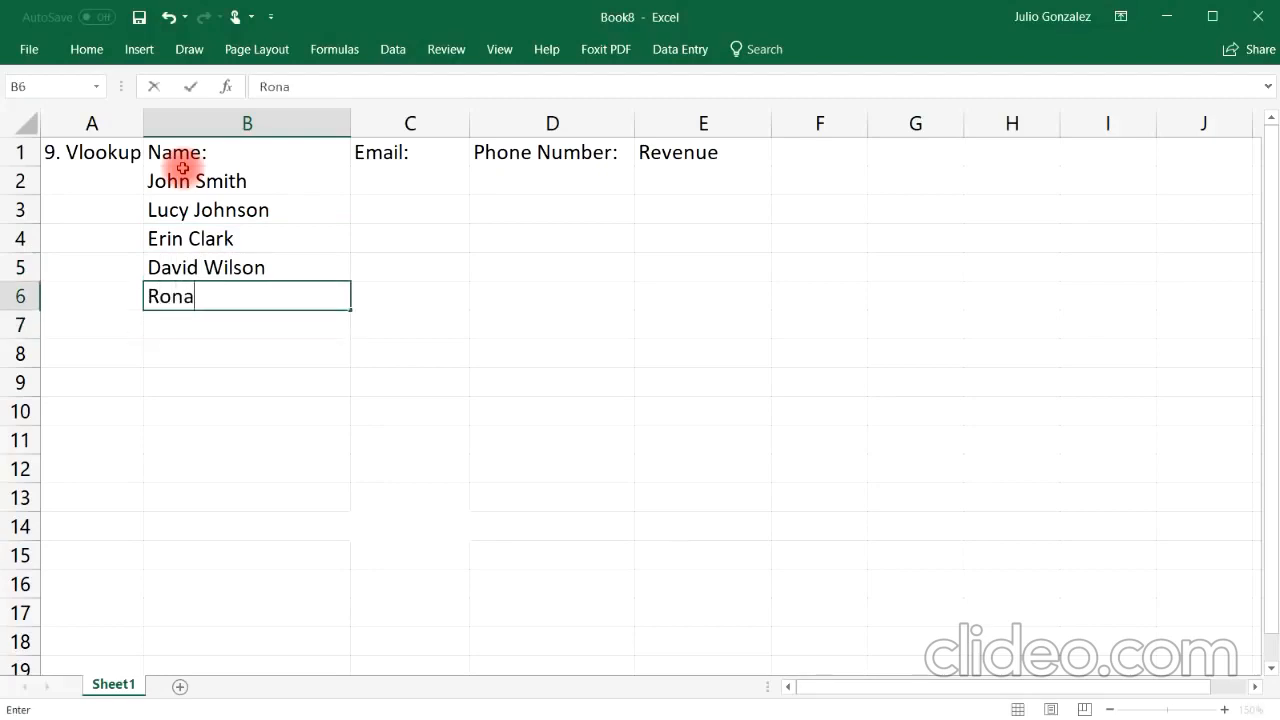
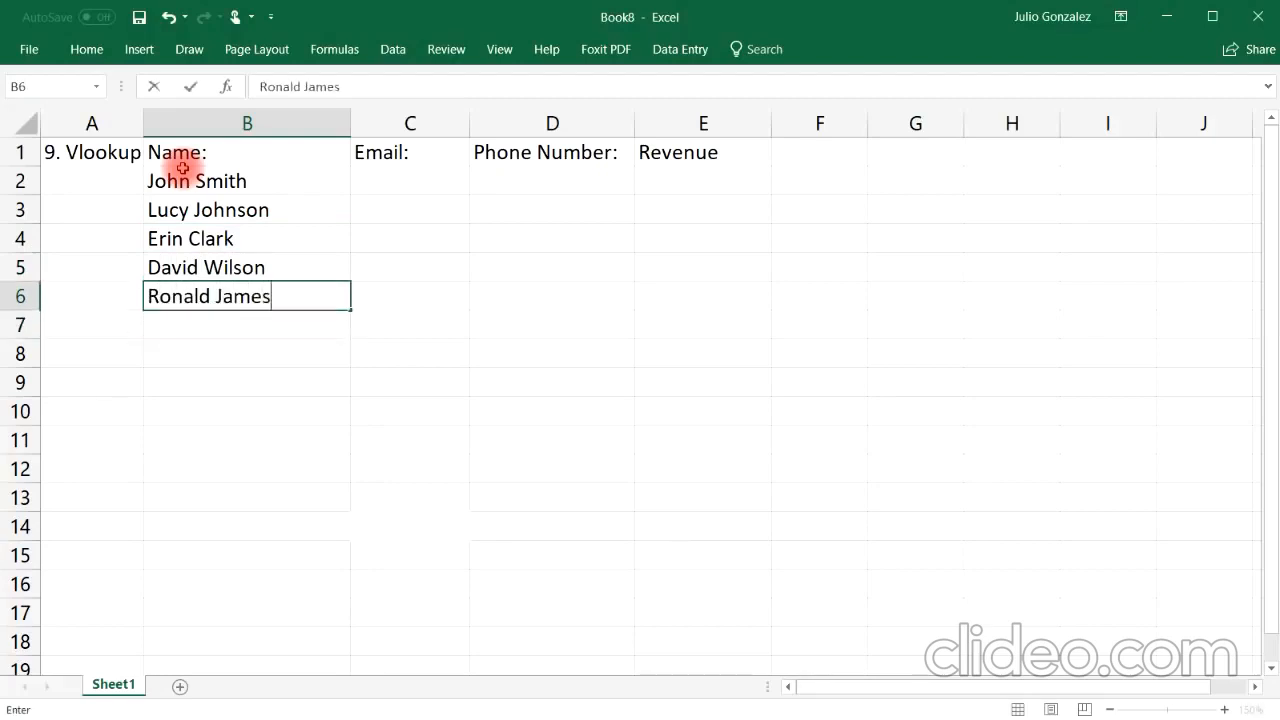
key("Tab")
Step: Narrow column B to fit the names and widen column C for the email addresses
key("Up")
key("Up")
key("Up")
key("Up")
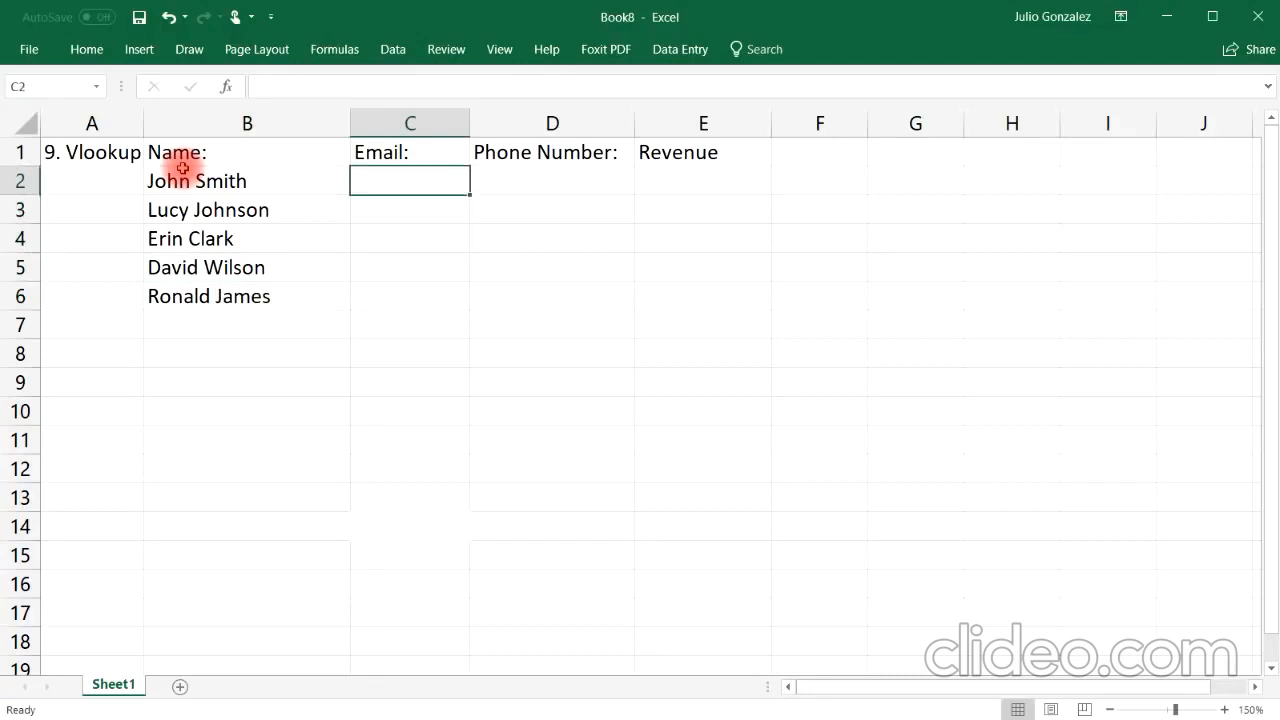
left_click_drag(349, 126, 289, 128)
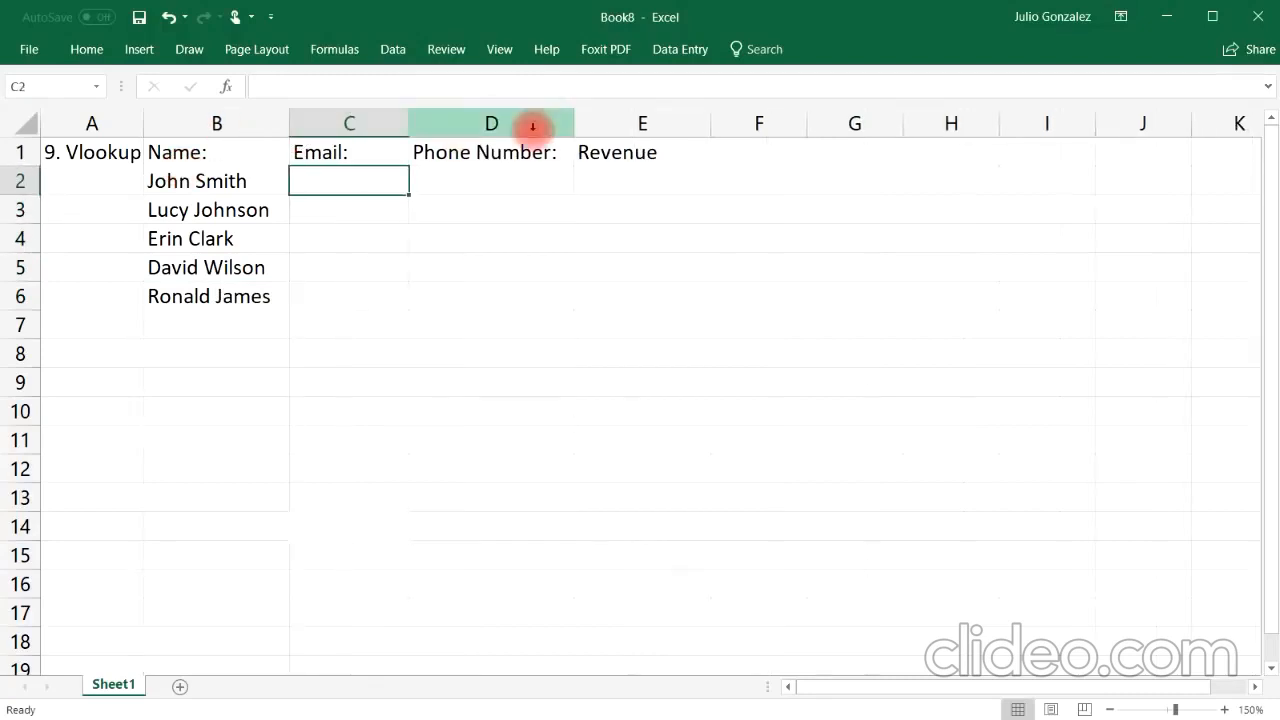
left_click_drag(410, 122, 513, 120)
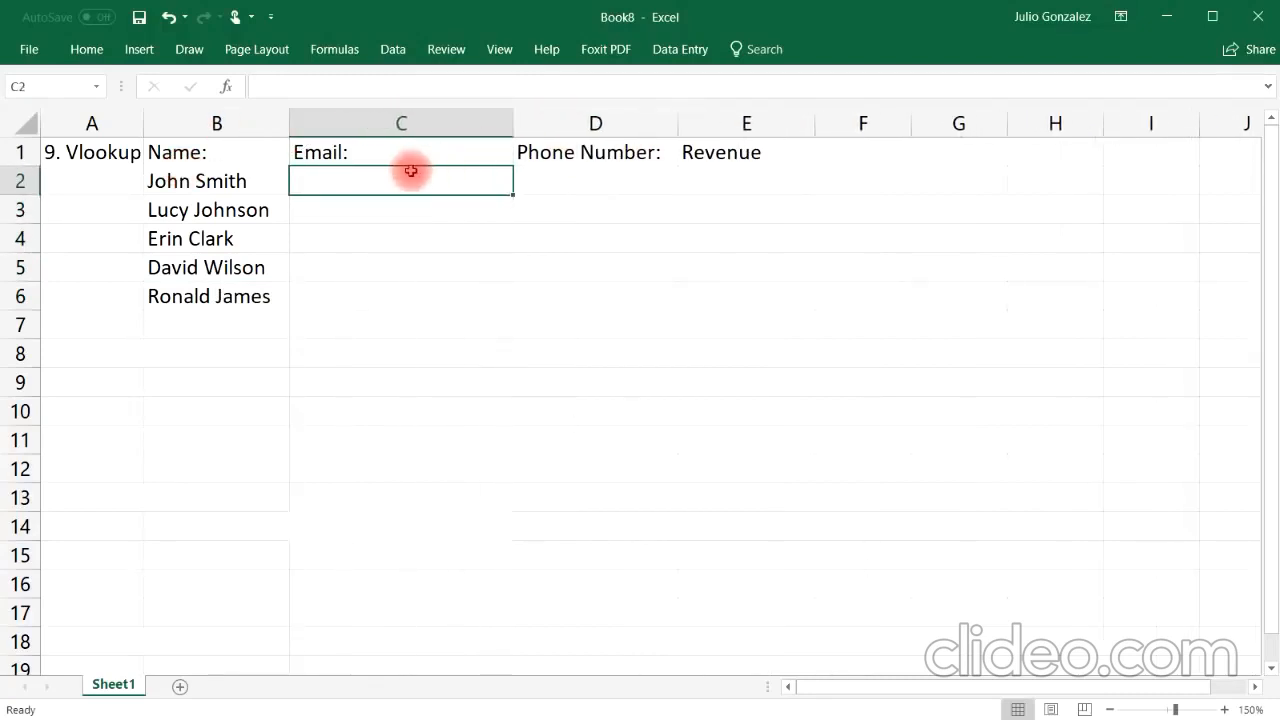
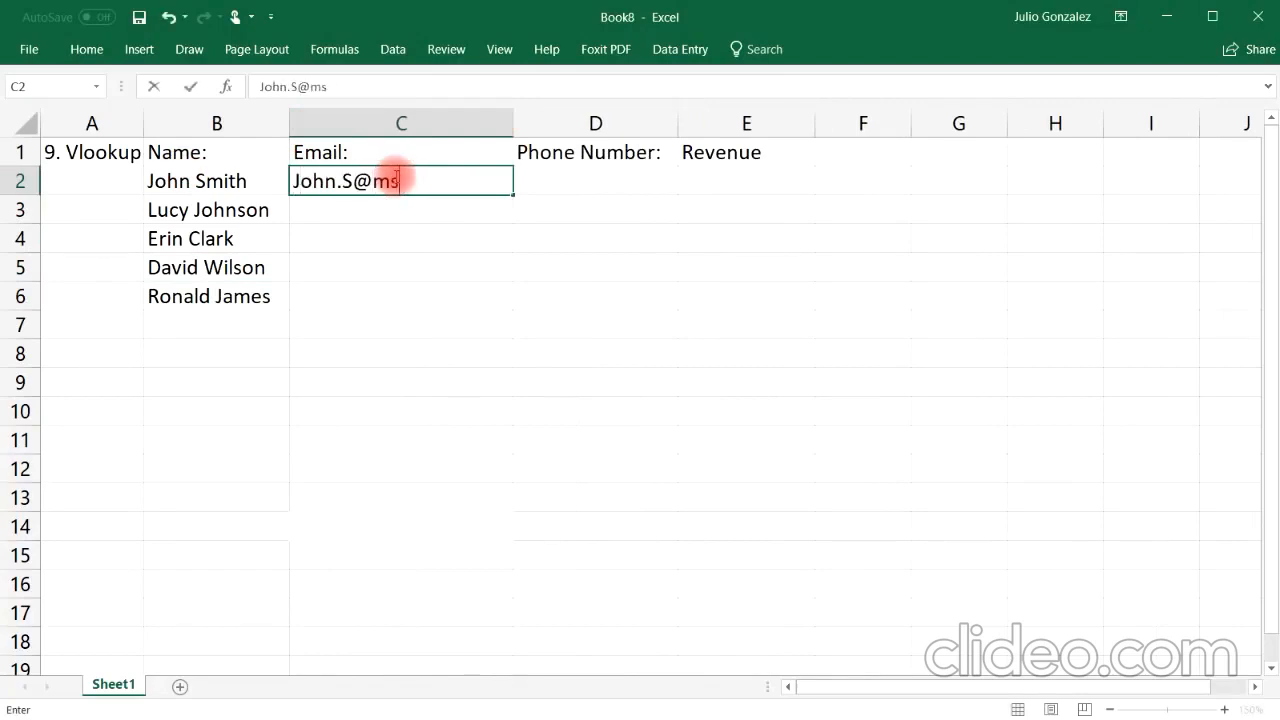
Step: Enter the email addresses of the first two customers in C2 and C3
key("Return")
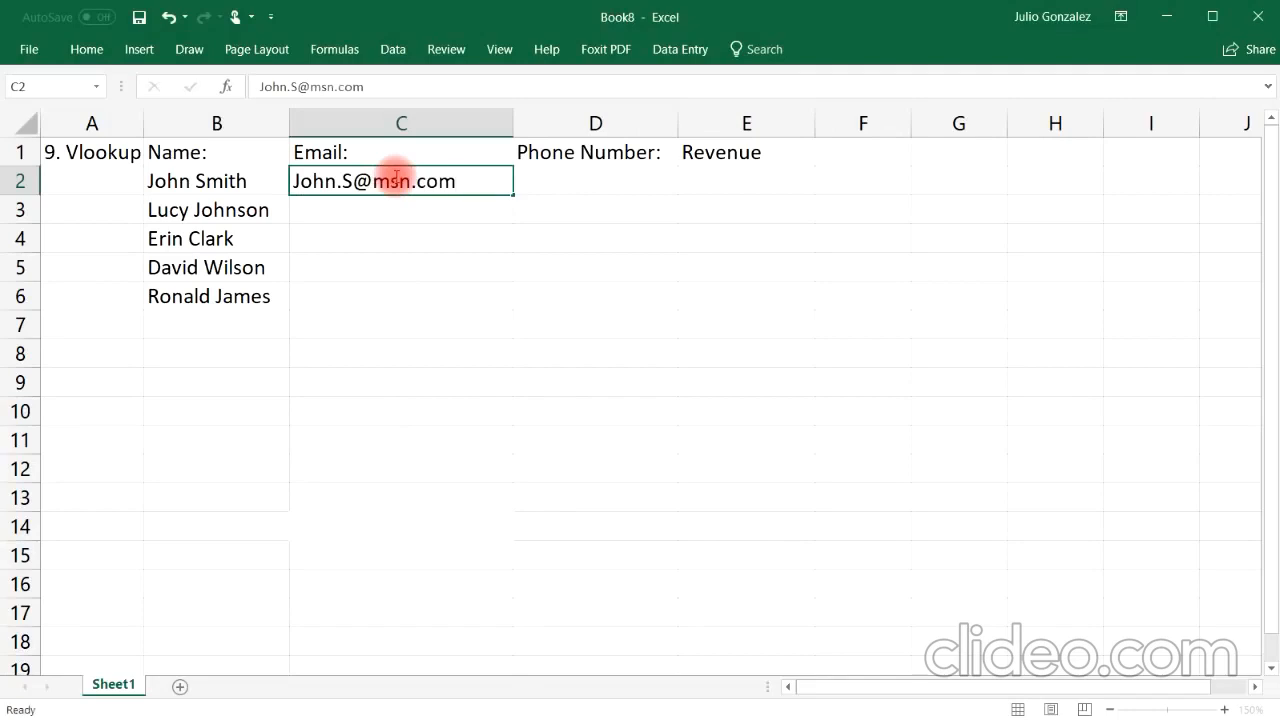
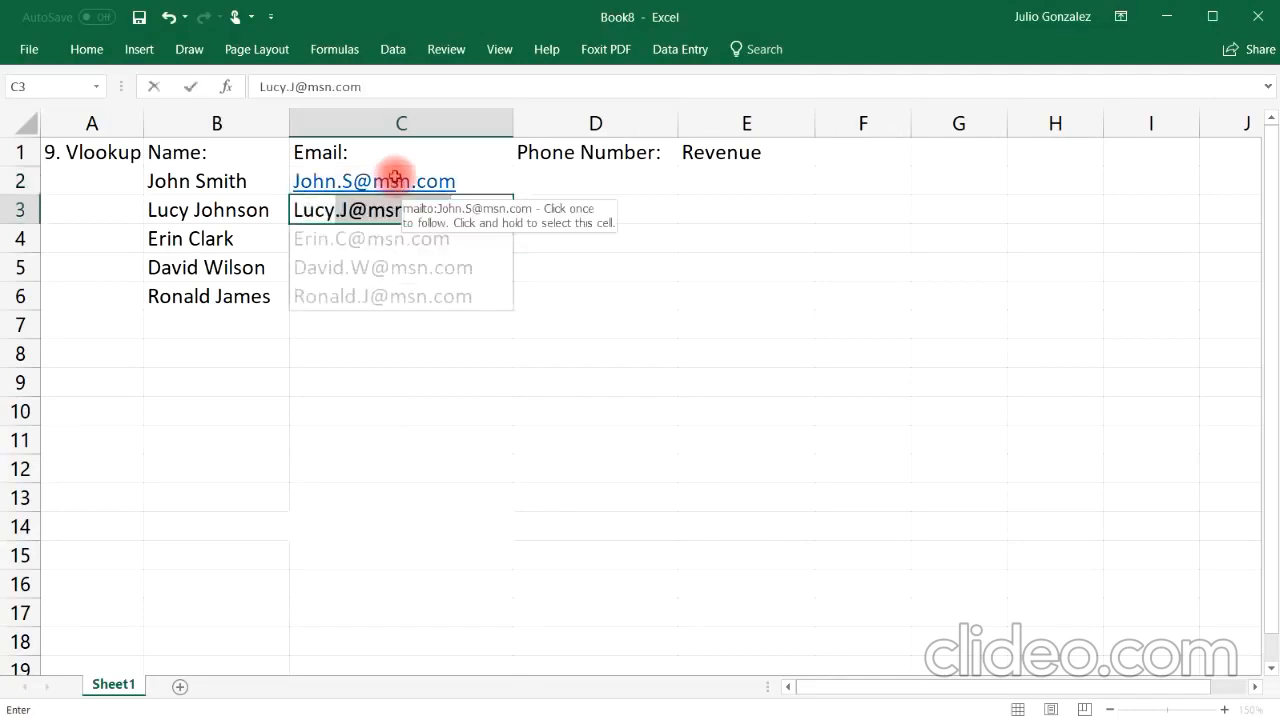
key("Tab")
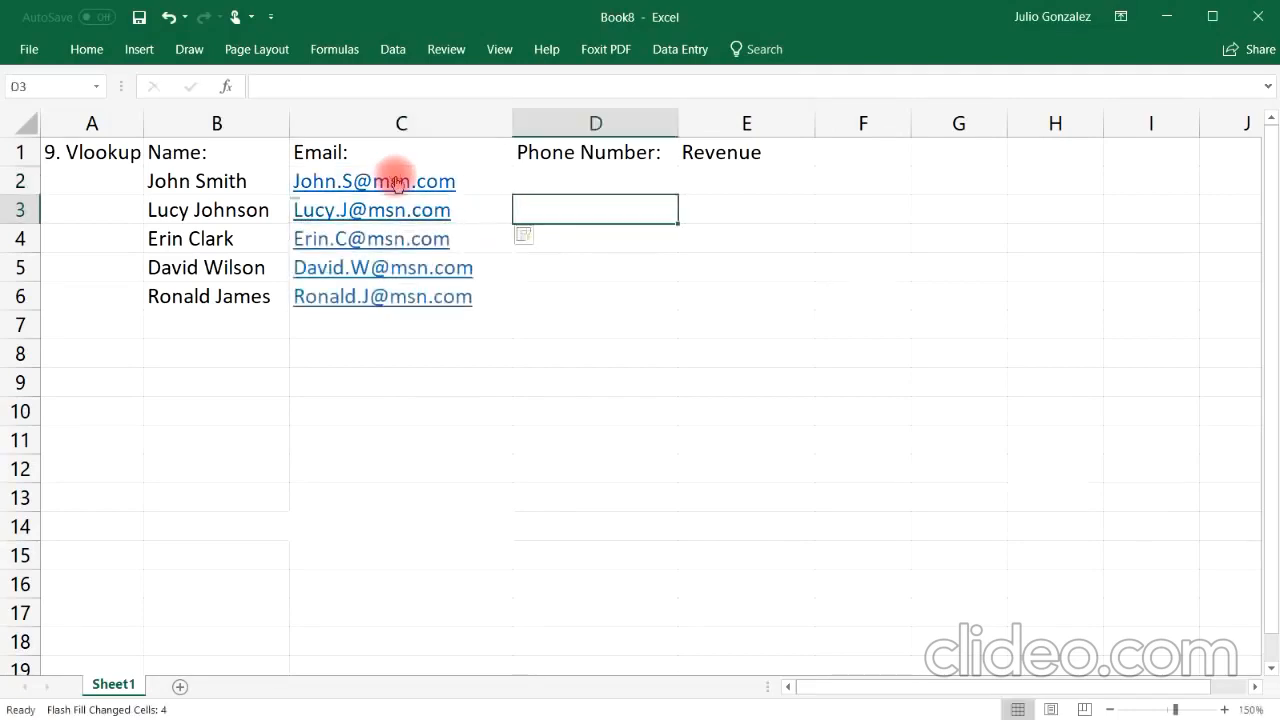
Step: Undo the Flash Fill of the remaining email cells in column C
left_click_drag(396, 189, 402, 245)
left_click_drag(446, 294, 443, 266)
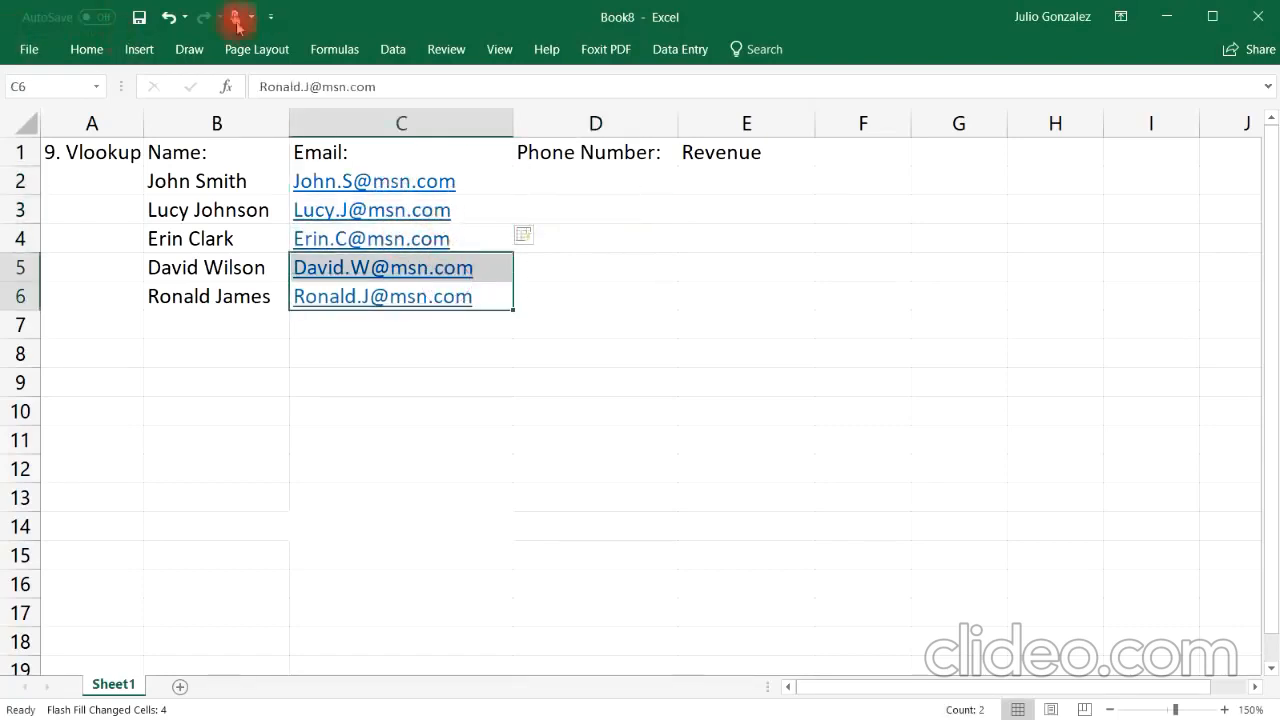
left_click(170, 17)
Step: Edit the second customer's email in C3 to use the live.com domain
double_click(452, 206)
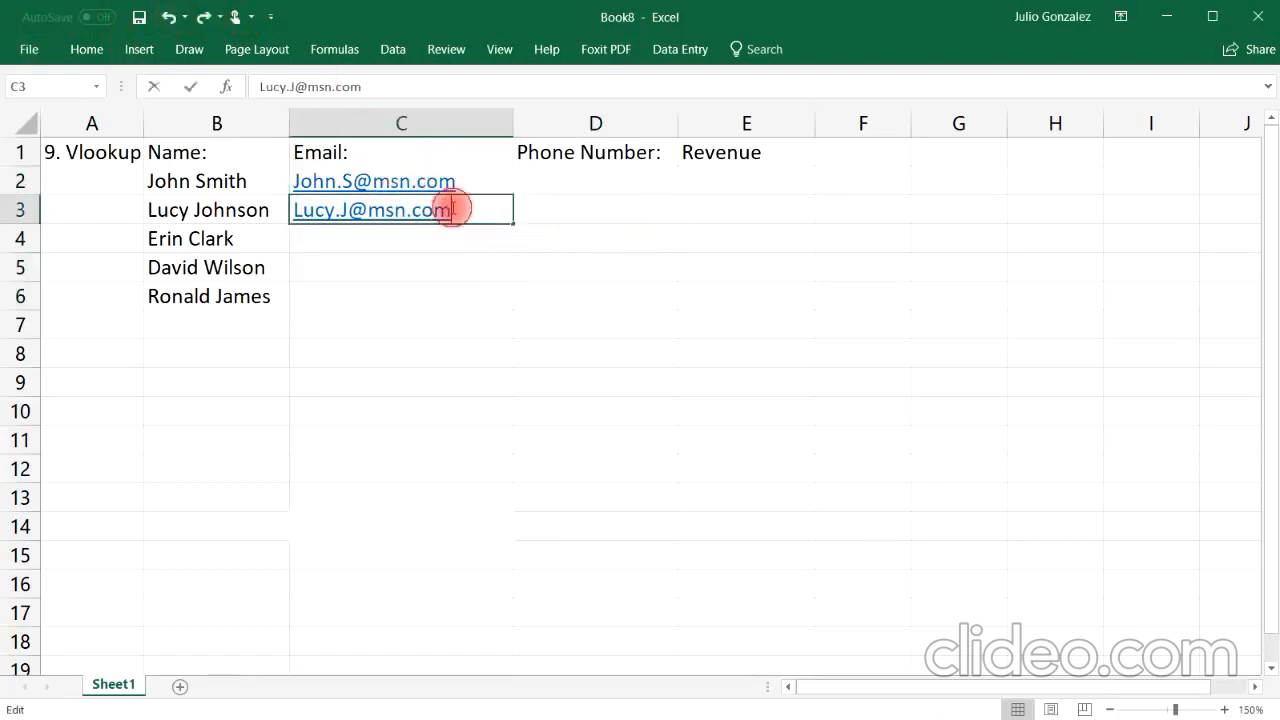
key("BackSpace")
key("BackSpace")
key("BackSpace")
key("BackSpace")
key("BackSpace")
key("BackSpace")
key("BackSpace")
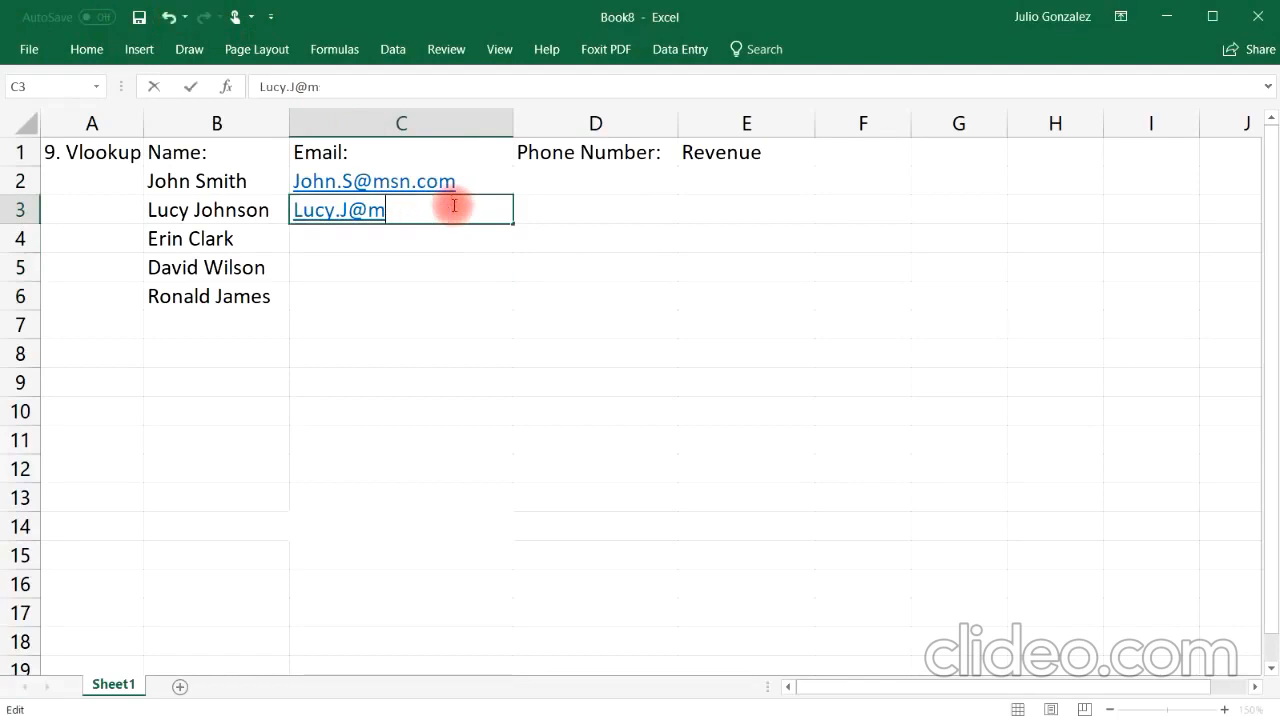
type("live.com")
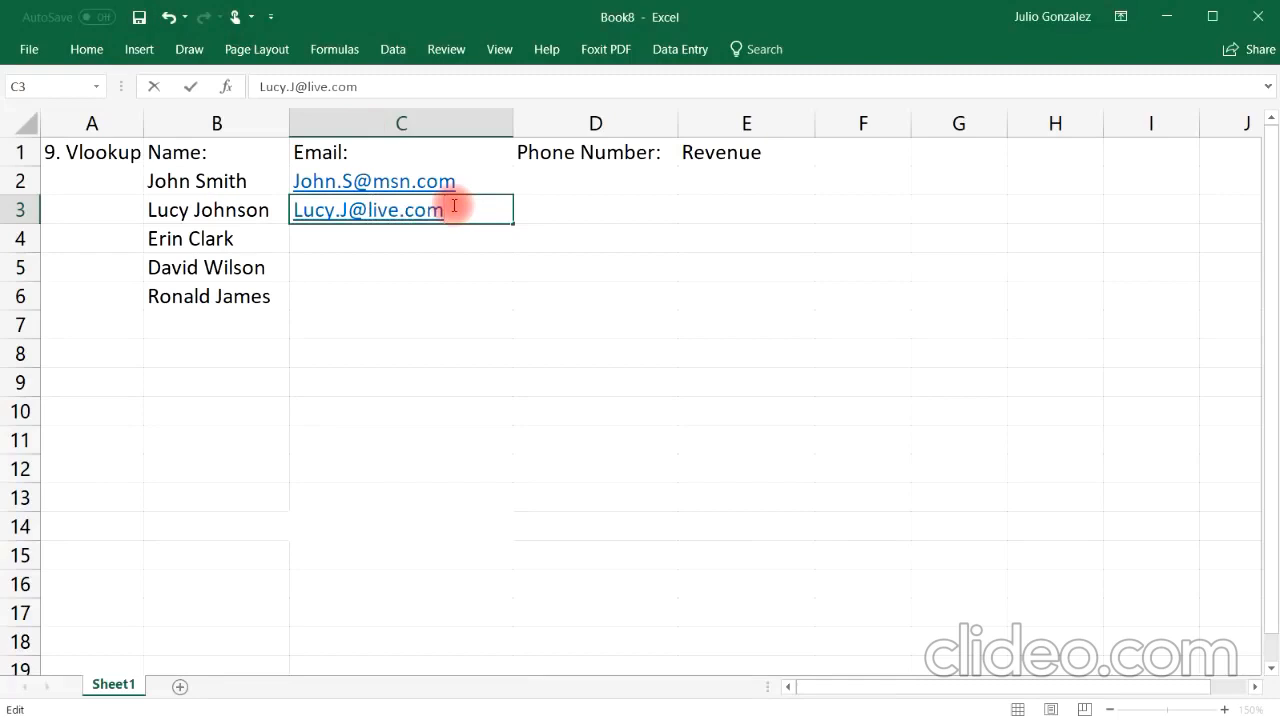
left_click(386, 231)
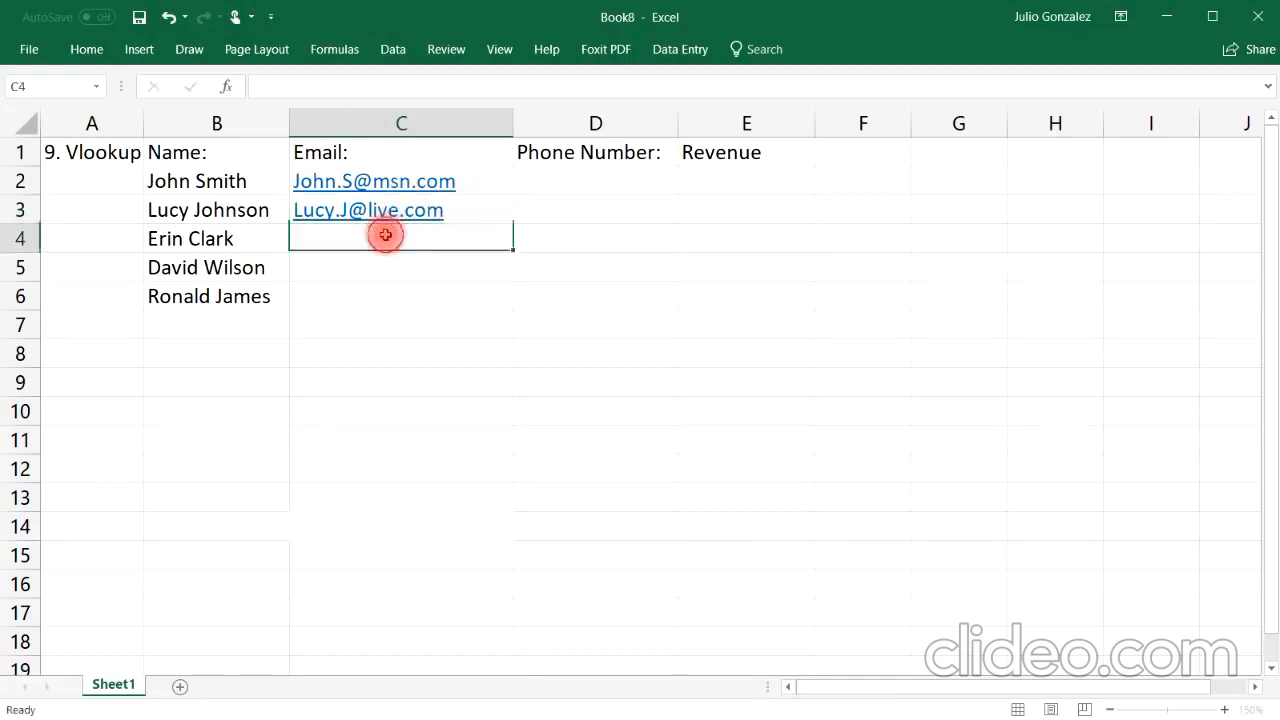
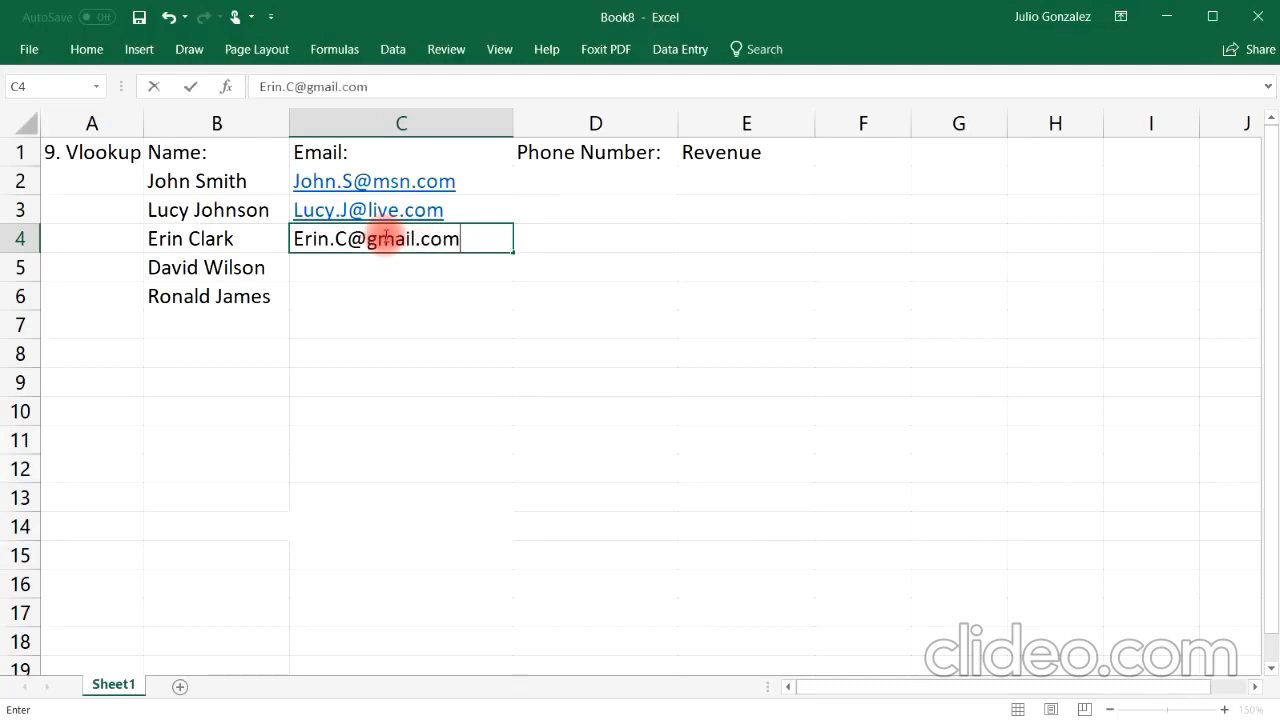
Step: Enter the third customer's gmail.com email address in C4
key("Return")
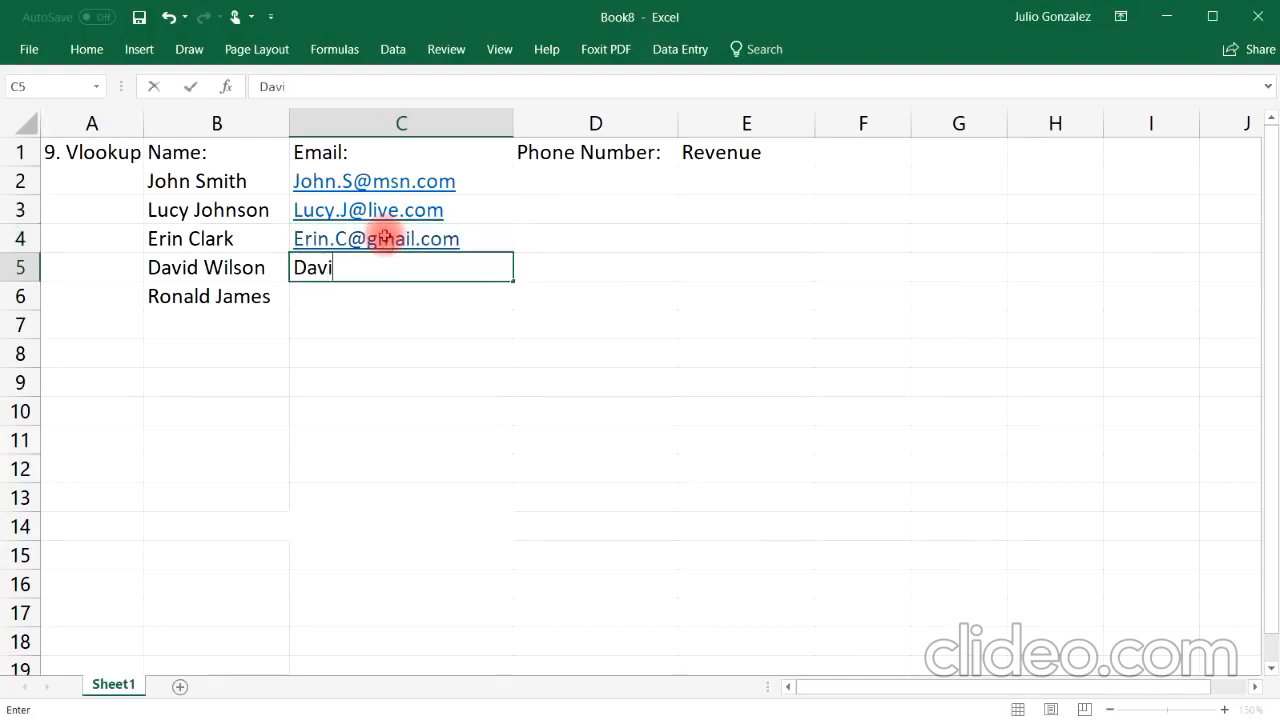
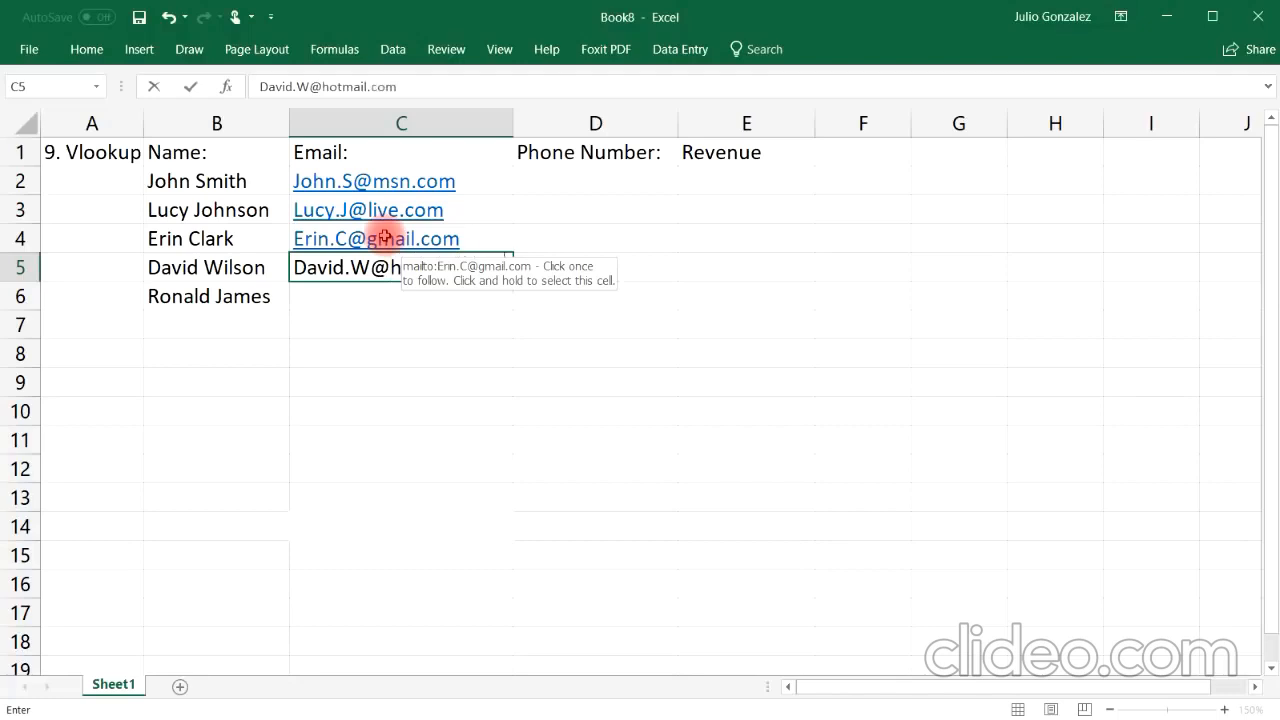
Step: Enter hotmail.com and yahoo.com email addresses for the fourth and fifth customers in C5 and C6
key("Return")
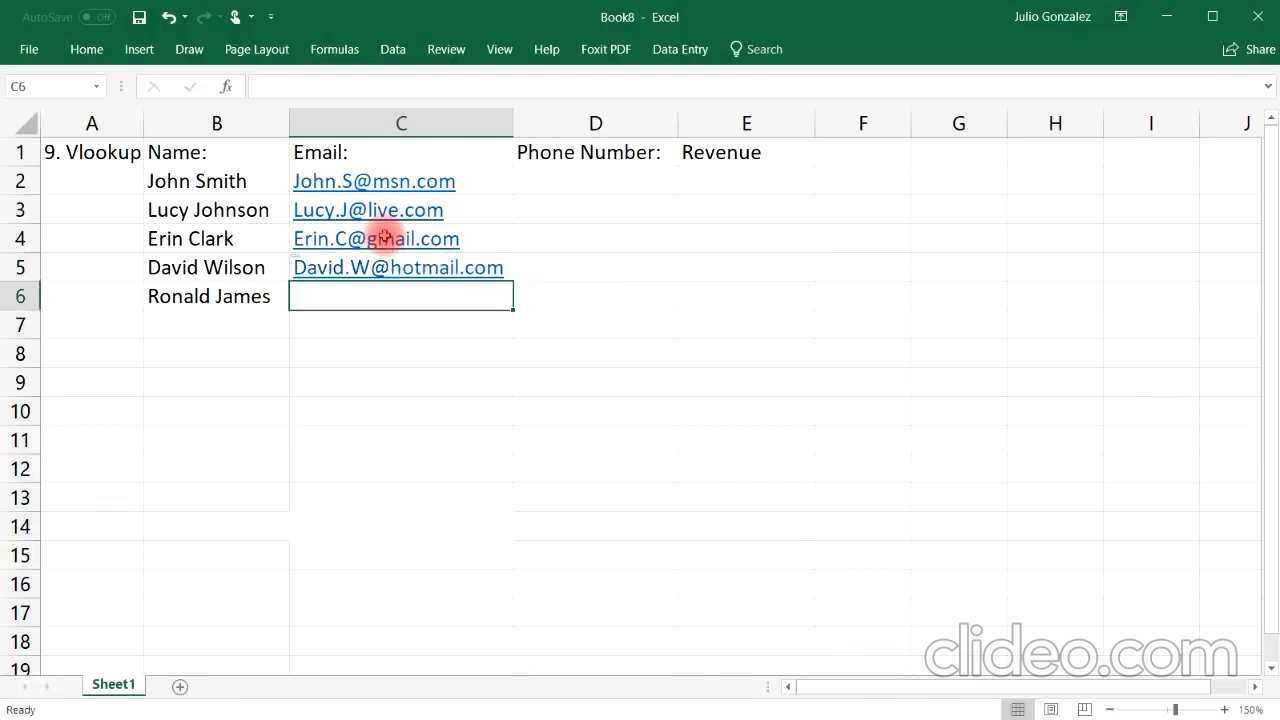
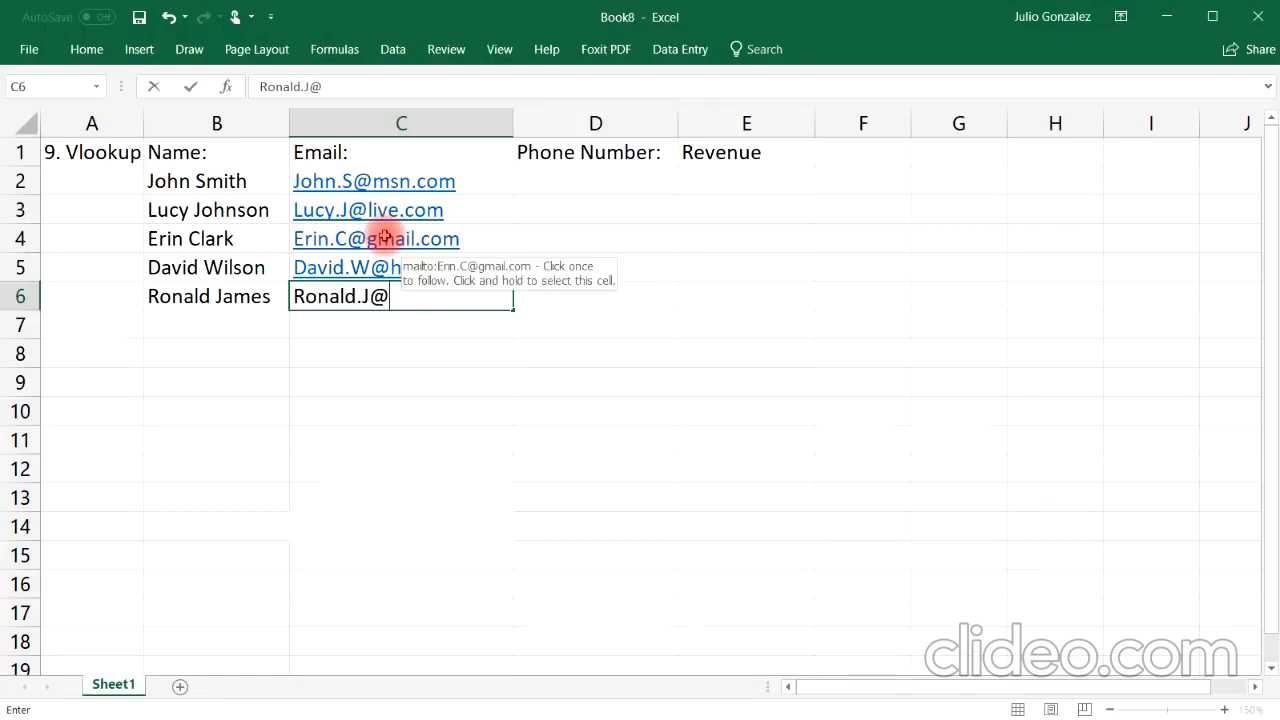
key("Tab")
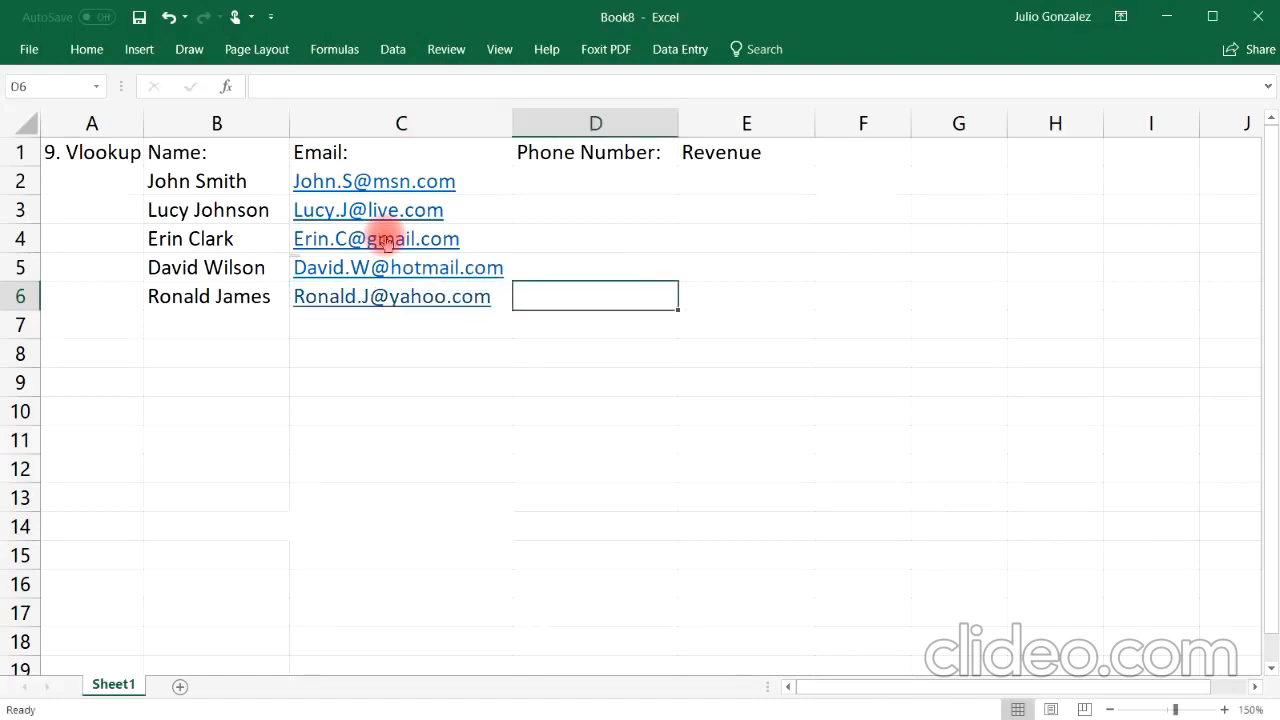
Step: Enter the first customer's phone number in D2 in (area code) format
key("Up")
key("Up")
key("Up")
key("Up")
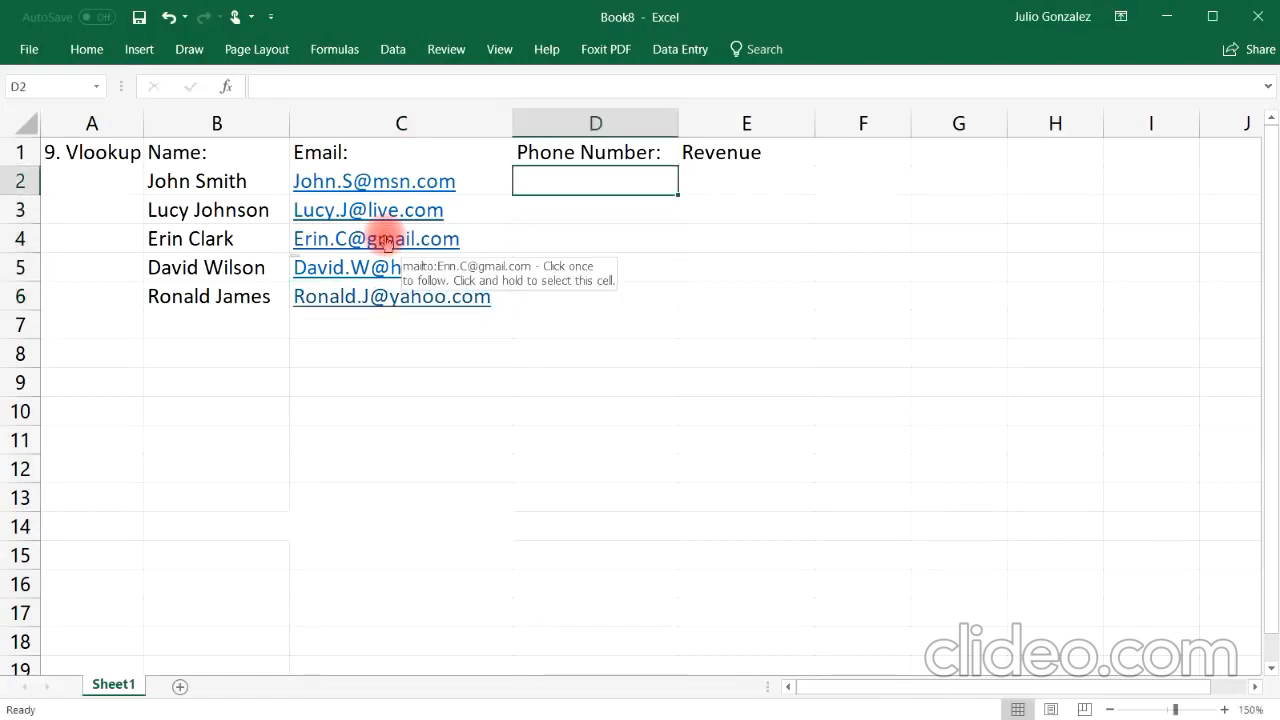
type("24")
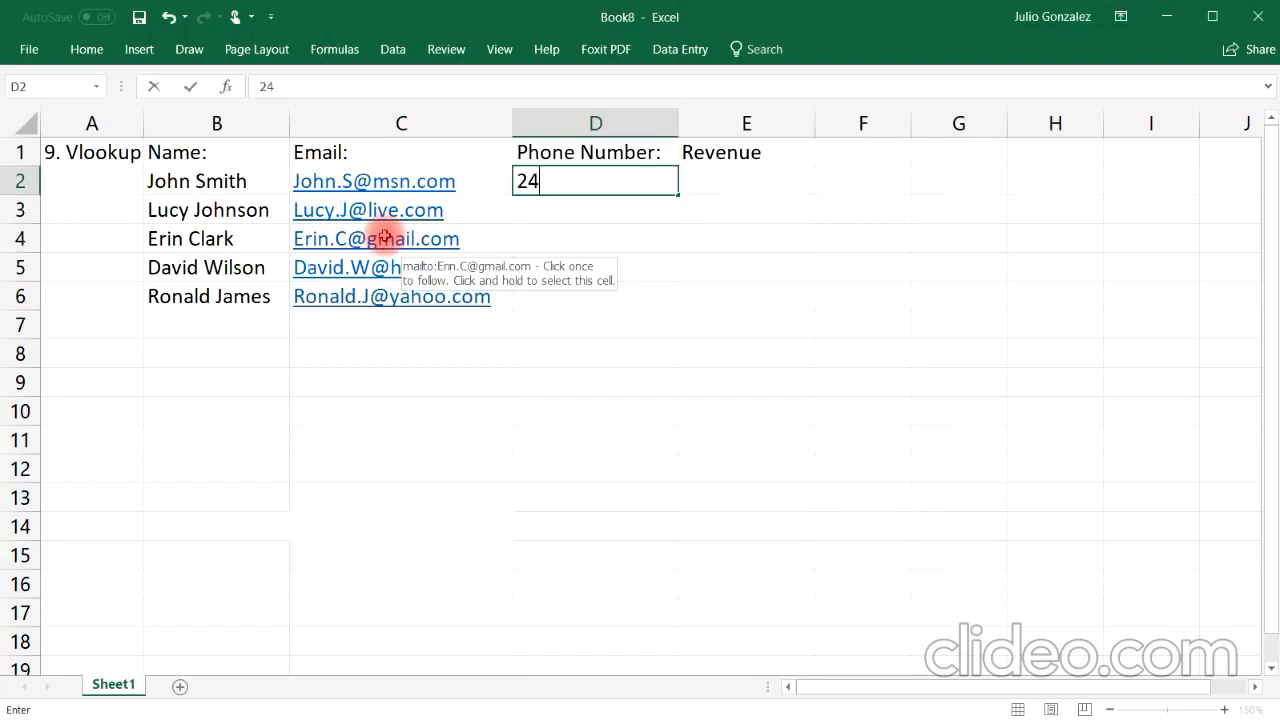
key("BackSpace")
key("BackSpace")
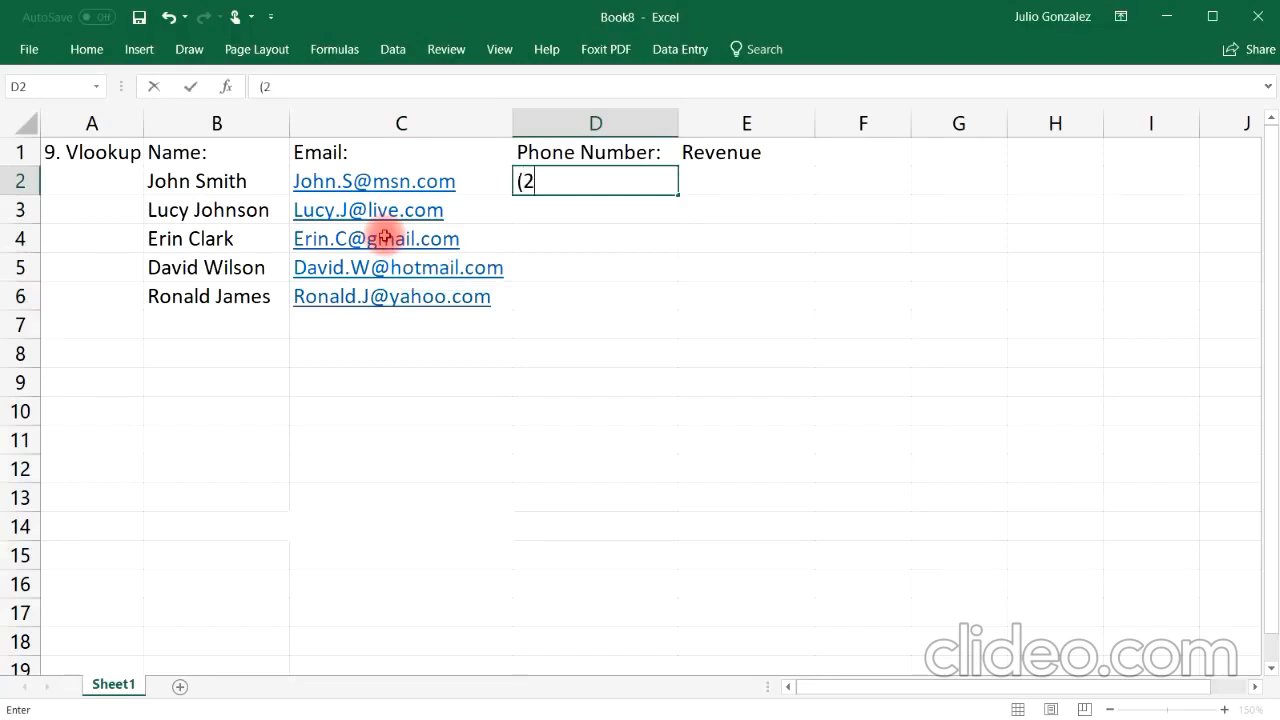
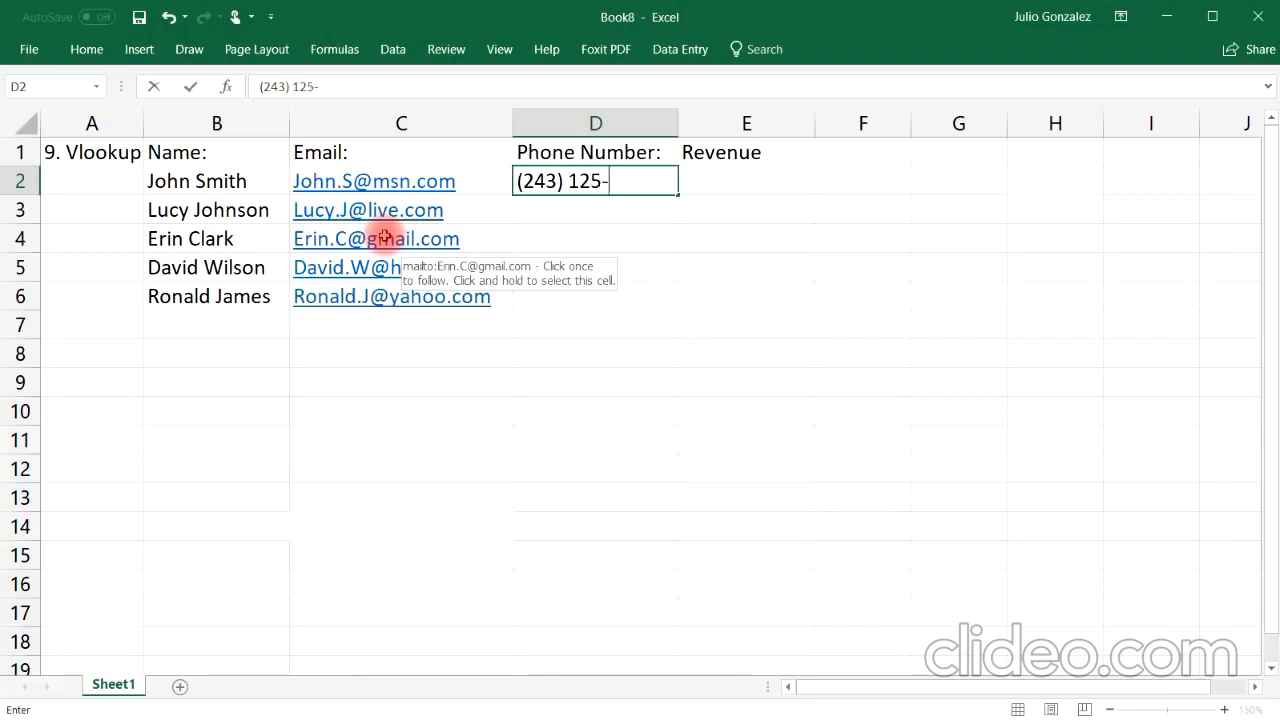
key("Return")
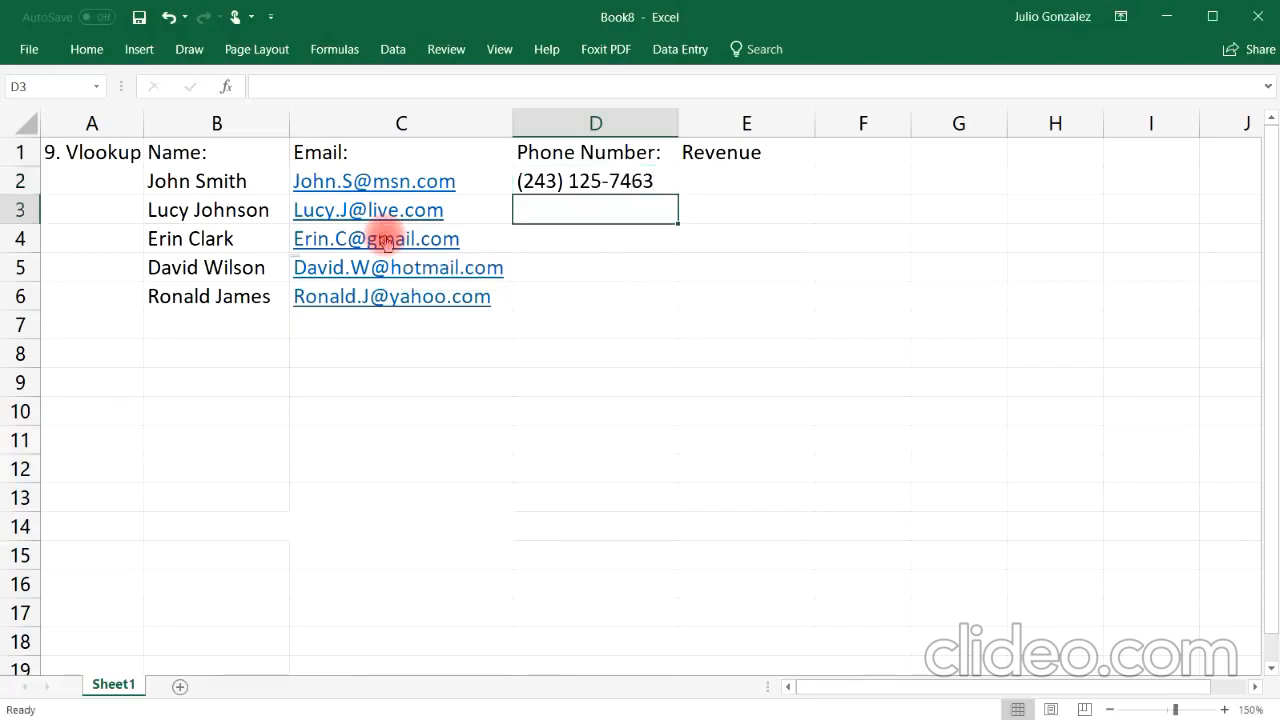
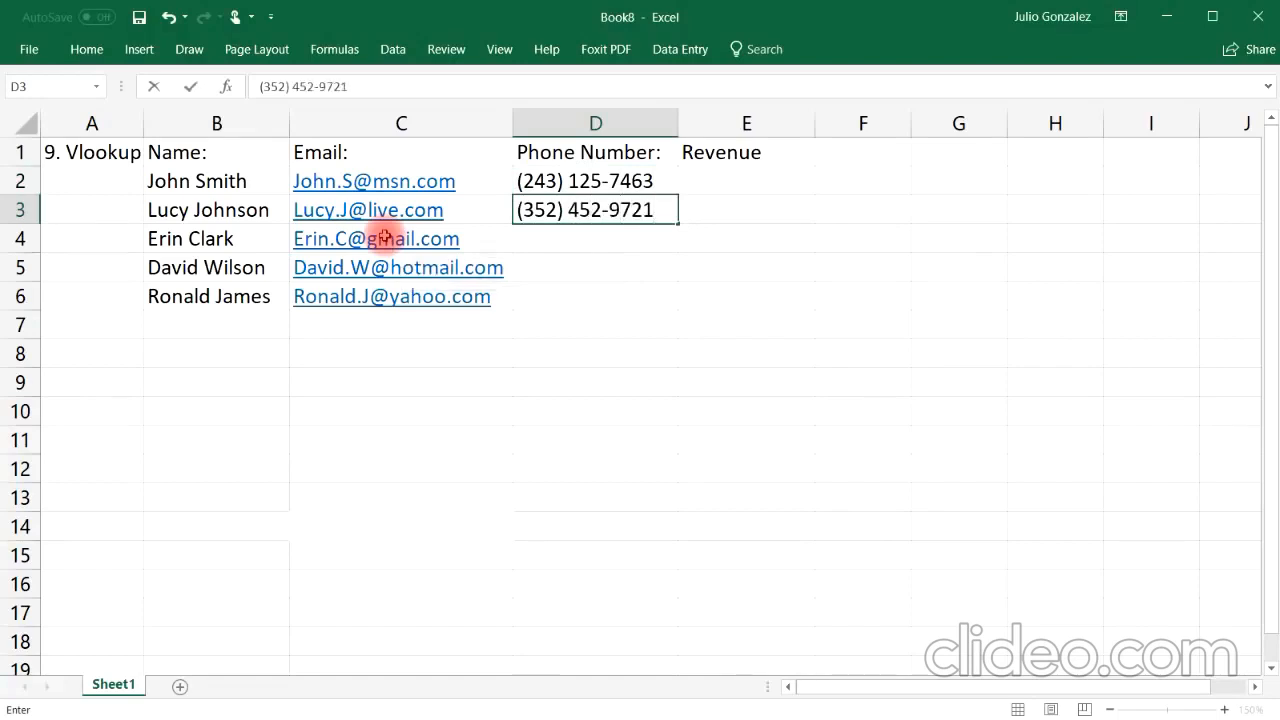
Step: Enter the second and third customers' phone numbers in D3 and D4 in (area code) format
key("Return")
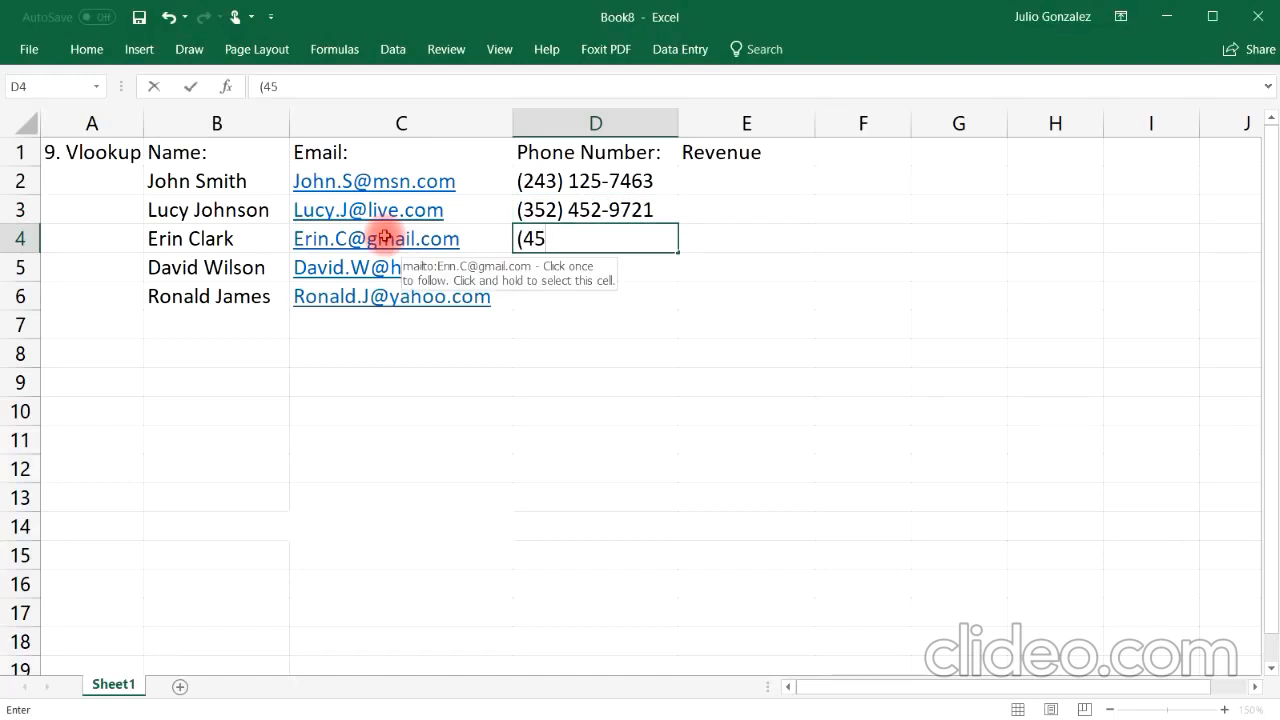
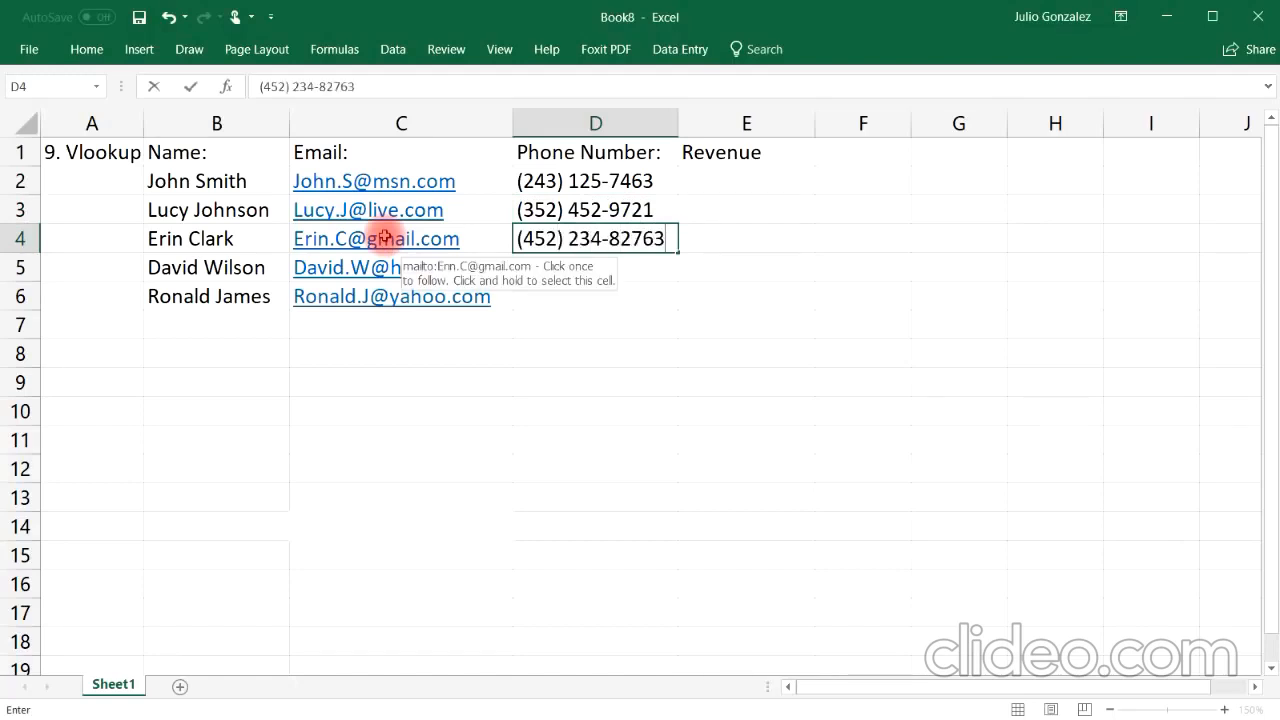
key("Return")
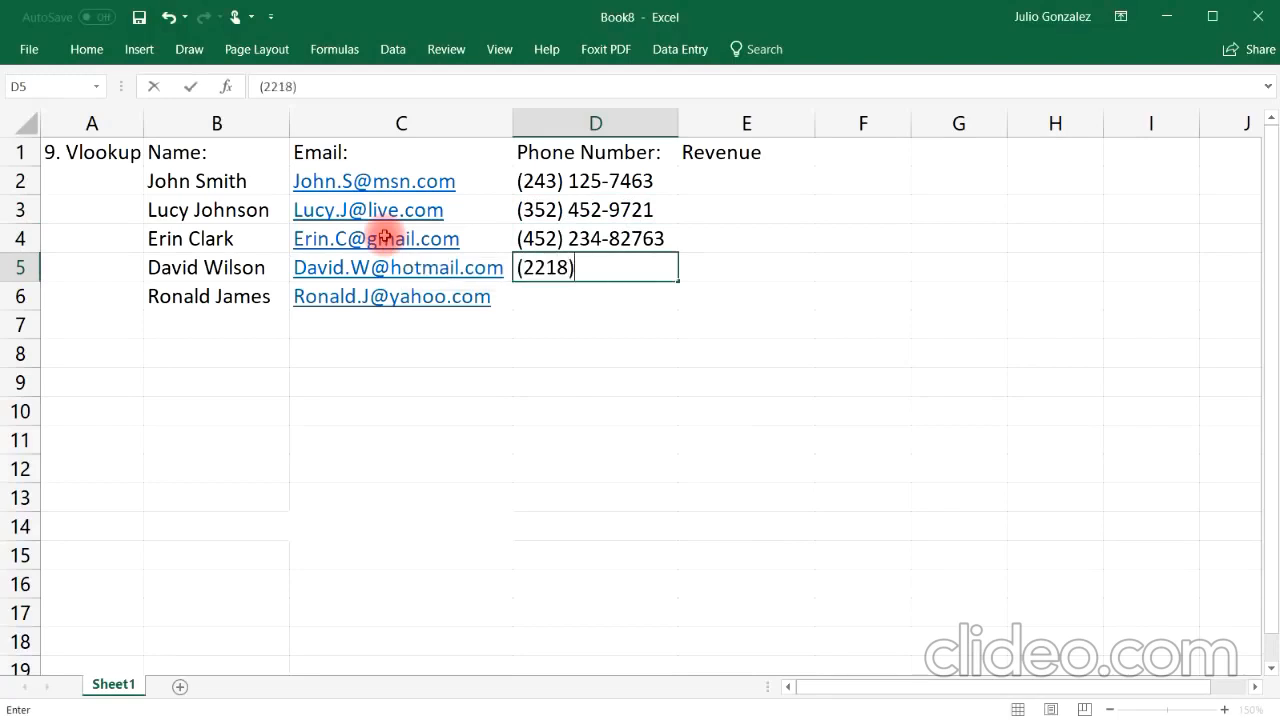
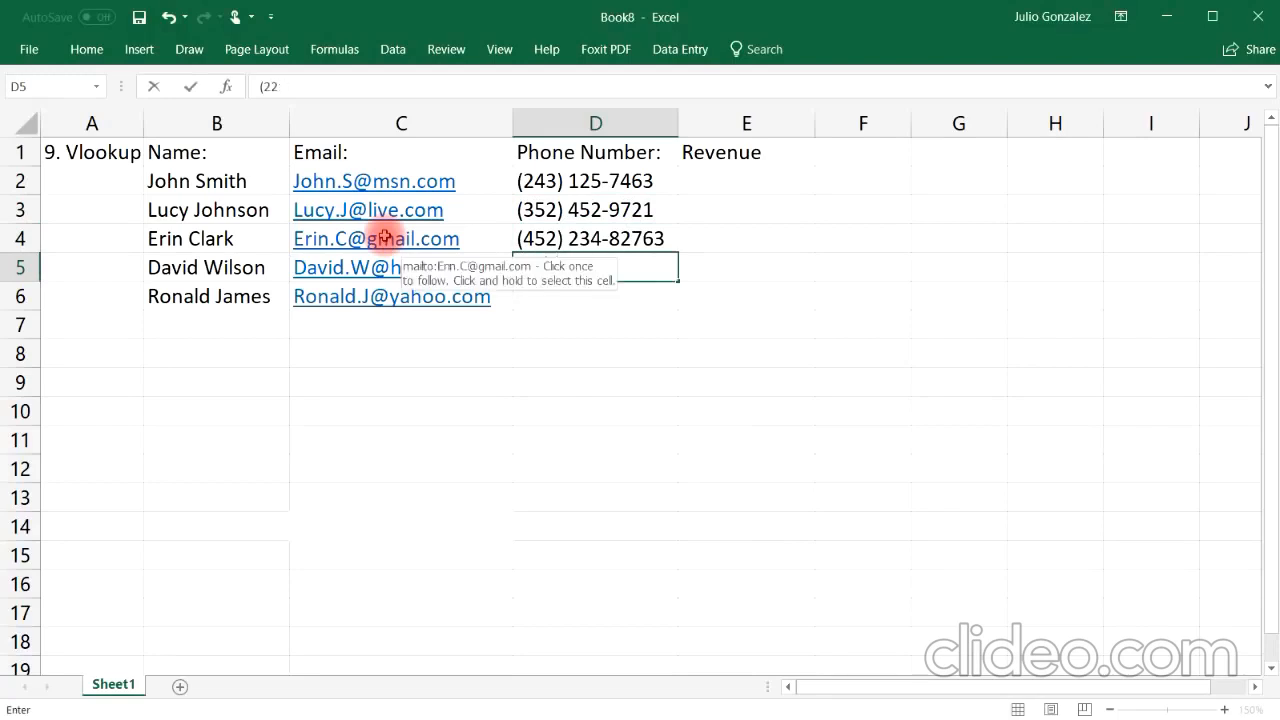
Step: Enter the fourth and fifth customers' phone numbers in D5 and D6 in (area code) format
key("Return")
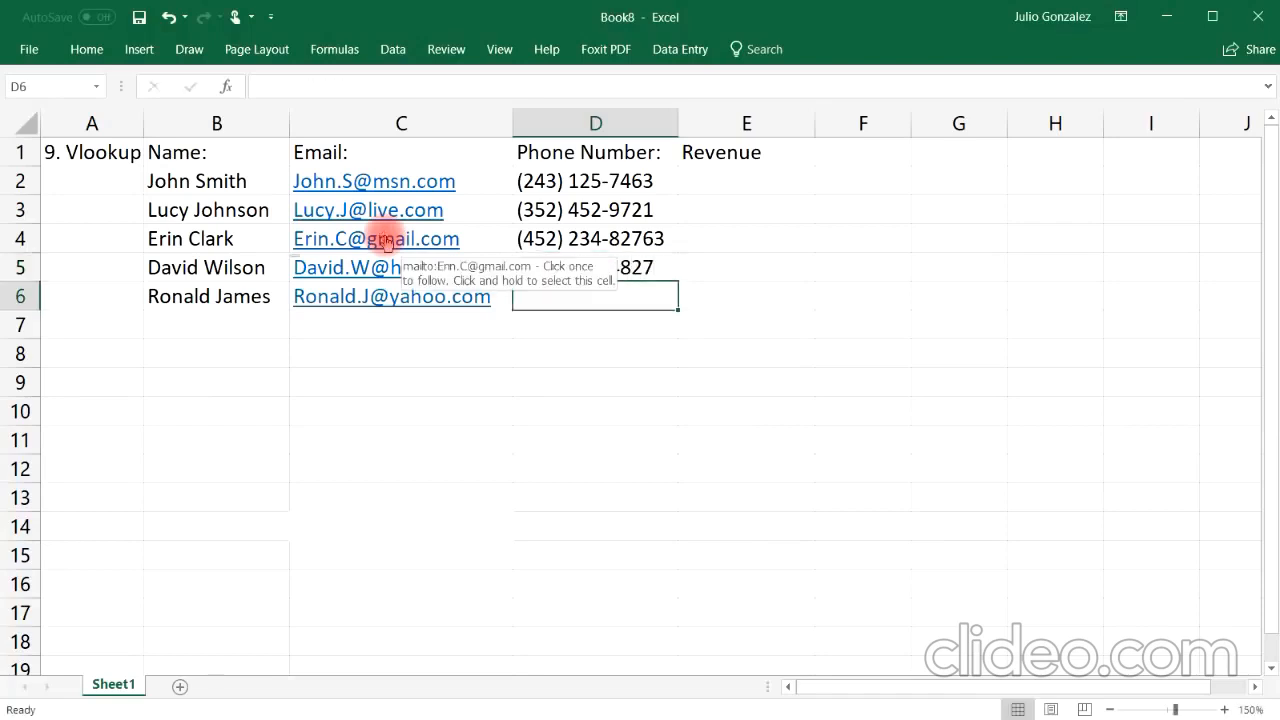
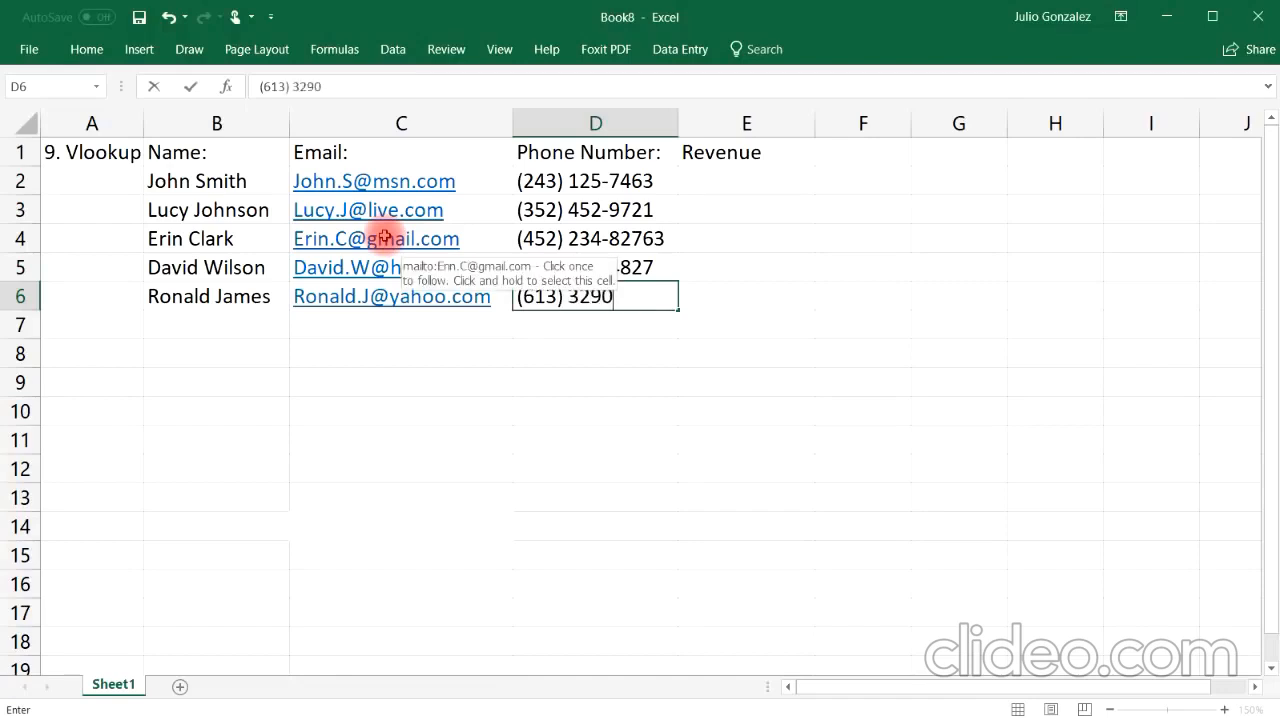
key("Tab")
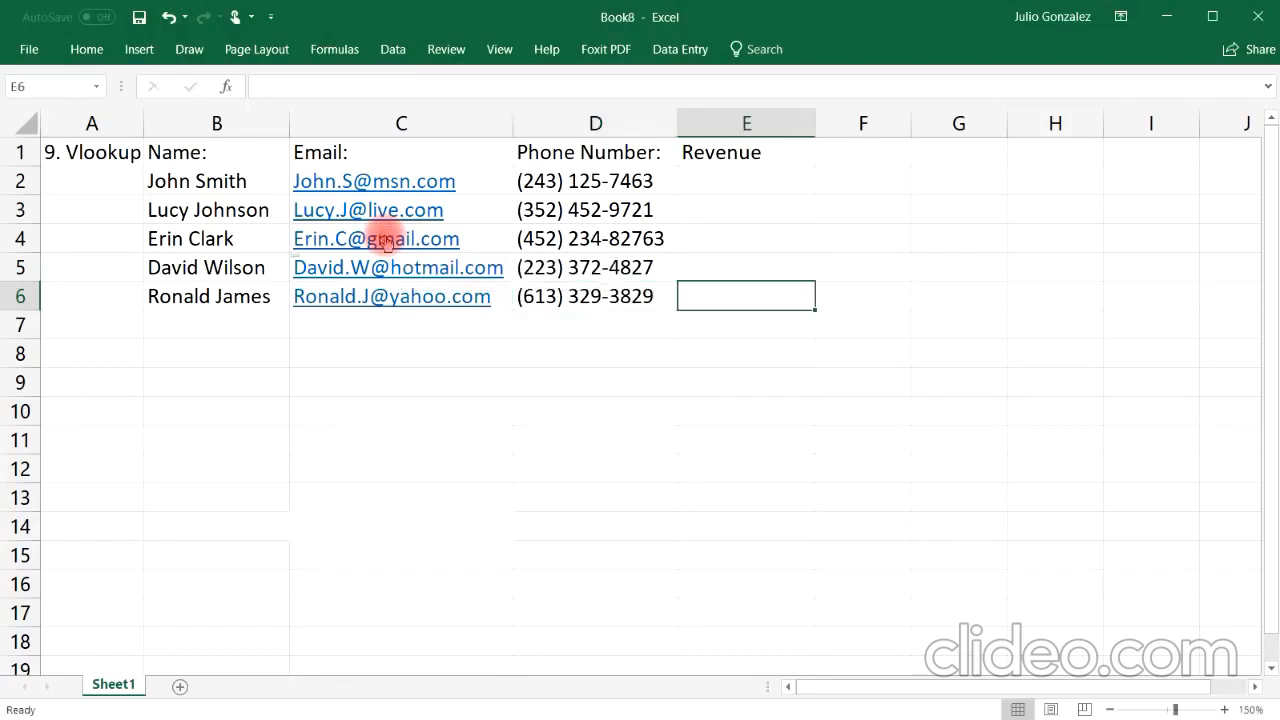
Step: Enter revenues of $56,000 and $74,000 in E2 and E3
key("Up")
key("Up")
key("Up")
key("Up")
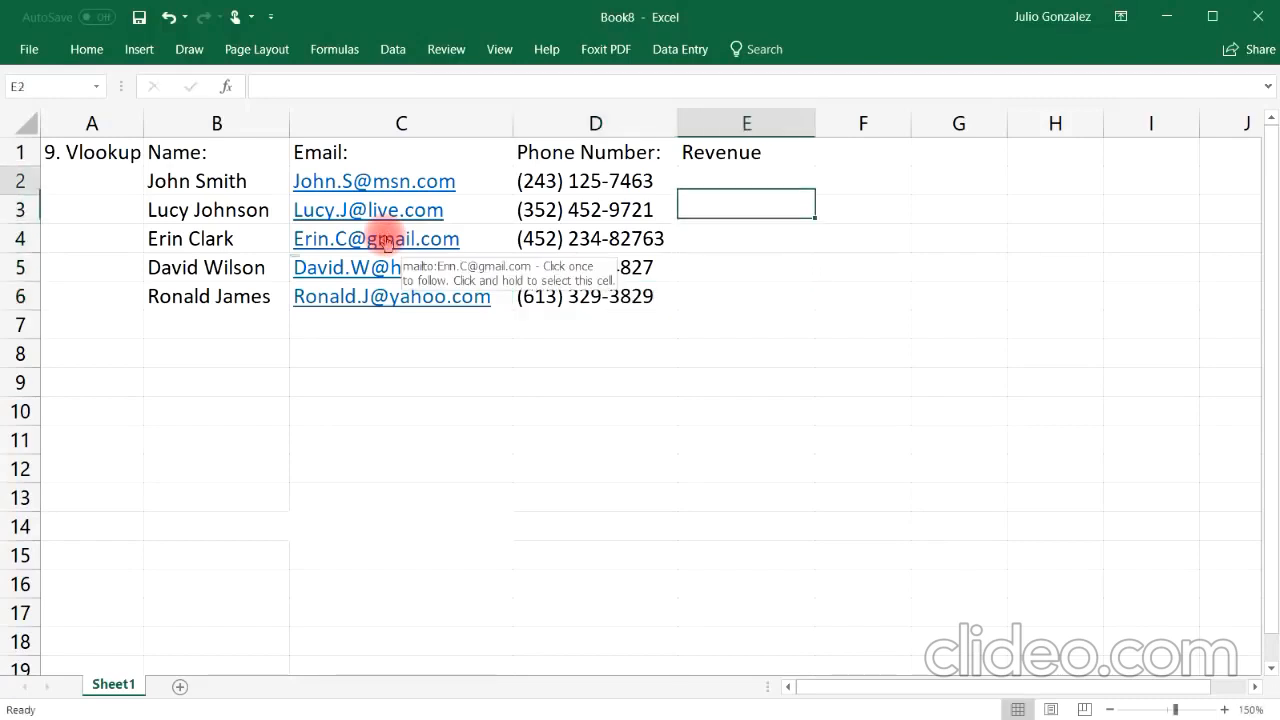
type("$5")
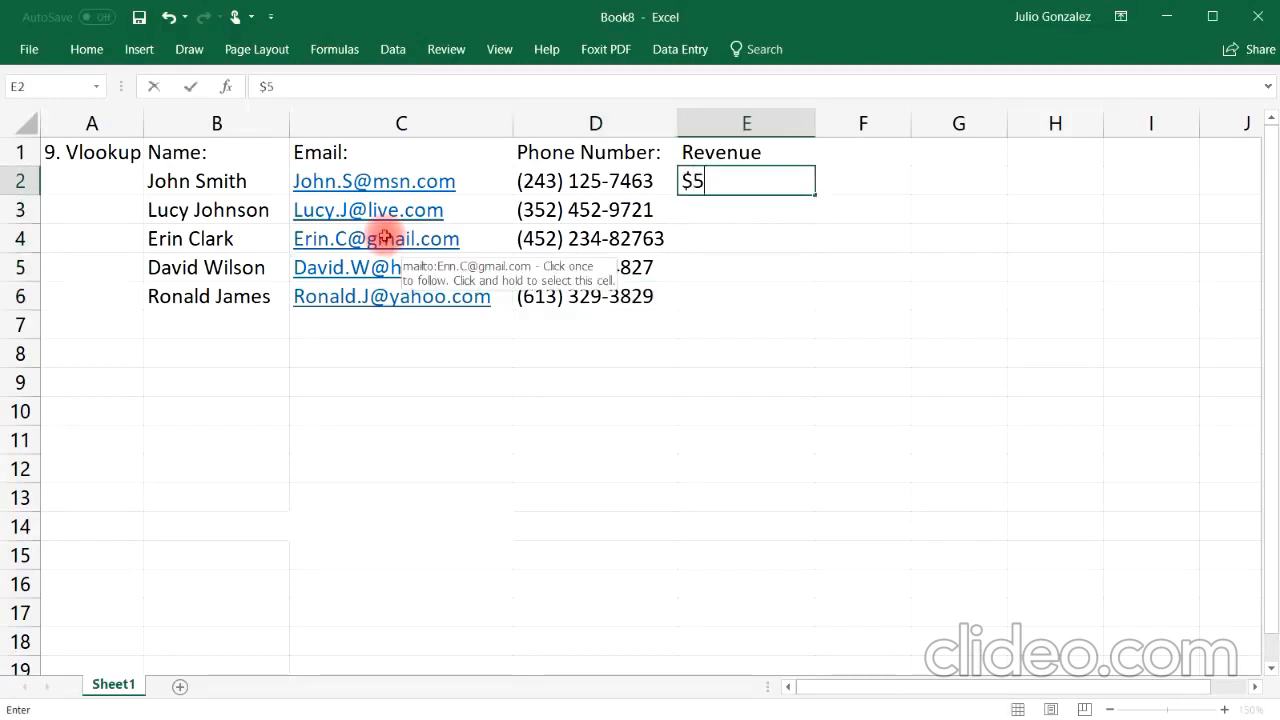
type("6,000")
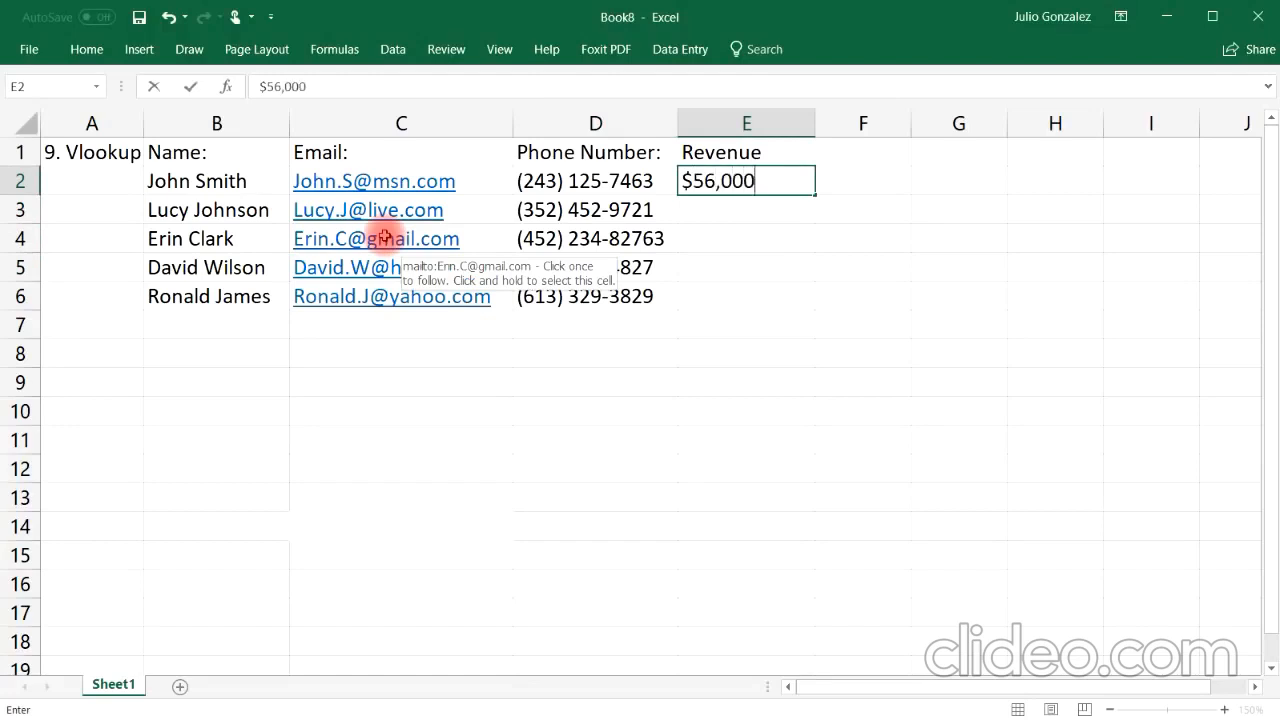
key("Return")
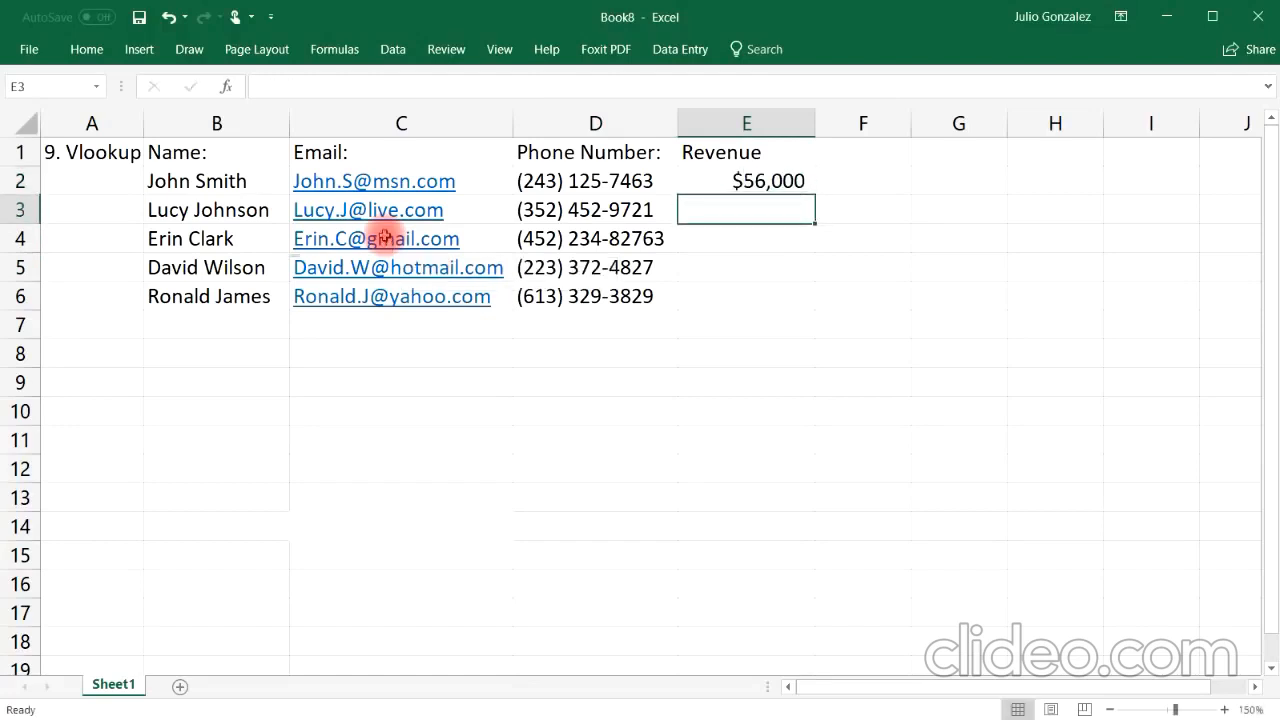
type("$74,")
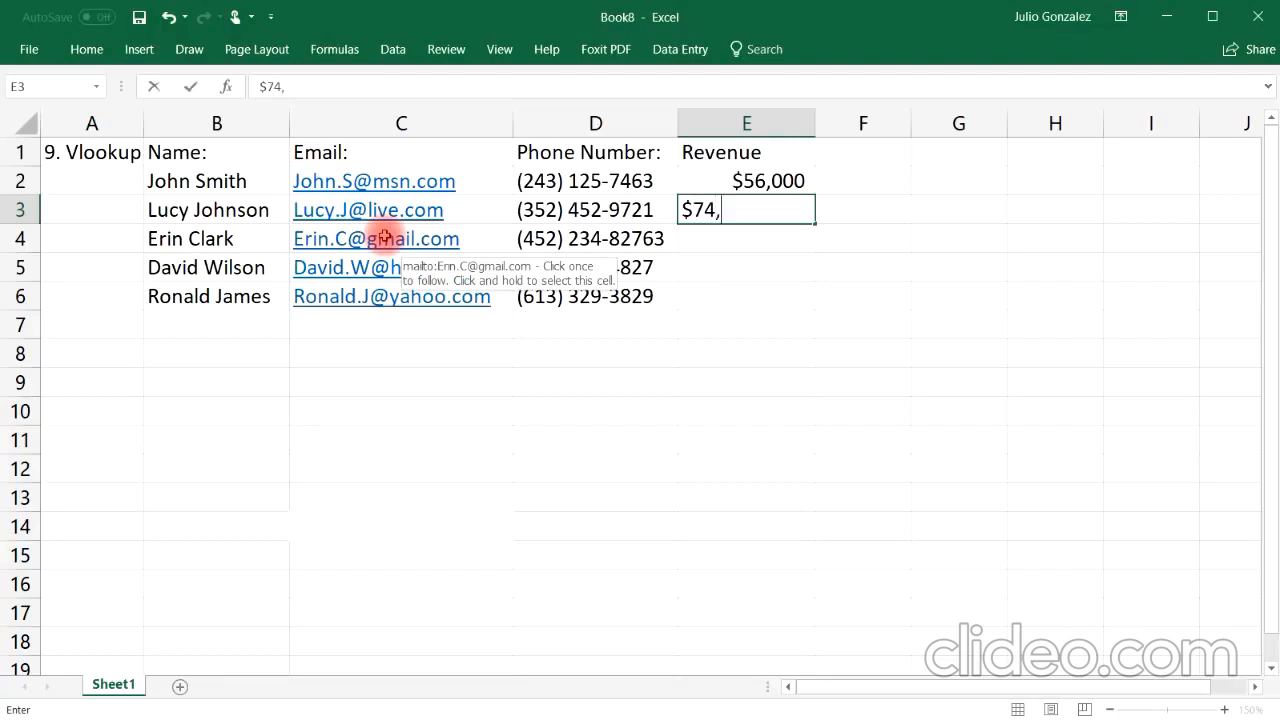
type("000")
key("Return")
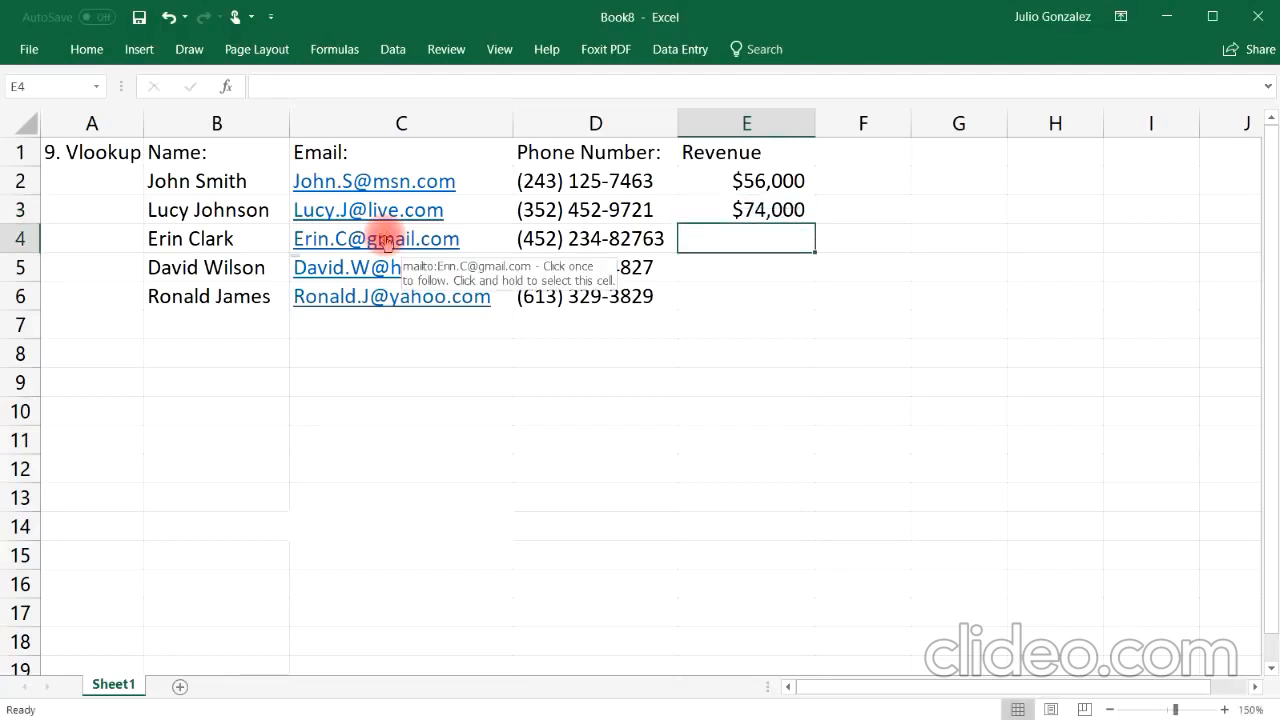
Step: Enter revenues of $82,000, $93,000 and $47,000 in E4 to E6
type("$82,000")
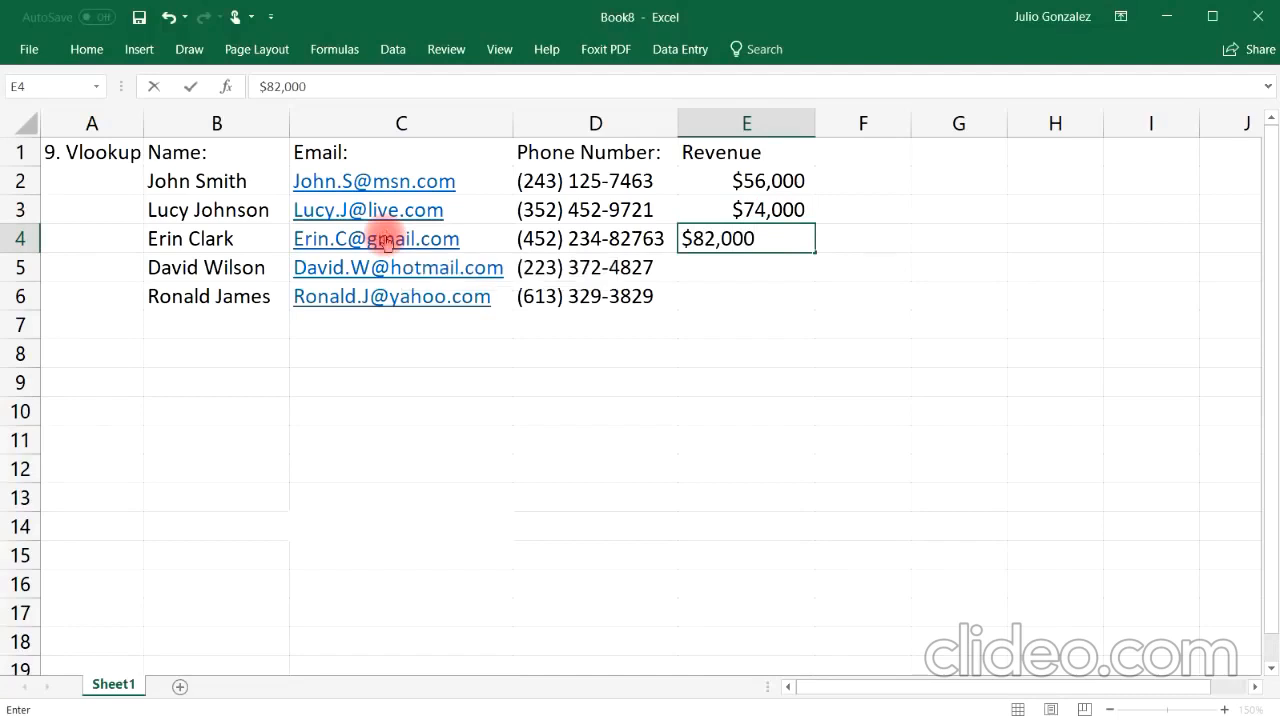
key("Return")
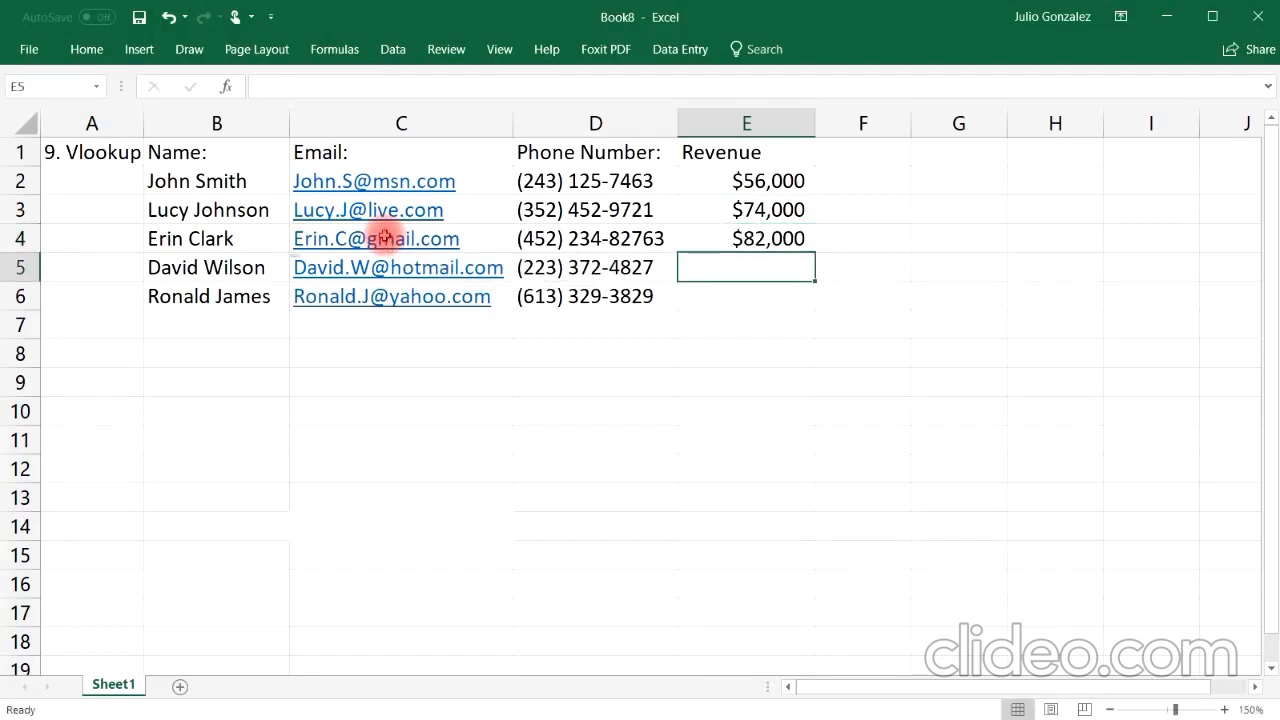
type("$93,000")
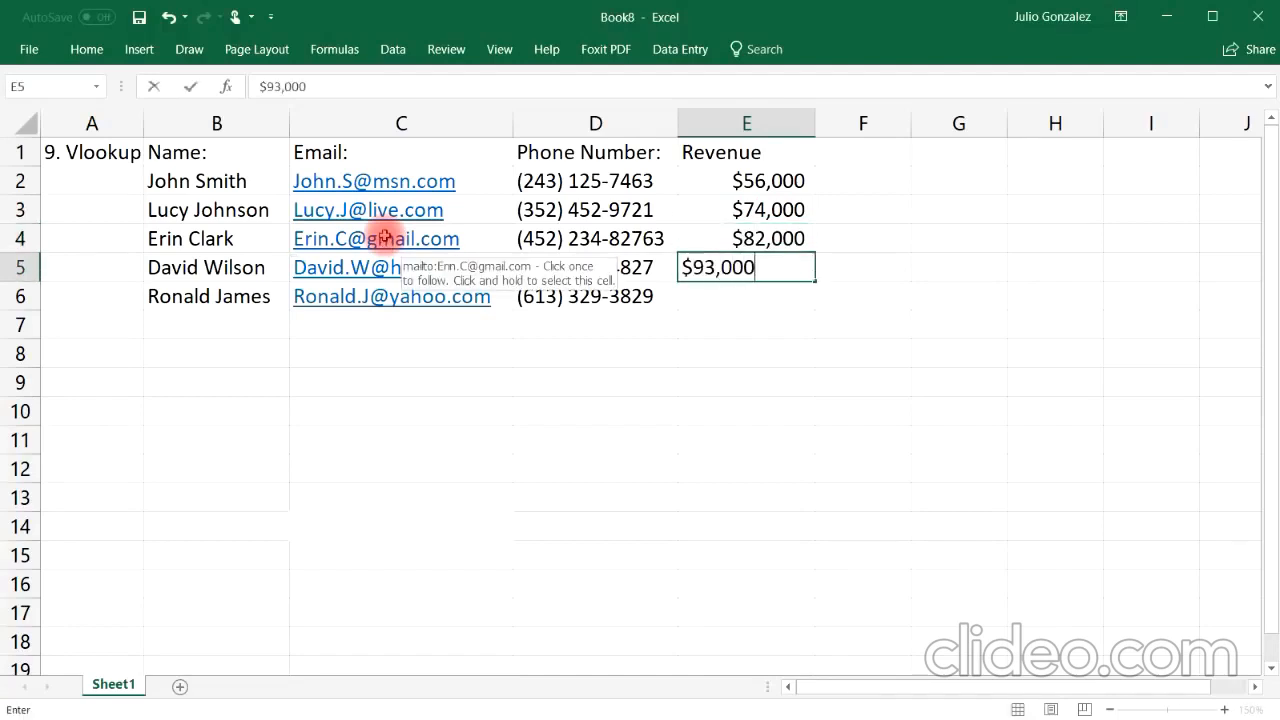
key("Return")
type("$")
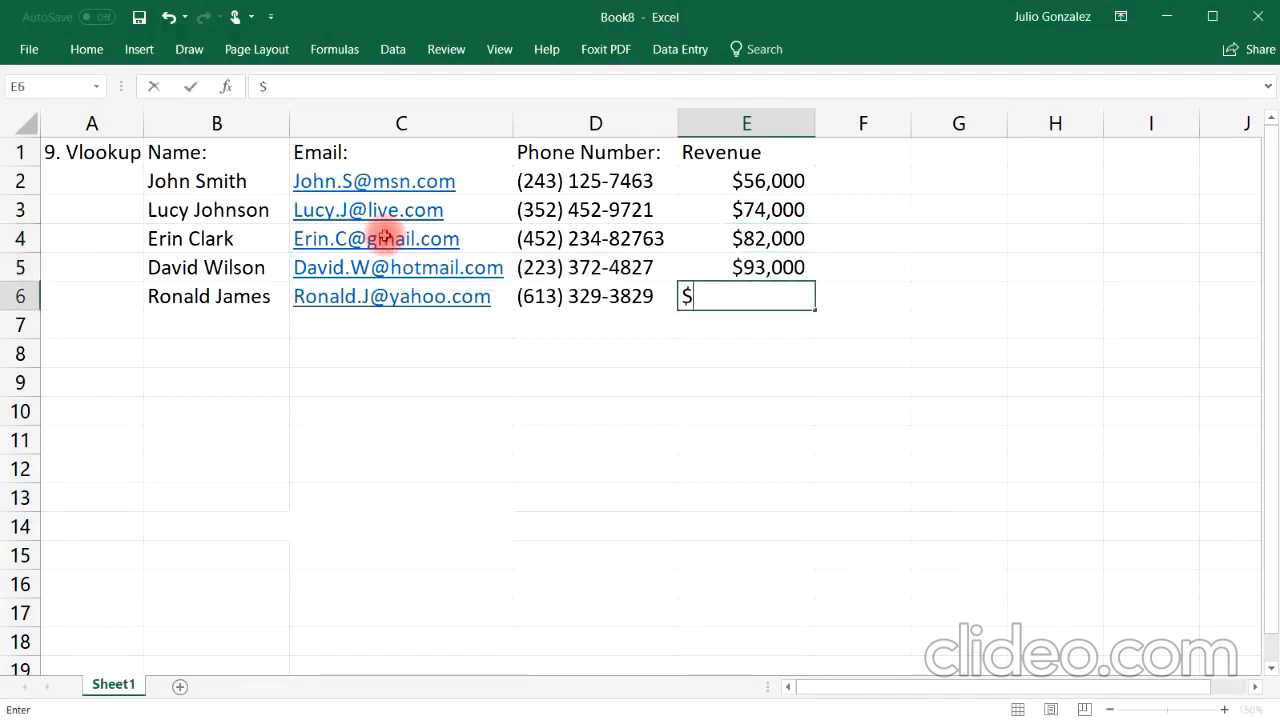
type("47,000")
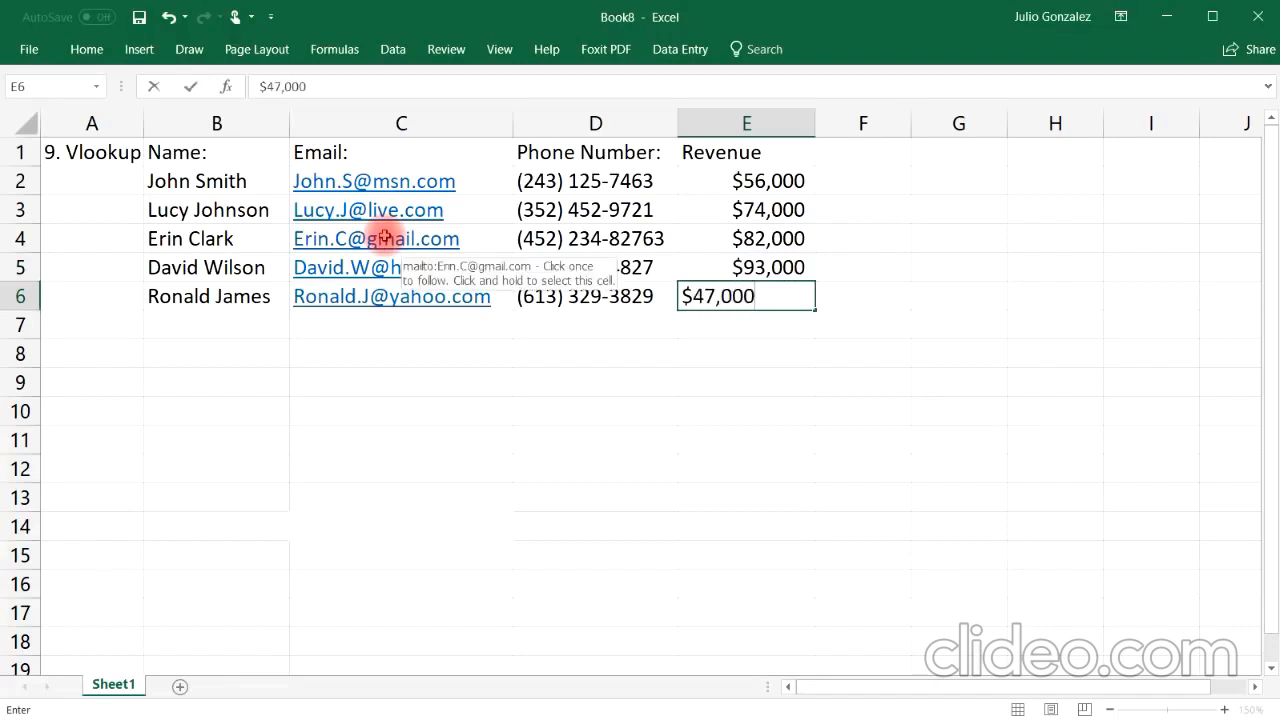
key("Tab")
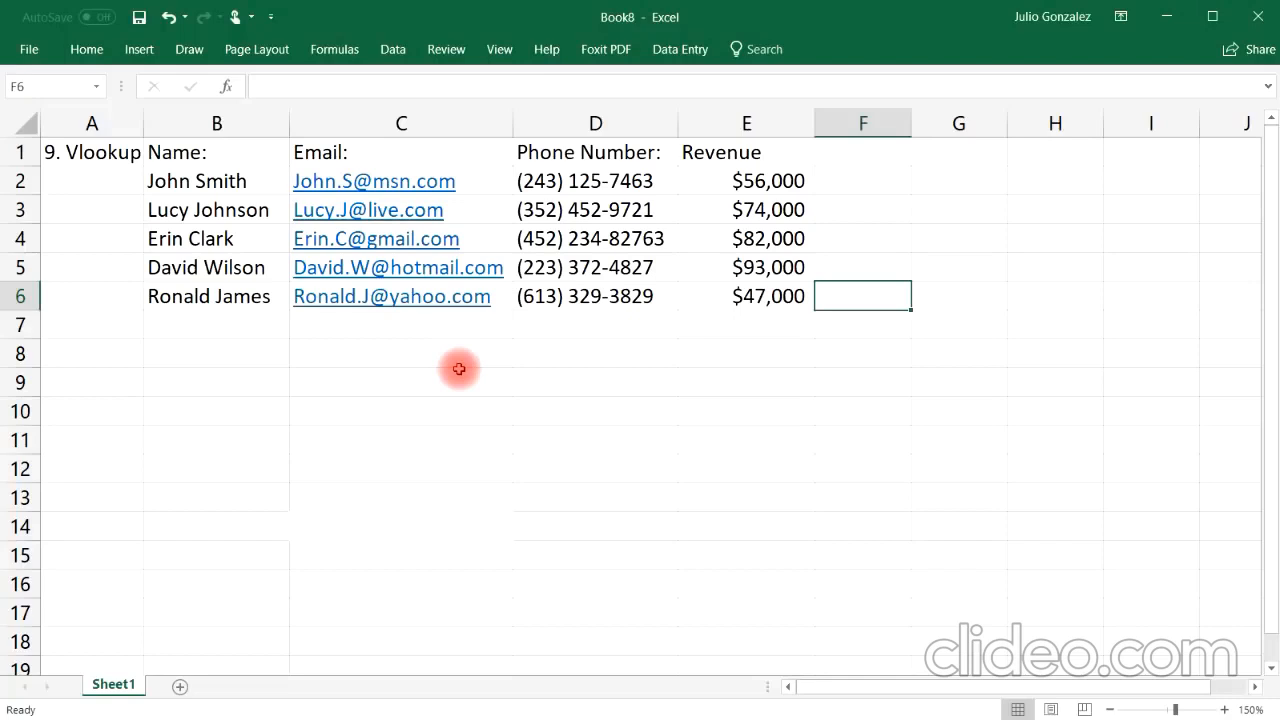
Step: Add the labels Name: and Email: in B8 and B9 below the table
left_click(354, 356)
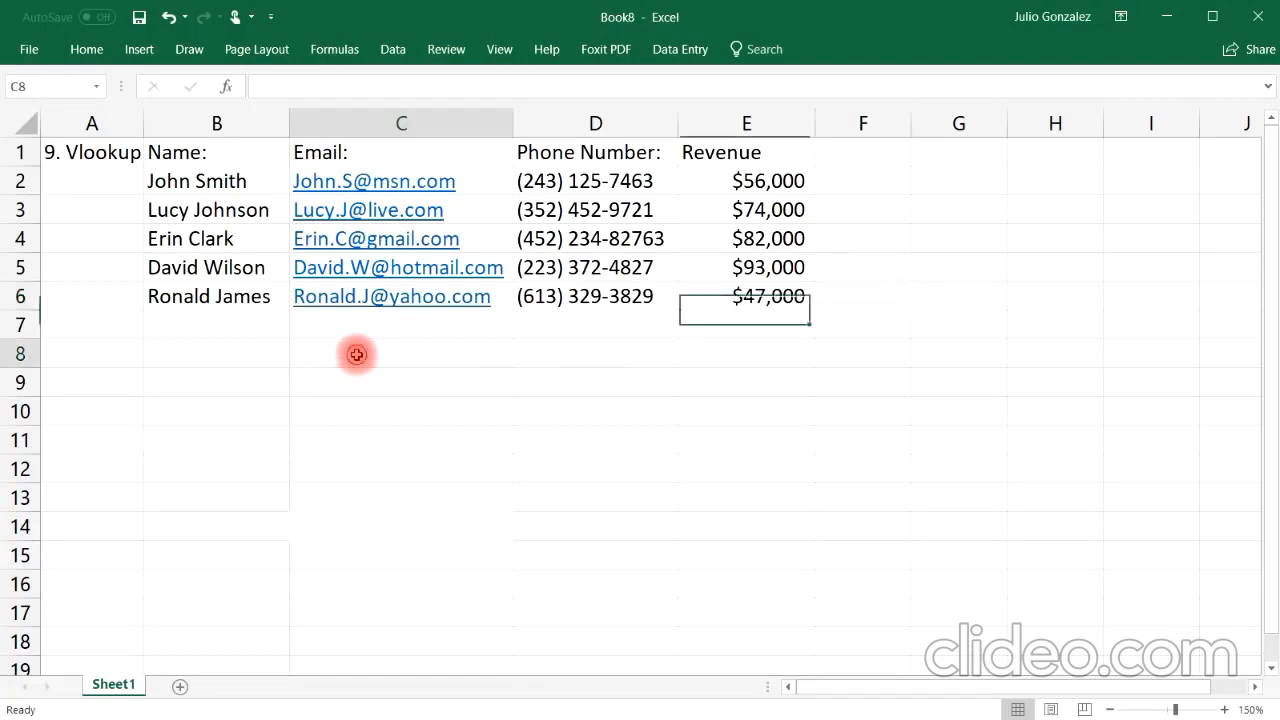
left_click(237, 360)
type("Name:")
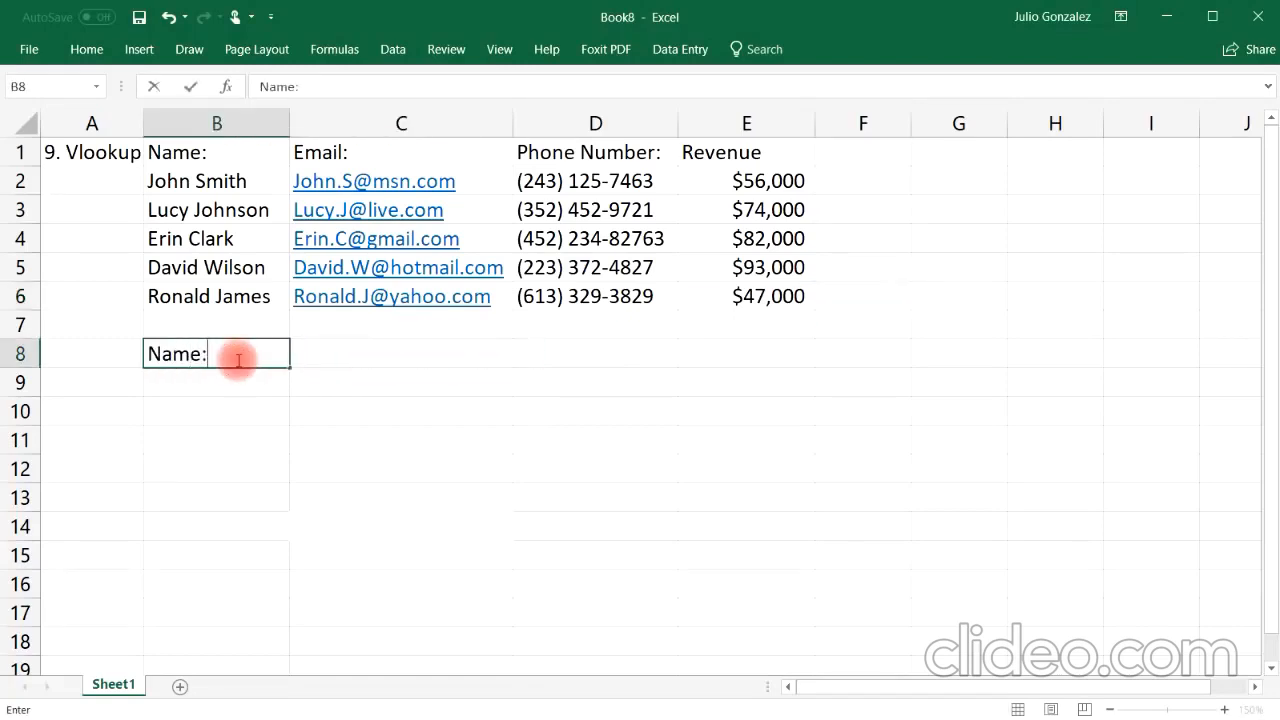
key("Return")
type("Emain")
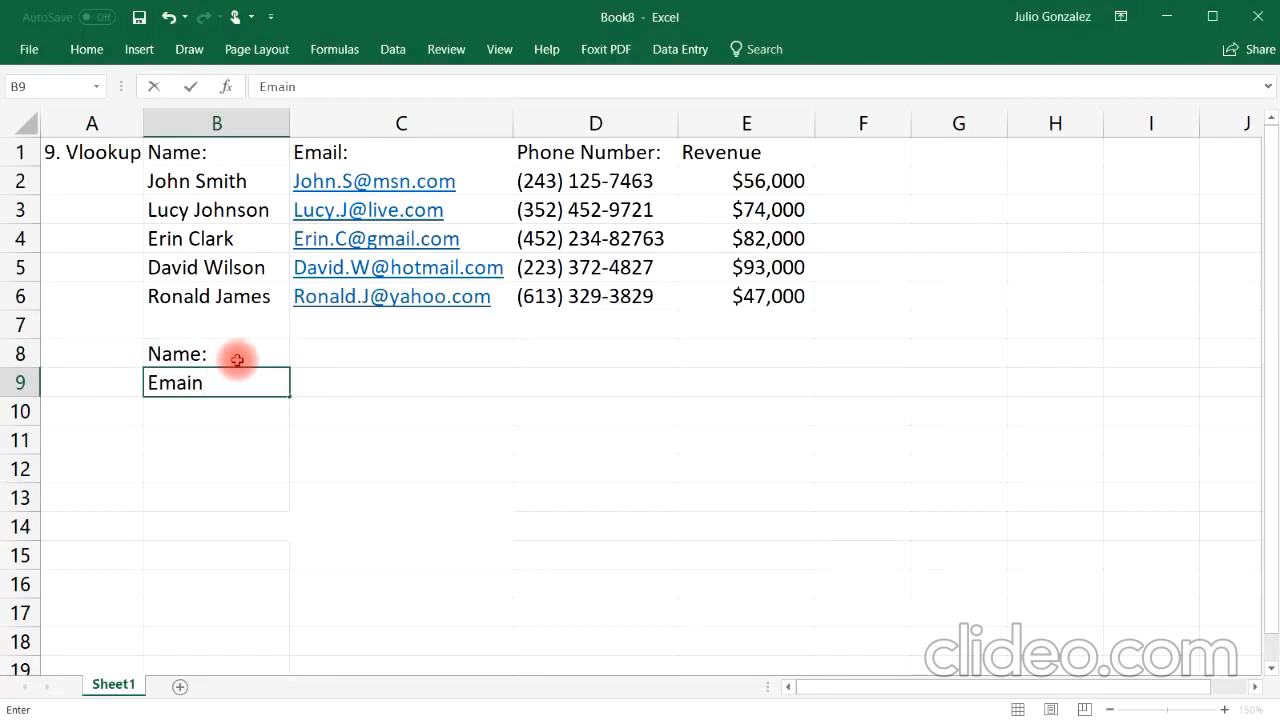
key("BackSpace")
type("l:")
key("Return")
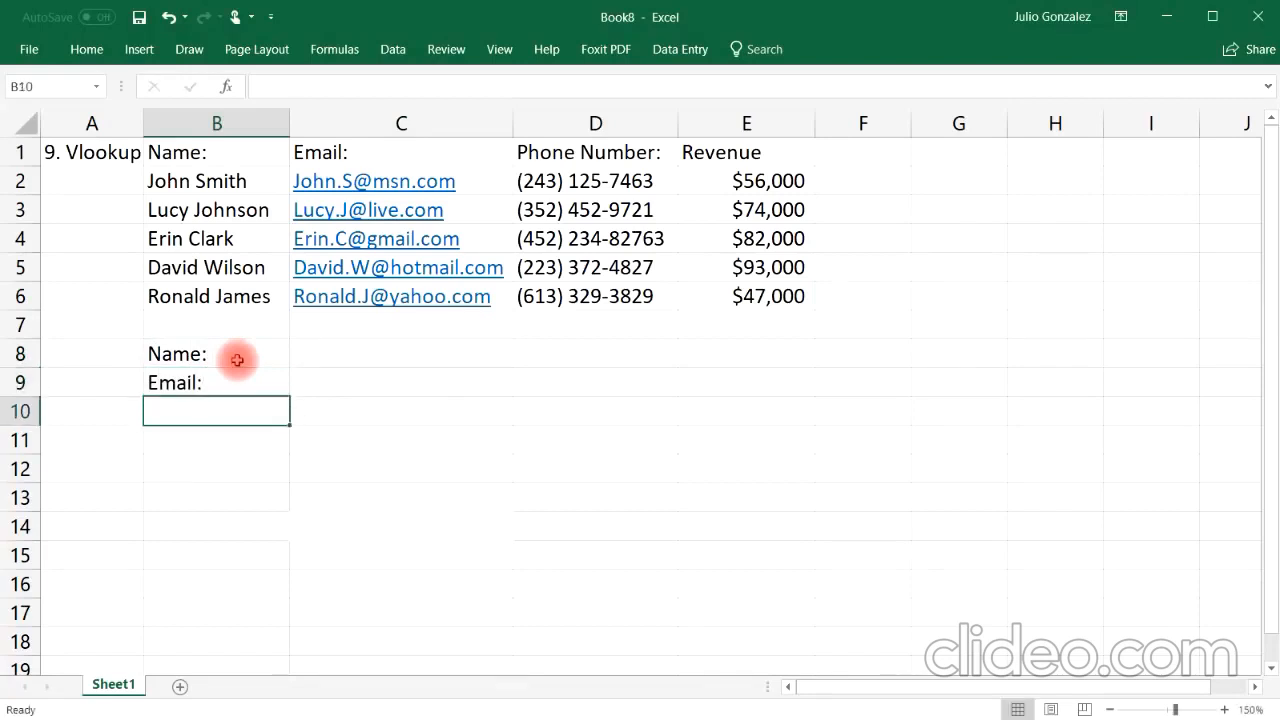
Step: Add the labels Phone: and Revenue: in B10 and B11
type("Phone:")
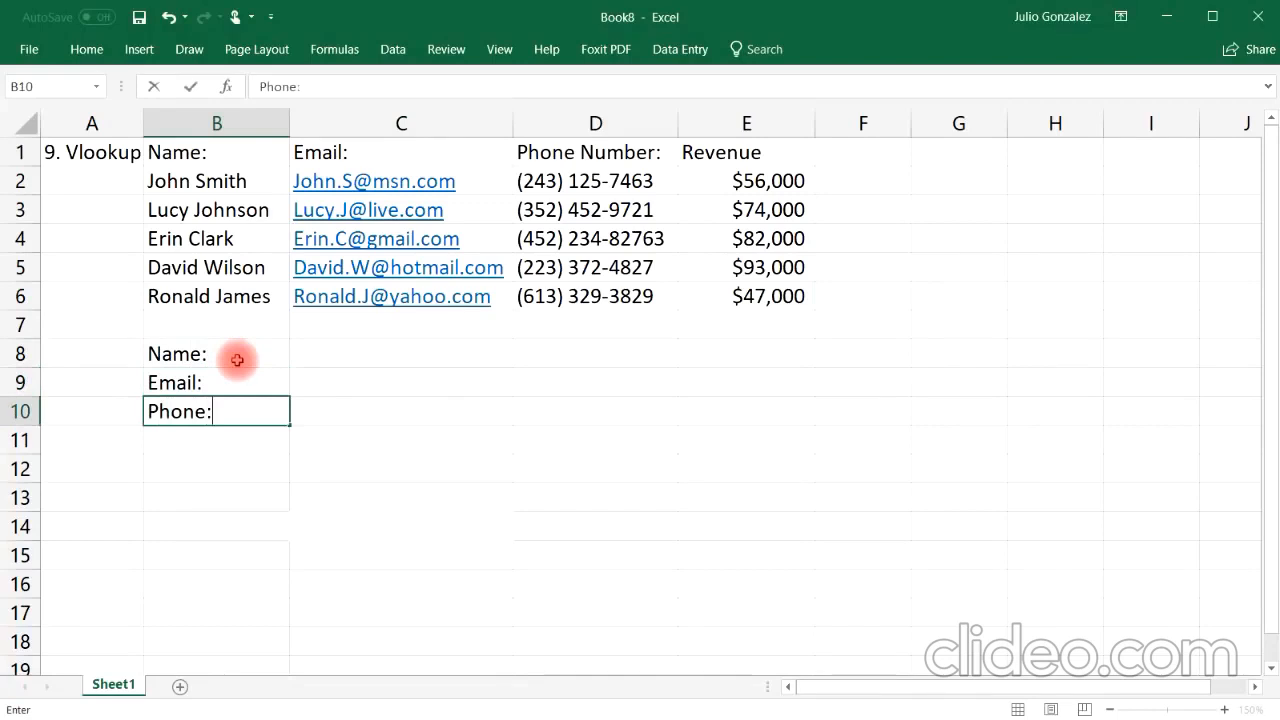
key("Return")
type("Reve")
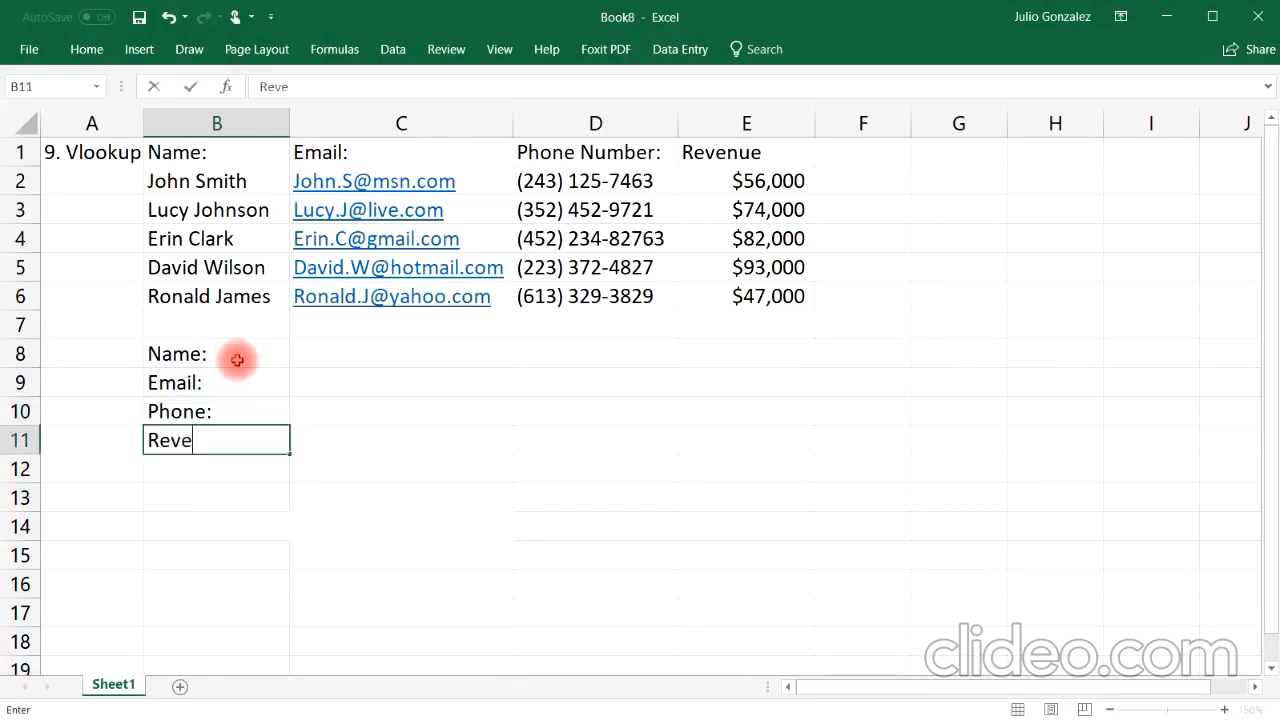
type("nue:")
key("Tab")
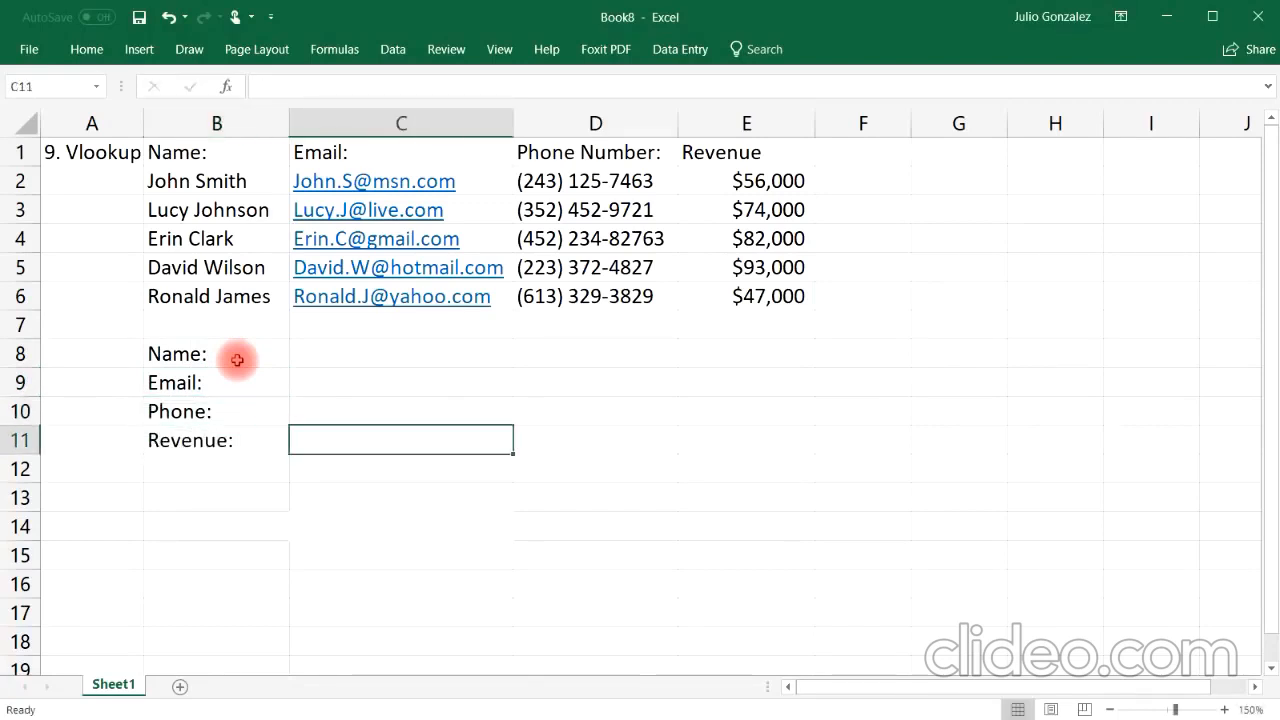
Step: Enter the first customer's name in C8 as the lookup value
key("Up")
key("Up")
key("Up")
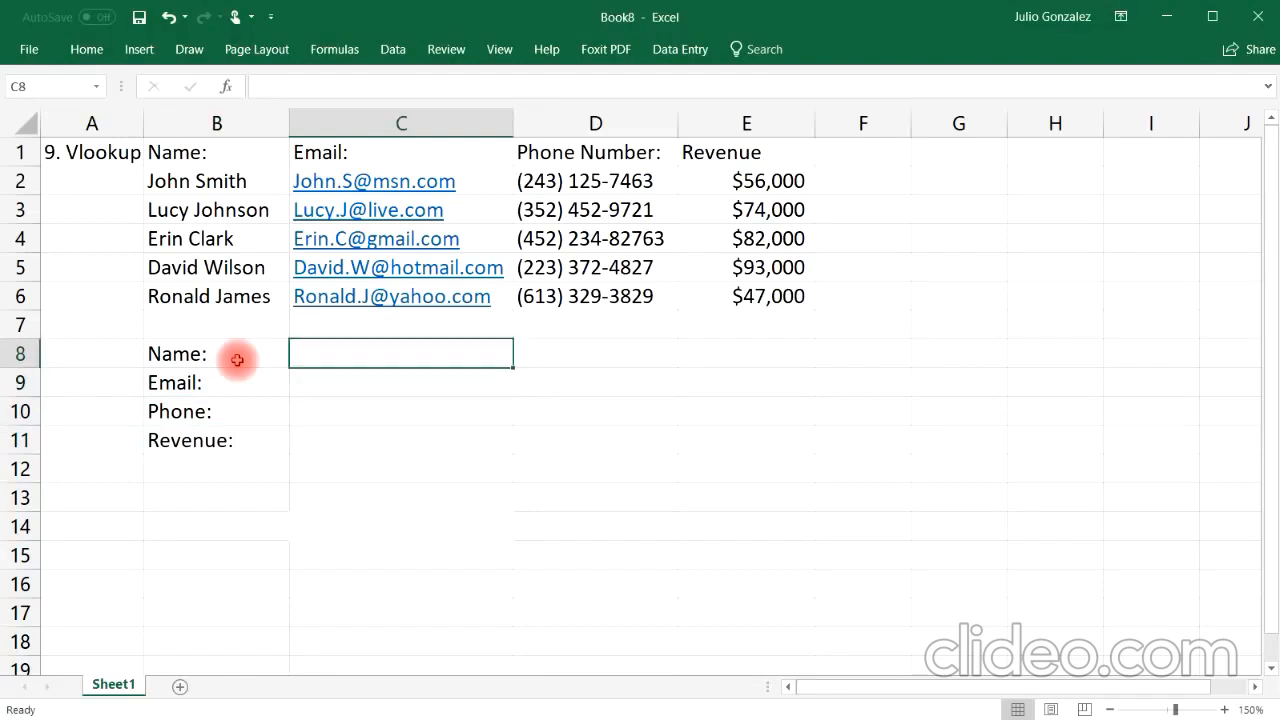
type("John Smith")
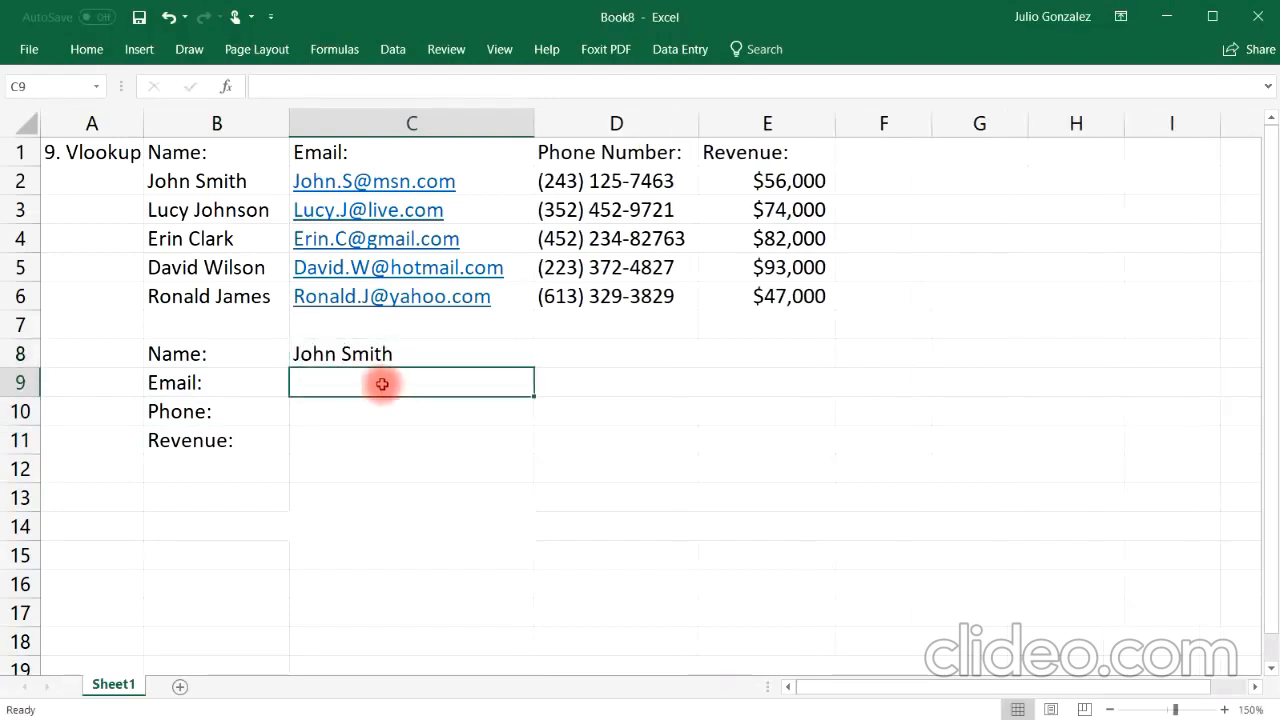
Step: In C9, enter a VLOOKUP formula returning the email: lookup C8 in B2:E6, column 2, exact match FALSE
double_click(382, 385)
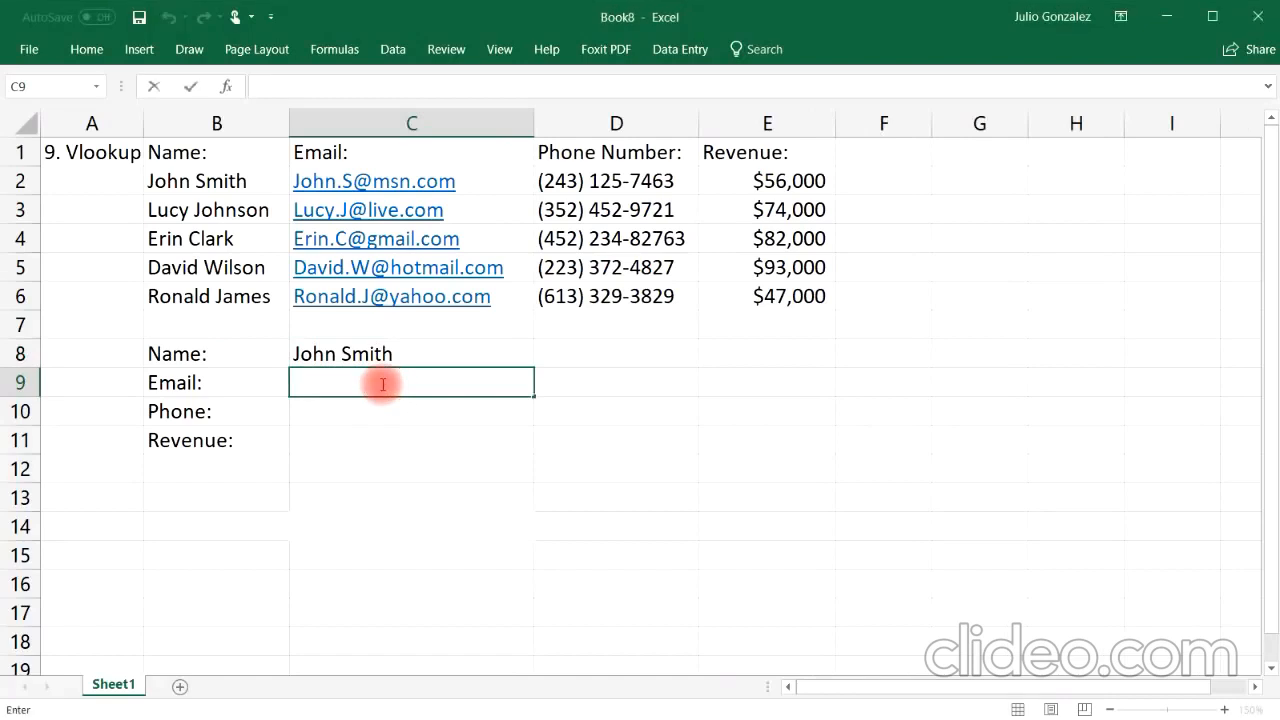
type("=vl")
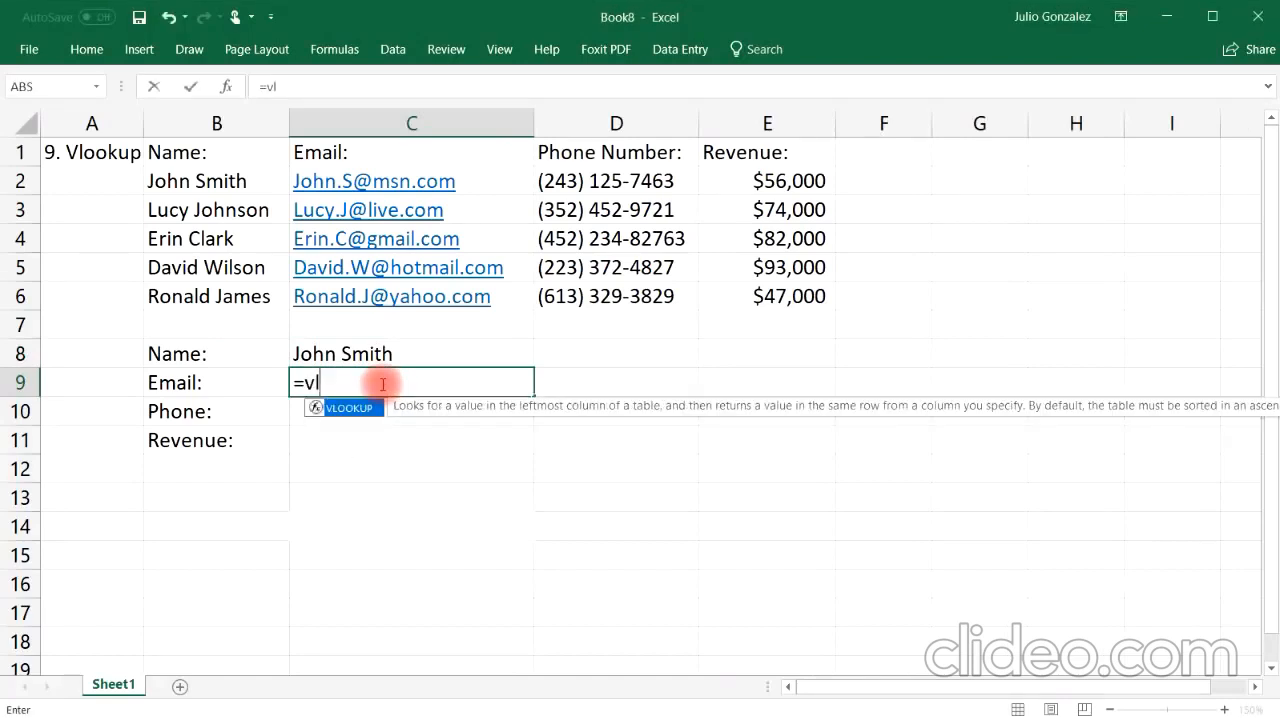
type("ookup")
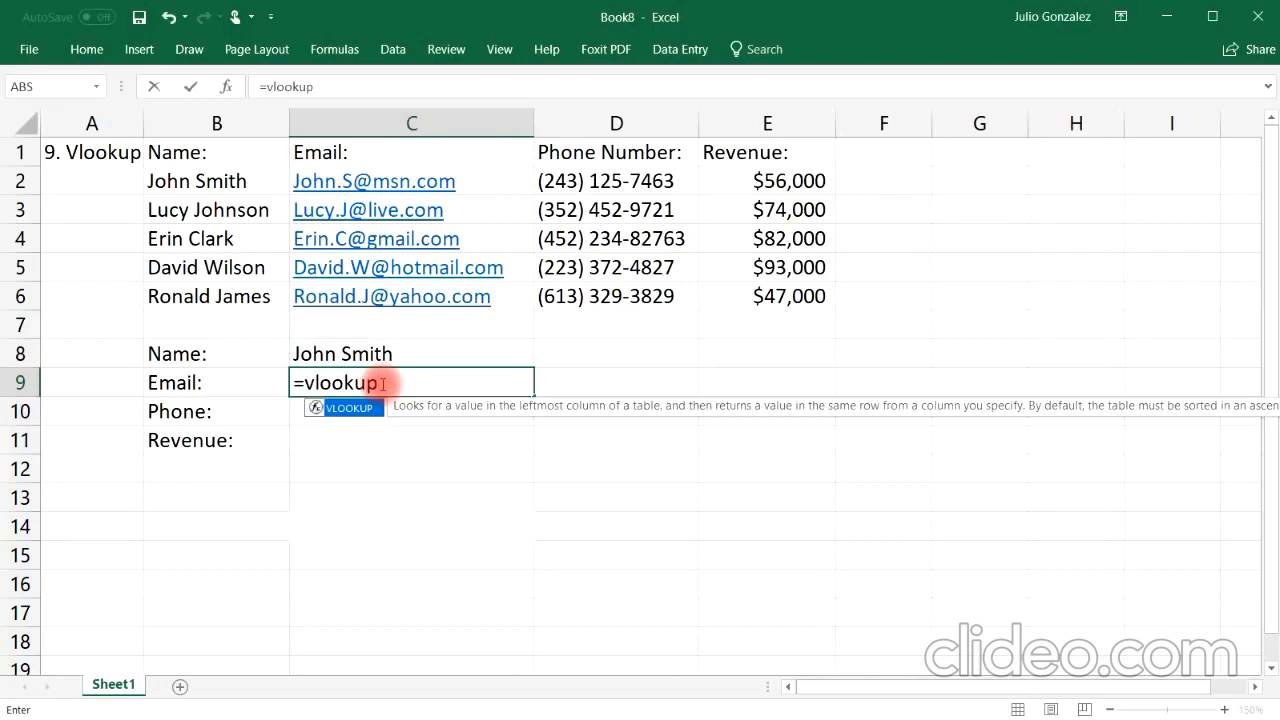
type("(")
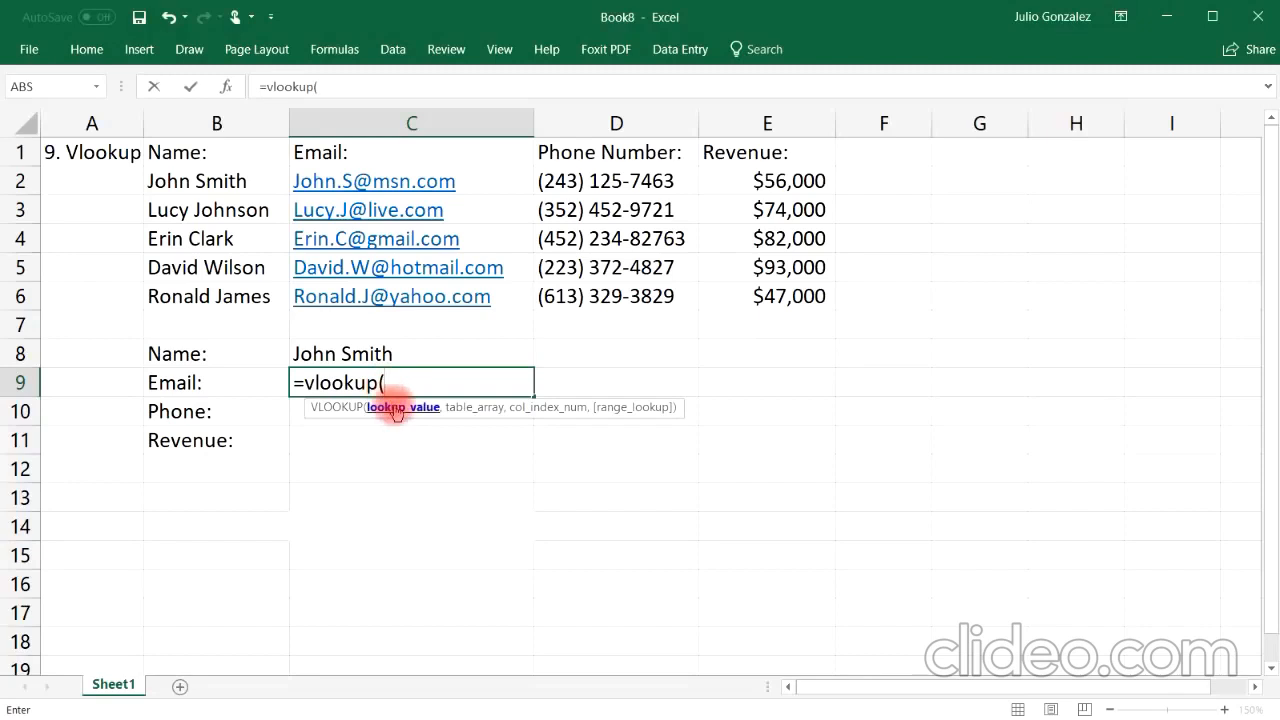
left_click(387, 347)
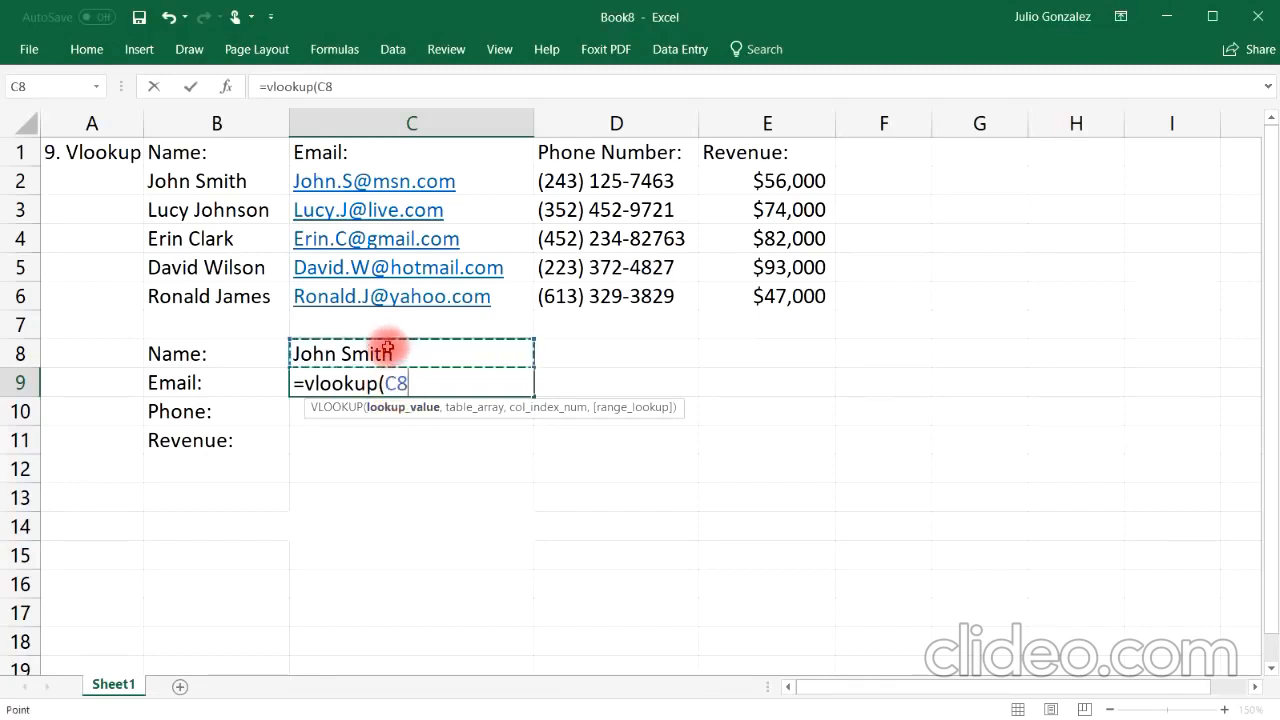
type(",")
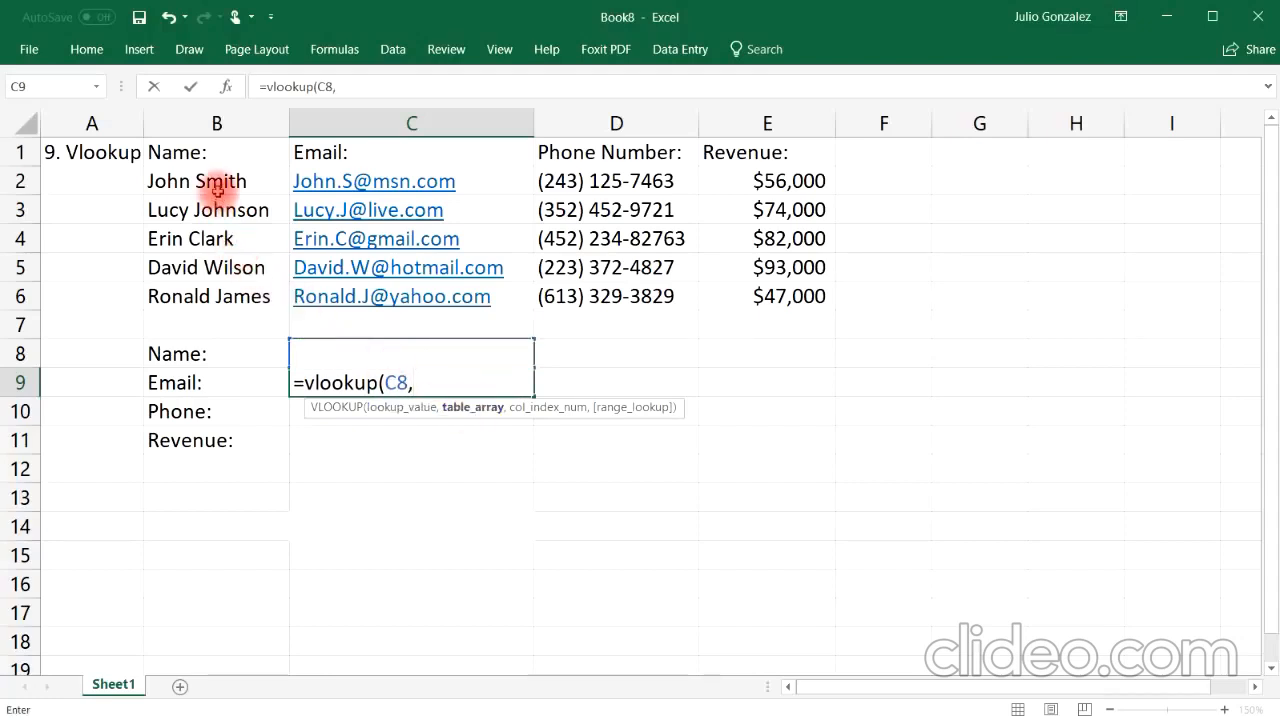
left_click_drag(206, 185, 723, 295)
type(",2")
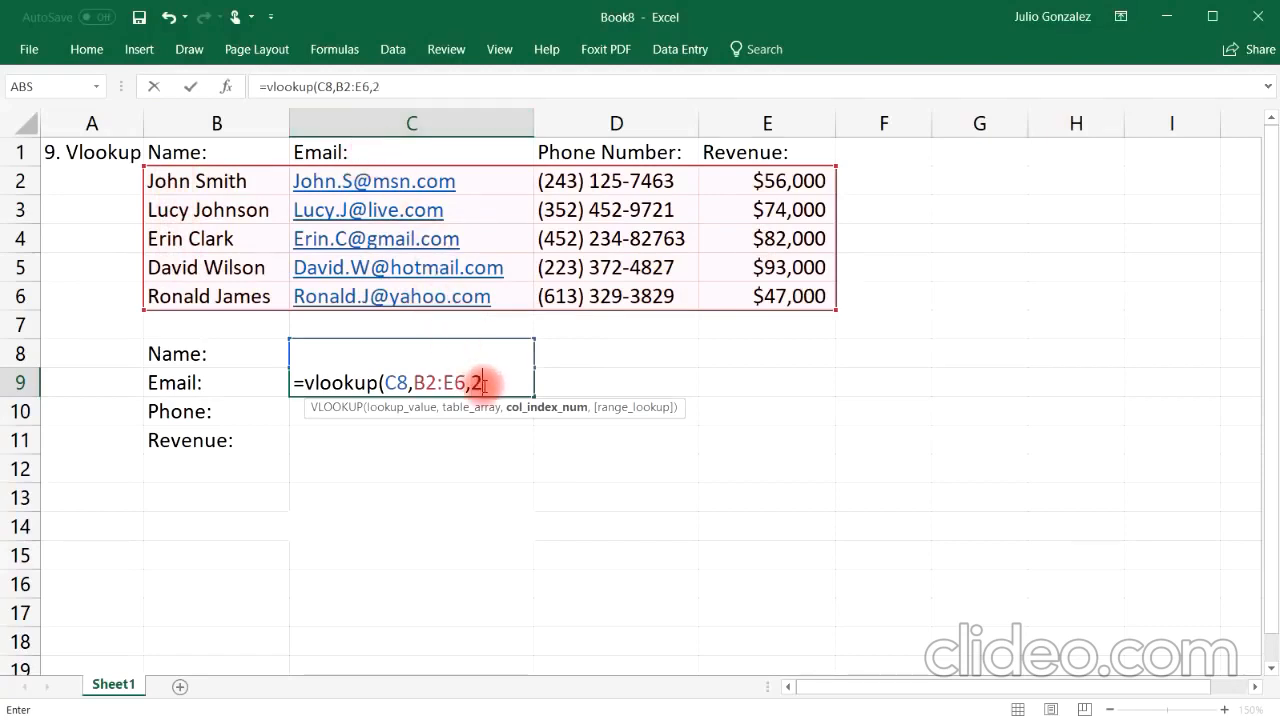
type(",fa")
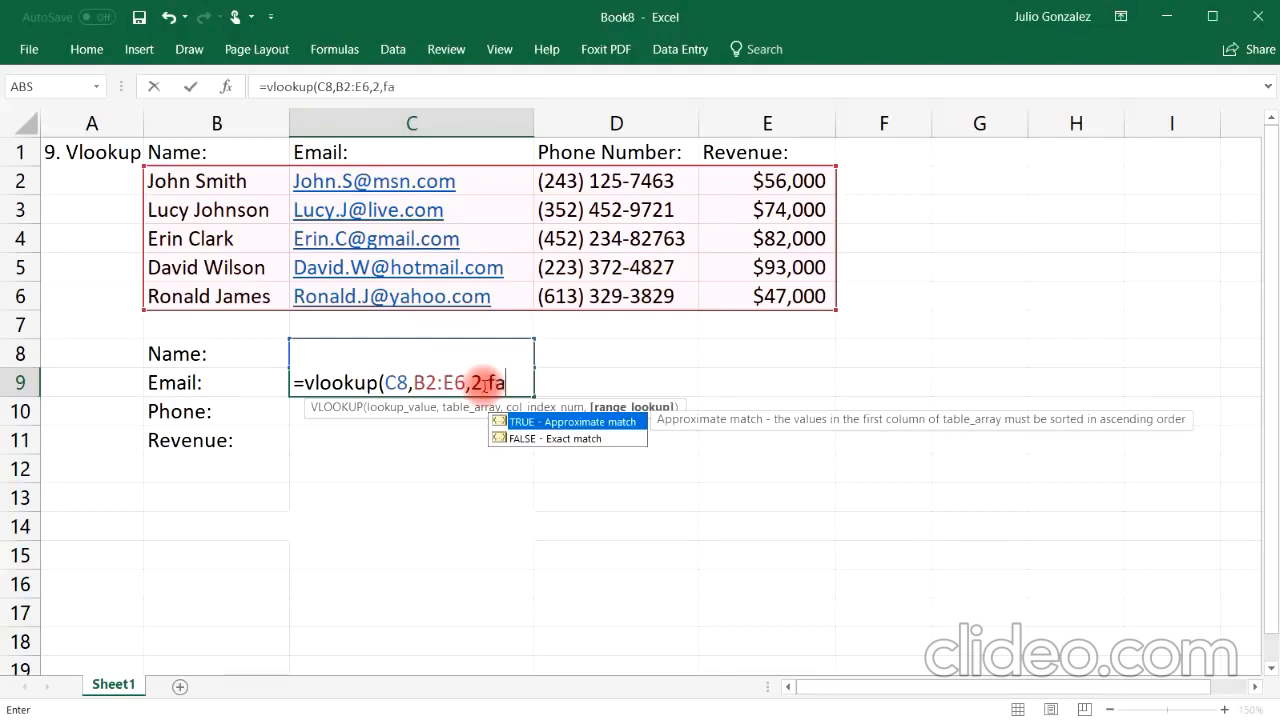
type("lse")
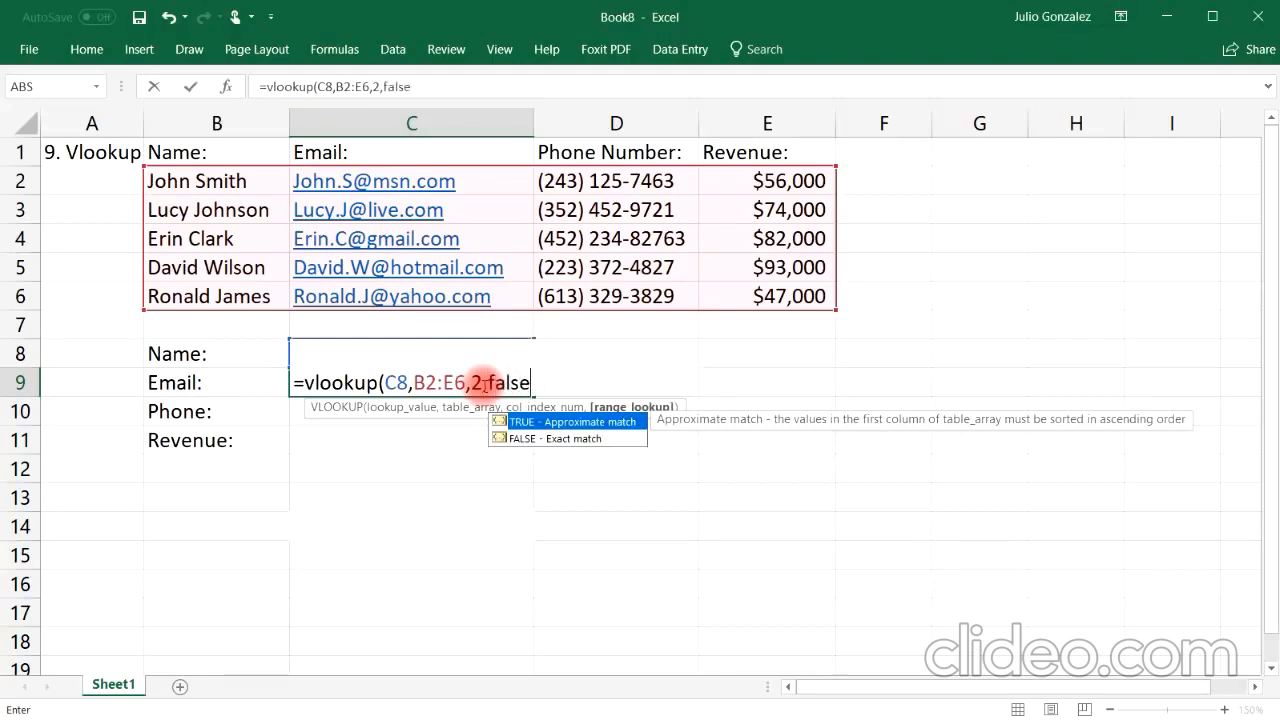
type(")")
key("Return")
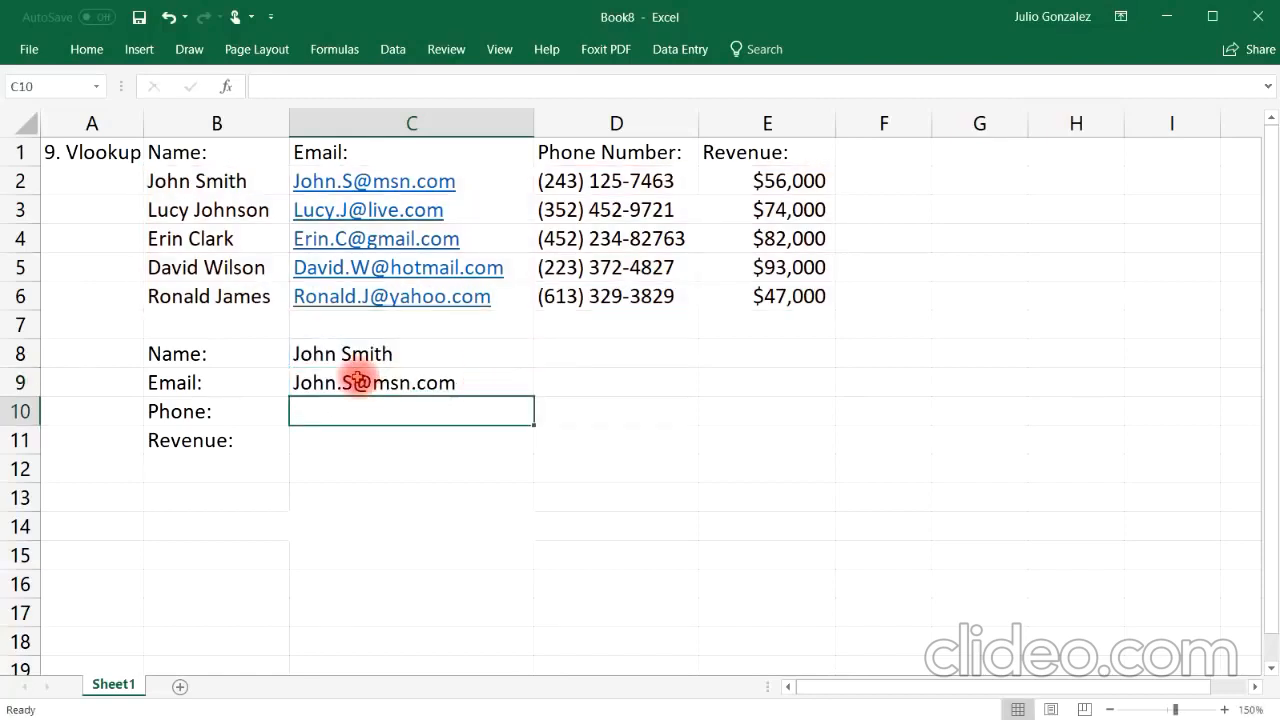
left_click(334, 181)
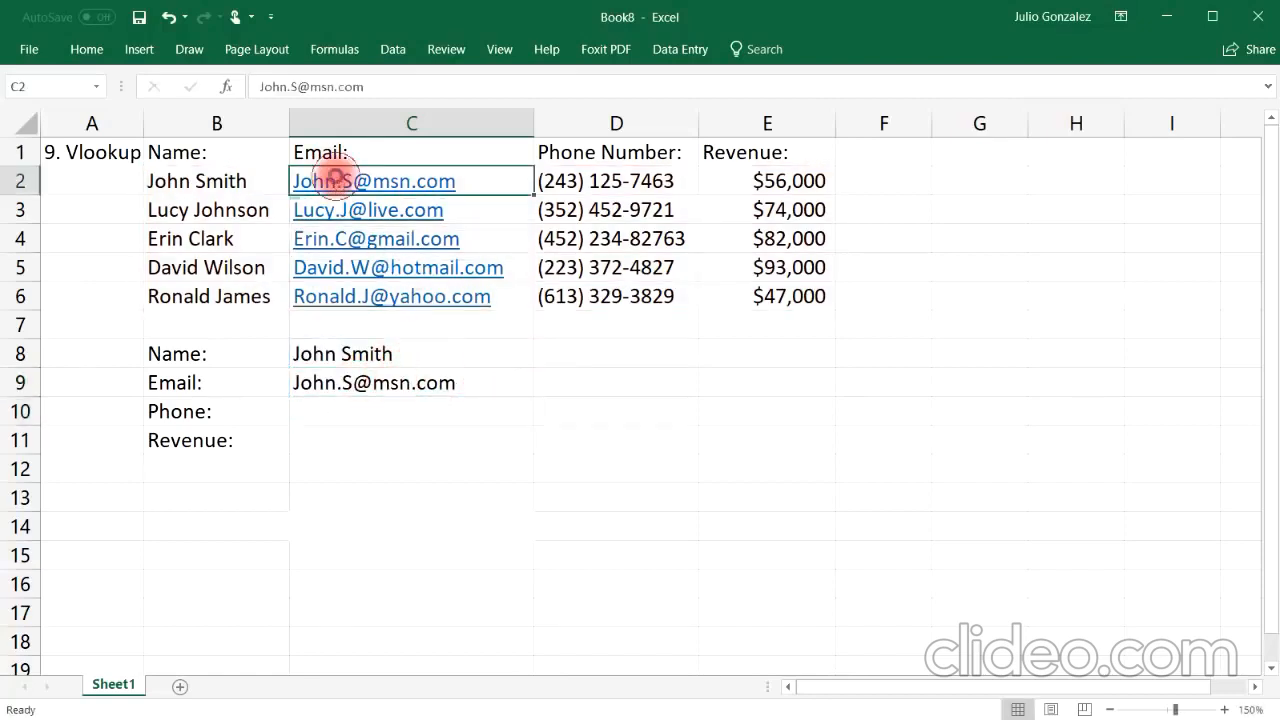
left_click(421, 300)
left_click(906, 507)
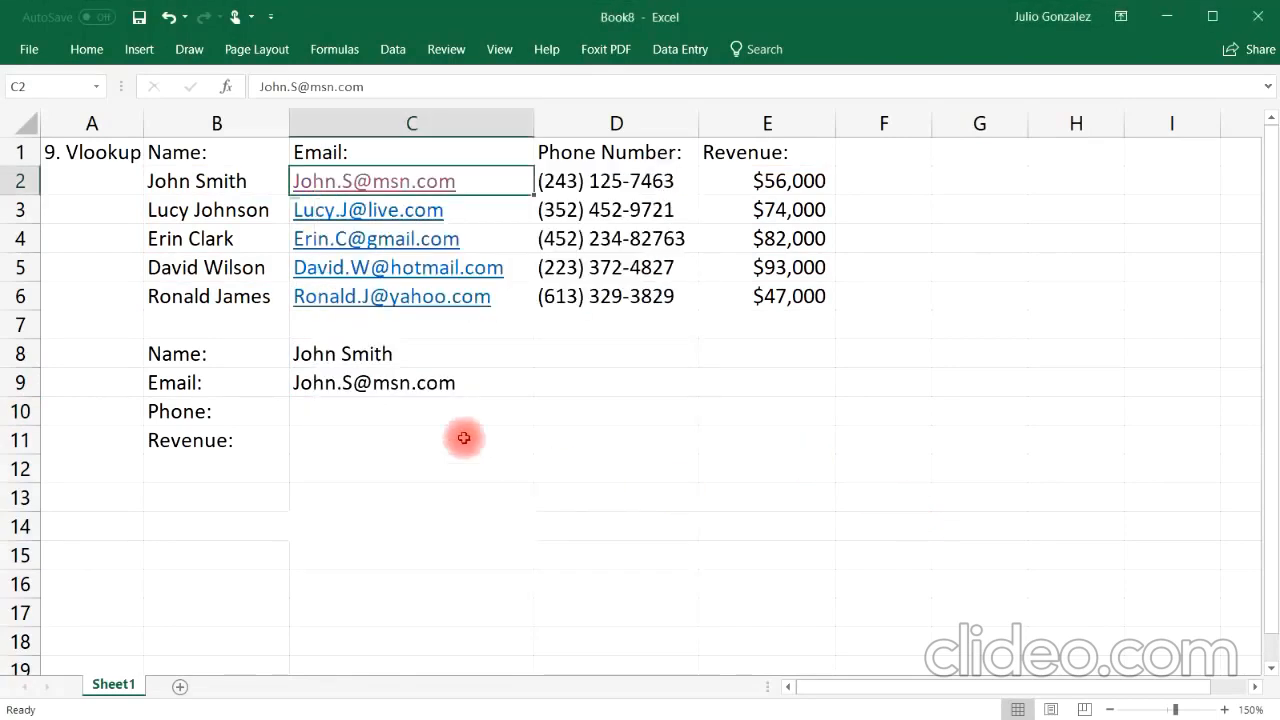
left_click(409, 380)
left_click(403, 346)
double_click(406, 352)
left_click_drag(406, 352, 303, 351)
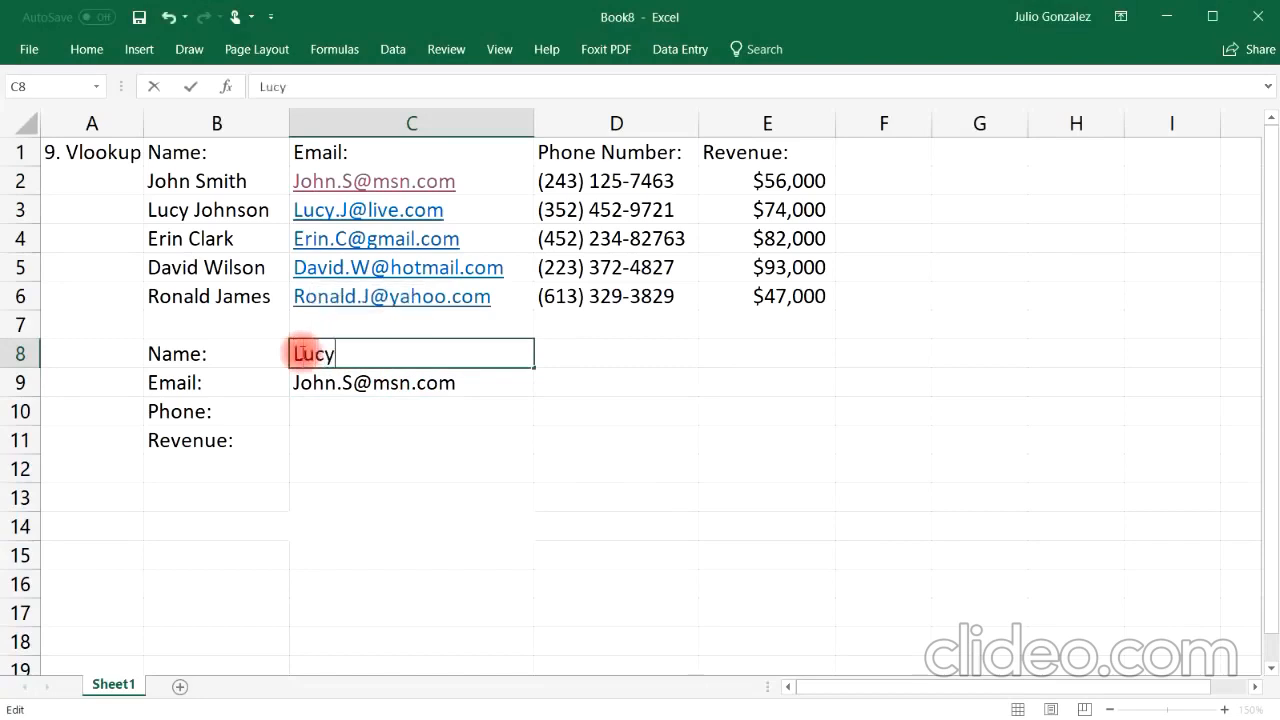
key("Return")
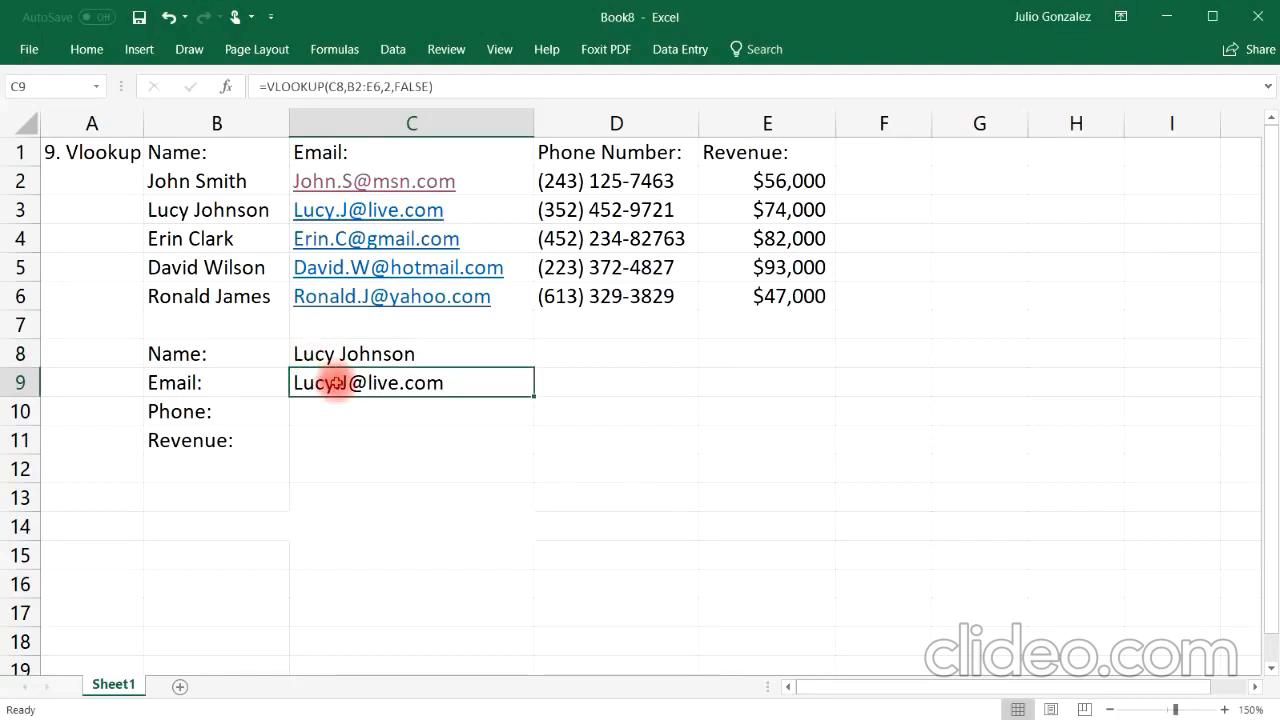
Step: In C10, enter a VLOOKUP formula returning the phone number: lookup C8 in B2:E6, column 3, FALSE
double_click(346, 413)
type("=vl")
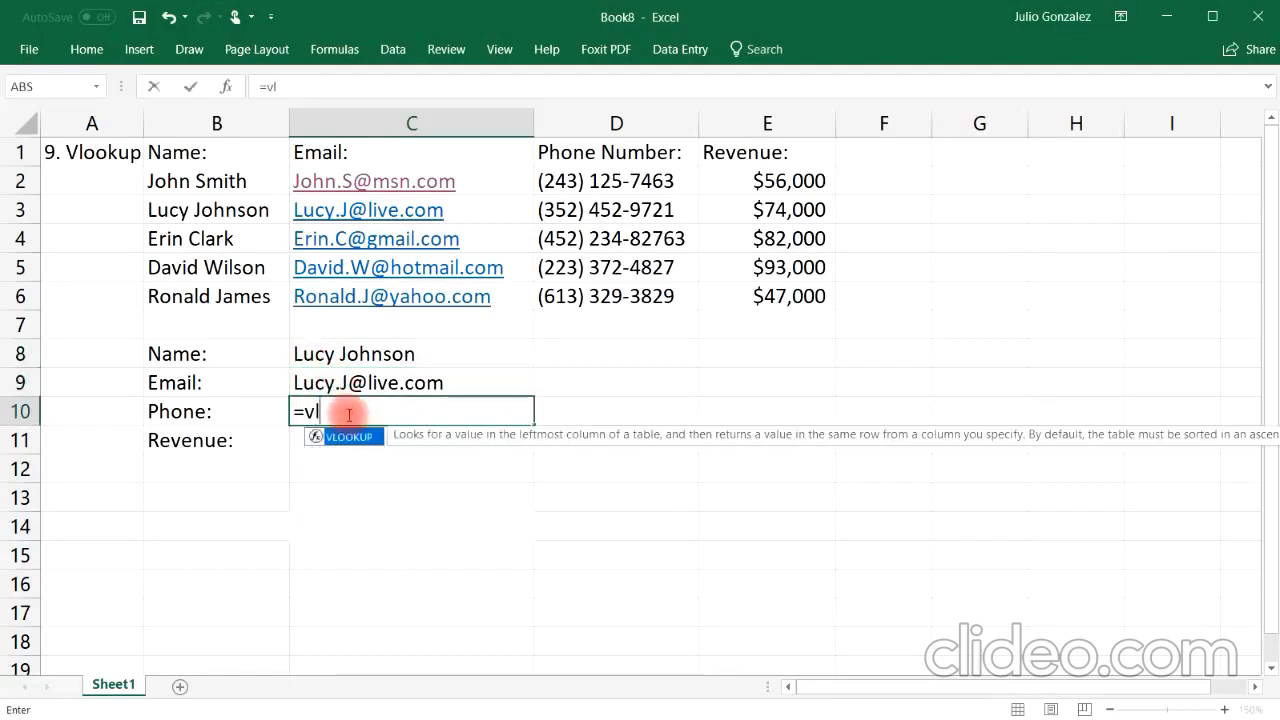
type("ookup")
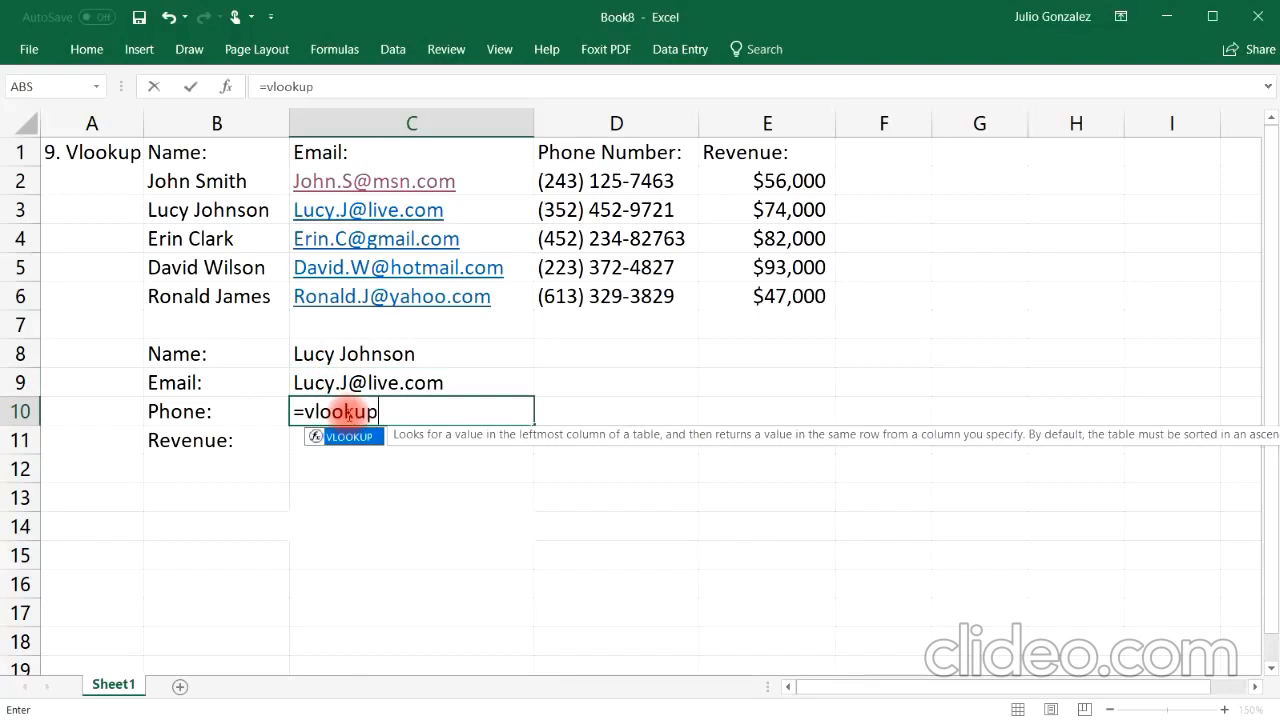
type("(")
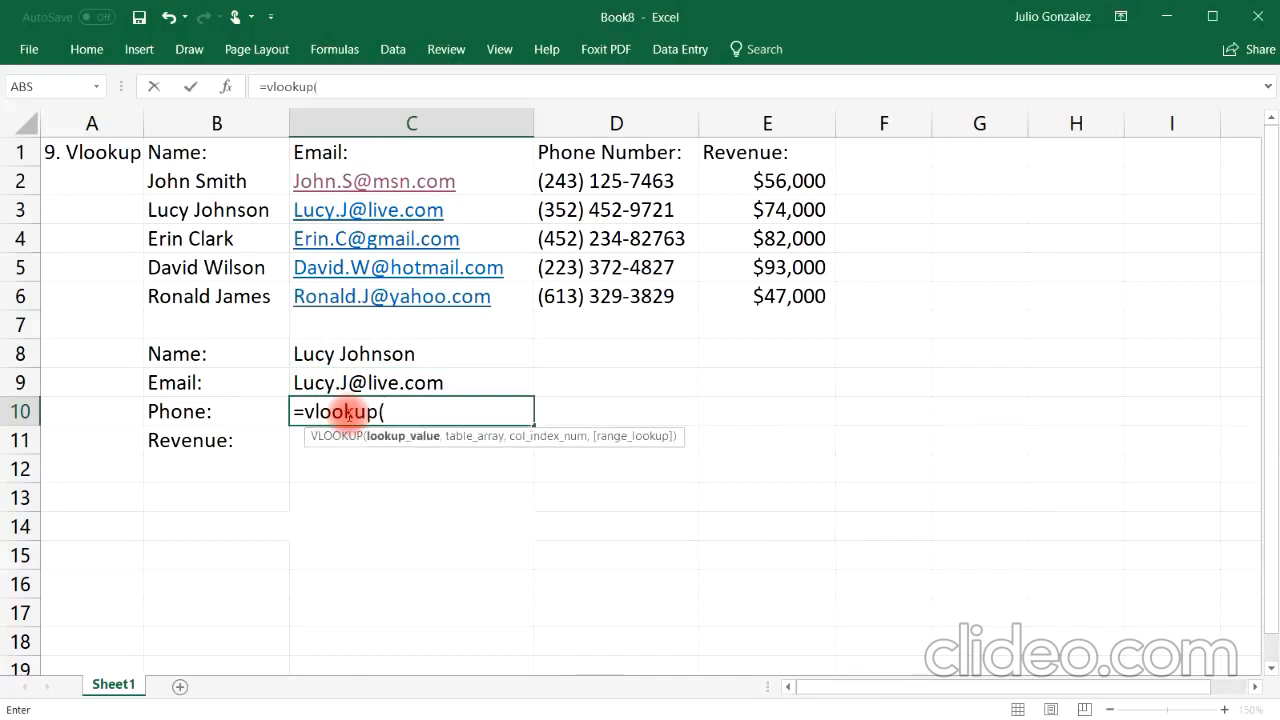
left_click(410, 355)
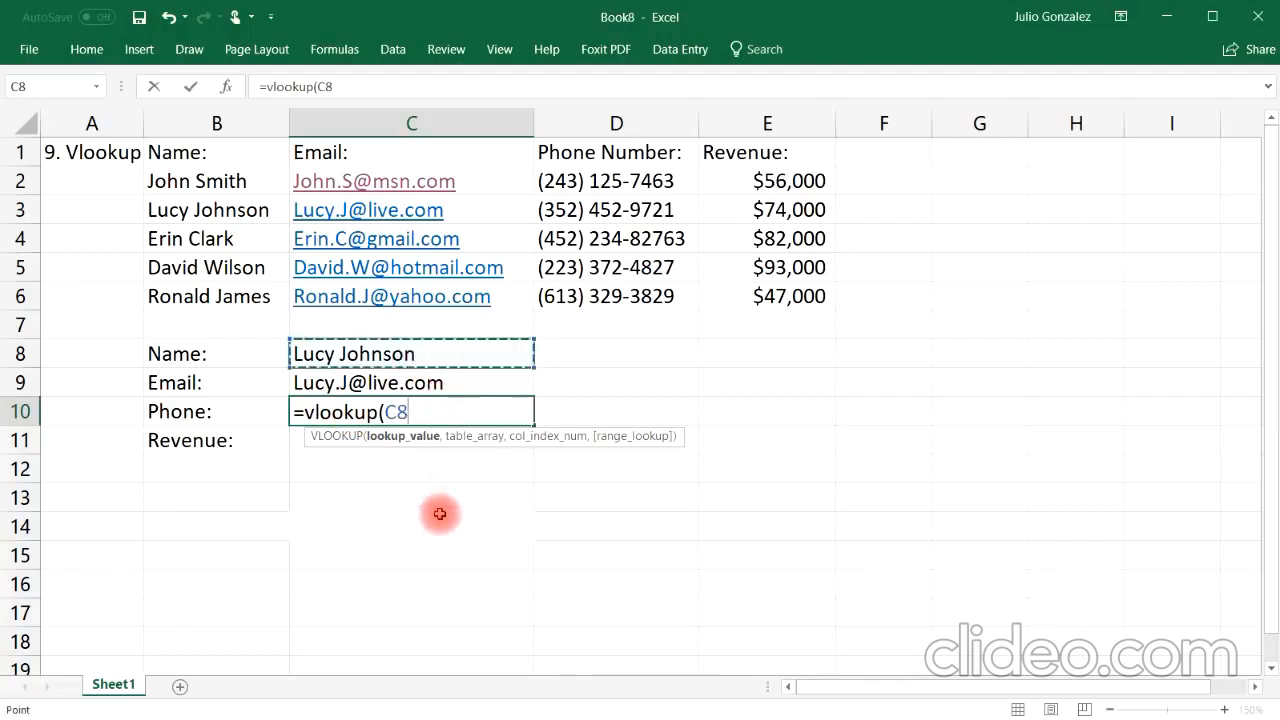
type(",")
left_click_drag(209, 183, 752, 287)
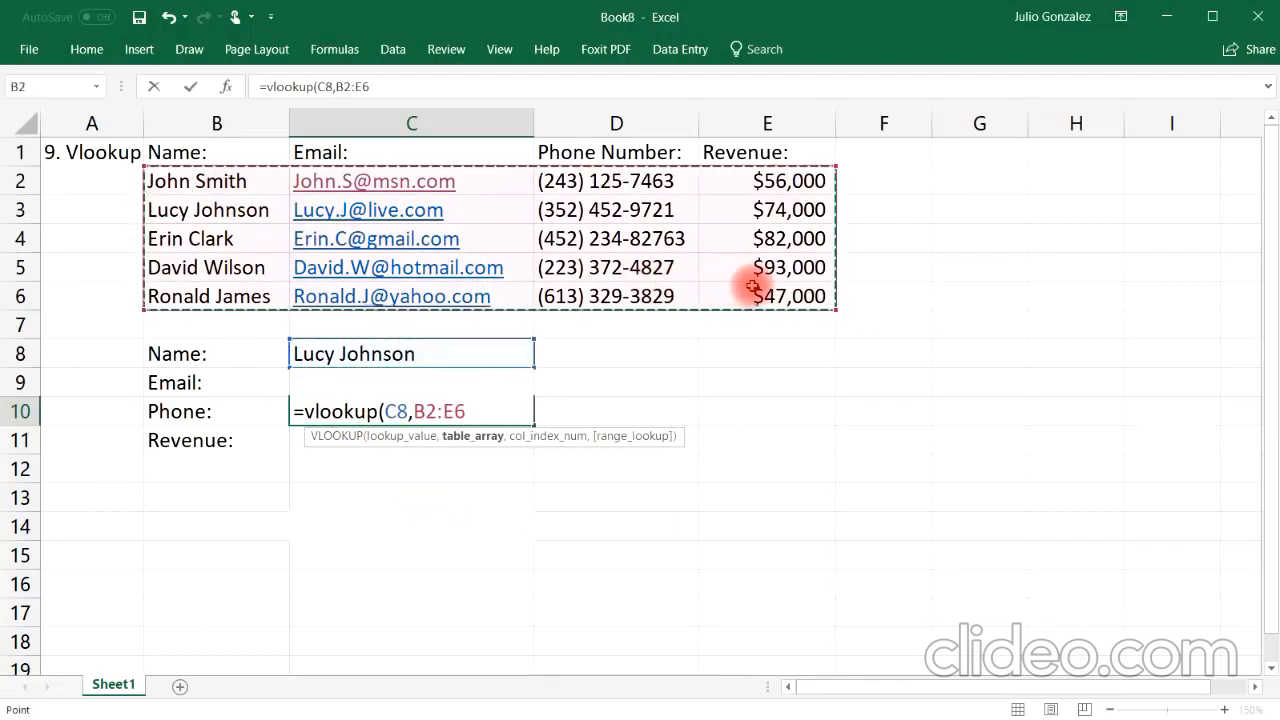
type(",")
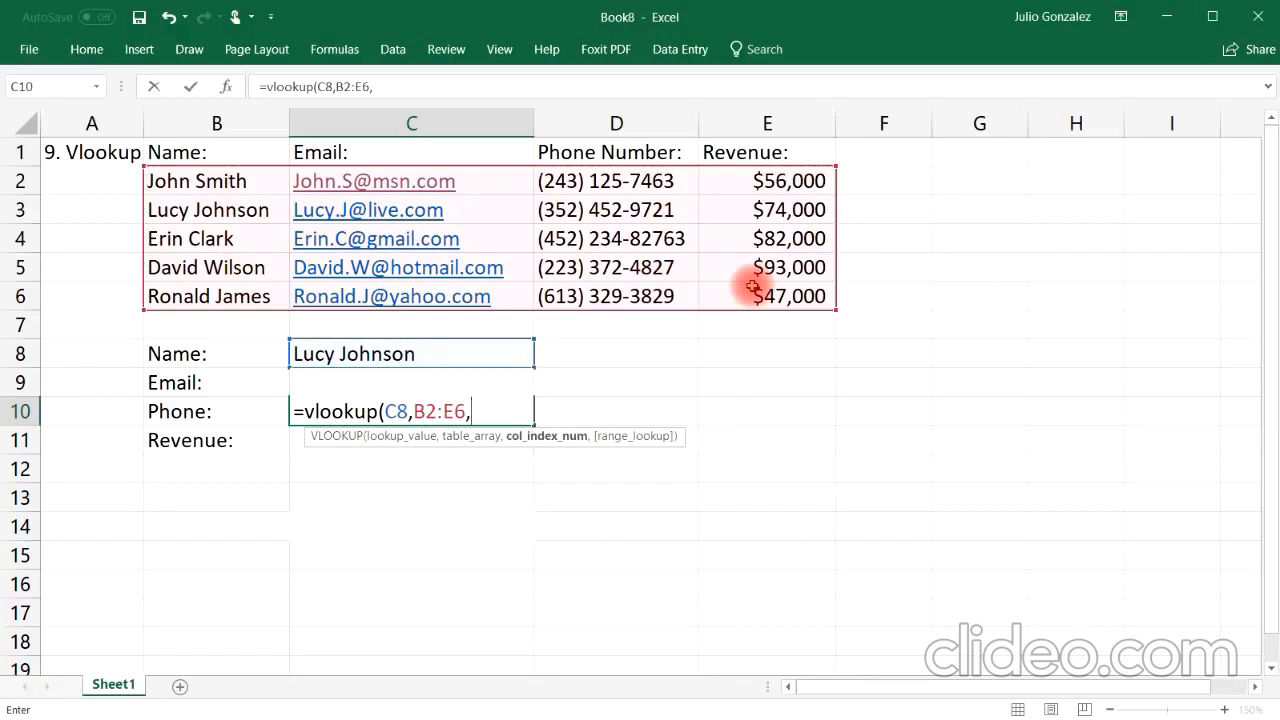
type("3,")
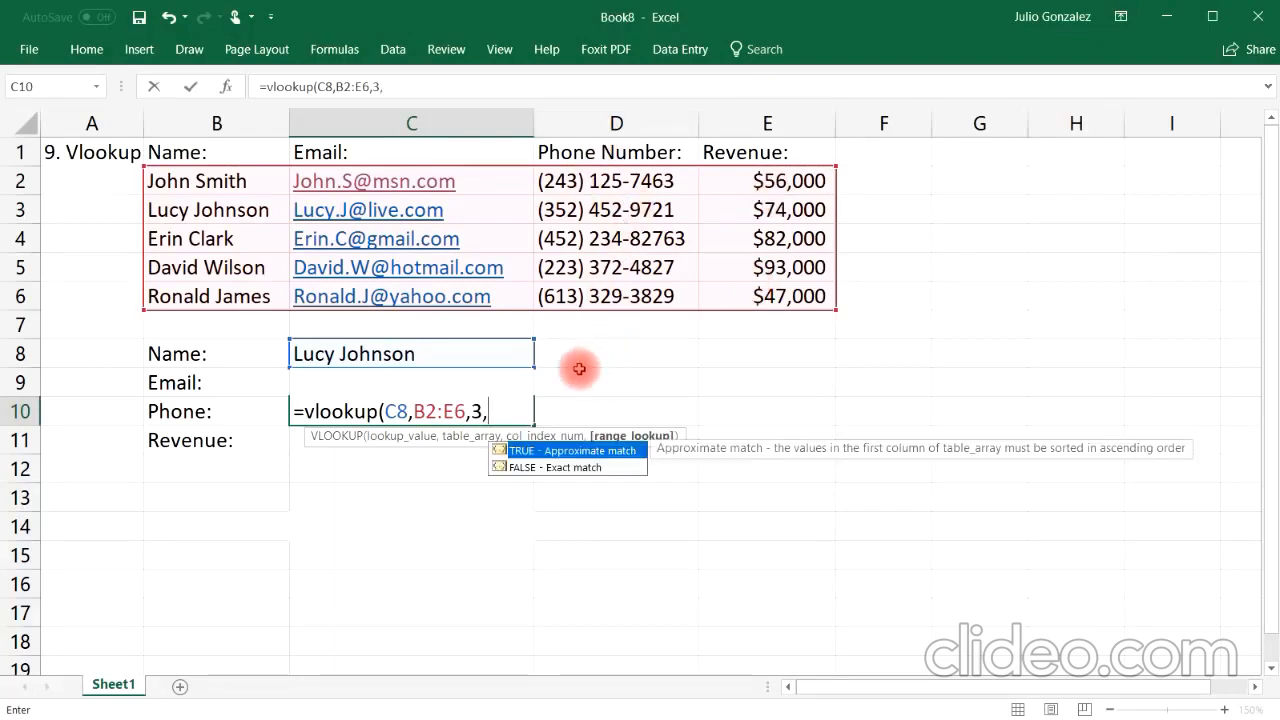
left_click(556, 473)
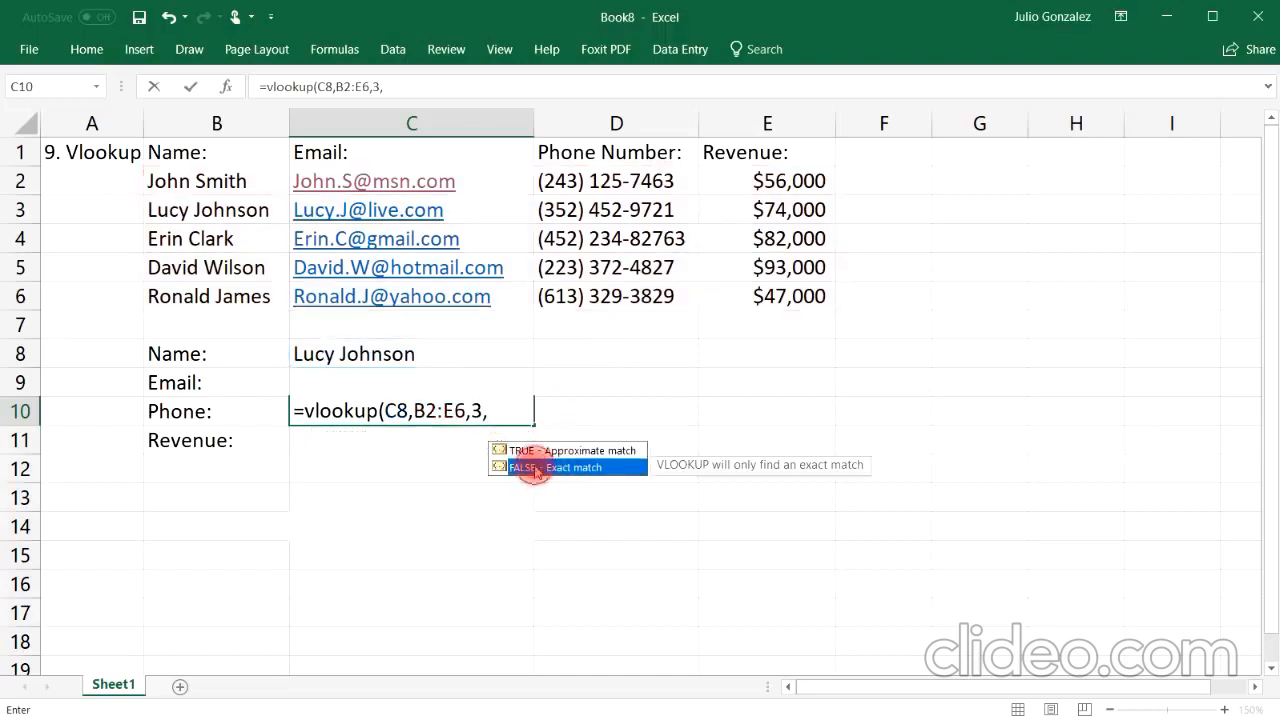
left_click(502, 410)
type("fal")
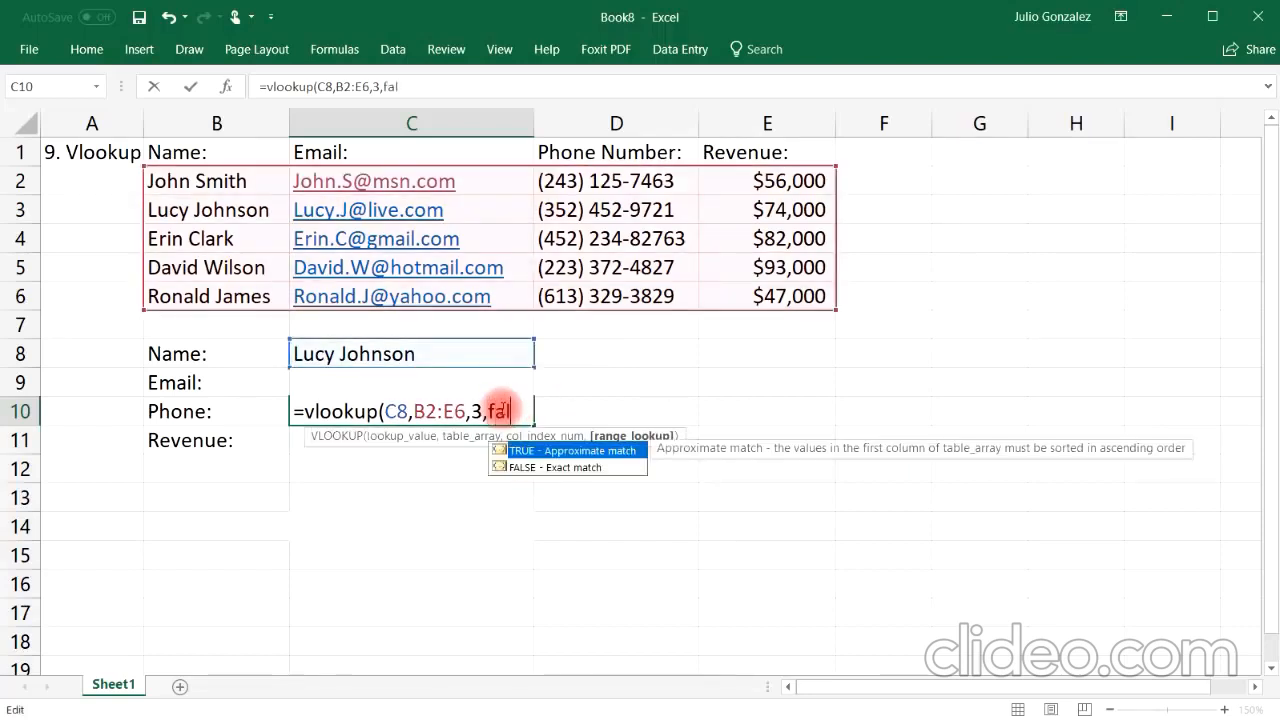
type("se)")
key("Return")
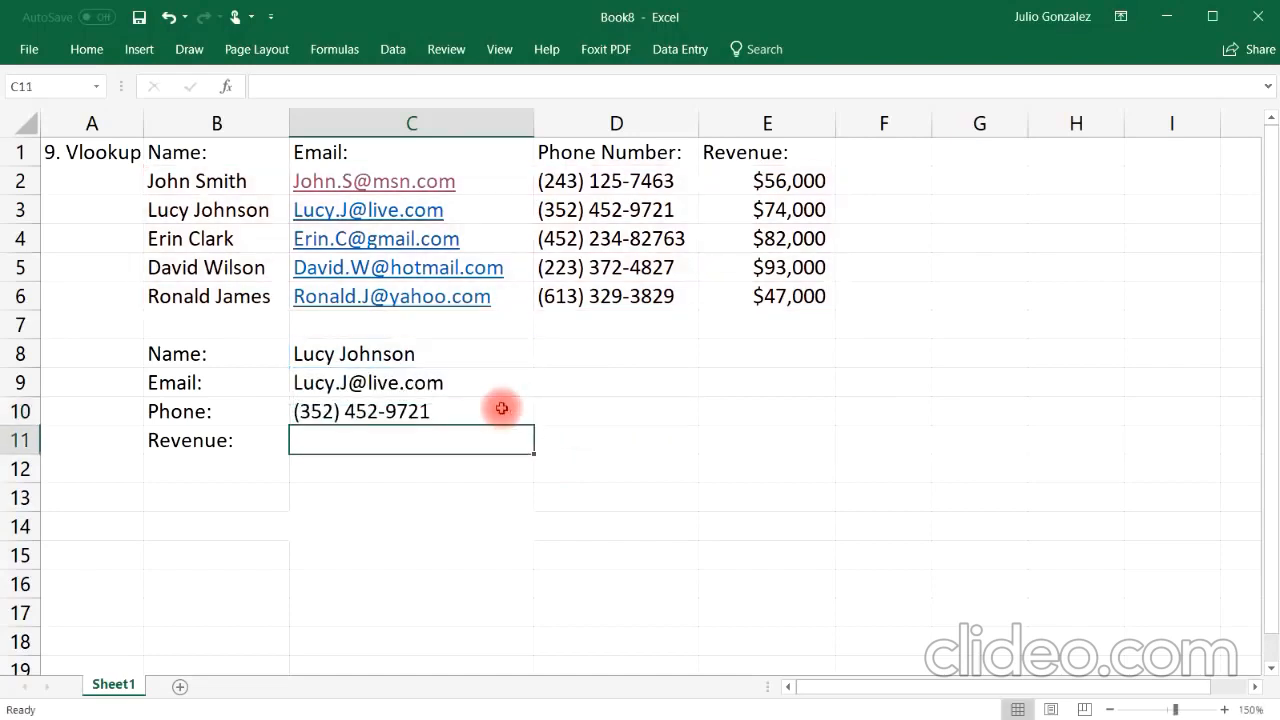
Step: In C11, enter a VLOOKUP formula returning the revenue: lookup C8 in B2:E6, column 4, FALSE
left_click(590, 212)
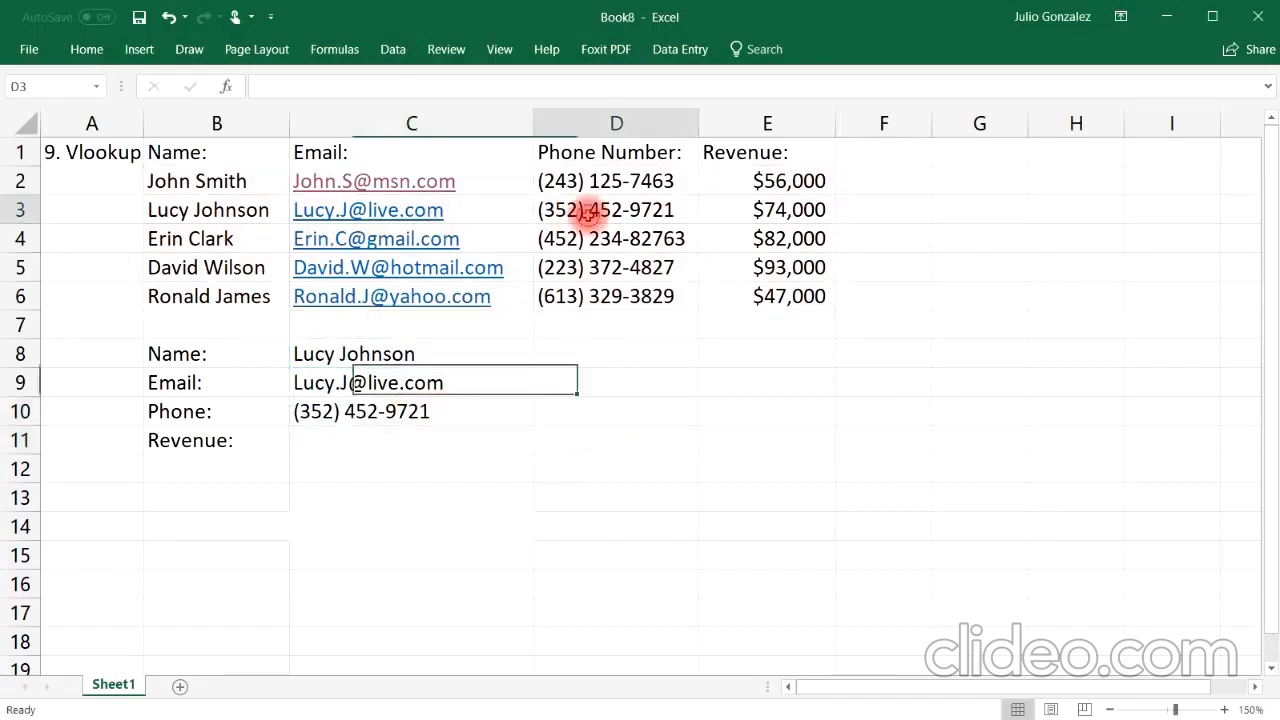
left_click(393, 435)
type("=")
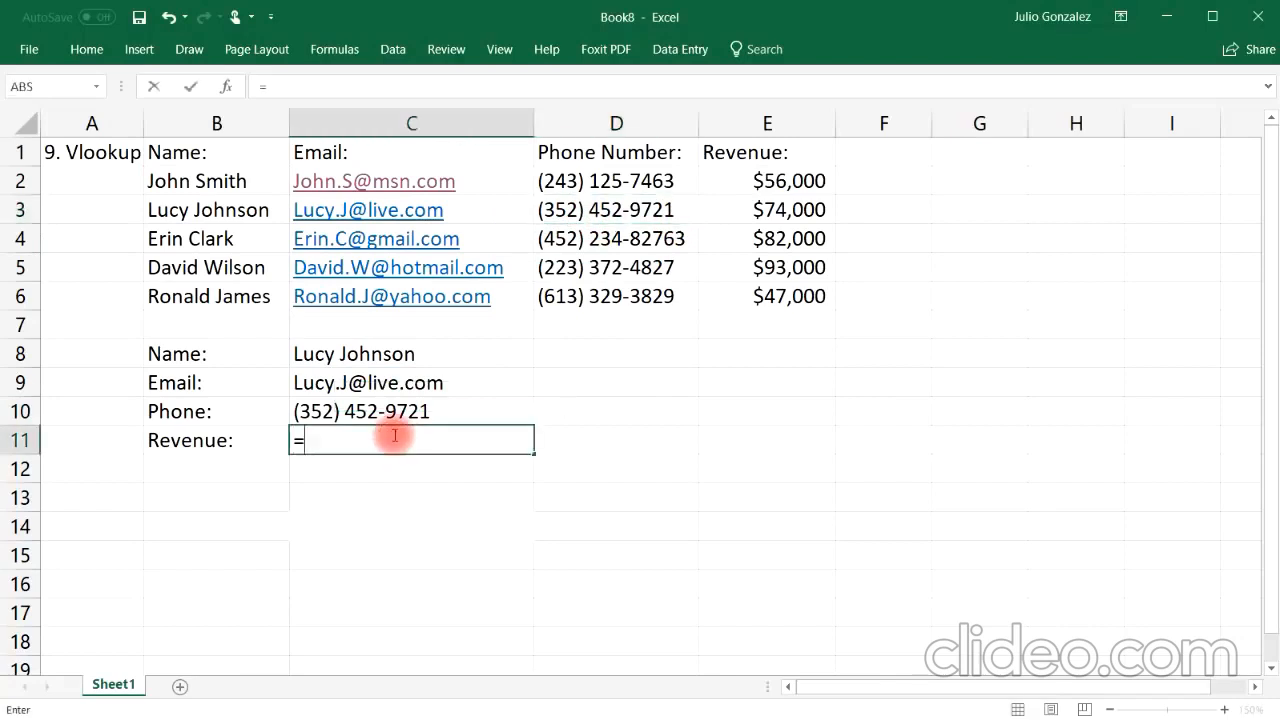
type("vlooku")
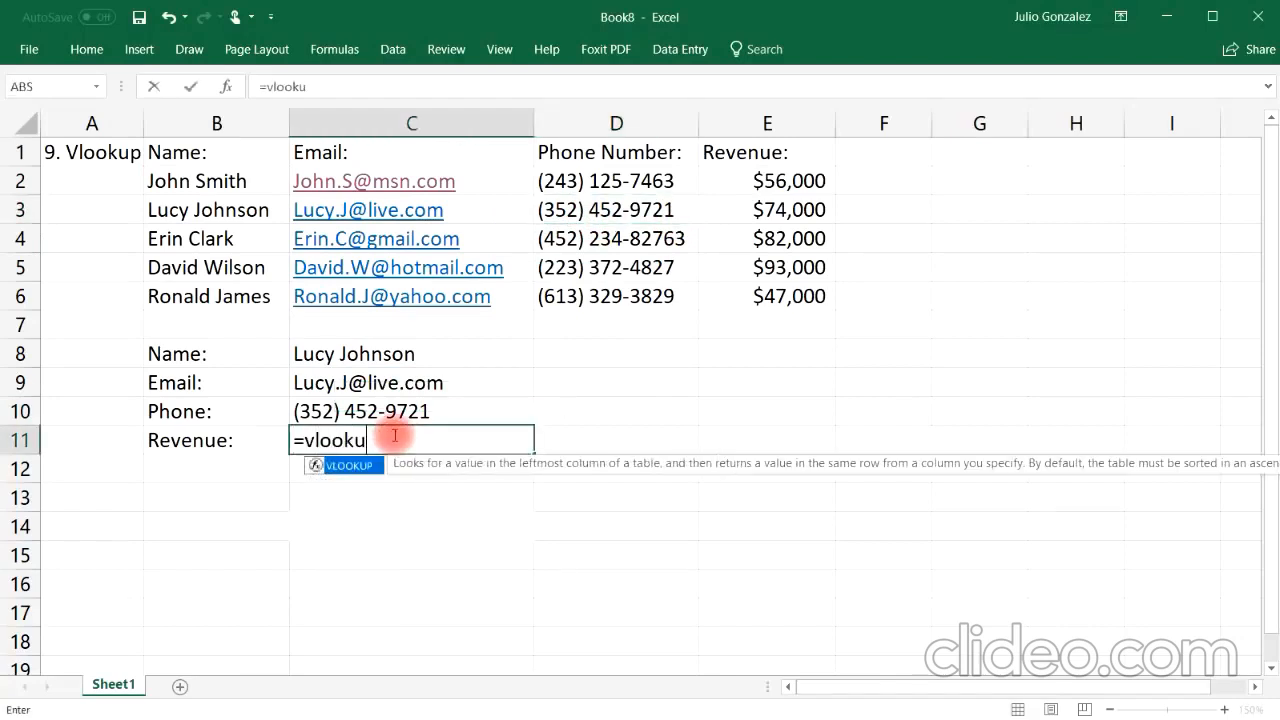
type("p(")
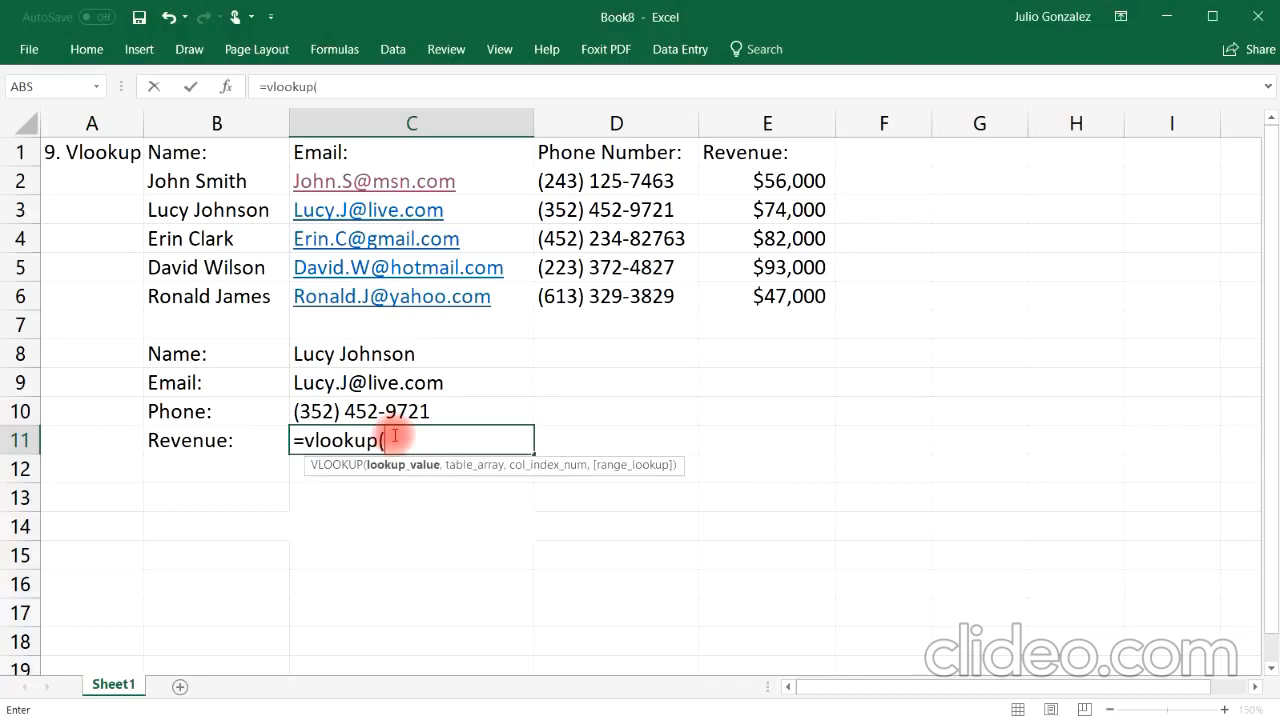
left_click(391, 354)
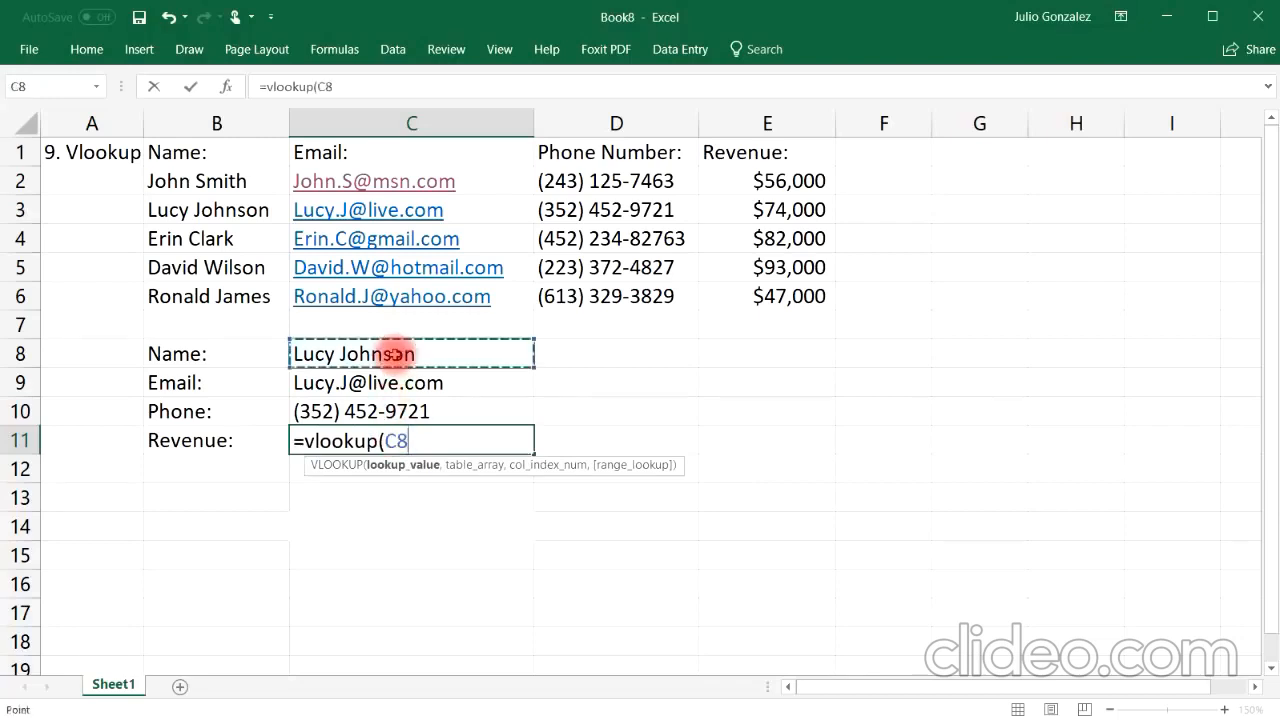
type(",")
left_click_drag(177, 180, 775, 310)
type(",")
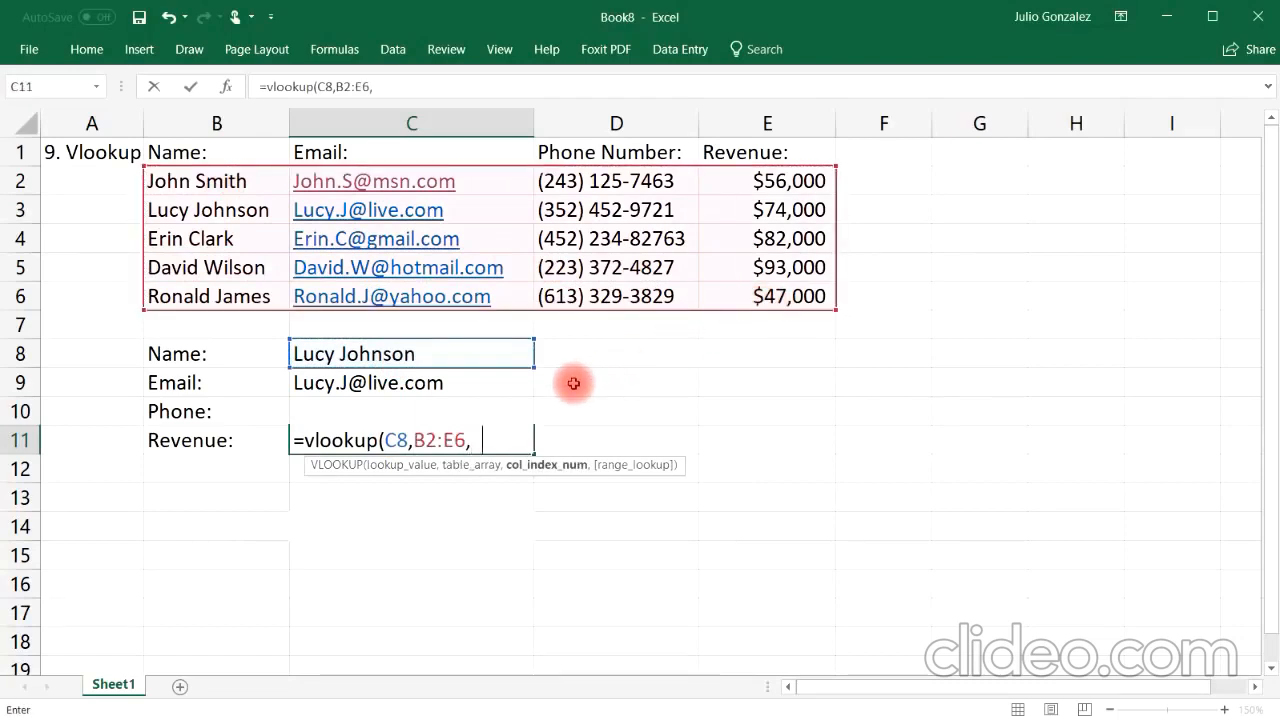
type("4,")
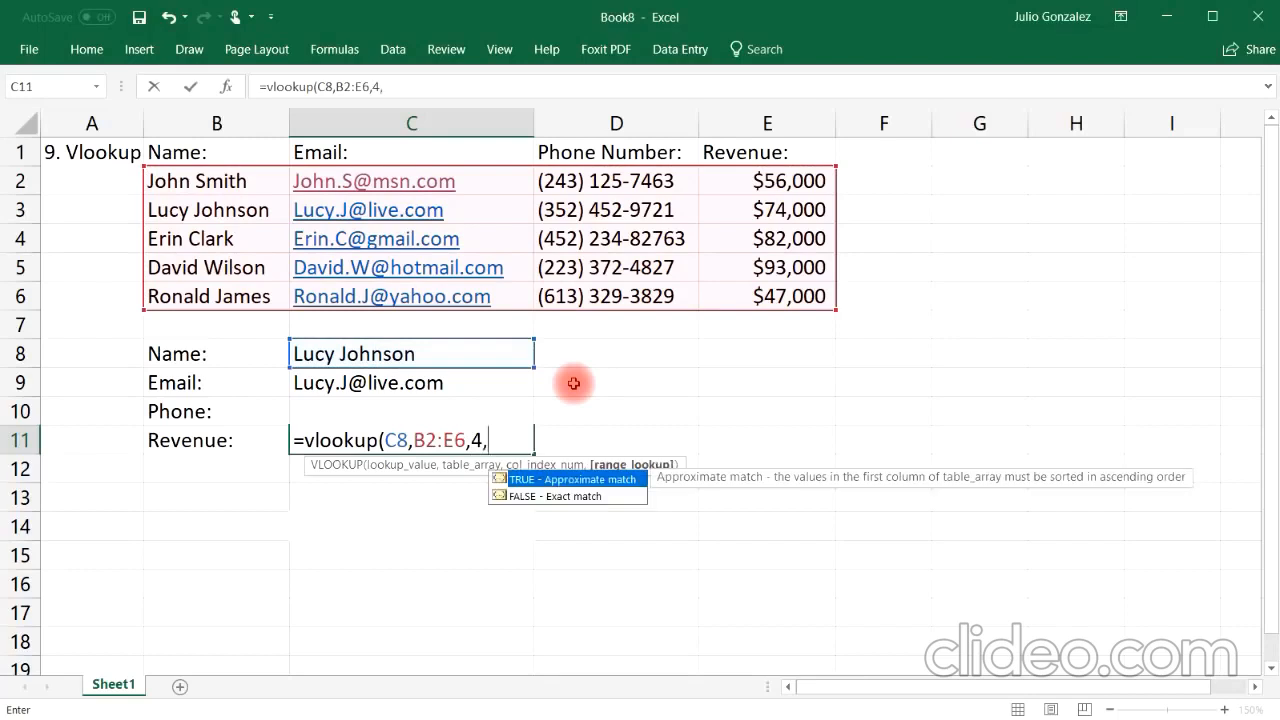
type("false)")
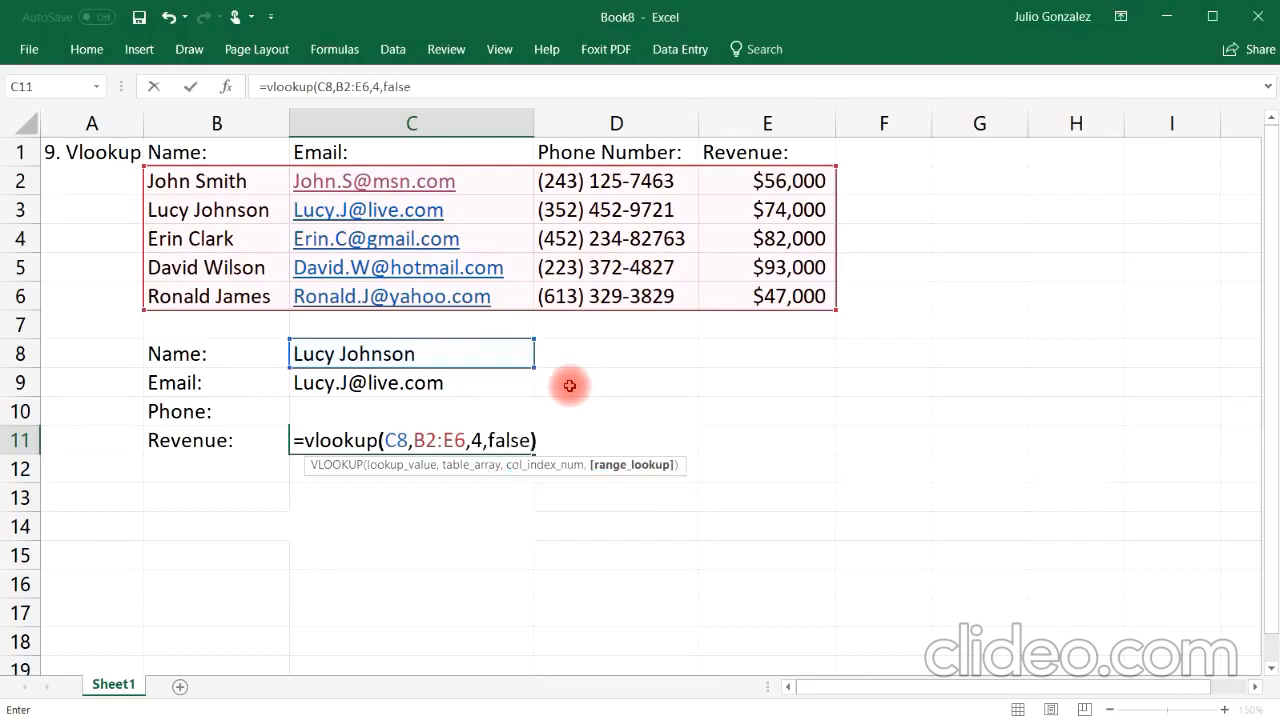
key("Return")
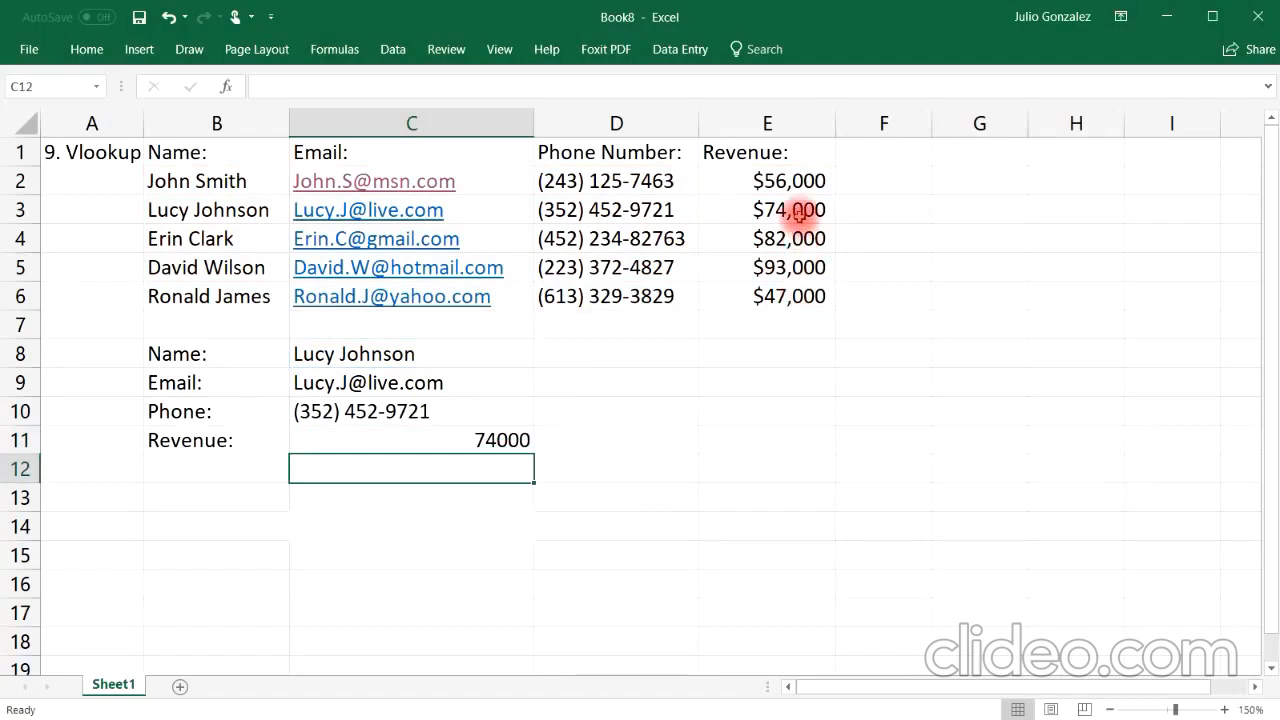
Step: Format the revenue result in C11 as Currency with 0 decimal places
left_click(798, 210)
left_click(516, 440)
right_click(516, 440)
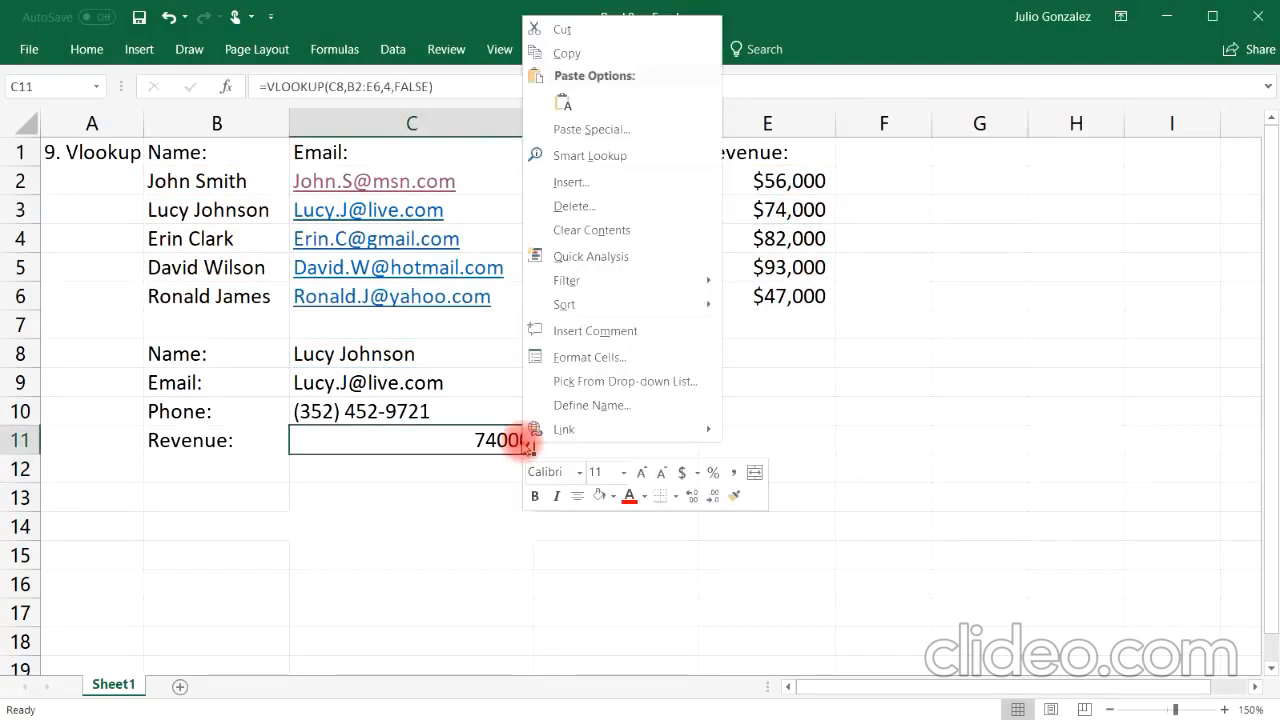
left_click(697, 472)
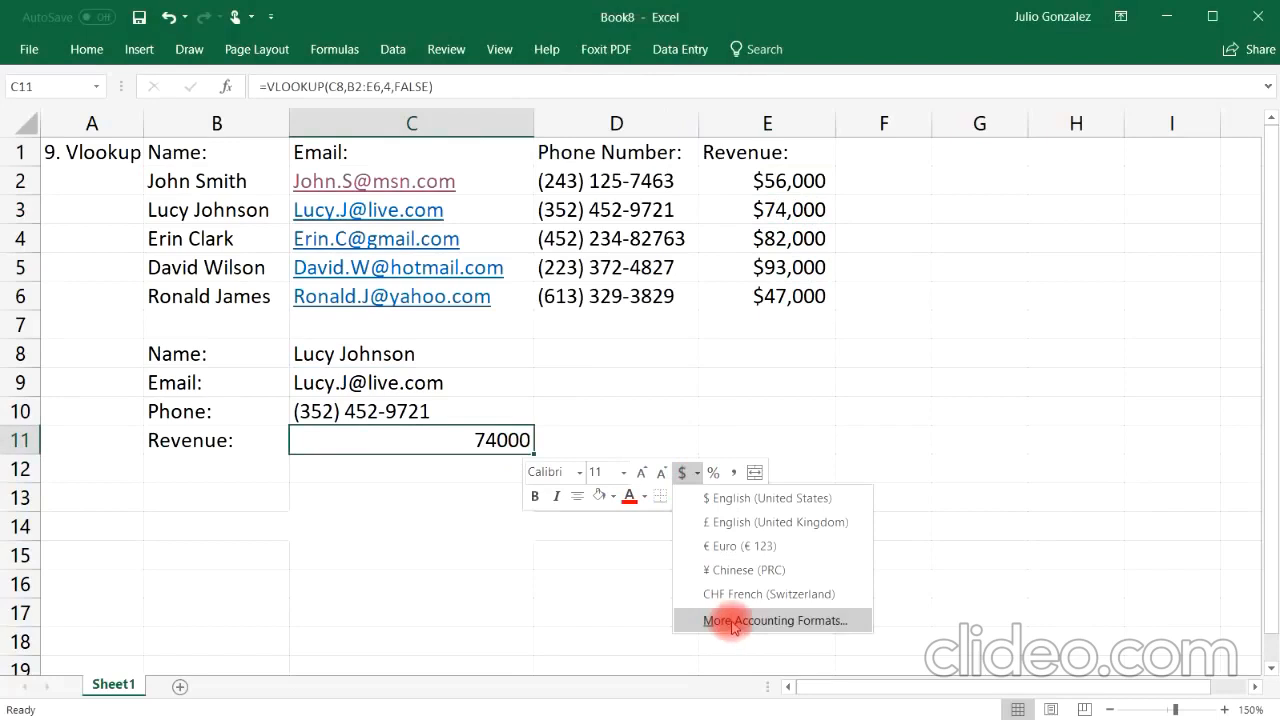
left_click(735, 622)
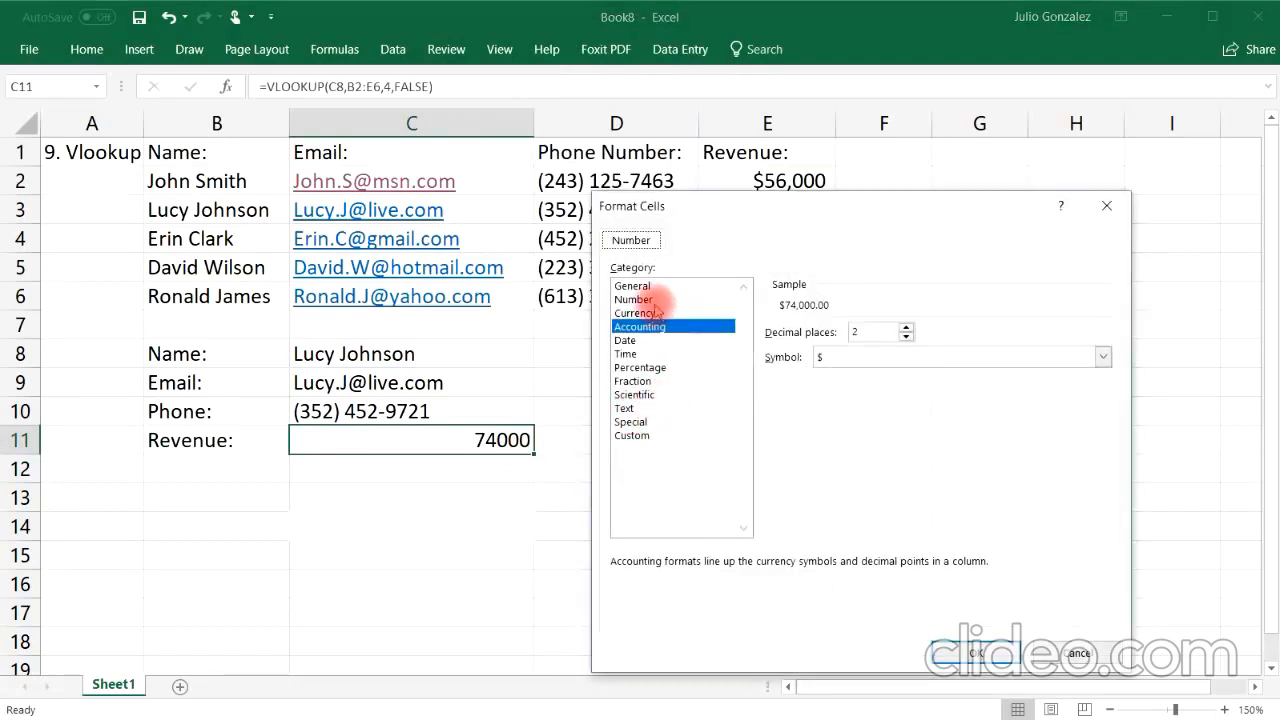
left_click(655, 312)
left_click(906, 336)
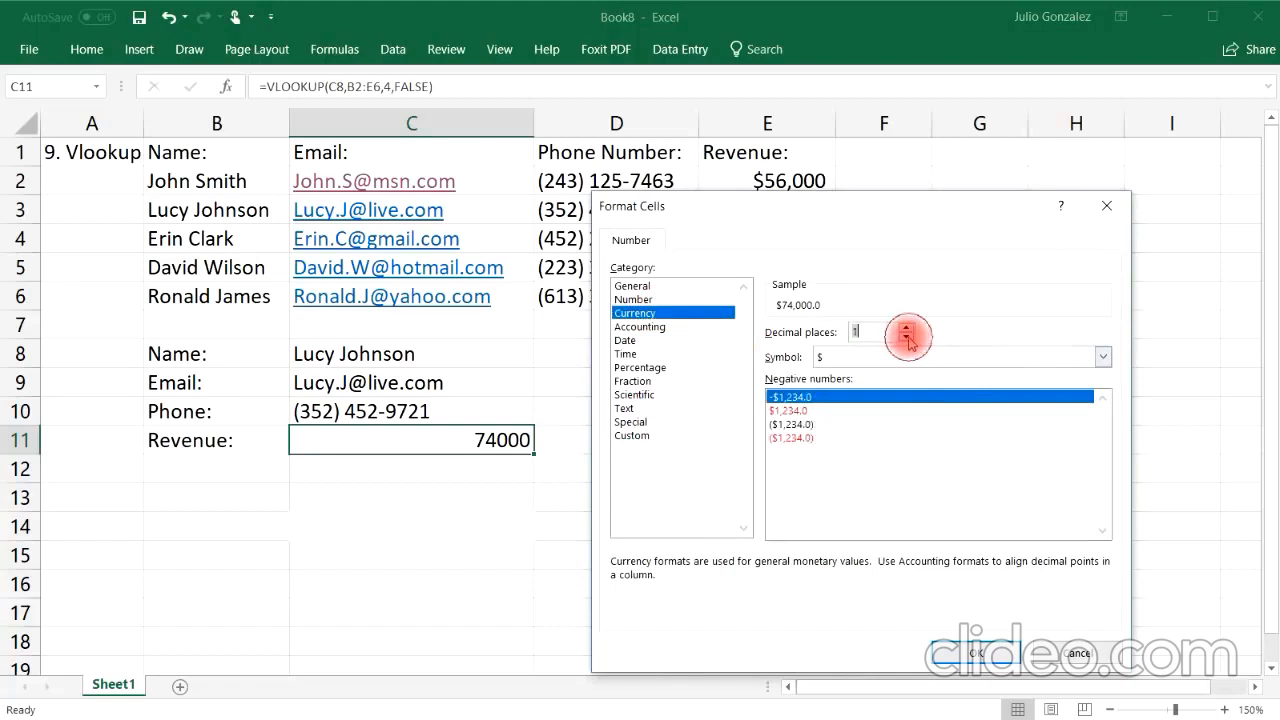
left_click(906, 336)
left_click(975, 653)
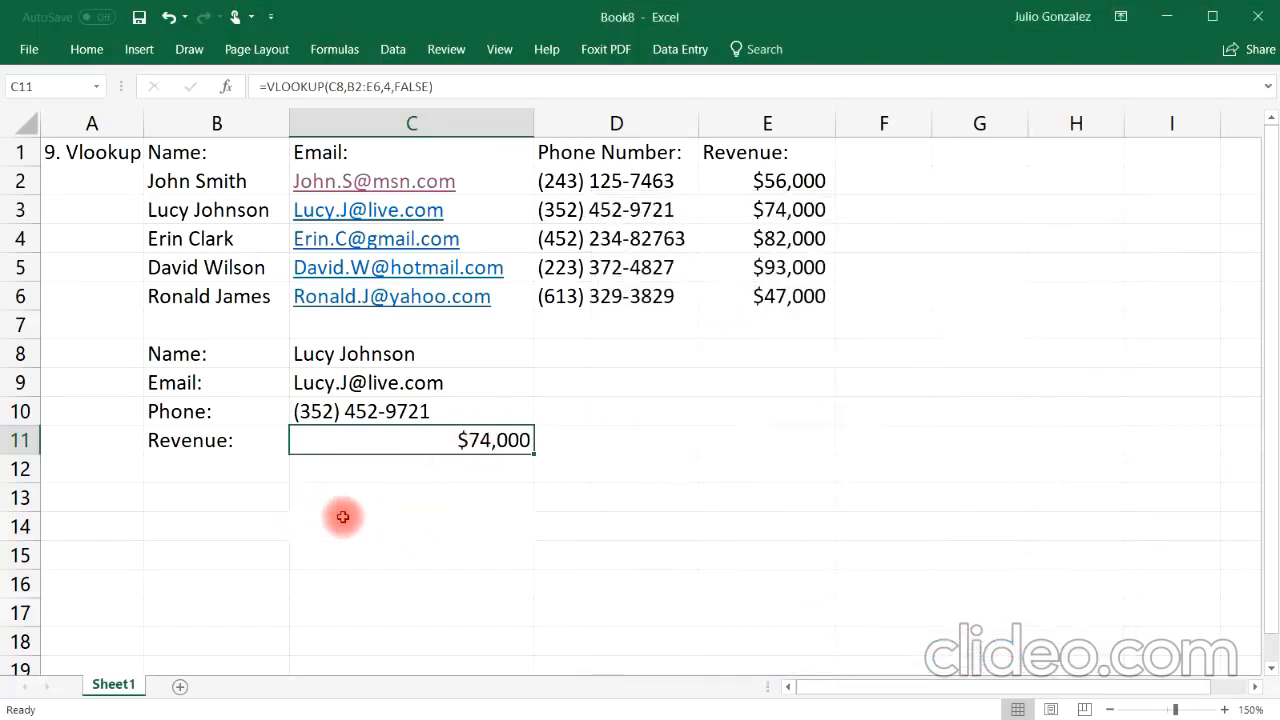
left_click(430, 354)
double_click(441, 351)
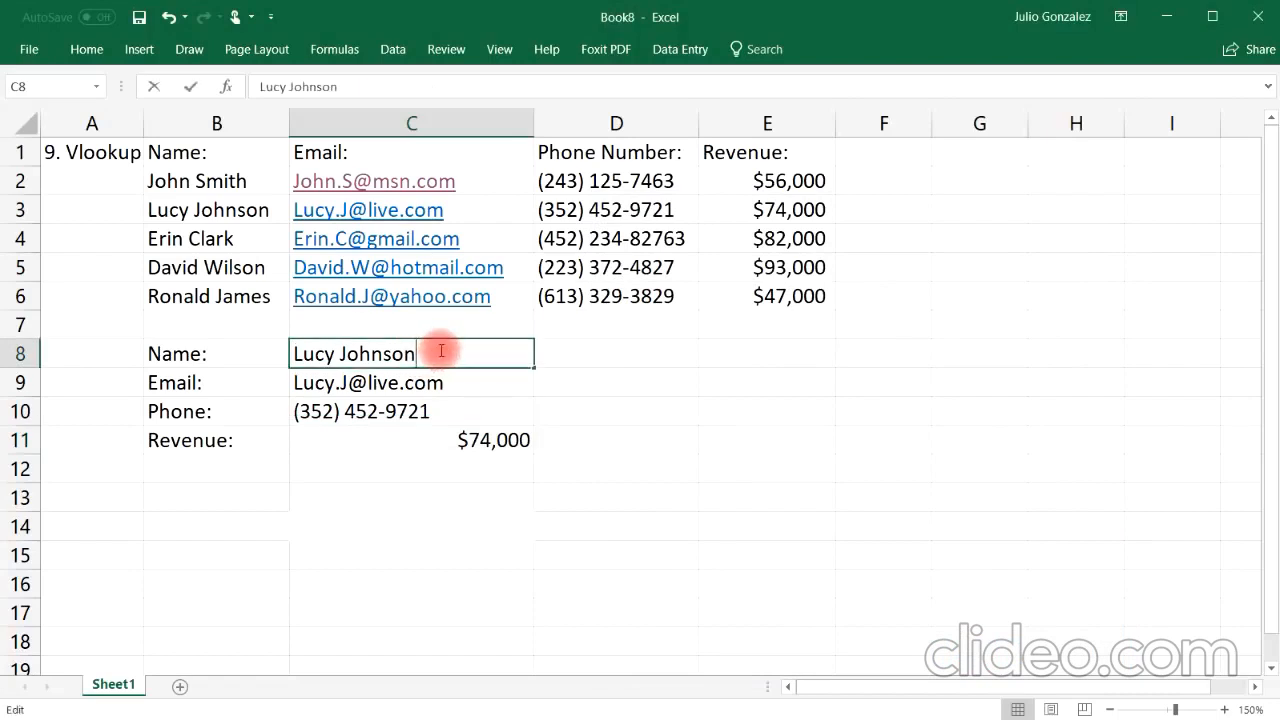
left_click_drag(441, 351, 305, 351)
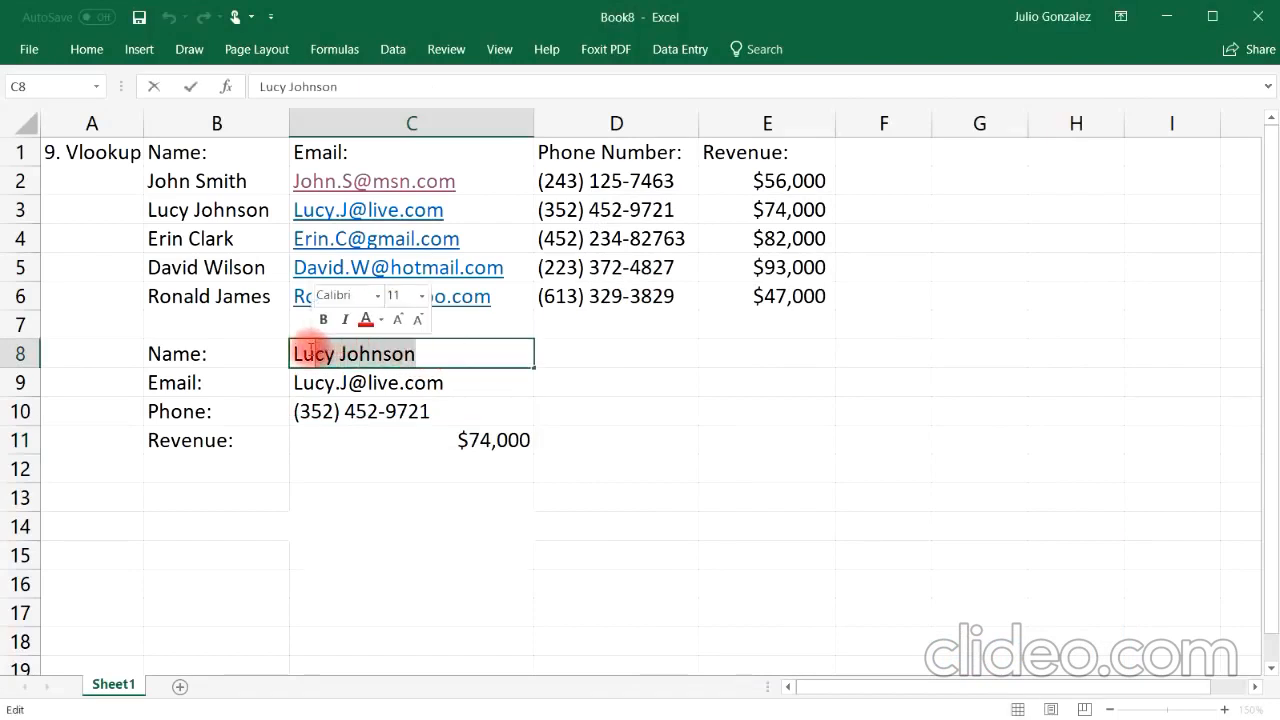
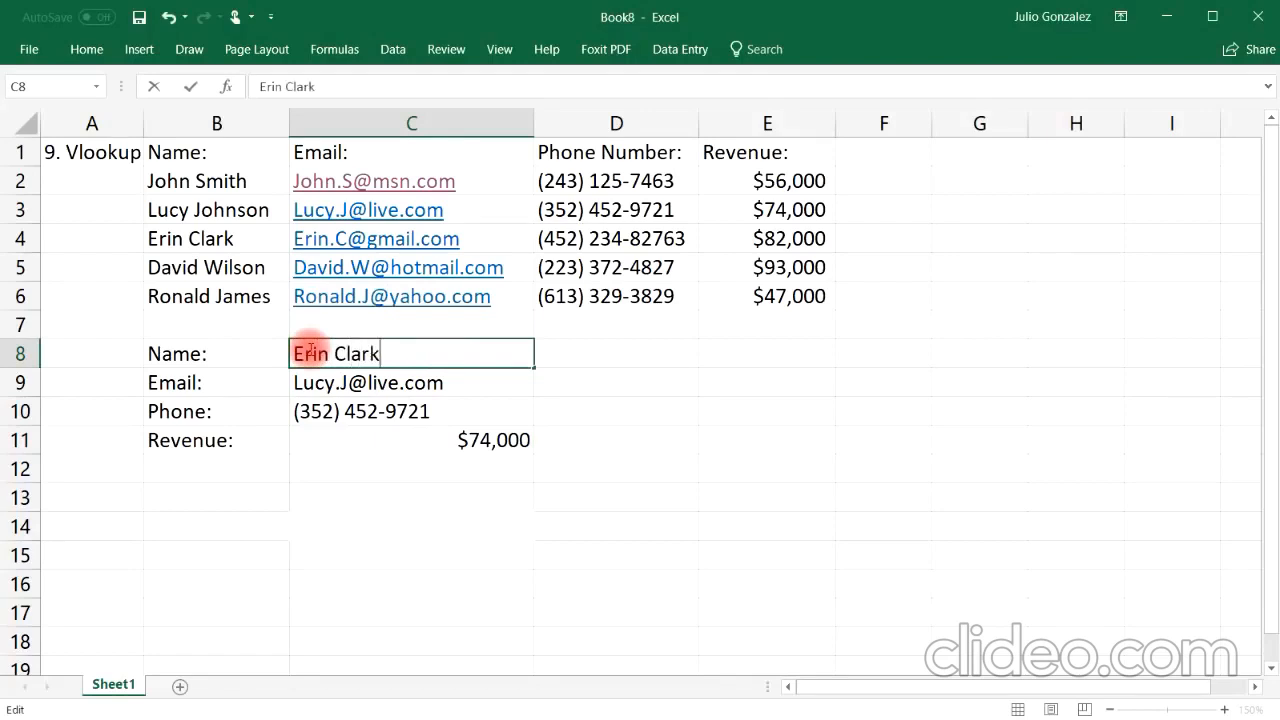
key("Return")
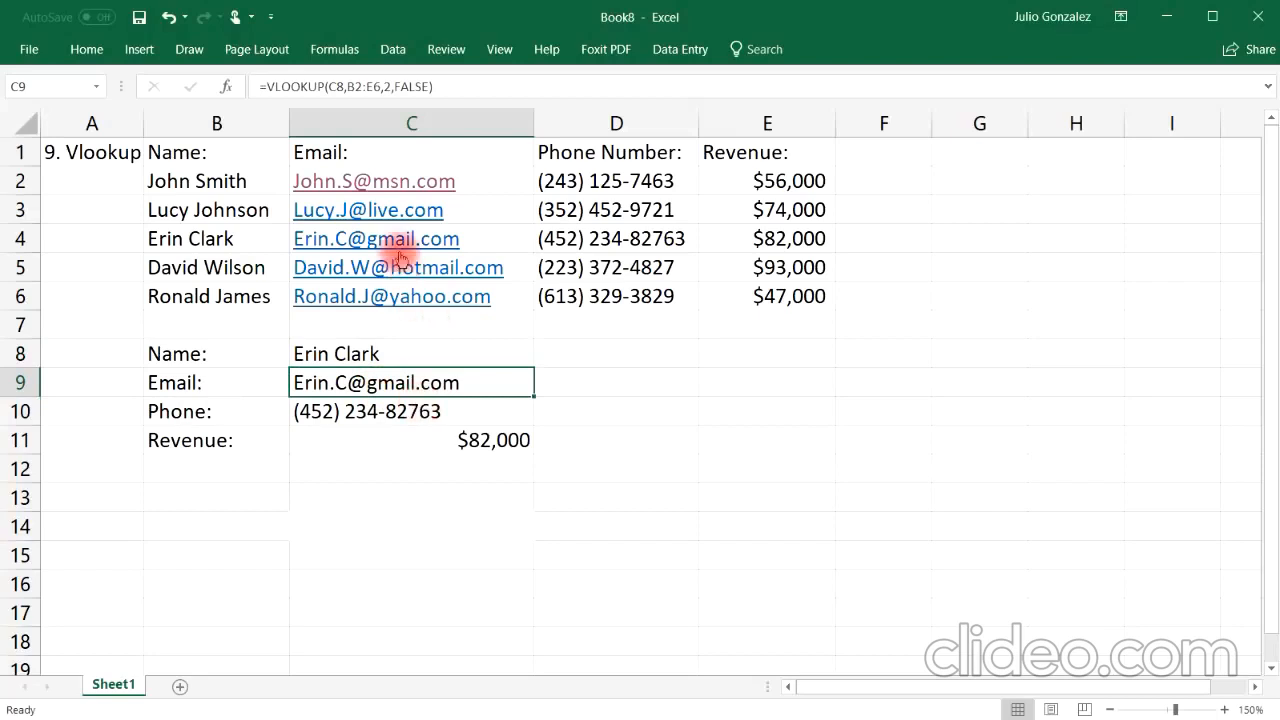
Step: Widen column A and retitle A1 as "10. Drop Down List"
left_click(590, 238)
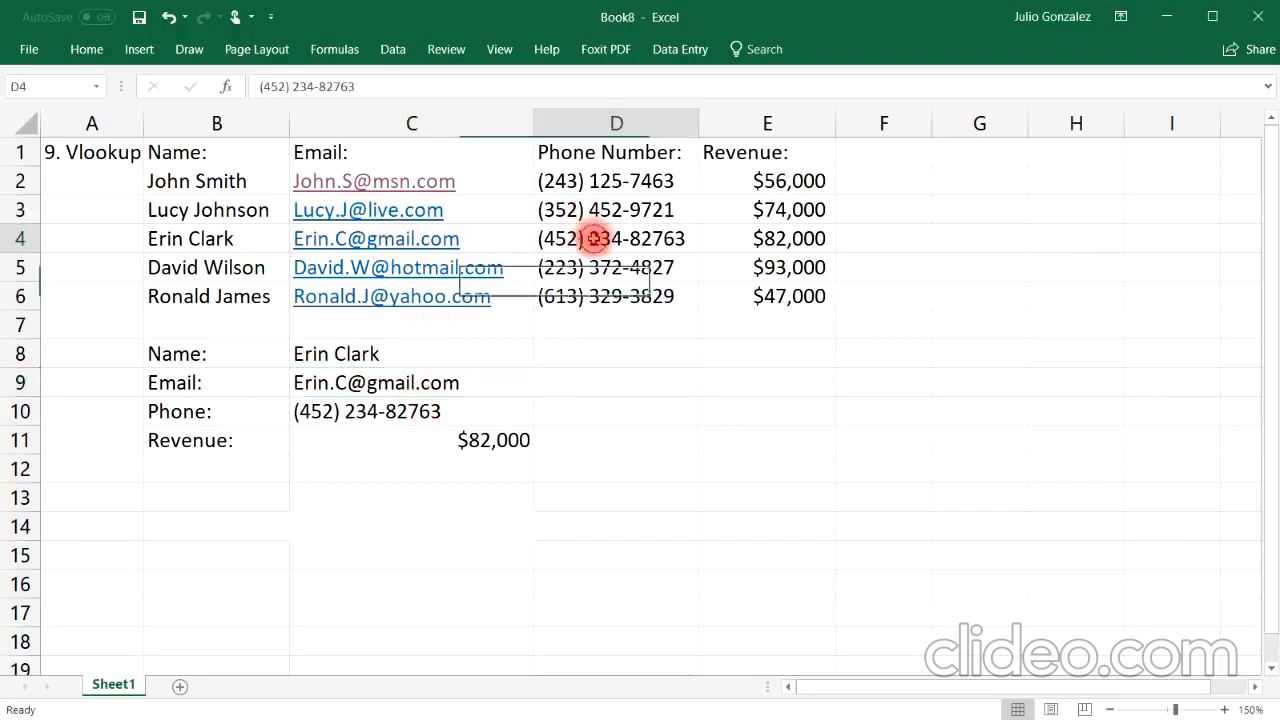
left_click(775, 240)
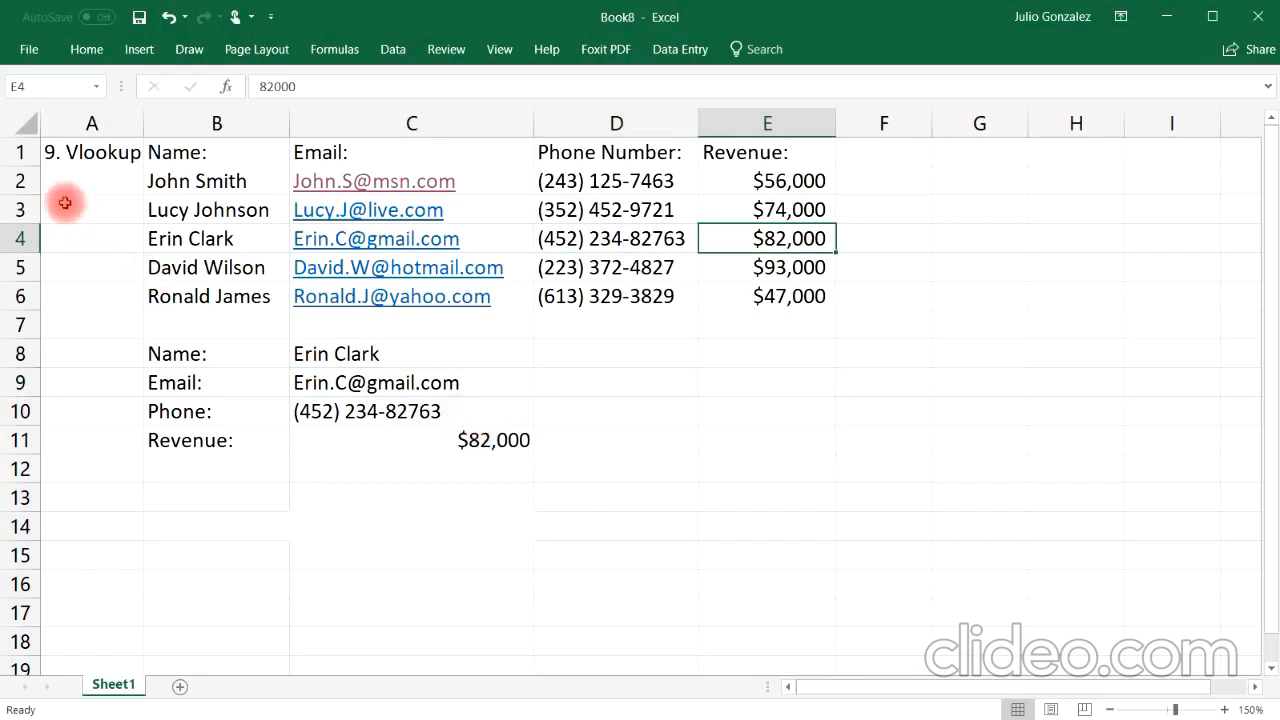
left_click_drag(143, 123, 219, 122)
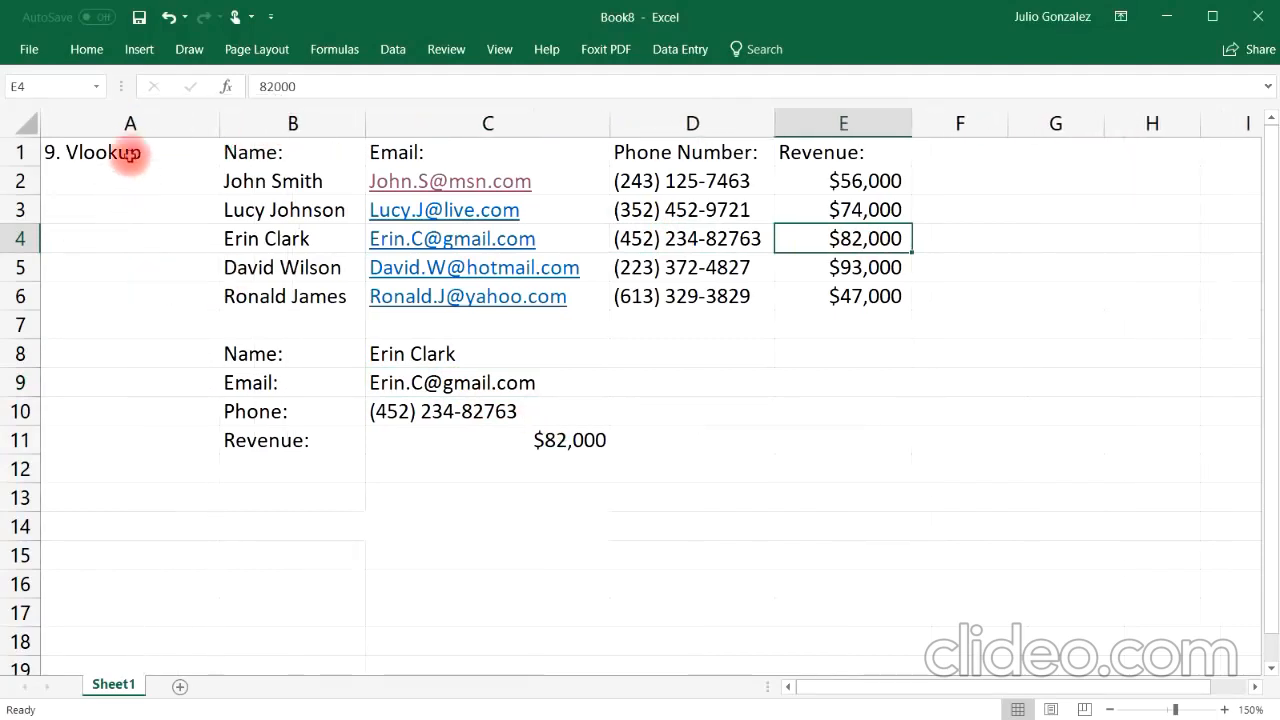
left_click(130, 152)
type("10.")
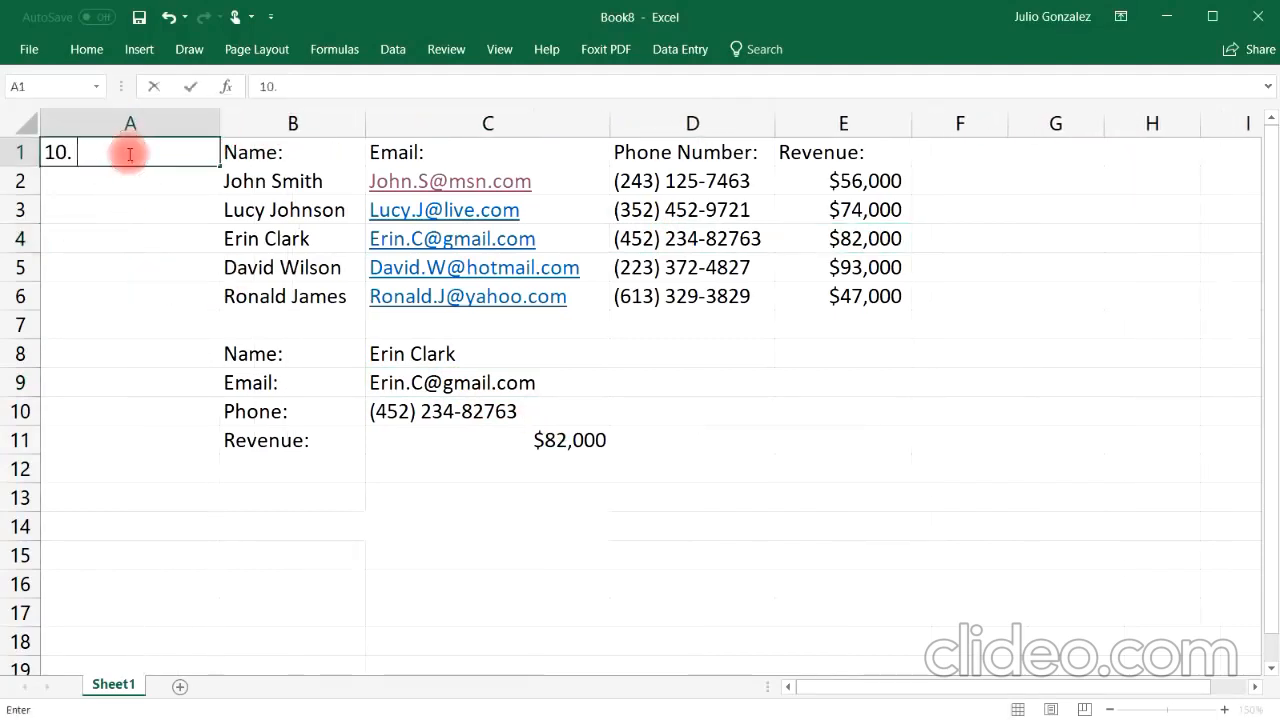
type("  Drop Down")
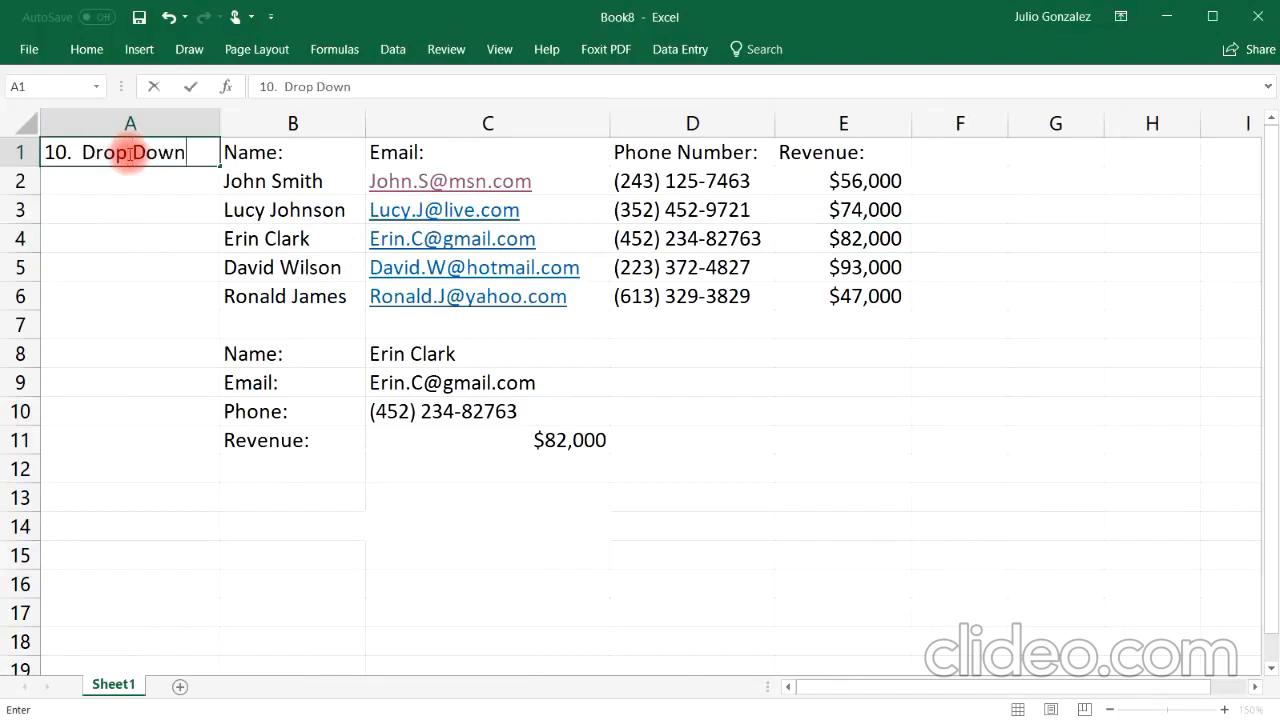
type(" List")
key("Return")
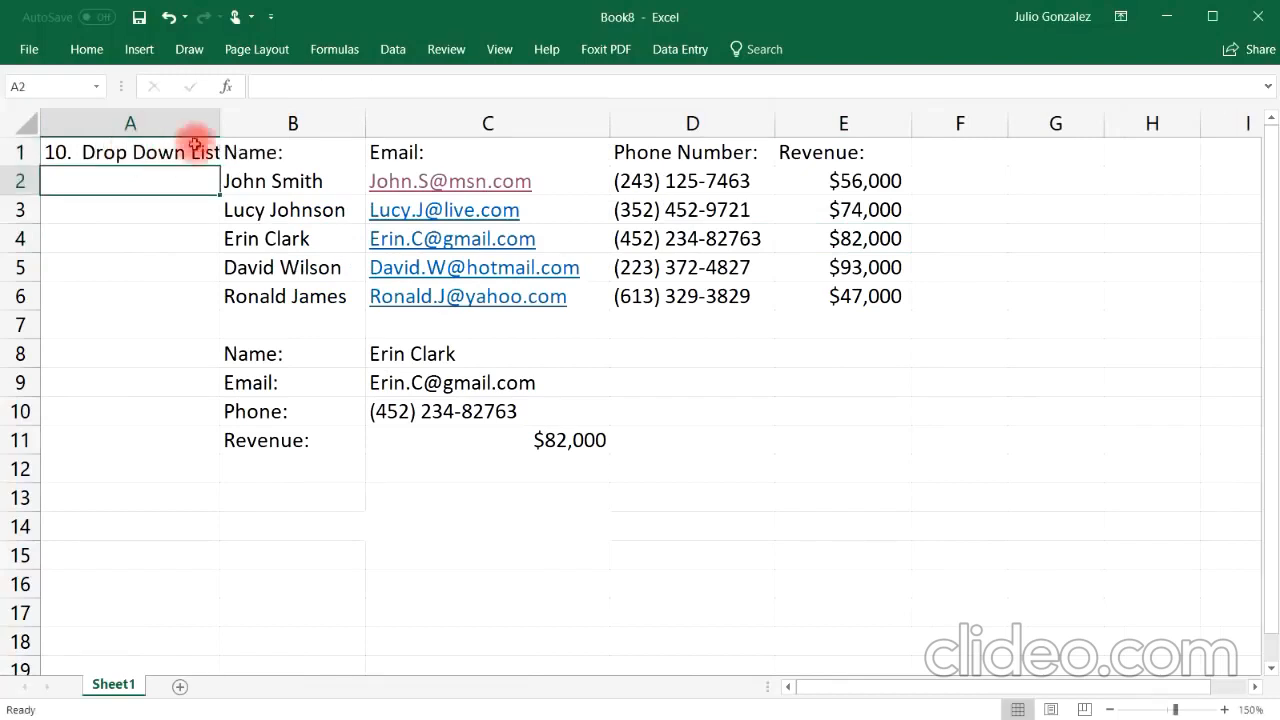
left_click_drag(216, 122, 235, 122)
Step: Add a List data validation to C8 with the source $B$2:$B$6 from the customer names
left_click(594, 355)
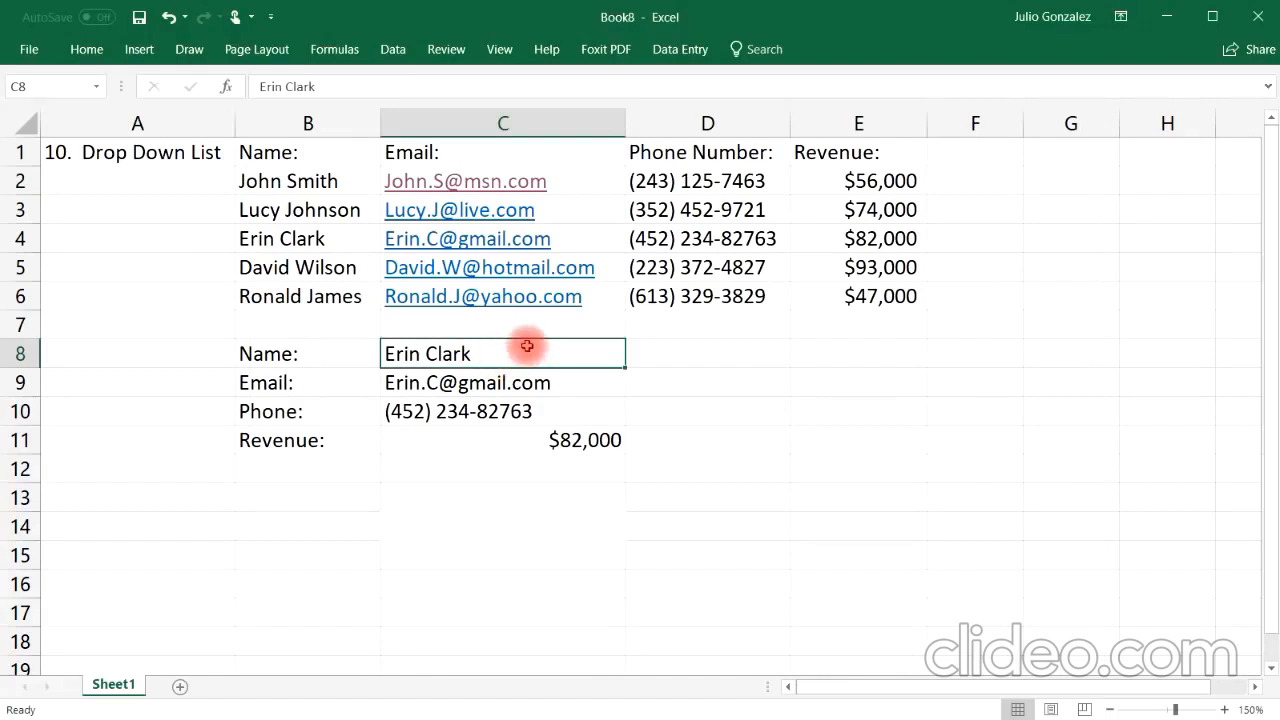
left_click(391, 50)
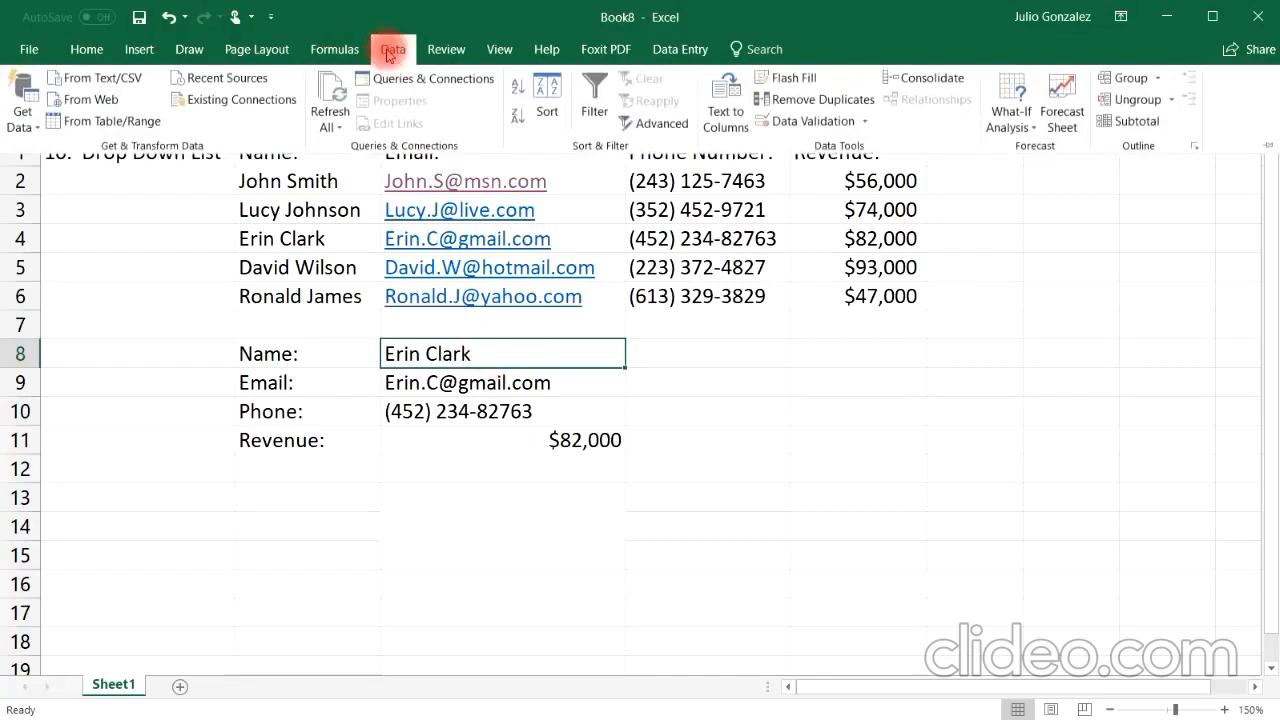
left_click(805, 121)
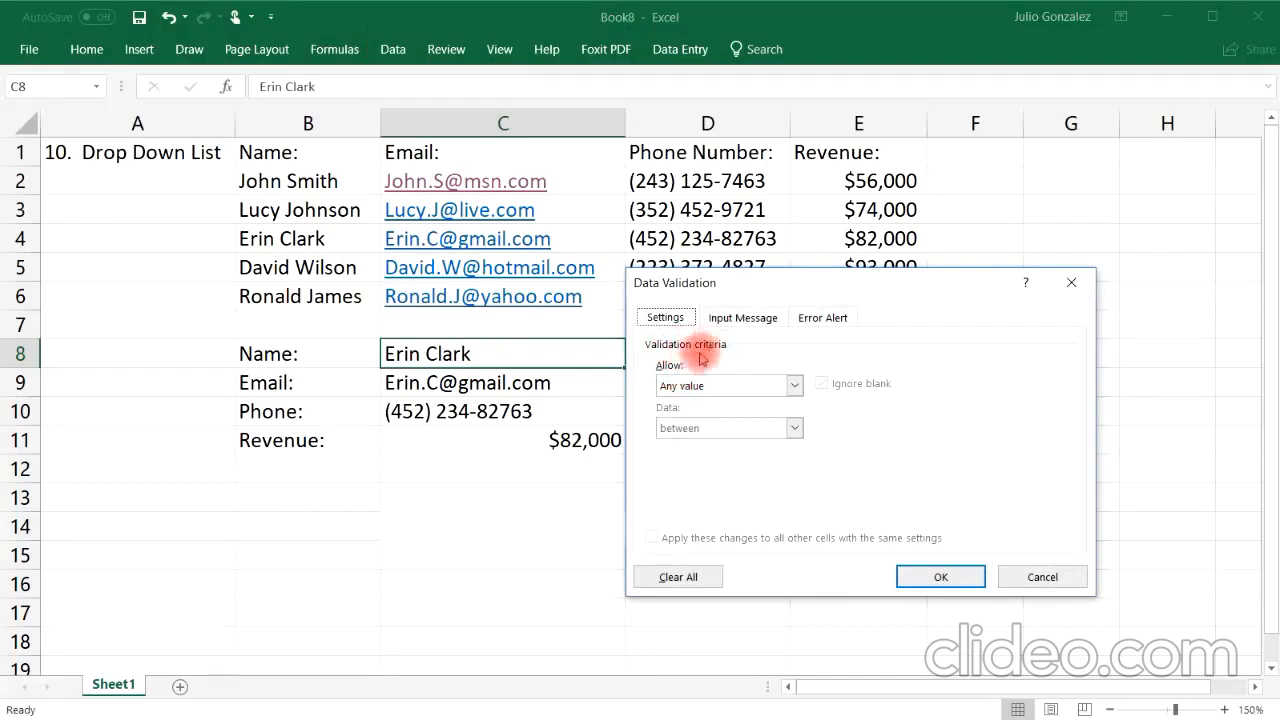
left_click(795, 385)
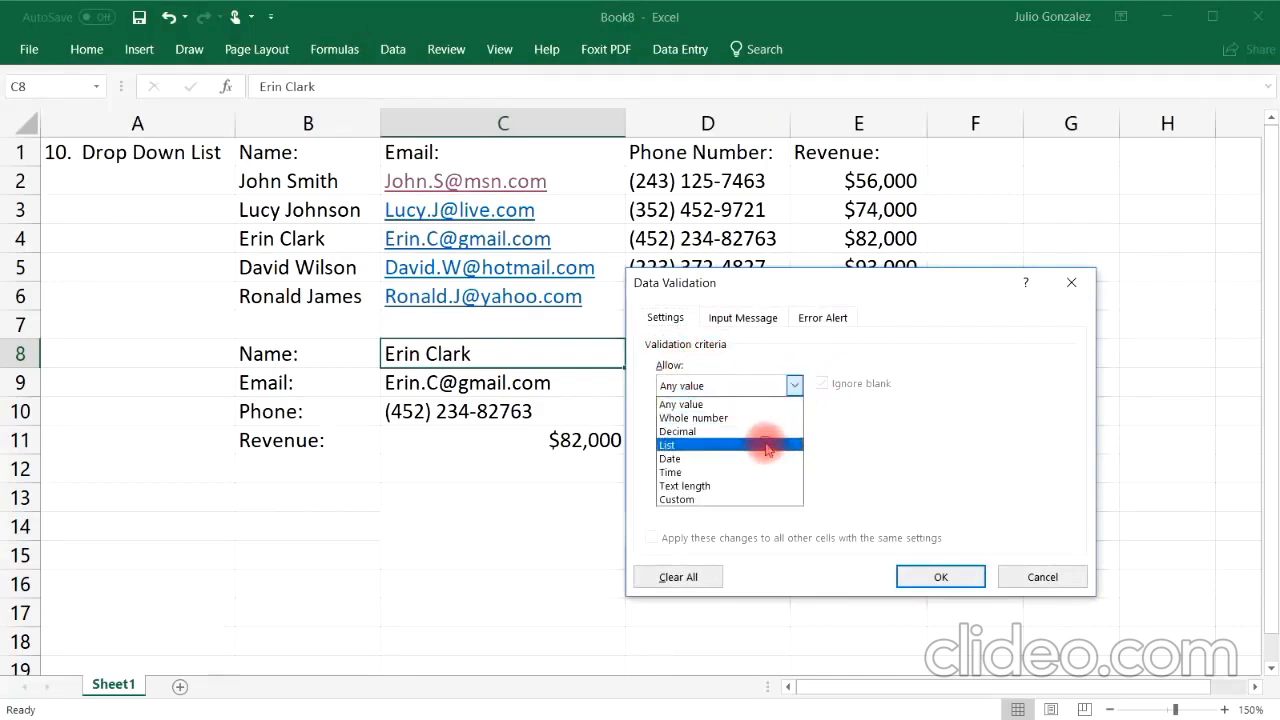
left_click(767, 445)
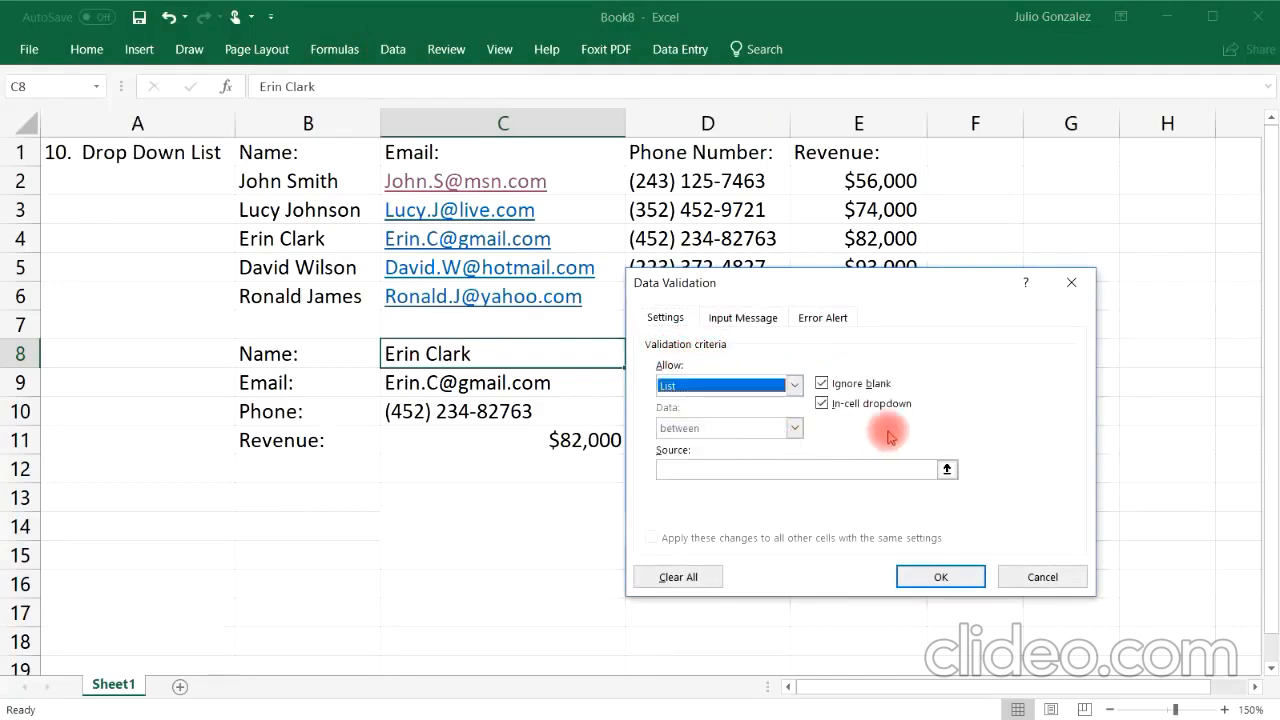
left_click(797, 471)
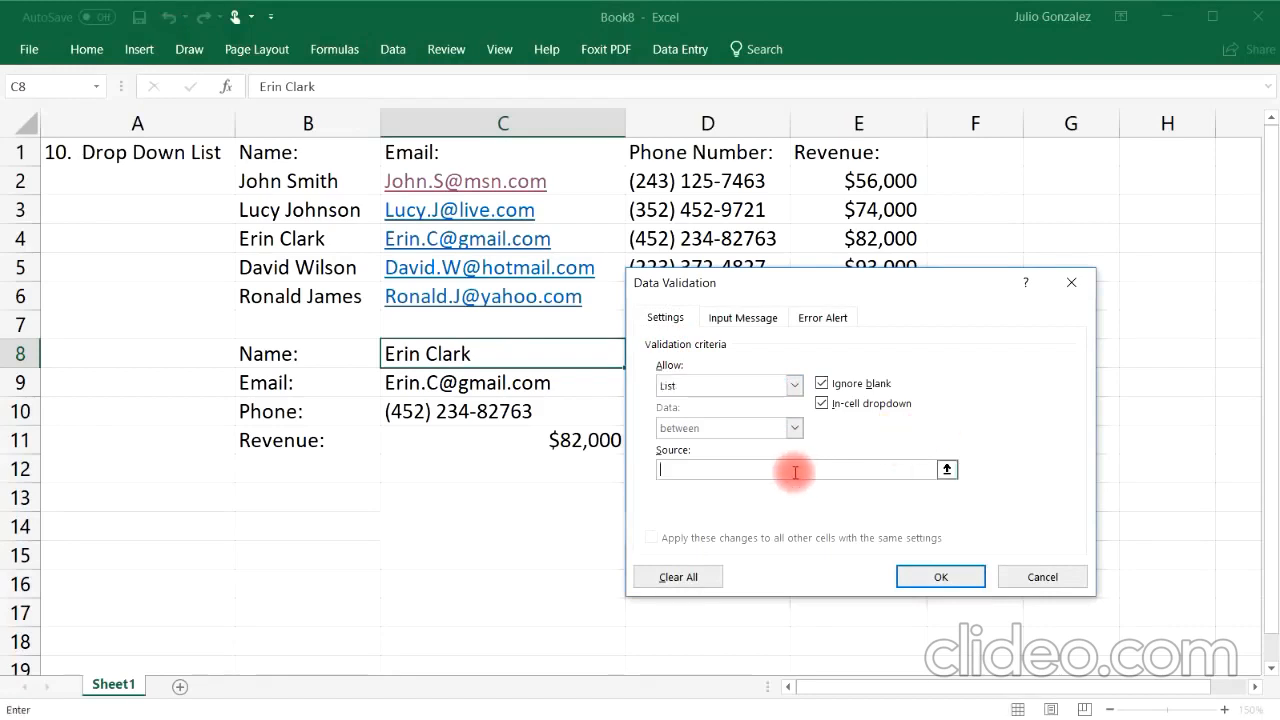
left_click(946, 469)
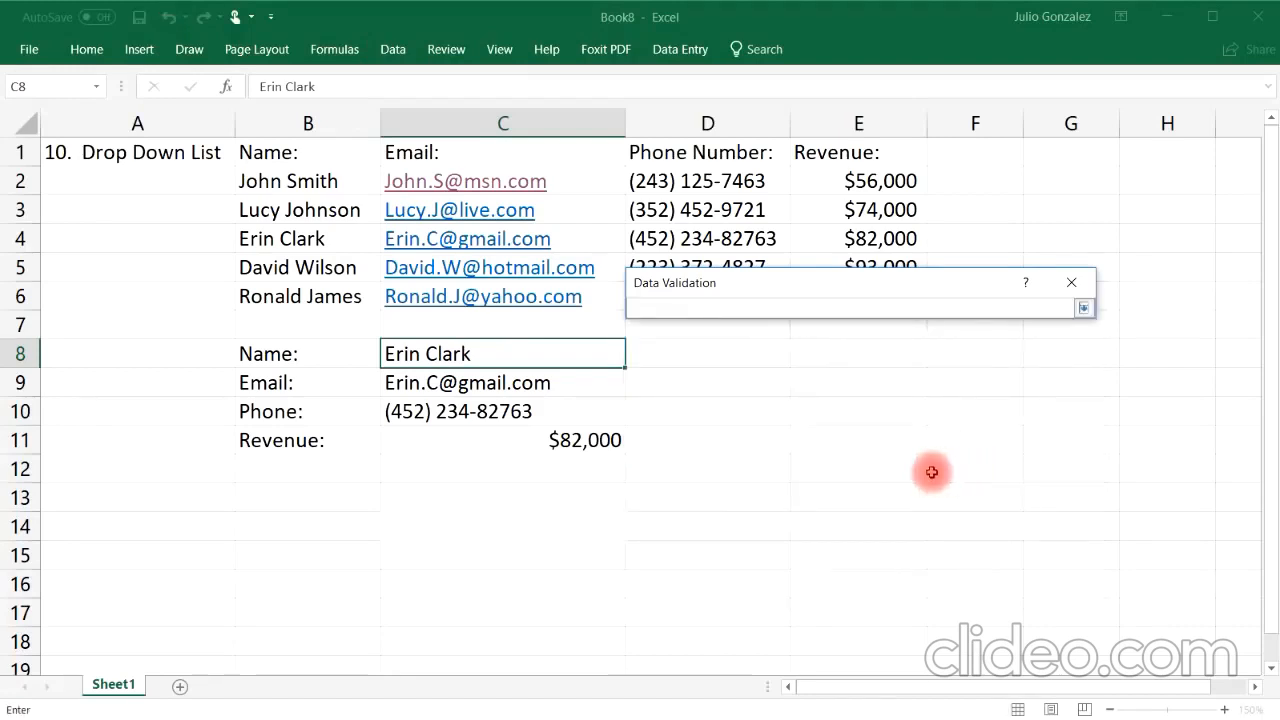
left_click_drag(337, 178, 345, 293)
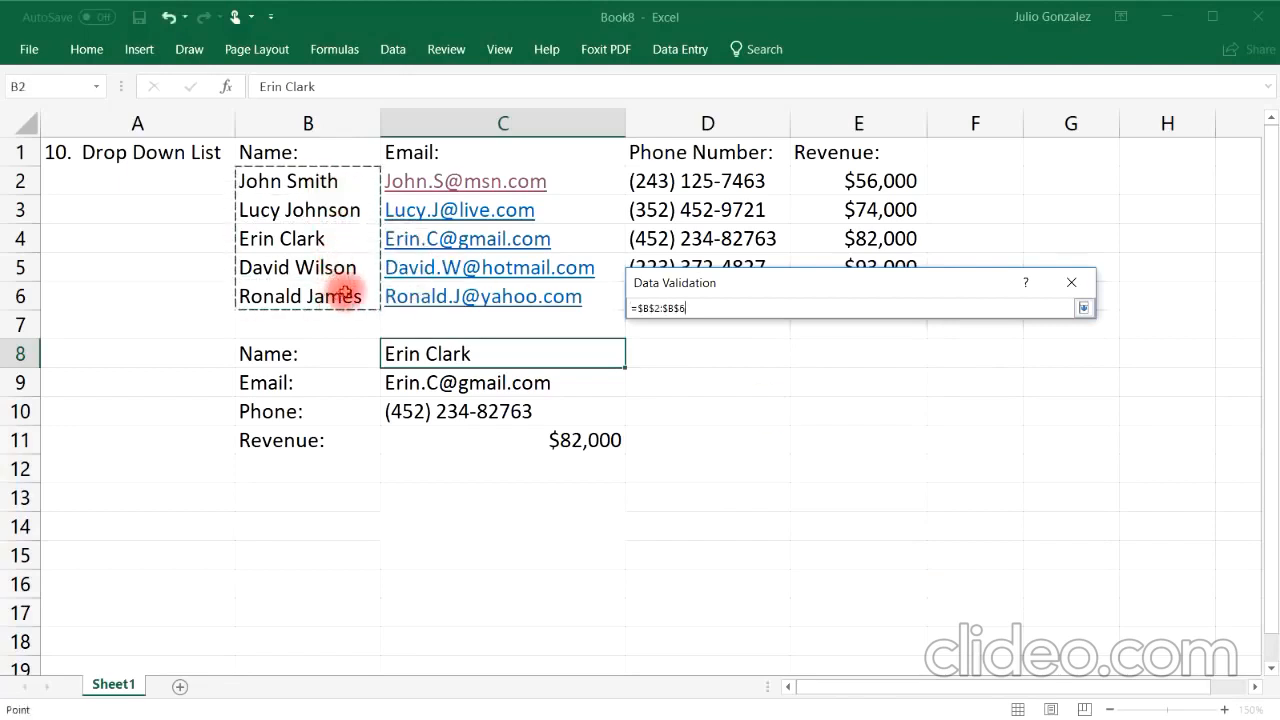
key("Return")
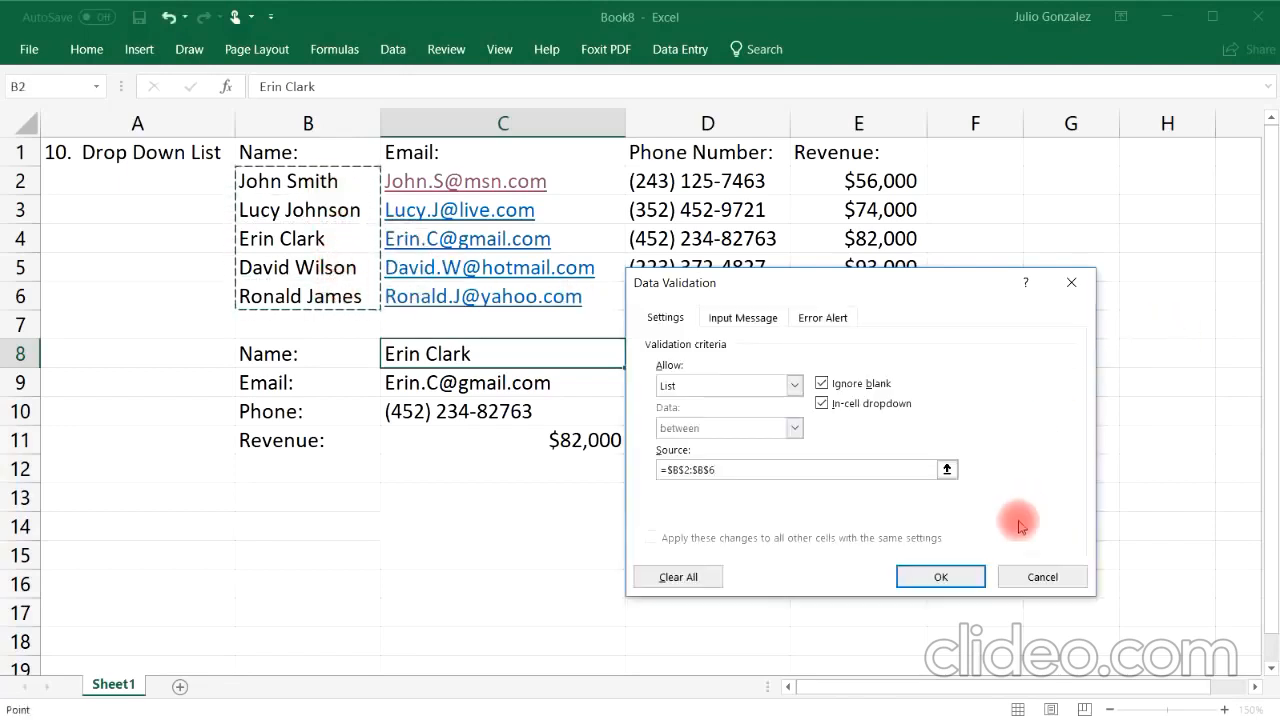
left_click(940, 577)
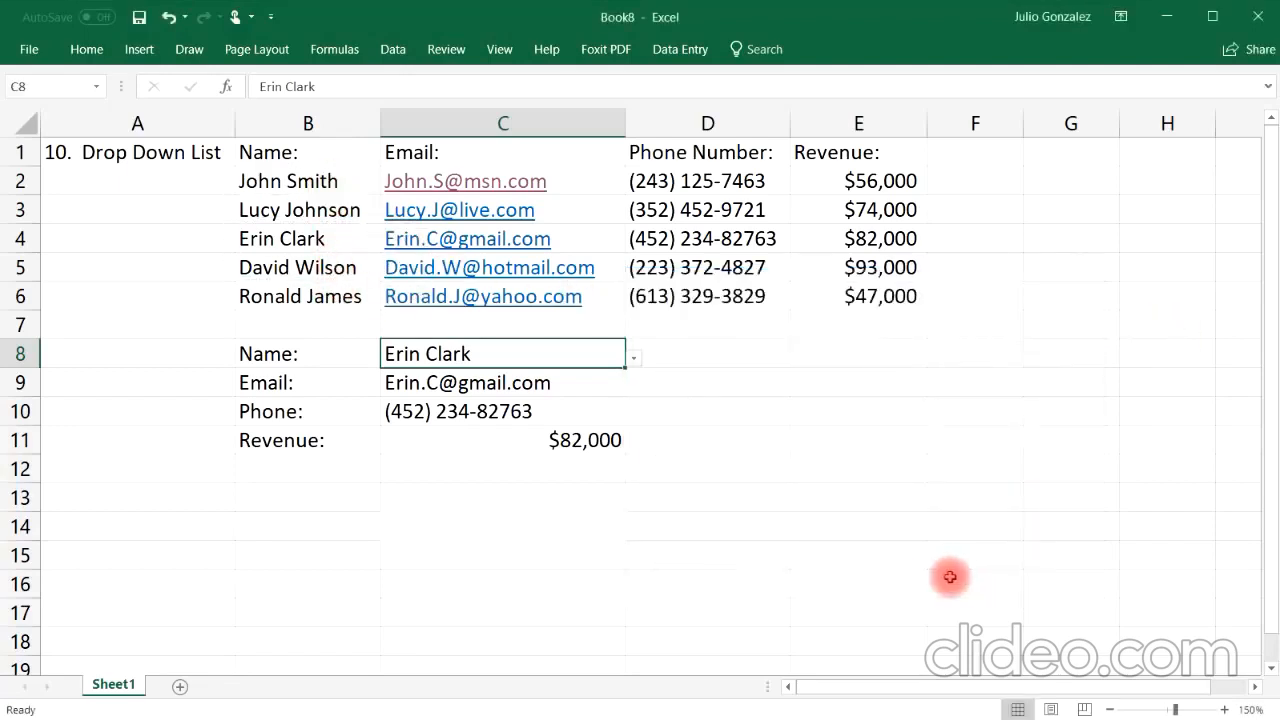
left_click(634, 360)
left_click(617, 378)
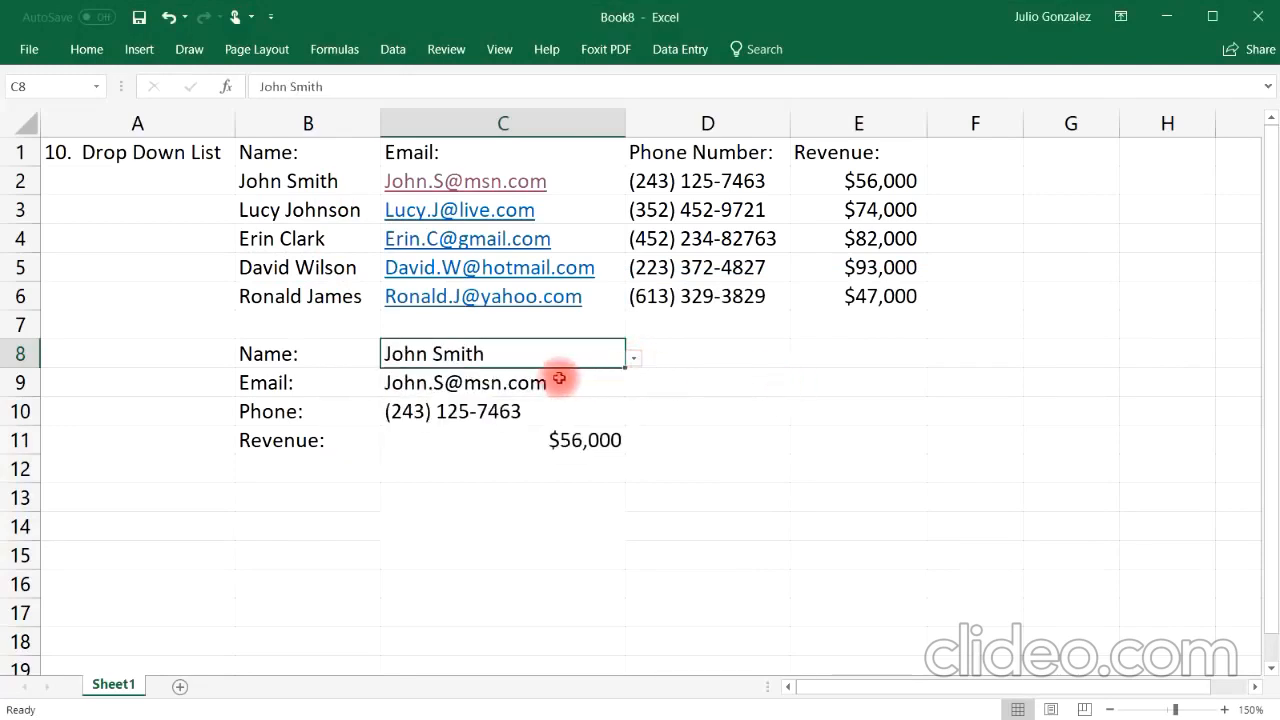
left_click(635, 358)
left_click(586, 400)
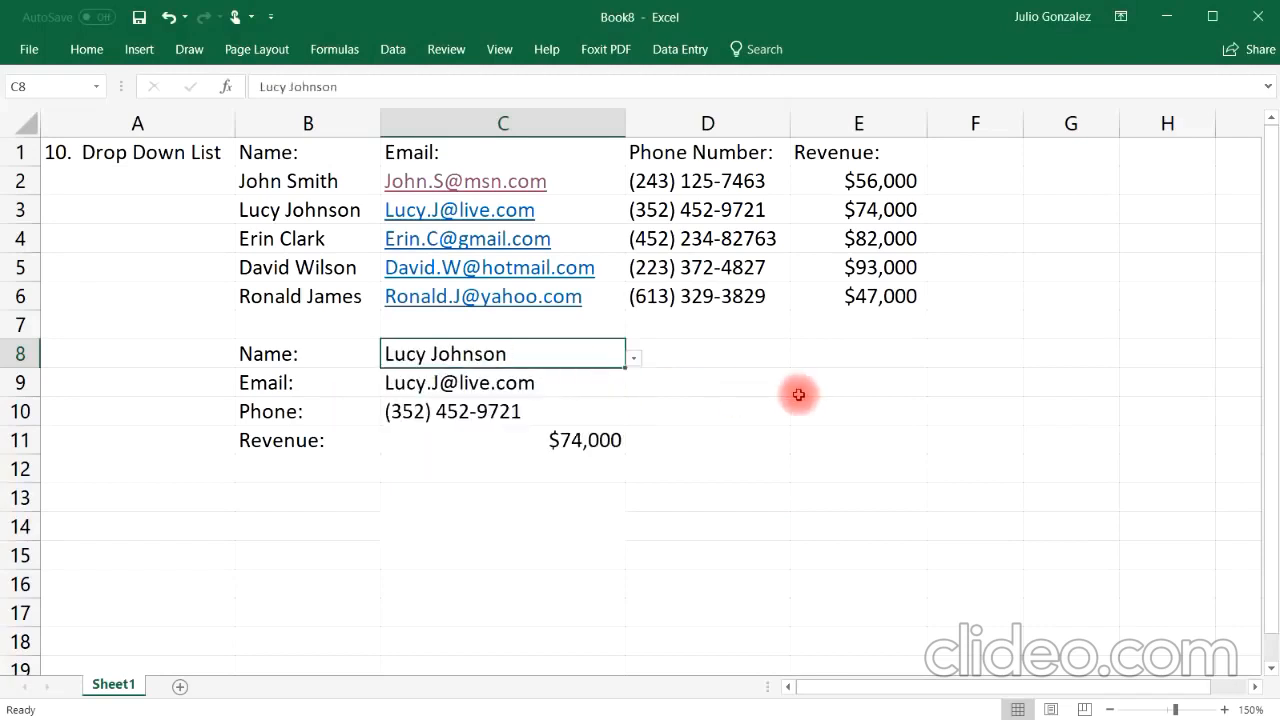
left_click(633, 360)
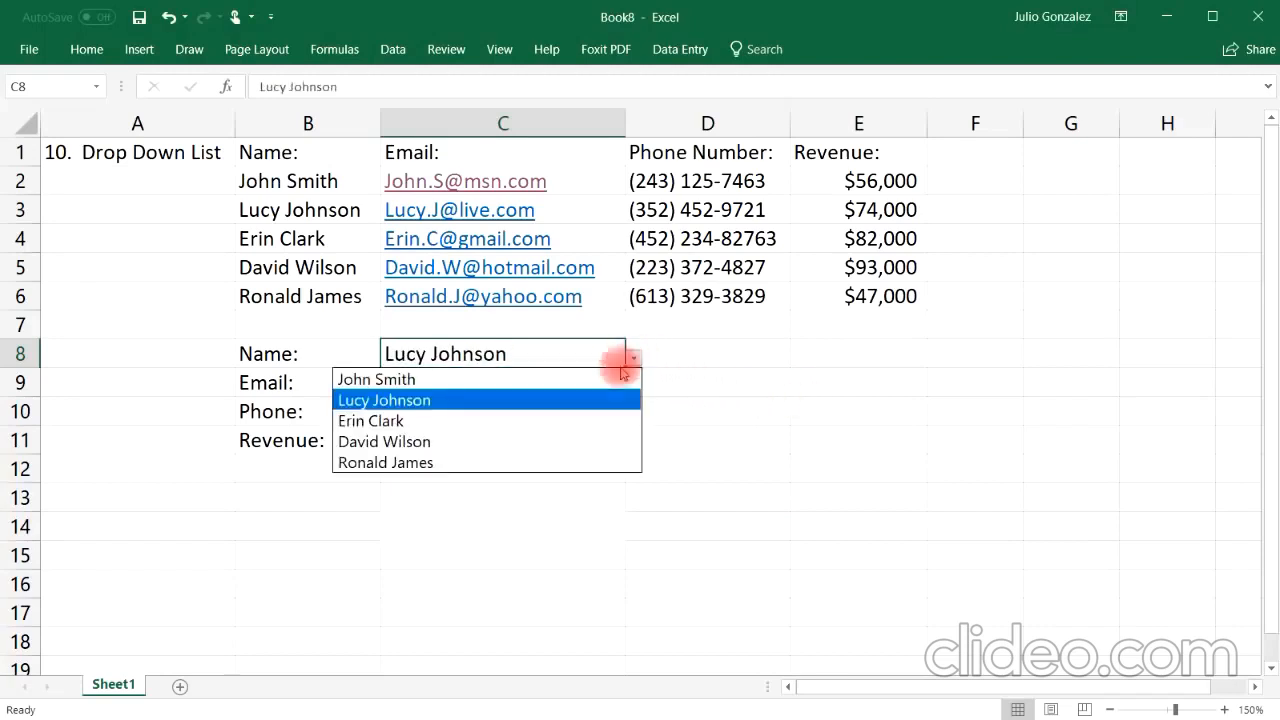
left_click(571, 421)
left_click(638, 362)
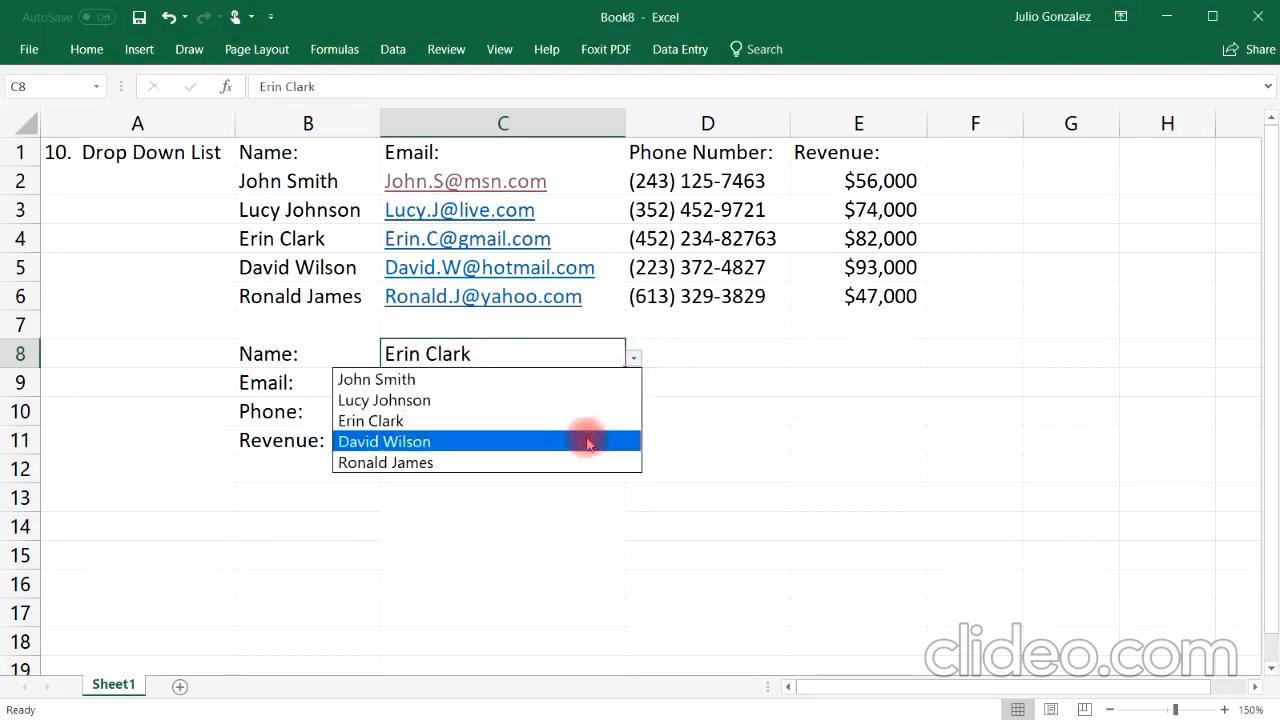
left_click(586, 439)
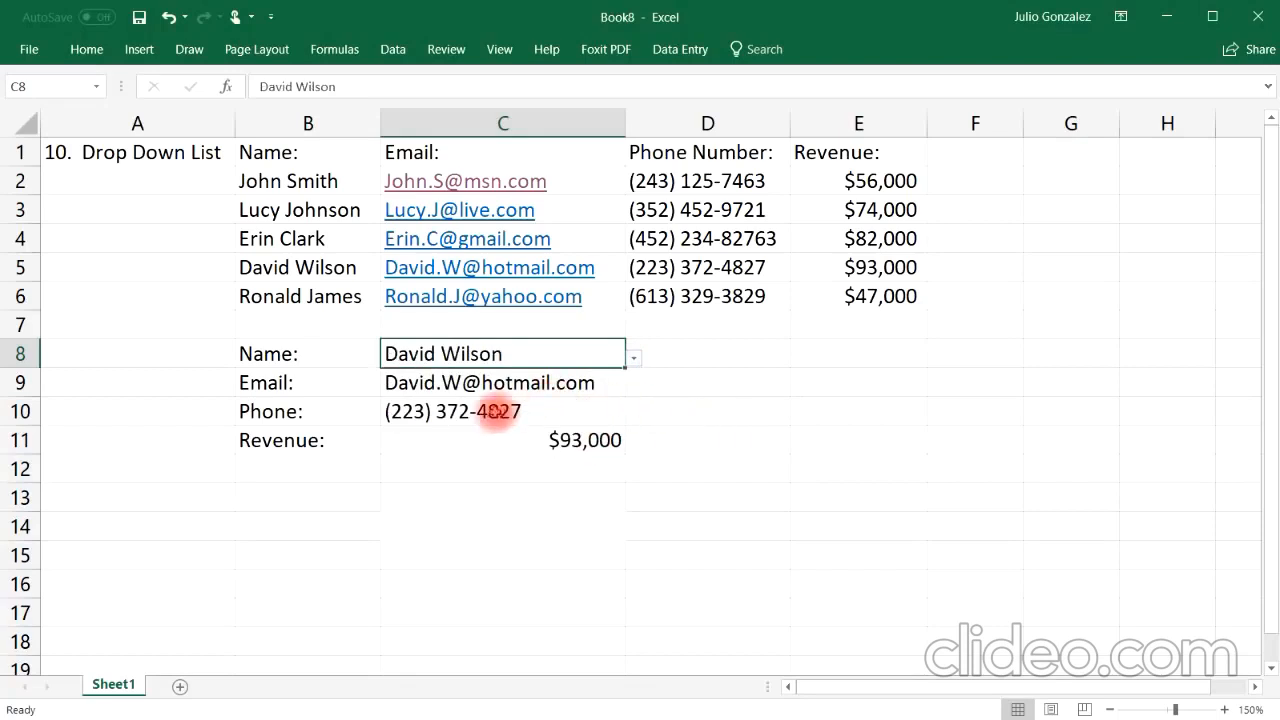
left_click(634, 360)
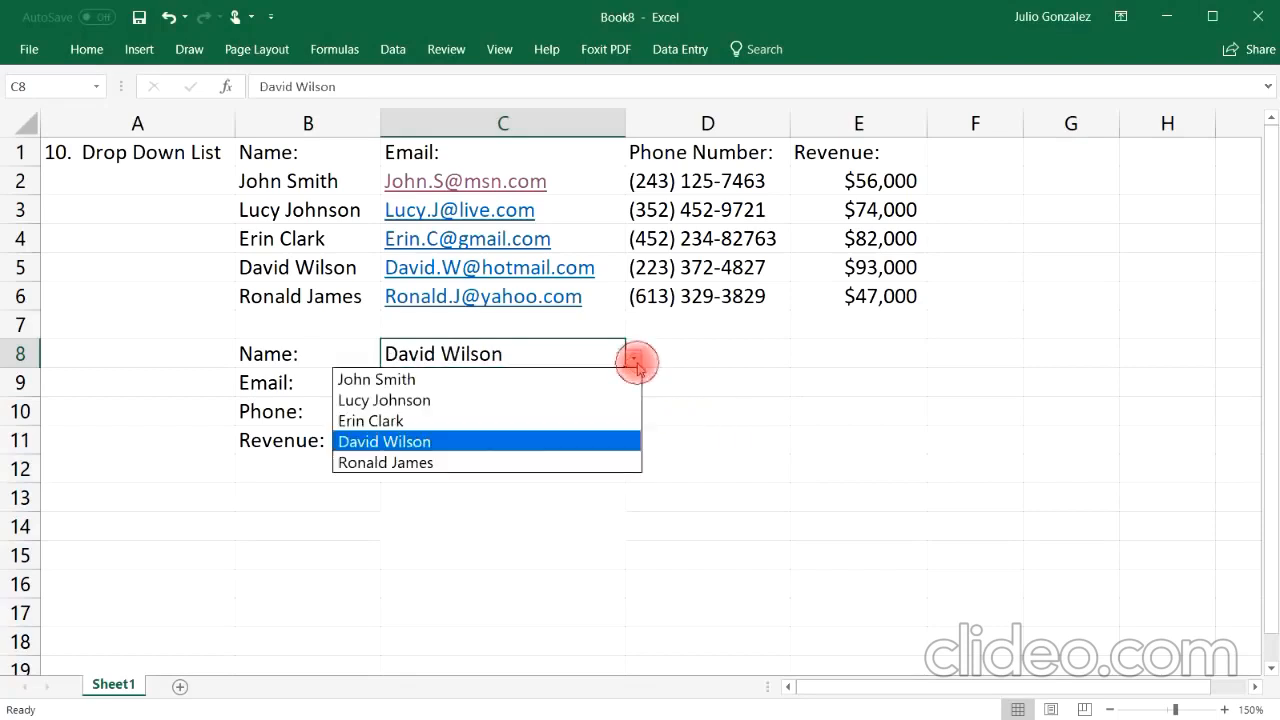
left_click(554, 459)
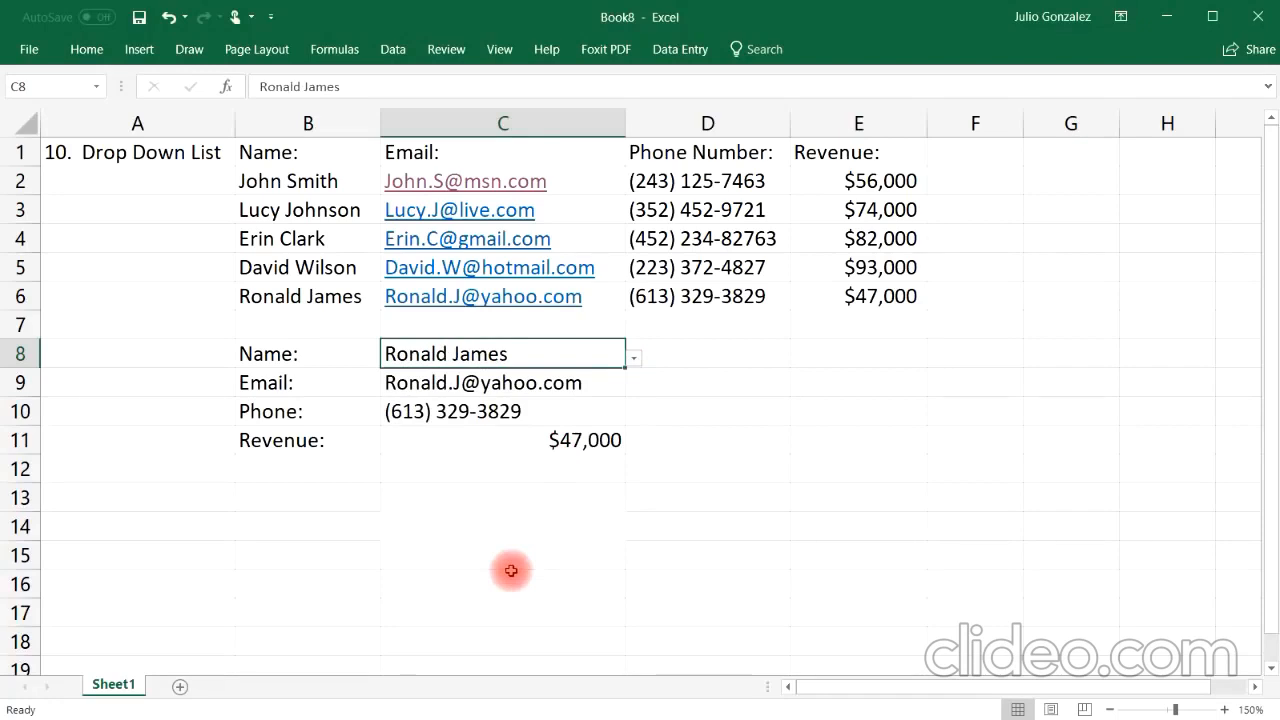
left_click(177, 160)
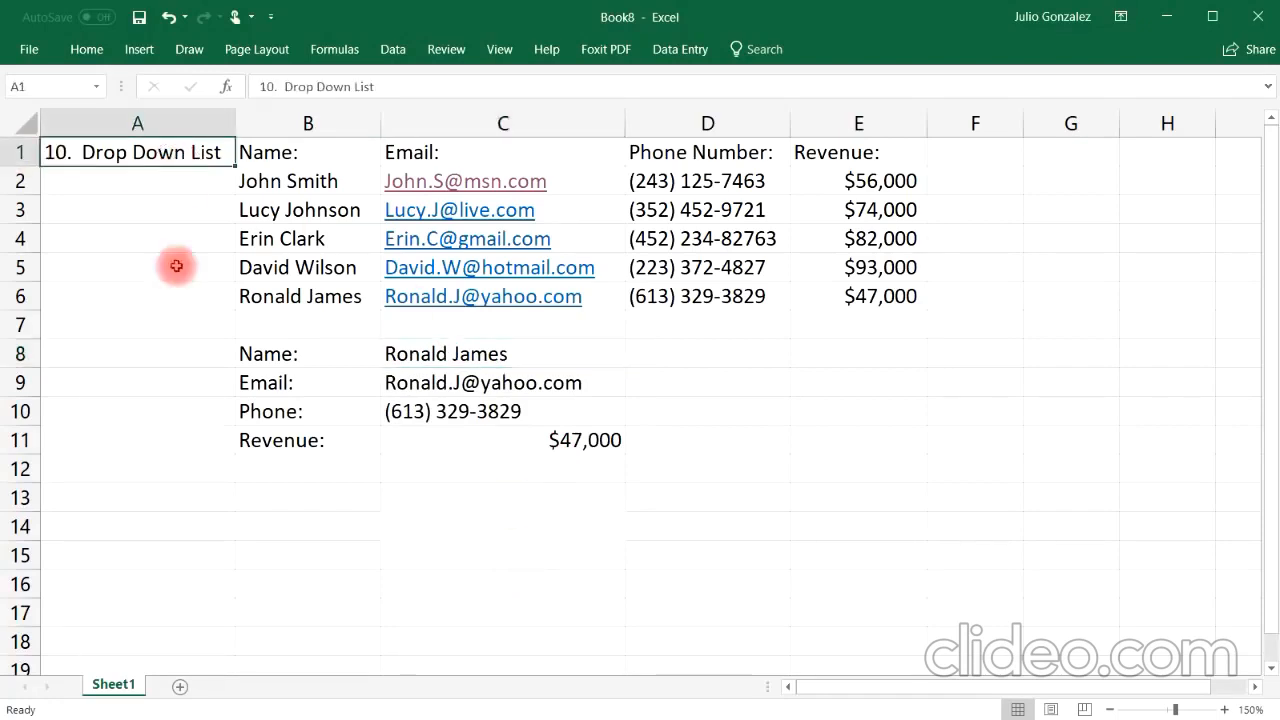